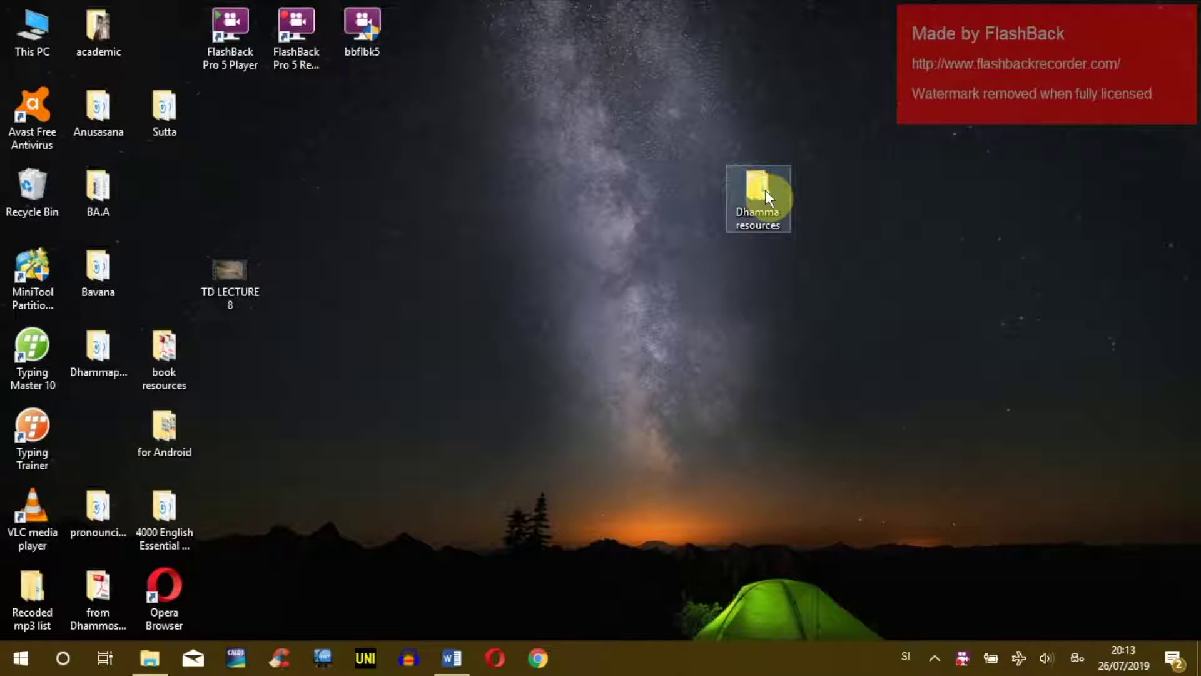
- Open the Dhamma resources folder from the desktop and reposition its window
click(761, 199)
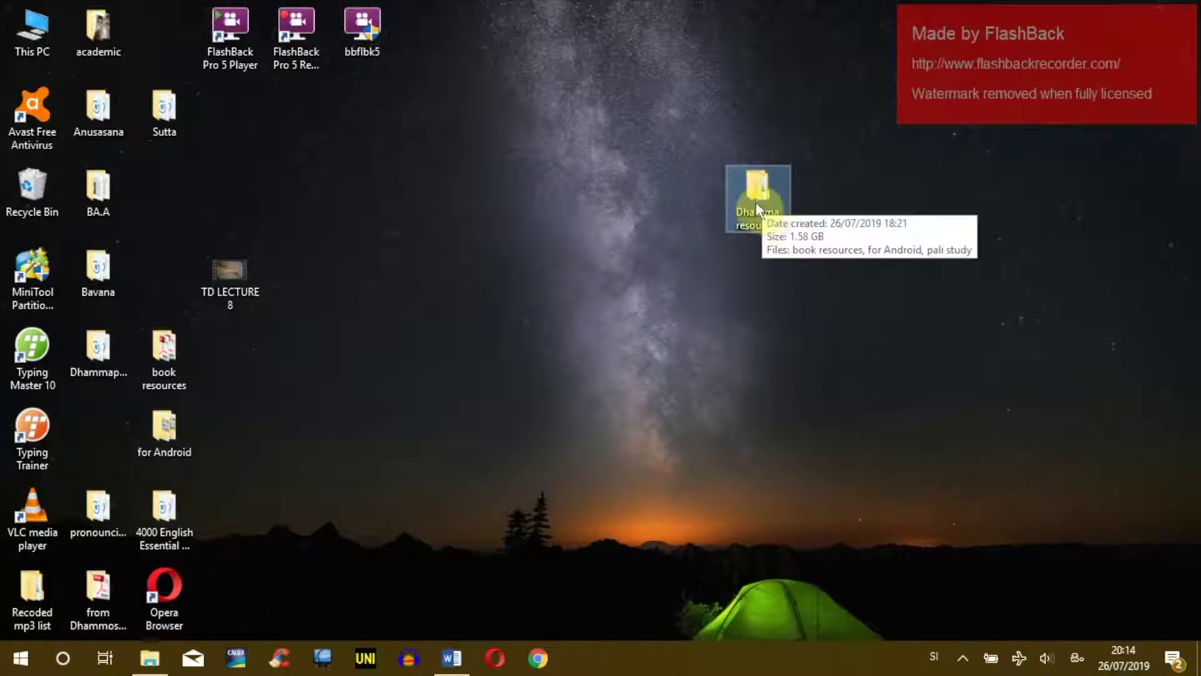
double_click(763, 186)
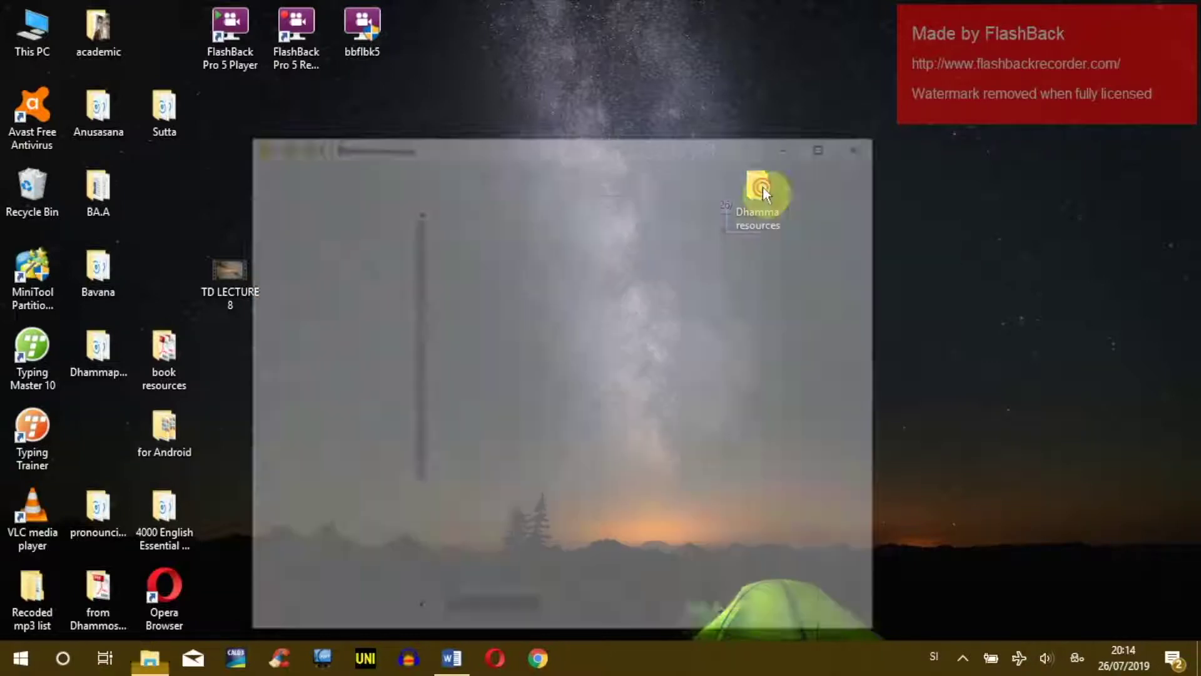
mouse_move(655, 65)
mouse_down()
mouse_move(687, 81)
mouse_move(663, 64)
mouse_up()
click(639, 272)
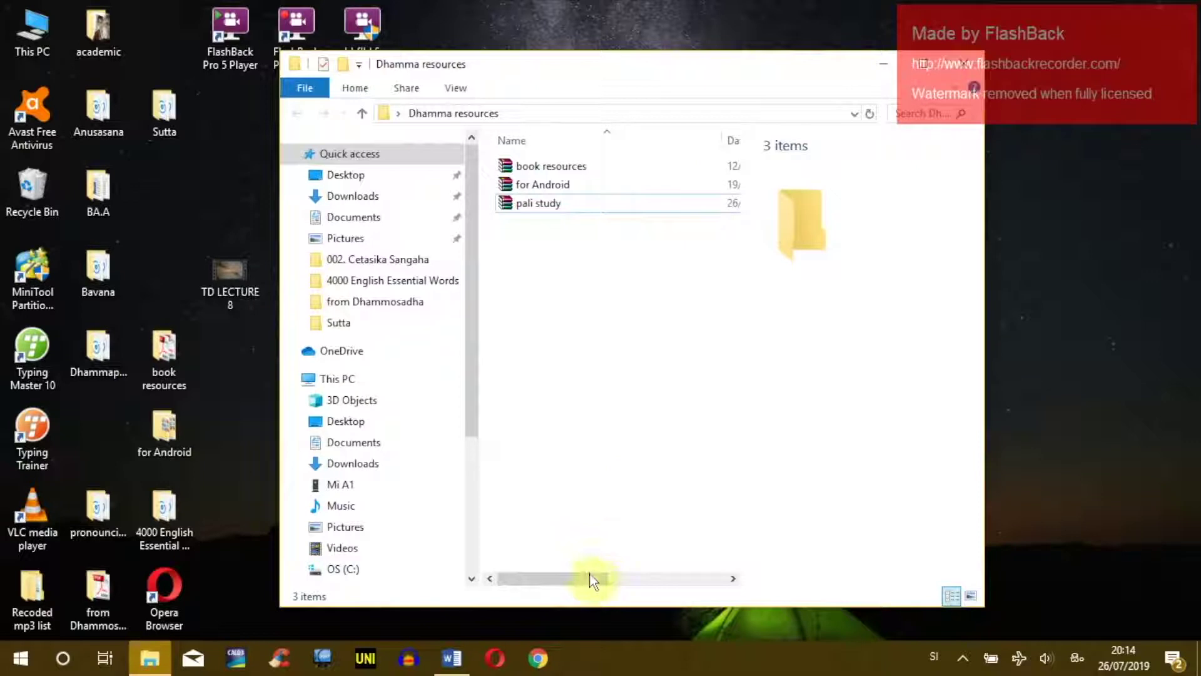
drag(594, 579, 526, 115)
click(588, 241)
- Examine the type, size and dates of the book resources, for Android and pali study archives
click(569, 204)
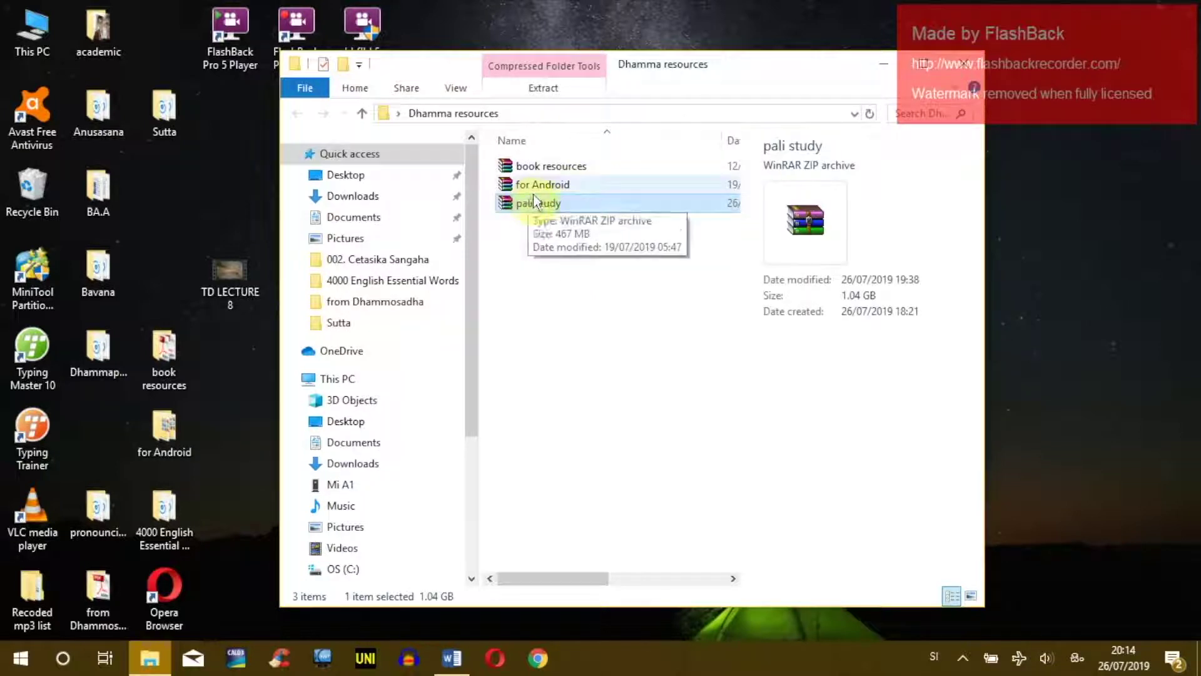
click(576, 262)
click(538, 167)
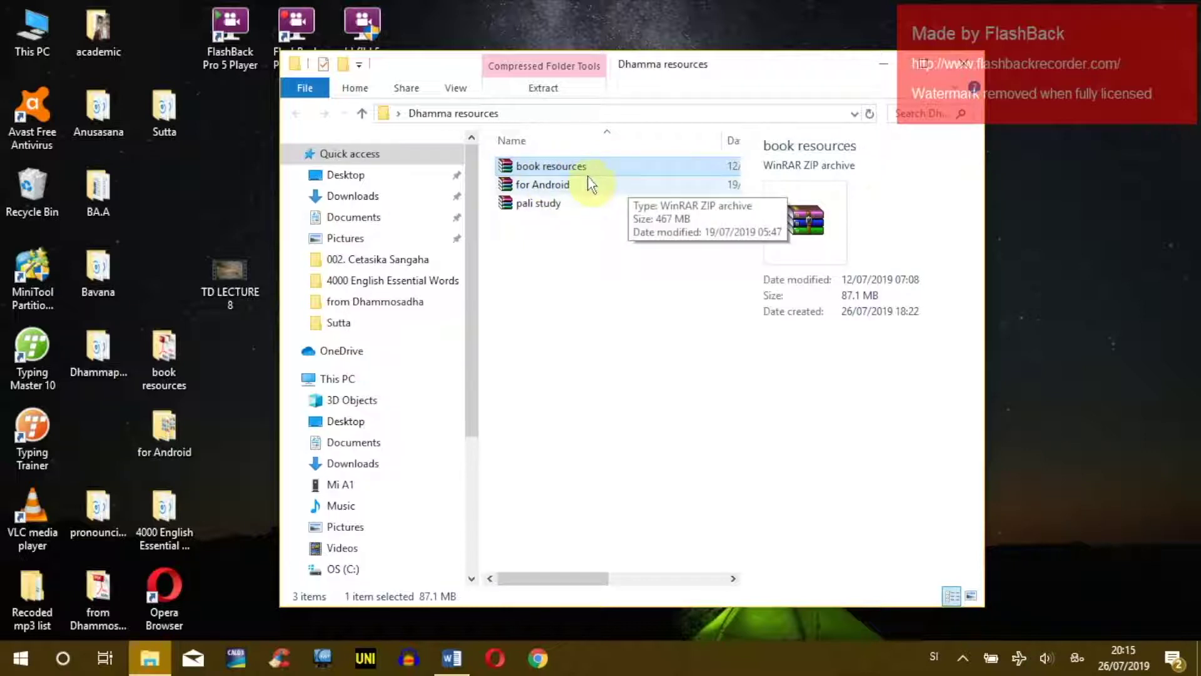
click(485, 167)
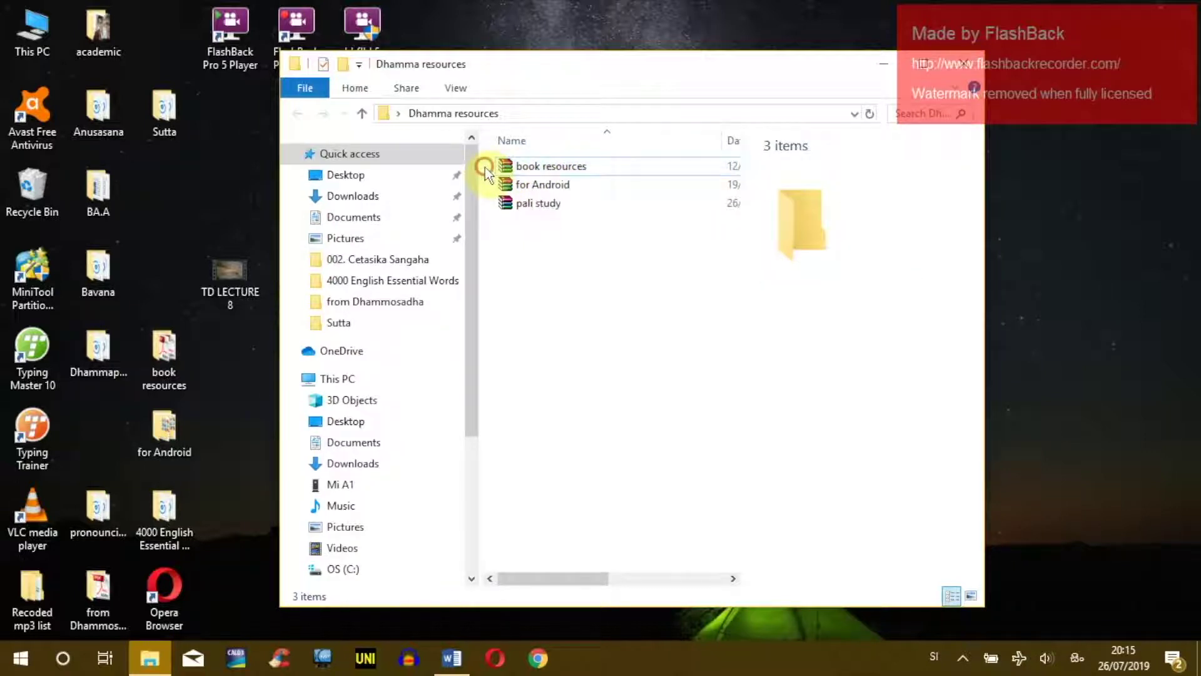
click(563, 167)
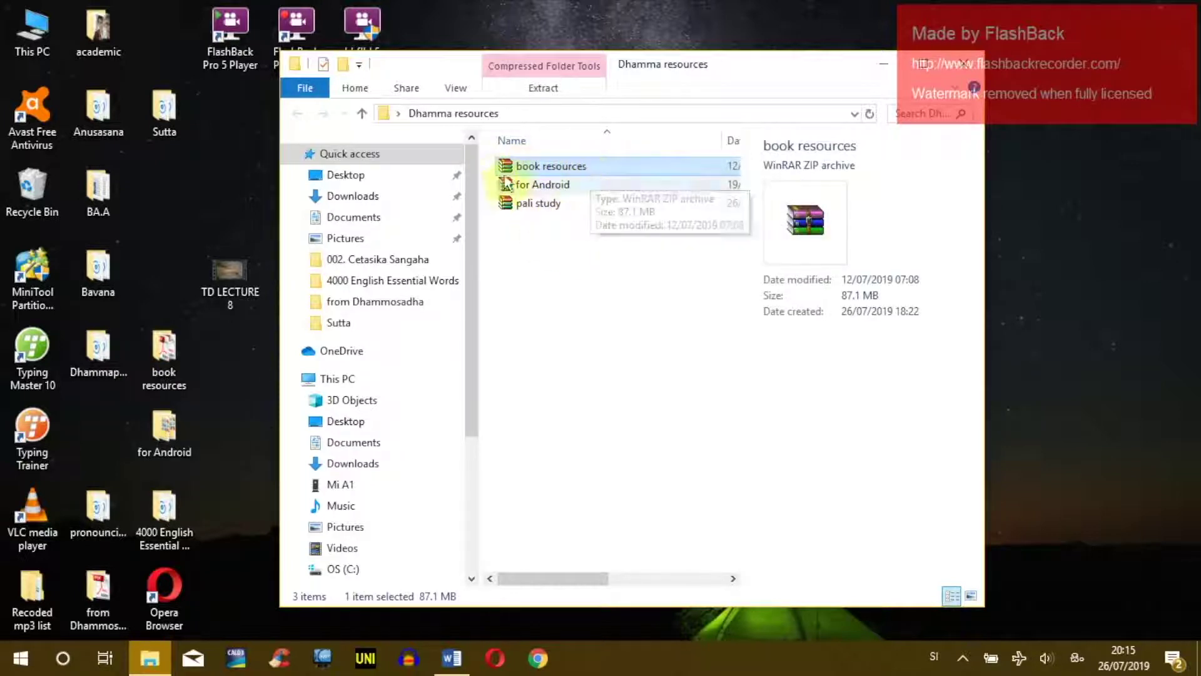
click(485, 165)
click(548, 187)
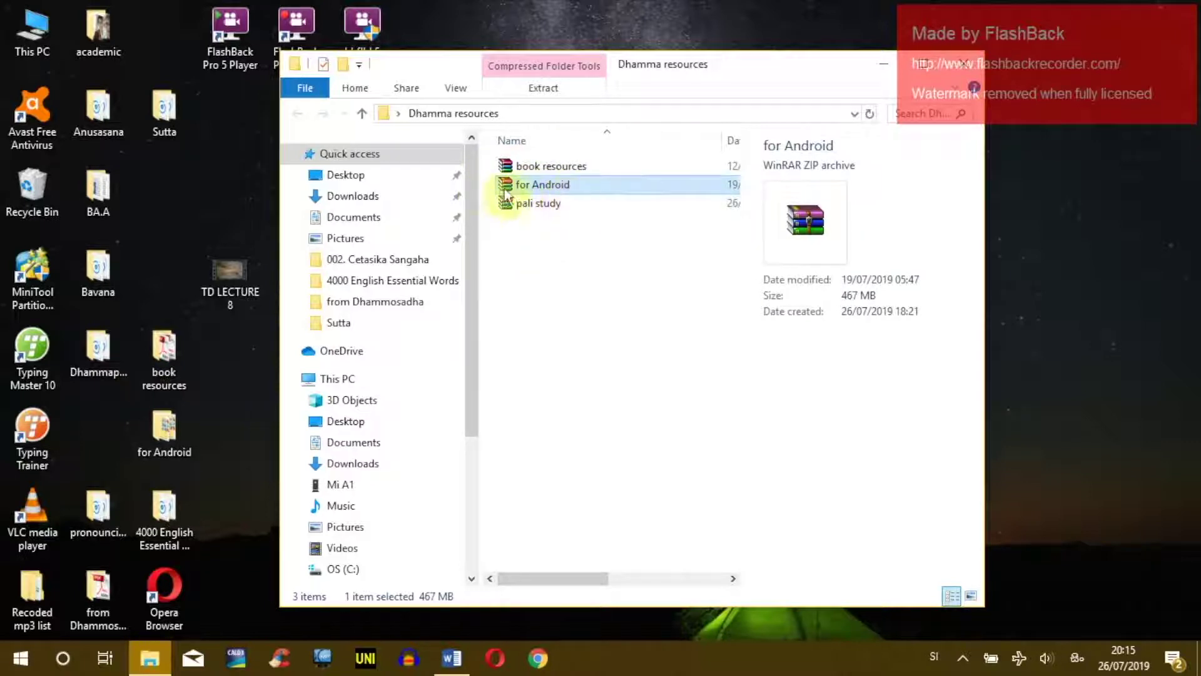
click(526, 204)
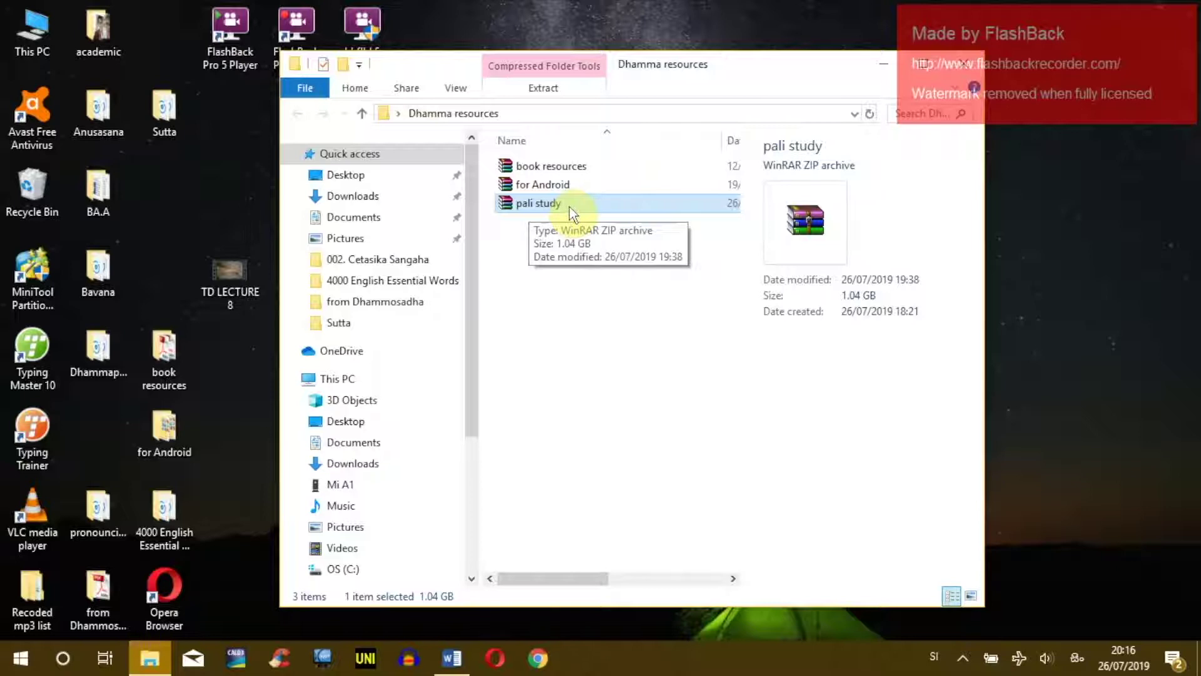
- Switch to the open Word document and look over the complete list of Pali study tools
mouse_move(462, 661)
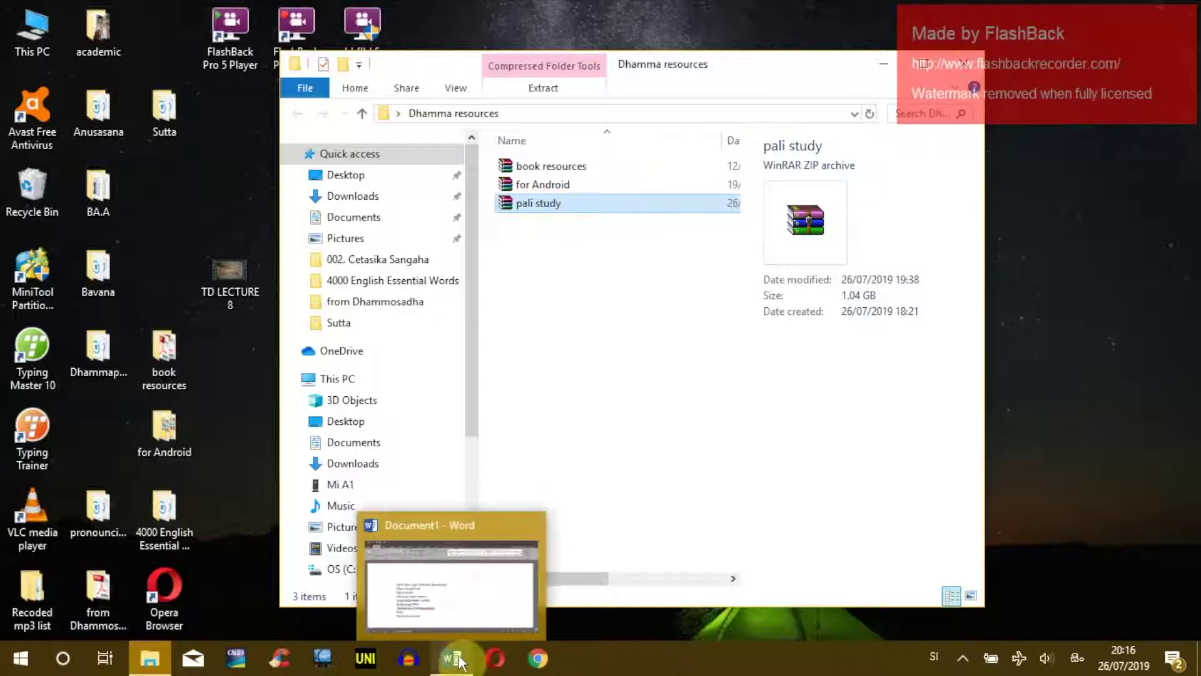
click(466, 598)
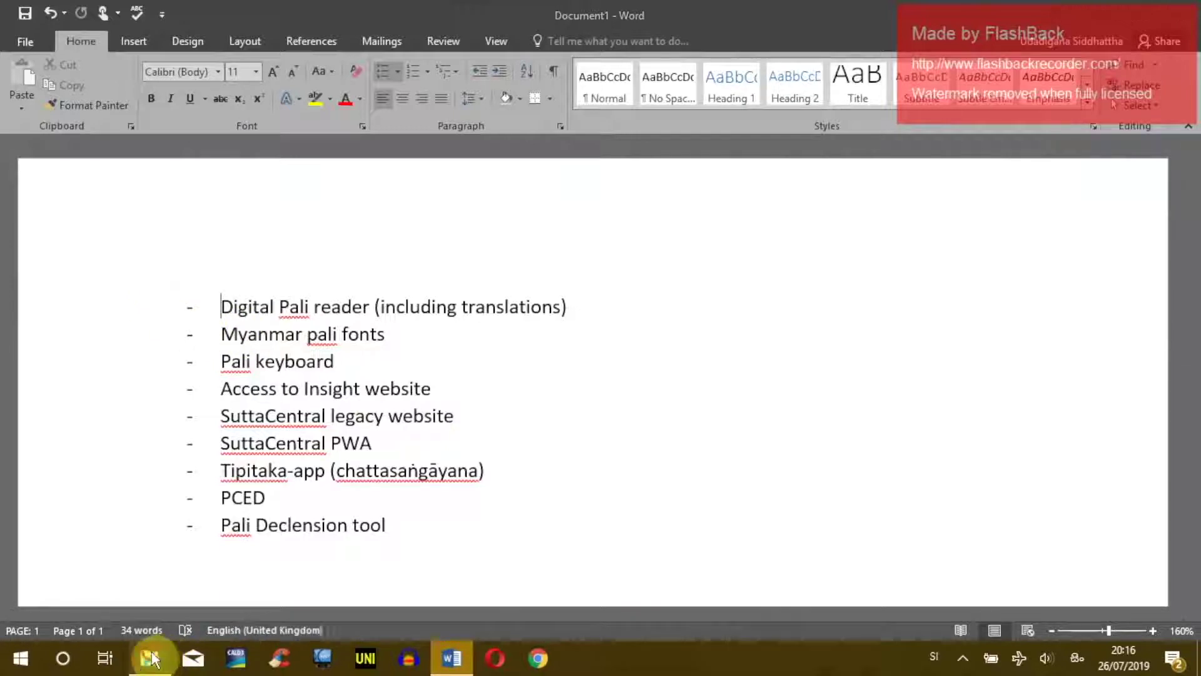
click(149, 658)
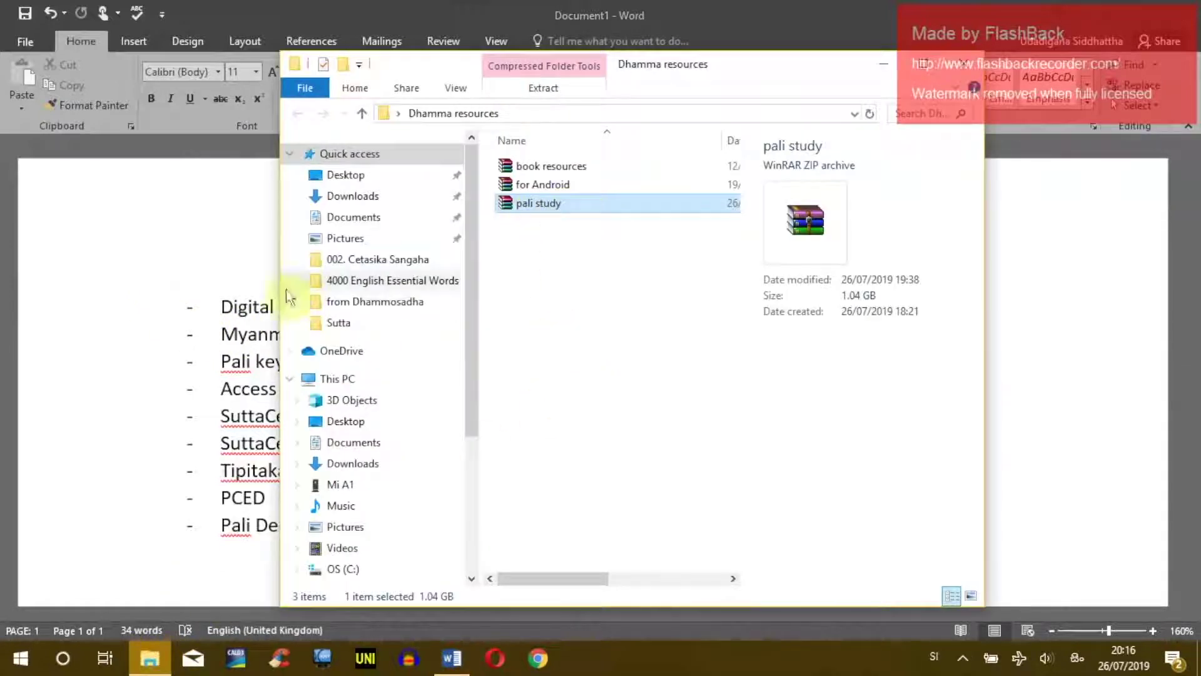
click(140, 438)
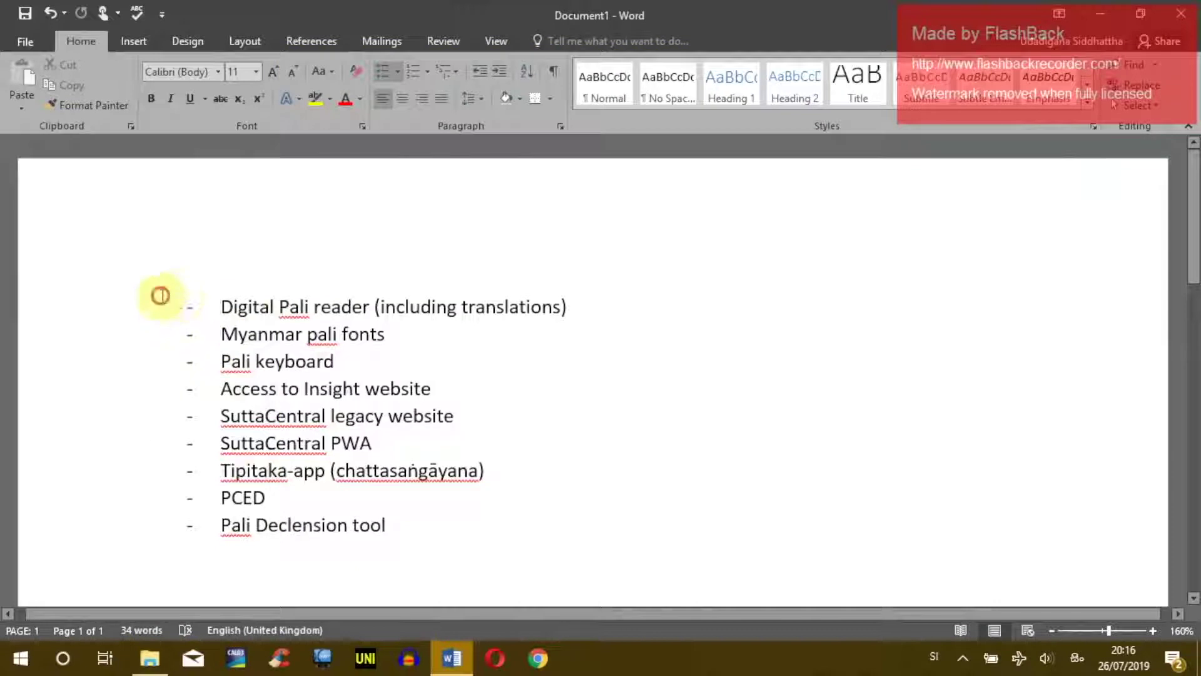
drag(160, 295, 448, 509)
click(413, 531)
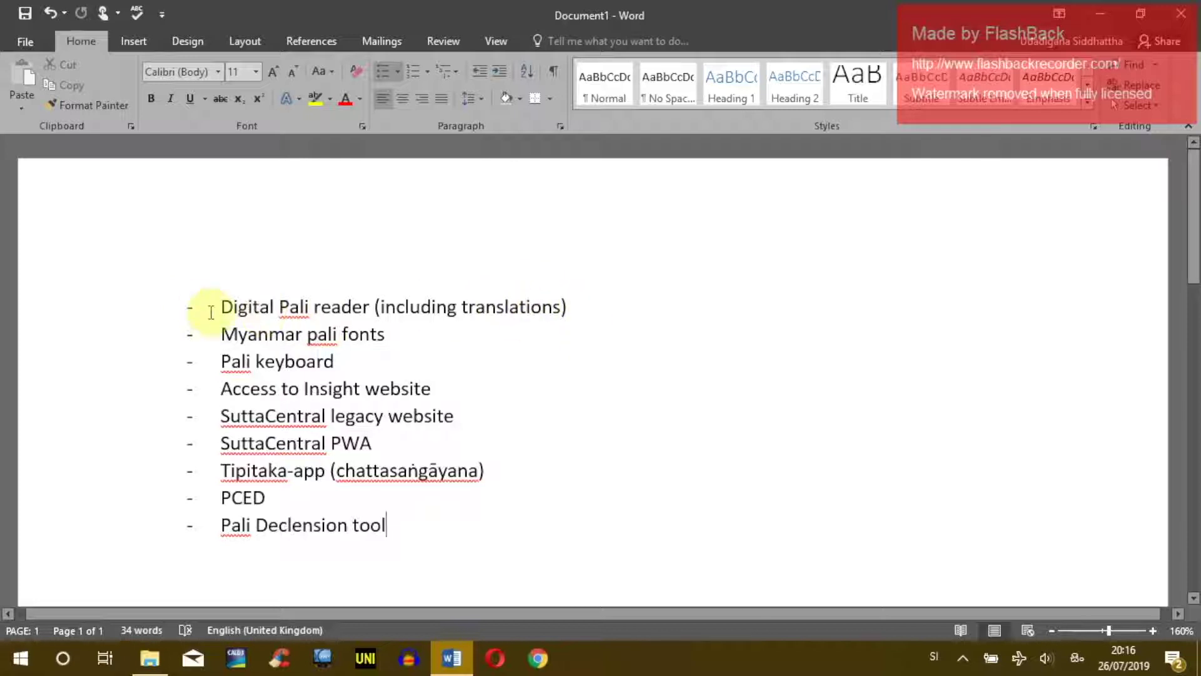
- Review the Digital Pali reader and Myanmar pali fonts entries in the list
drag(216, 306, 370, 310)
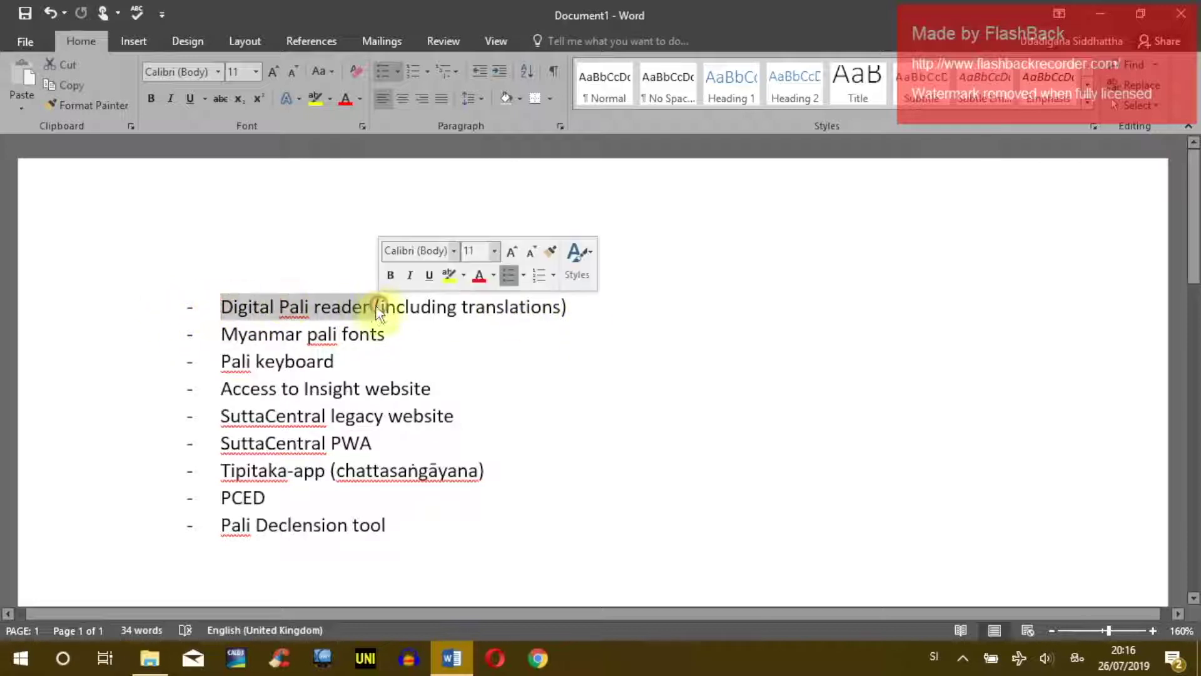
click(367, 311)
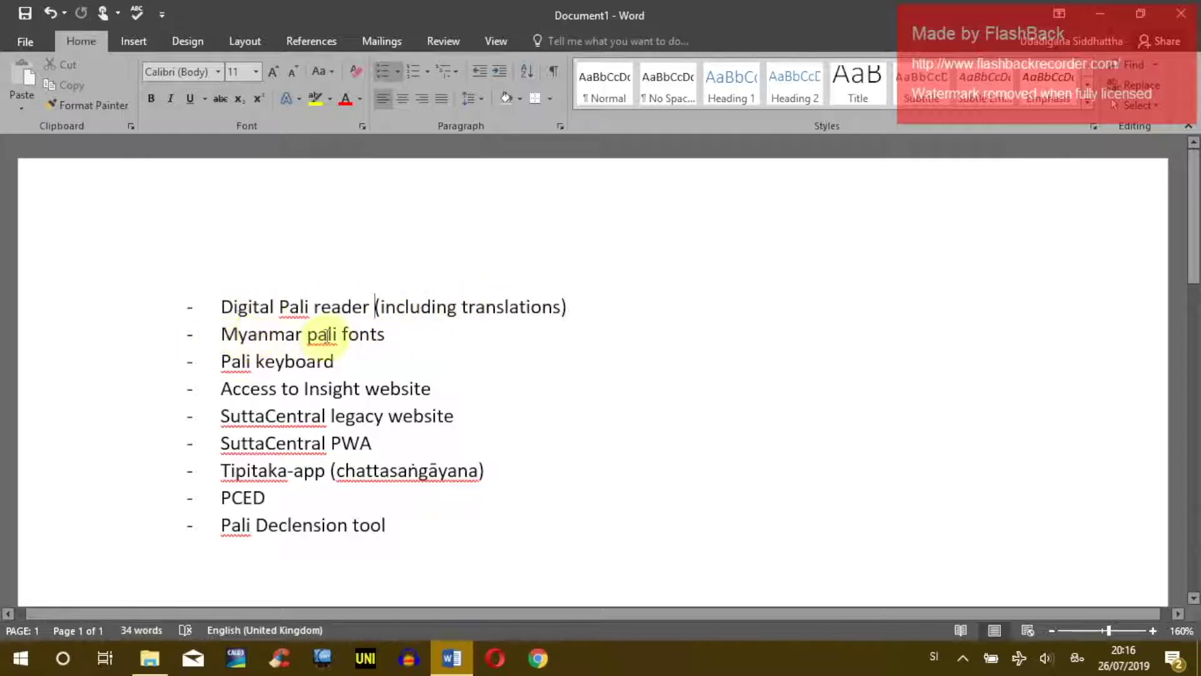
click(259, 334)
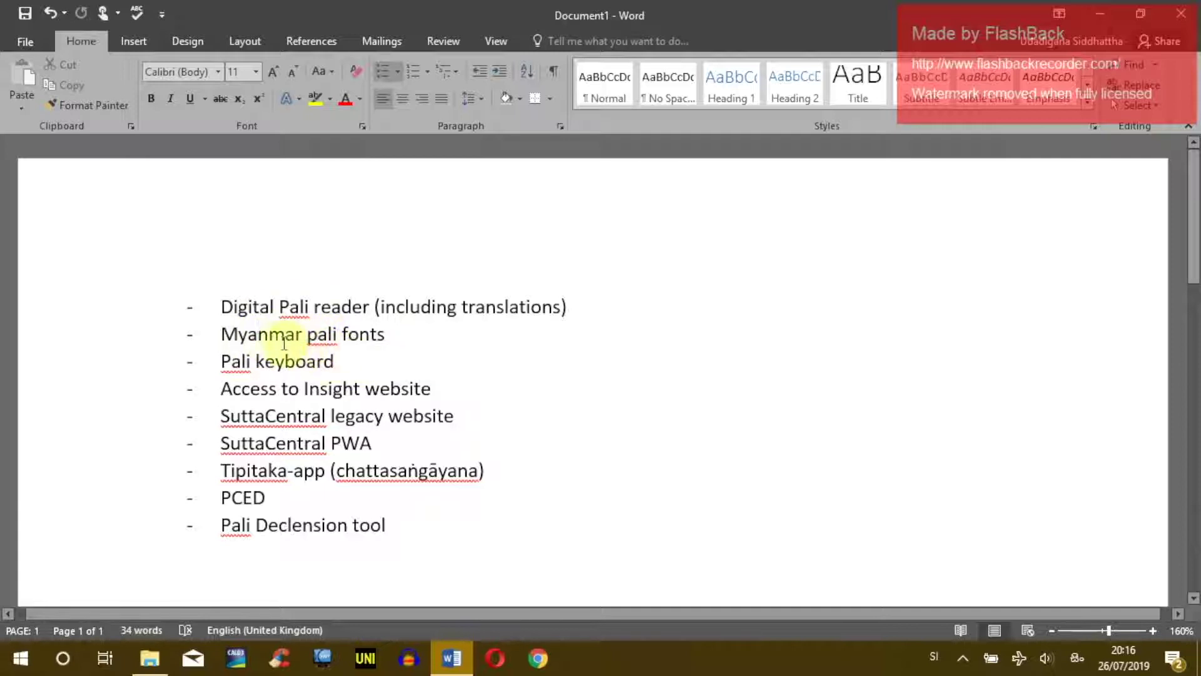
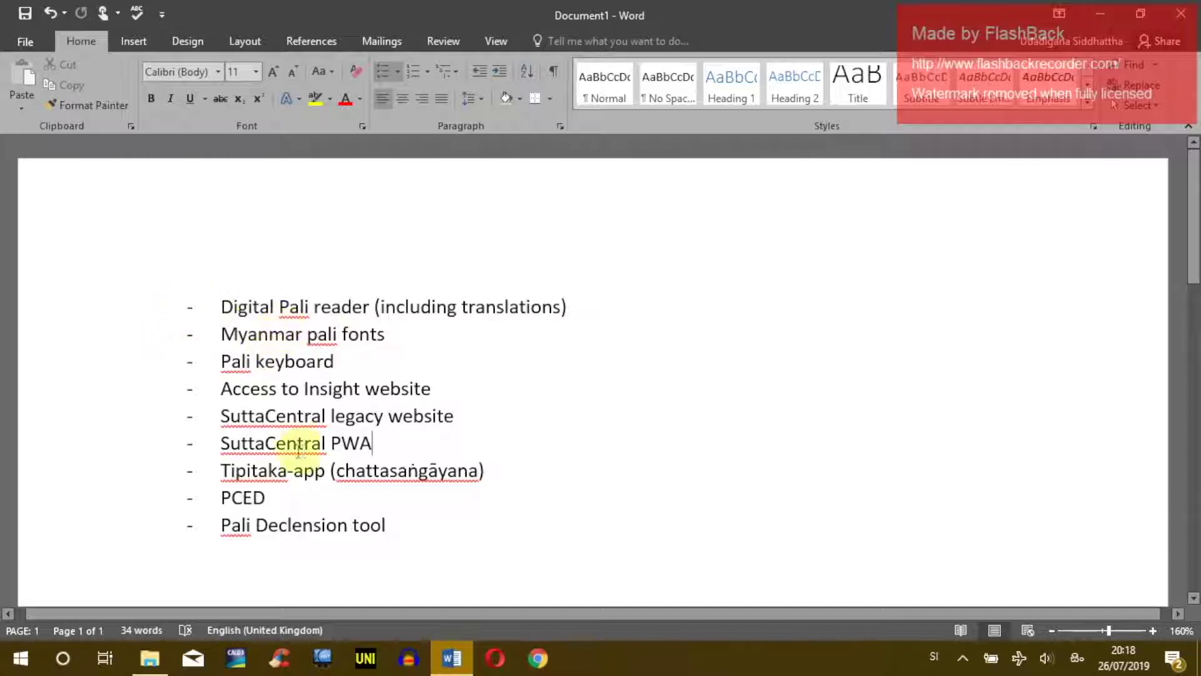
- Bring back the Dhamma resources folder window and move it aside so the Word list stays readable, leaving no archive selected
click(149, 669)
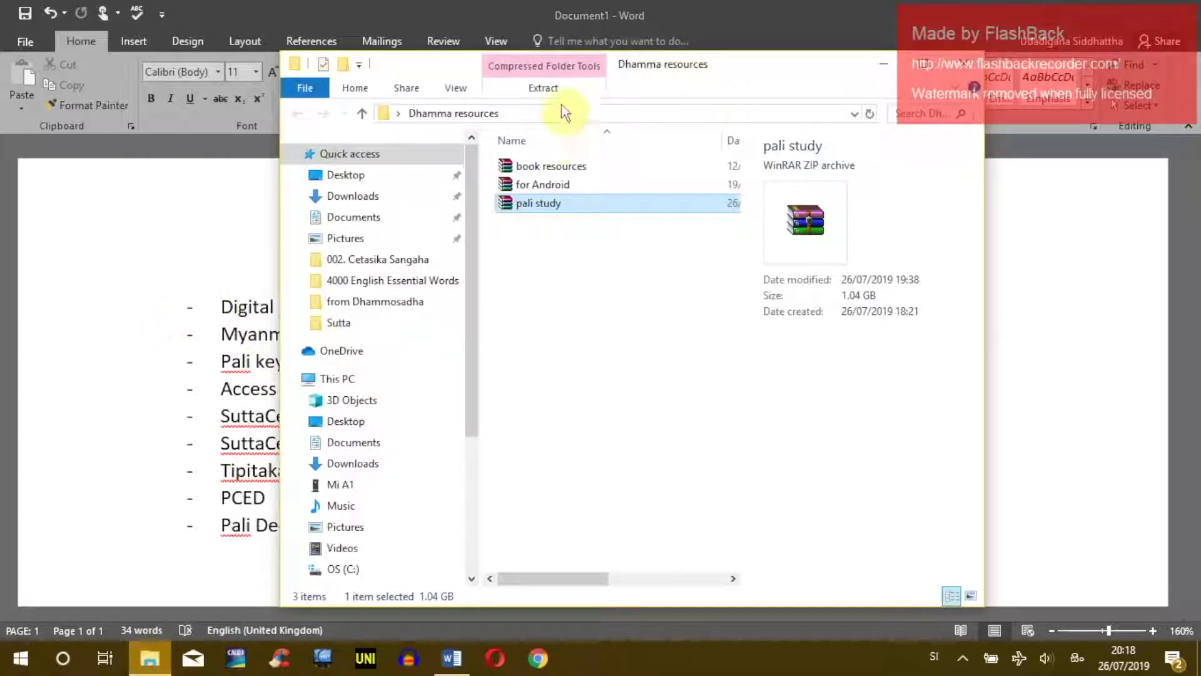
drag(730, 73, 898, 60)
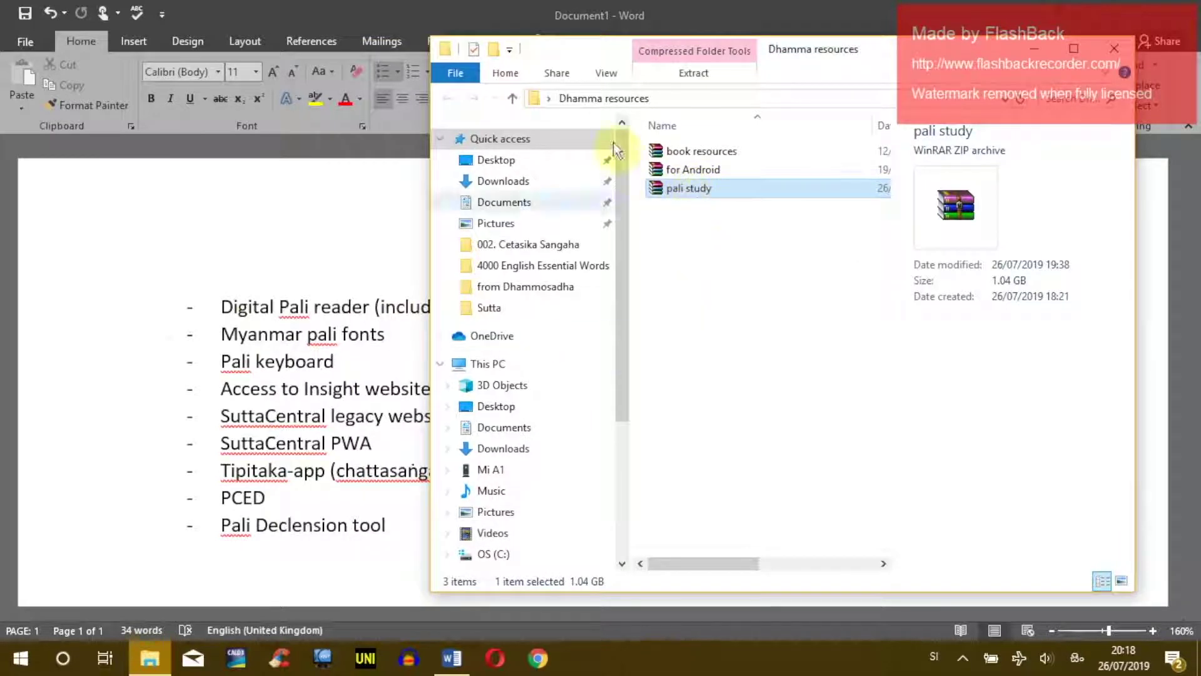
drag(824, 44, 930, 34)
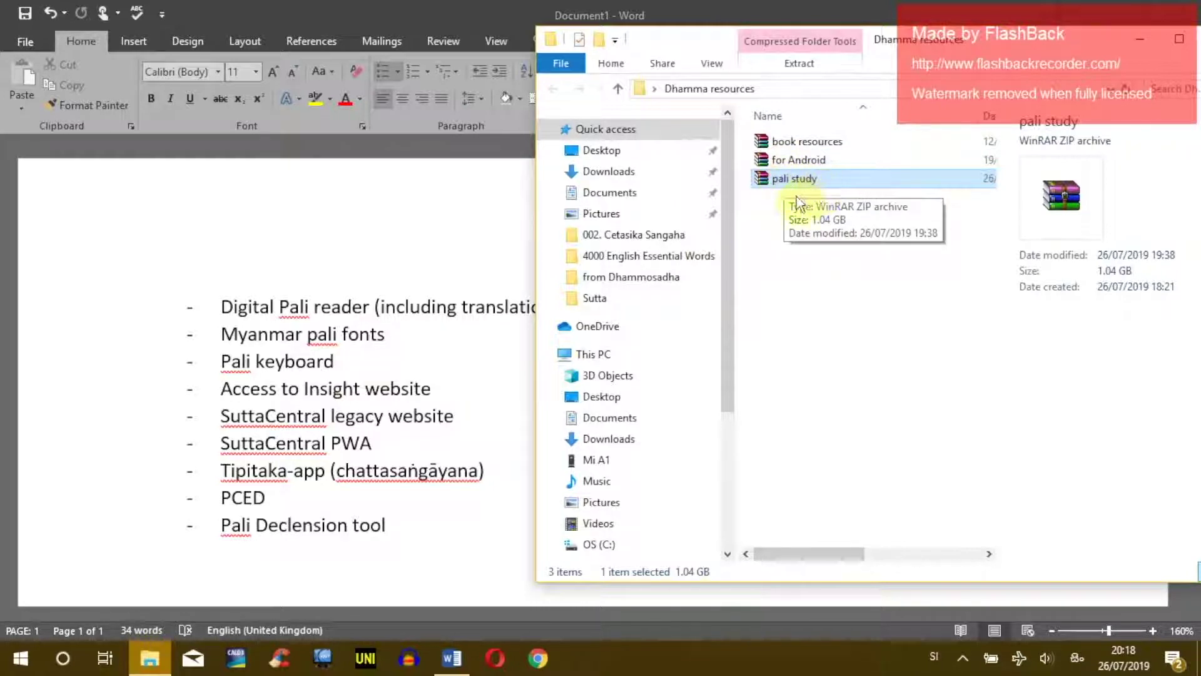
click(795, 249)
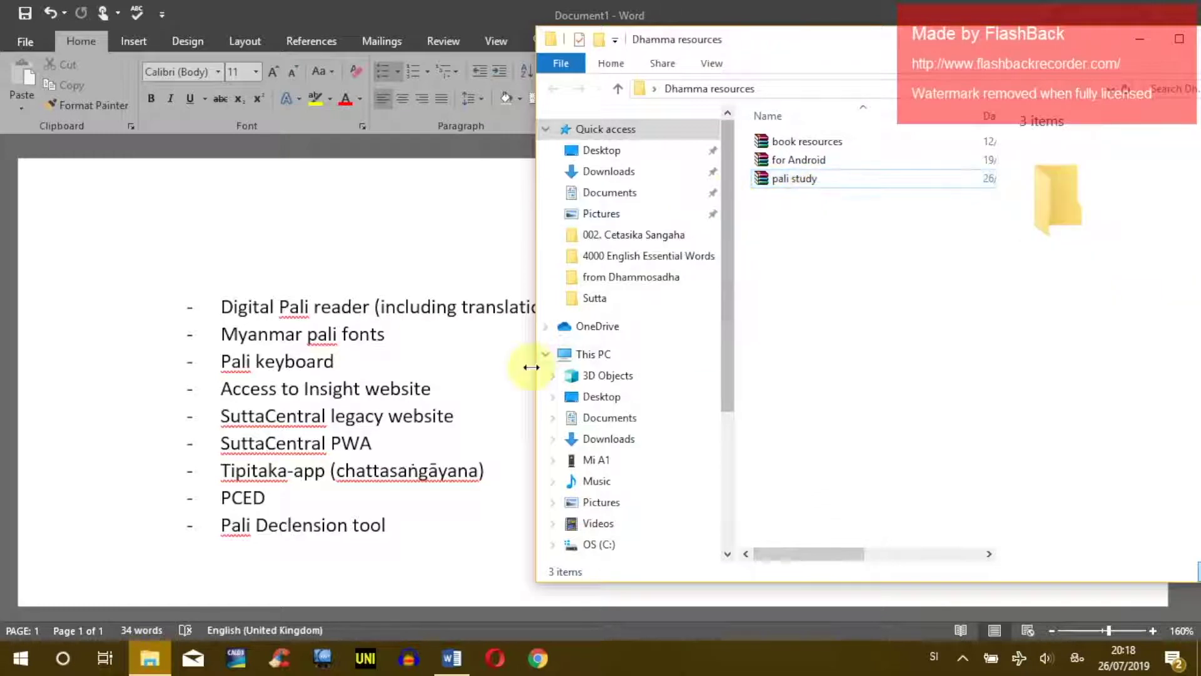
- Return to the Word document and examine the Pali Declension tool entry
click(351, 493)
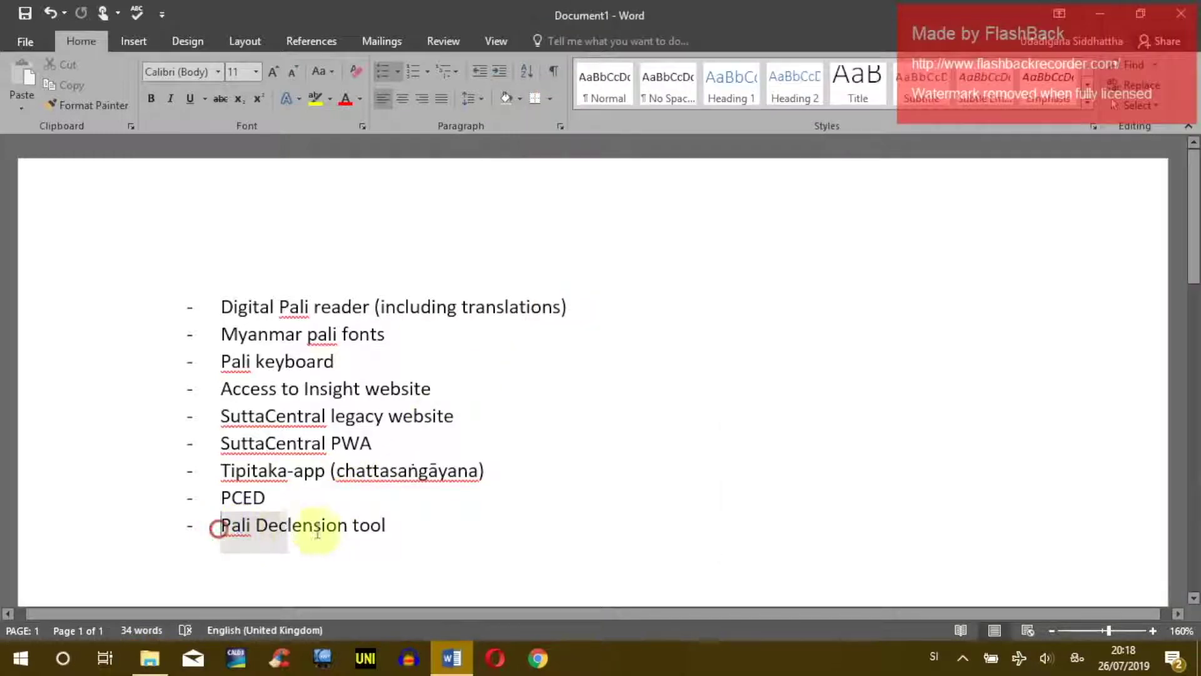
drag(219, 525, 391, 525)
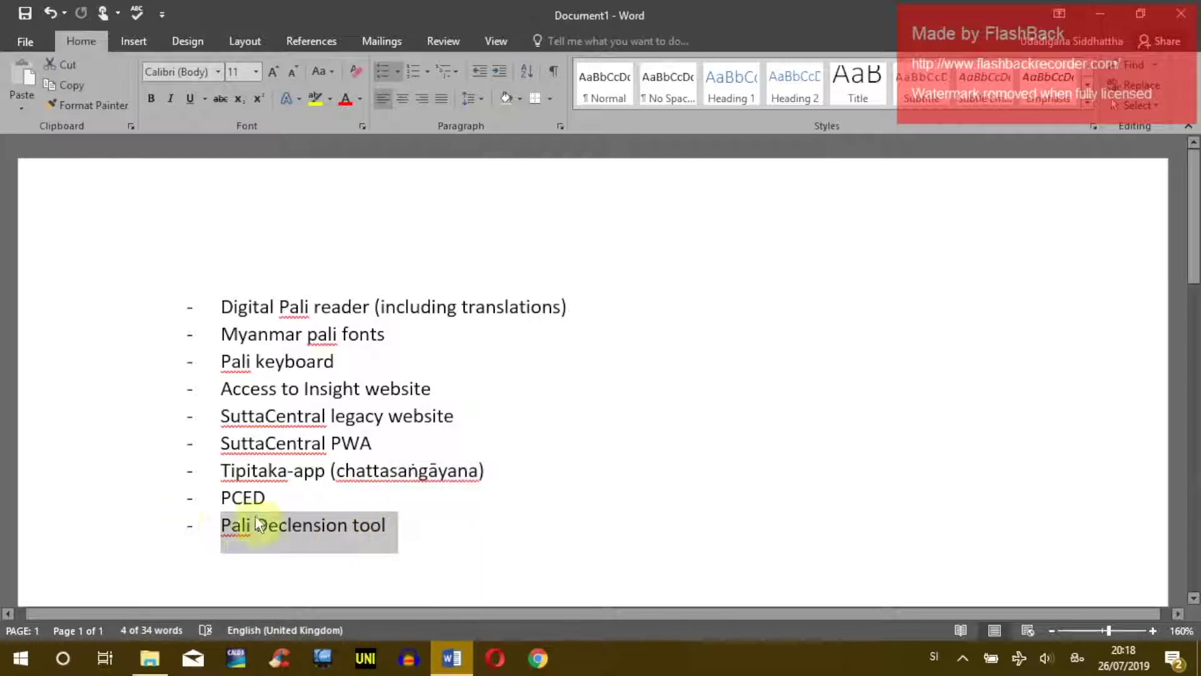
click(172, 531)
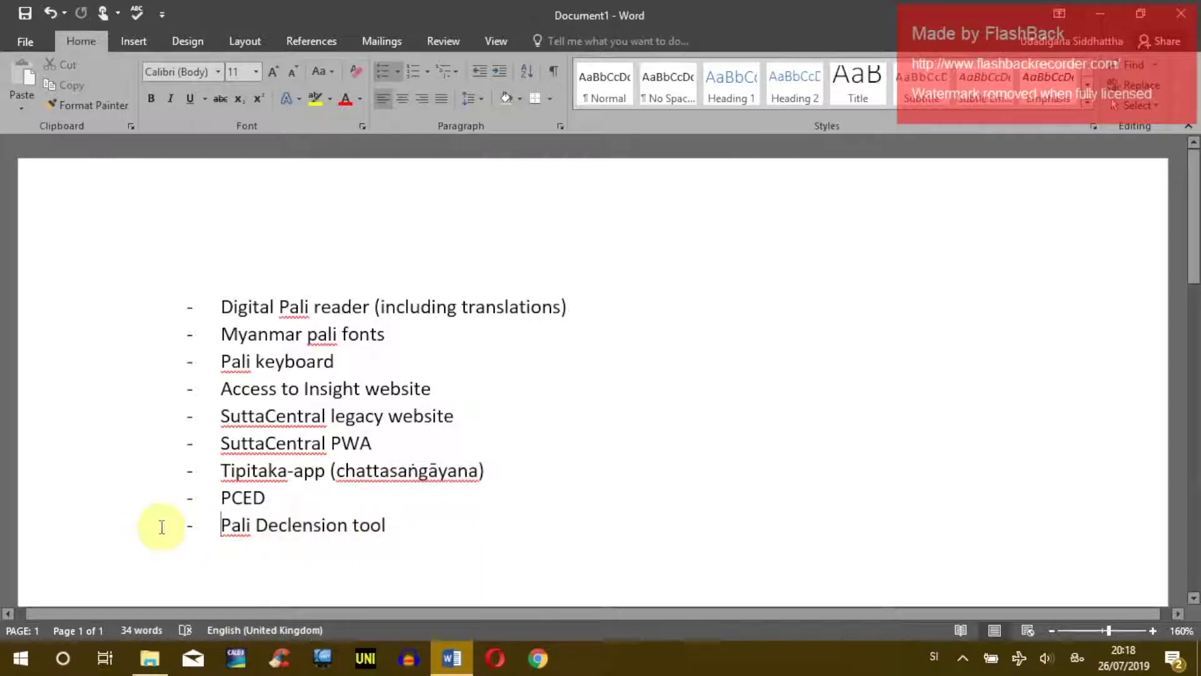
drag(164, 527, 403, 531)
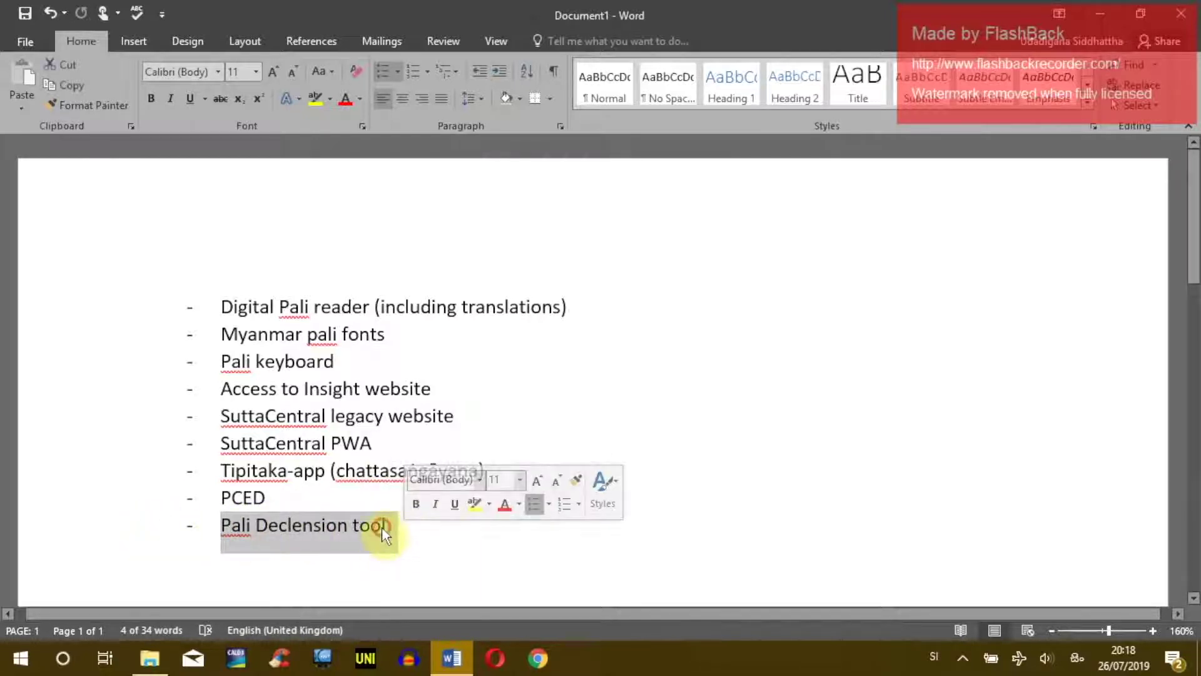
click(385, 527)
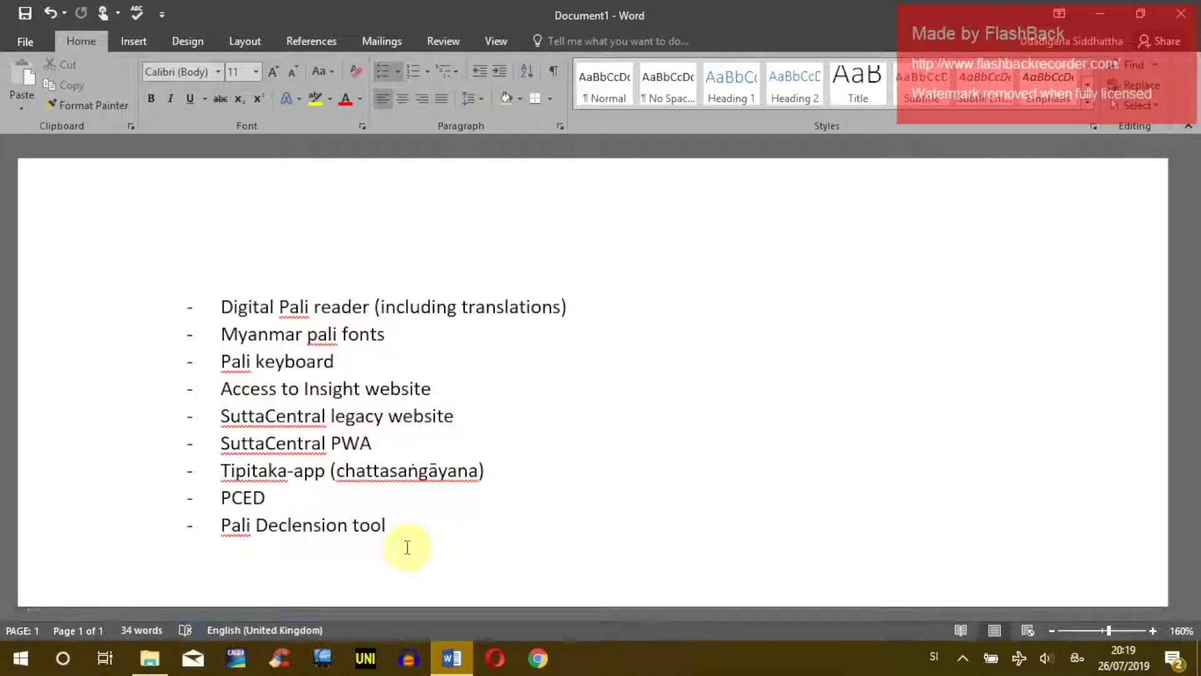
- Check the pali study archive in the folder window against the tool list in the Word document
click(173, 658)
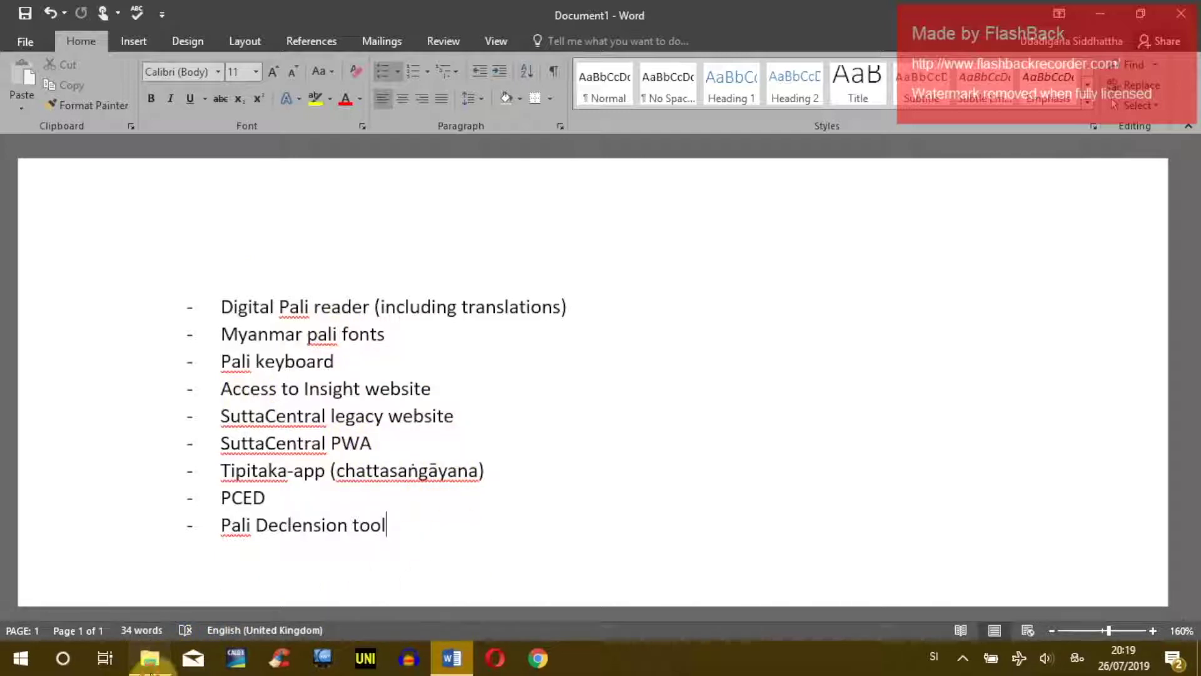
click(809, 181)
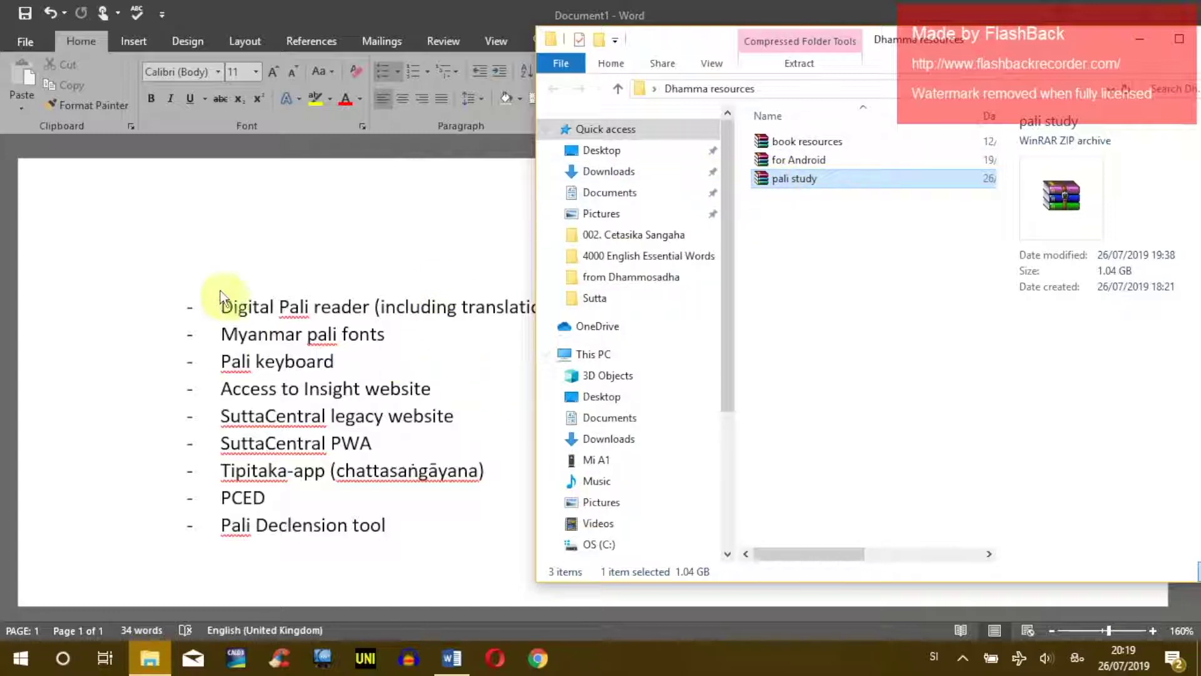
click(177, 300)
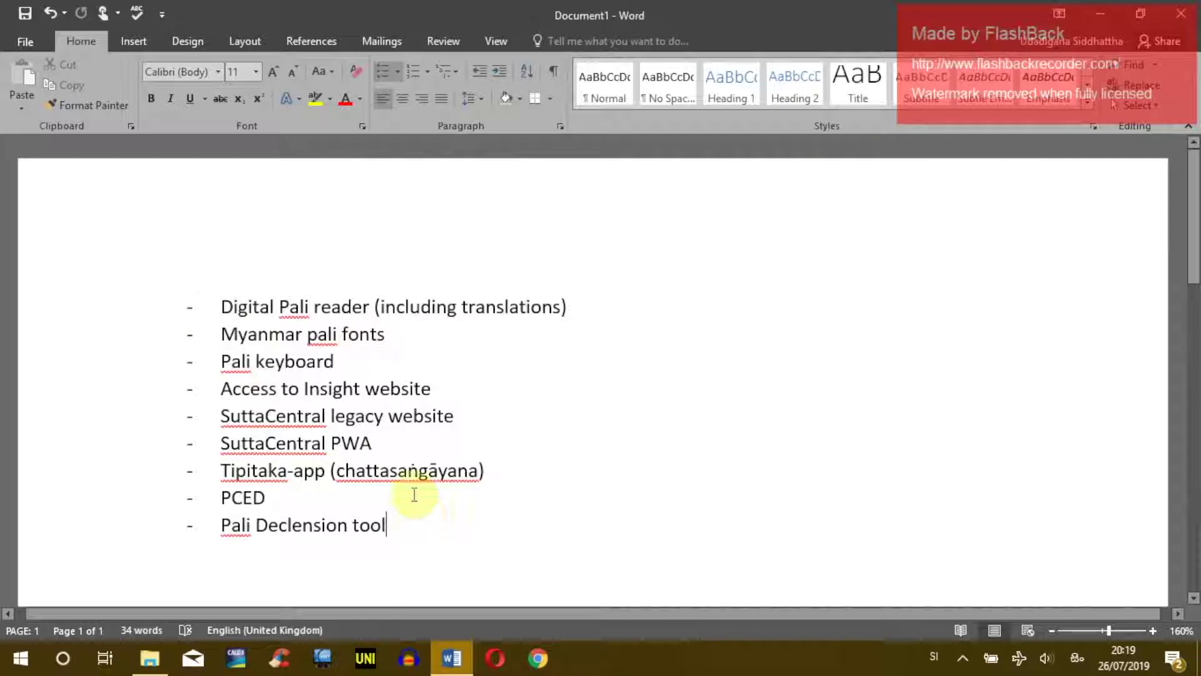
- Minimize the Word document, move the Dhamma resources window back over the desktop, and inspect the pali study archive
click(1111, 25)
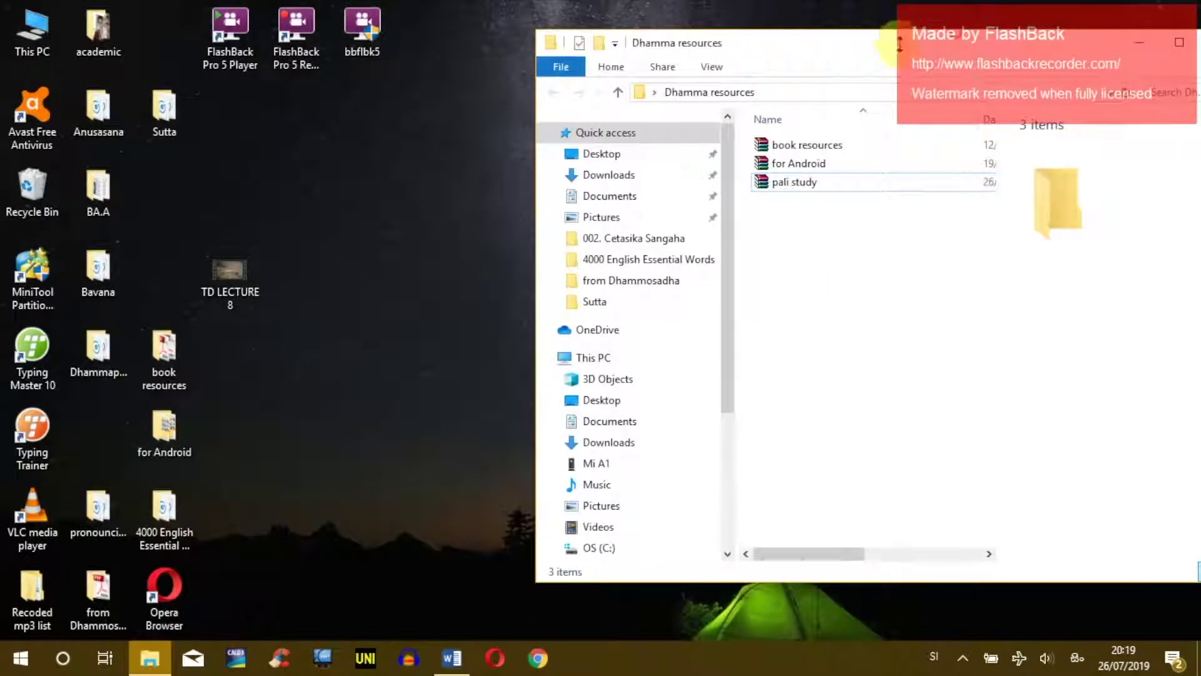
drag(899, 44, 711, 46)
click(612, 182)
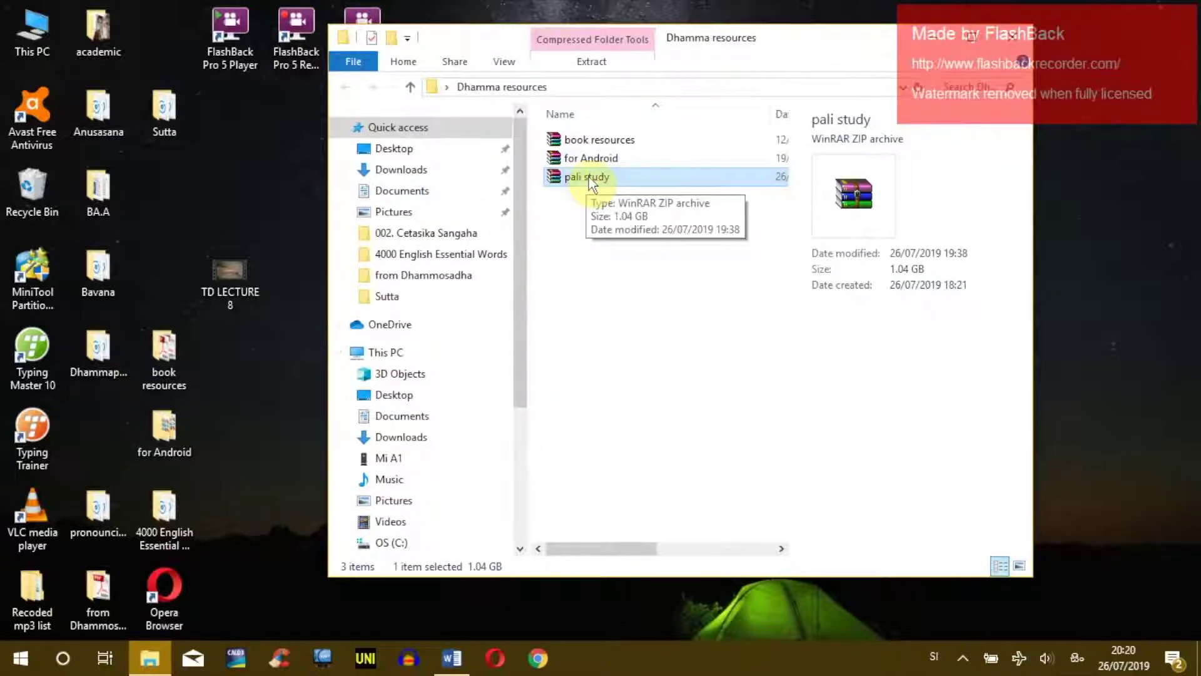
click(651, 276)
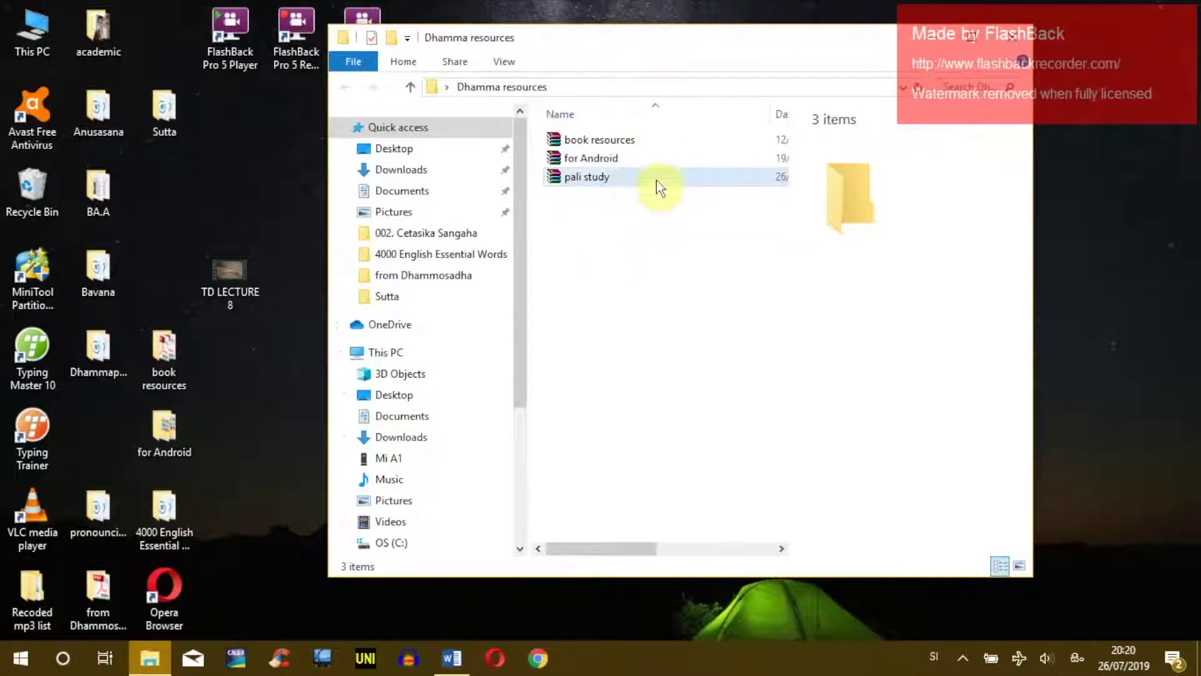
click(613, 175)
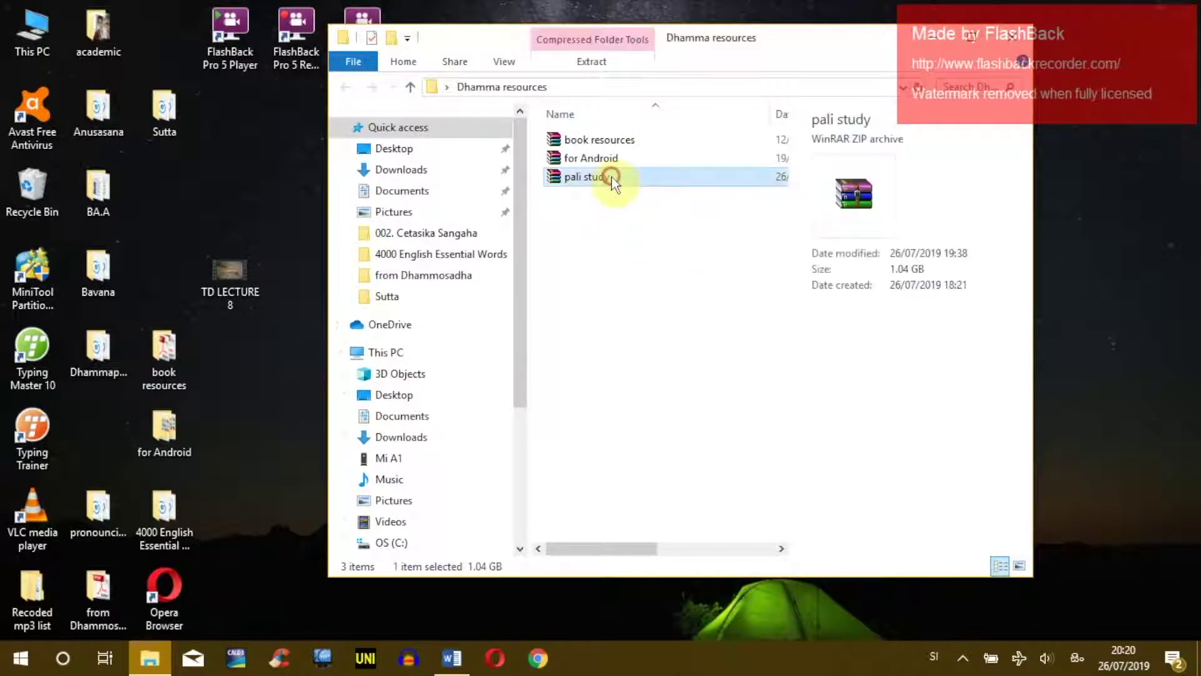
click(619, 257)
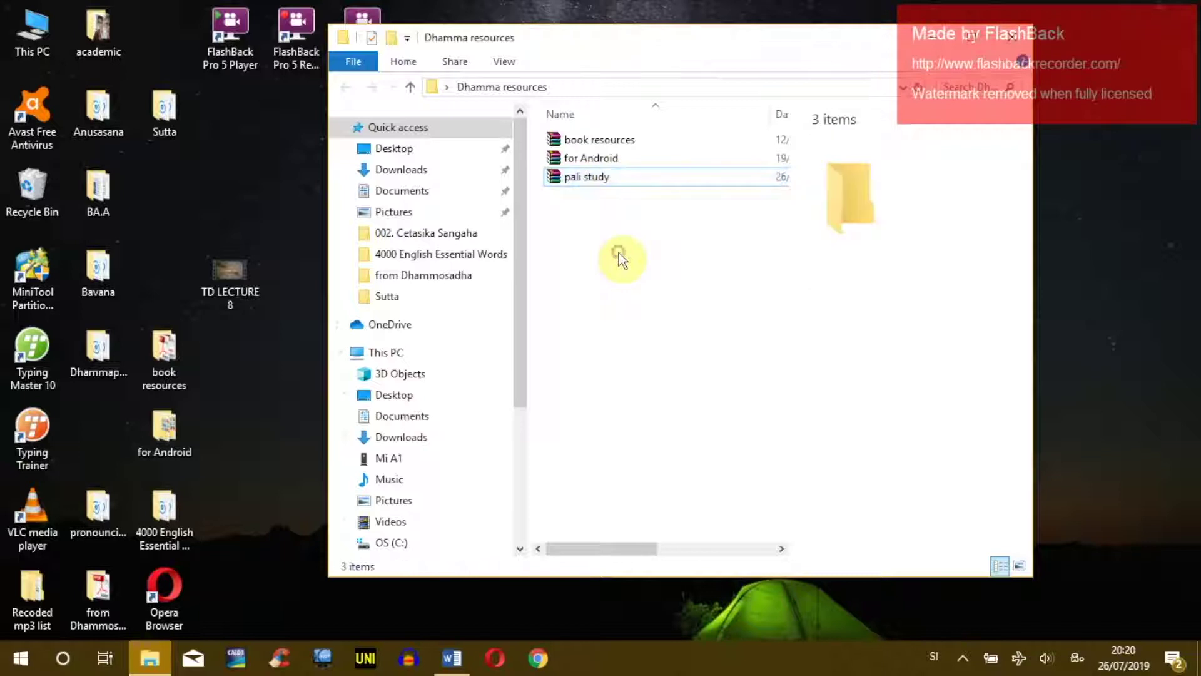
- Widen the Dhamma resources window so the file list shows the full Date modified column
click(600, 180)
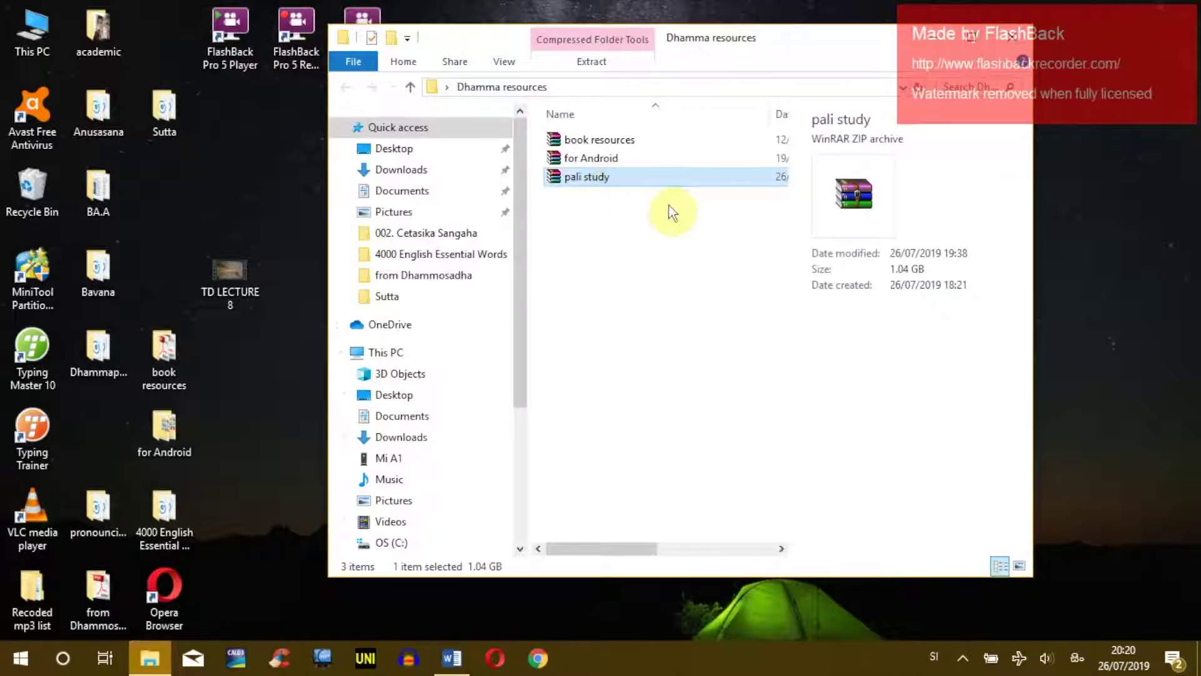
right_click(589, 175)
click(635, 206)
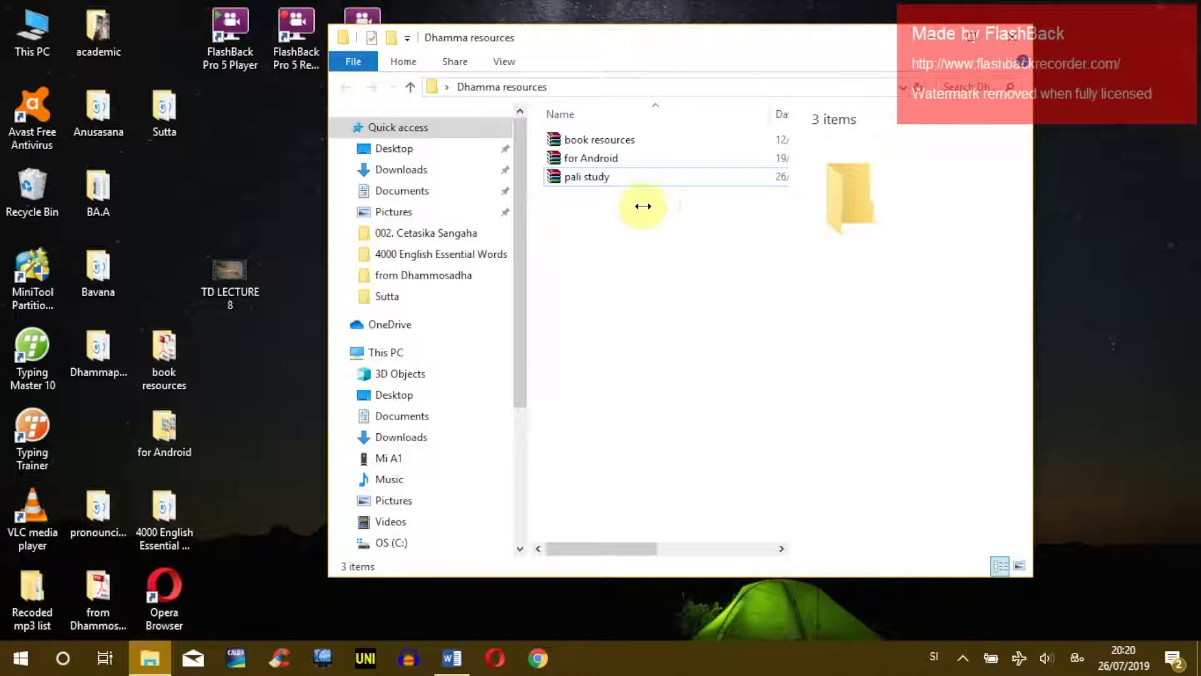
drag(328, 231, 215, 228)
- Examine the type, size and dates of the pali study archive in the Dhamma resources folder
click(478, 180)
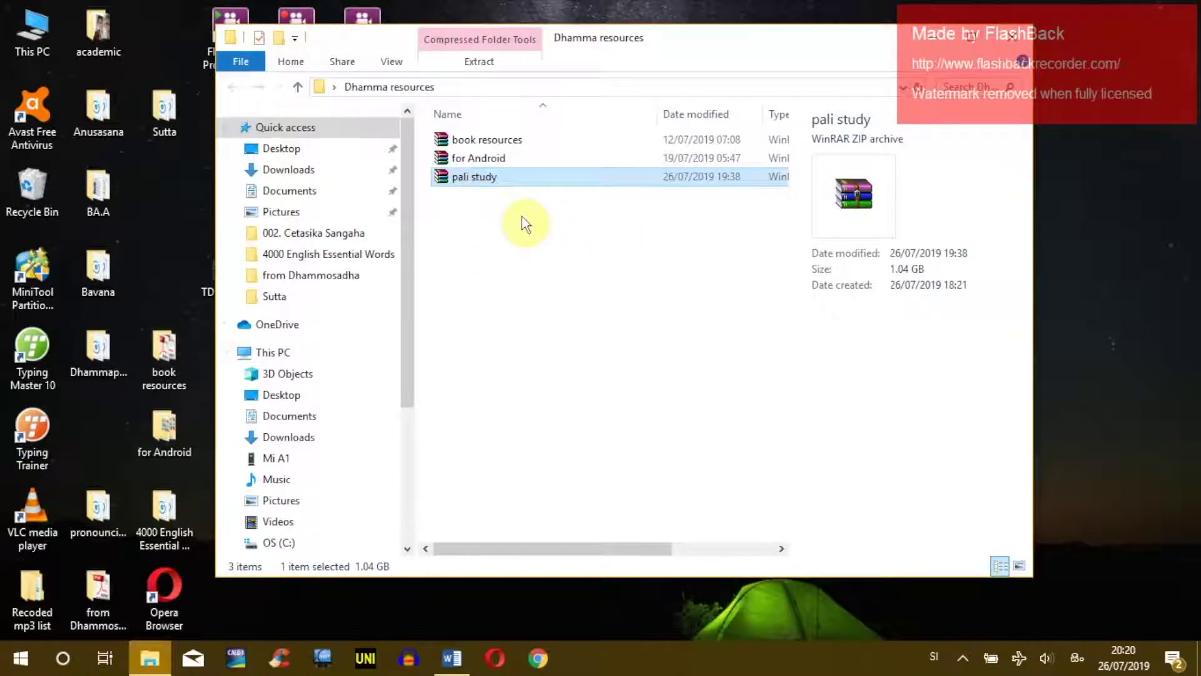
click(482, 239)
click(482, 177)
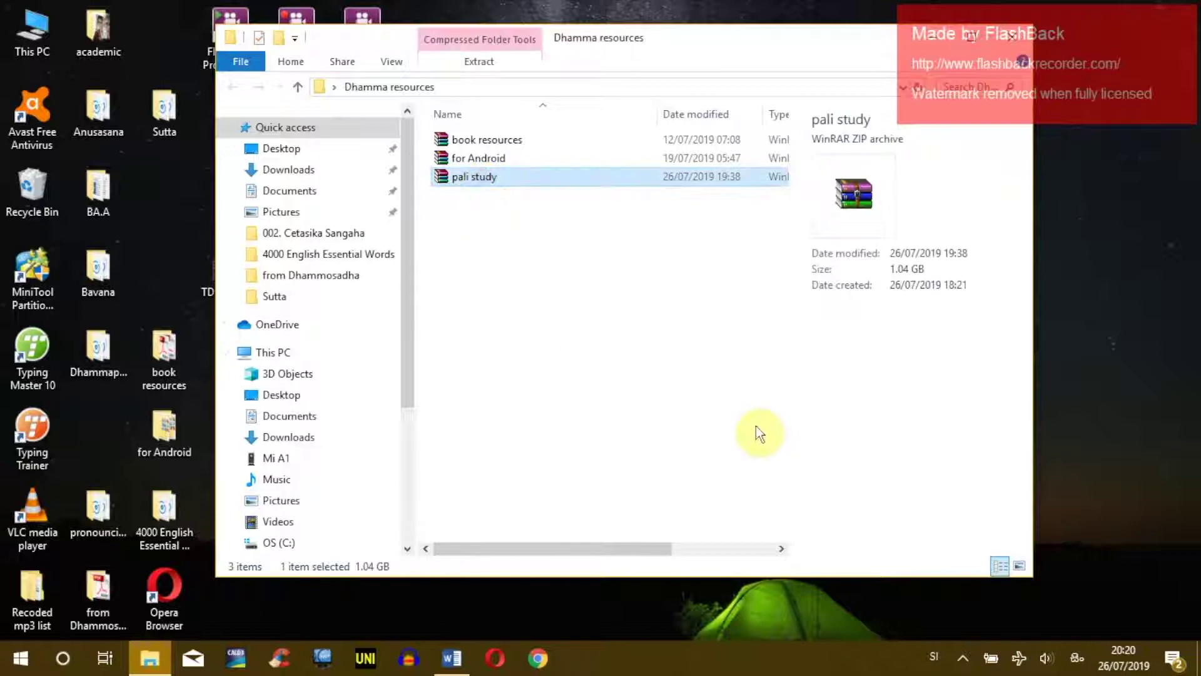
click(573, 330)
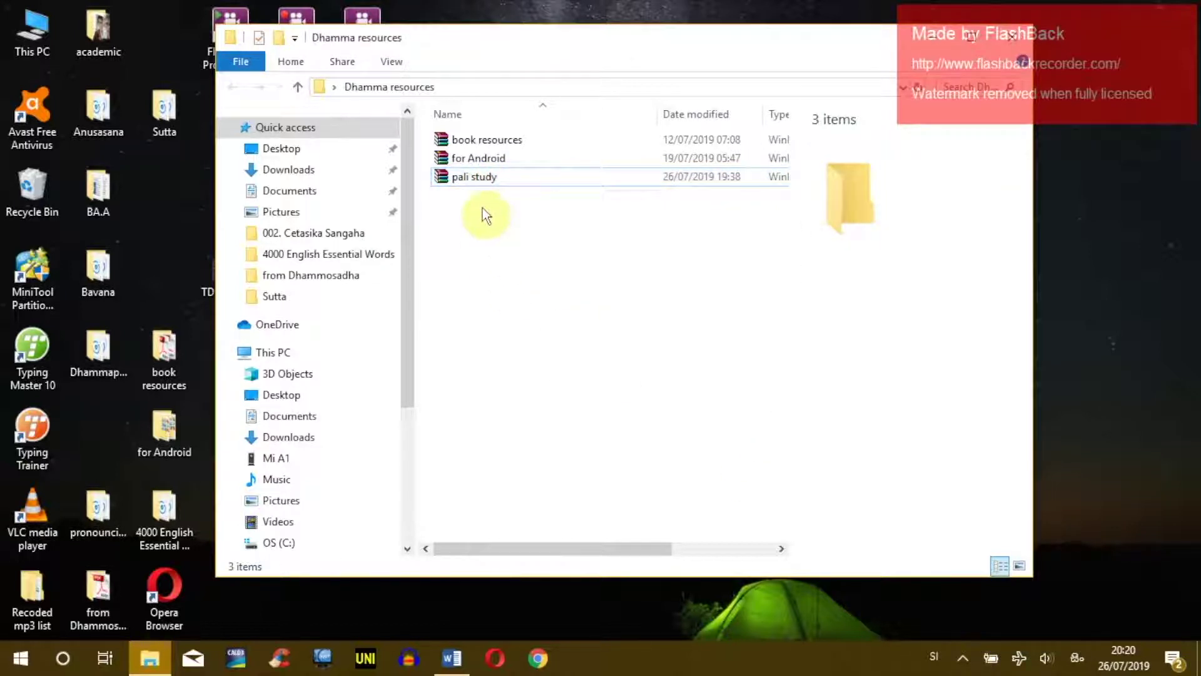
click(468, 178)
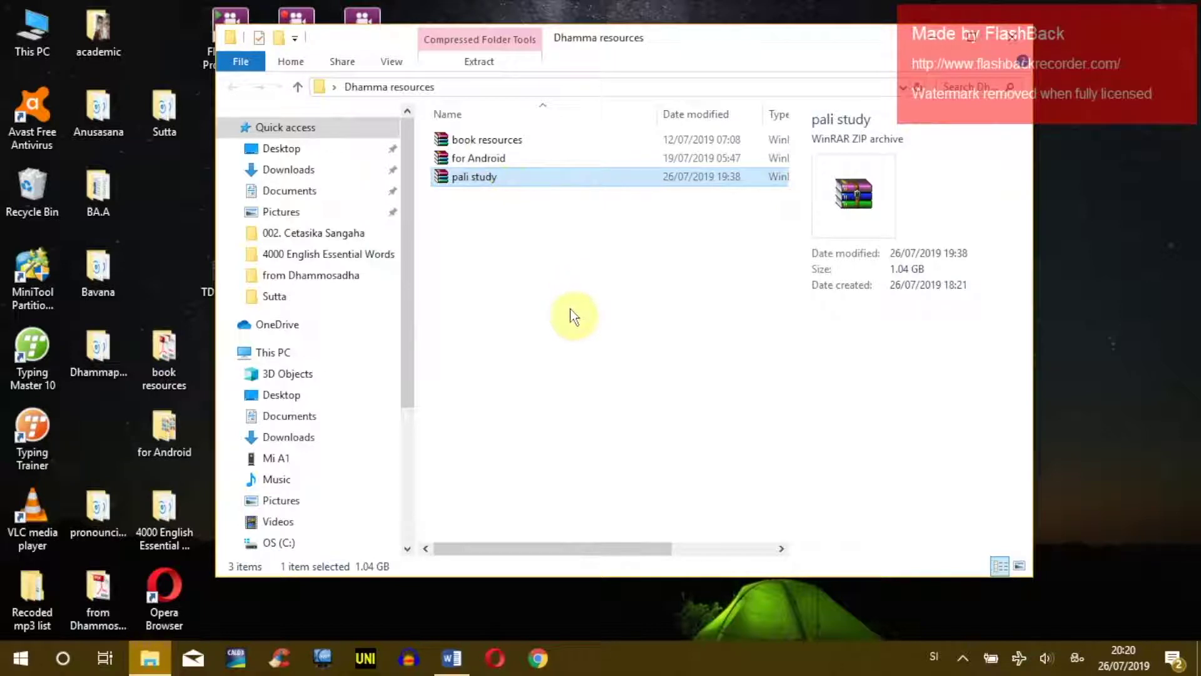
click(542, 225)
click(518, 178)
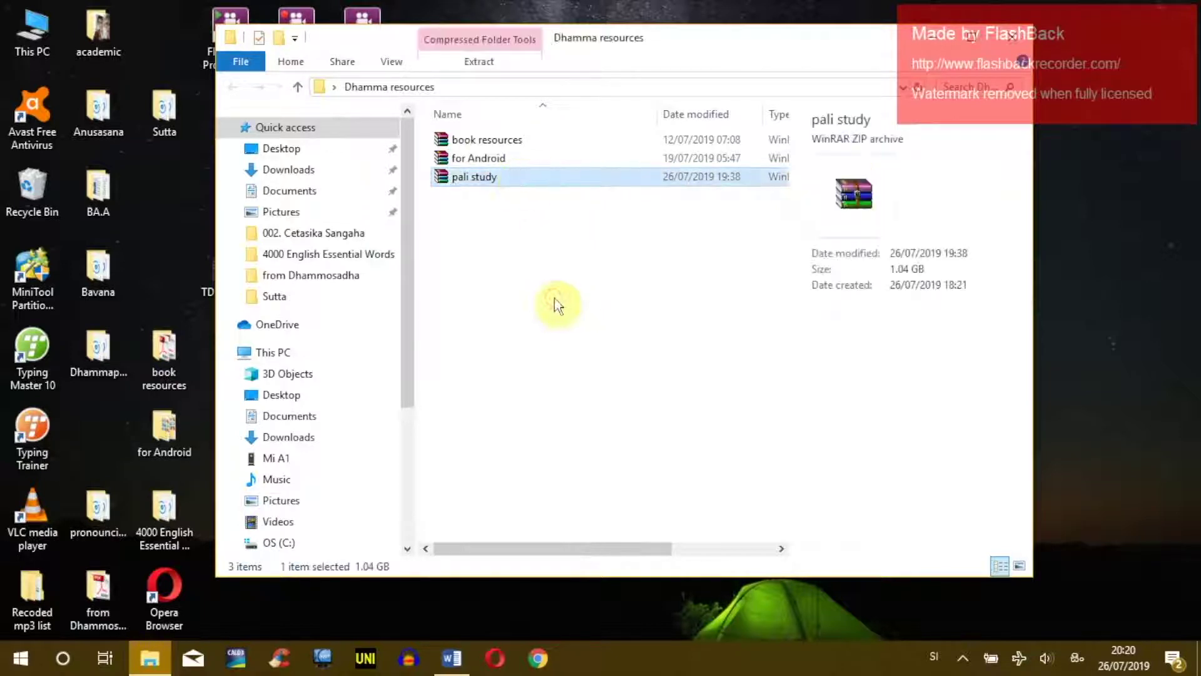
click(555, 303)
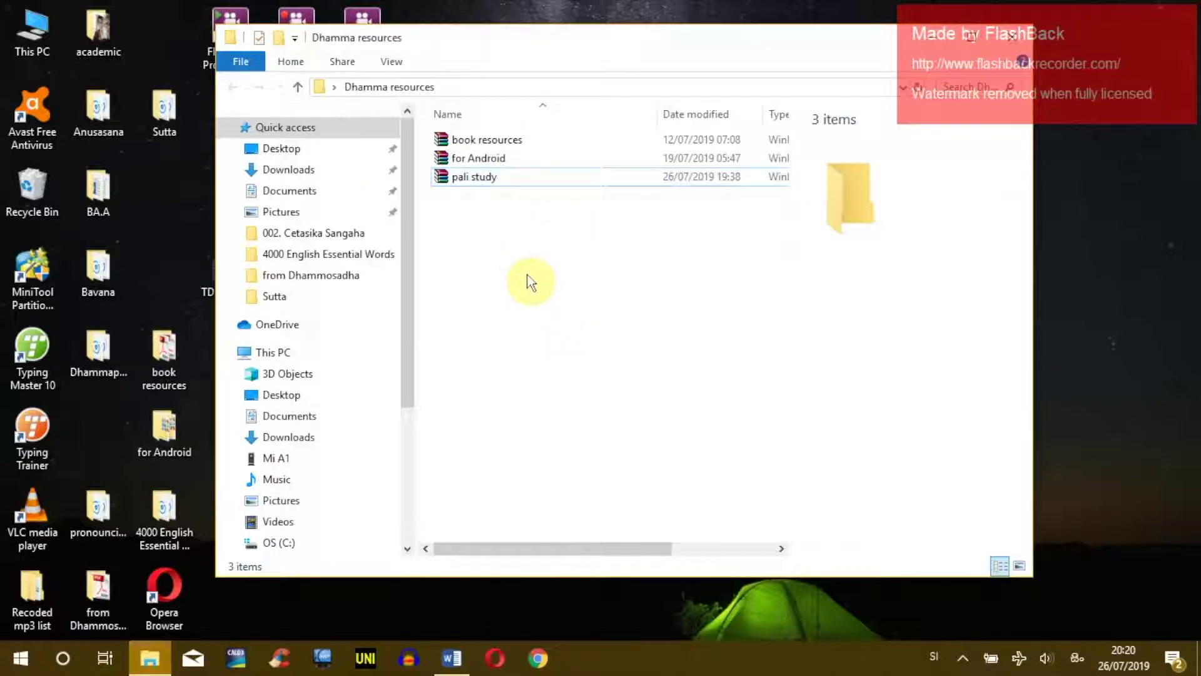
click(501, 175)
click(517, 230)
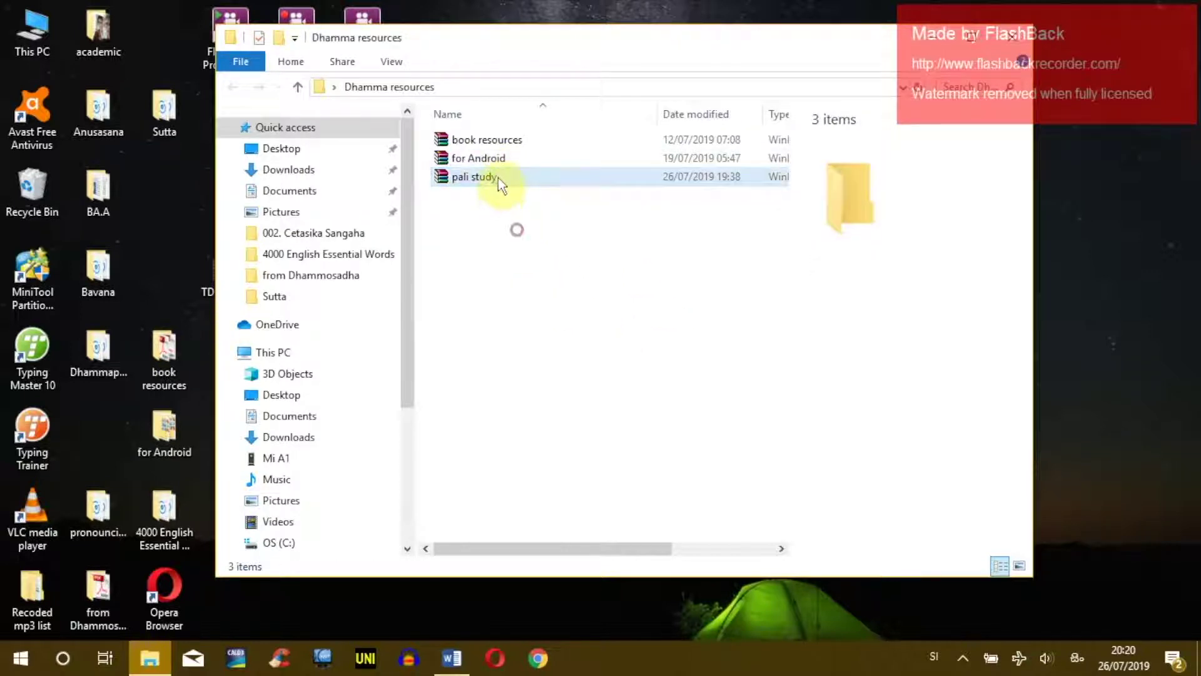
- Copy the pali study archive from the Dhamma resources folder
click(498, 177)
right_click(520, 184)
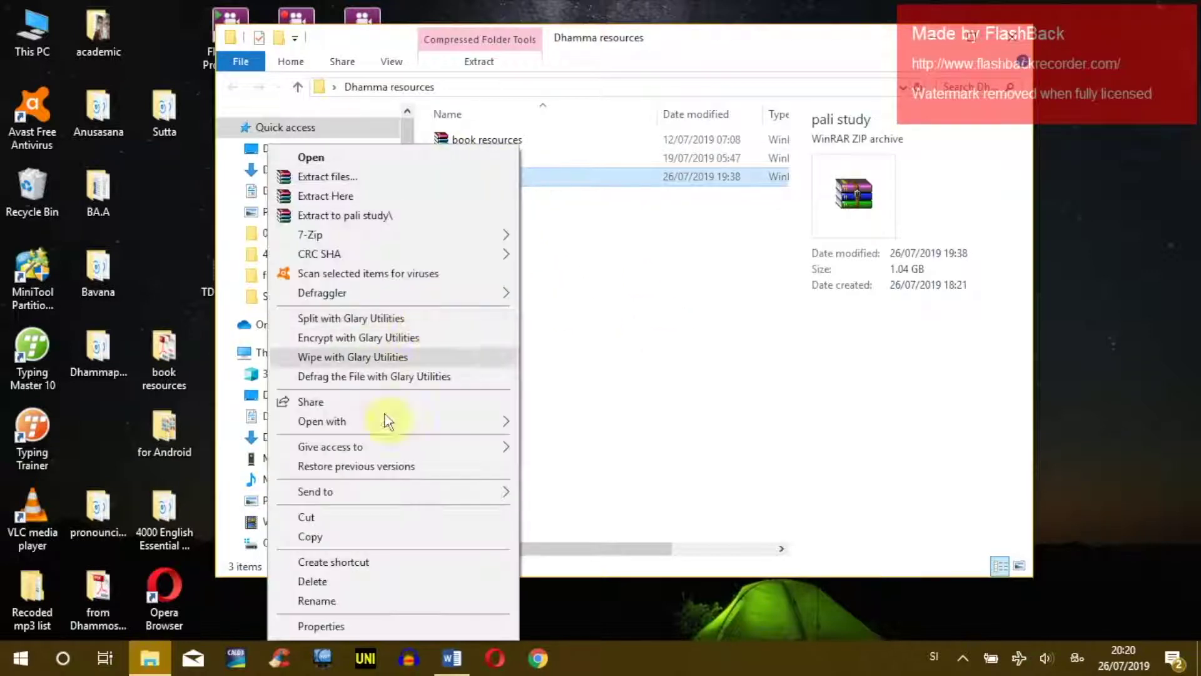
click(341, 537)
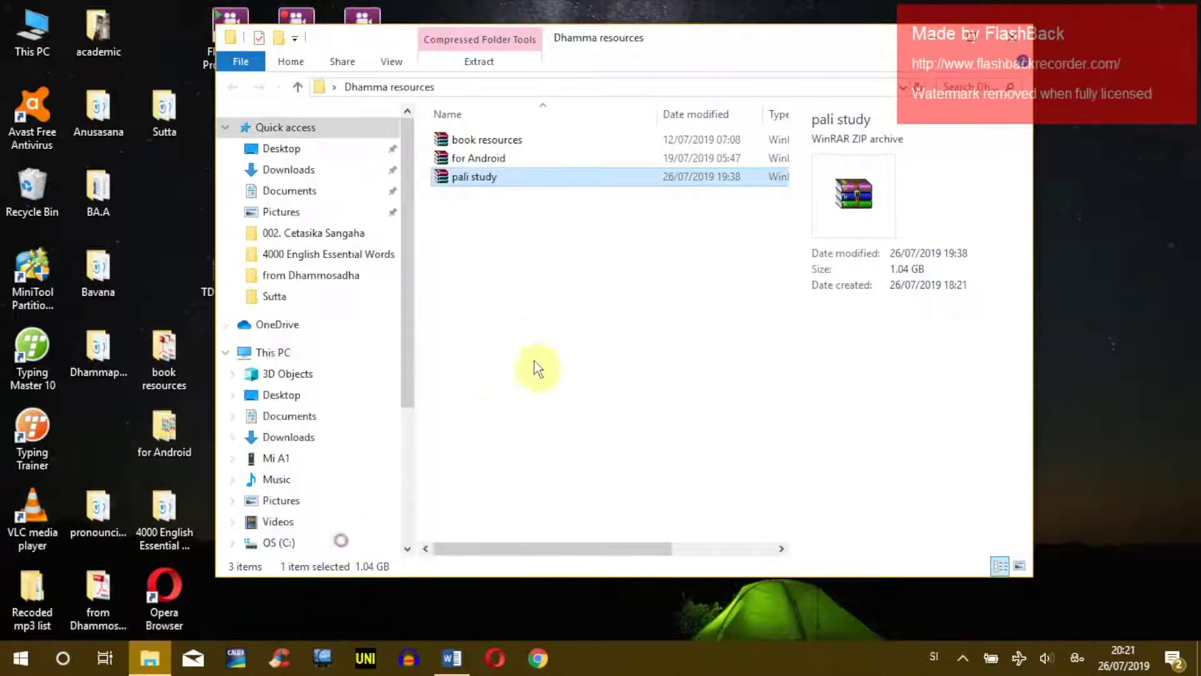
- Compare the file details of the pali study and for Android archives
right_click(536, 267)
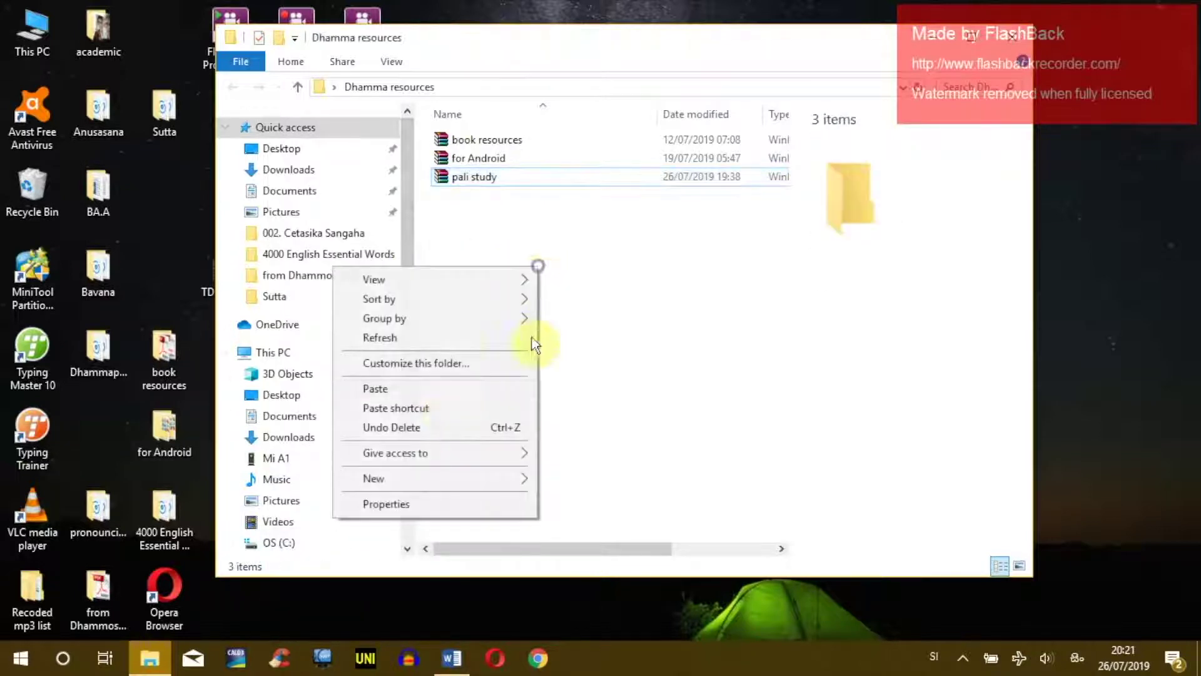
click(595, 324)
click(498, 179)
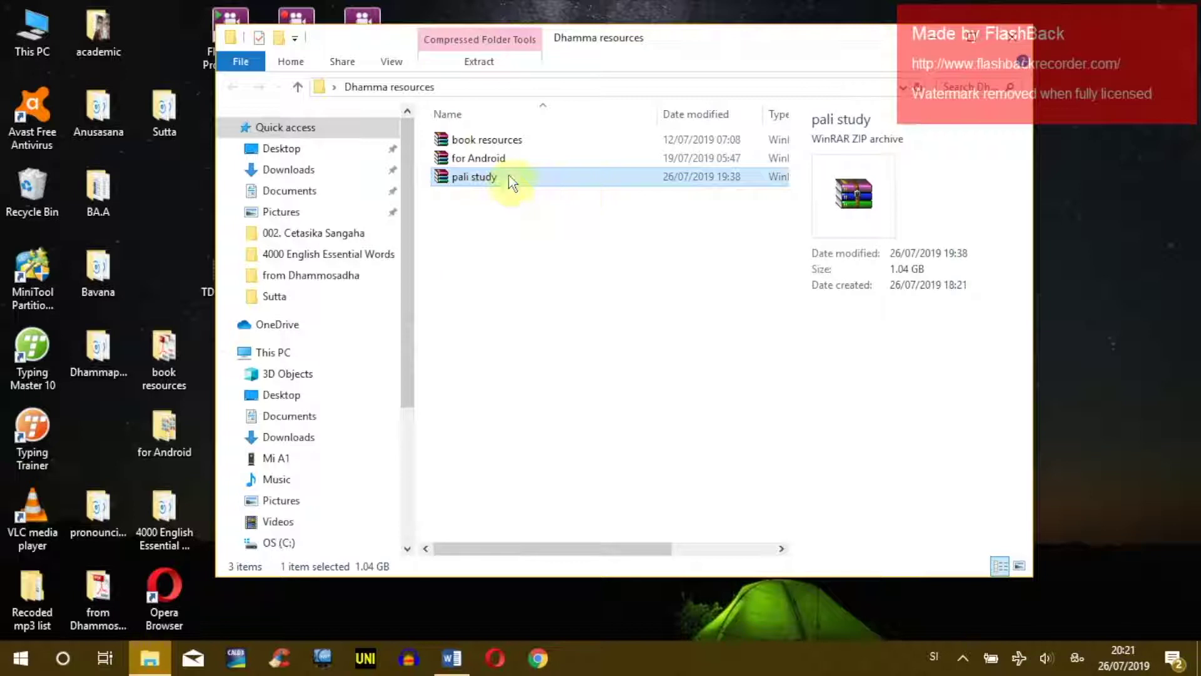
click(504, 159)
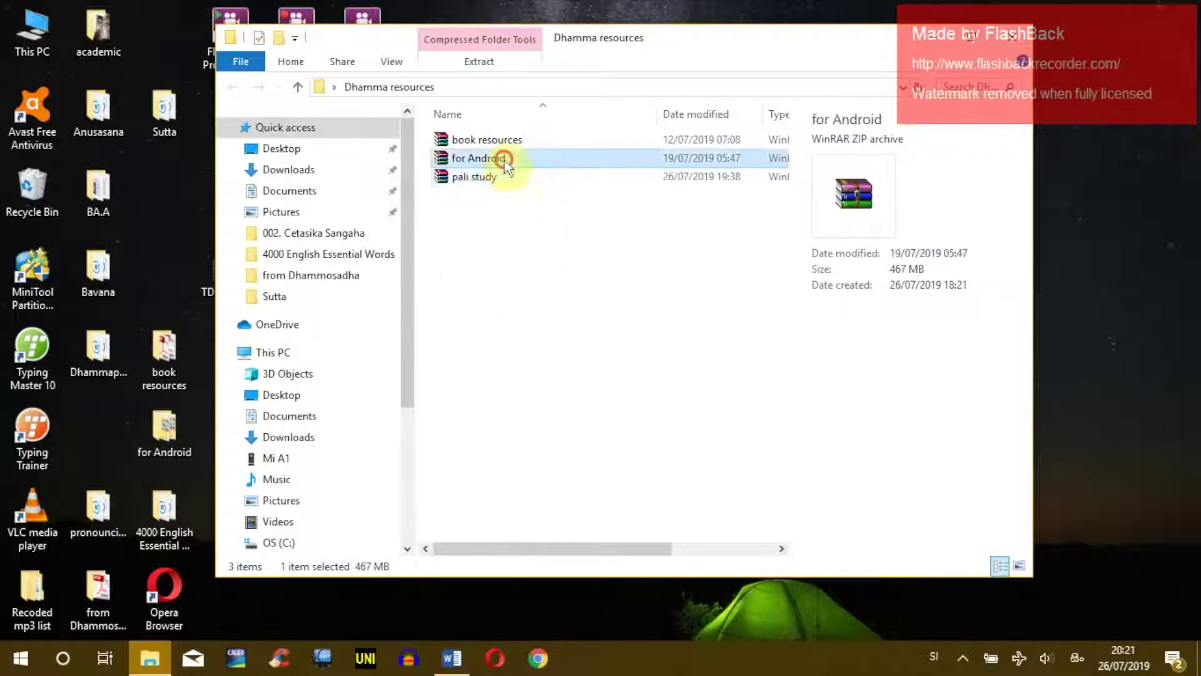
click(493, 183)
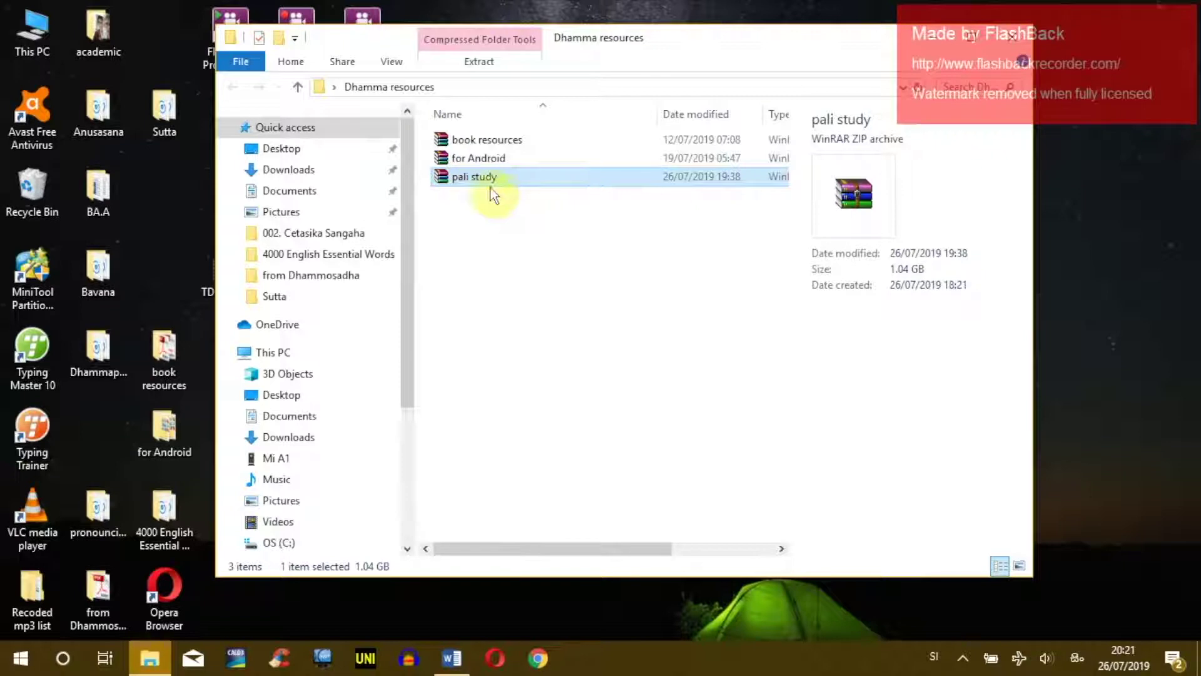
- Look through the contents of the OS (C:) and Dhamma (D:) drives as possible locations for the copy
drag(409, 246, 399, 348)
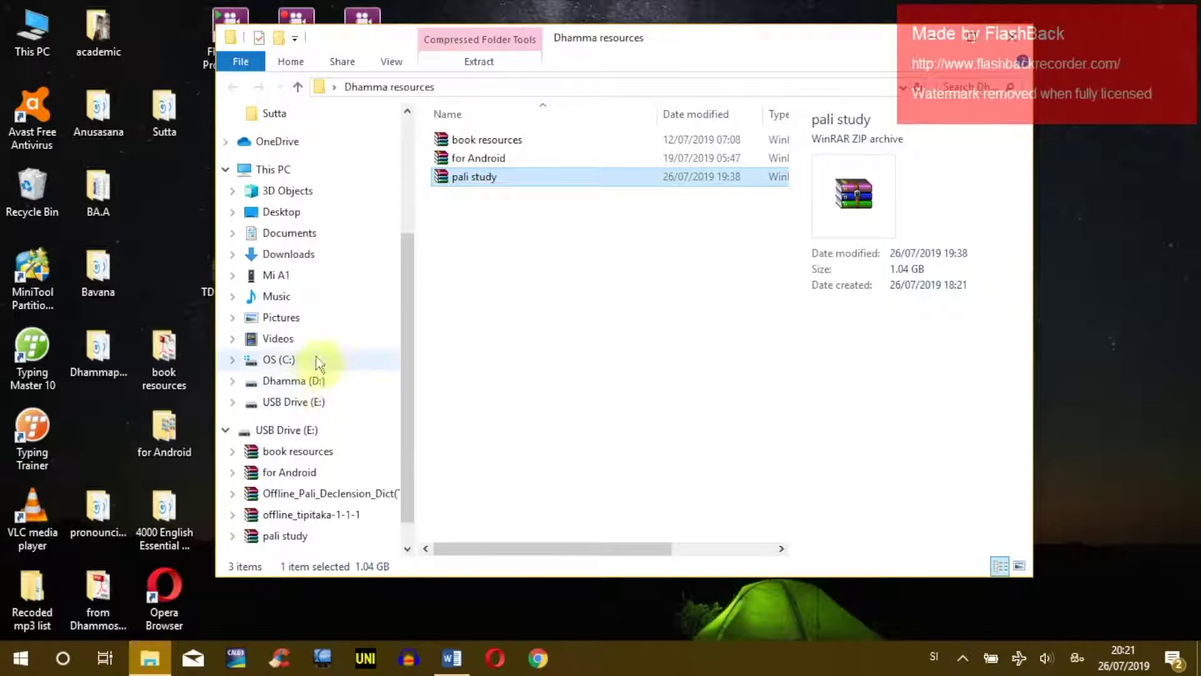
drag(655, 41, 755, 108)
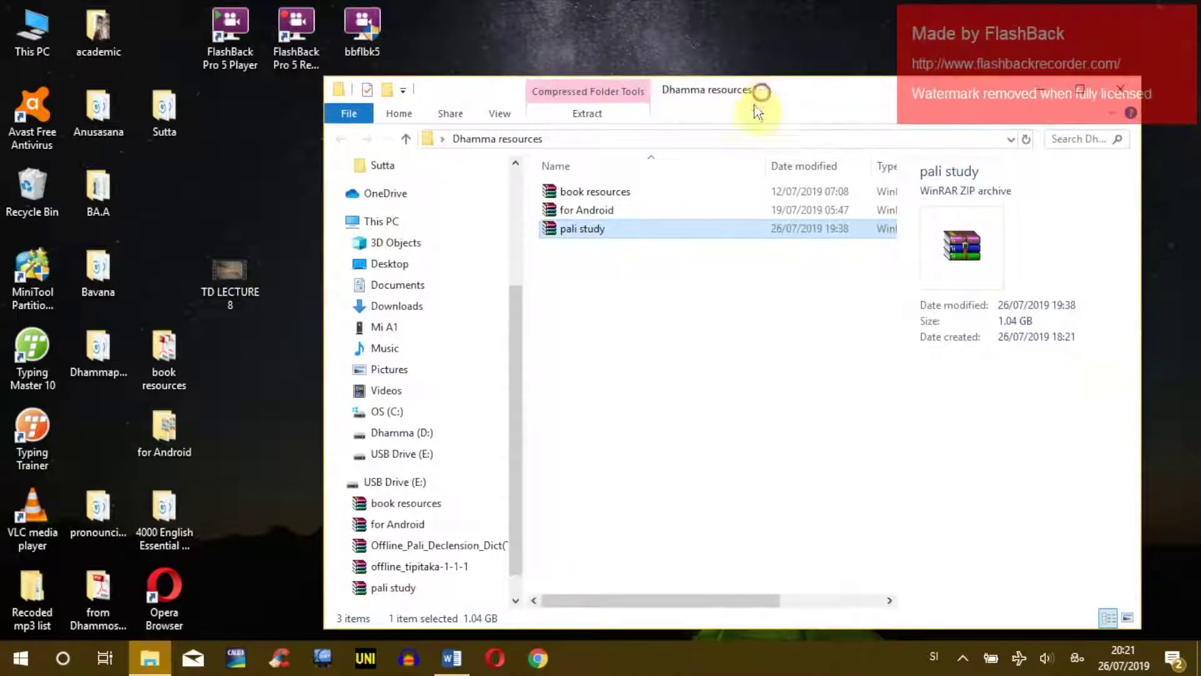
click(386, 413)
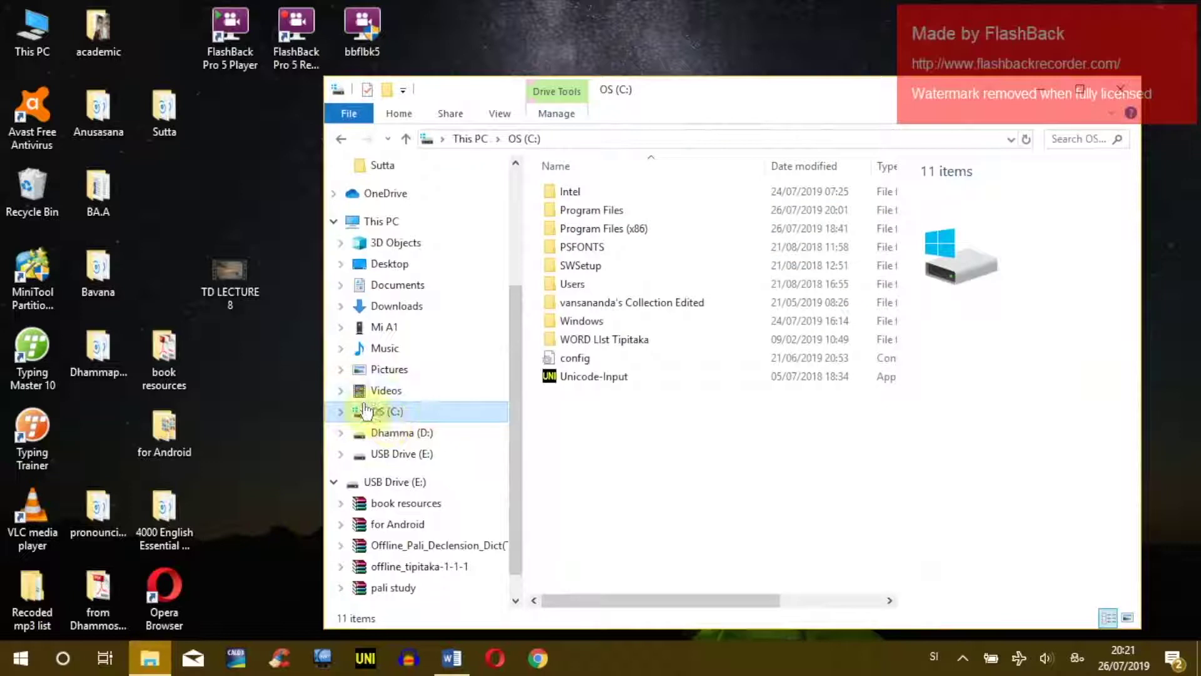
click(397, 433)
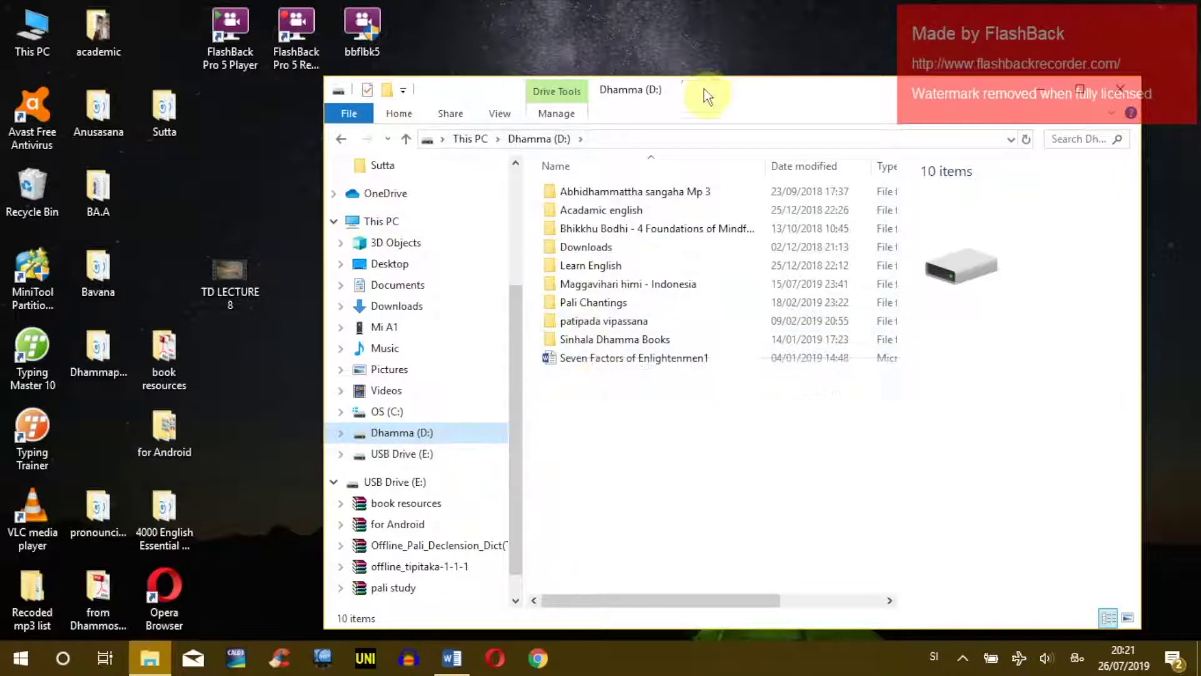
drag(703, 89, 763, 318)
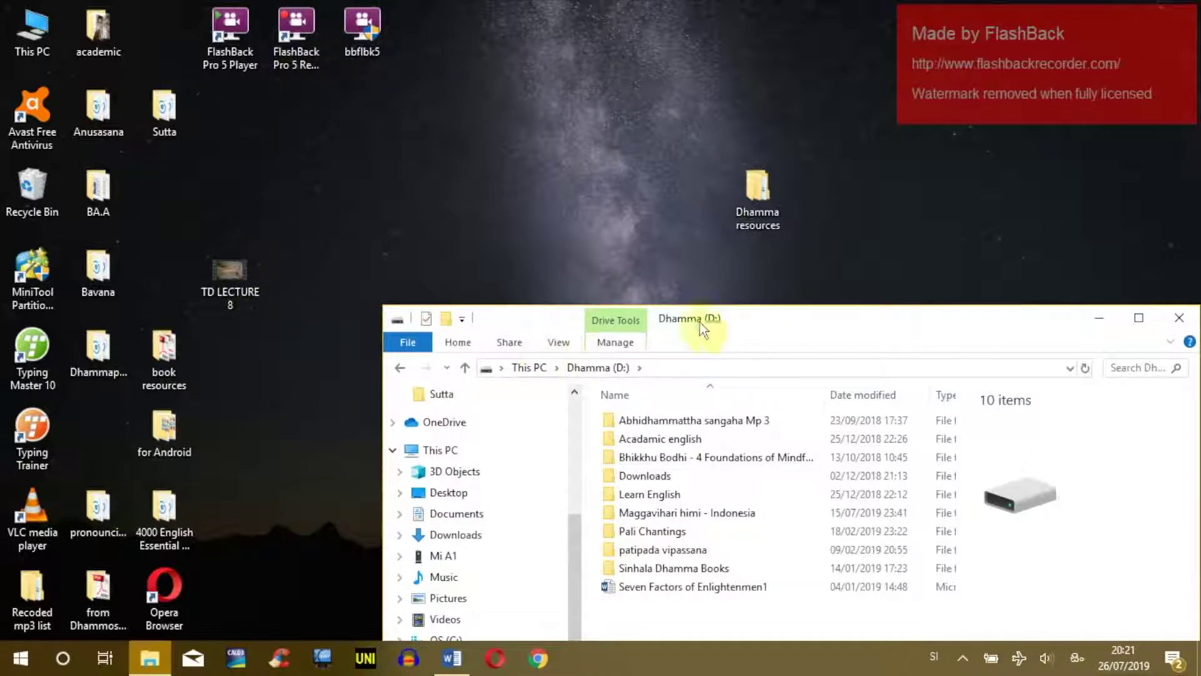
drag(745, 320, 670, 30)
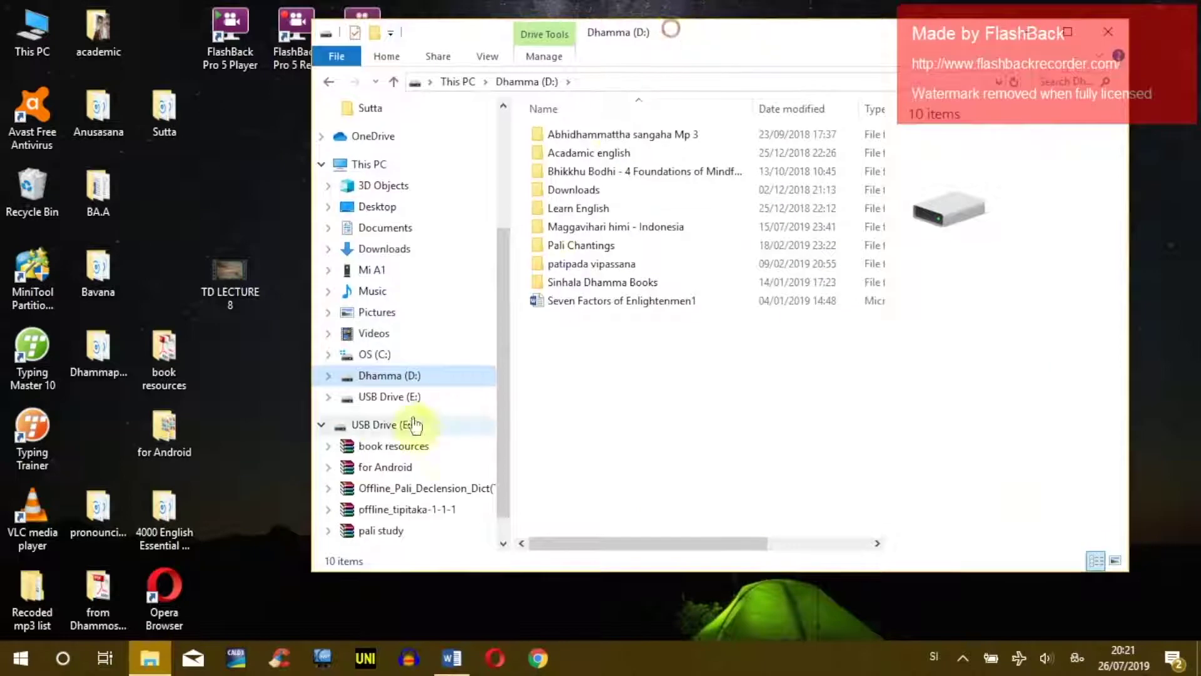
- Paste the copied pali study archive into the root of the OS (C:) drive, granting administrator permission
click(357, 355)
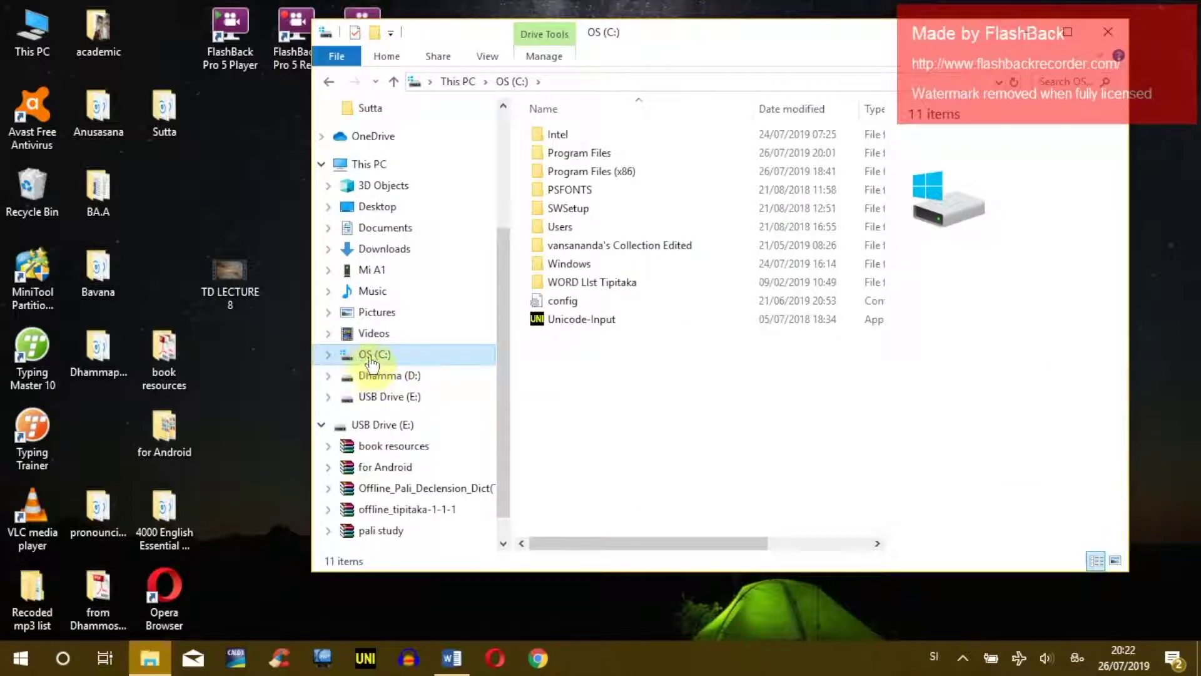
right_click(585, 365)
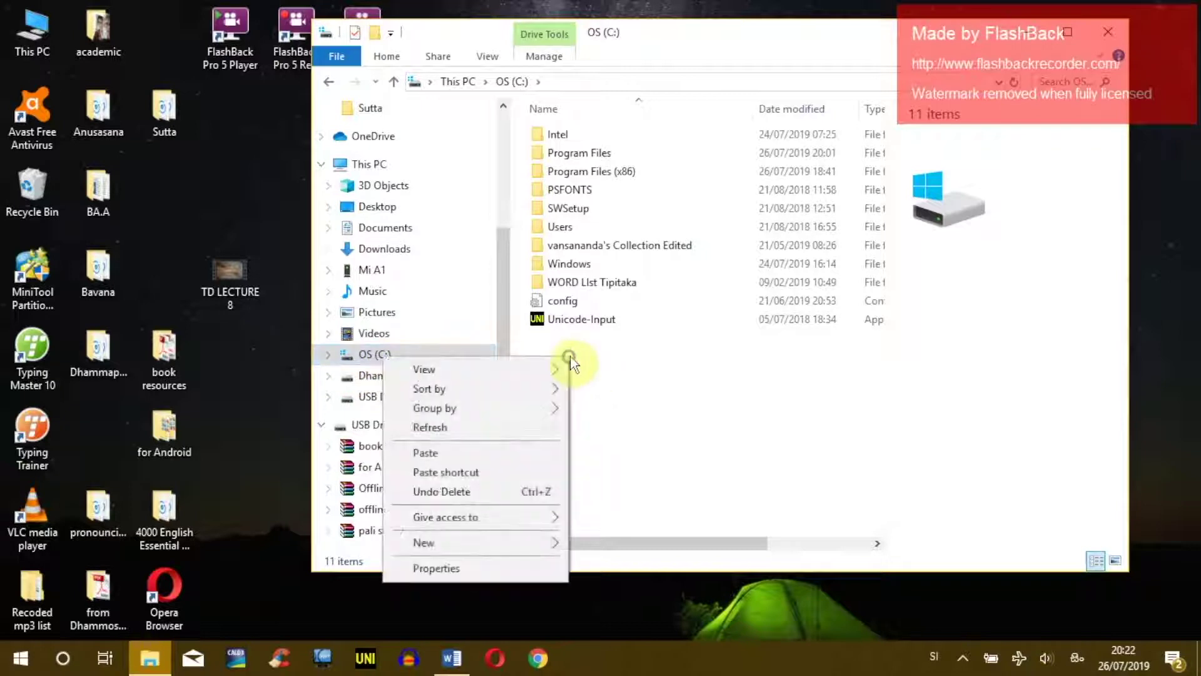
click(606, 359)
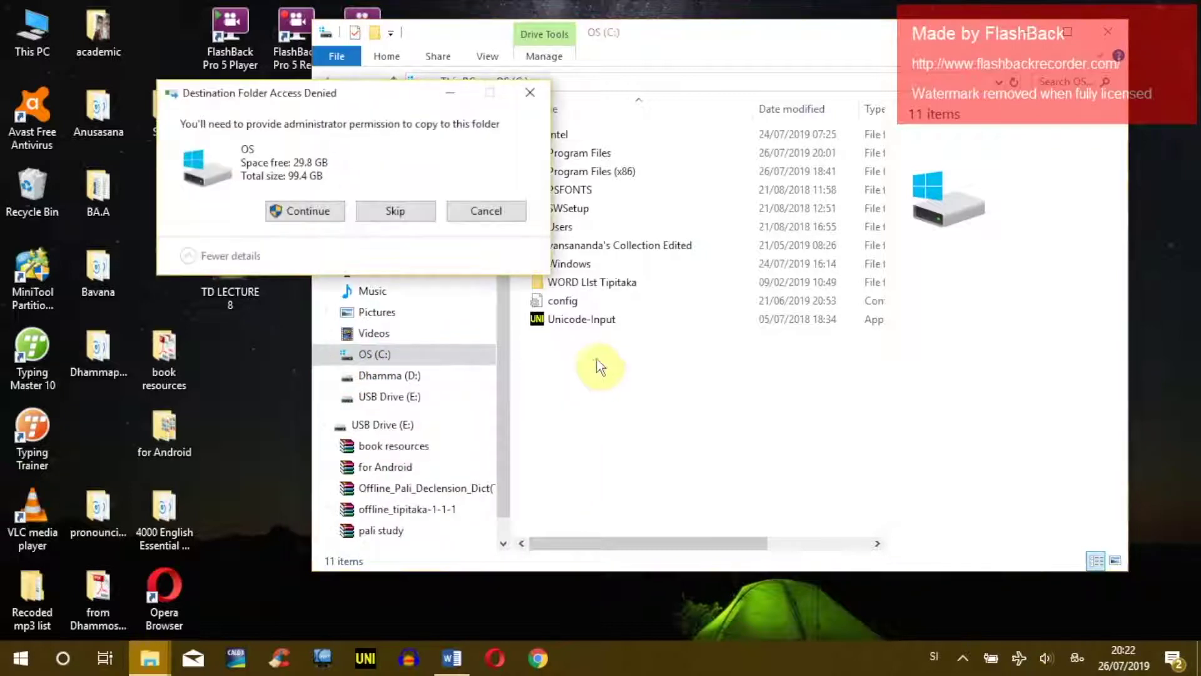
click(308, 212)
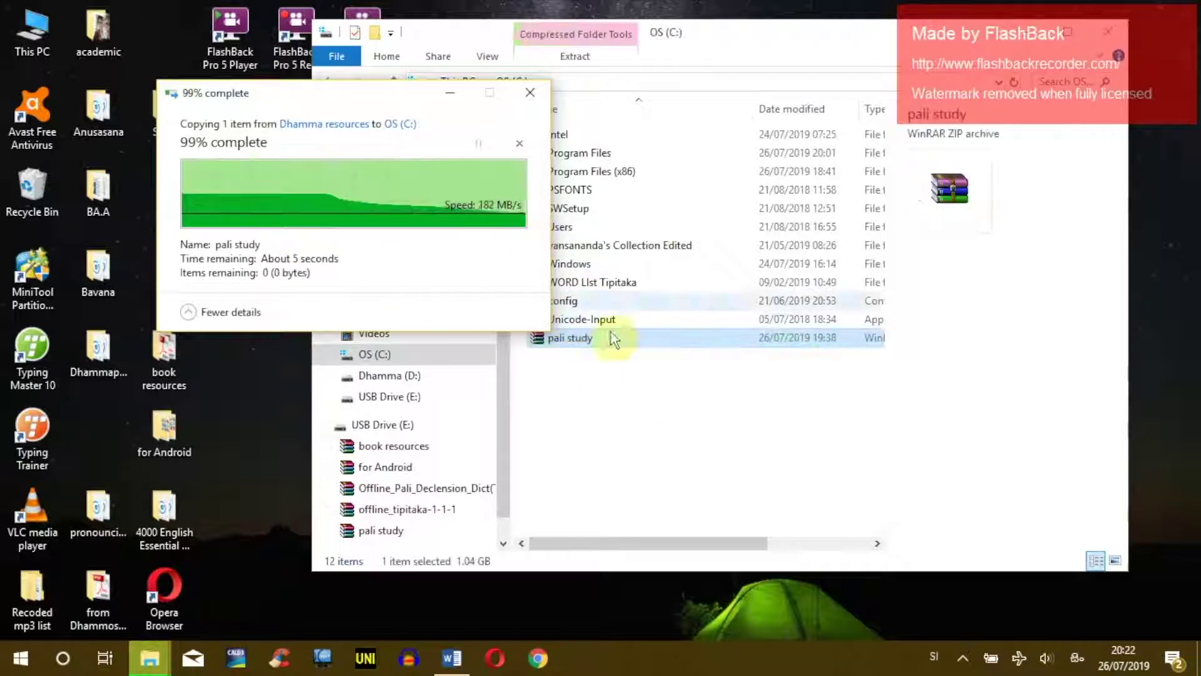
- Extract the pali study archive directly into the OS (C:) drive, moving the progress window aside
click(576, 341)
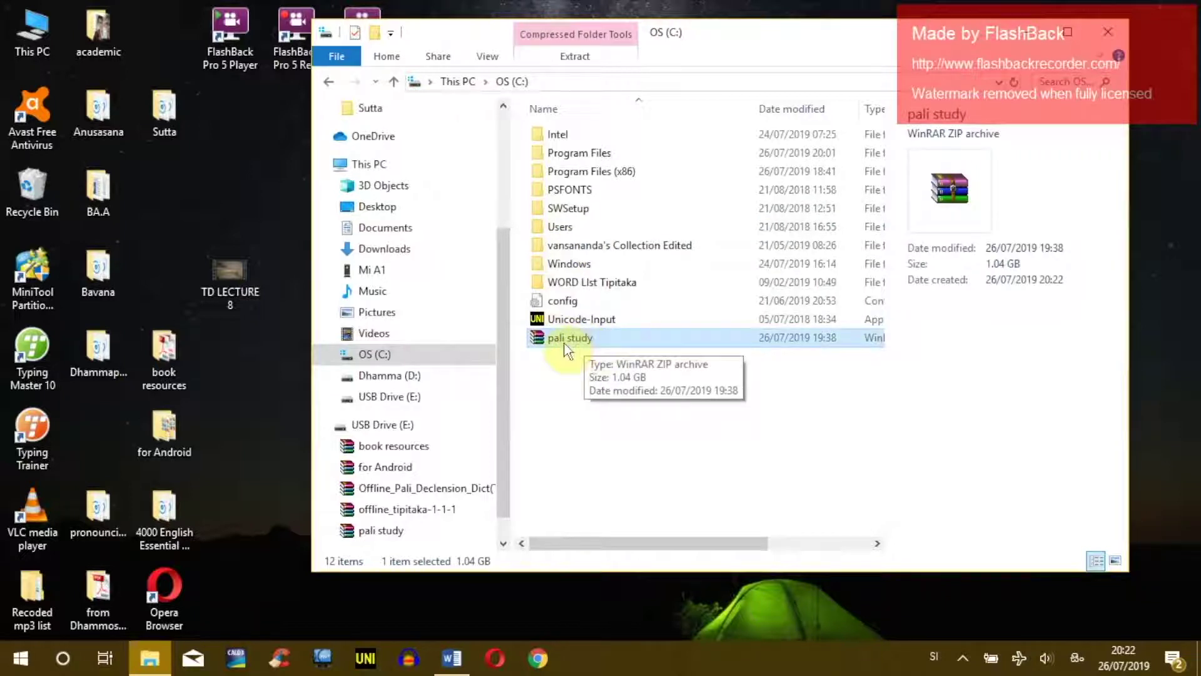
right_click(575, 336)
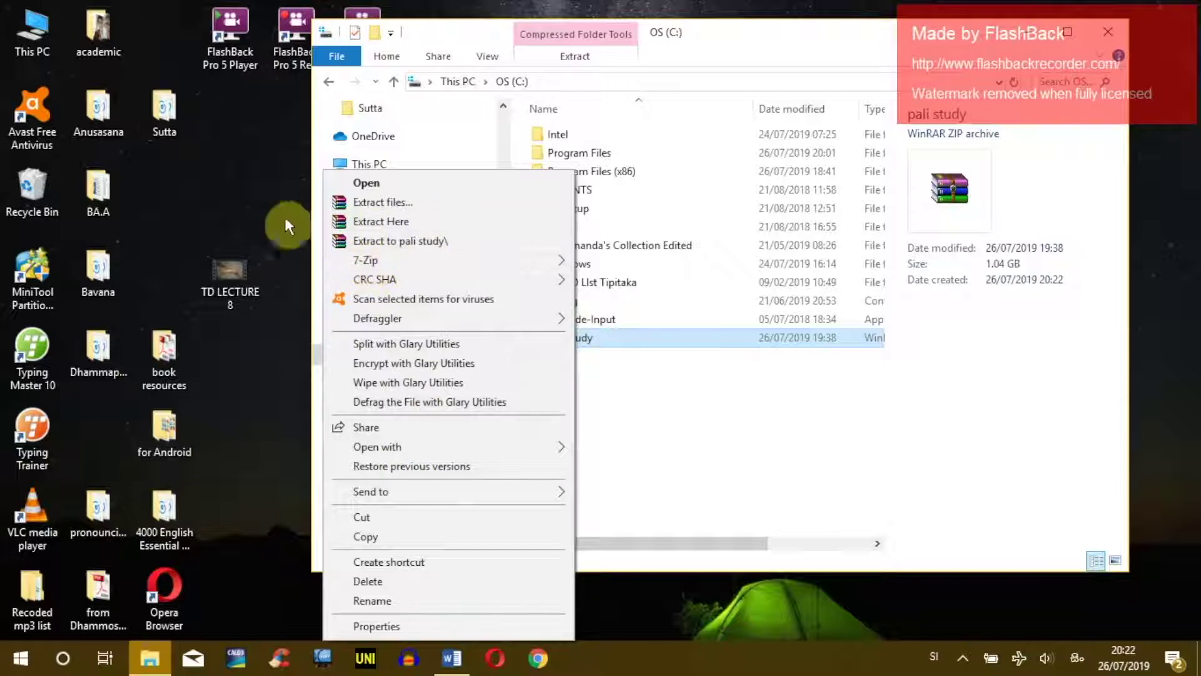
click(428, 224)
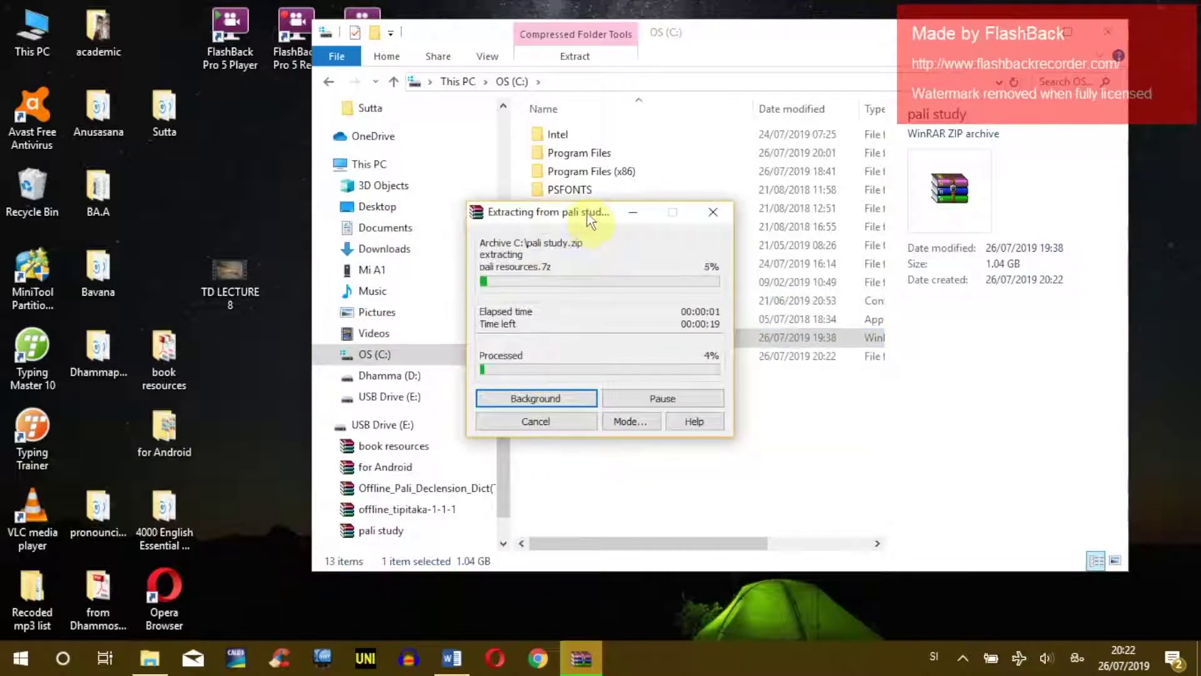
drag(587, 213, 829, 248)
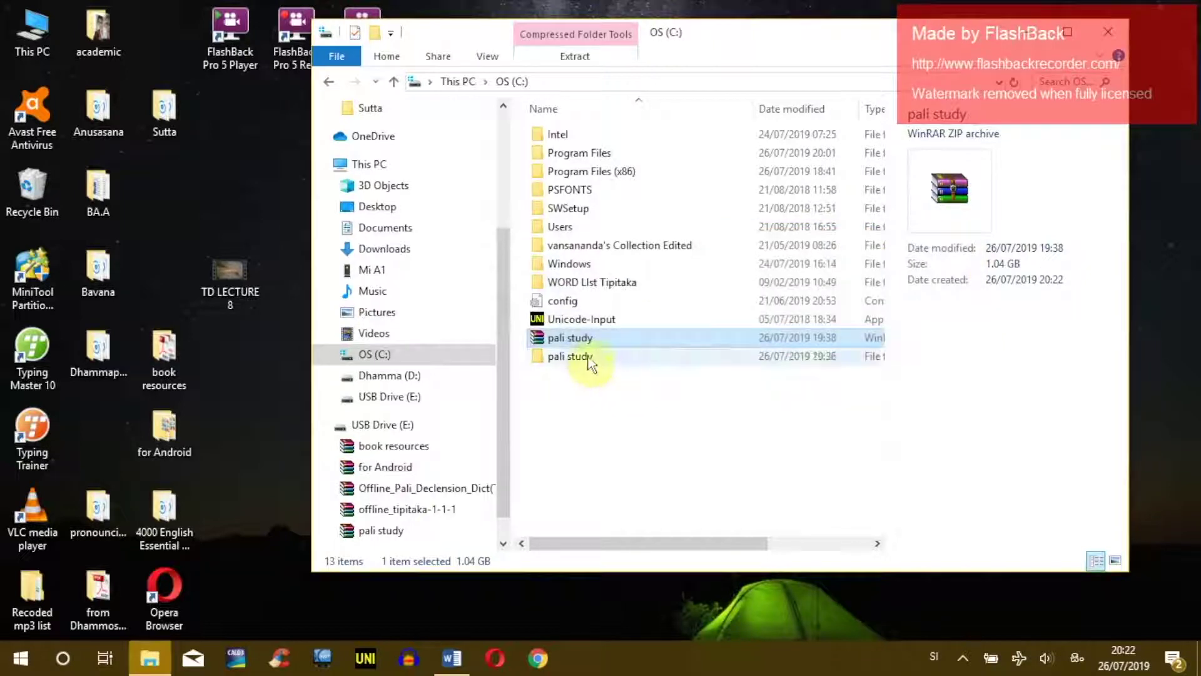
- Delete the pali study ZIP archive from the OS (C:) drive, keeping the extracted folder
click(630, 355)
right_click(588, 337)
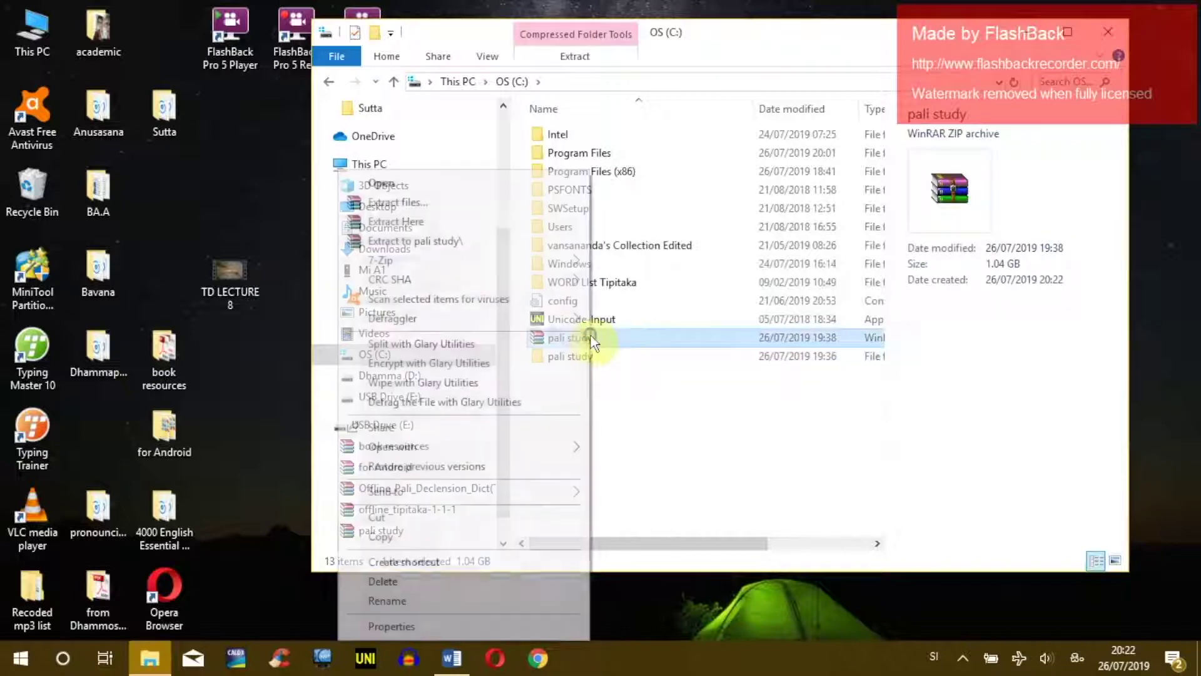
click(593, 346)
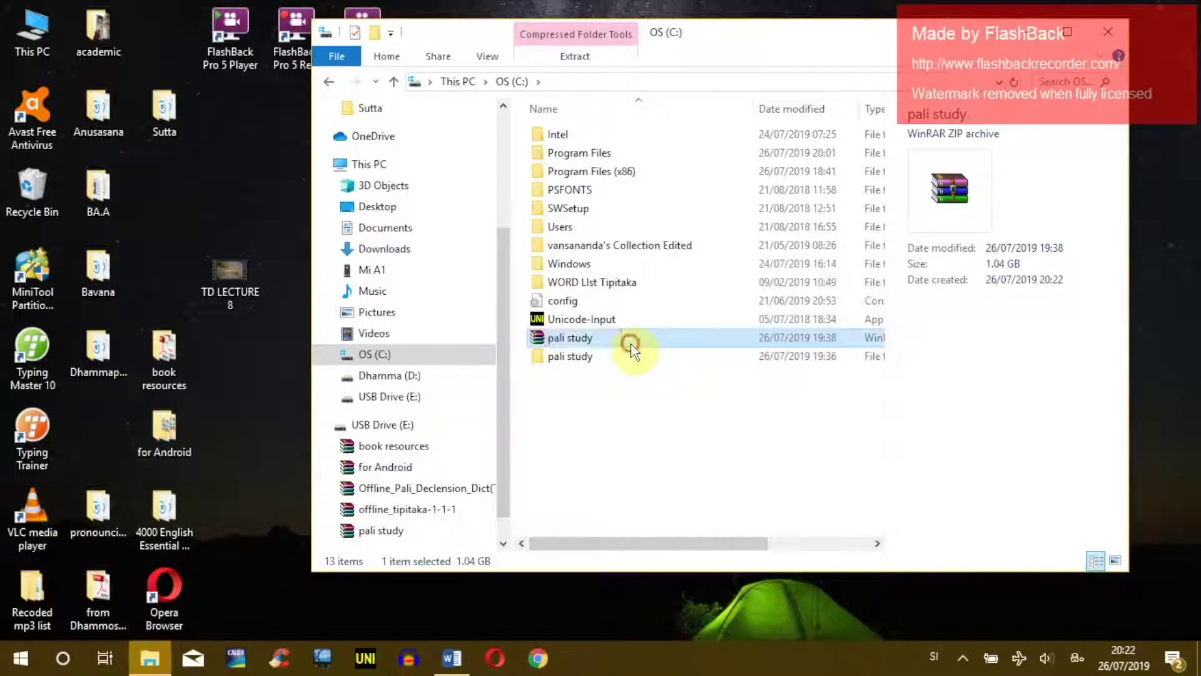
right_click(588, 339)
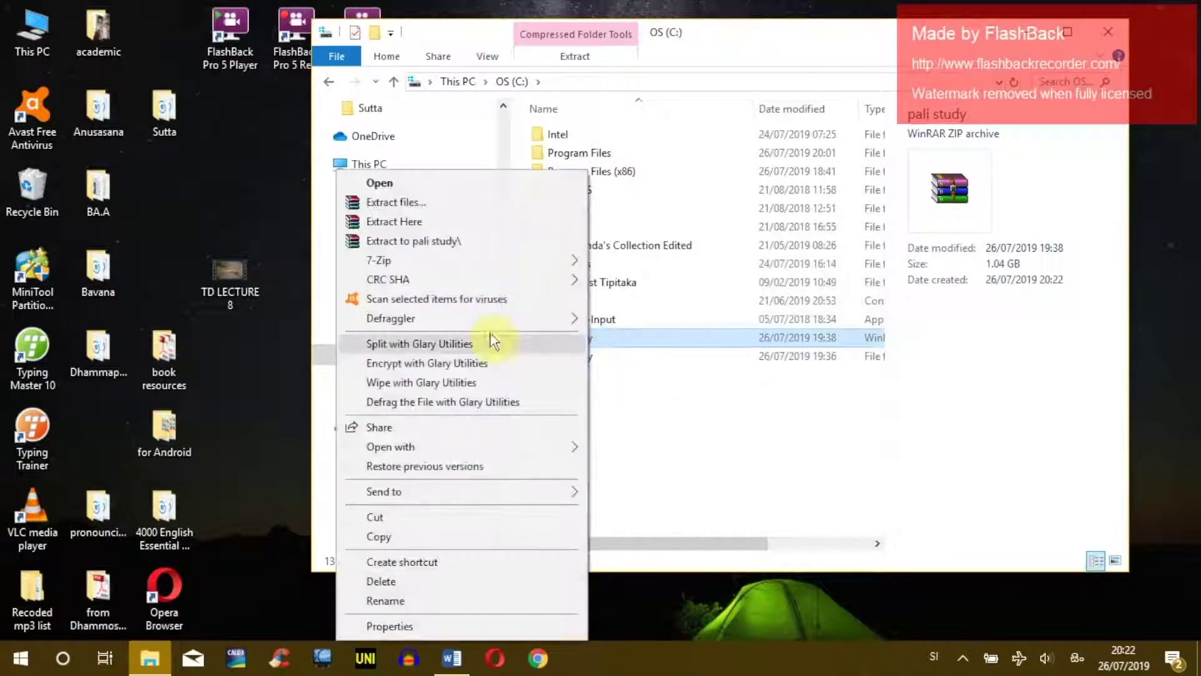
click(419, 580)
click(555, 210)
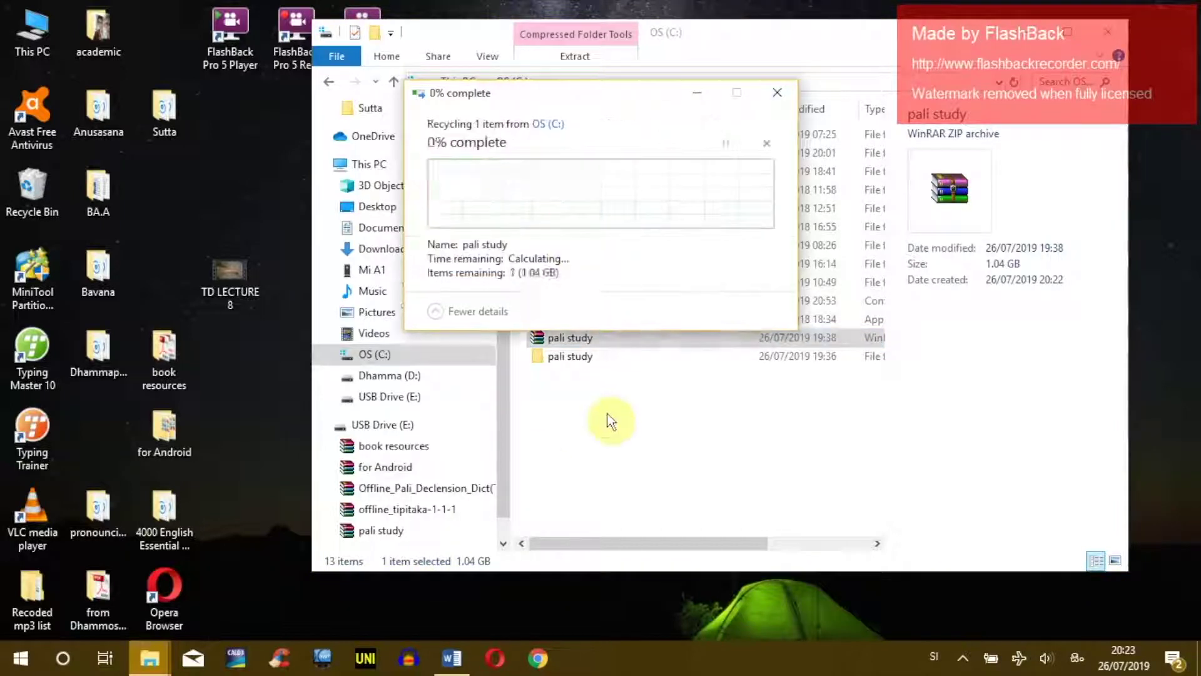
- Open the extracted pali study folder on the OS (C:) drive
click(580, 340)
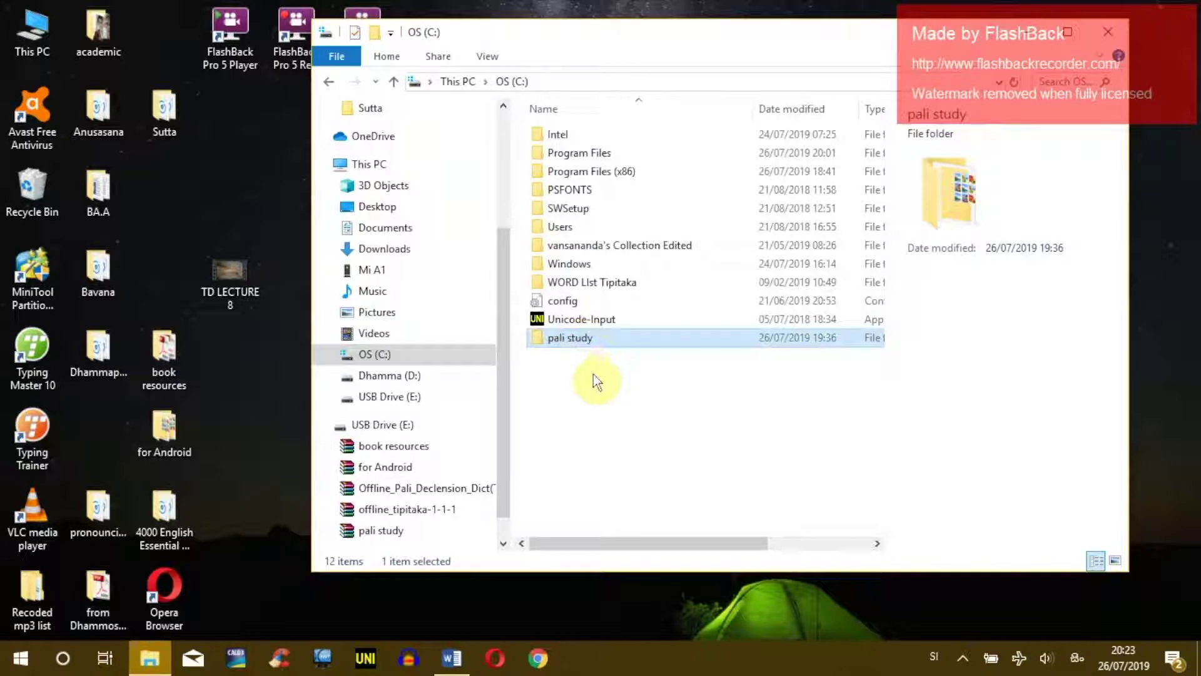
double_click(589, 338)
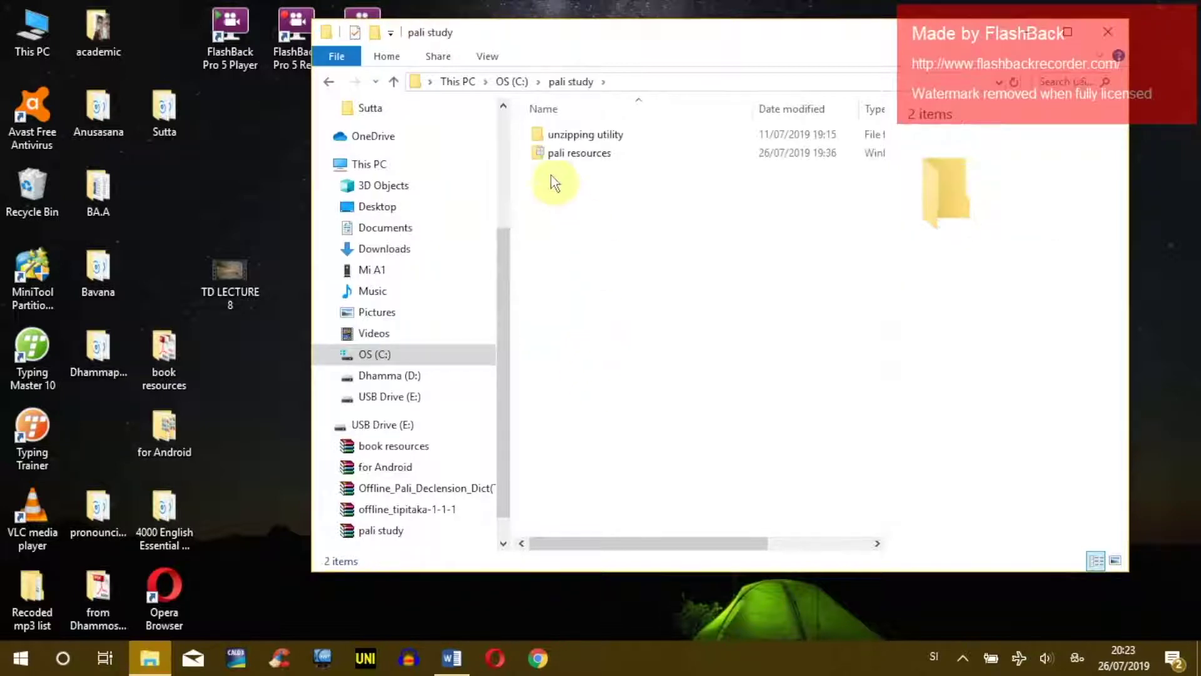
- Review the pali resources archive and its location, going from This PC through OS (C:) to the pali study folder
click(565, 156)
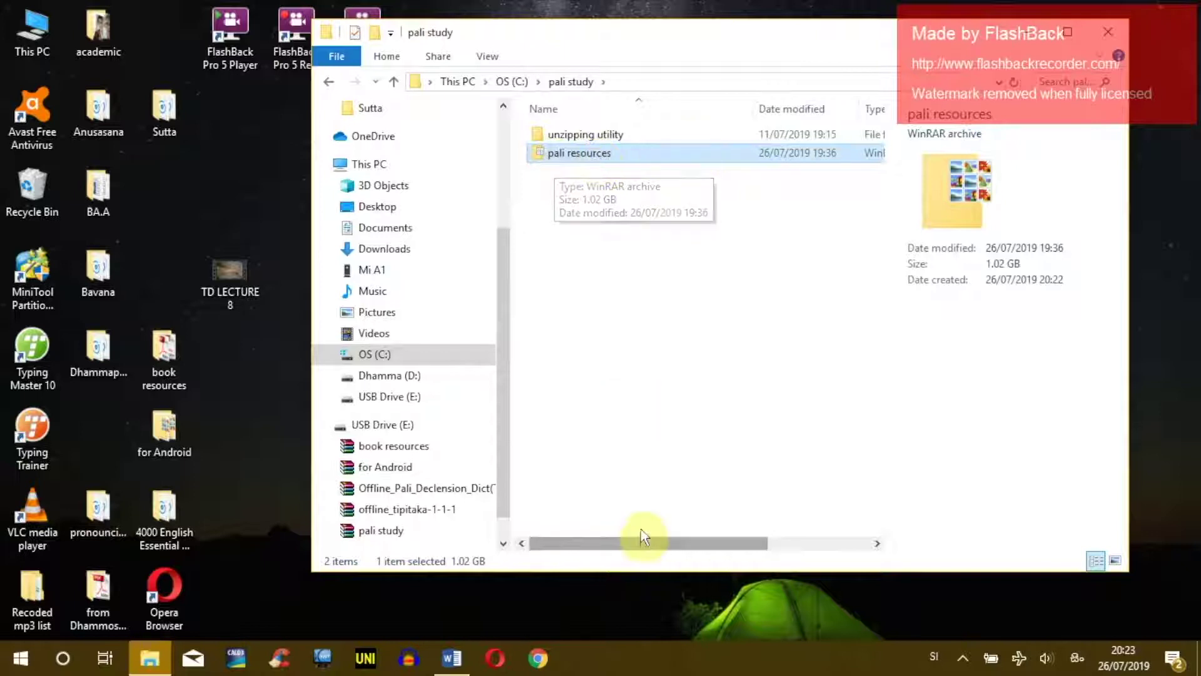
mouse_move(633, 544)
mouse_down()
mouse_move(690, 546)
mouse_move(609, 542)
mouse_up()
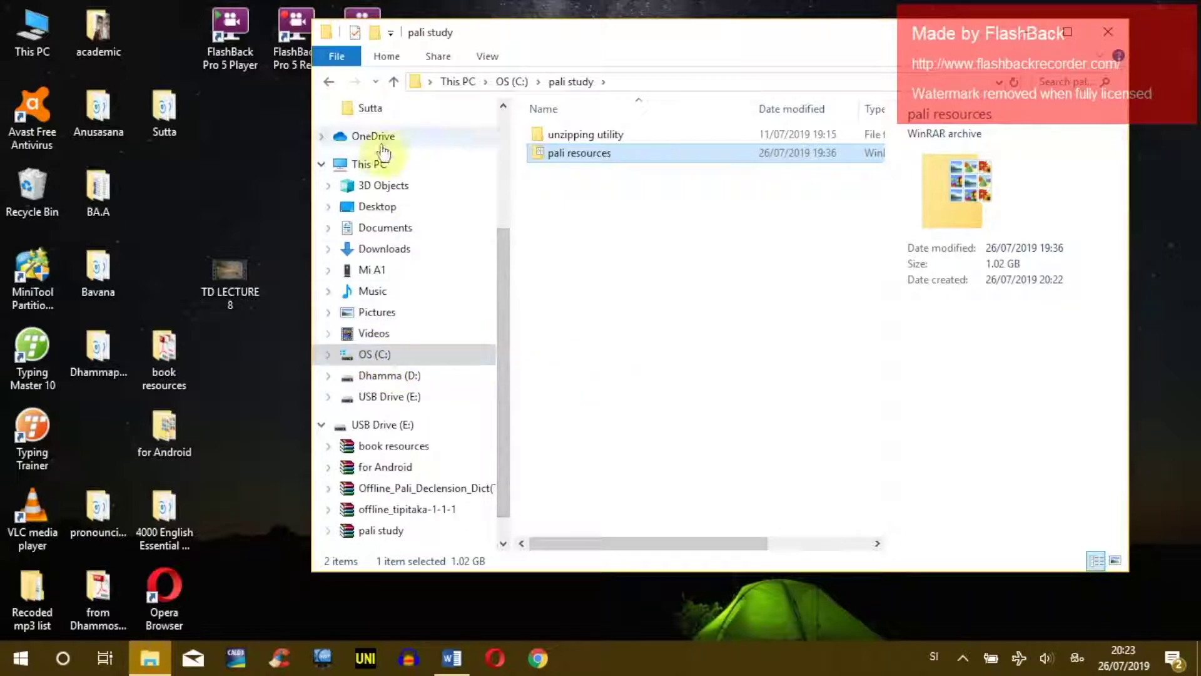
click(369, 164)
scroll(685, 445, down, 2)
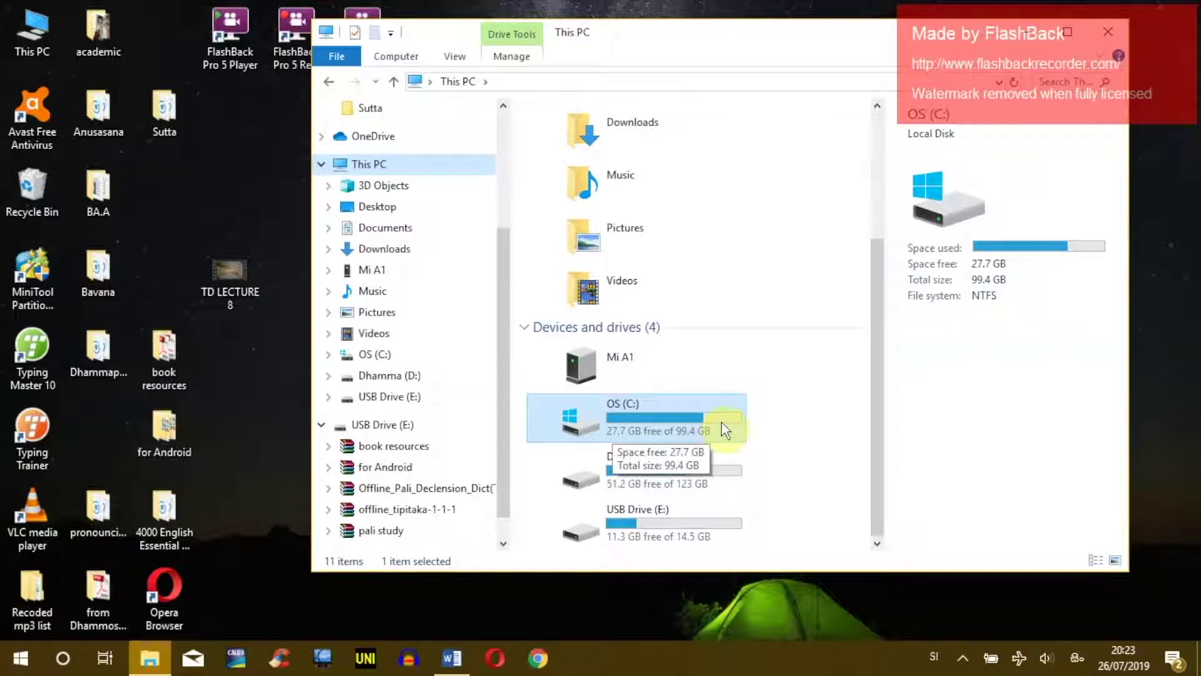
click(369, 355)
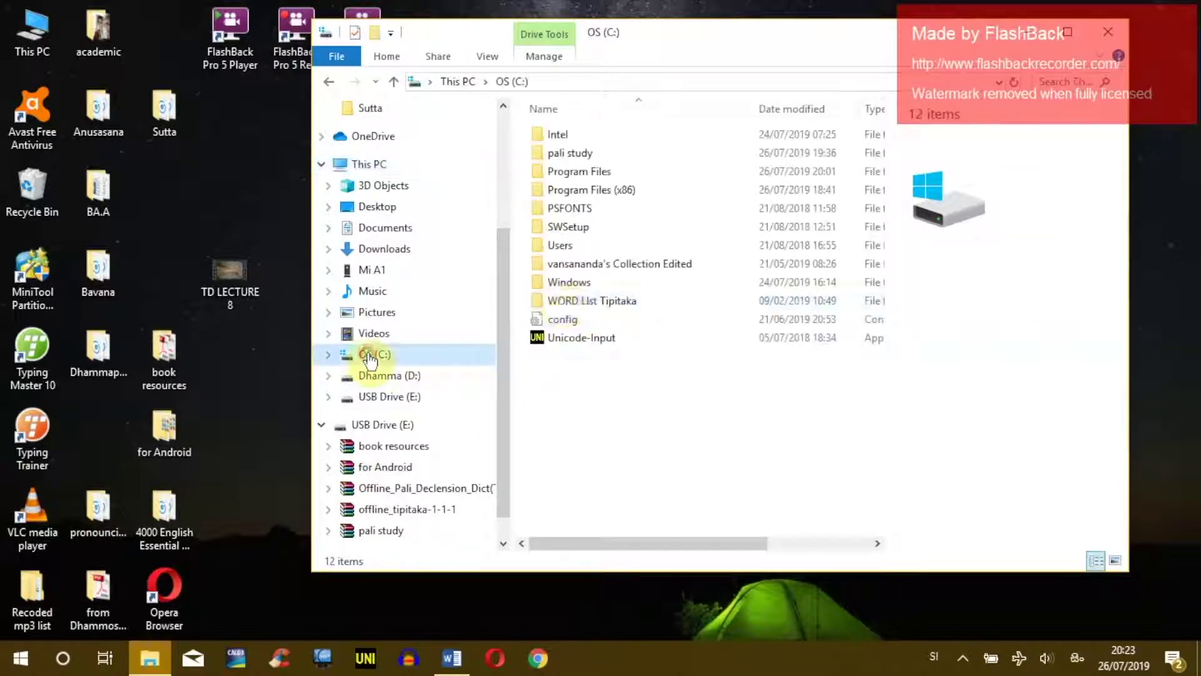
double_click(589, 161)
click(626, 153)
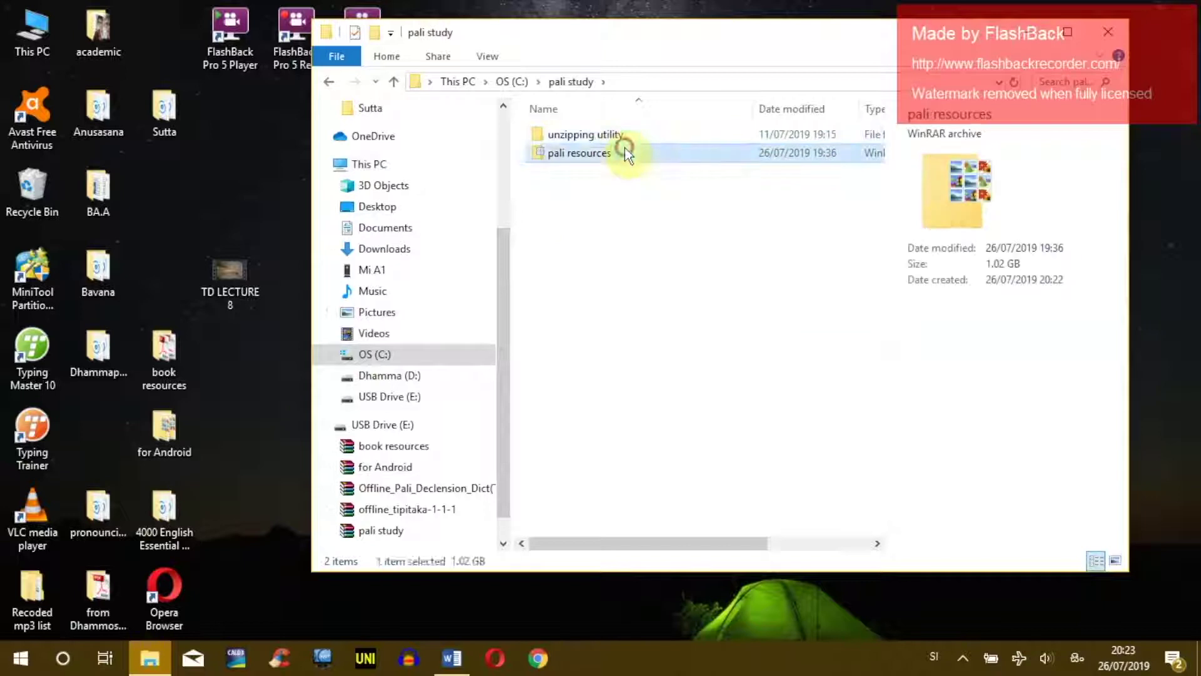
right_click(626, 153)
click(726, 289)
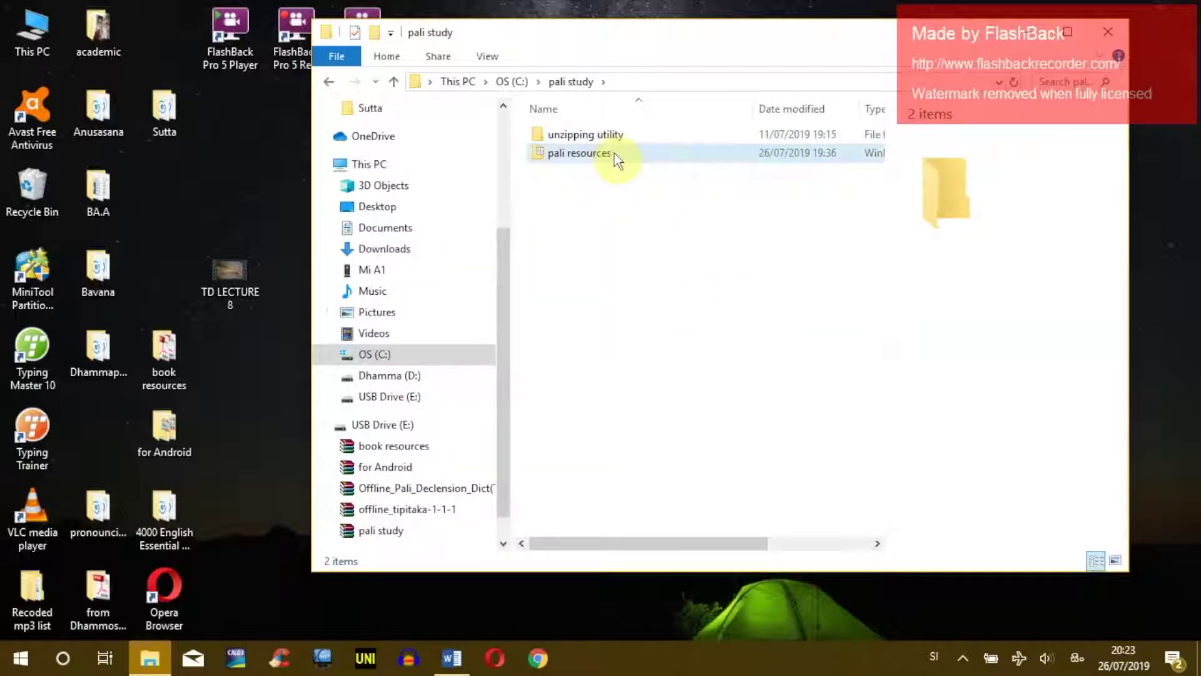
click(613, 153)
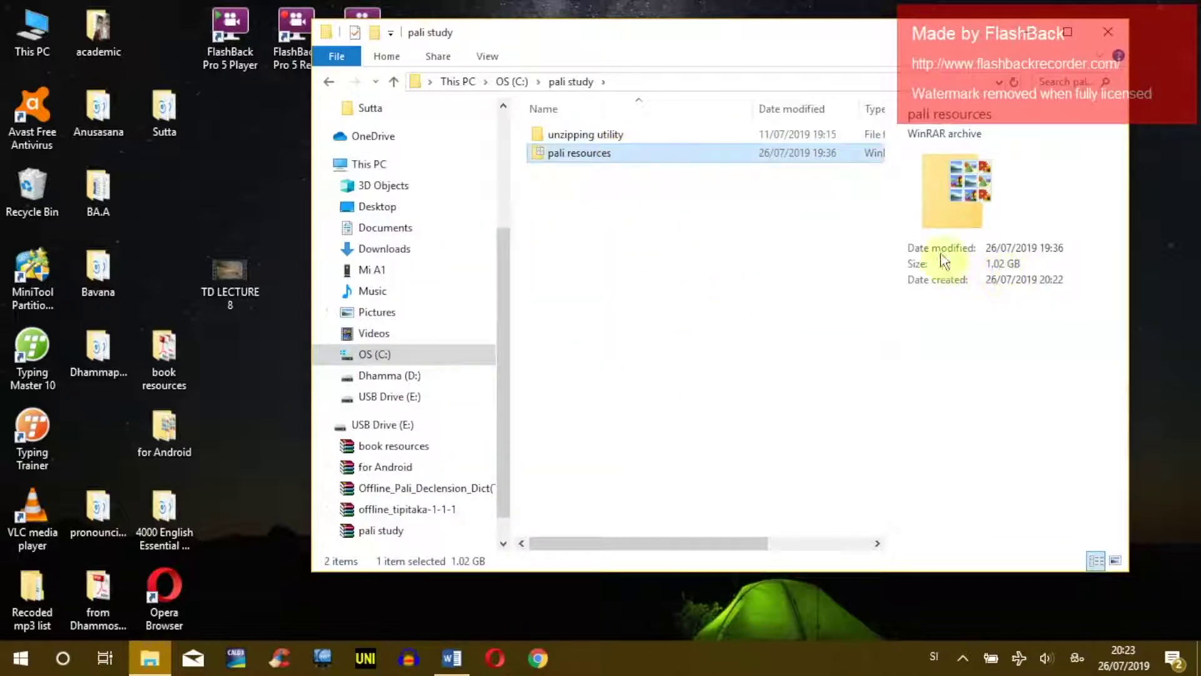
click(560, 153)
- Open the unzipping utility folder and delete the TheUnarchiver mac-compatibility and TheUnarchiver macOSX archives from it
click(578, 133)
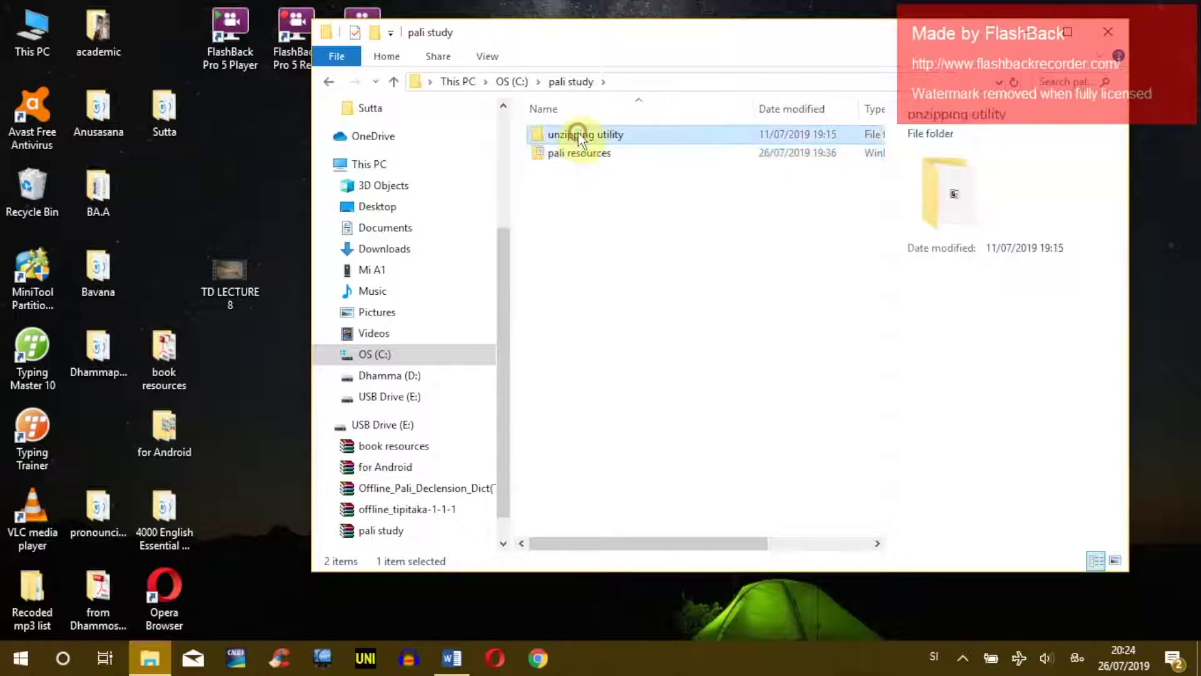
click(664, 134)
double_click(664, 134)
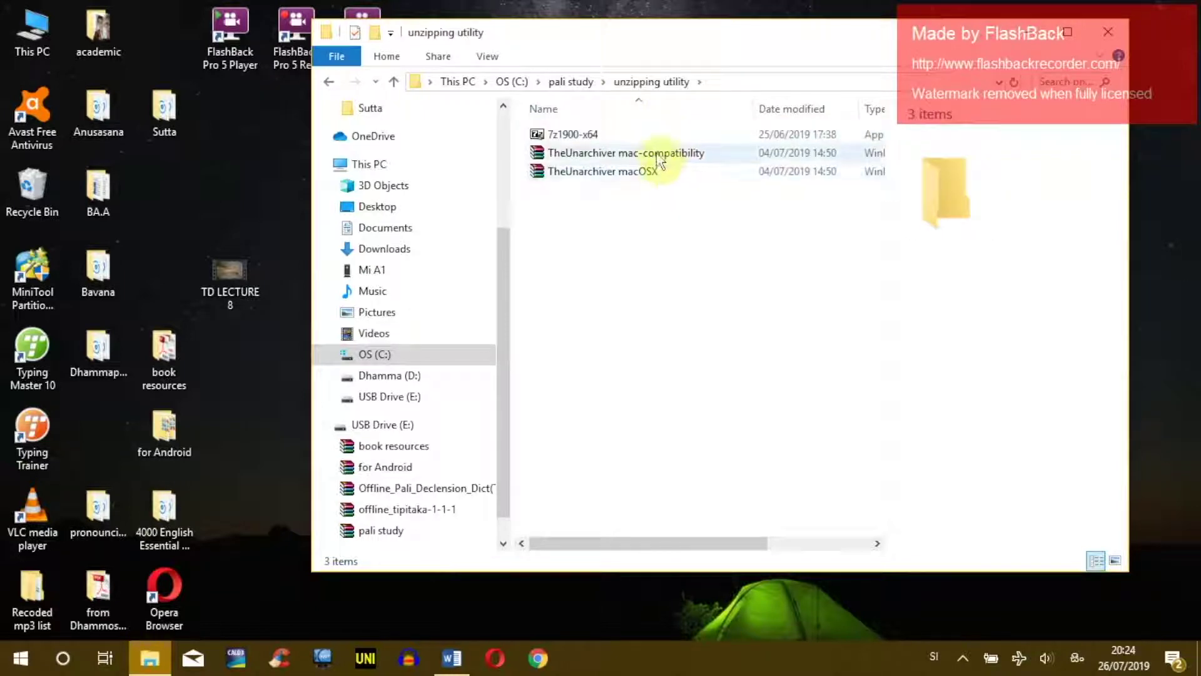
drag(623, 194, 595, 153)
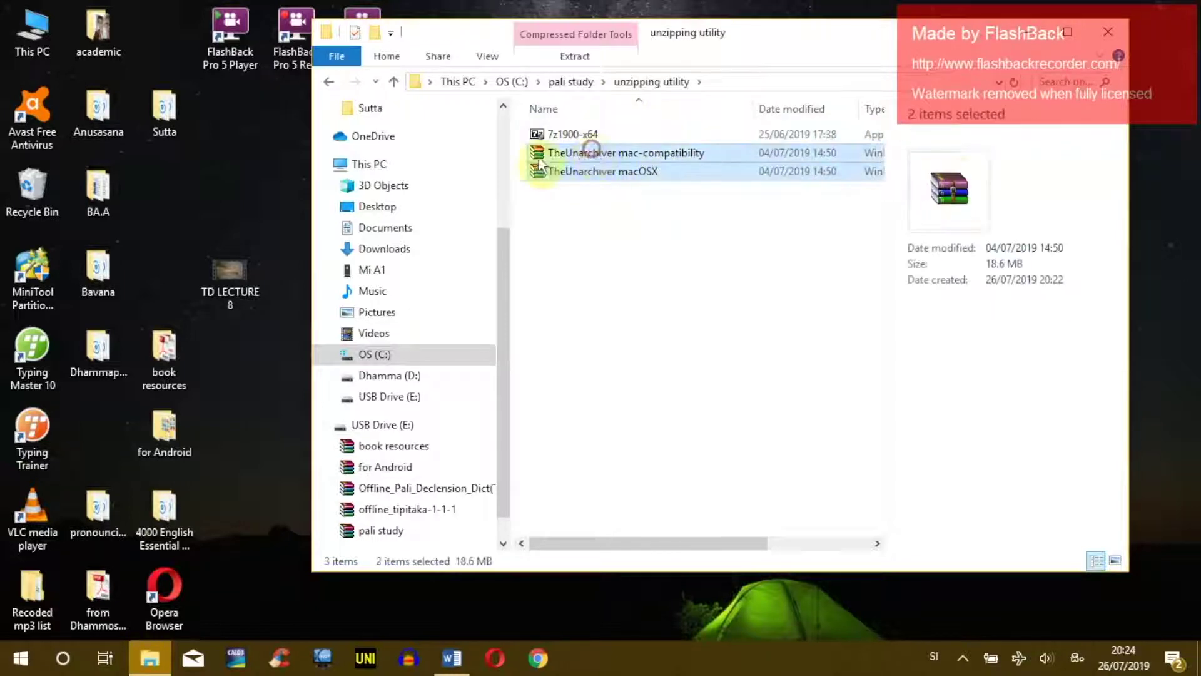
right_click(622, 165)
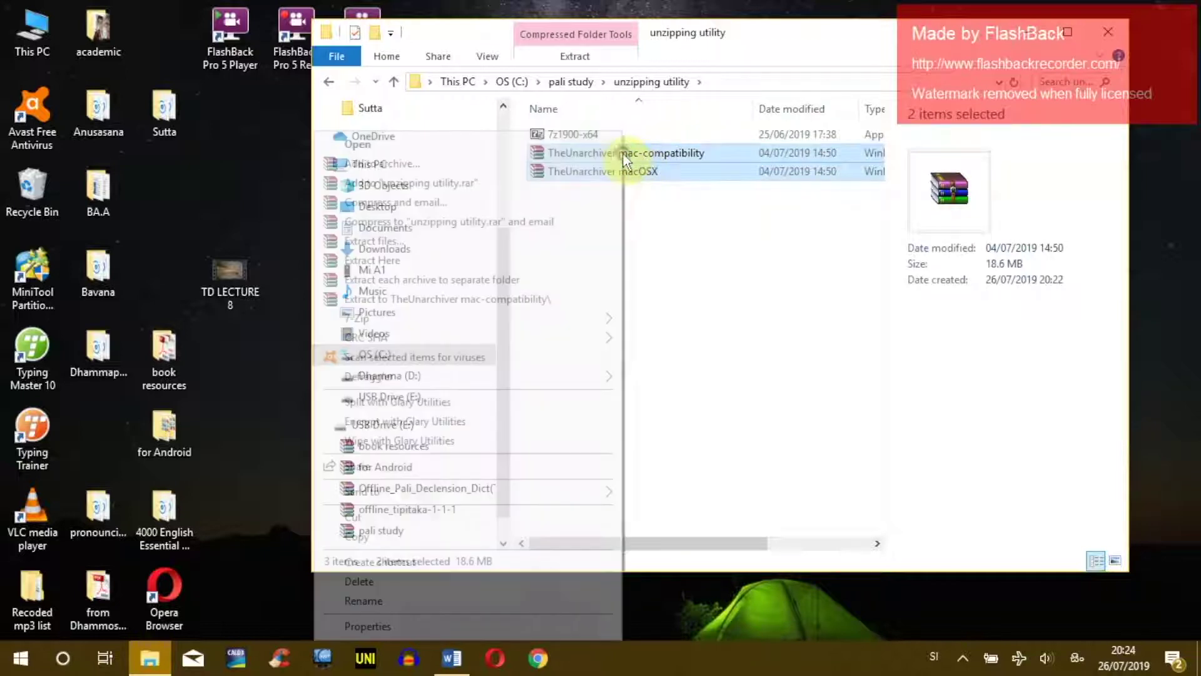
drag(693, 198, 634, 154)
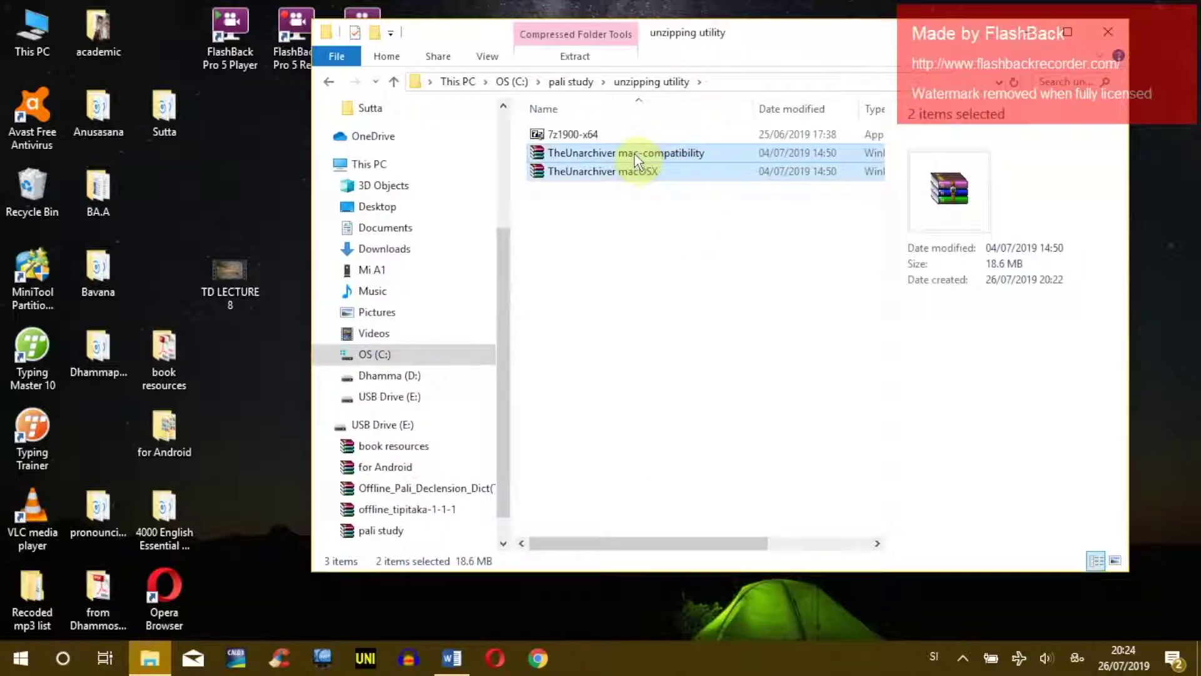
key(Delete)
- Install 7-Zip 19.00 (x64) from the 7z1900-x64 installer, using the destination folder C:\Program Files\7-Zip\
click(554, 134)
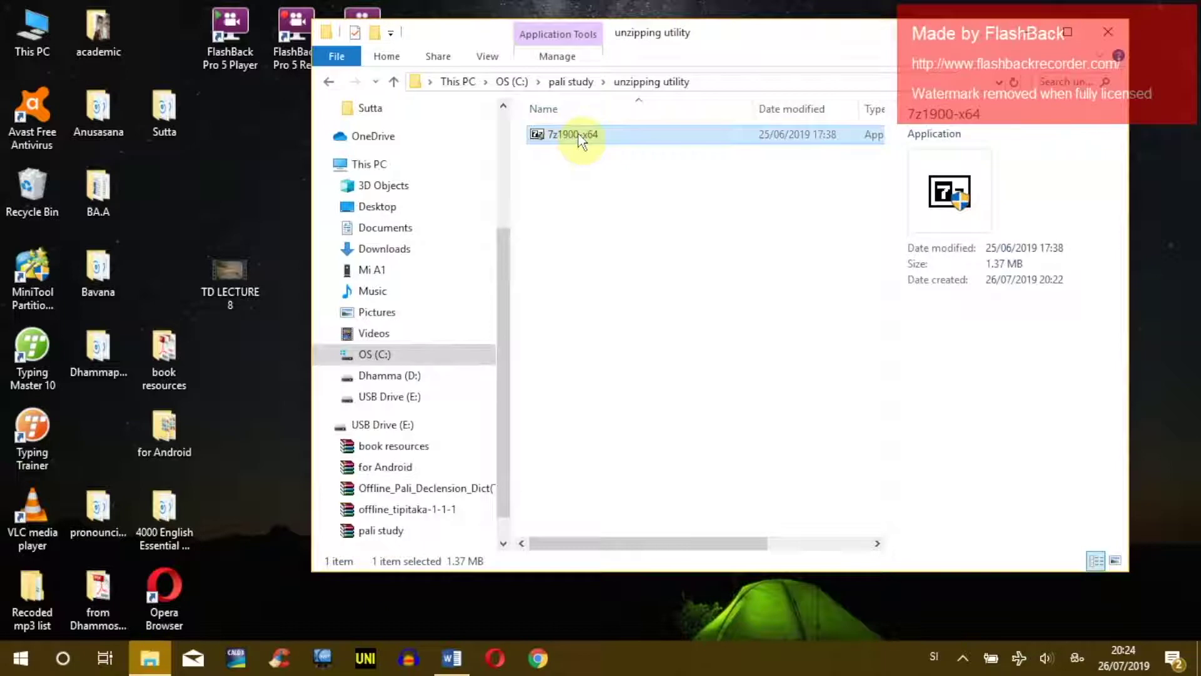
double_click(578, 134)
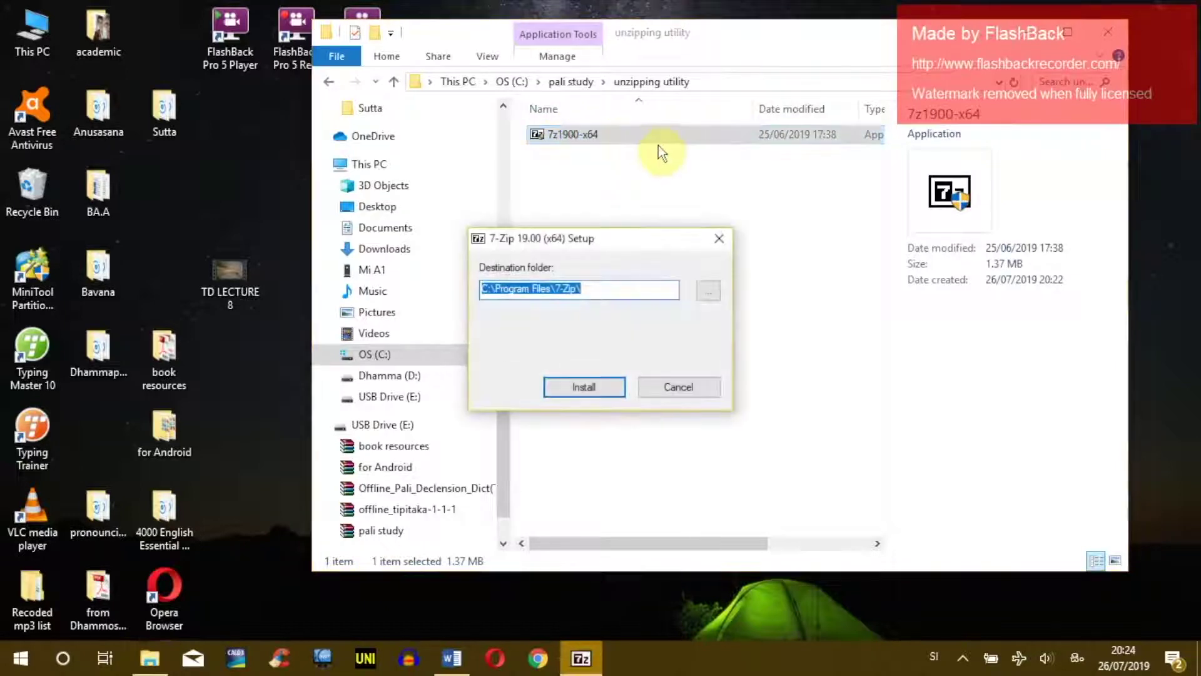
click(584, 387)
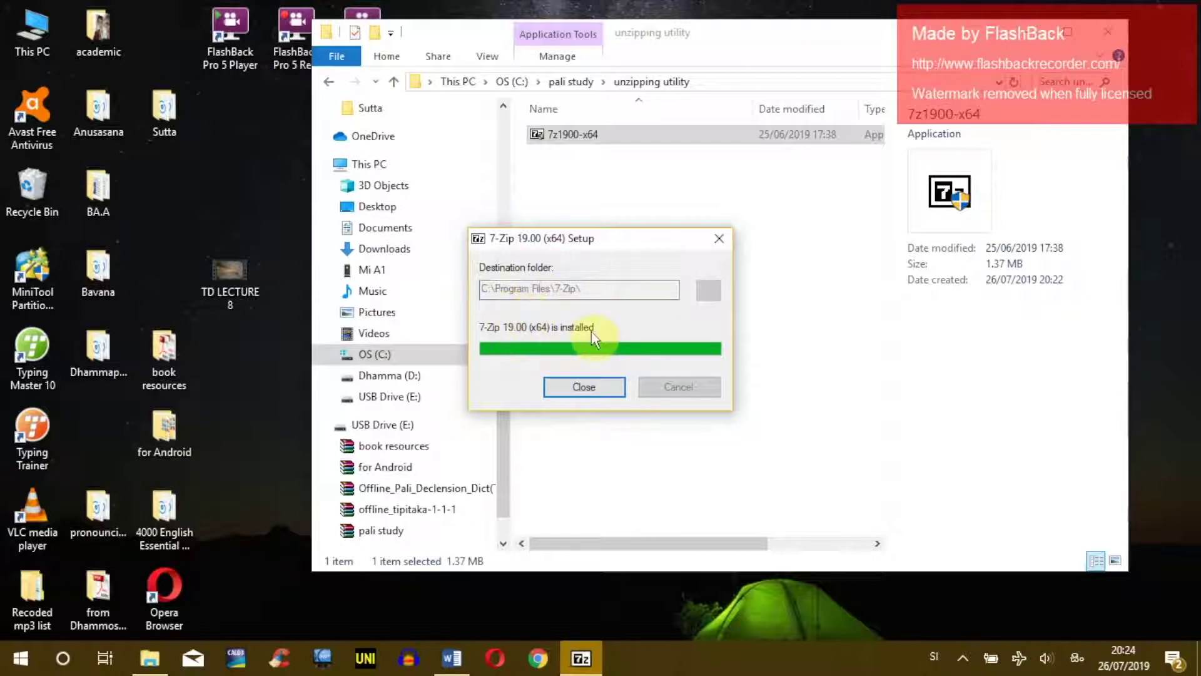
click(593, 392)
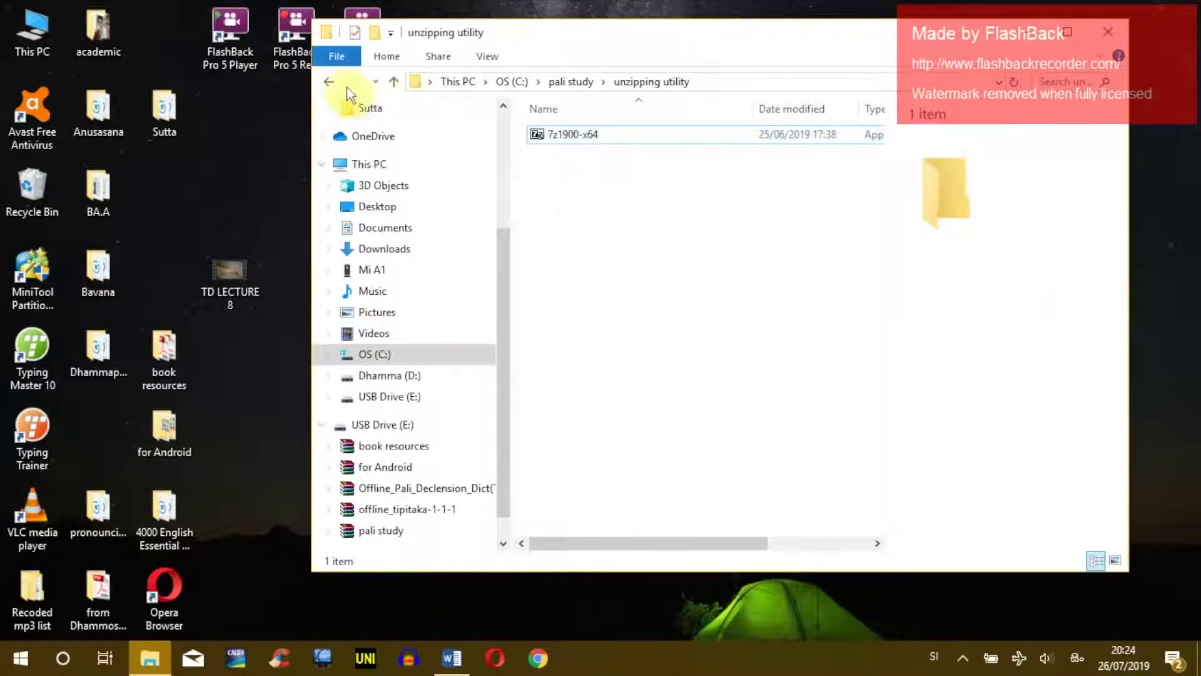
- Return to the pali study folder and delete the unzipping utility folder
click(329, 81)
click(569, 134)
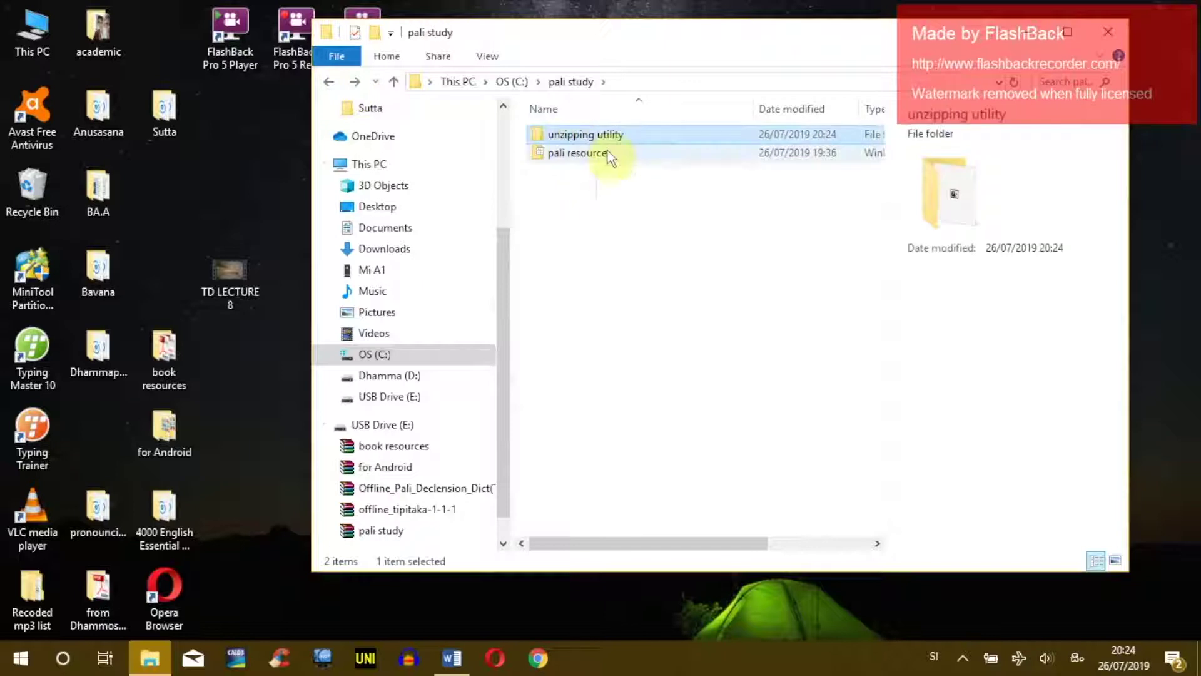
key(Delete)
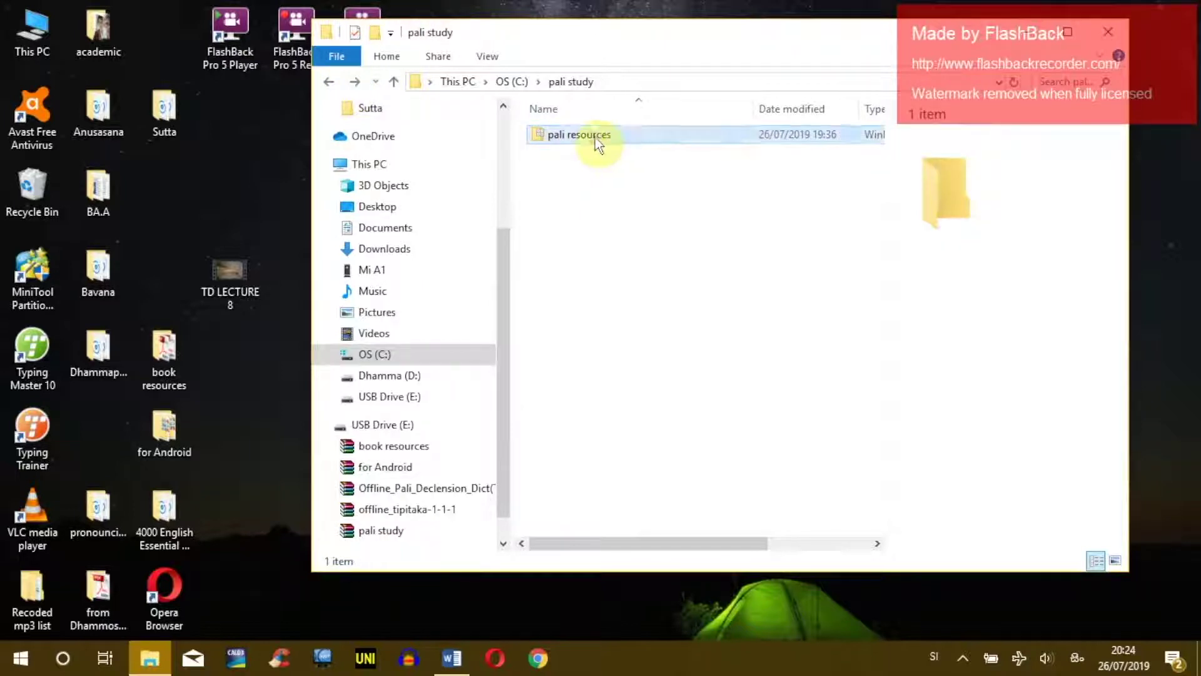
- Extract the pali resources archive directly into the pali study folder with 7-Zip
click(595, 137)
double_click(585, 139)
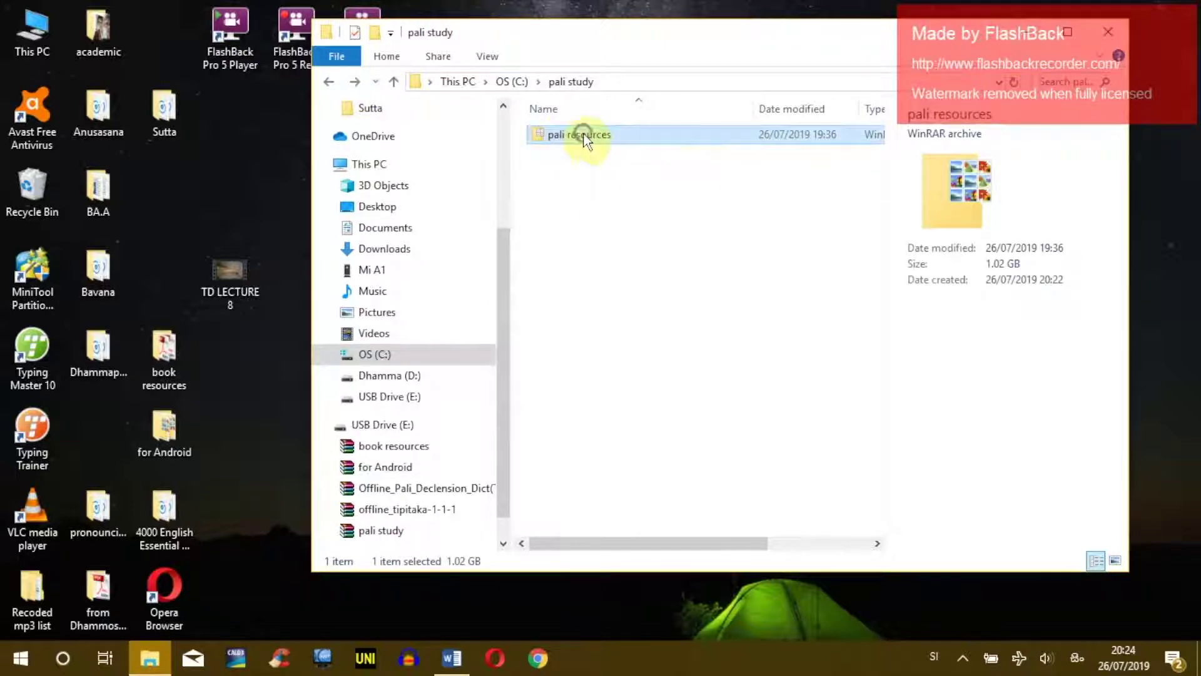
right_click(585, 138)
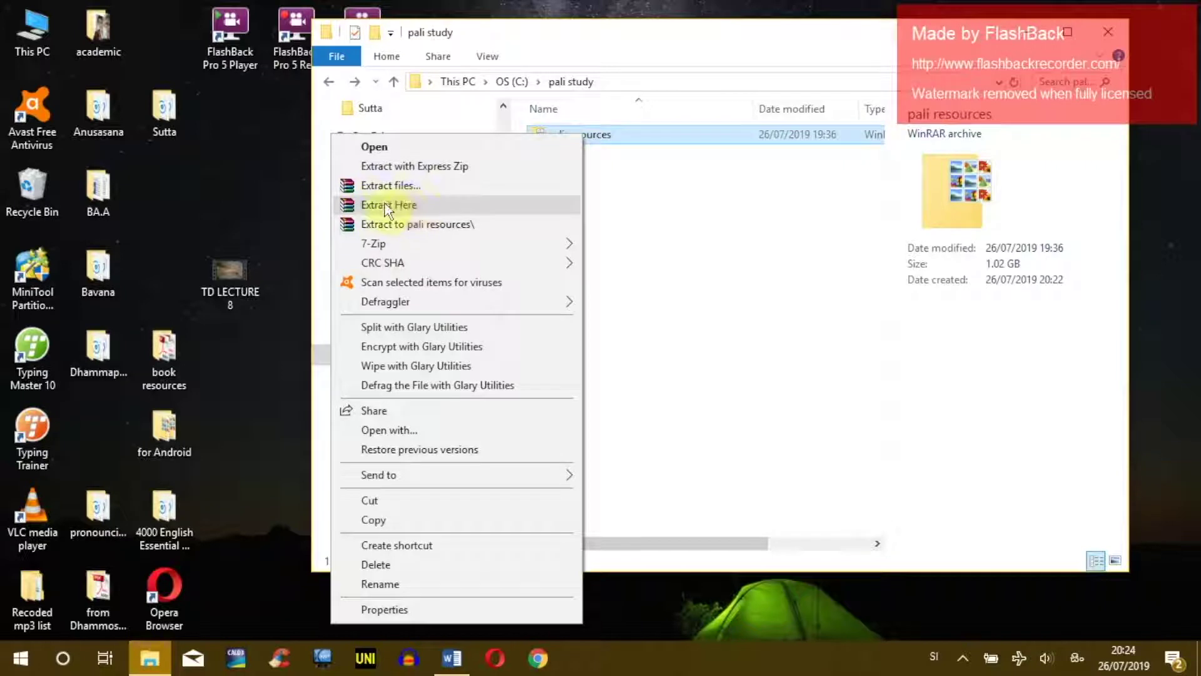
mouse_move(369, 251)
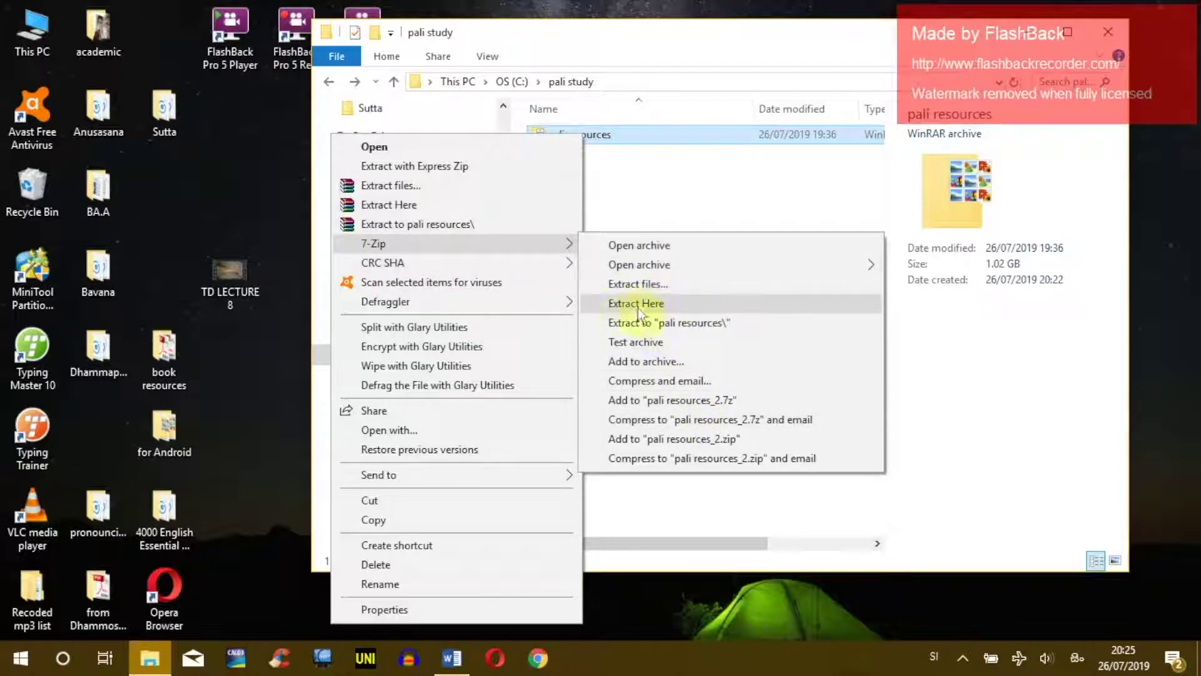
click(677, 305)
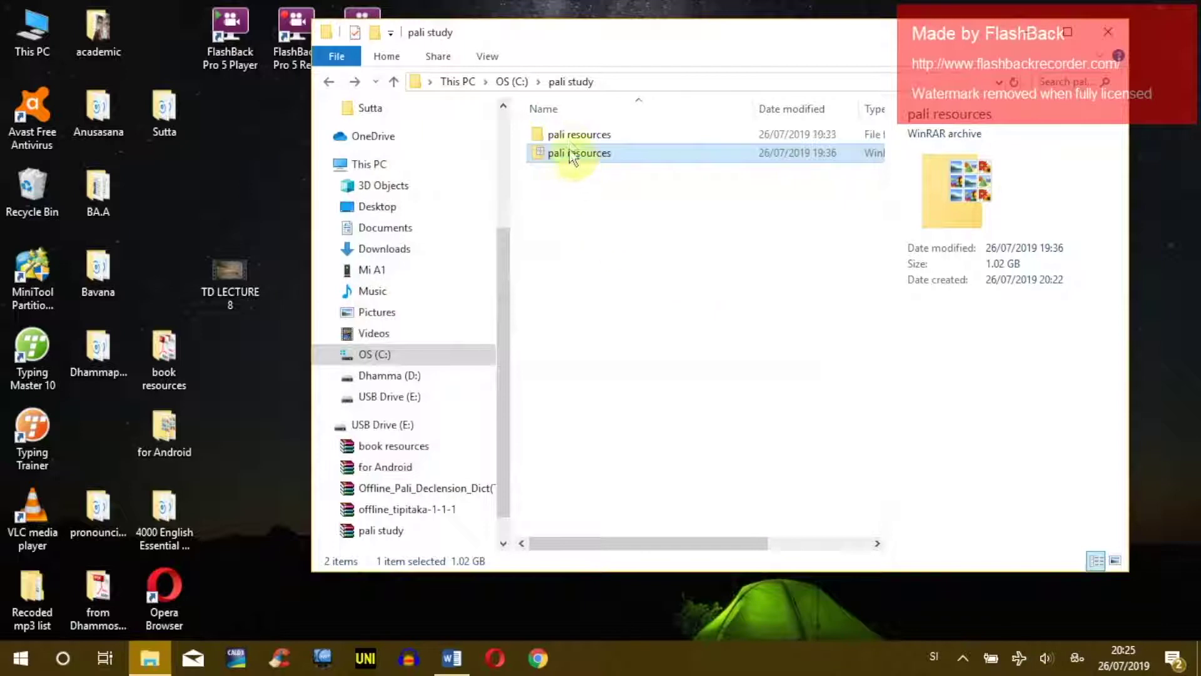
- Delete the pali resources archive while keeping the extracted folder, and open that pali resources folder
click(578, 135)
click(580, 161)
key(Delete)
click(611, 137)
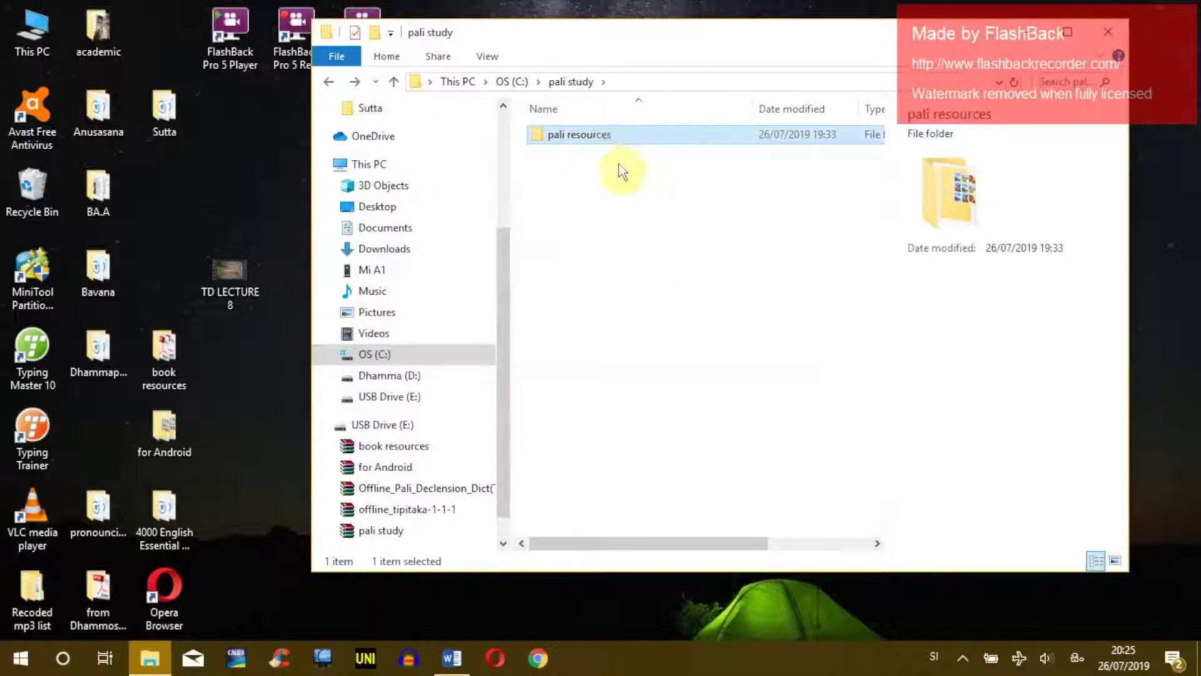
click(604, 132)
double_click(604, 133)
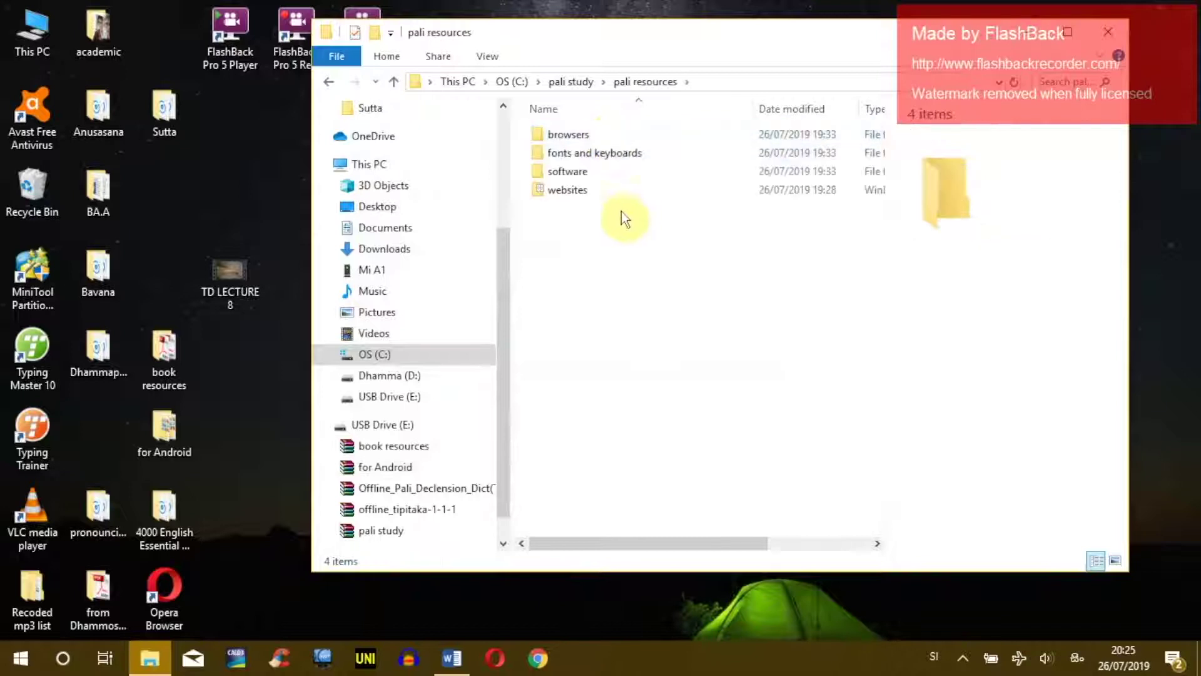
- Extract the websites archive directly into the pali resources folder with 7-Zip, moving the progress window aside and minimizing it
click(584, 191)
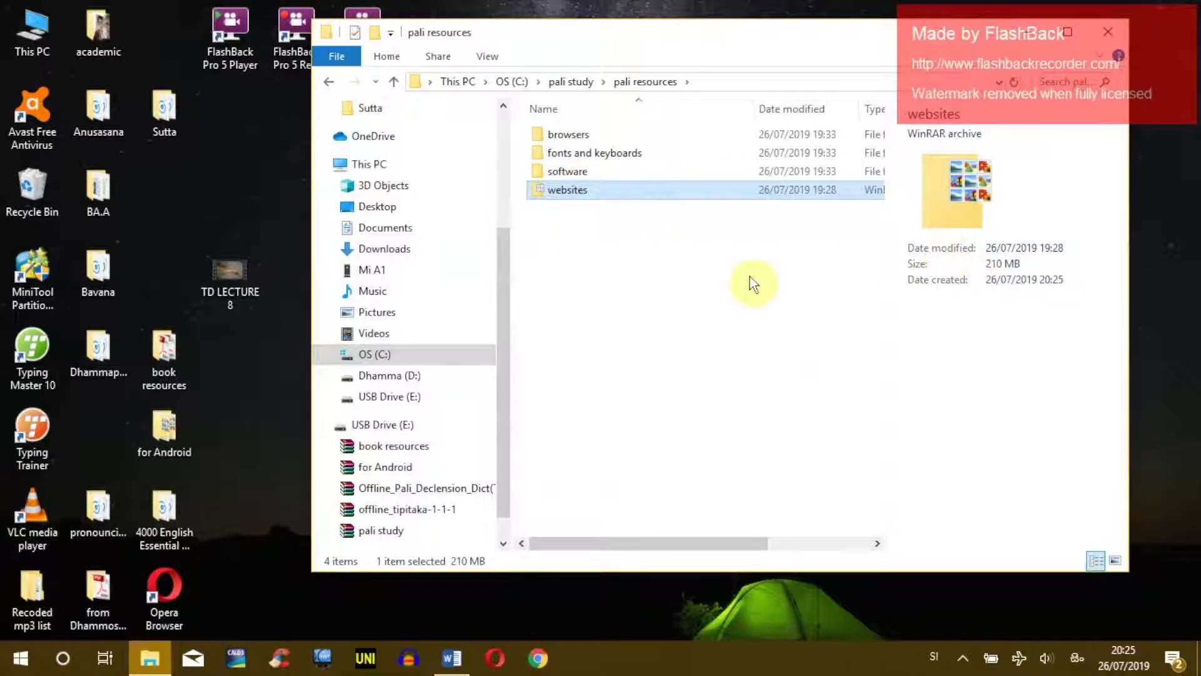
click(629, 282)
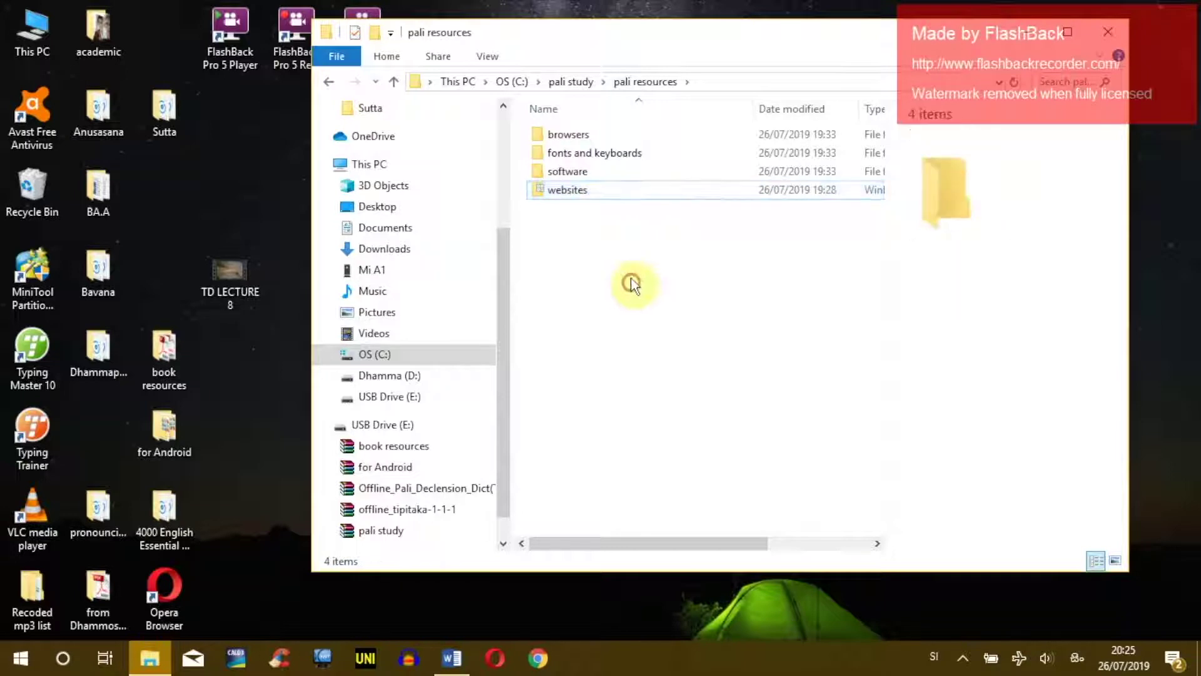
click(568, 190)
right_click(565, 188)
click(618, 222)
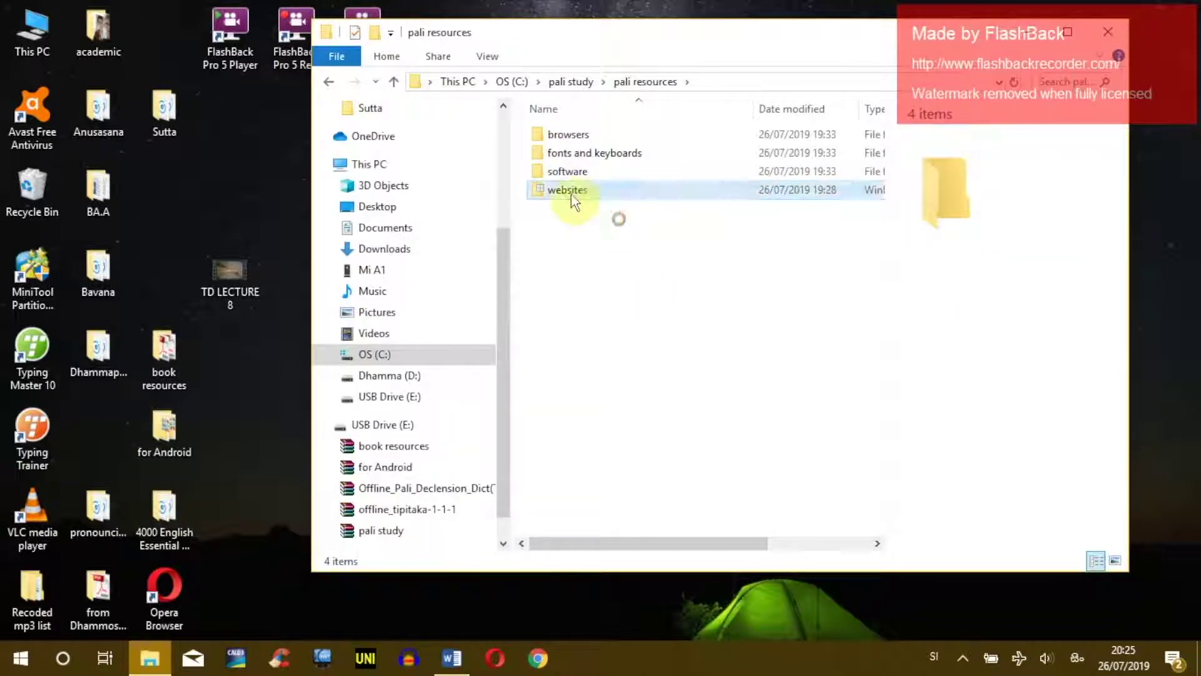
click(572, 194)
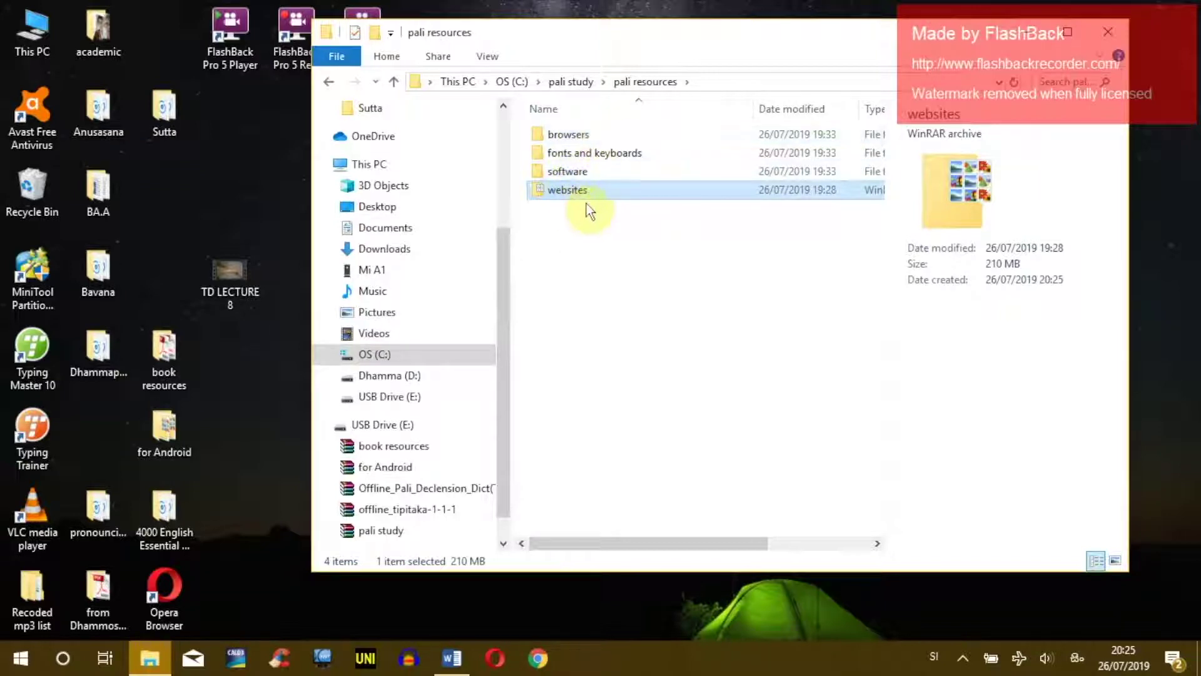
right_click(564, 198)
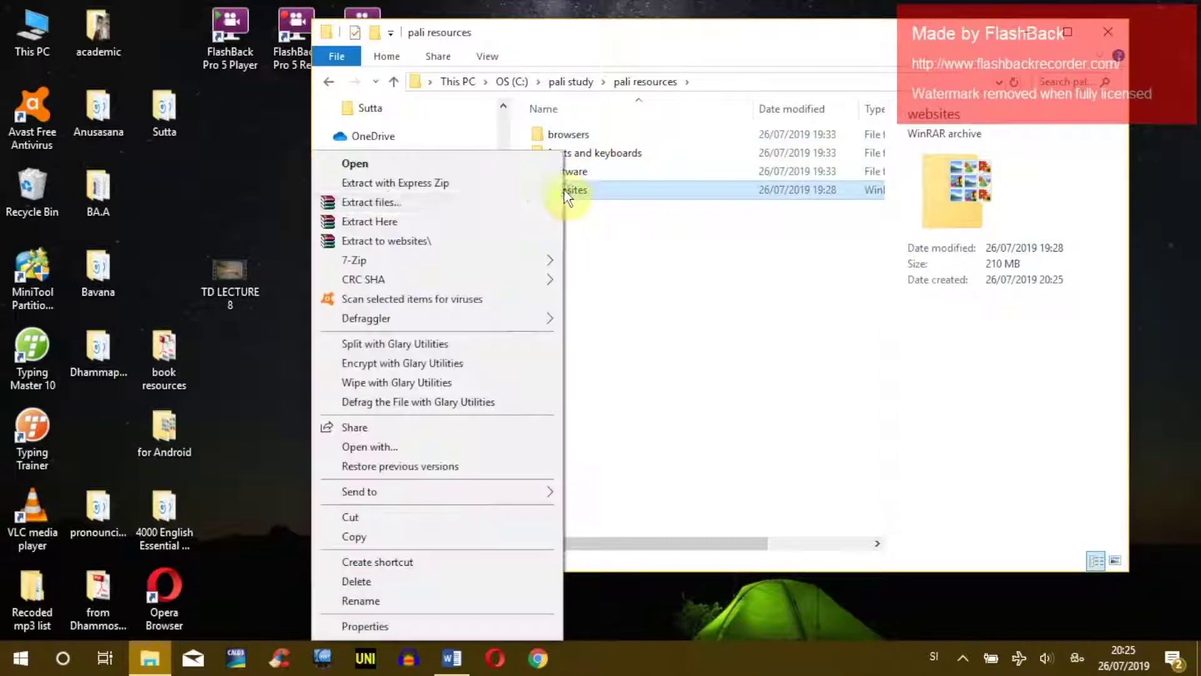
click(354, 263)
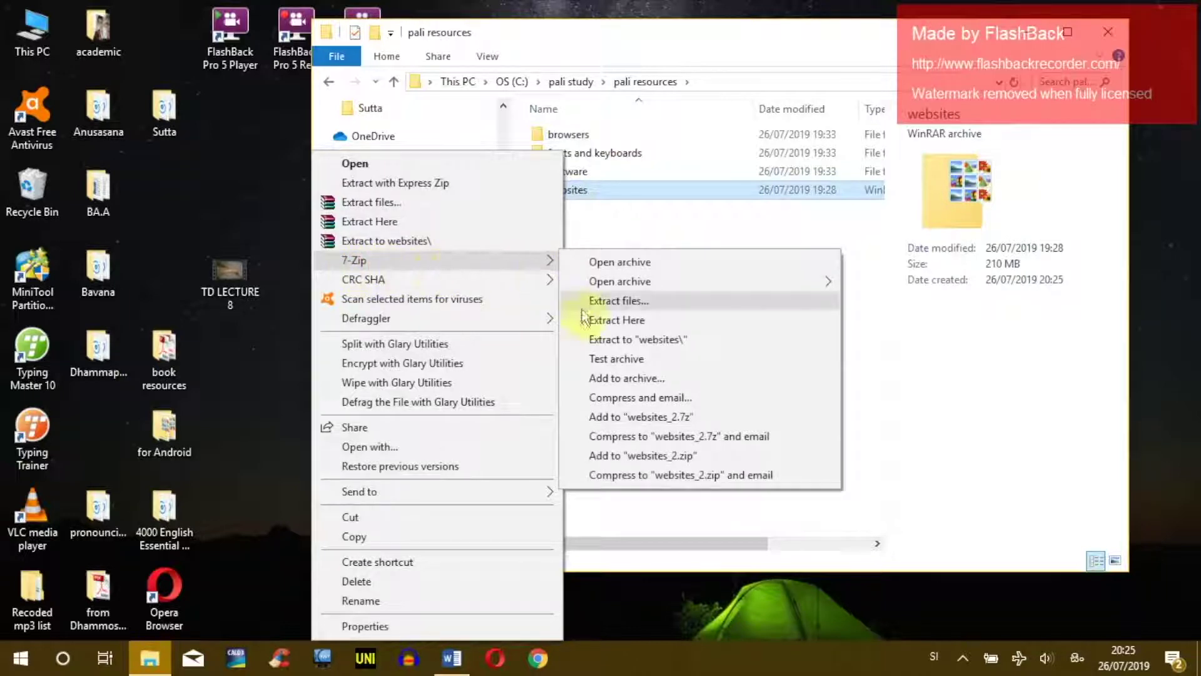
click(610, 320)
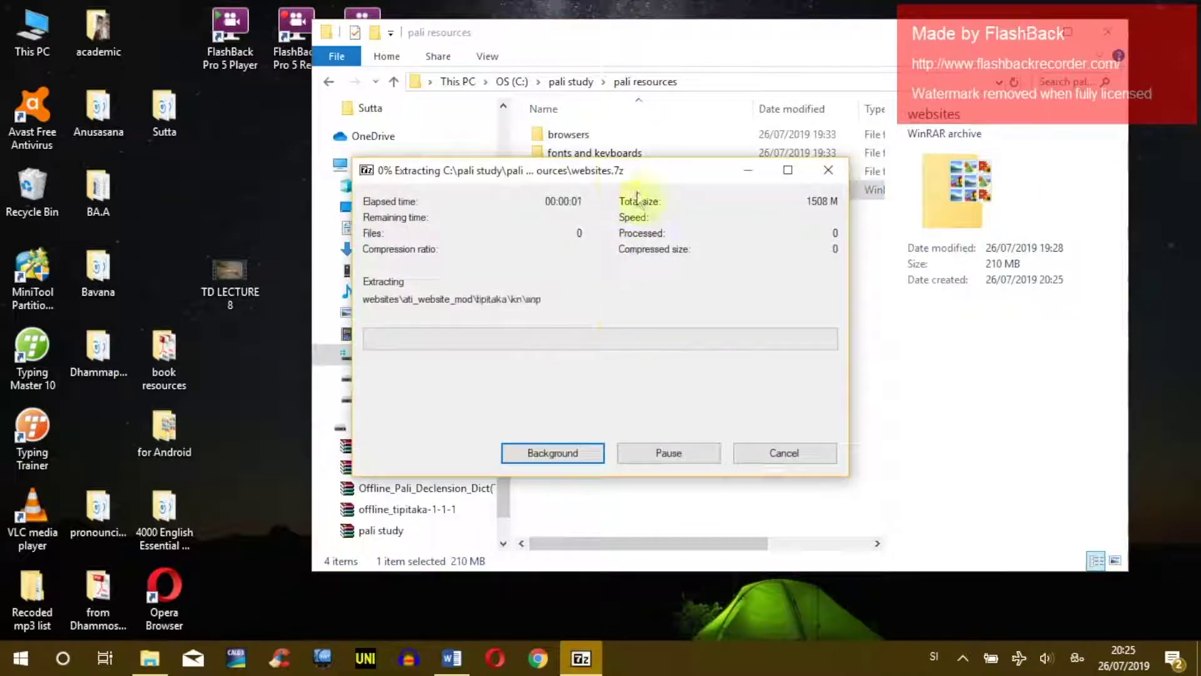
drag(588, 168, 714, 157)
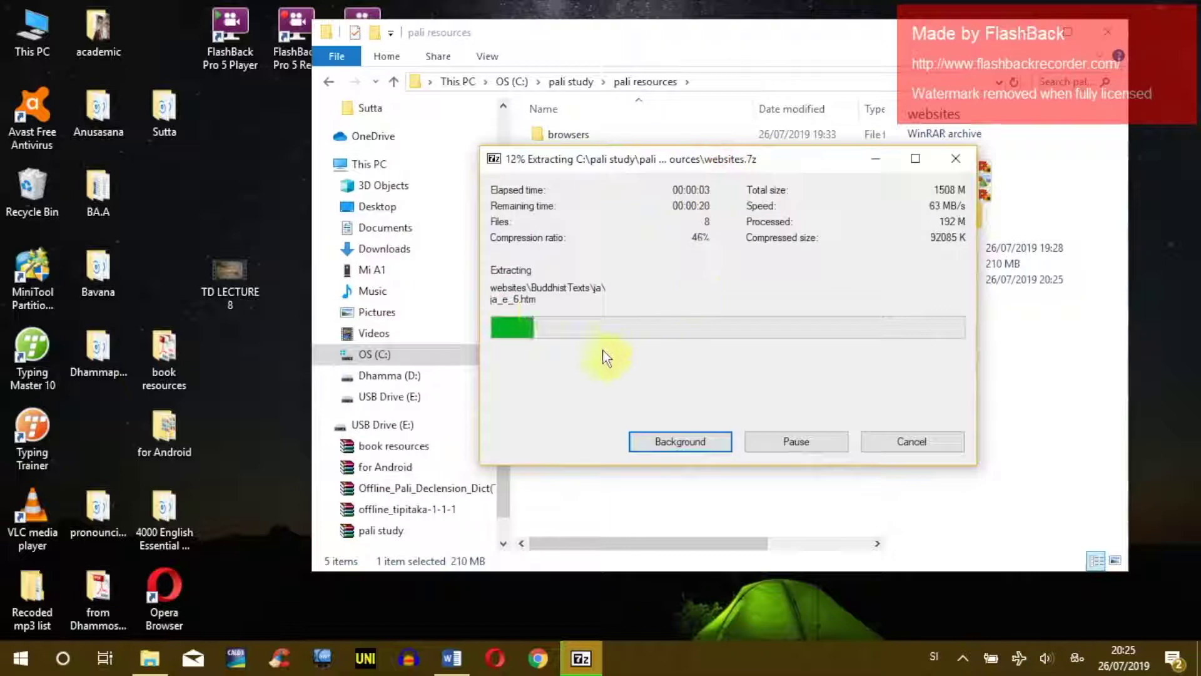
click(876, 164)
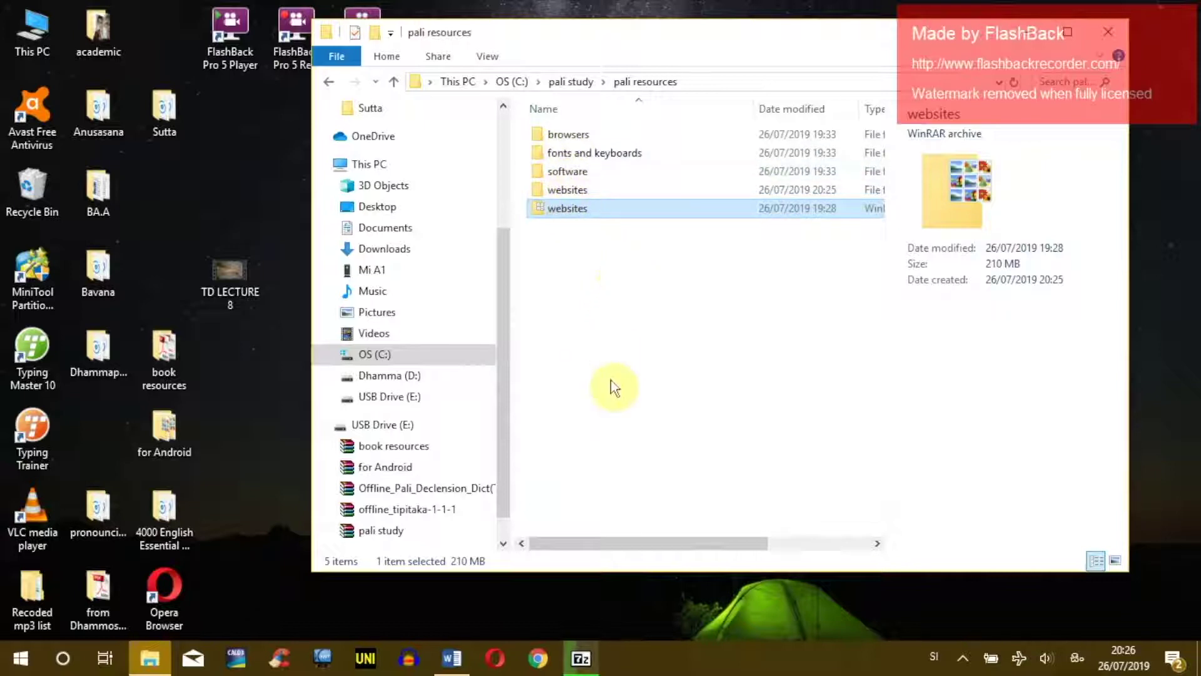
- Check on the running websites extraction and select the browsers folder in pali resources
click(585, 663)
click(588, 667)
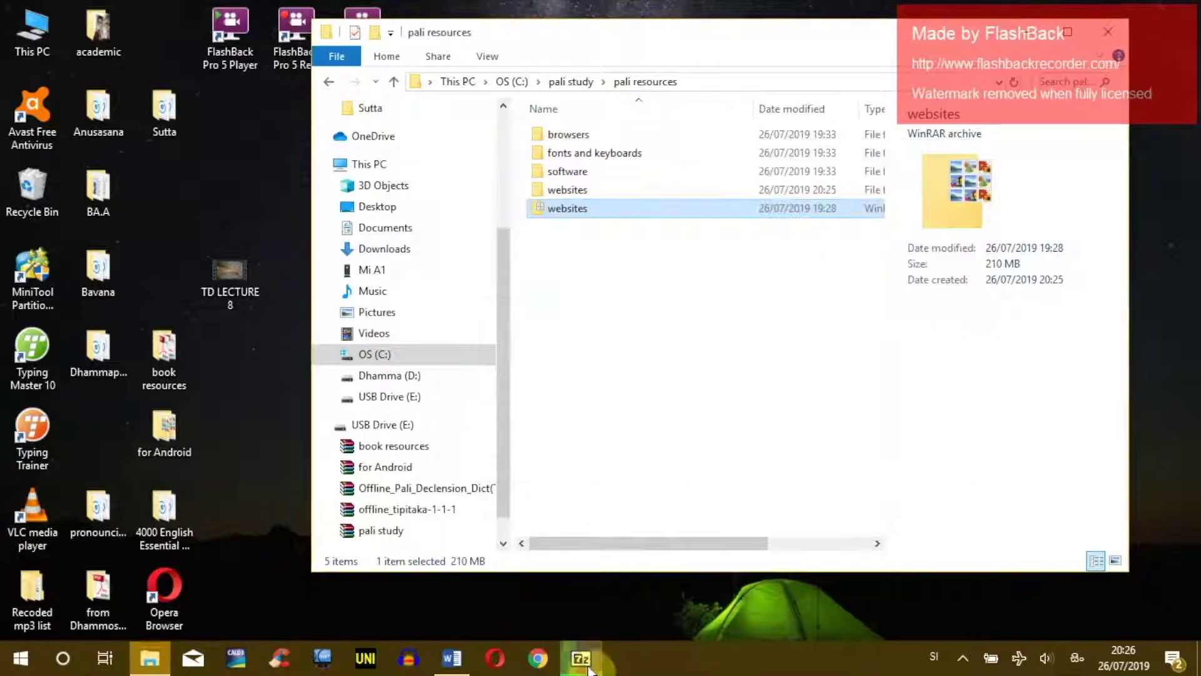
click(551, 137)
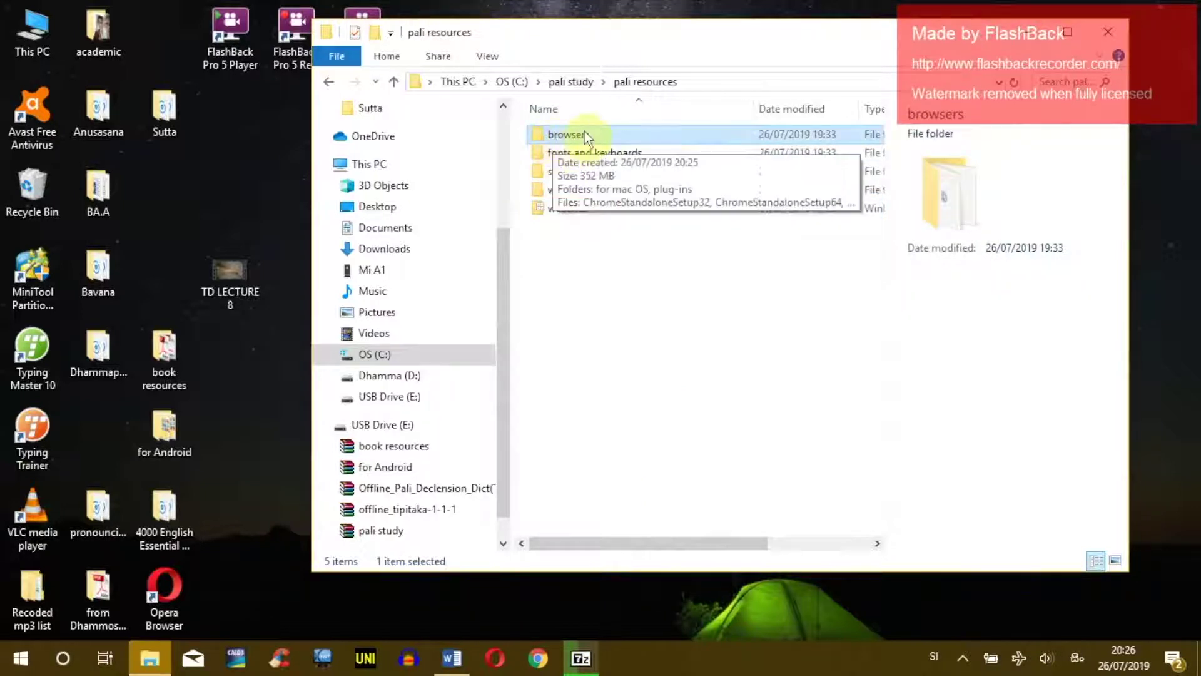
- Open the browsers folder in pali resources and delete its for mac OS folder
double_click(584, 134)
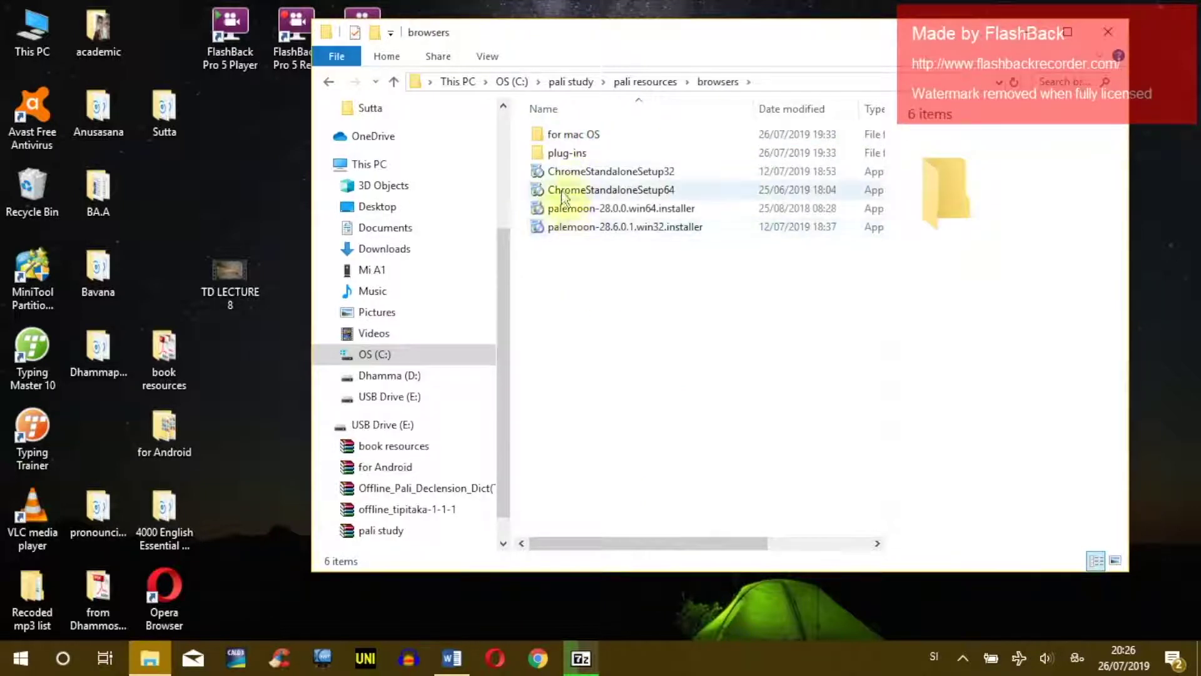
click(602, 172)
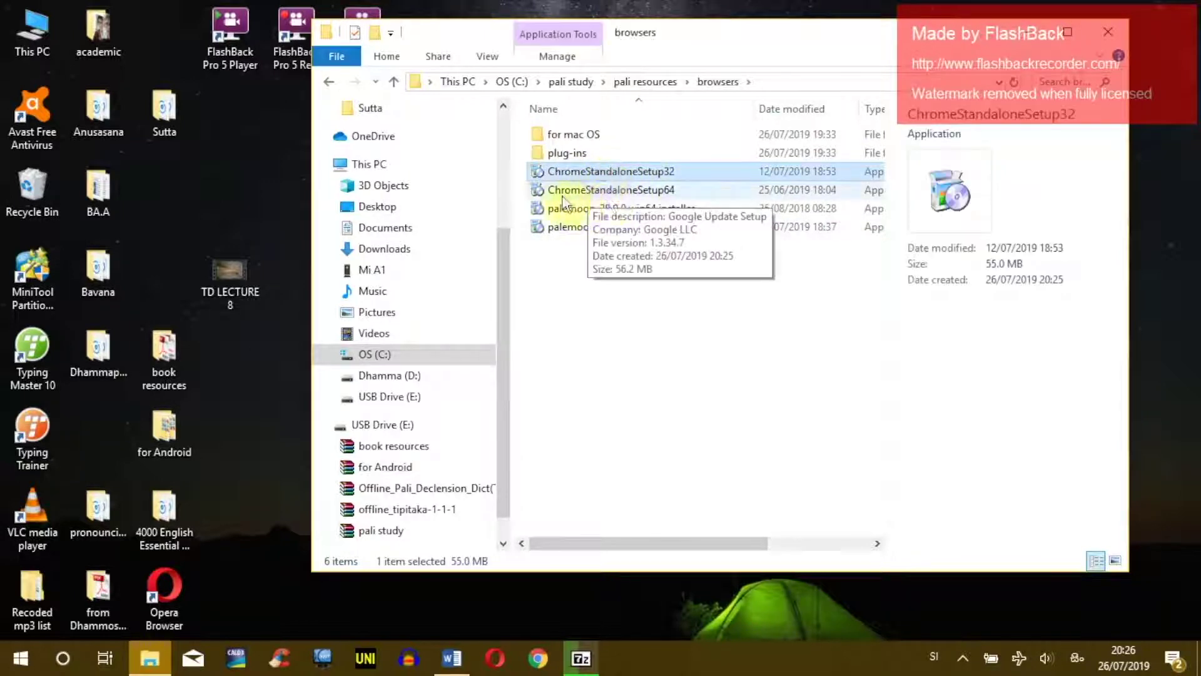
click(577, 134)
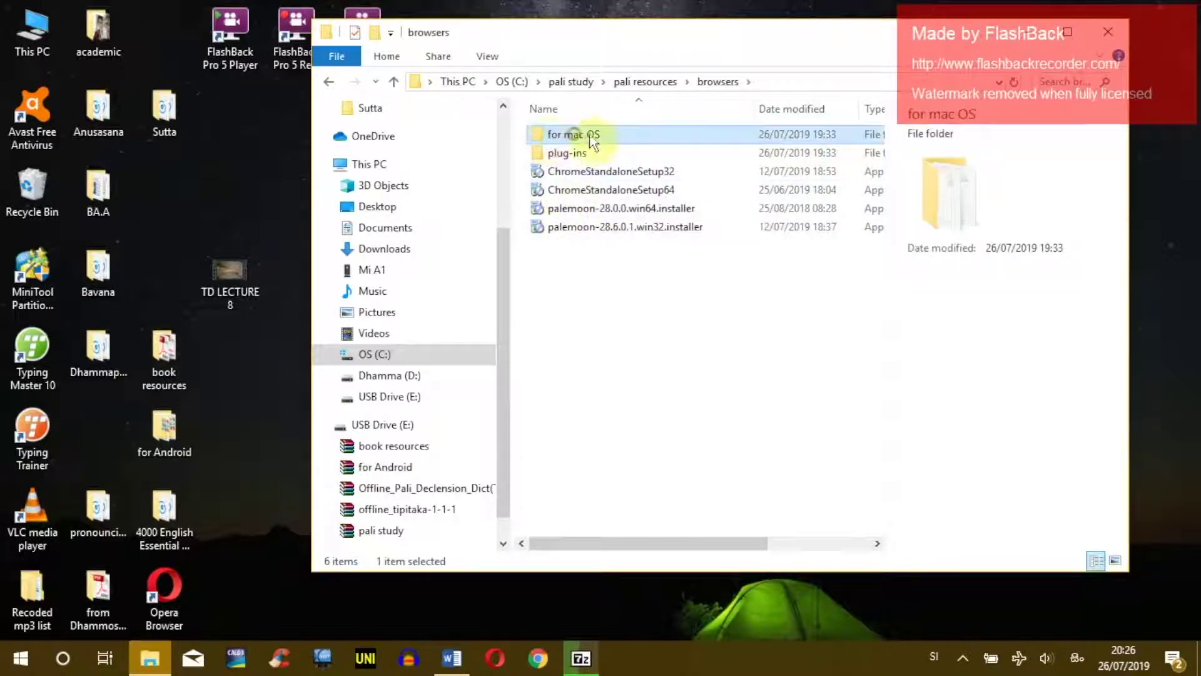
key(Delete)
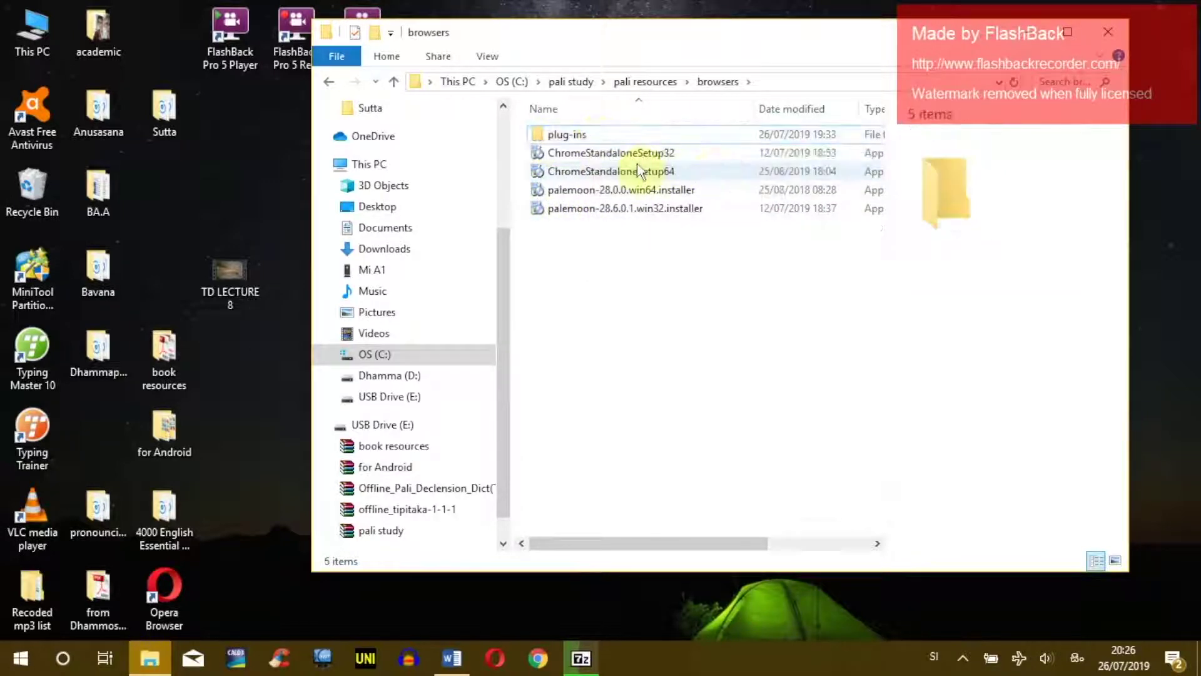
- Look over the Chrome and Pale Moon installers and briefly show the already installed Google Chrome before minimizing it
click(629, 154)
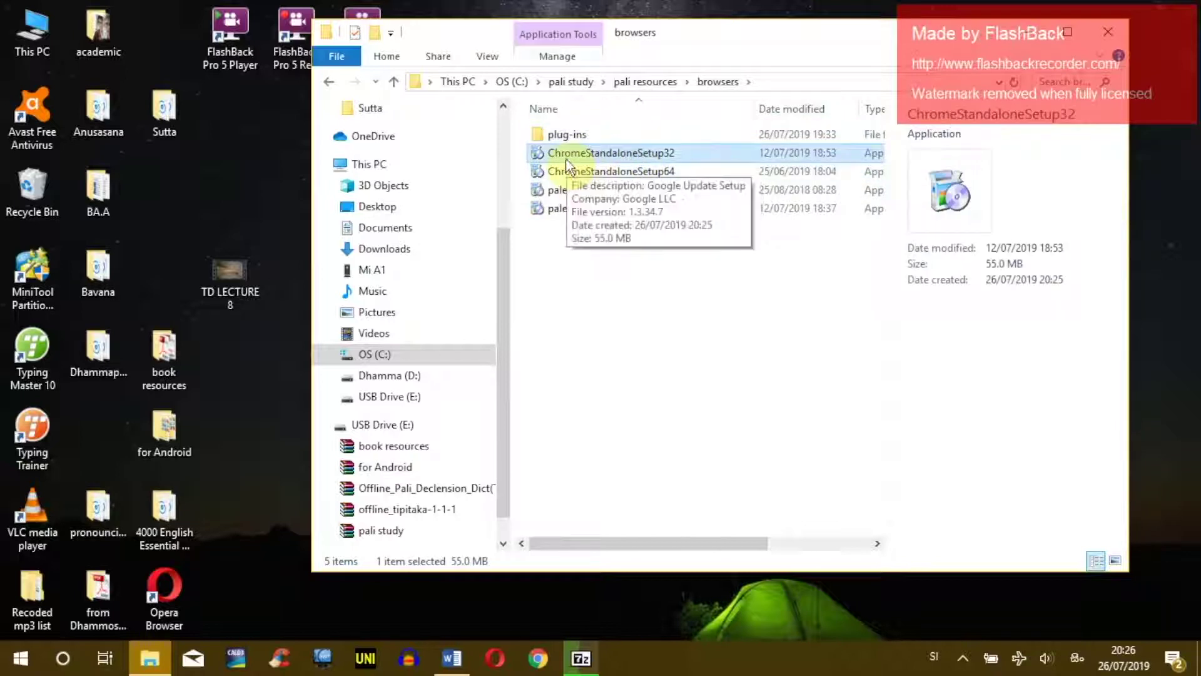
click(572, 190)
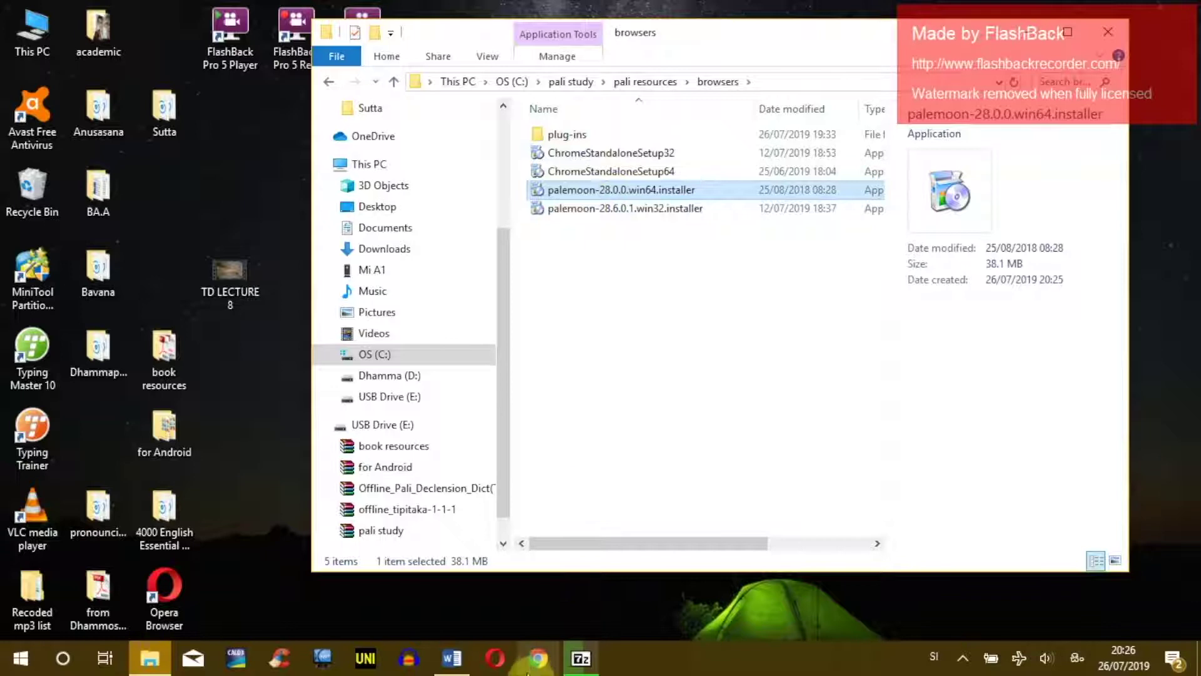
click(580, 657)
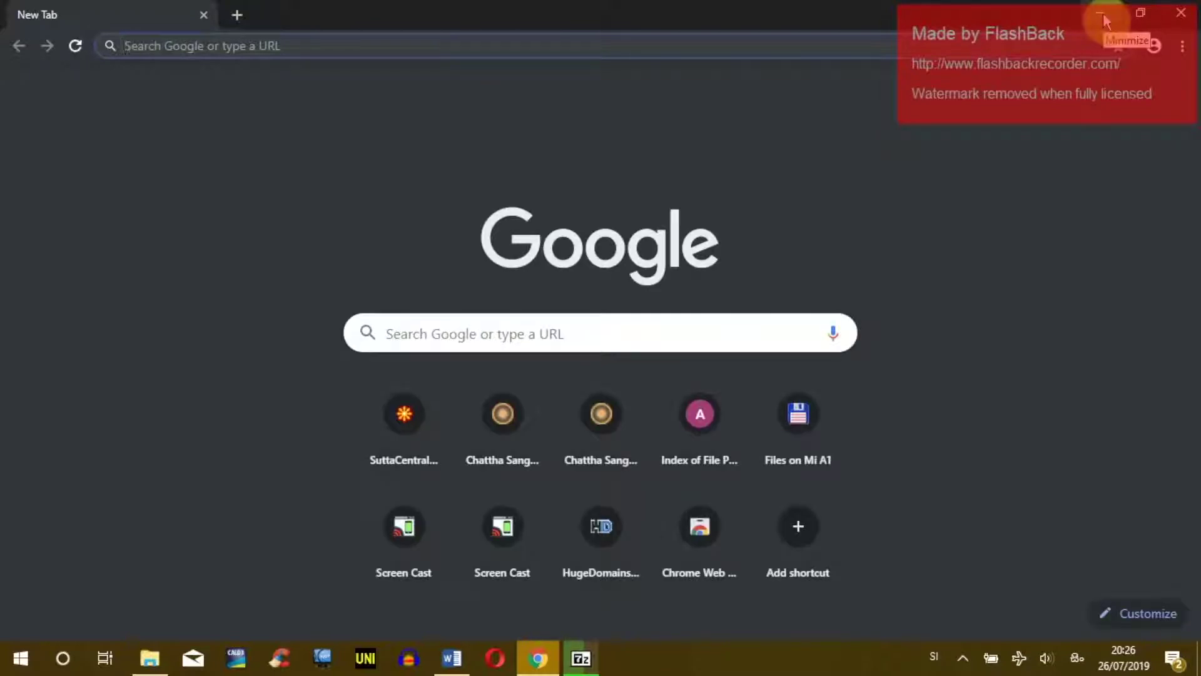
click(1103, 18)
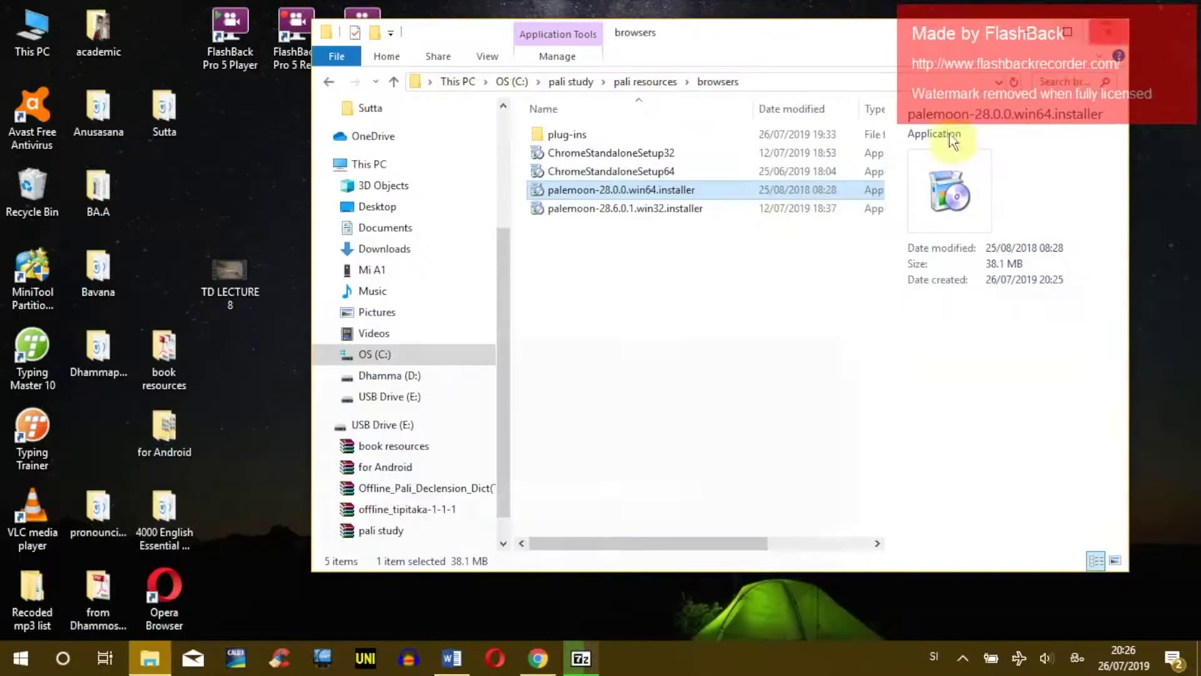
click(636, 266)
- Compare the 32-bit and 64-bit Chrome installers and check the computer's system type in the This PC properties
click(599, 153)
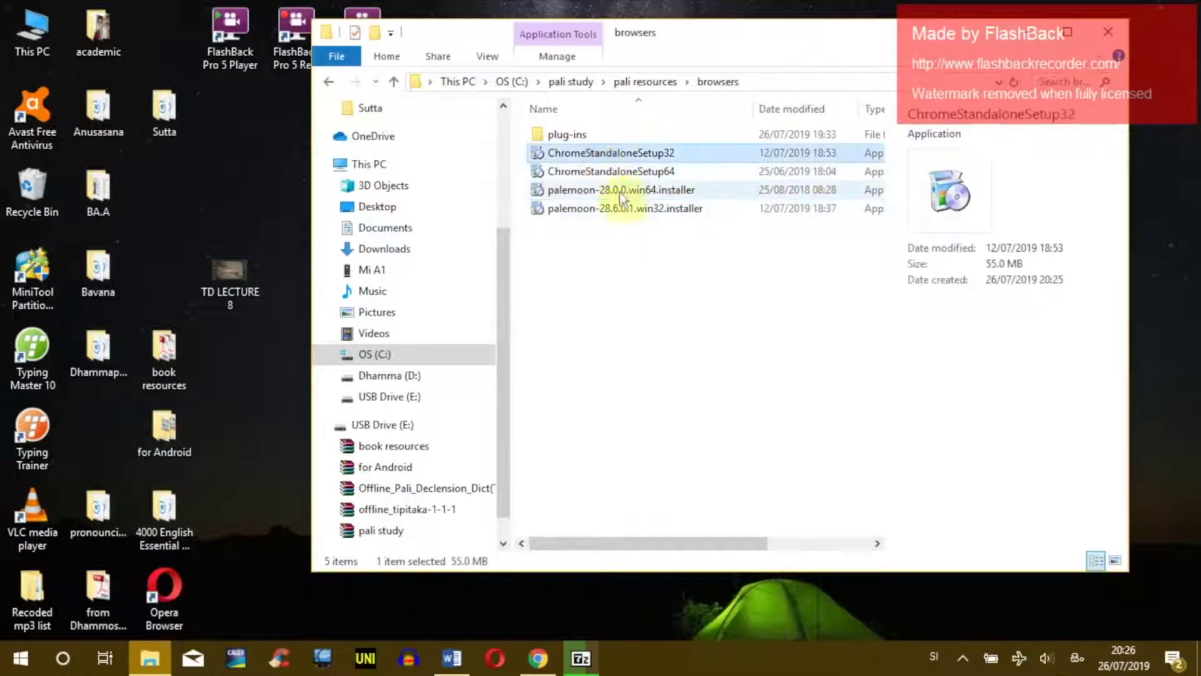
click(663, 172)
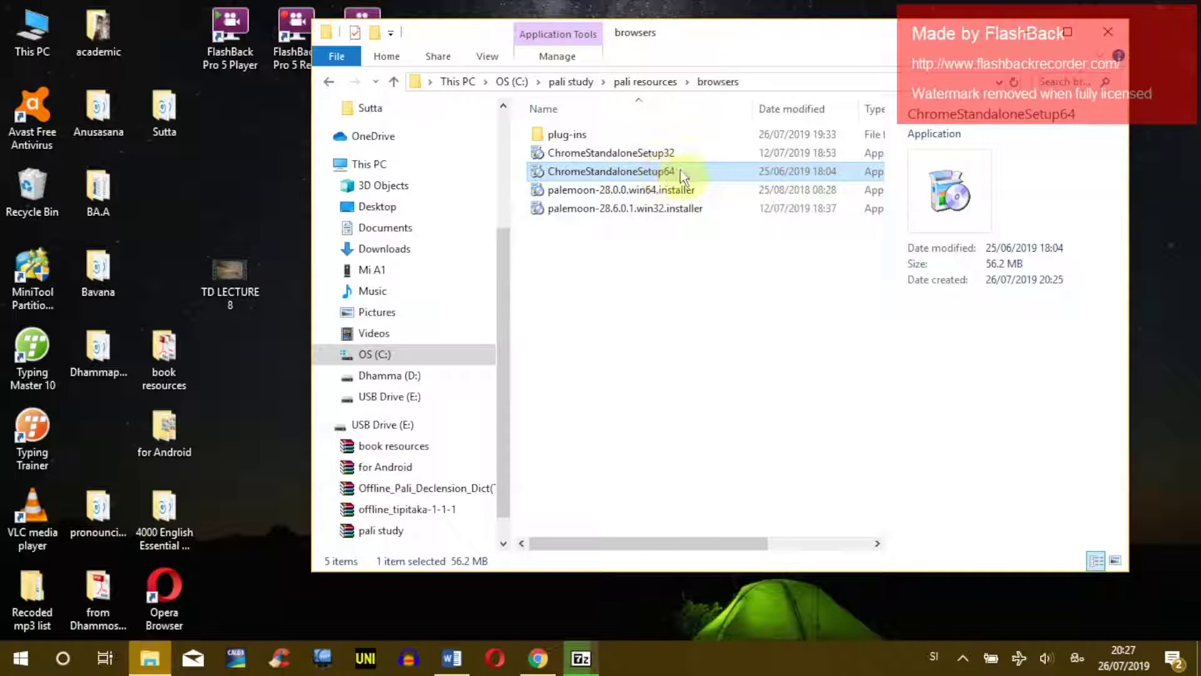
click(666, 153)
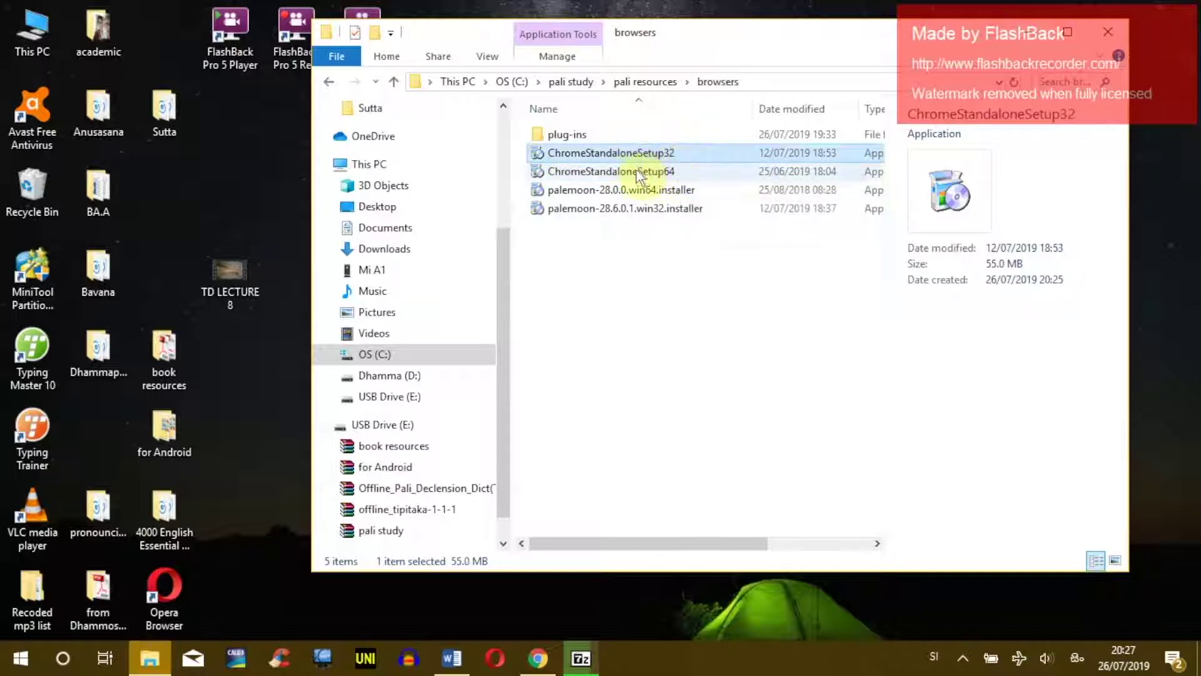
click(626, 171)
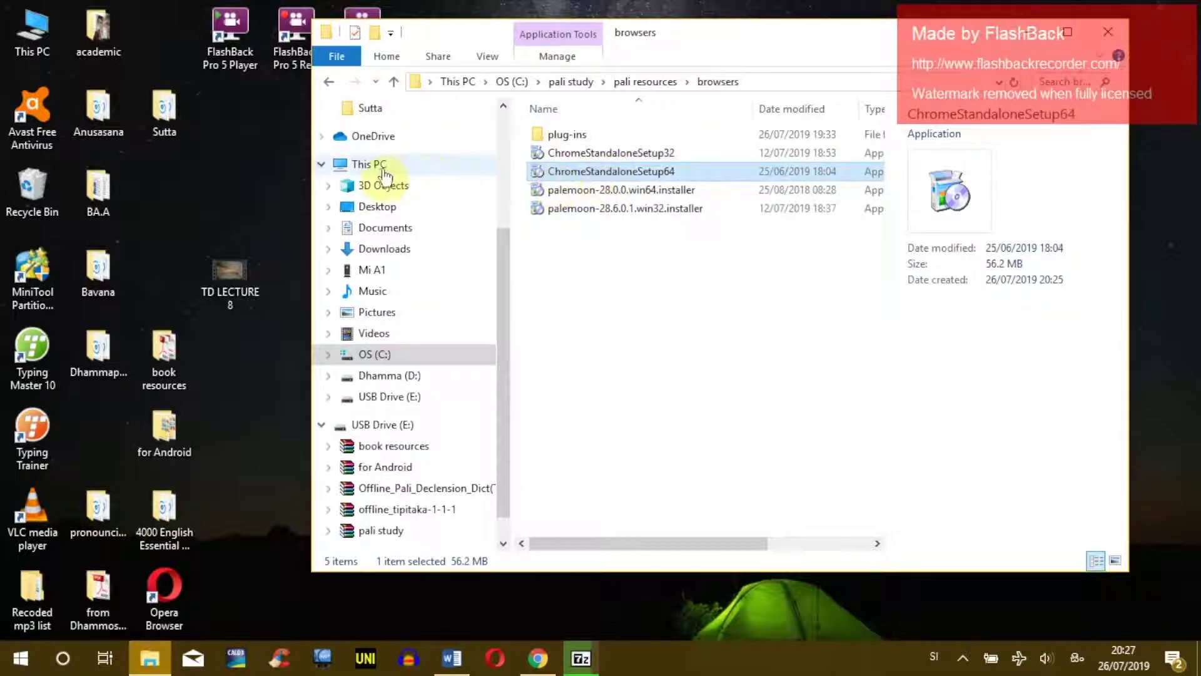
right_click(363, 168)
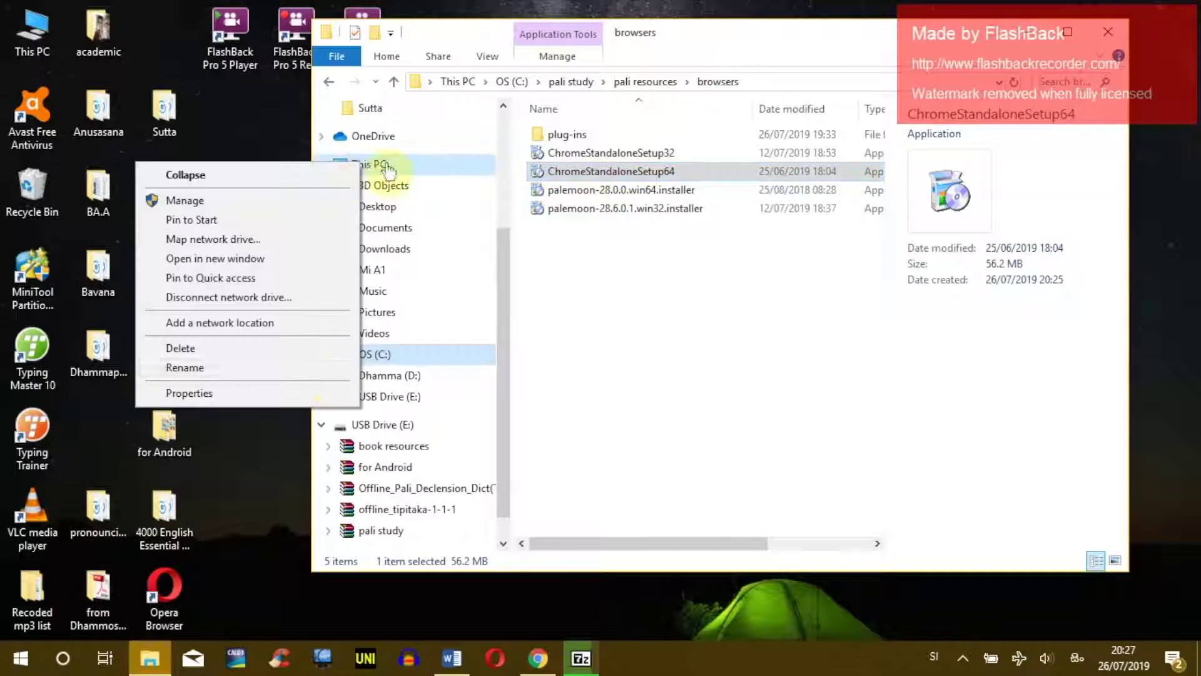
click(328, 392)
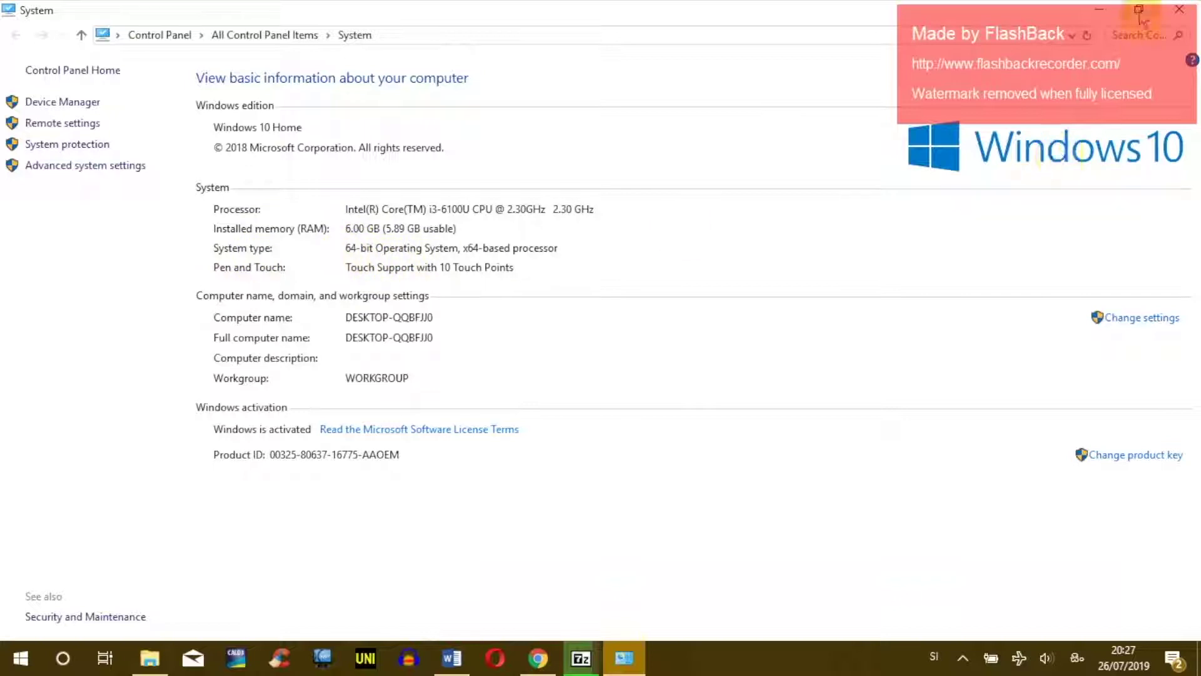
click(1179, 9)
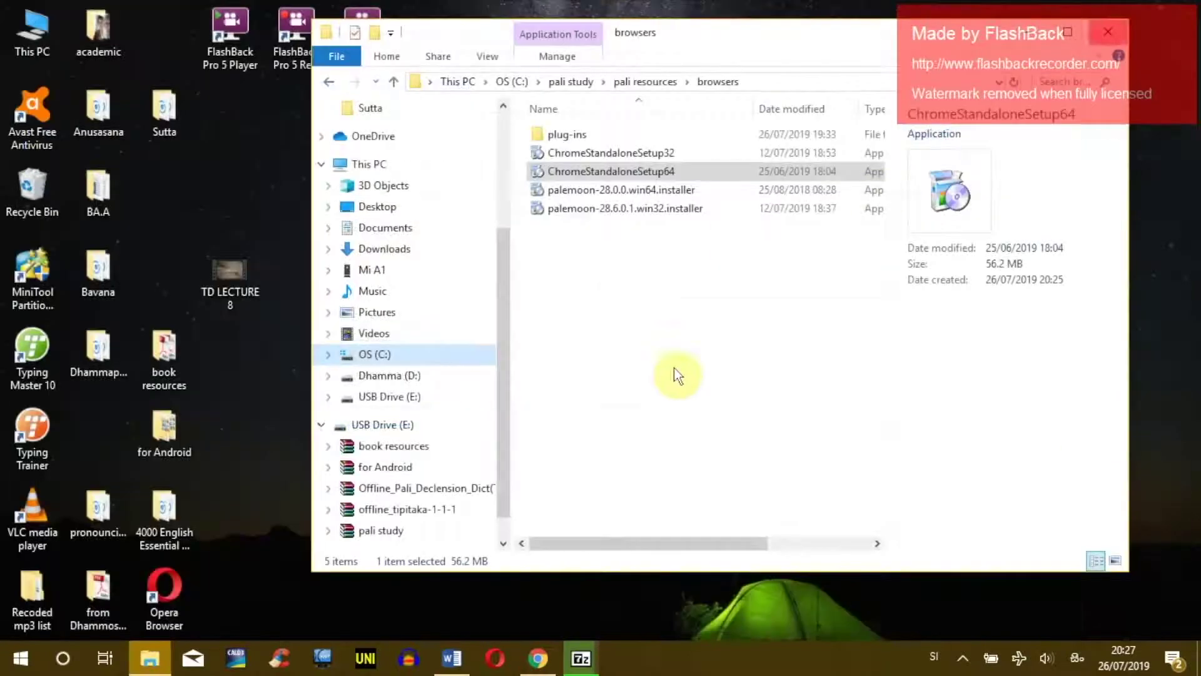
- Run palemoon-28.0.0.win64.installer and install Pale Moon with the Standard setup type in C:\Program Files\Pale Moon
click(612, 192)
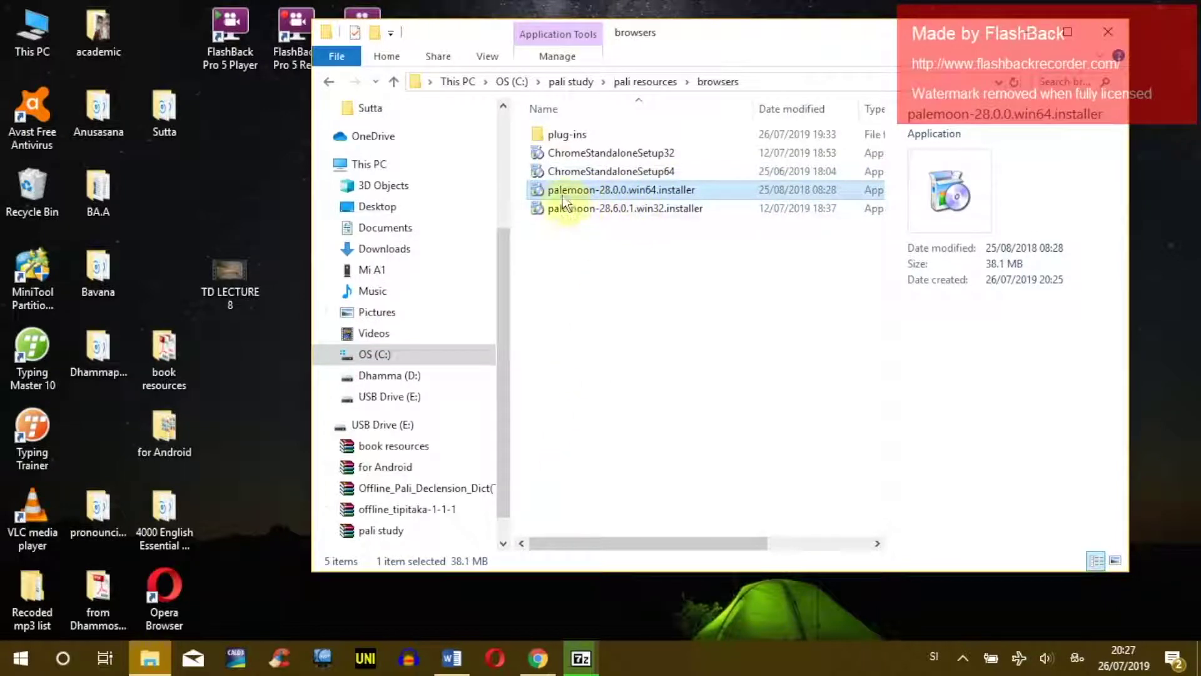
double_click(588, 194)
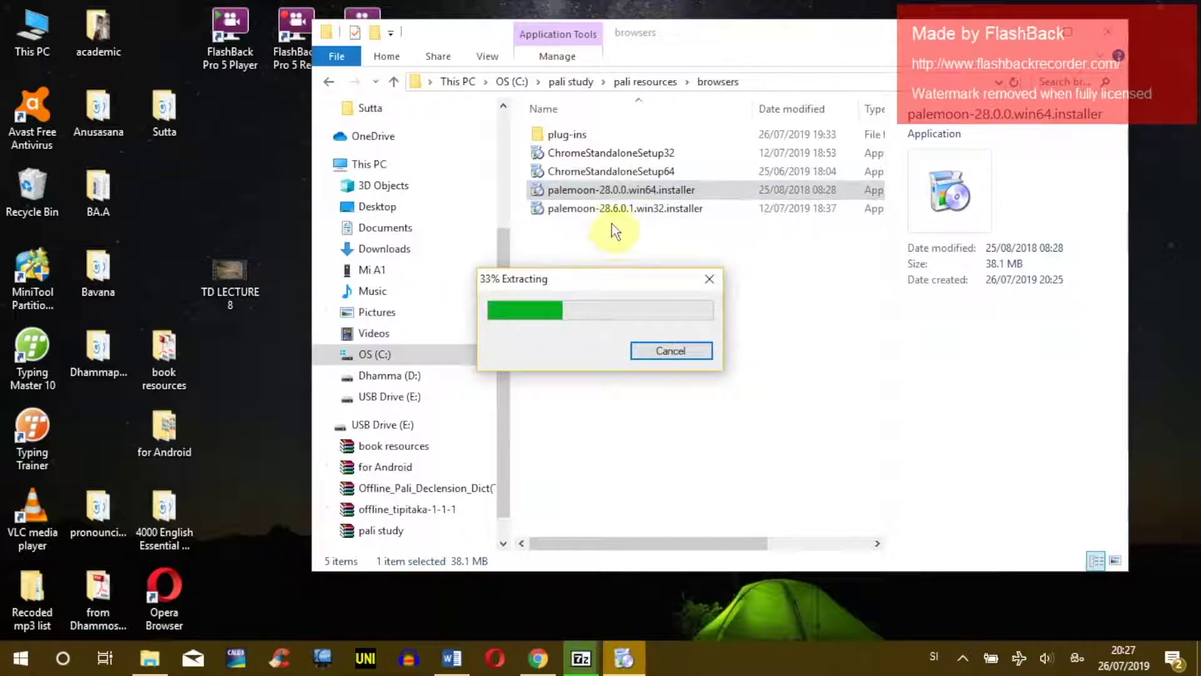
drag(604, 279, 752, 312)
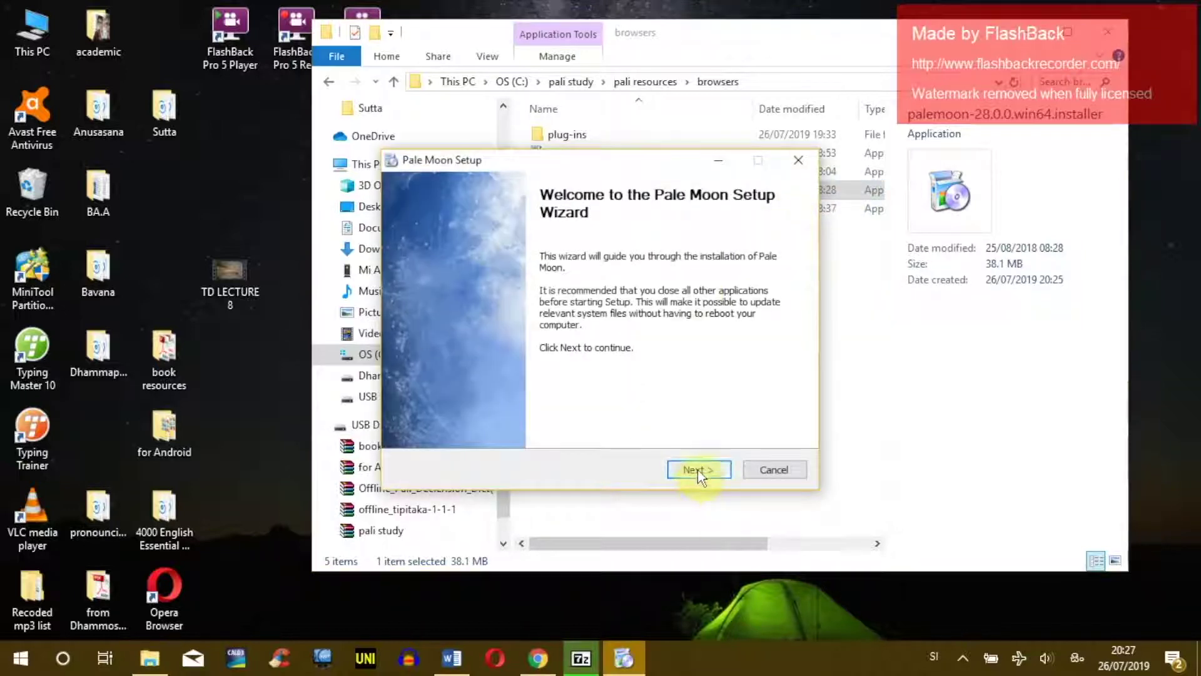
click(696, 470)
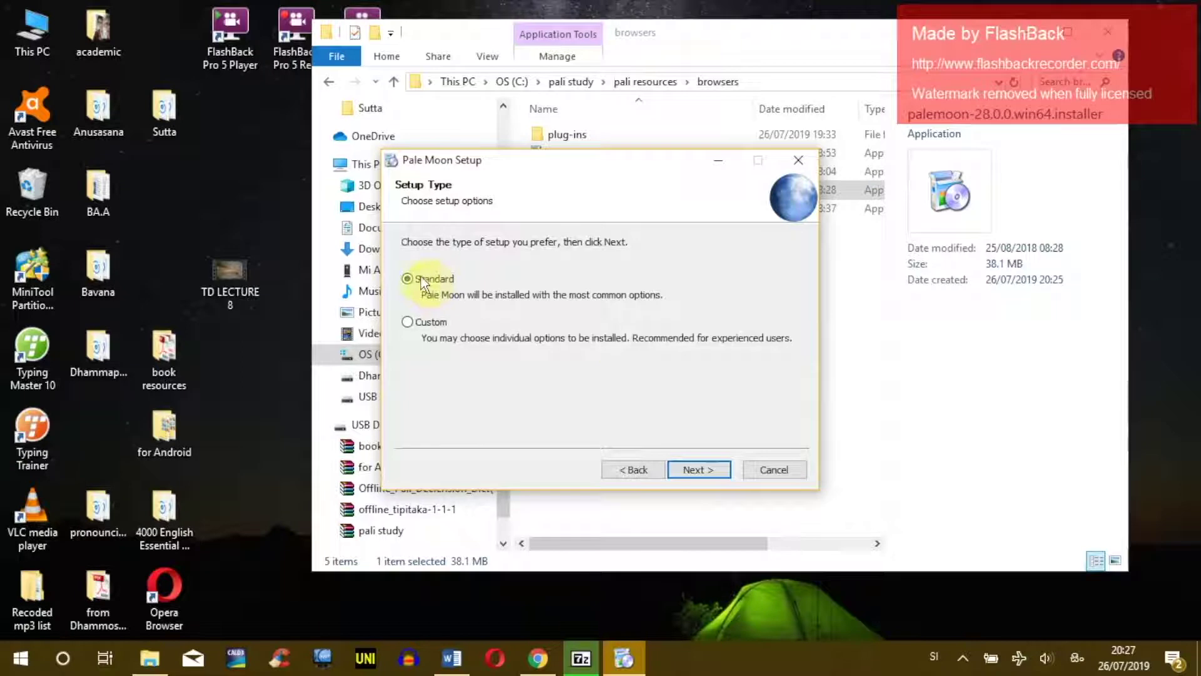
click(708, 470)
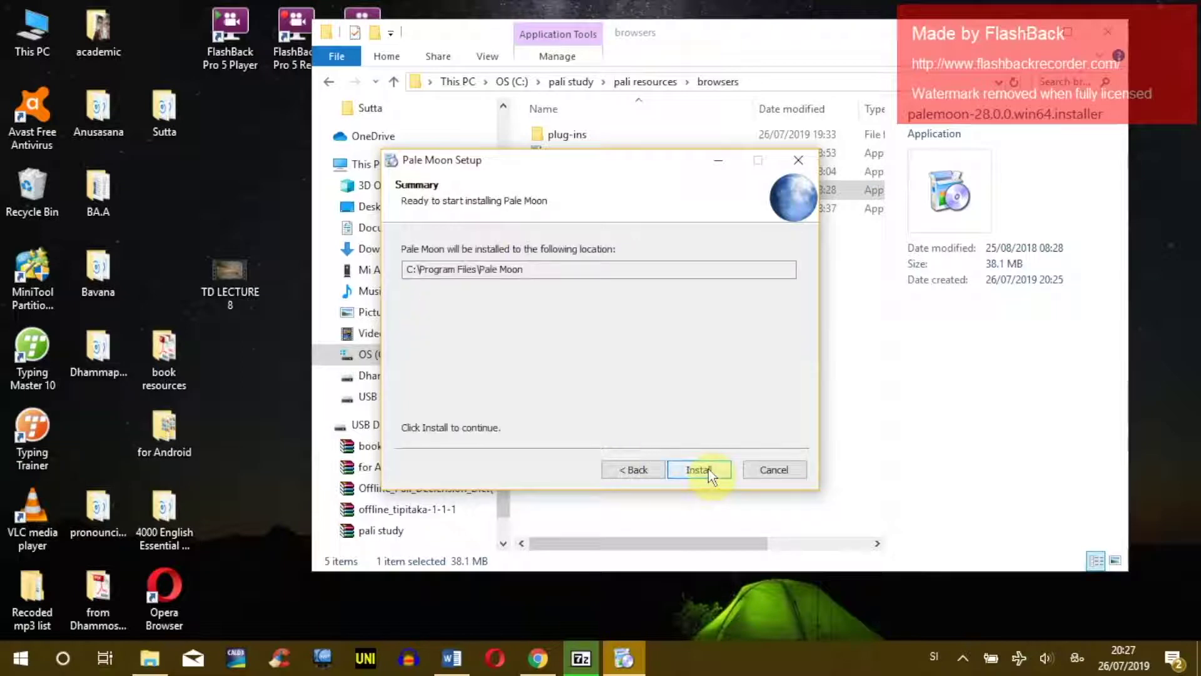
click(708, 468)
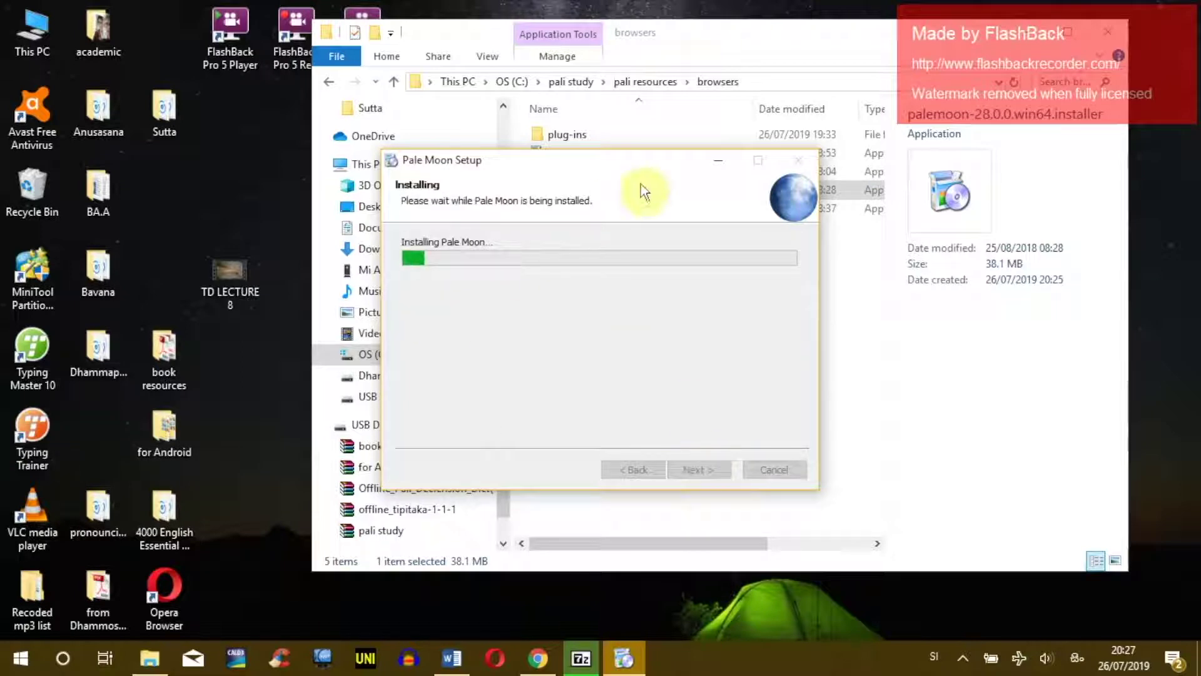
- Complete the Pale Moon setup with Launch Pale Moon now enabled and bring the launched browser to the front
drag(641, 184, 868, 294)
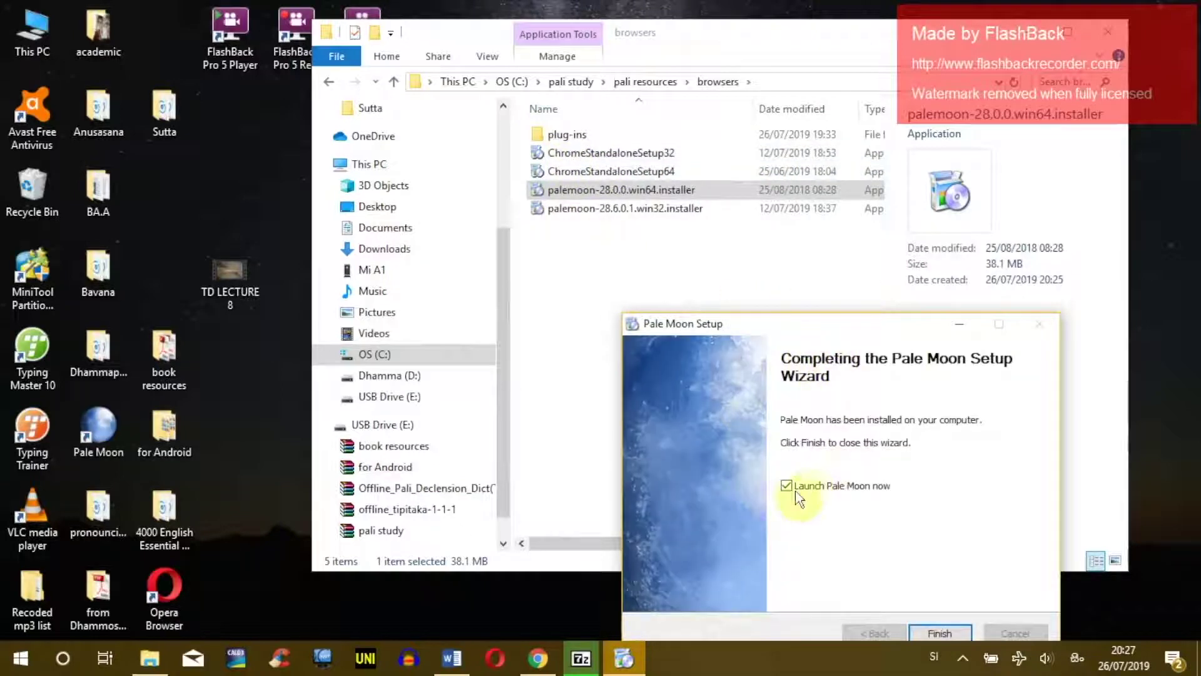
drag(846, 327, 793, 223)
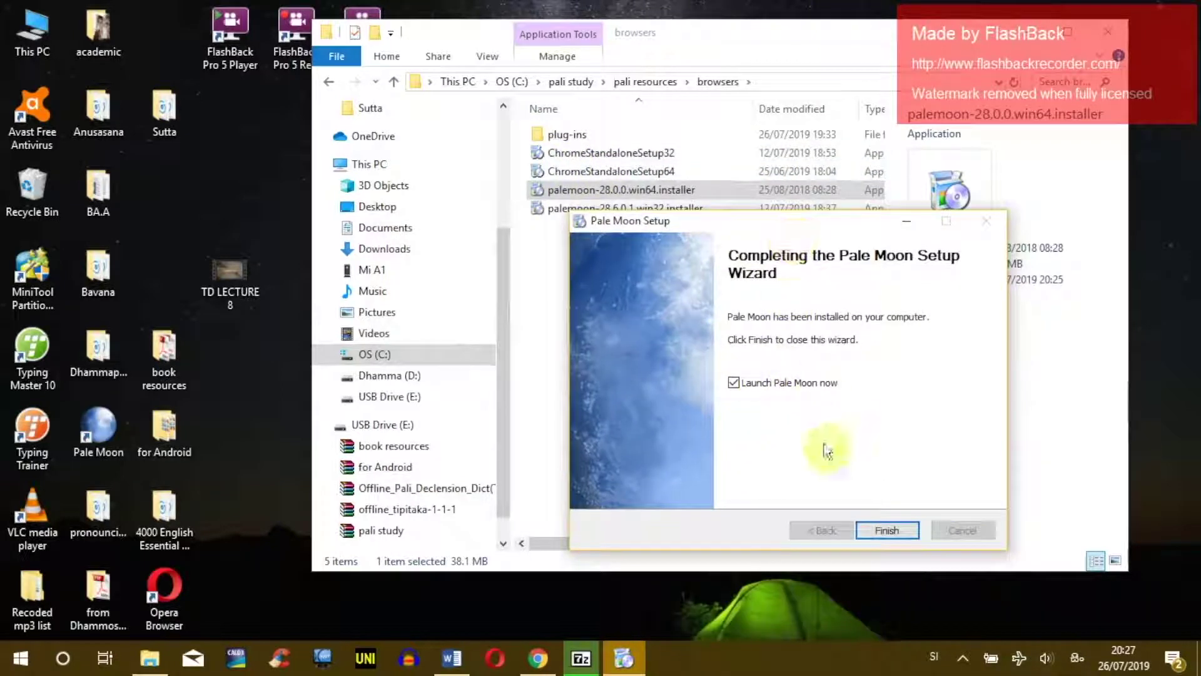
click(887, 530)
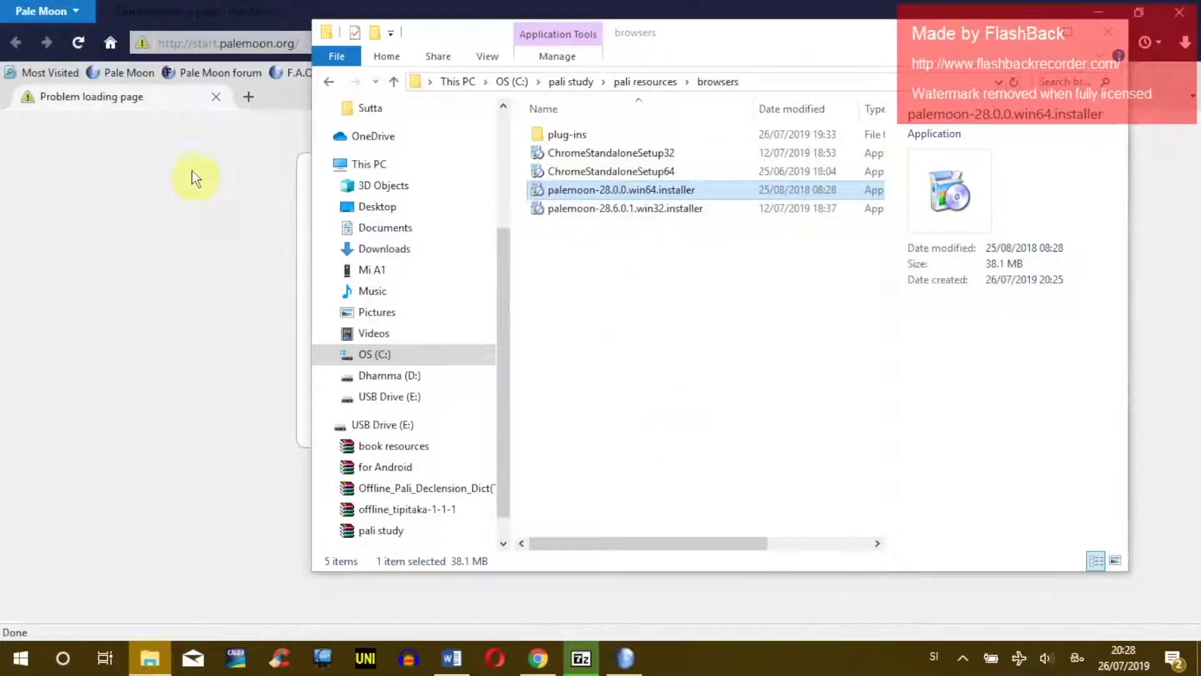
click(249, 234)
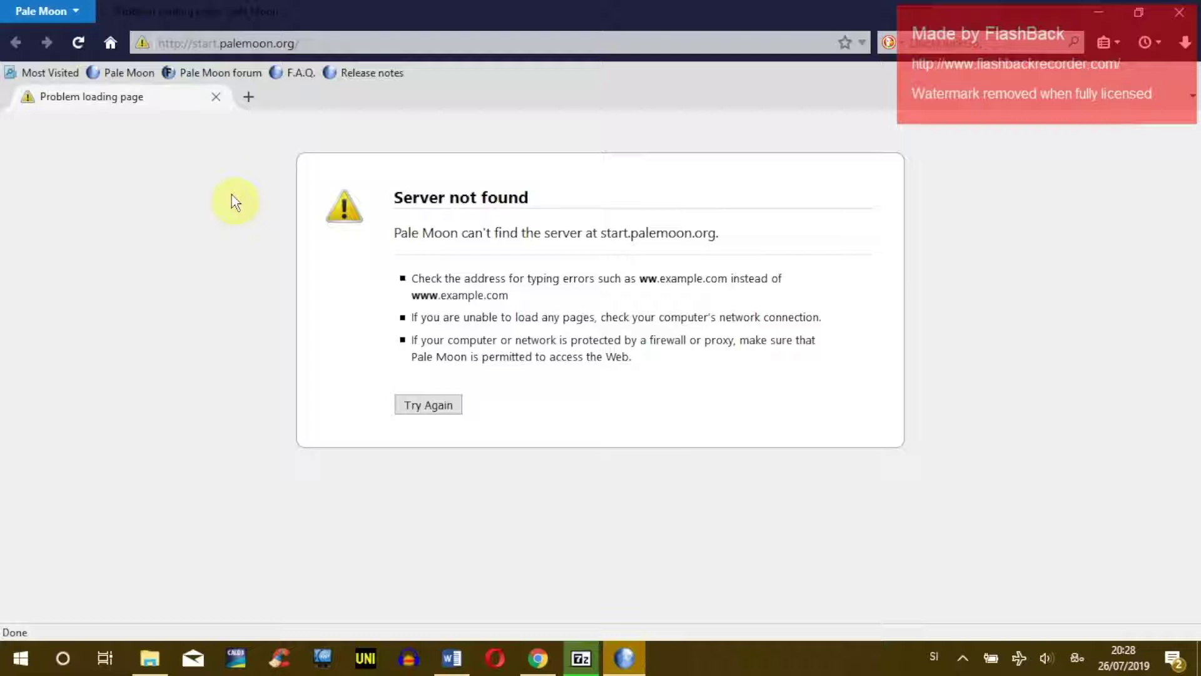
- Return to the browsers folder window, reposition it over Pale Moon, and select palemoon-28.0.0.win64.installer
key(alt)
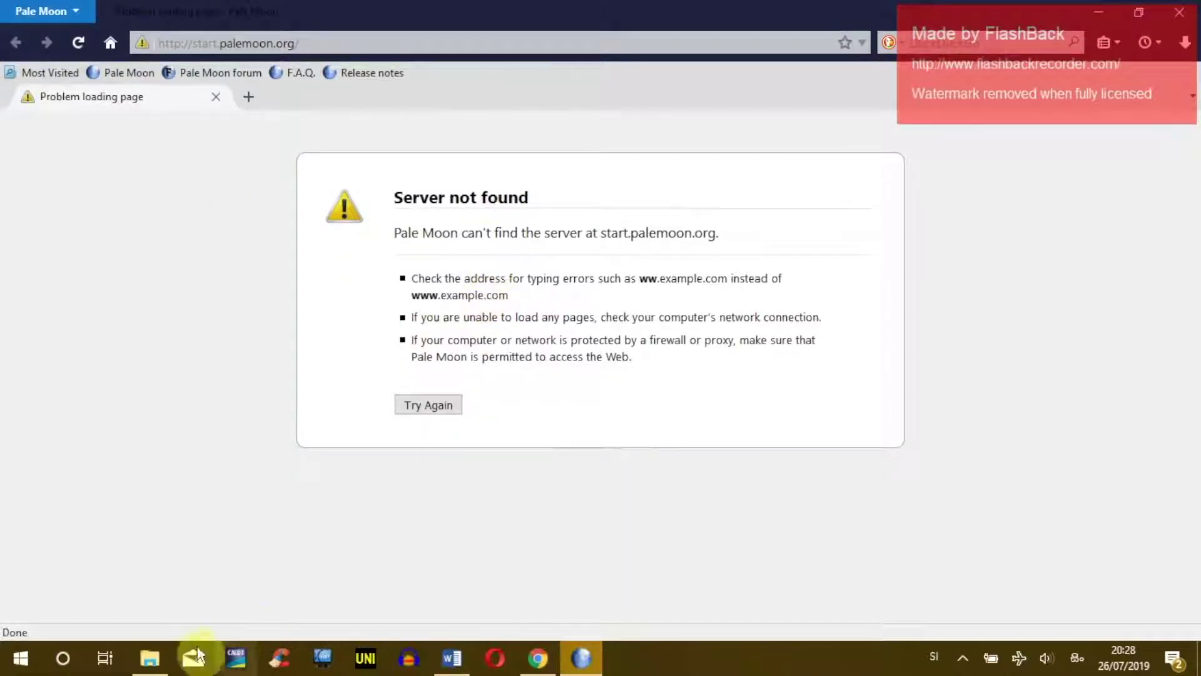
click(160, 660)
click(755, 324)
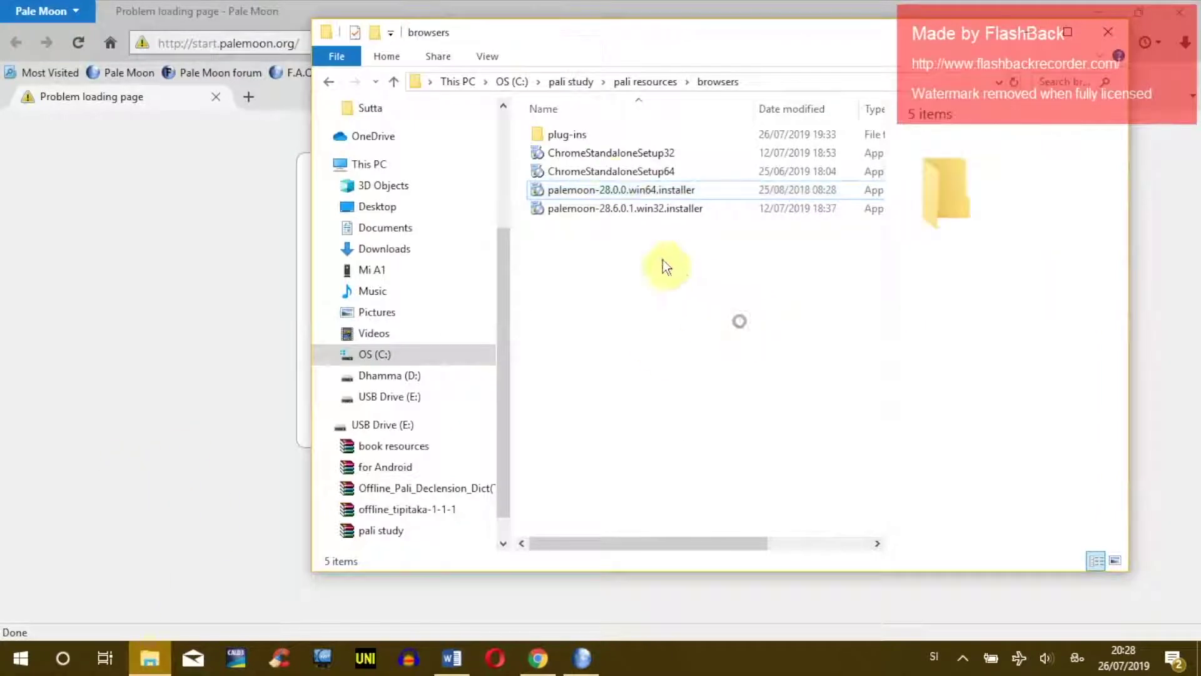
double_click(619, 191)
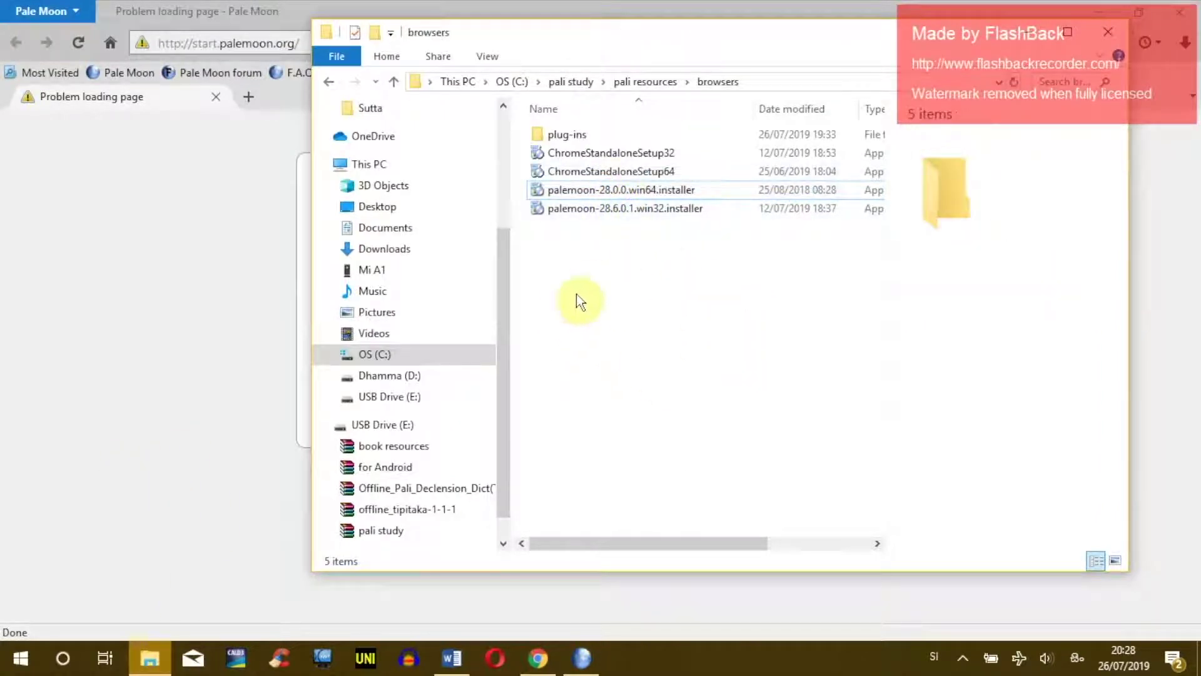
drag(689, 33, 786, 288)
drag(795, 338, 633, 112)
drag(711, 103, 715, 69)
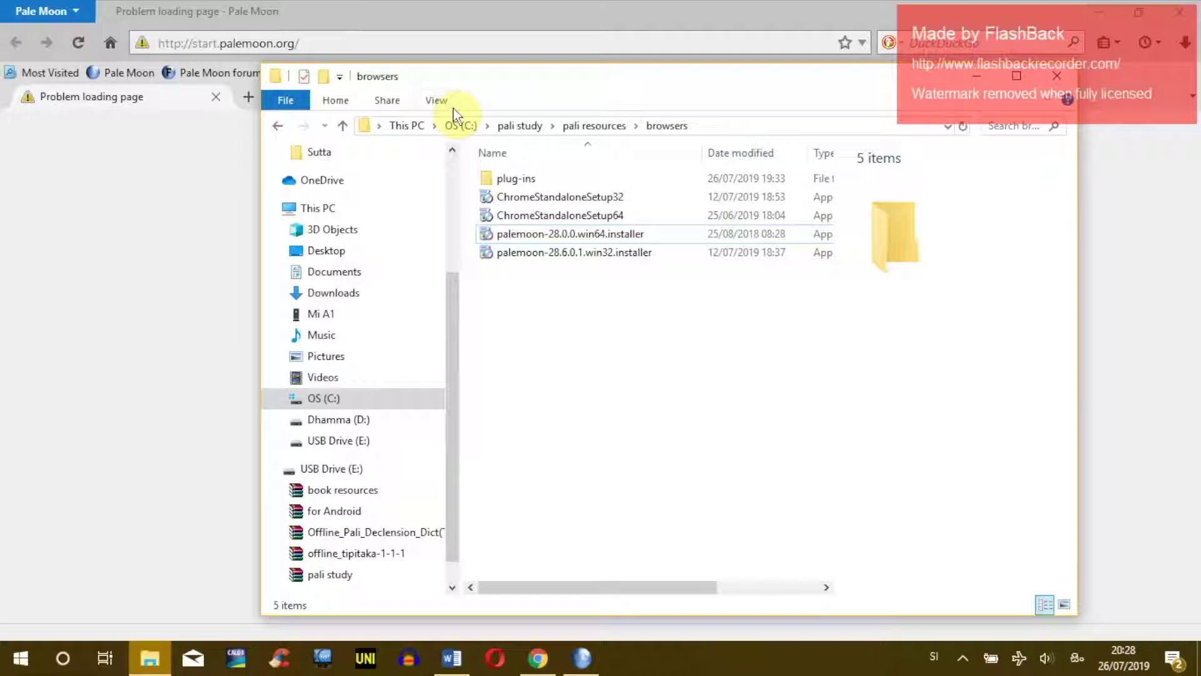
click(550, 235)
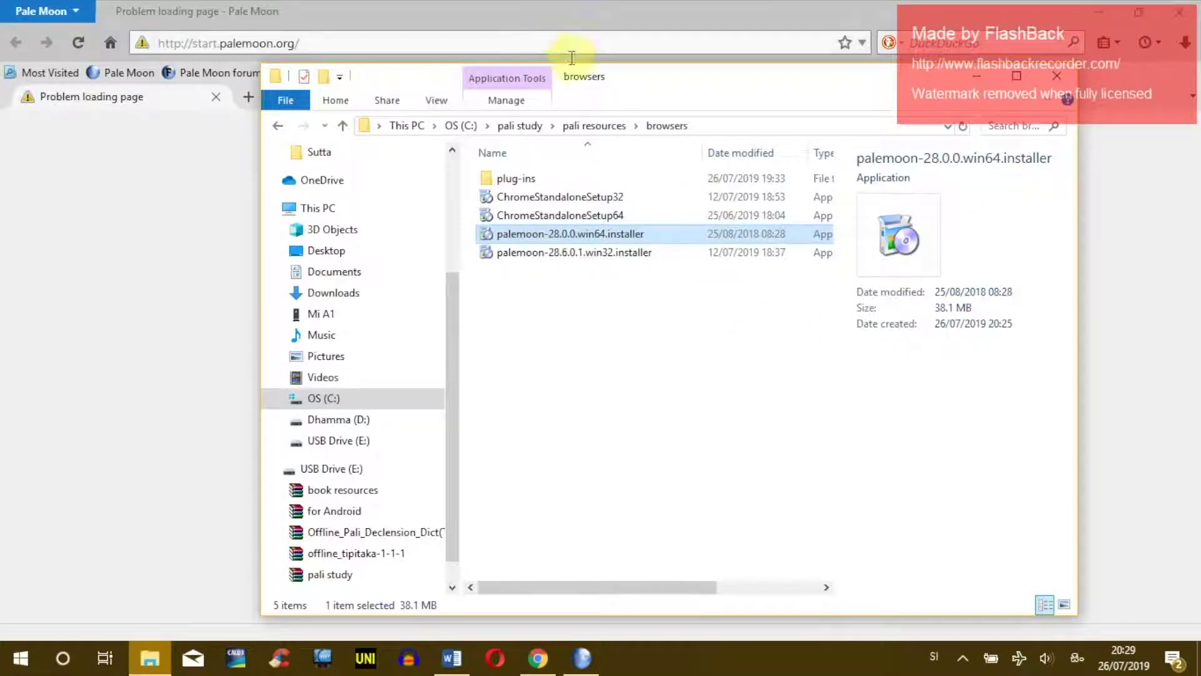
- Arrange the two windows side by side, with Pale Moon on the left half and the browsers folder on the right half
drag(645, 75, 794, 168)
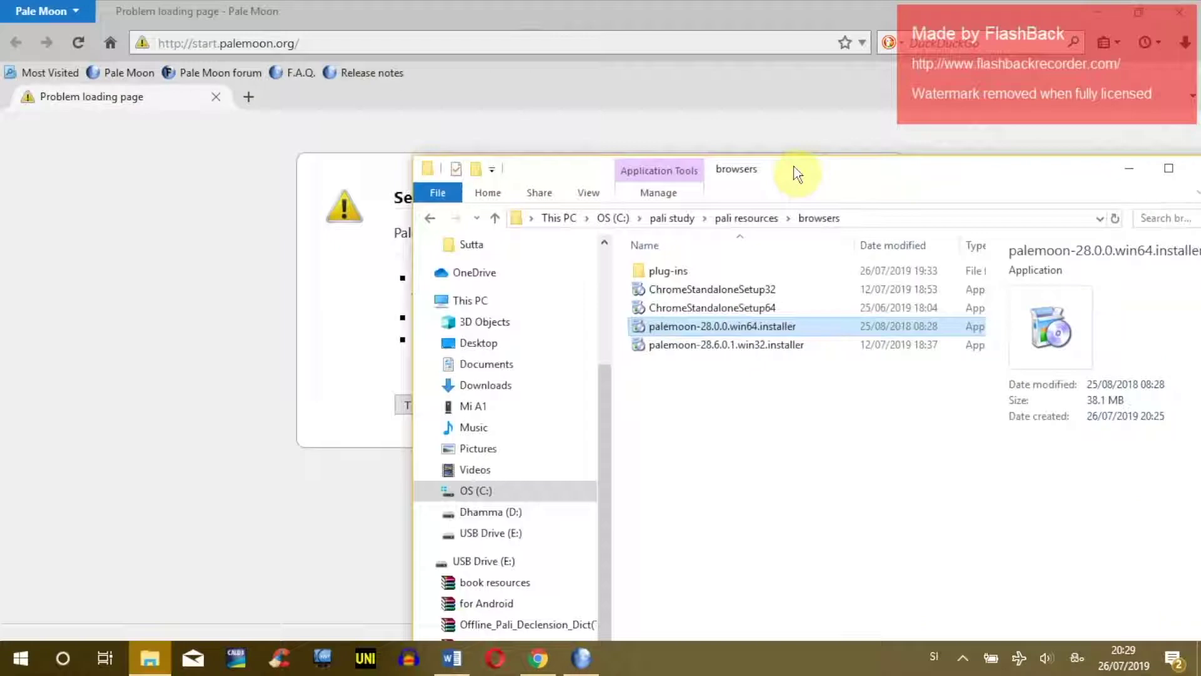
click(256, 203)
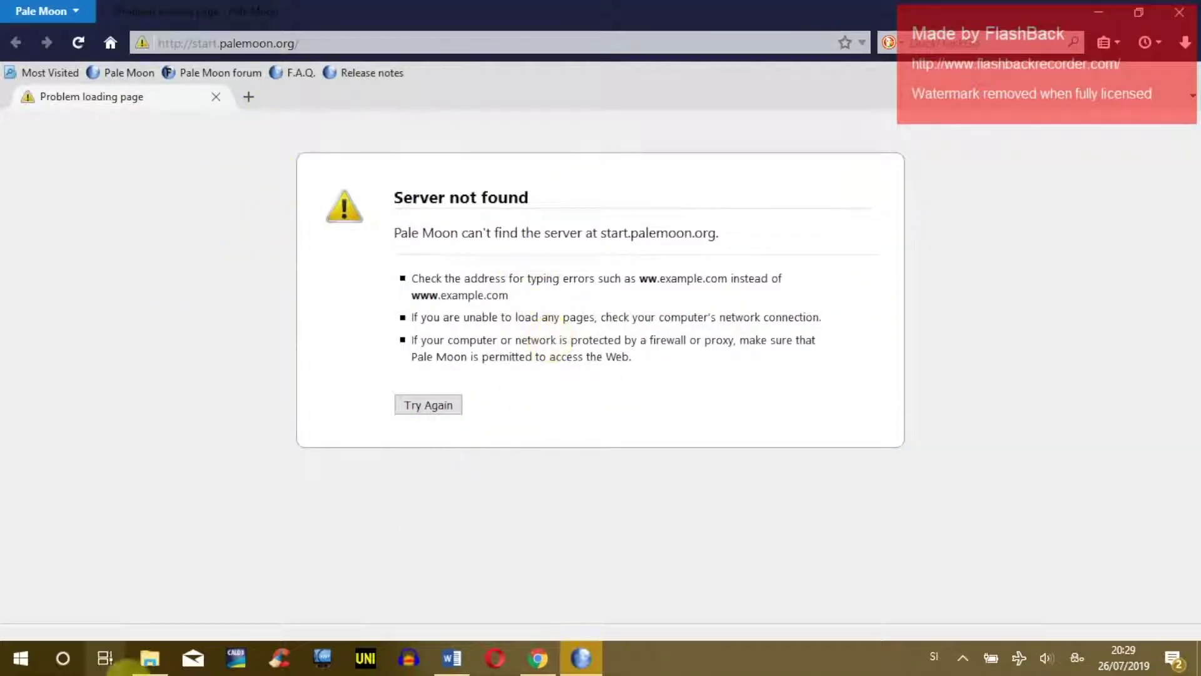
click(150, 658)
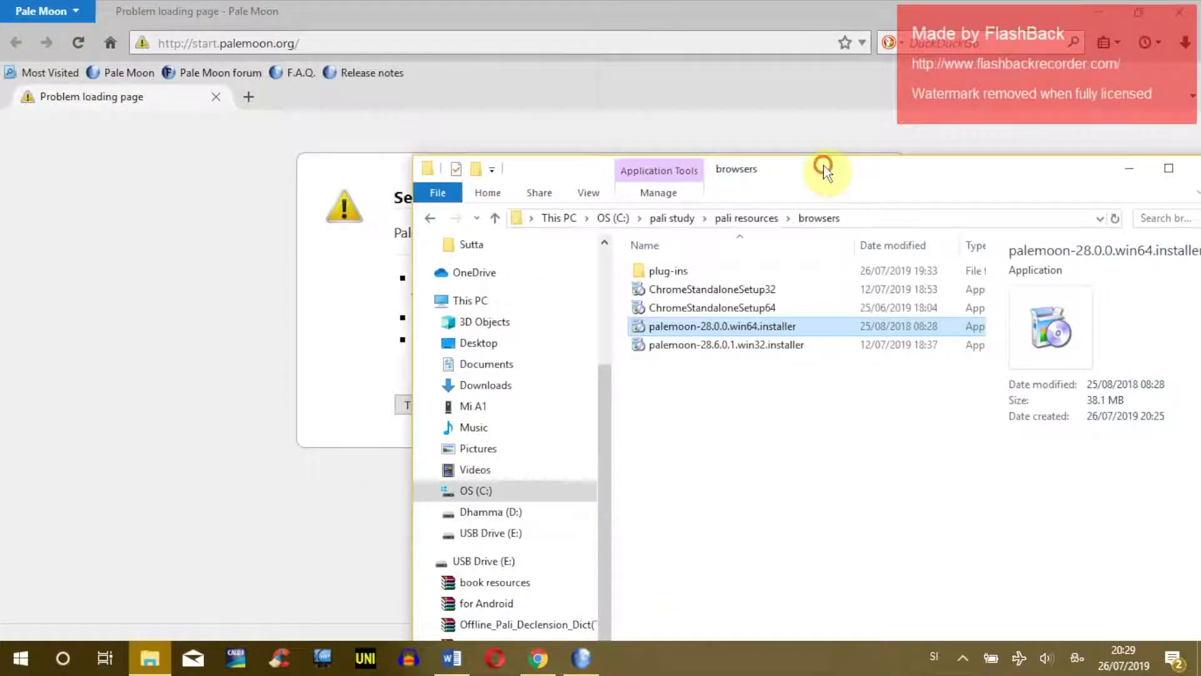
drag(823, 171, 1198, 147)
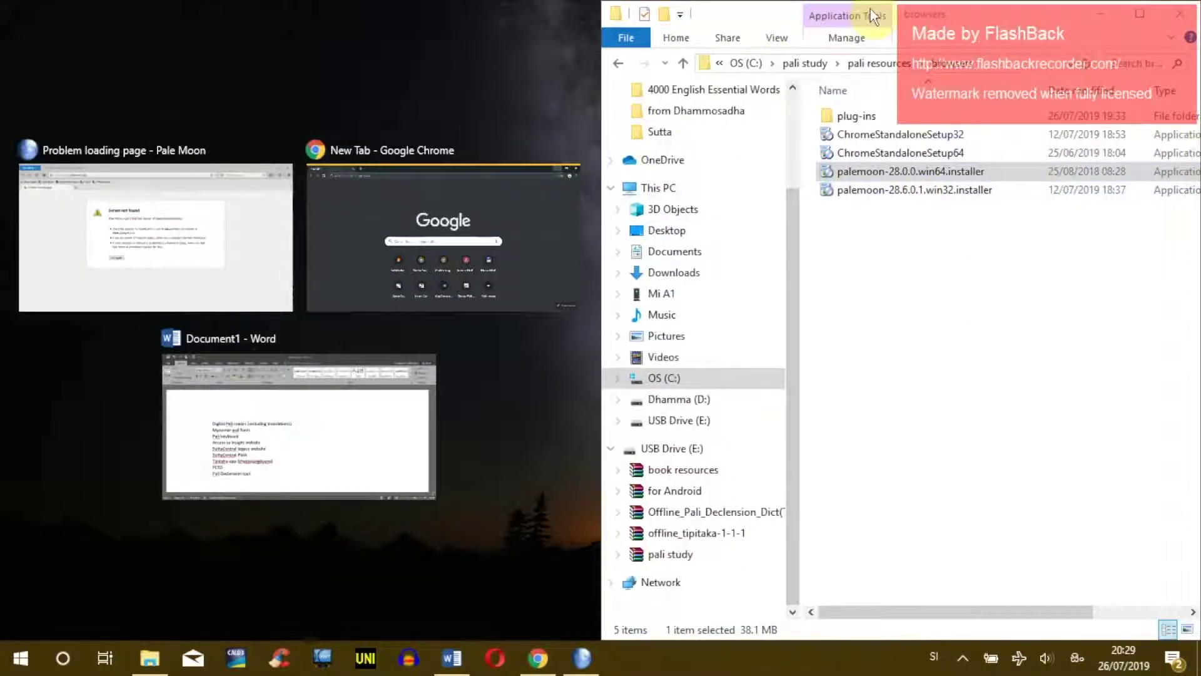
click(219, 171)
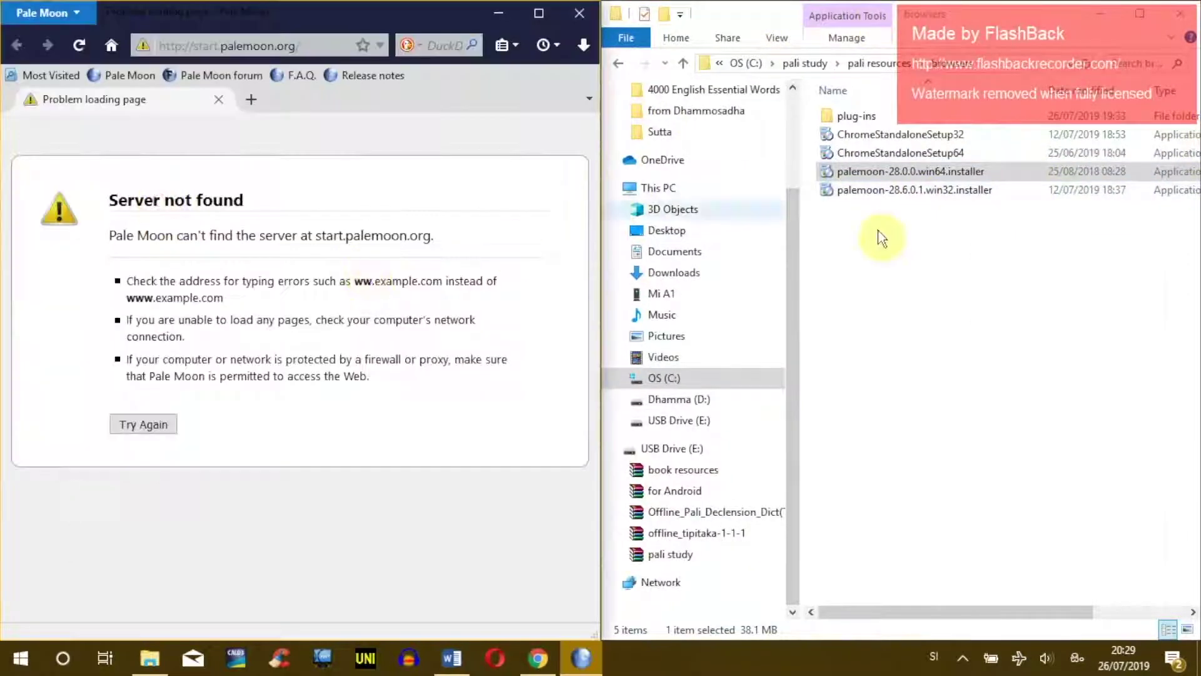
- Open the plug-ins folder and install the Australium add-on from australium-4-4-0-pm.xpi in Pale Moon
click(912, 317)
click(481, 148)
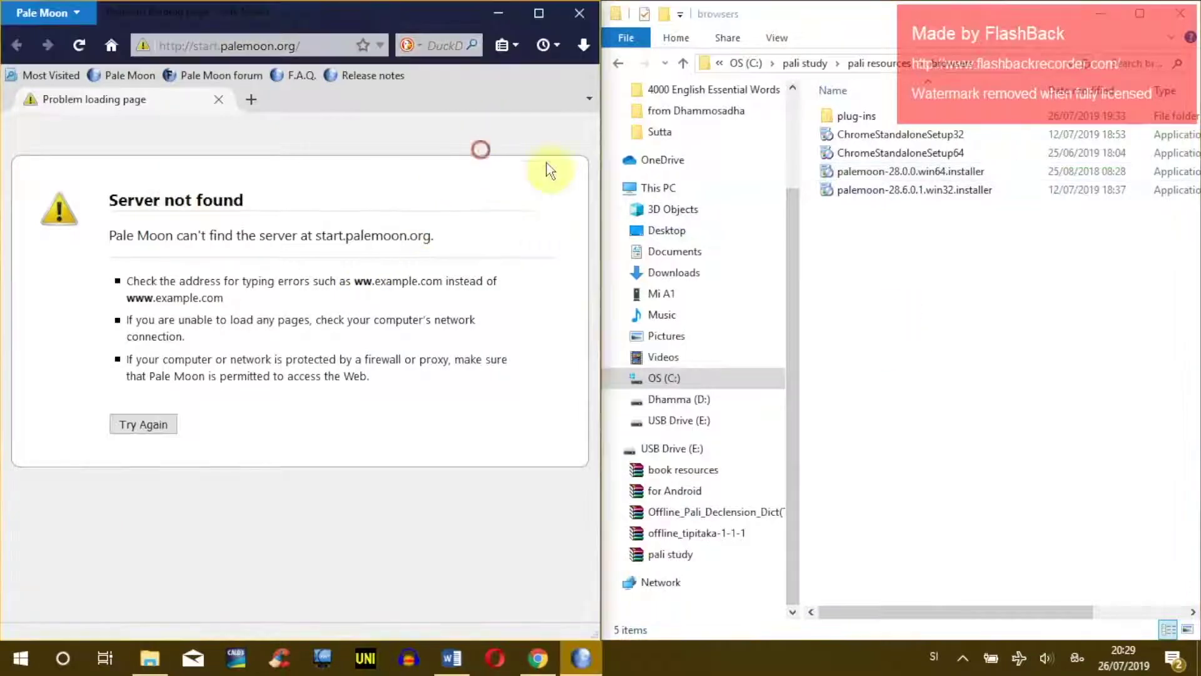
click(933, 289)
click(857, 118)
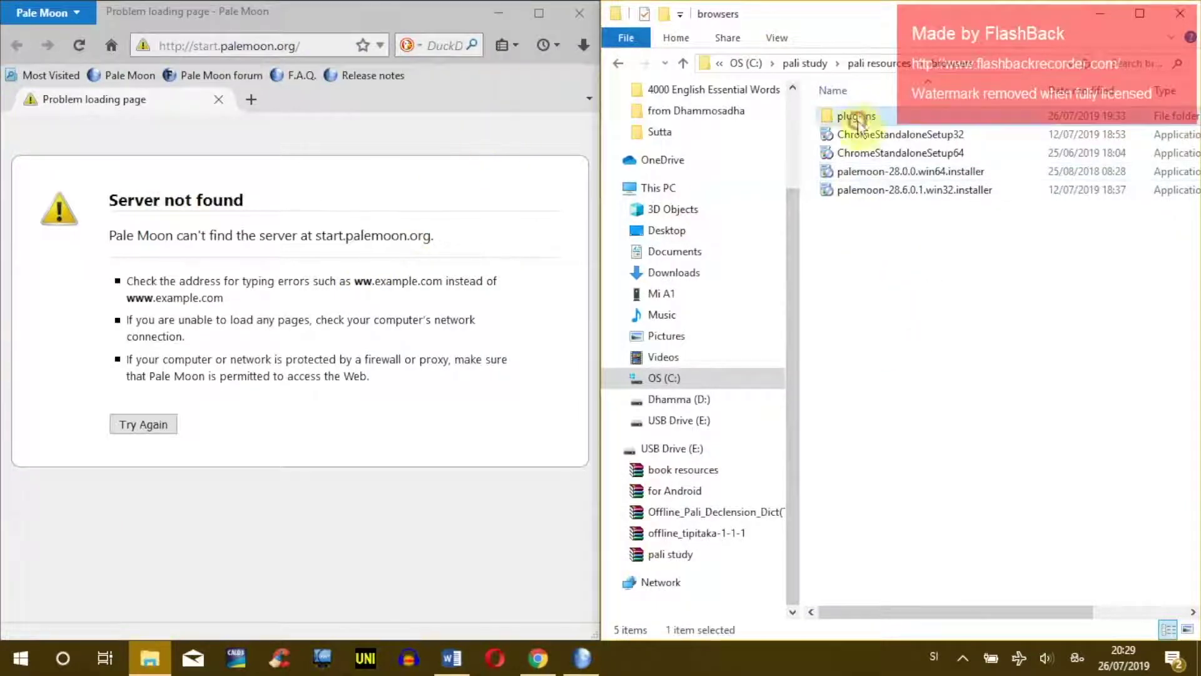
double_click(870, 115)
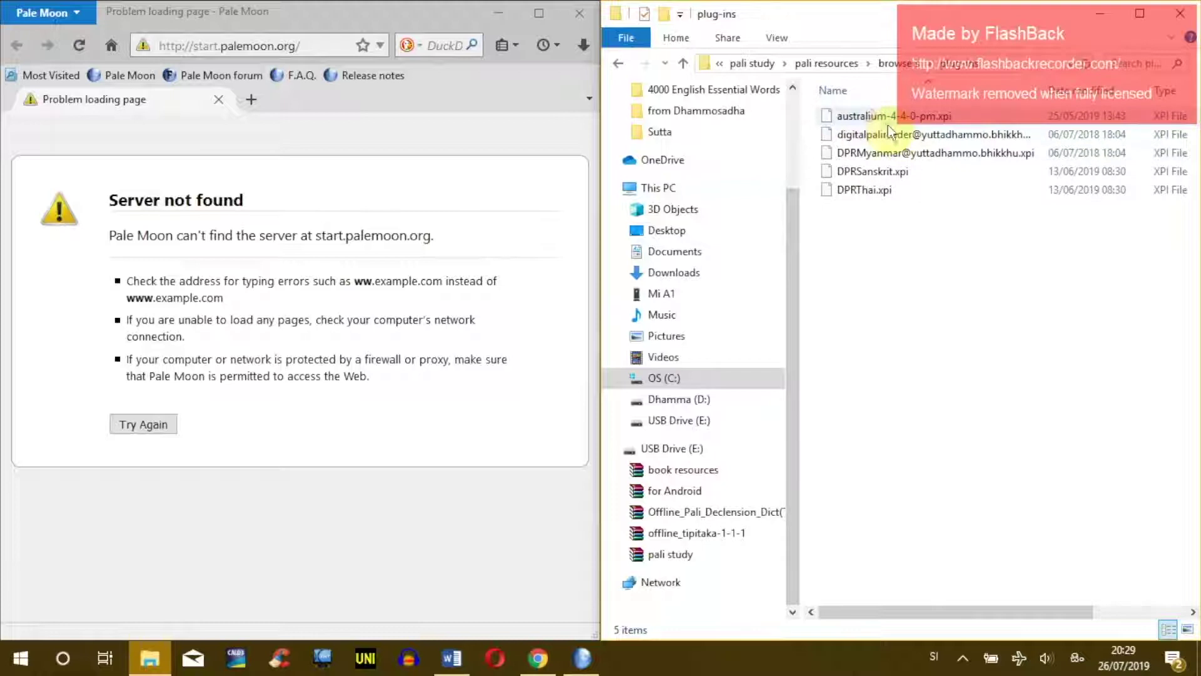
mouse_move(890, 260)
mouse_down()
mouse_move(813, 110)
mouse_move(877, 247)
mouse_up()
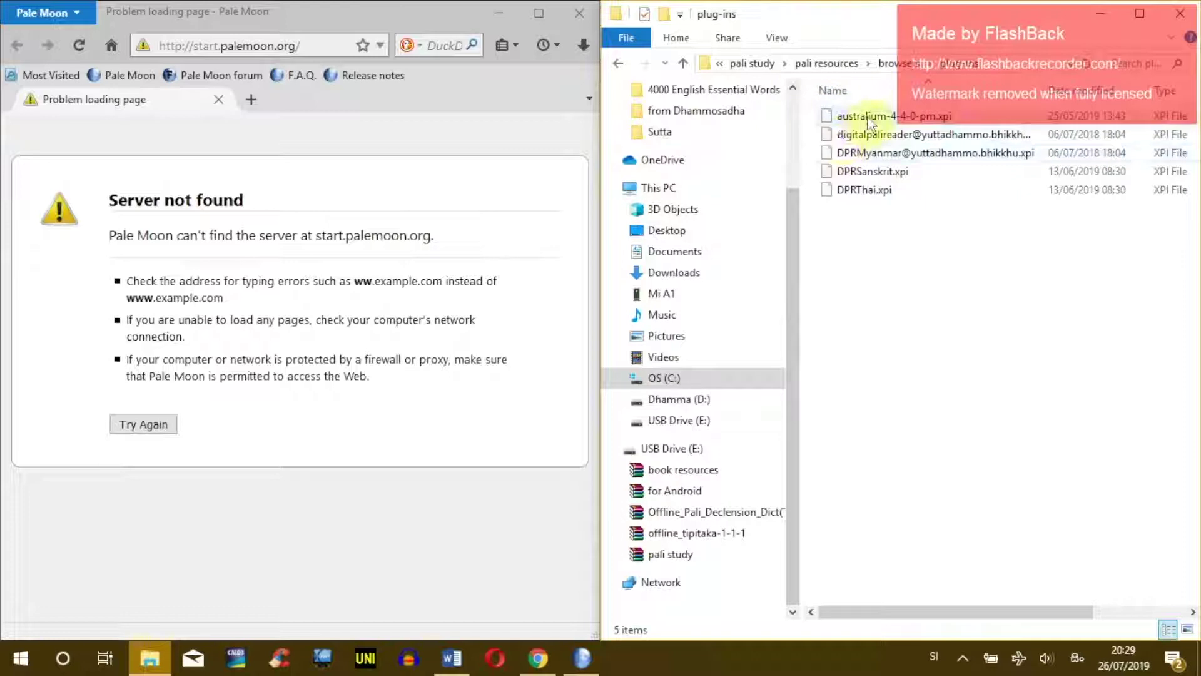
drag(870, 121, 349, 186)
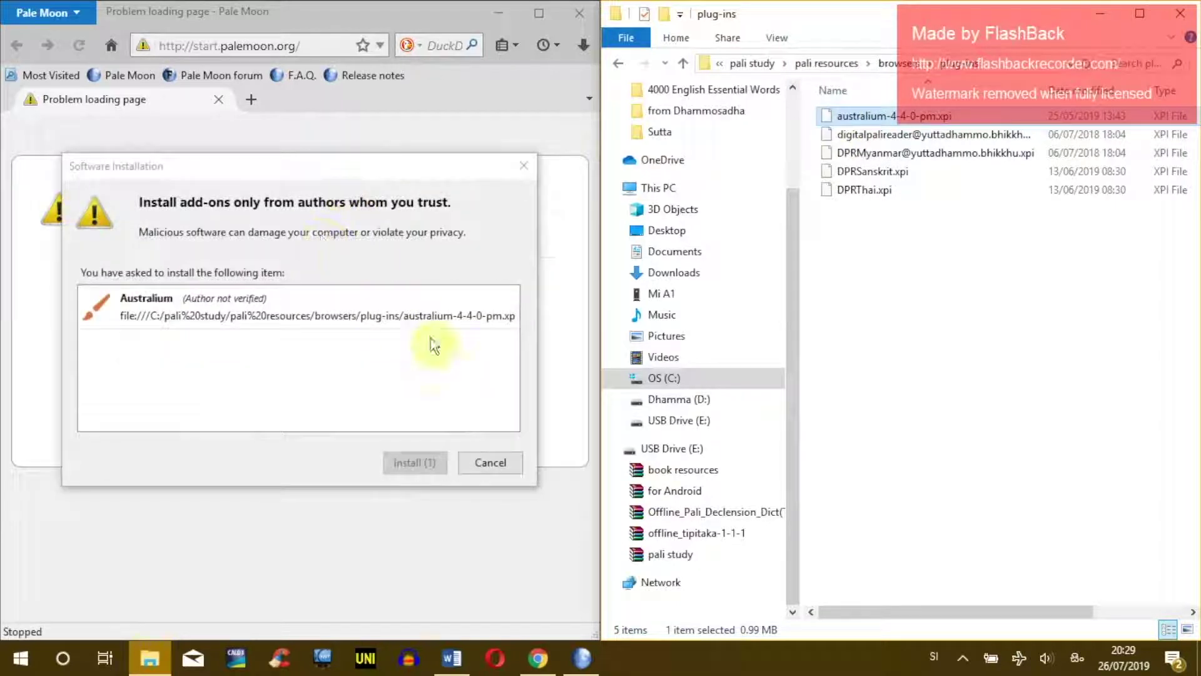
click(426, 467)
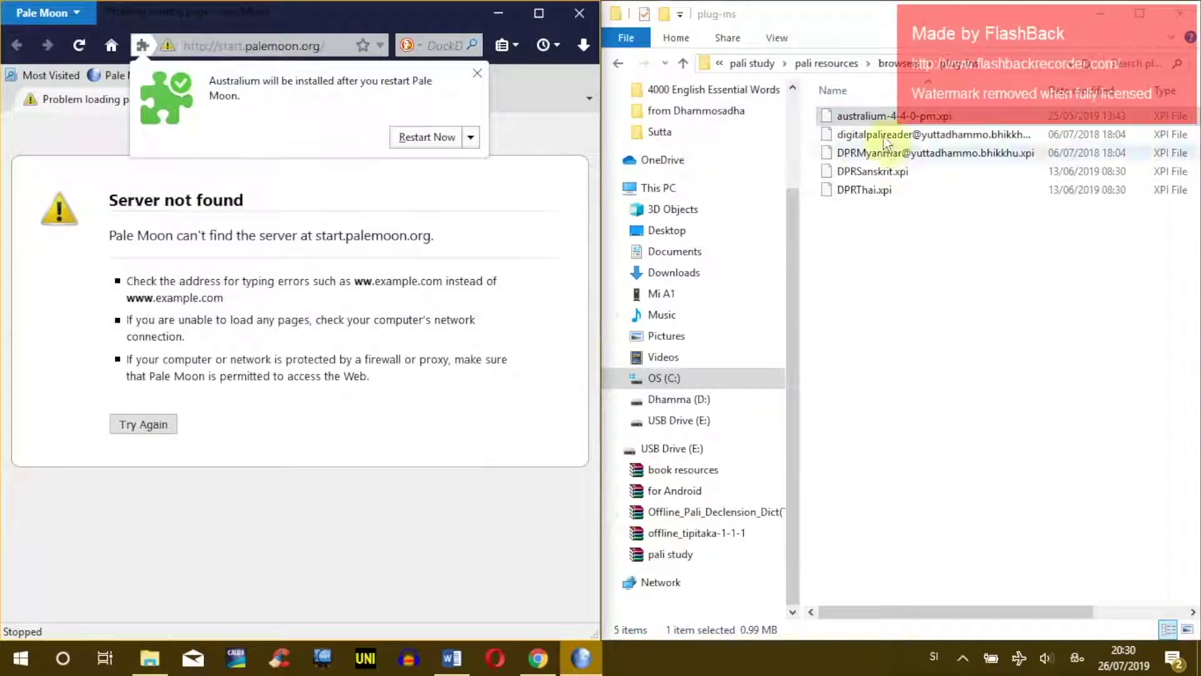
- Install the Digital Pali Reader add-on and the Digital Pali Reader Myanmar Tipitaka Plugin in Pale Moon from the plug-ins folder
drag(885, 141, 403, 301)
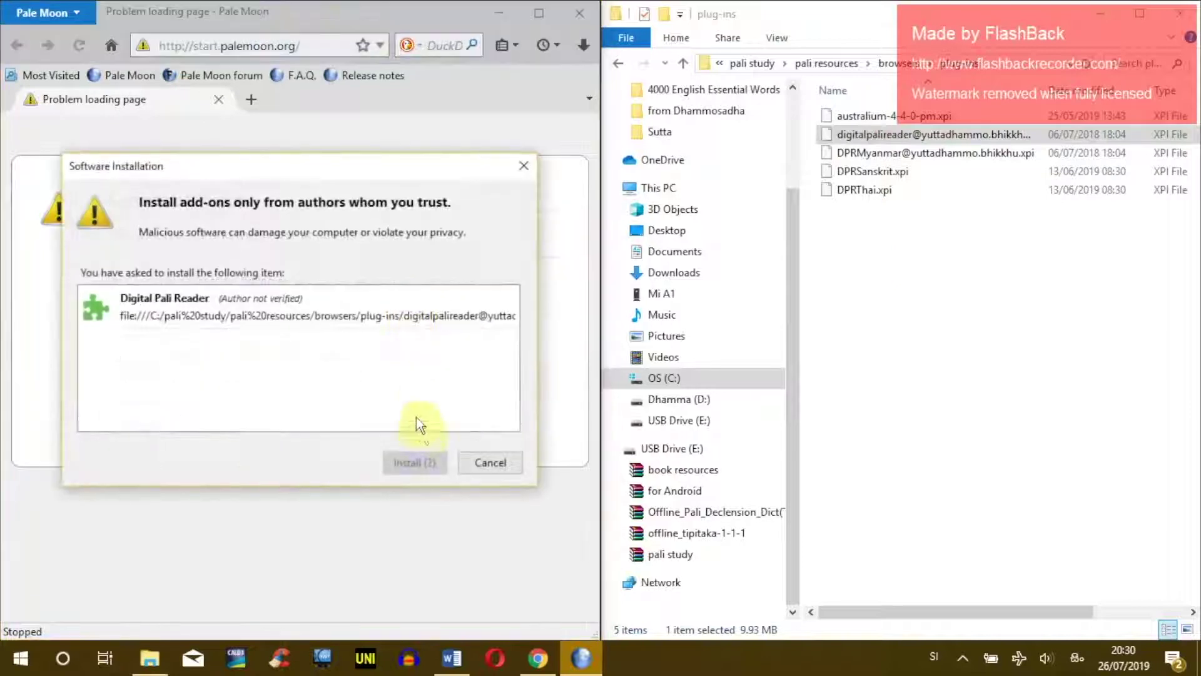
click(414, 463)
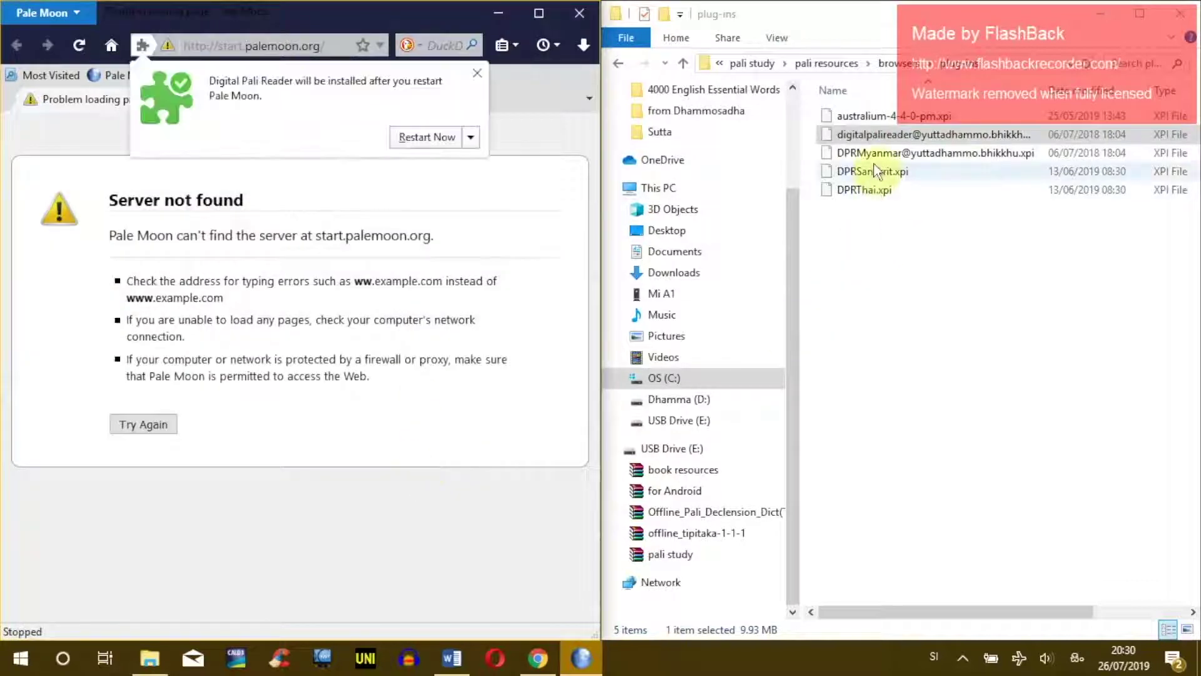
drag(875, 152, 385, 334)
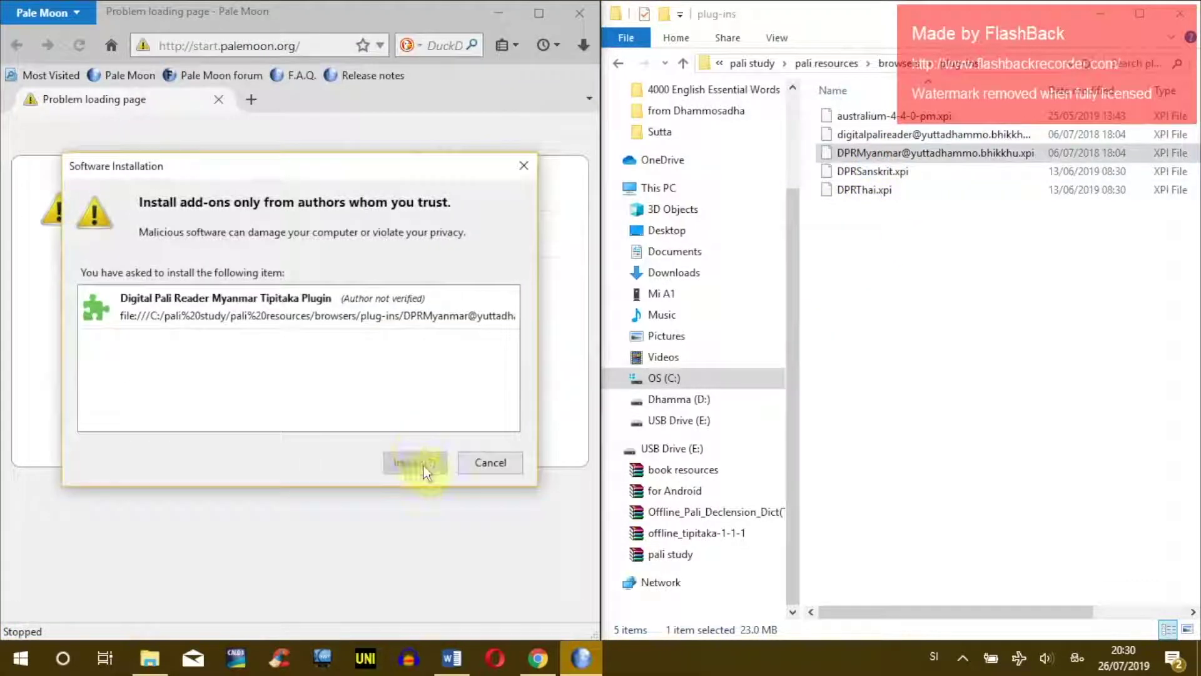
click(419, 463)
- Install DPRSanskrit.xpi and DPRThai.xpi in Pale Moon, and restart the browser to finish the add-on installation
drag(869, 171, 462, 304)
click(416, 462)
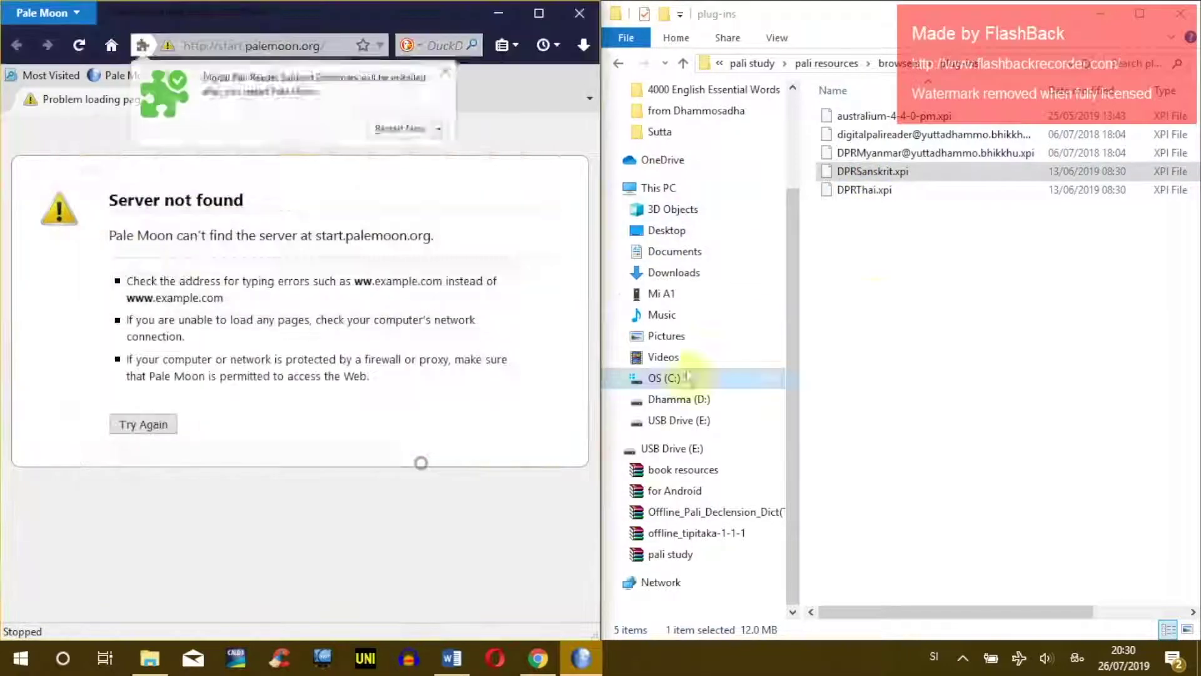
drag(906, 191, 389, 379)
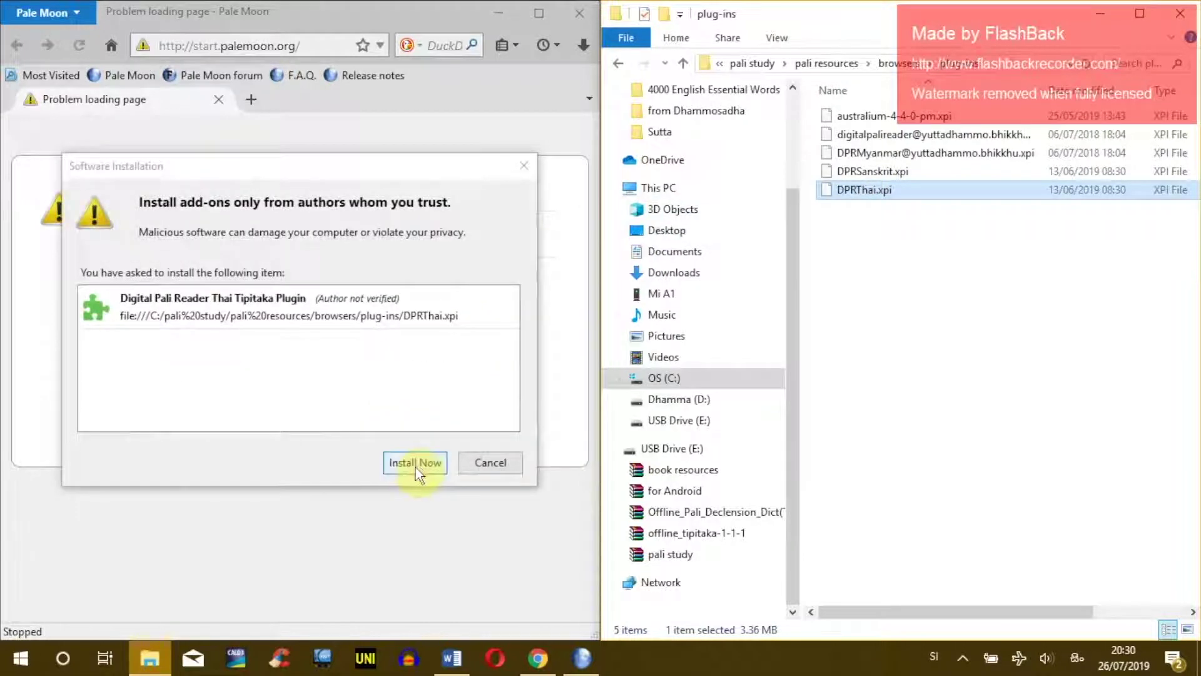
click(416, 463)
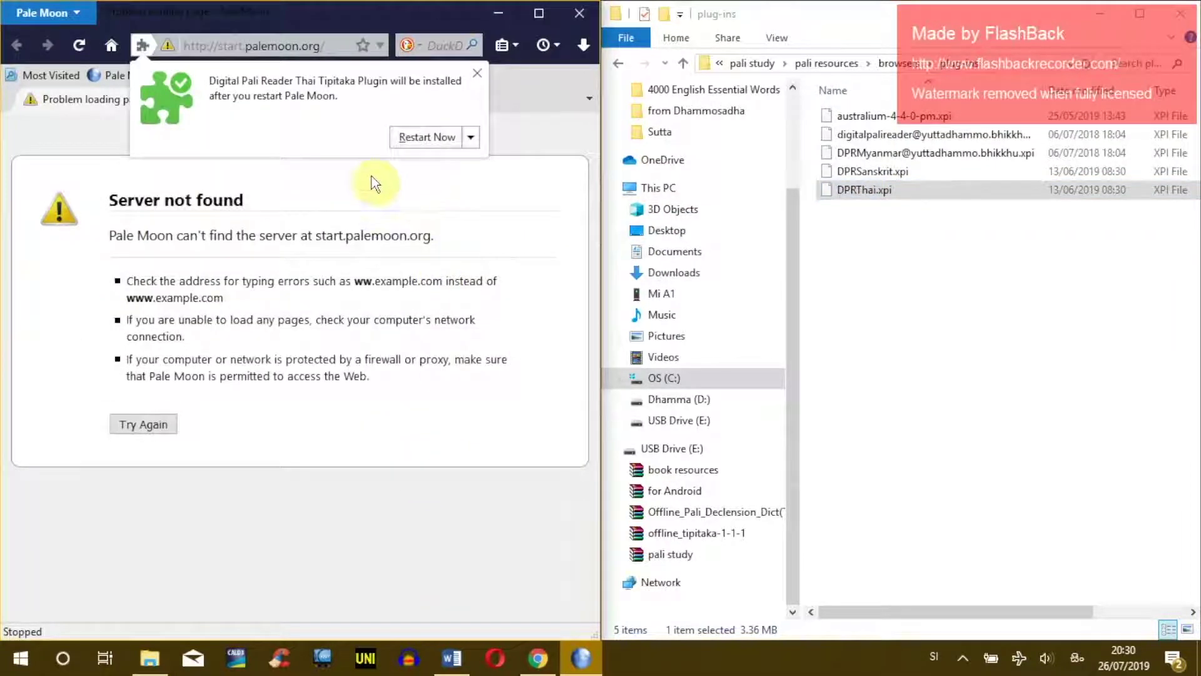
click(416, 135)
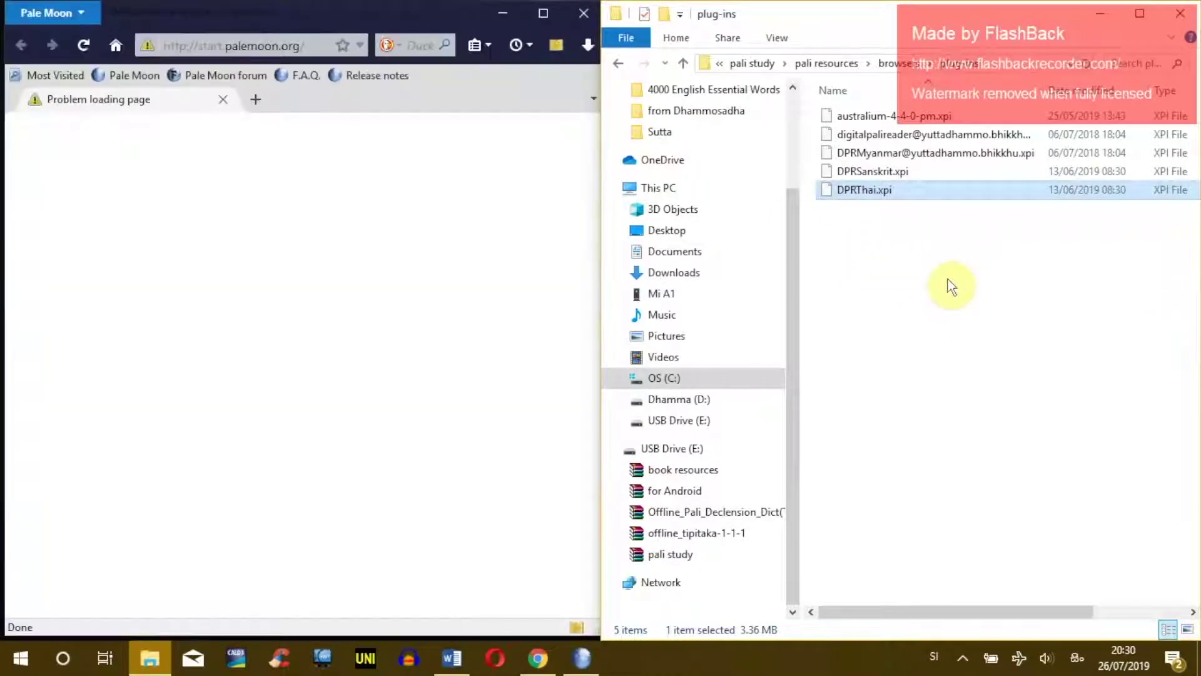
- Return from plug-ins to the browsers folder, minimize the folder window, and maximize Pale Moon
click(928, 280)
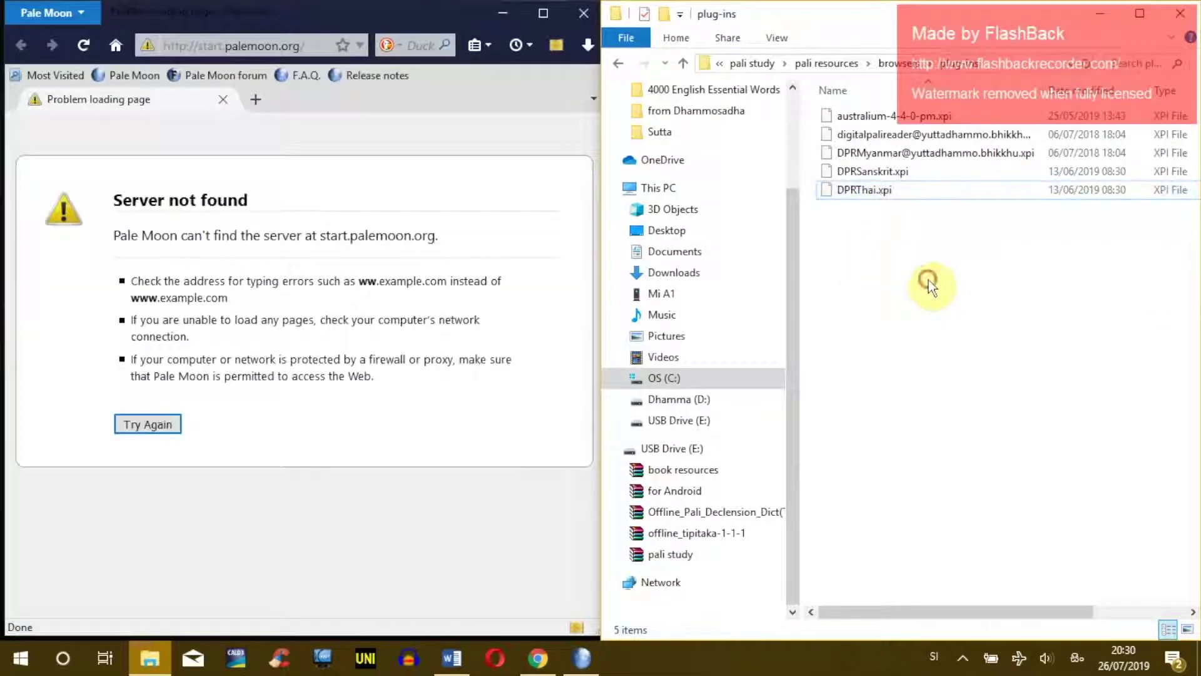
click(618, 63)
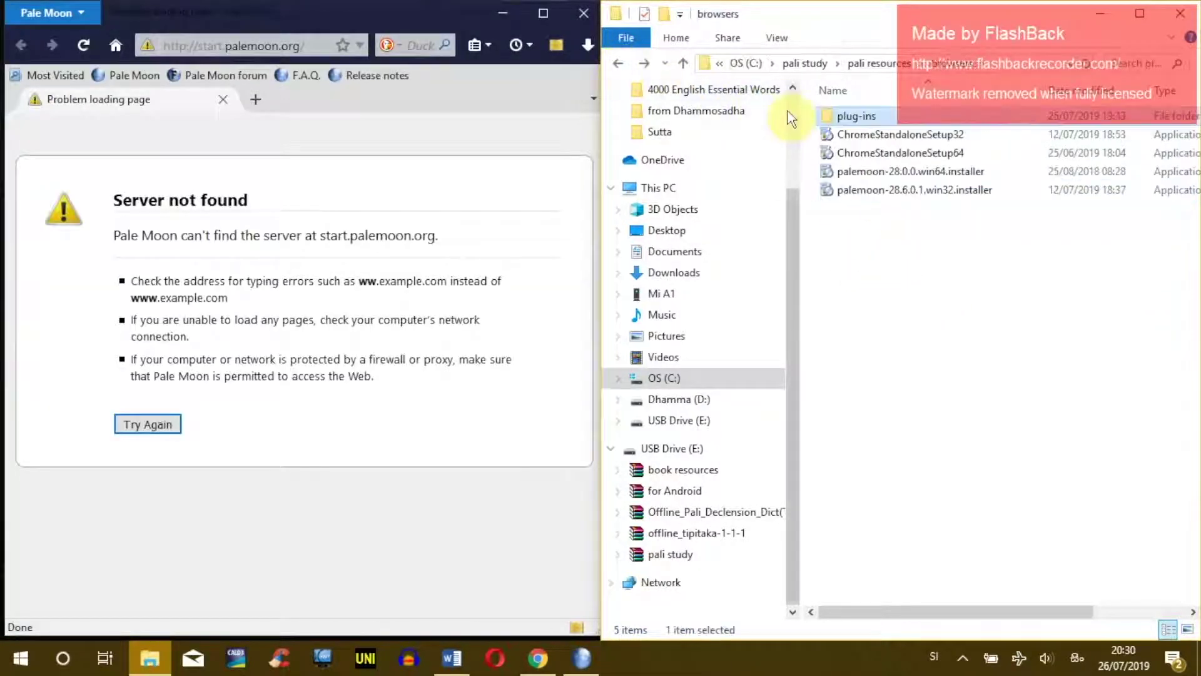
click(1100, 13)
click(543, 13)
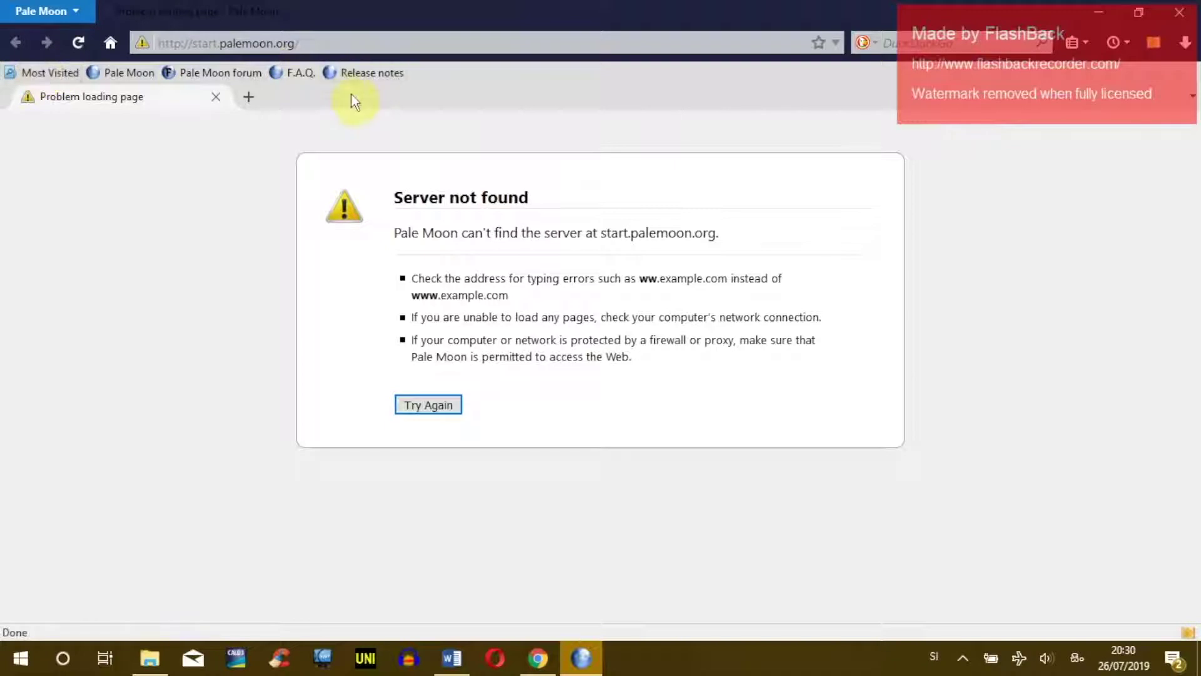
- Hide the Bookmarks Toolbar and customize the navigation toolbar so the Digital Pali Reader button sits between the address bar and search box
right_click(421, 102)
click(465, 153)
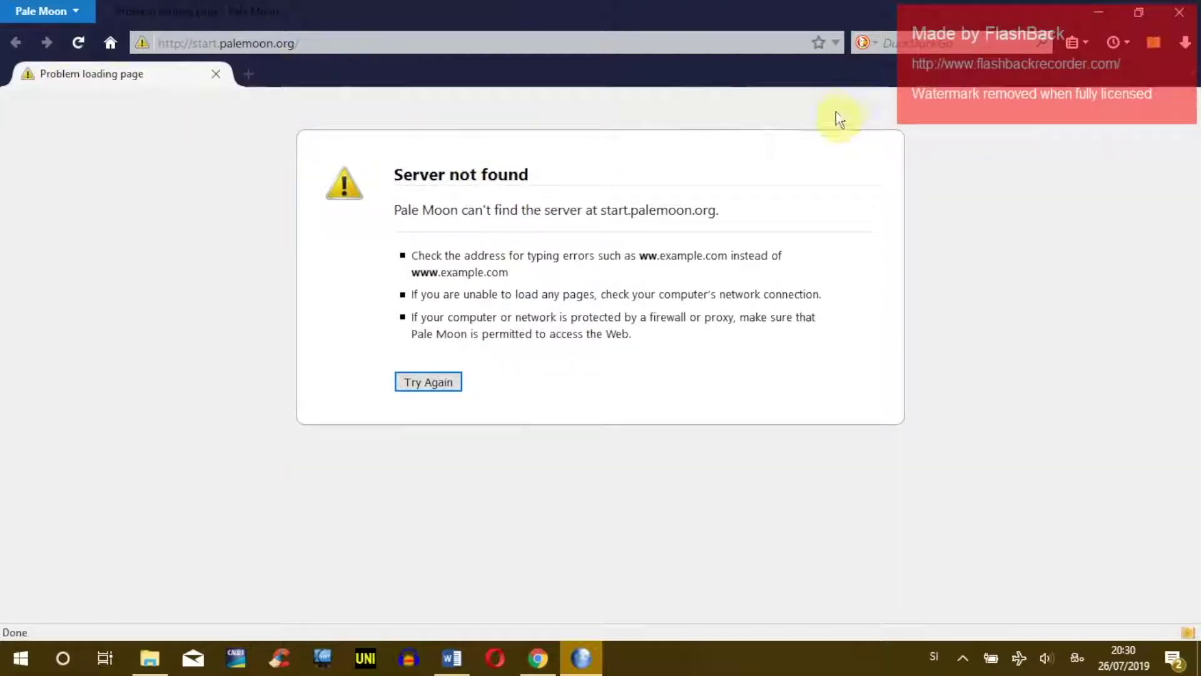
right_click(938, 82)
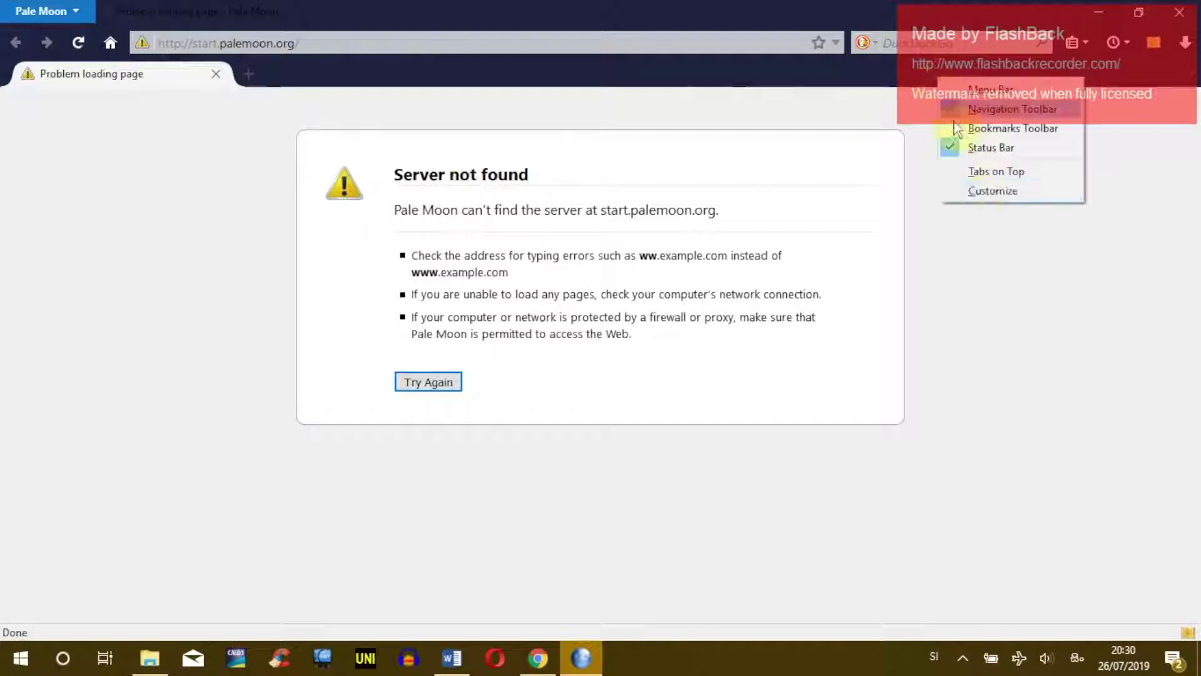
click(982, 194)
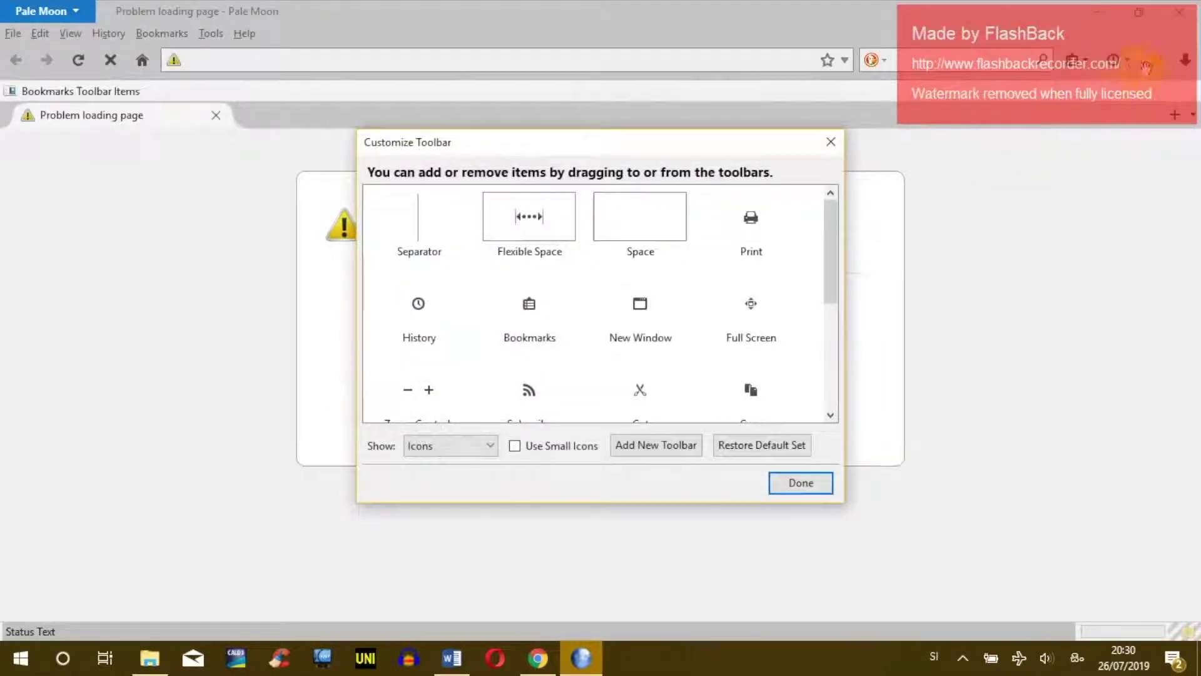
click(1158, 61)
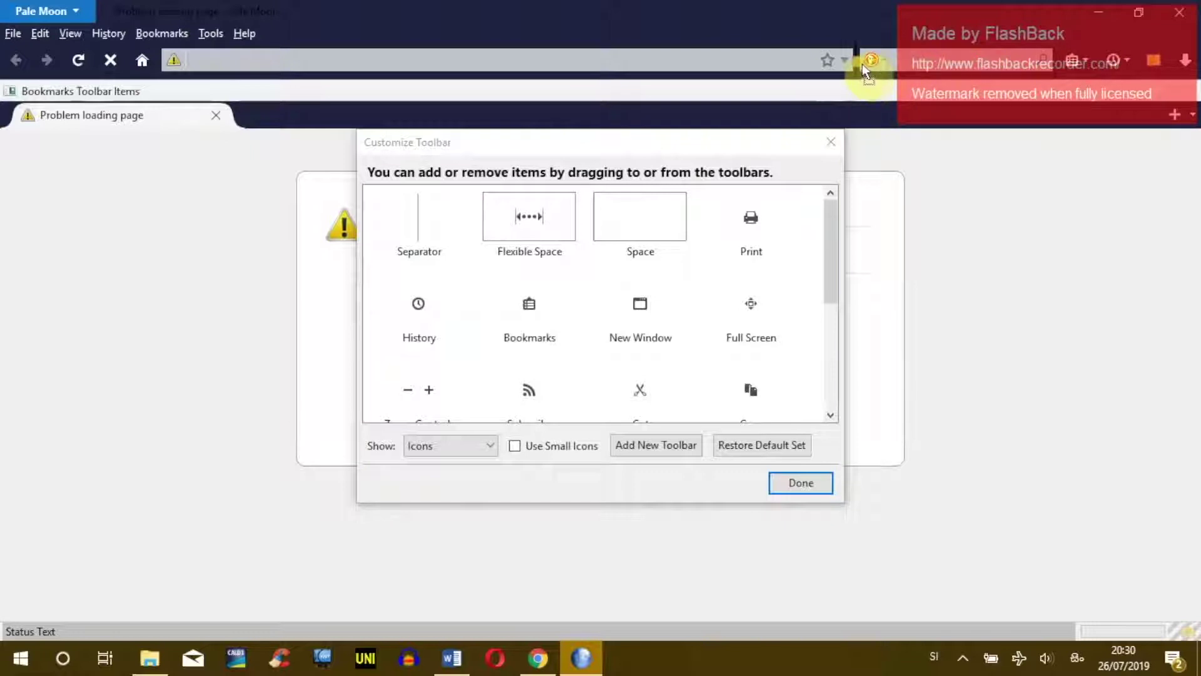
drag(861, 58, 901, 59)
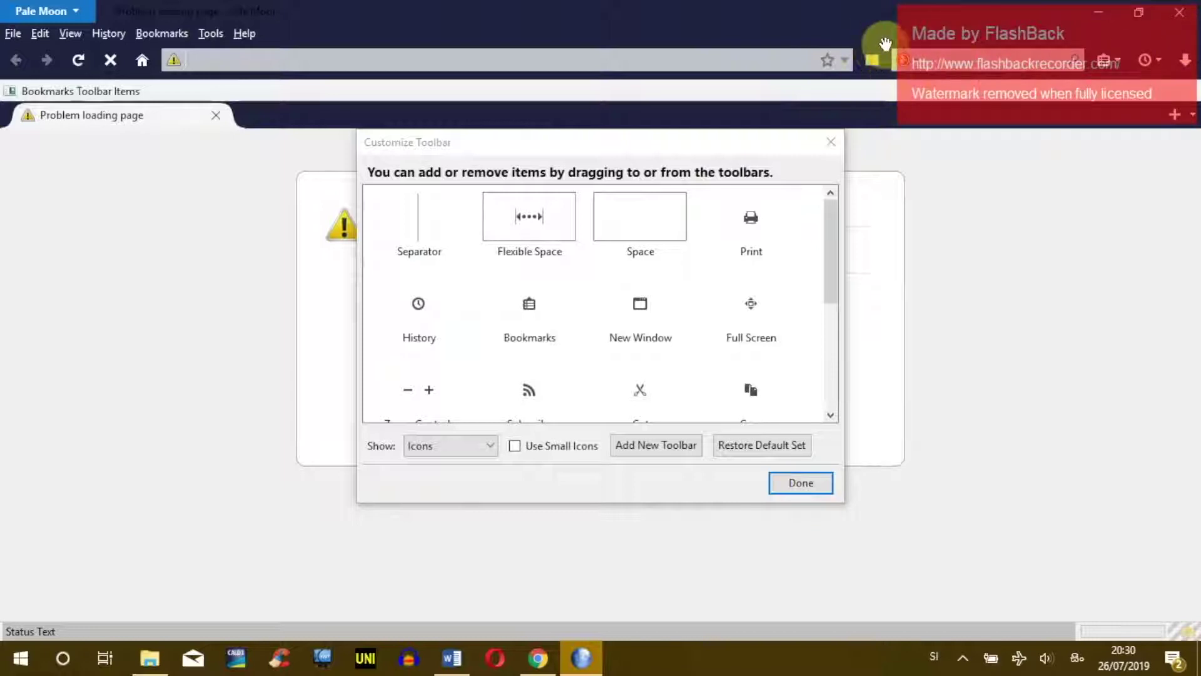
click(801, 483)
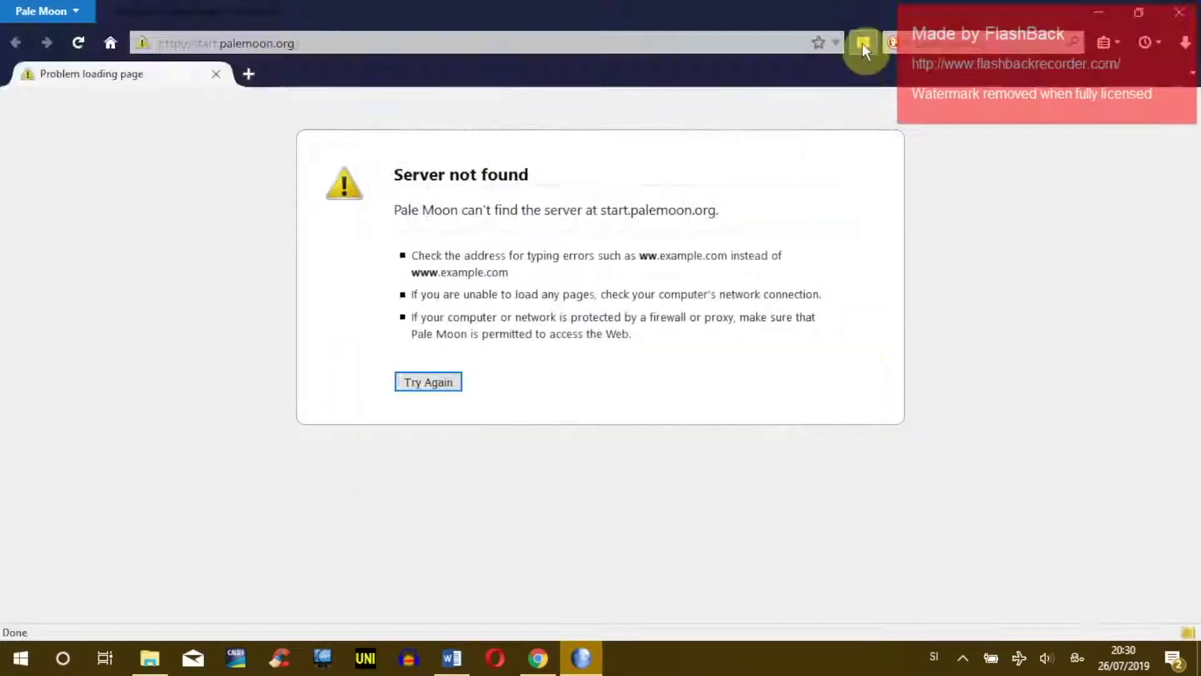
- Launch Digital Pali Reader in Pale Moon and close the Problem loading page tab
click(862, 42)
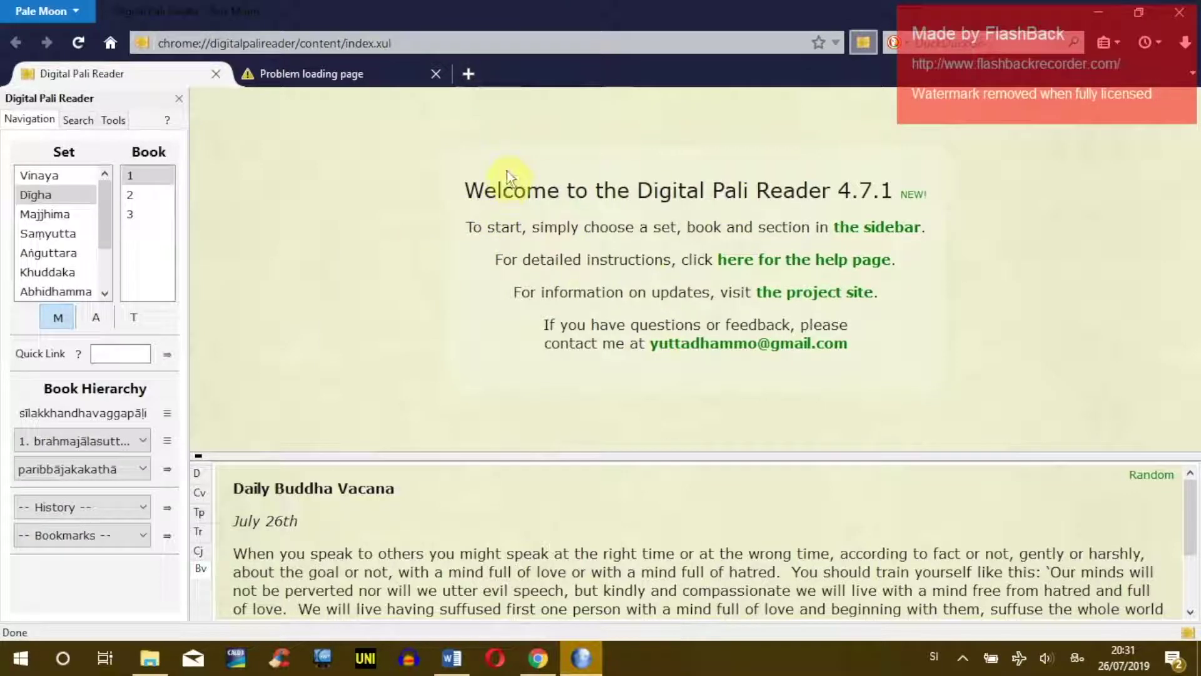
click(436, 75)
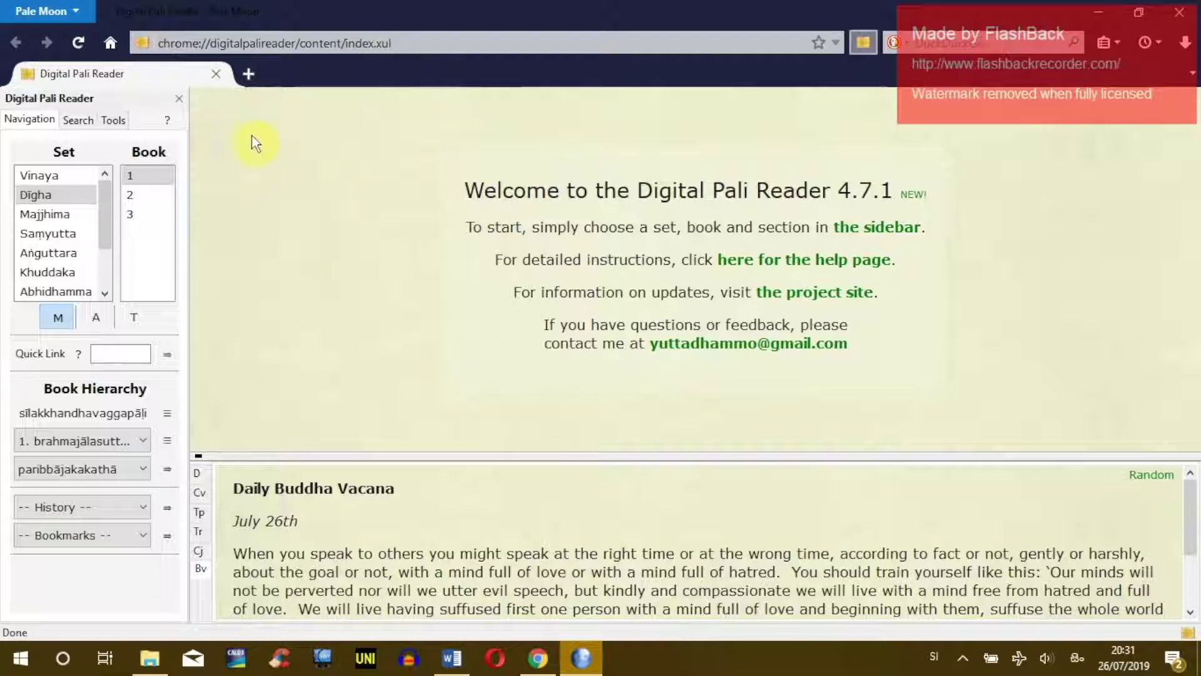
- Set the Pale Moon home page to the current Digital Pali Reader page, chrome://digitalpalireader/content/index.xul, in the browser preferences
key(alt)
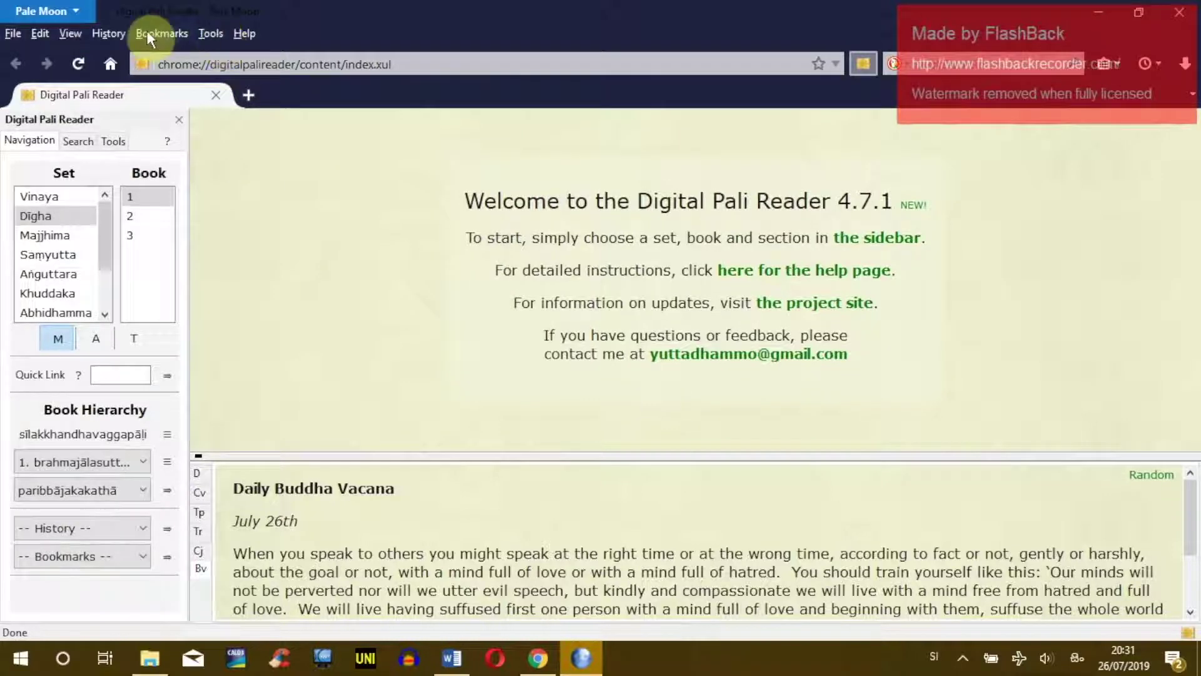
key(alt)
key(alt)
key(alt)
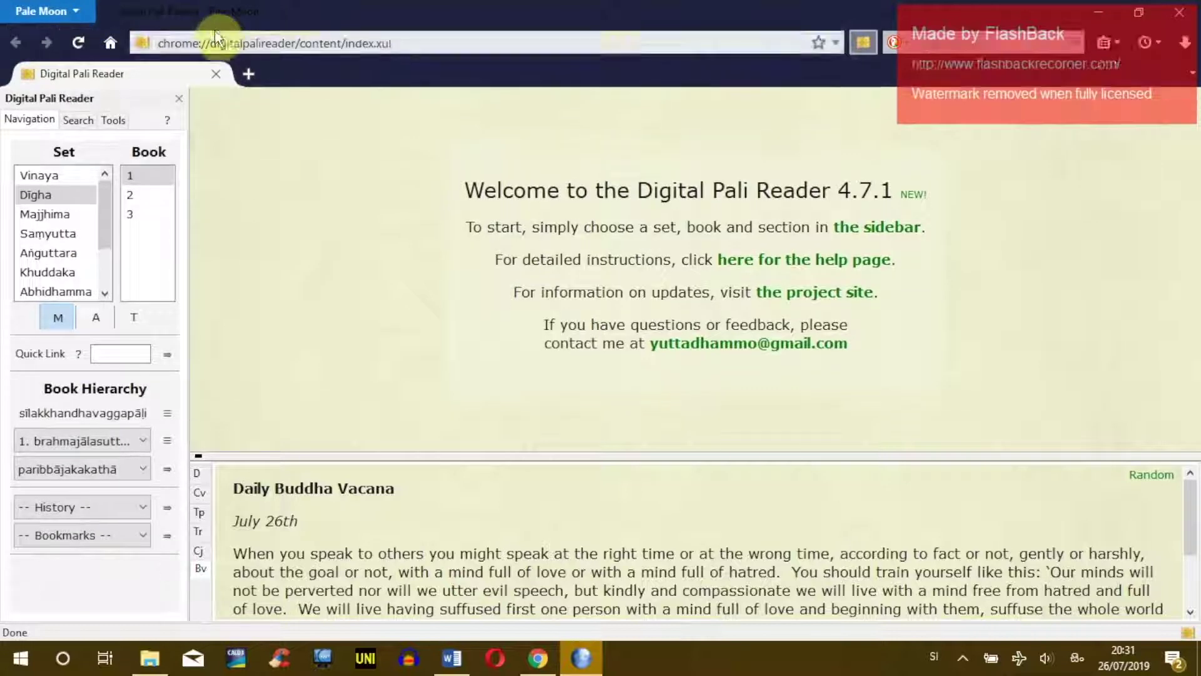
key(alt)
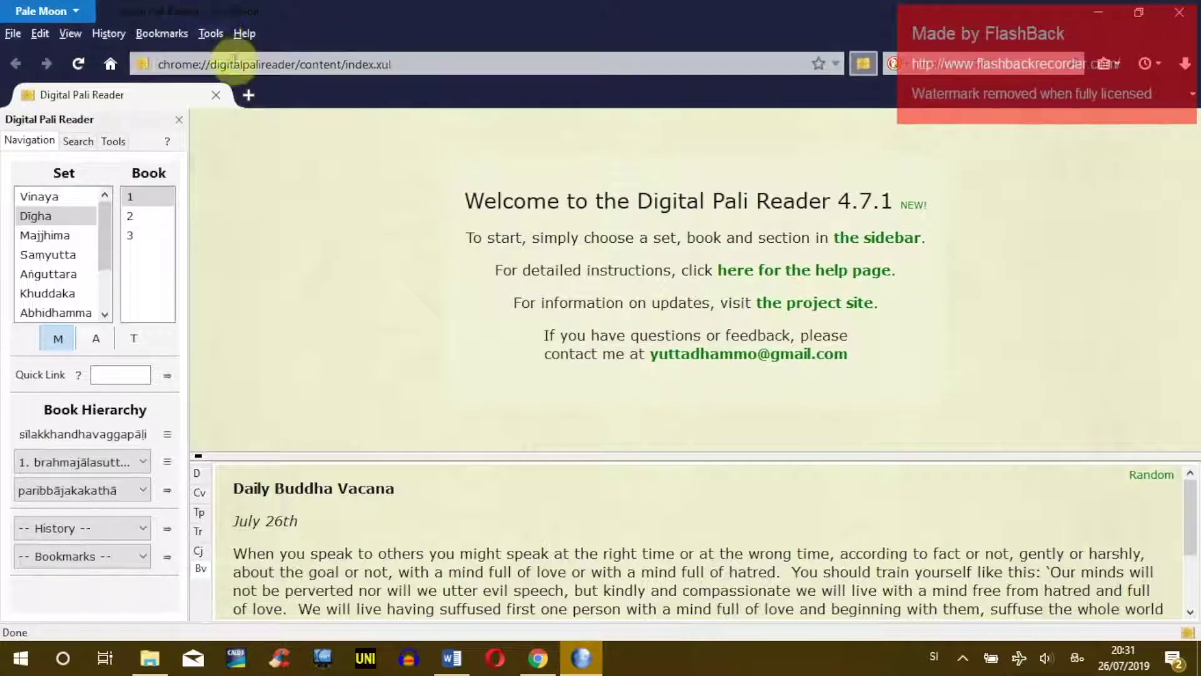
click(211, 34)
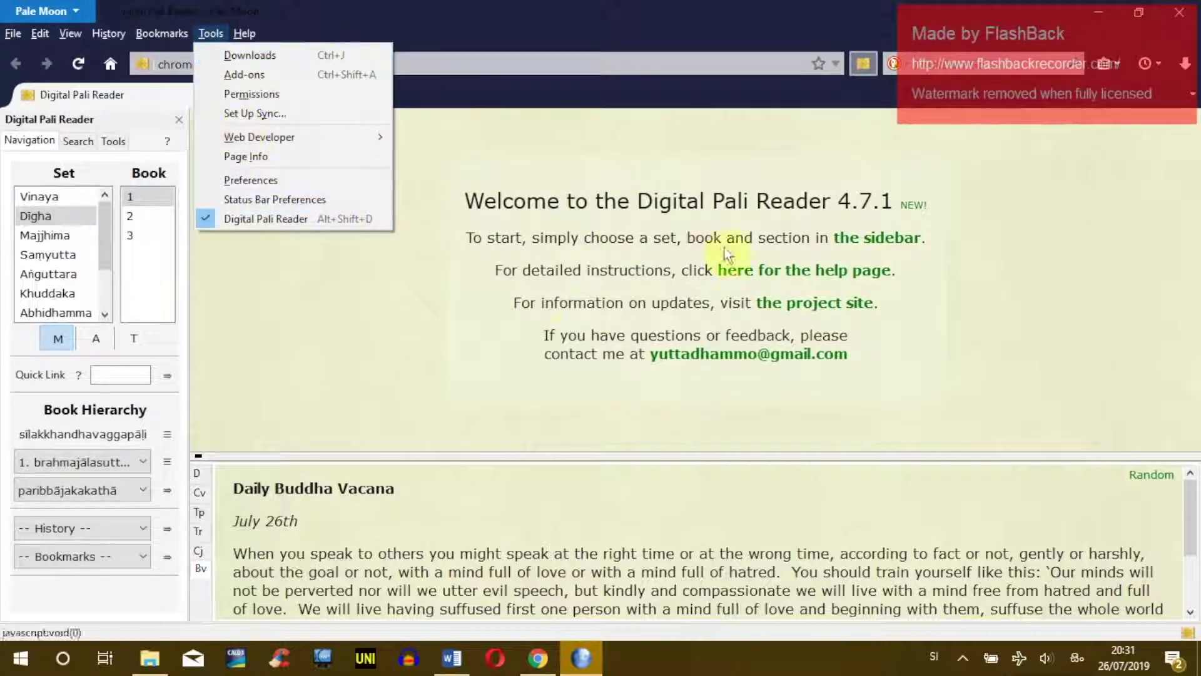
click(250, 180)
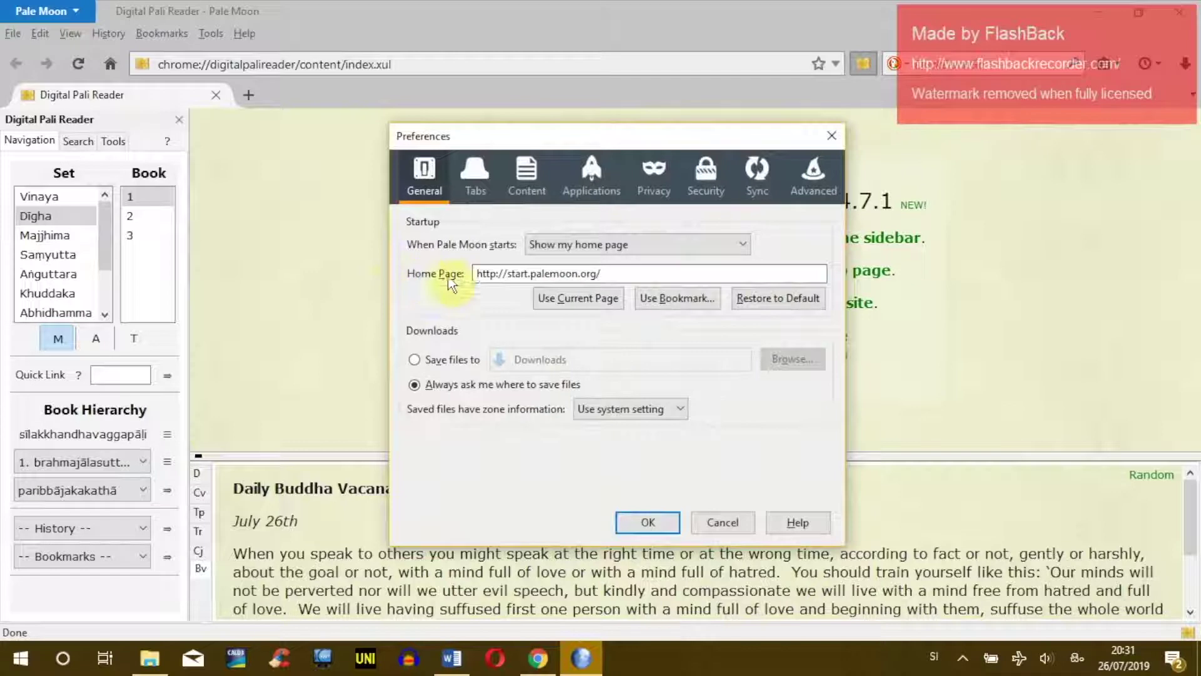
click(562, 298)
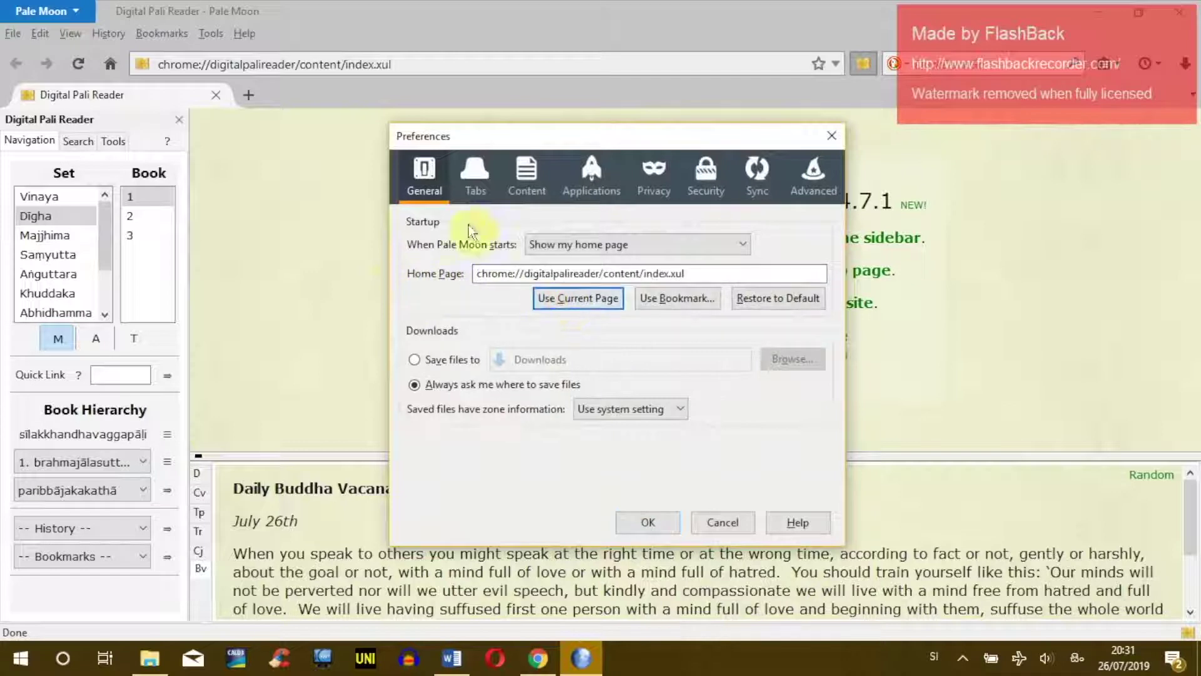
click(560, 300)
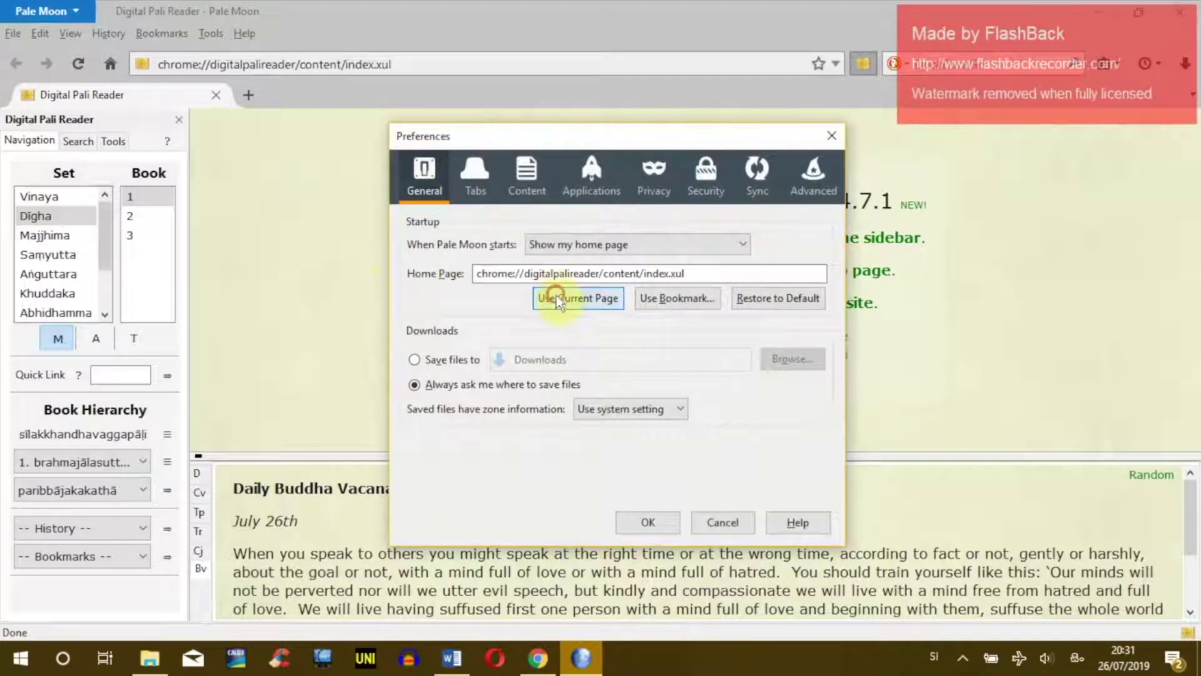
click(646, 529)
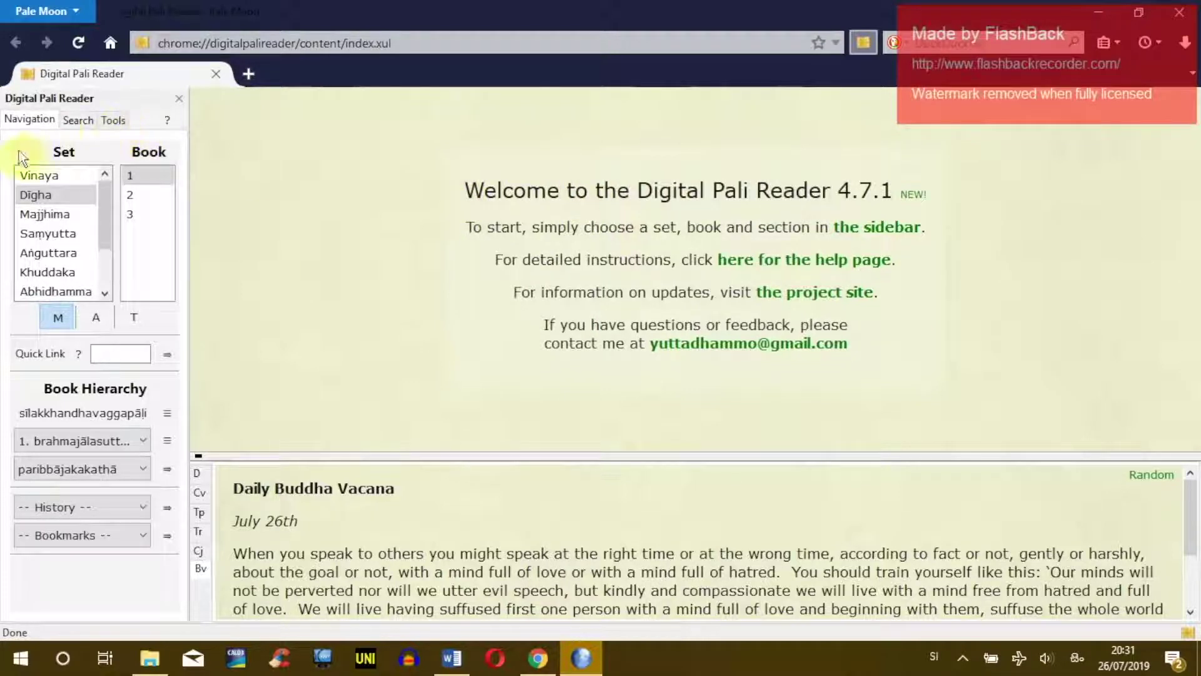
- Open the Digital Pali Reader preferences and place the dialog beside the File Explorer window showing the pali resources folder
click(111, 123)
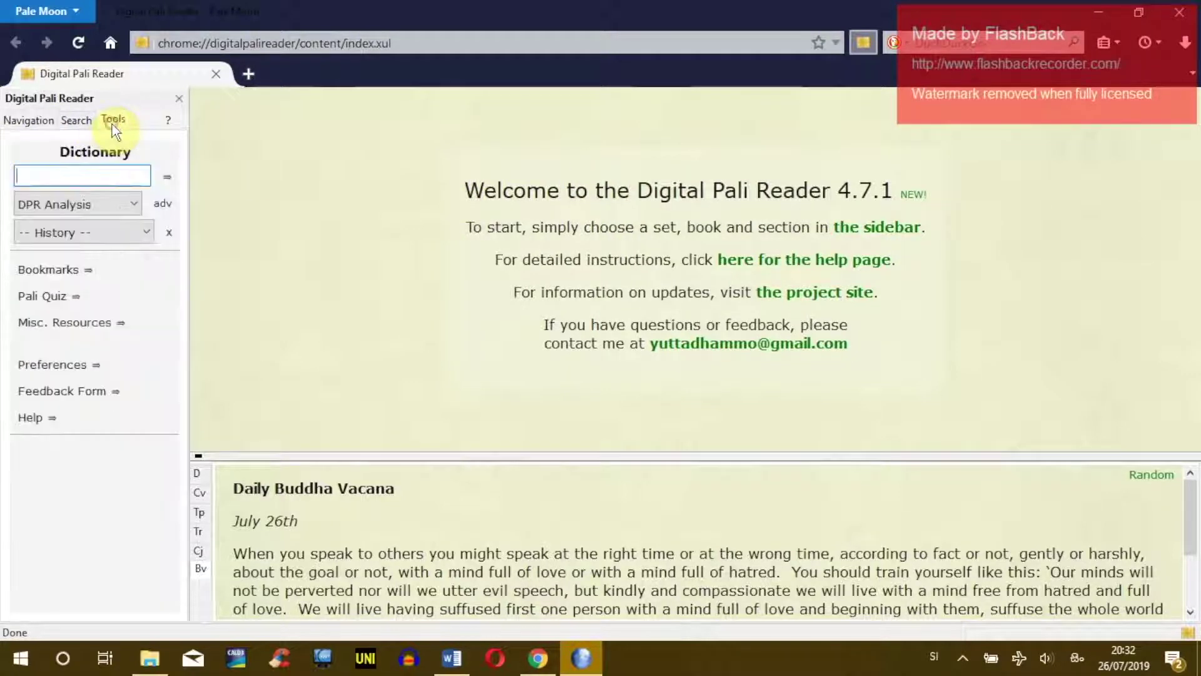
click(68, 366)
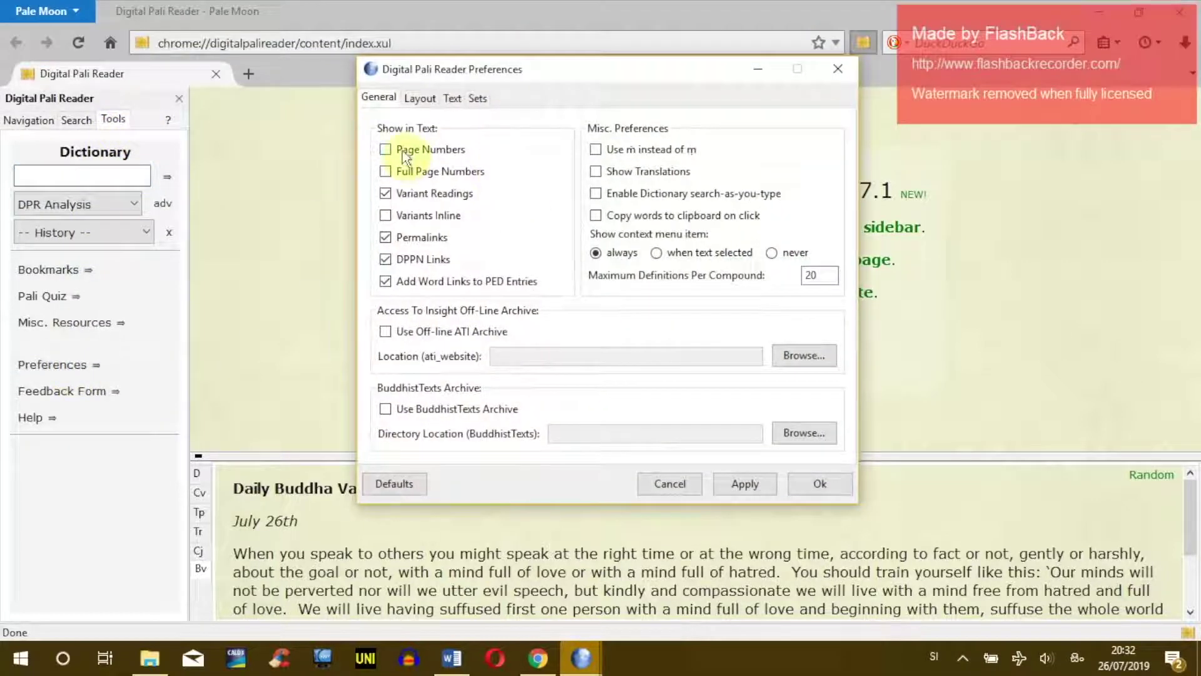
click(168, 654)
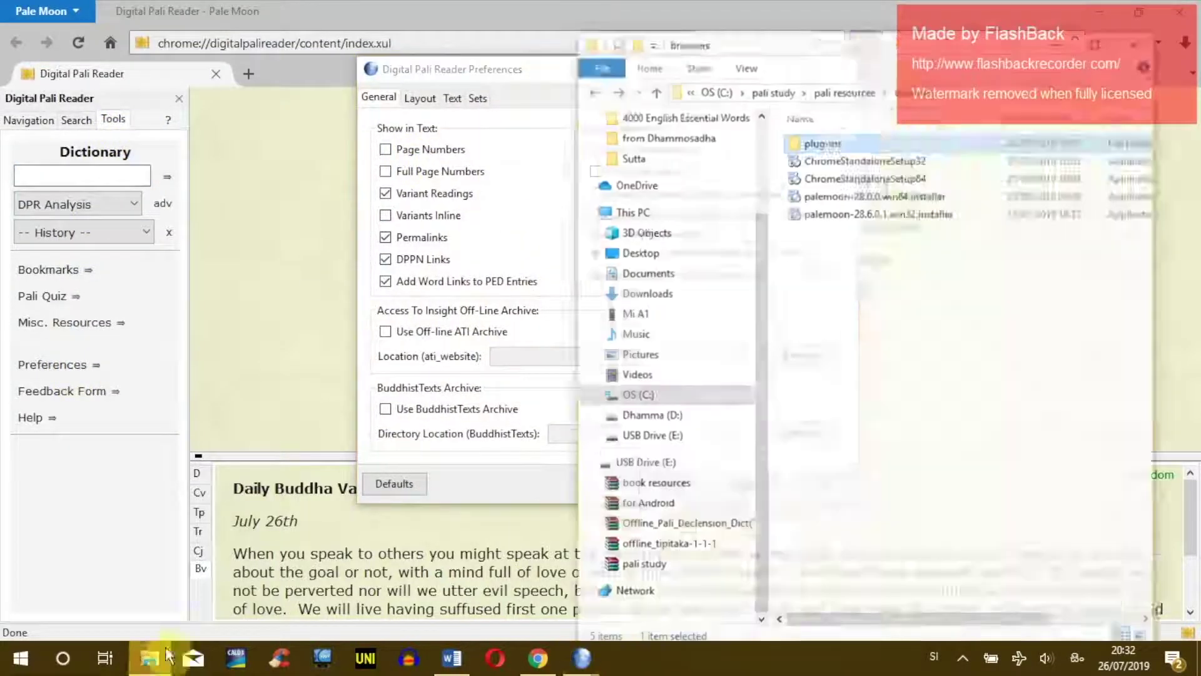
click(998, 325)
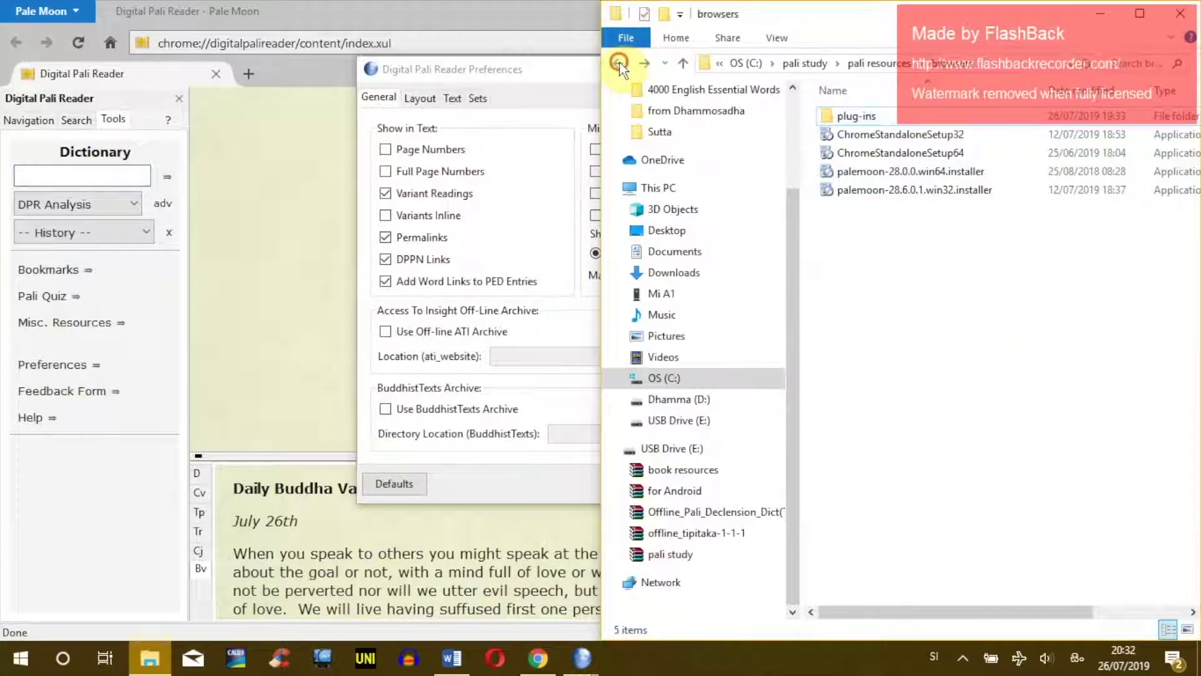
click(619, 62)
click(857, 174)
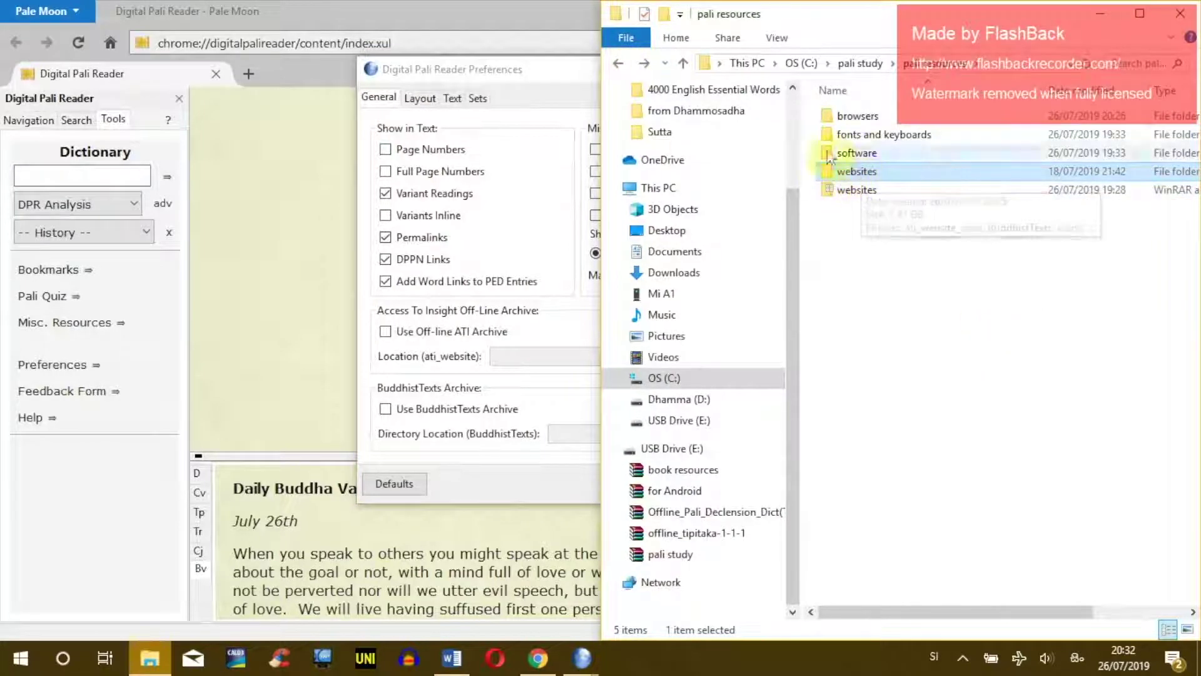
click(539, 70)
drag(644, 69, 507, 62)
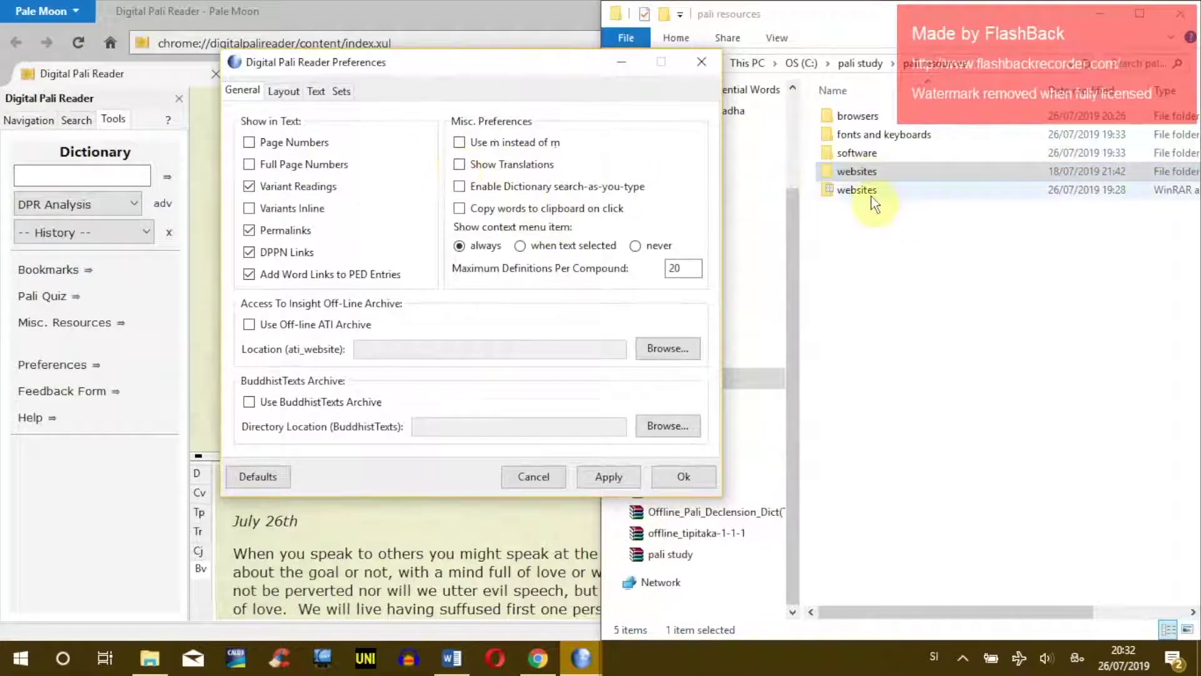
- Delete the websites WinRAR archive from the pali resources folder, keeping the extracted websites folder
double_click(834, 190)
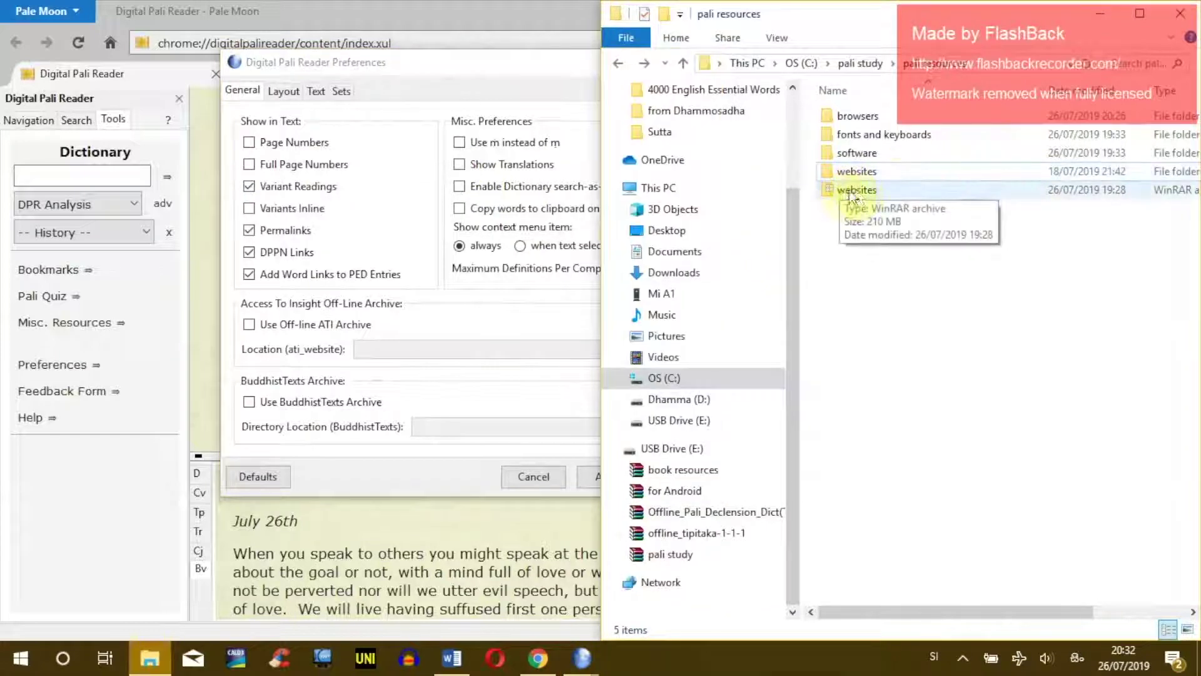
click(854, 195)
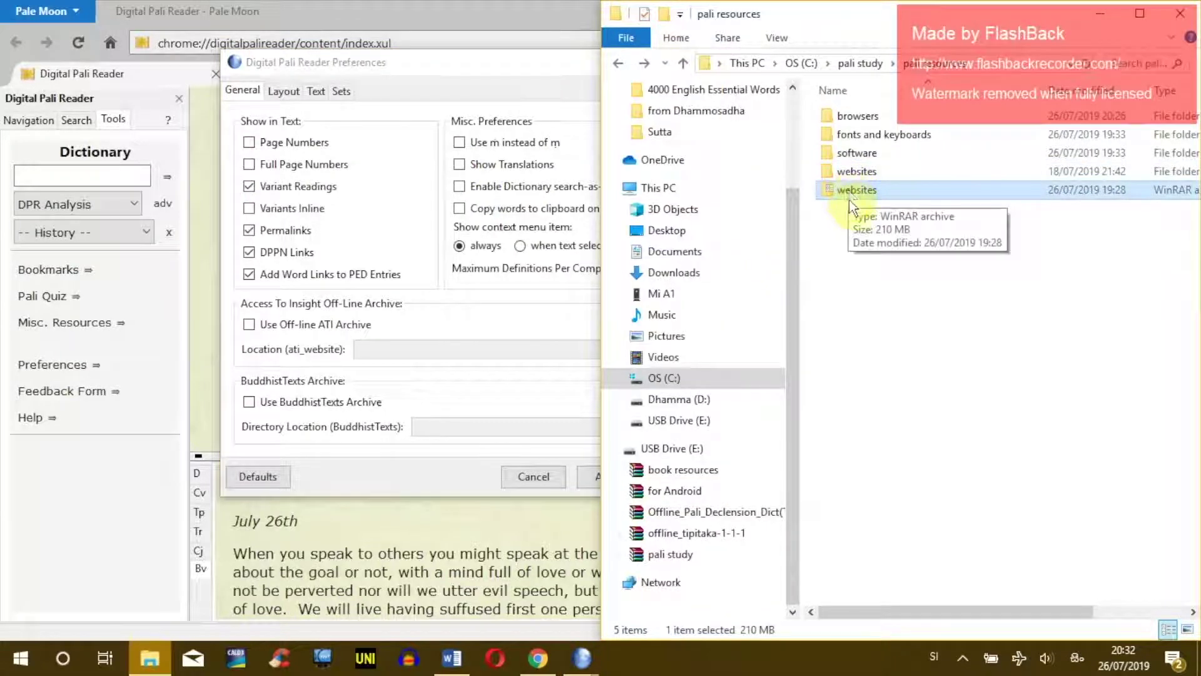
key(Delete)
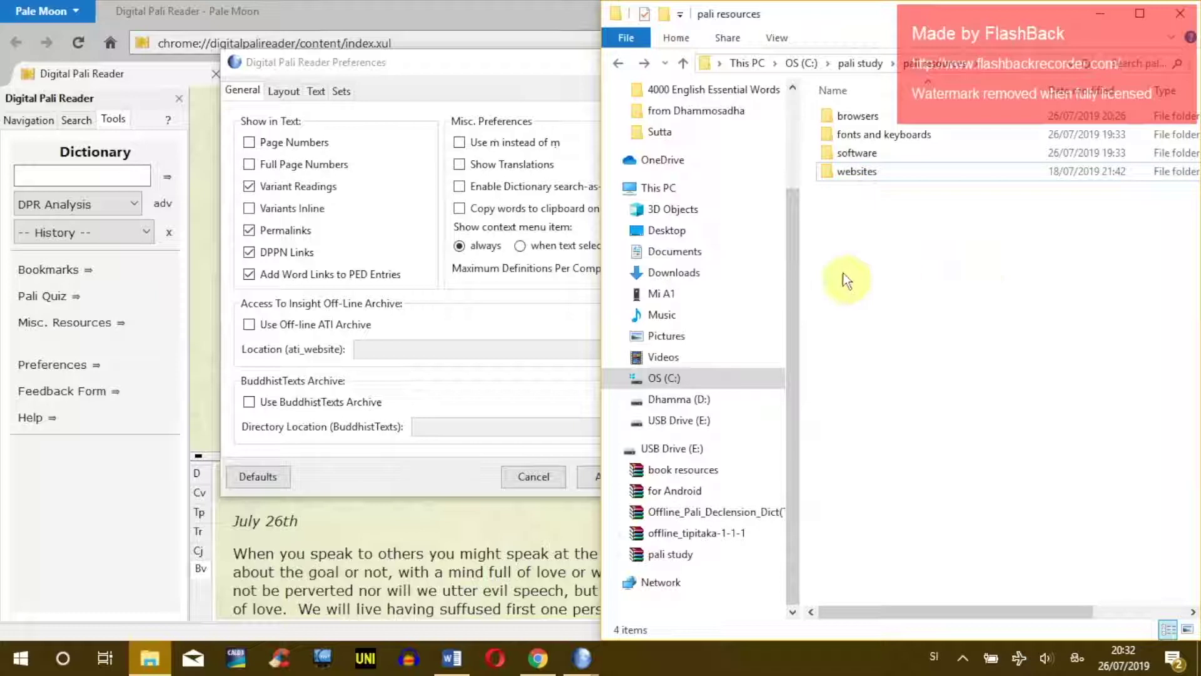
- Enable Page Numbers, Show Translations, Use Off-line ATI Archive and Use BuddhistTexts Archive in the Digital Pali Reader preferences
click(516, 67)
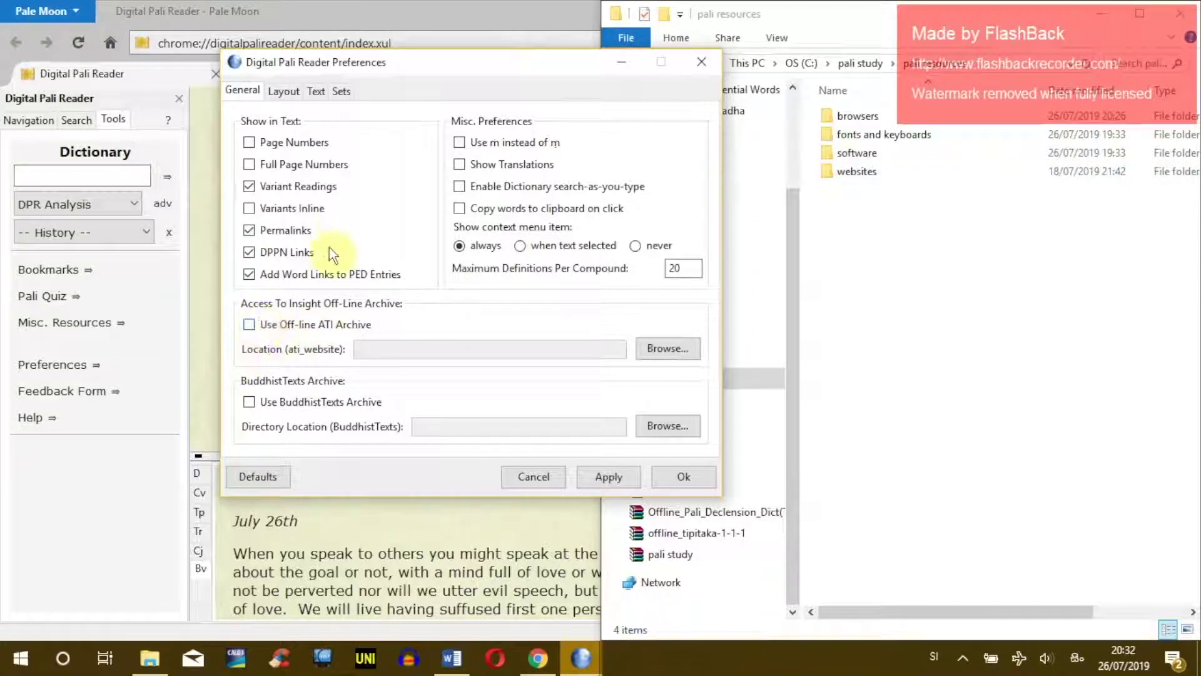
click(459, 165)
click(250, 327)
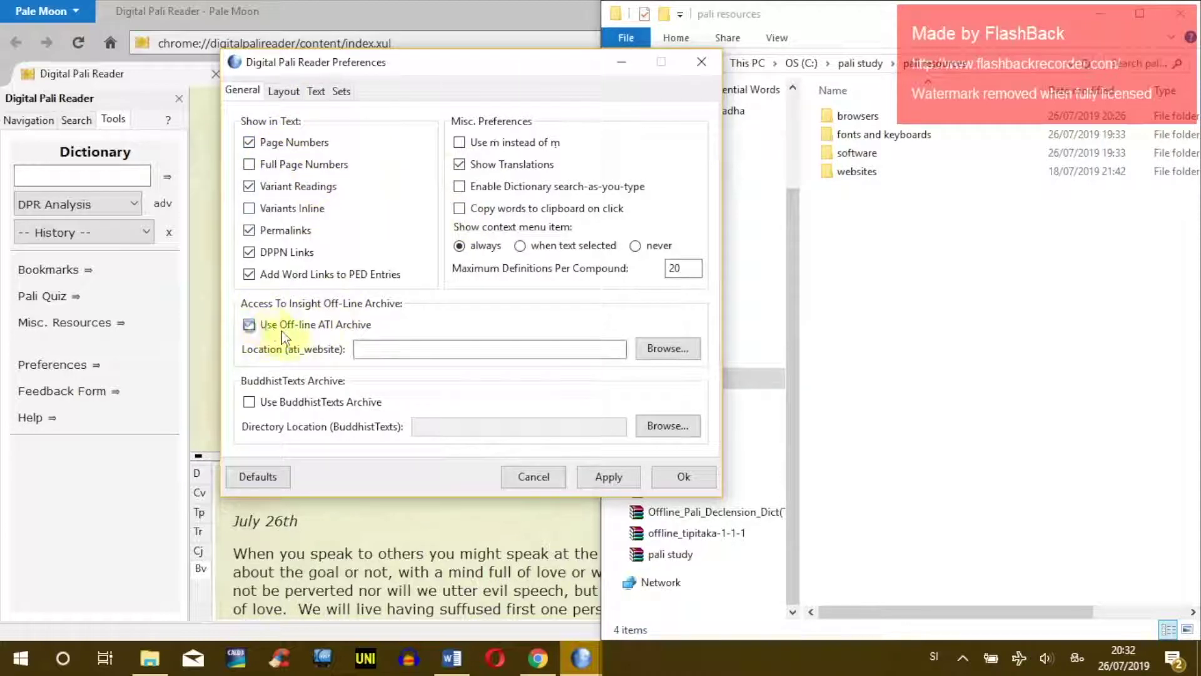
click(249, 402)
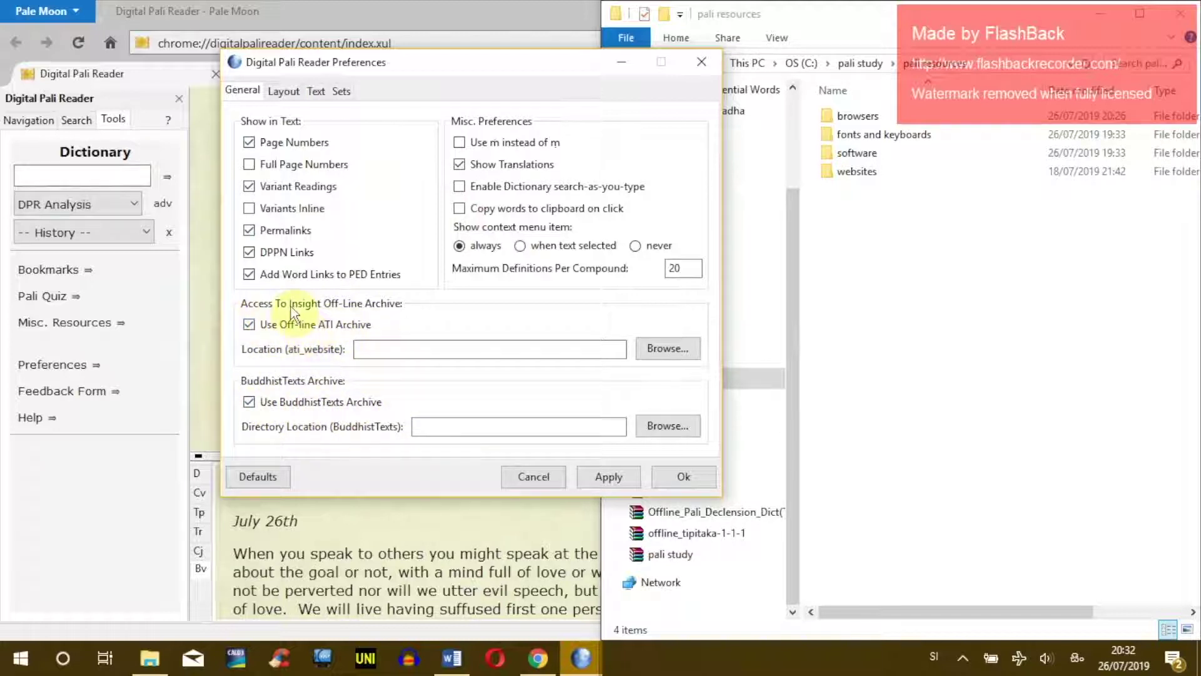
- Browse for the off-line ATI archive location and open C:\pali study\pali resources\websites\ati_website_mod in the folder picker
click(668, 348)
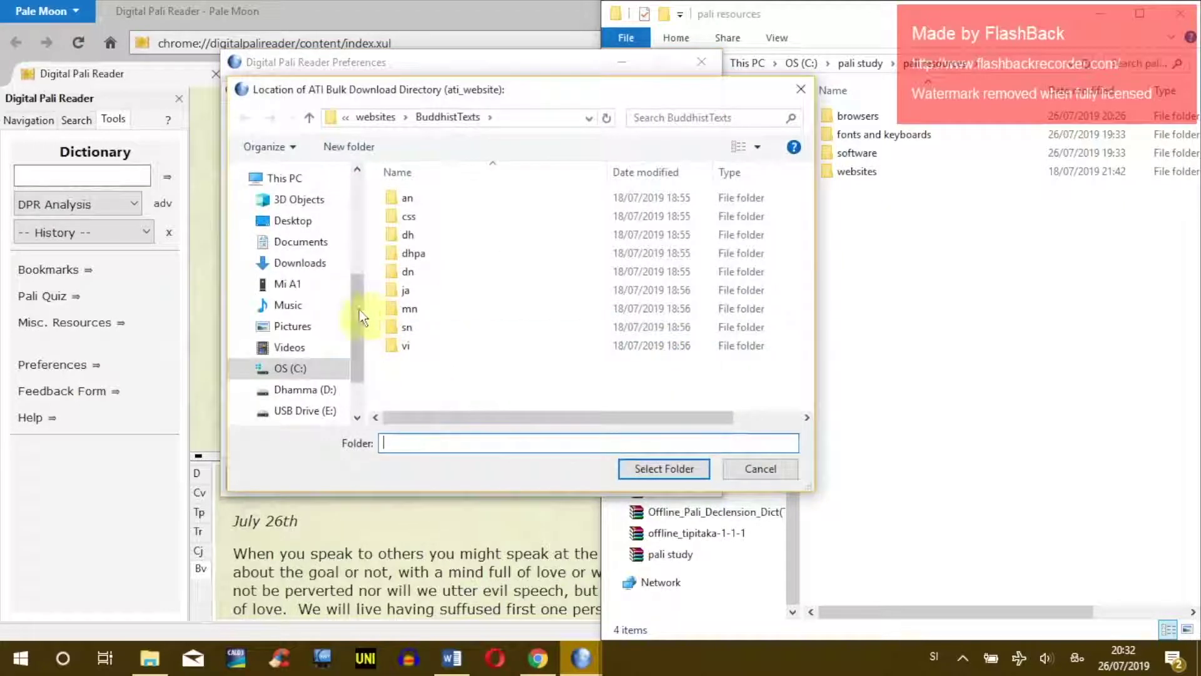
click(289, 368)
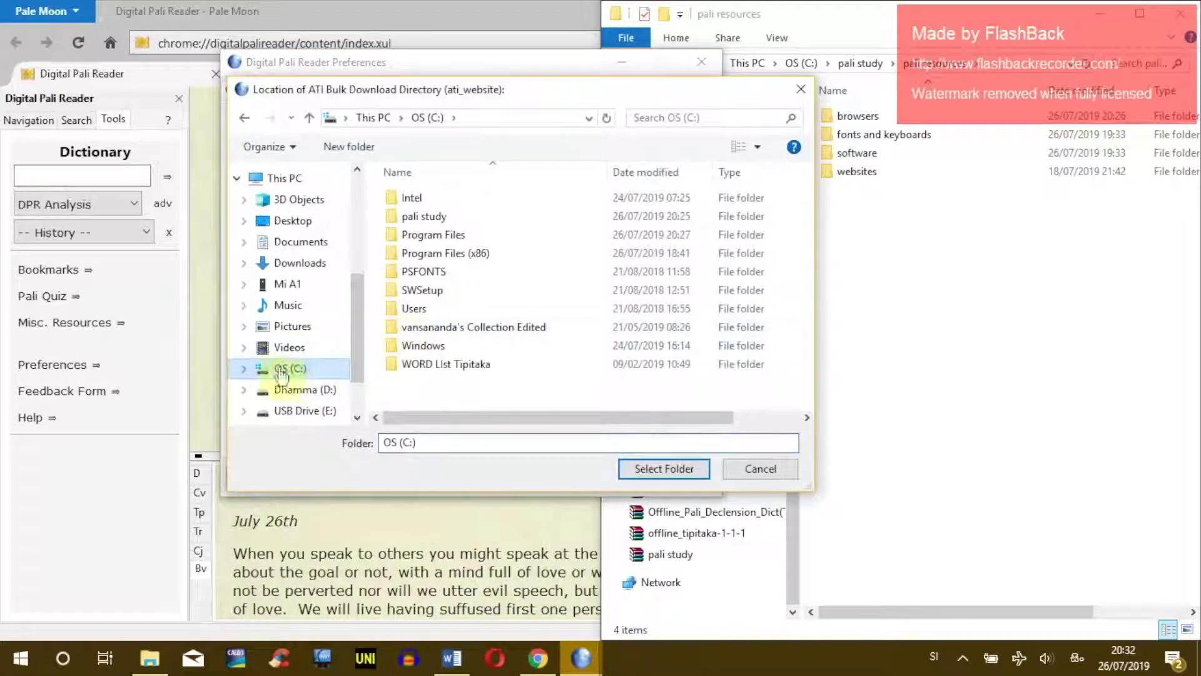
click(431, 217)
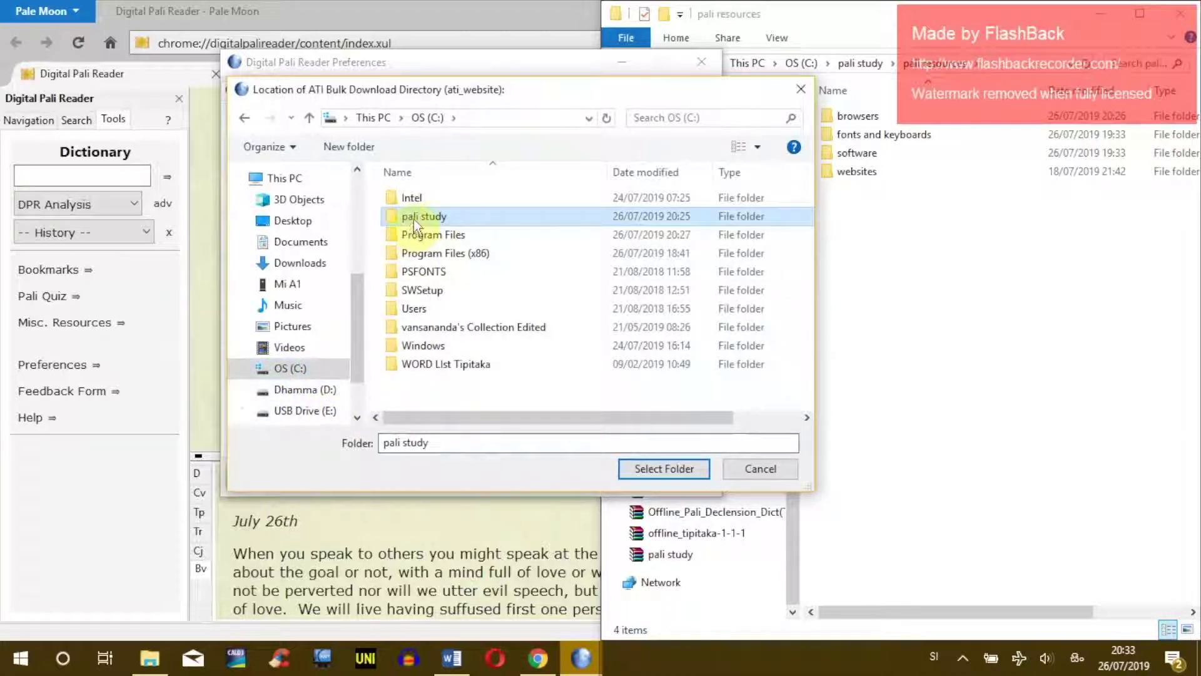
double_click(414, 219)
double_click(419, 199)
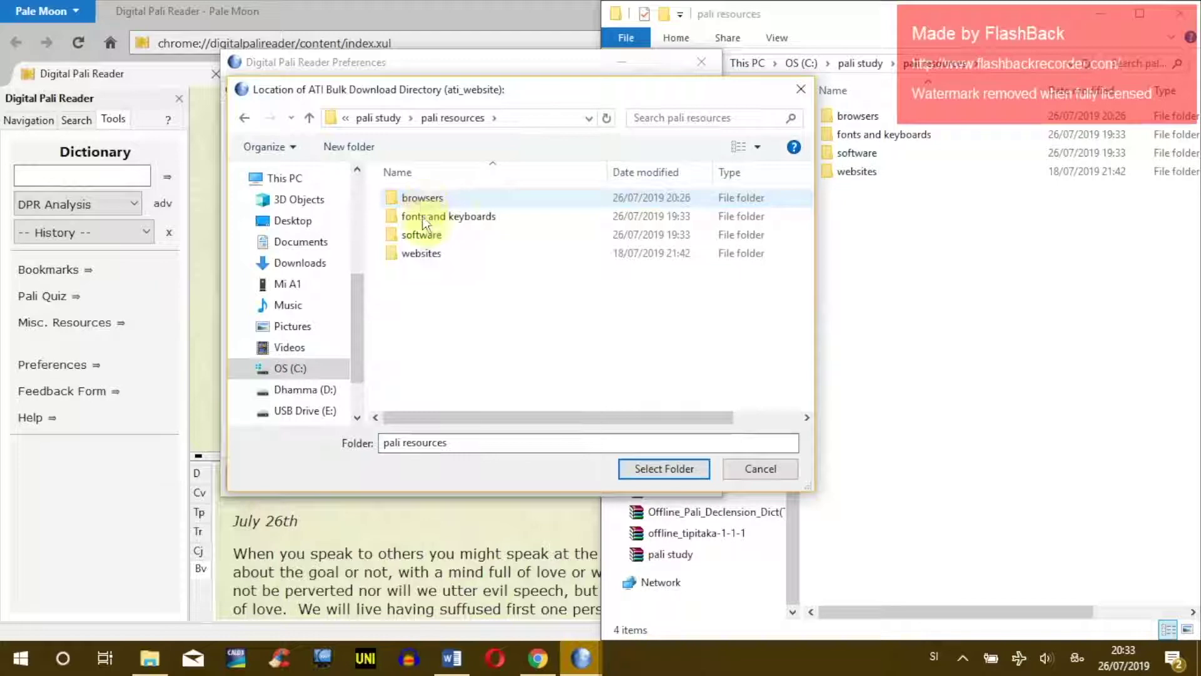
double_click(418, 253)
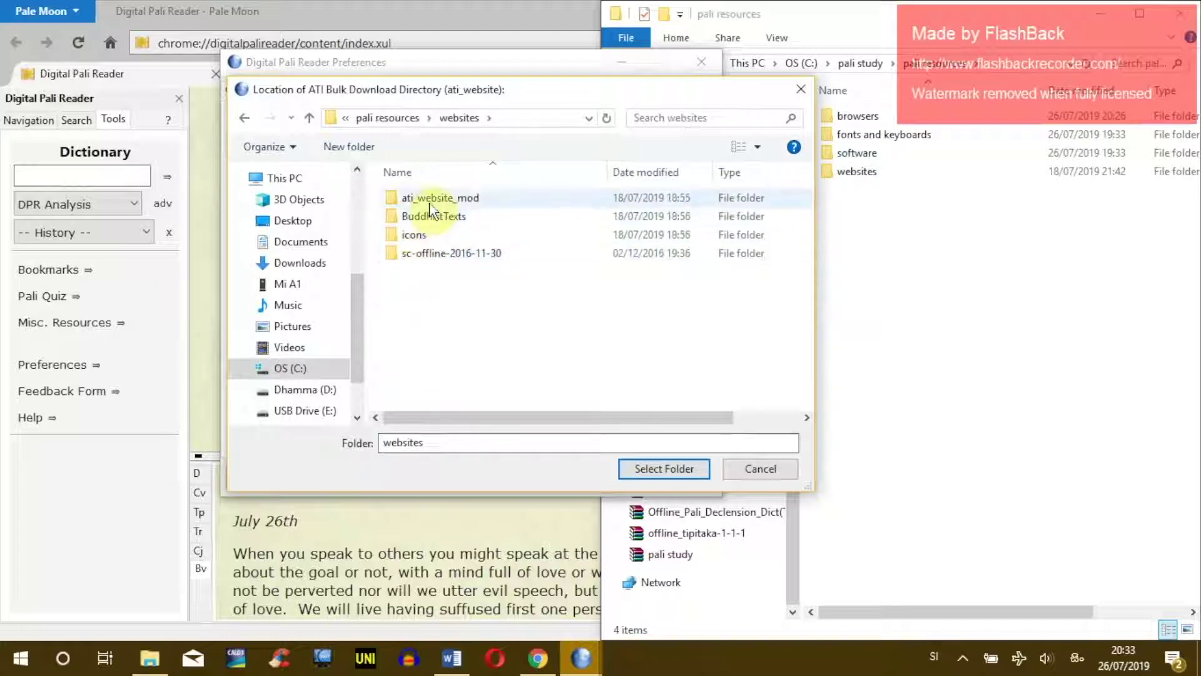
click(413, 198)
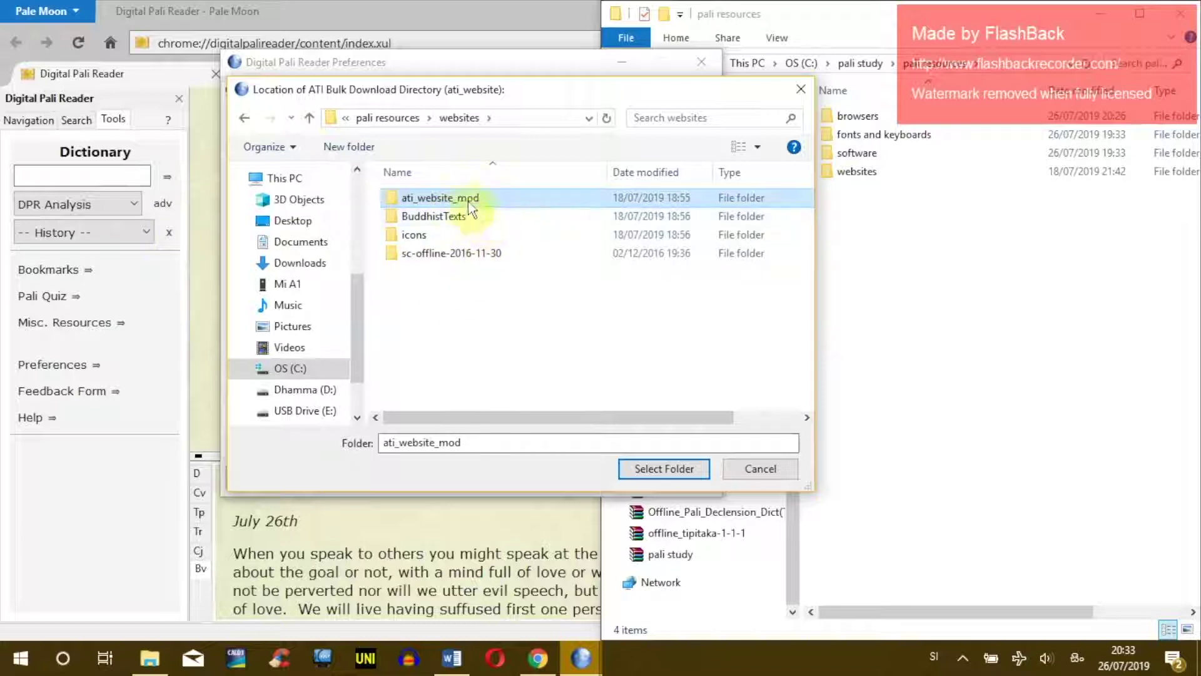
double_click(428, 199)
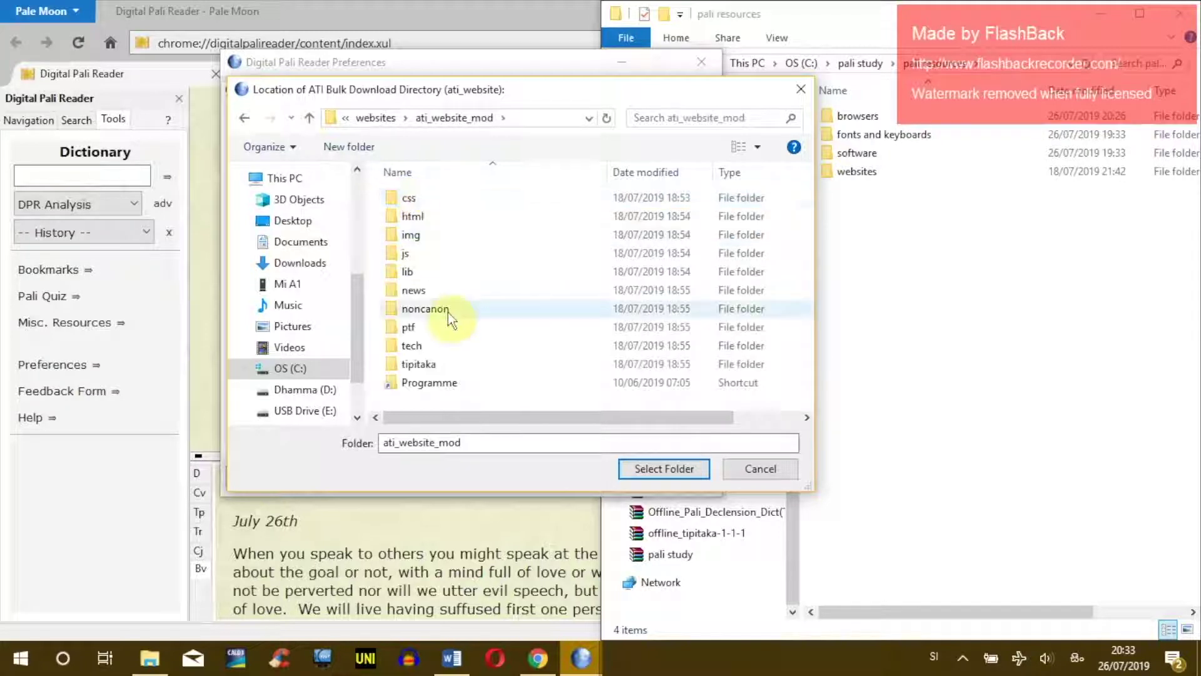
click(244, 118)
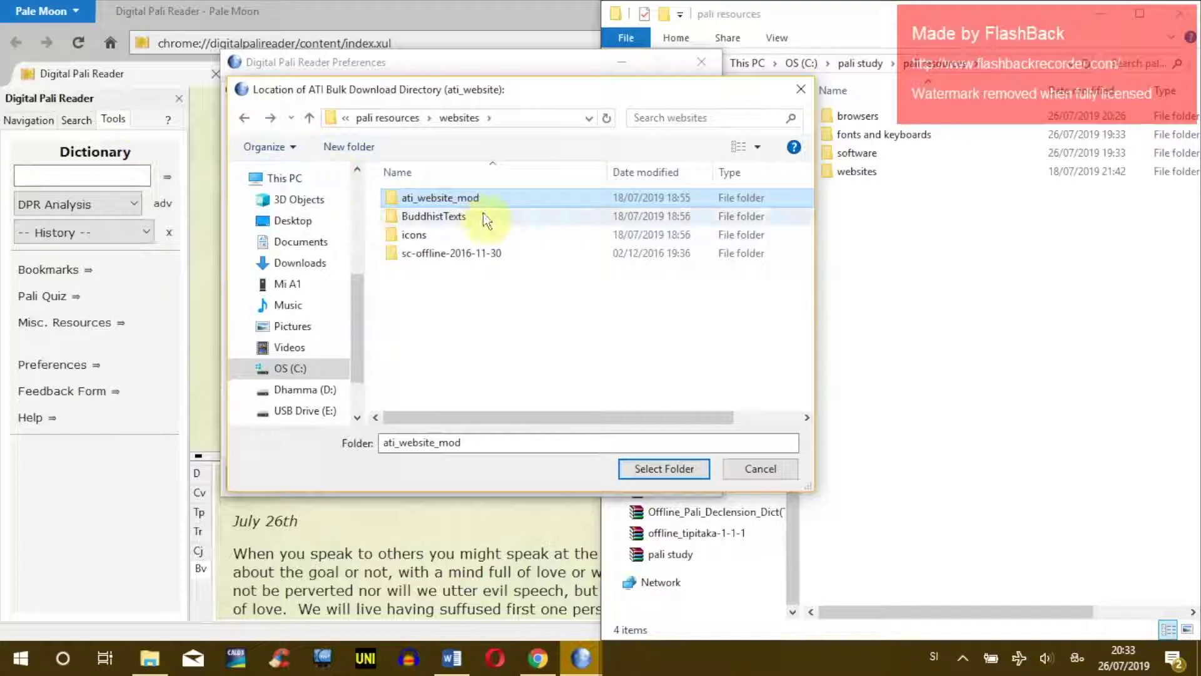
double_click(461, 199)
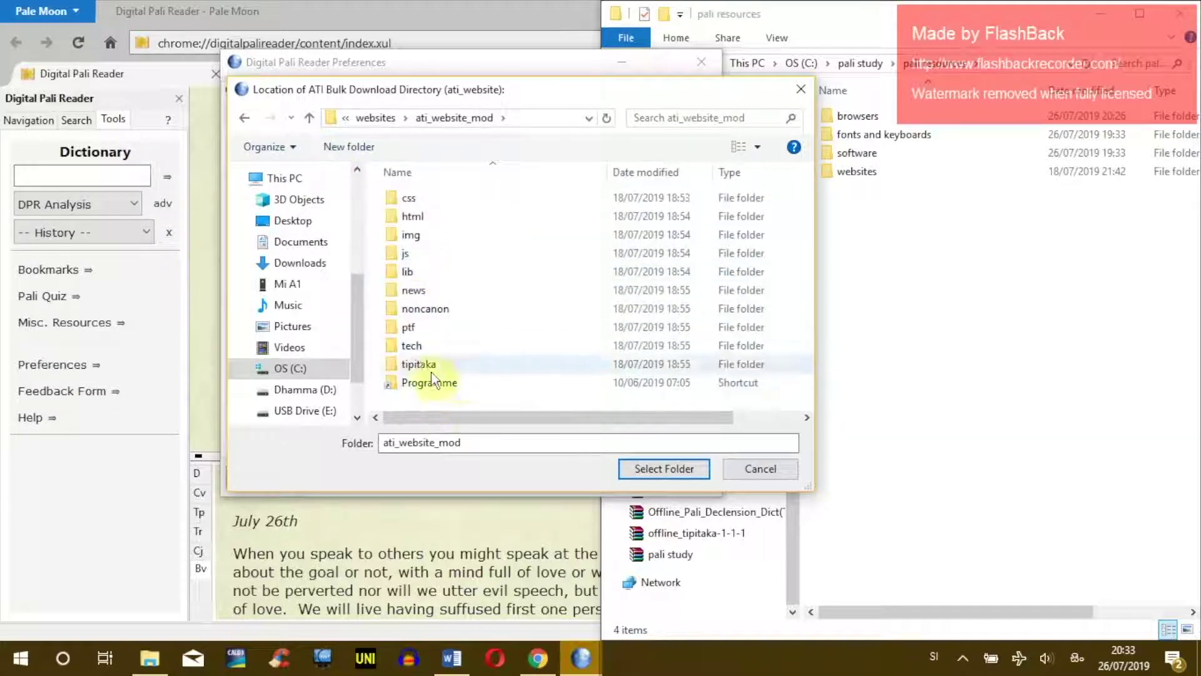
- Examine the index and start files of ati_website_mod in File Explorer and return to the pali resources folder
click(150, 658)
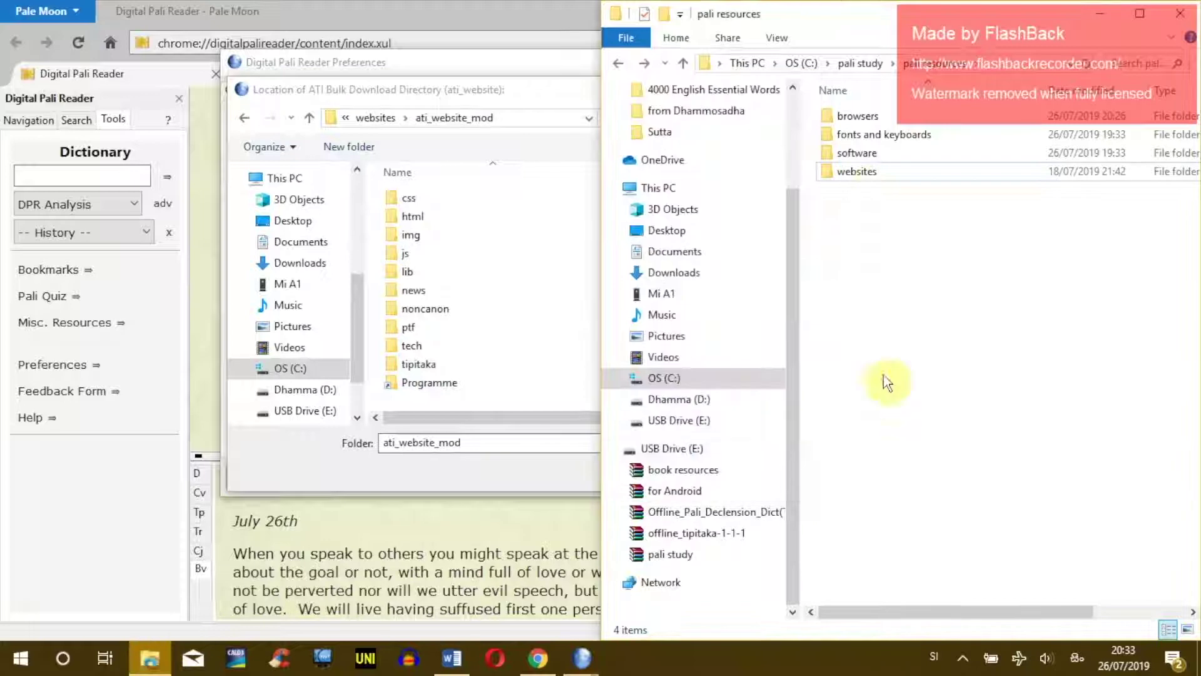
double_click(859, 175)
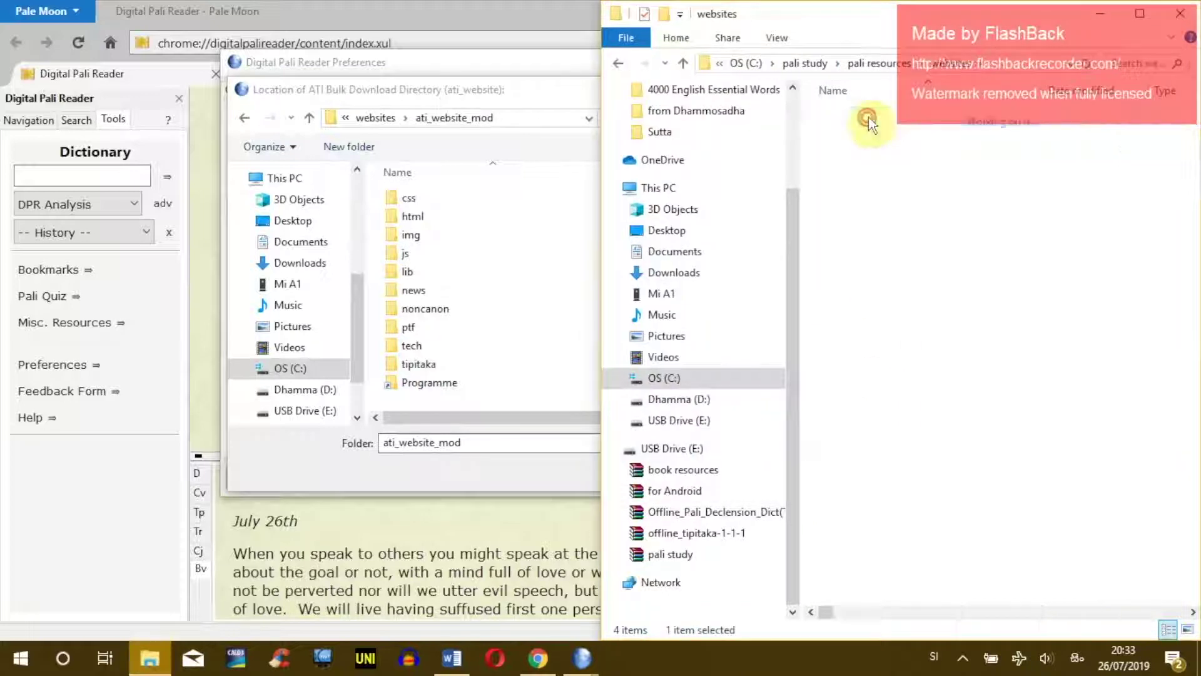
double_click(869, 117)
click(901, 430)
scroll(907, 434, down, 4)
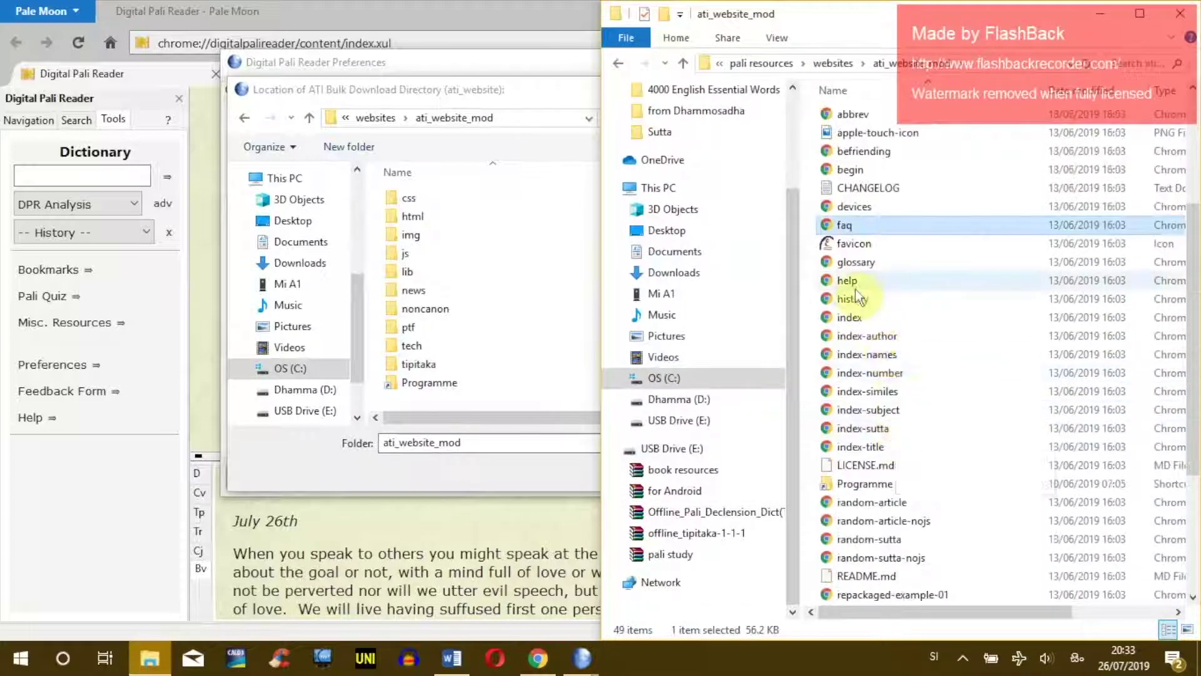
click(849, 317)
click(324, 86)
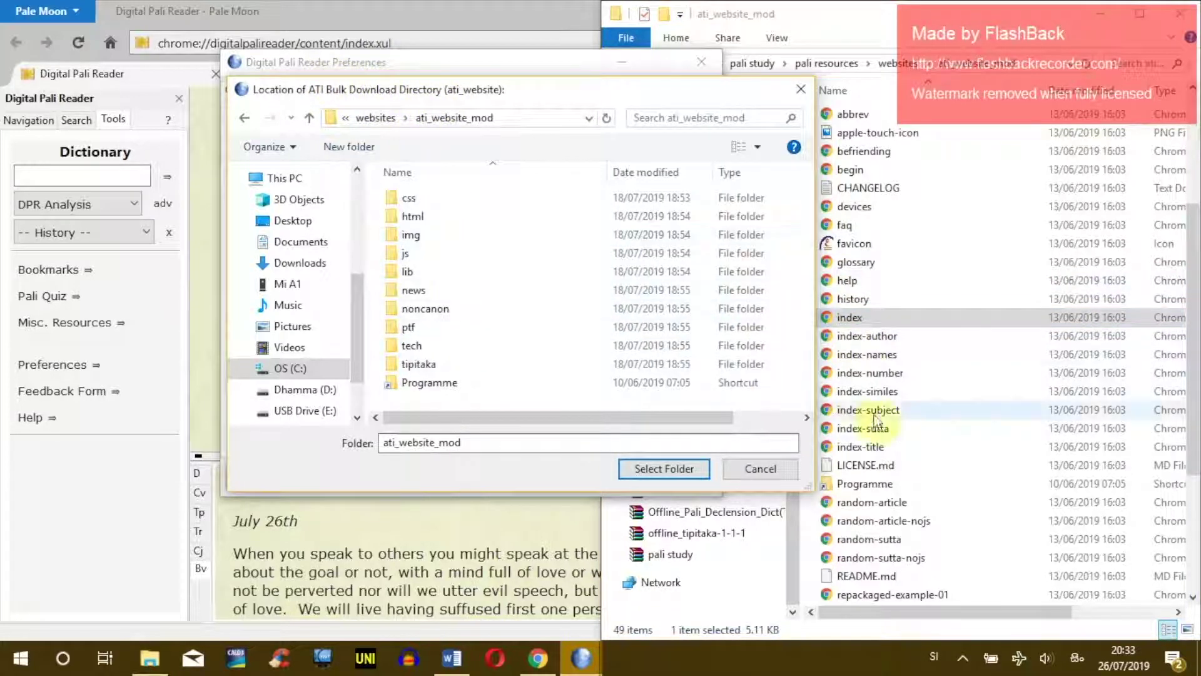
click(882, 521)
scroll(899, 500, down, 4)
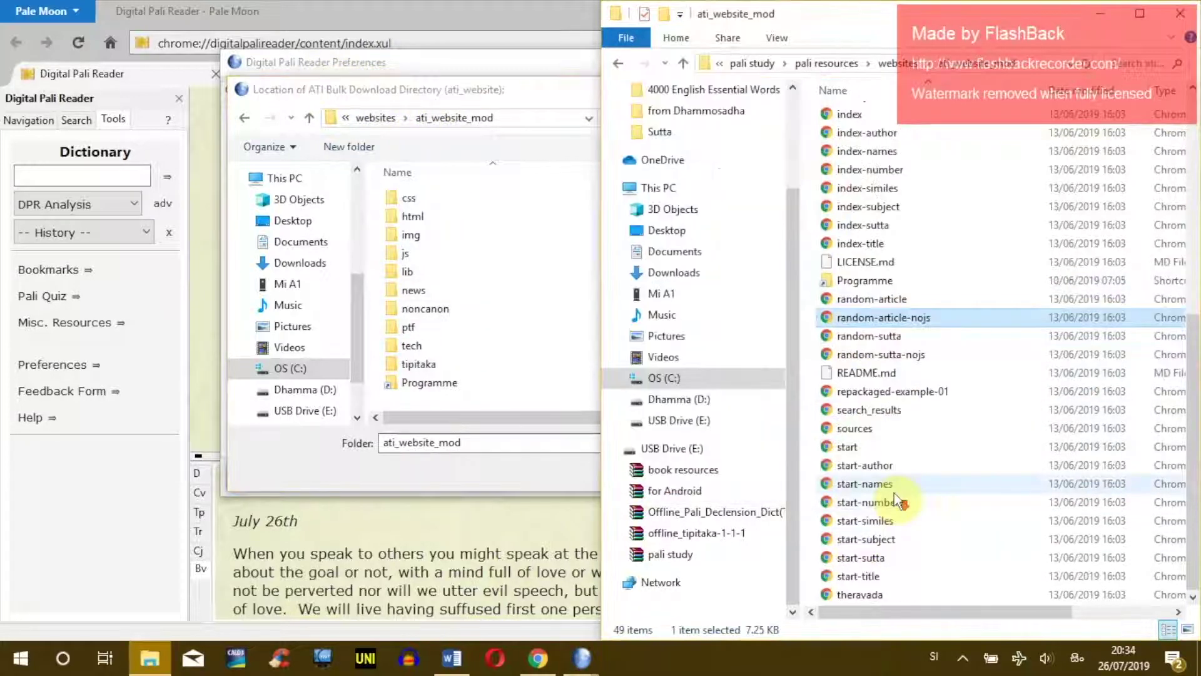
click(887, 450)
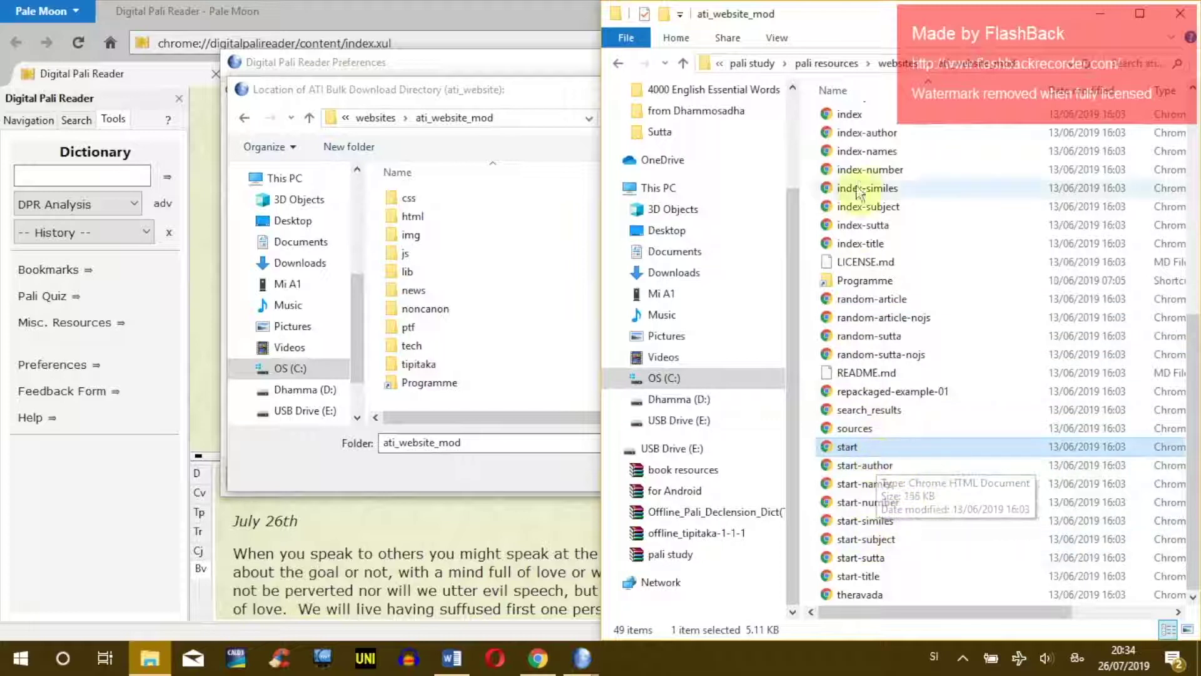
click(870, 151)
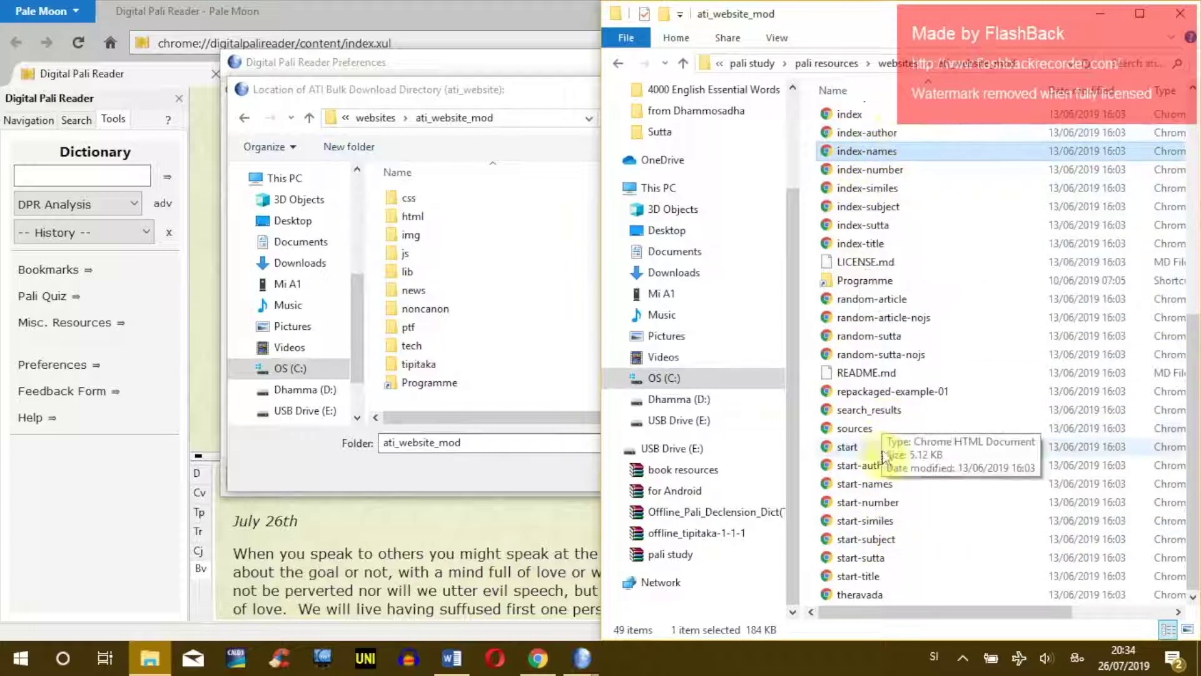
scroll(907, 453, up, 7)
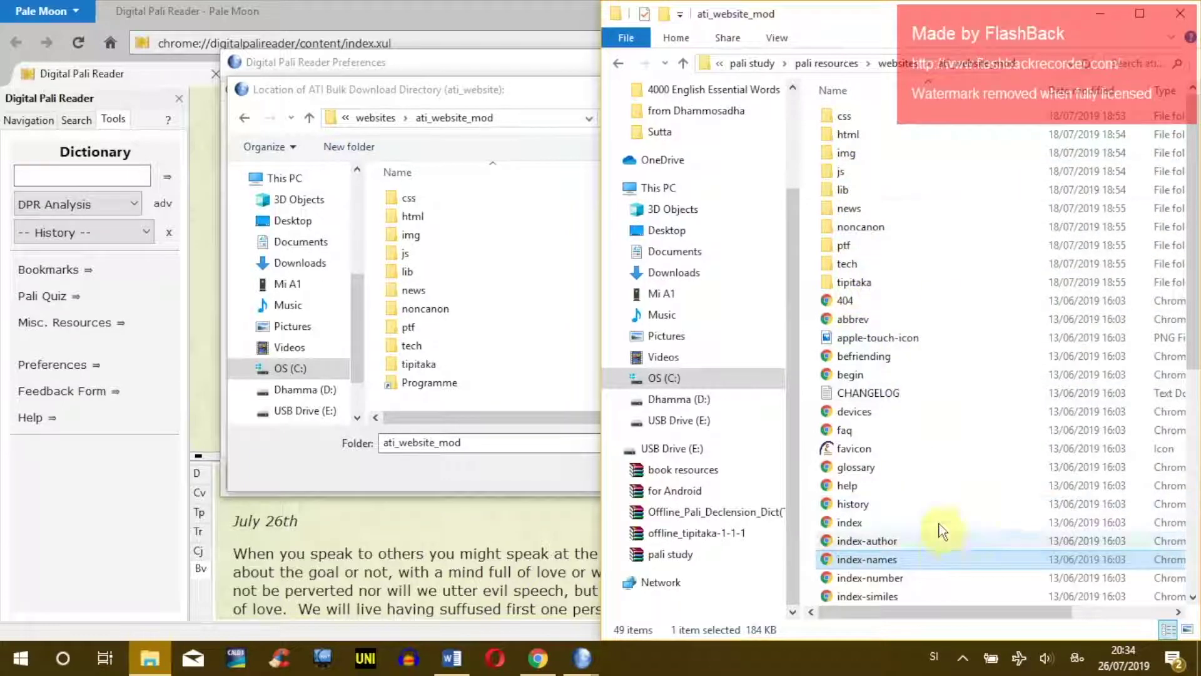
click(617, 64)
click(619, 63)
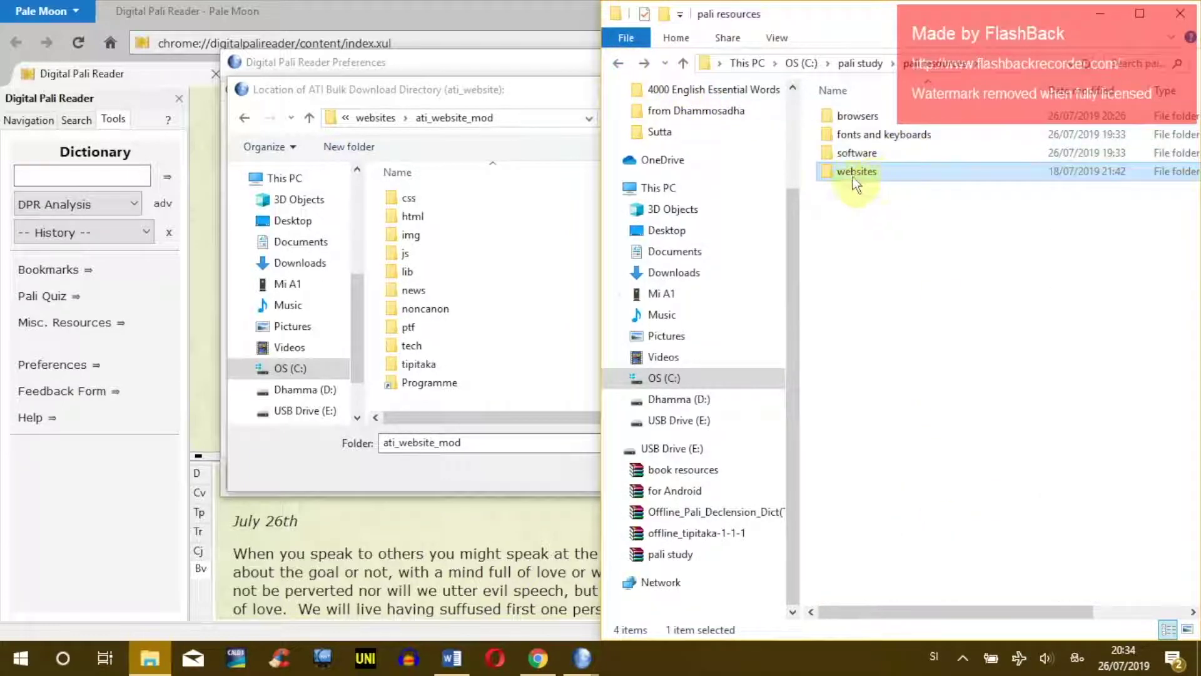
- Minimize the File Explorer window and set the off-line ATI archive location to the ati_website_mod folder inside websites
click(490, 90)
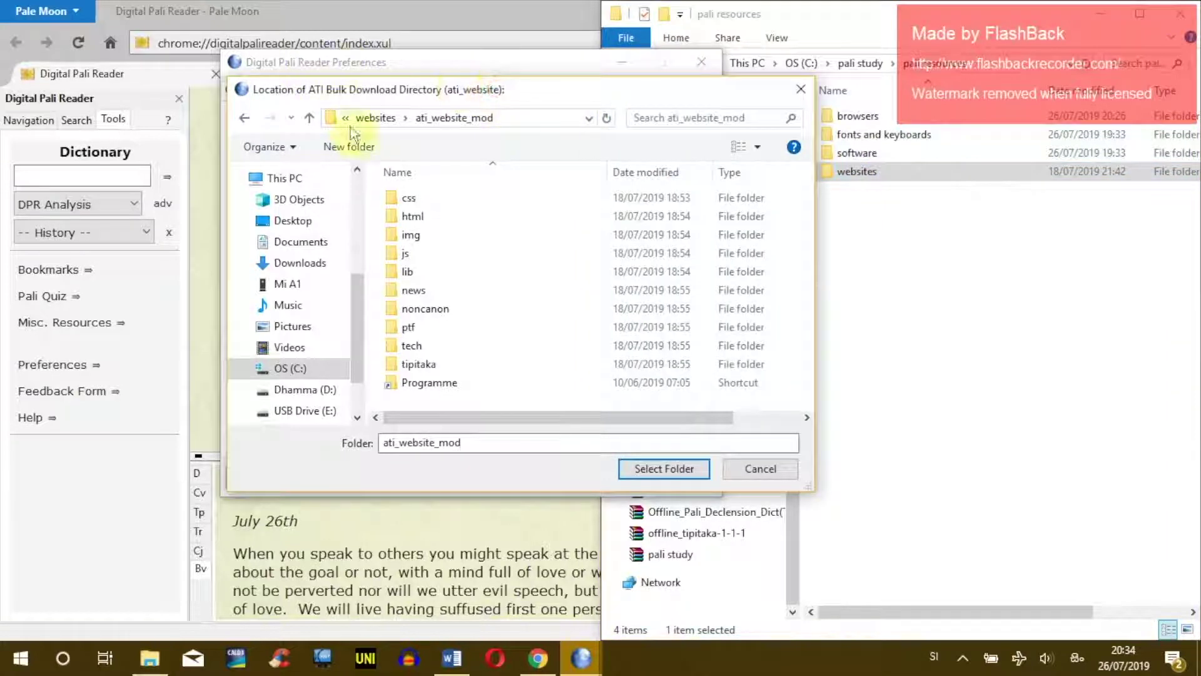
click(1100, 13)
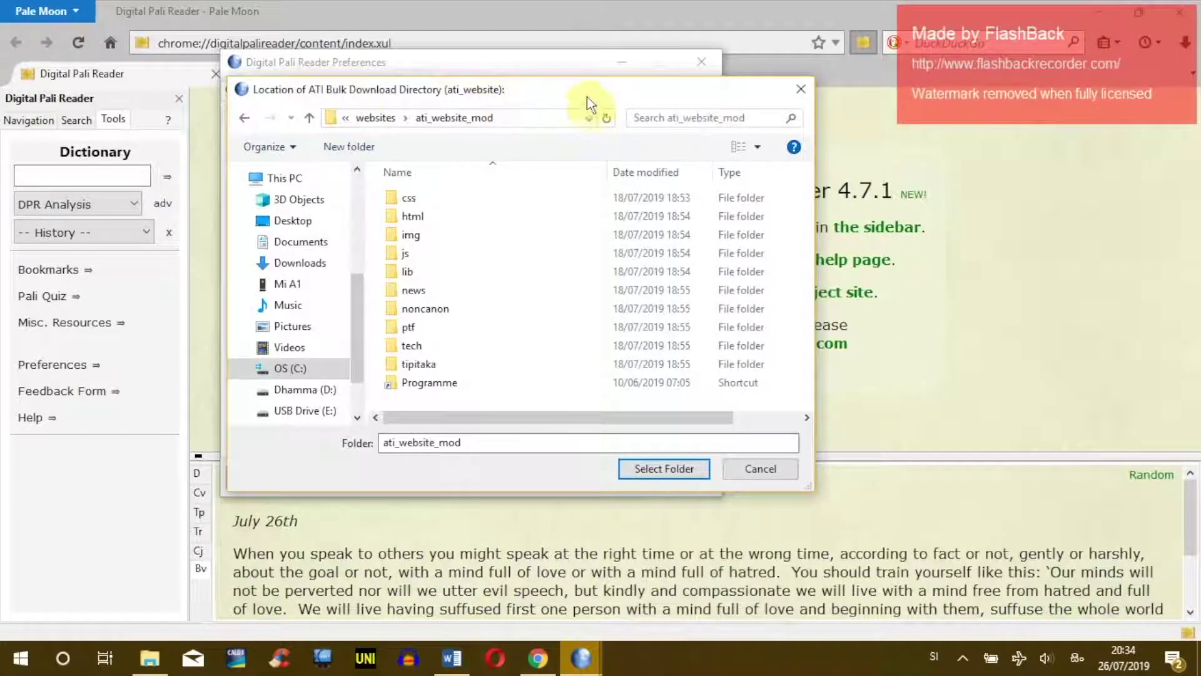
click(244, 118)
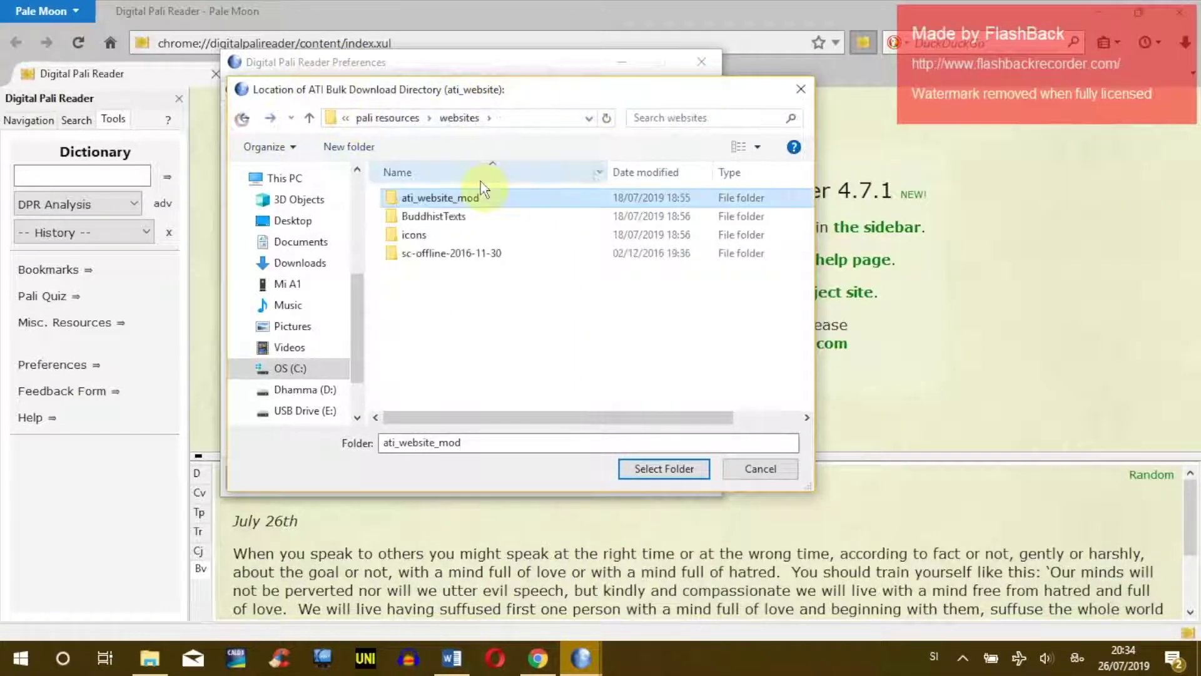
mouse_move(424, 199)
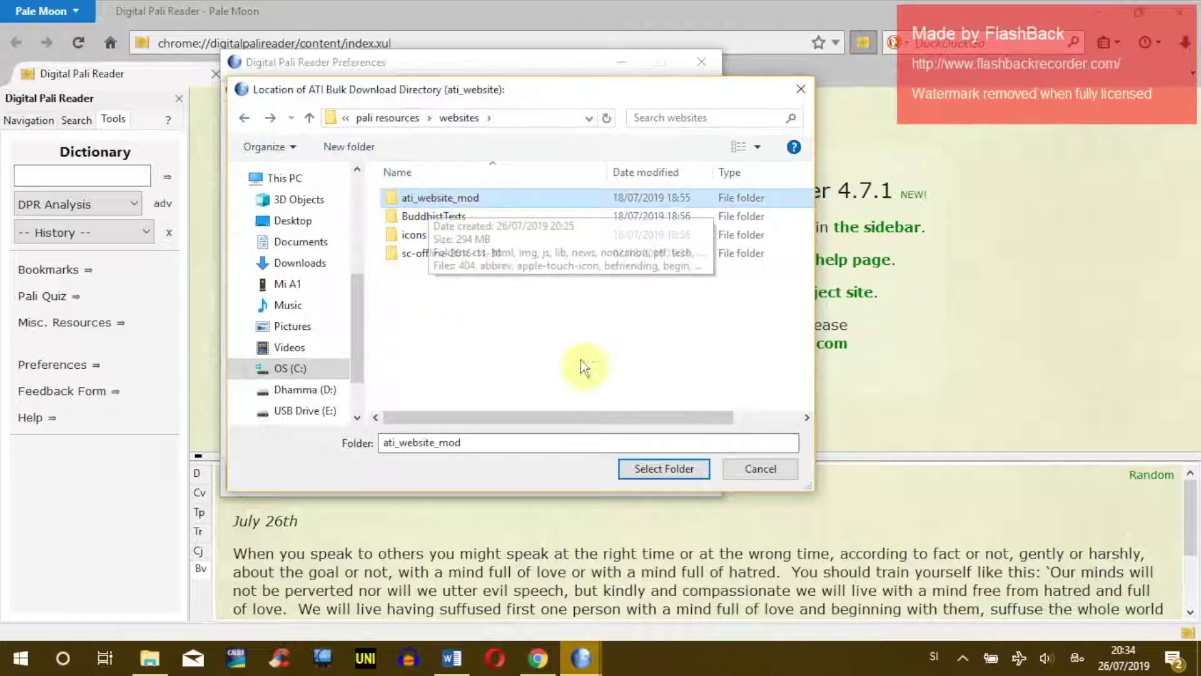
click(660, 481)
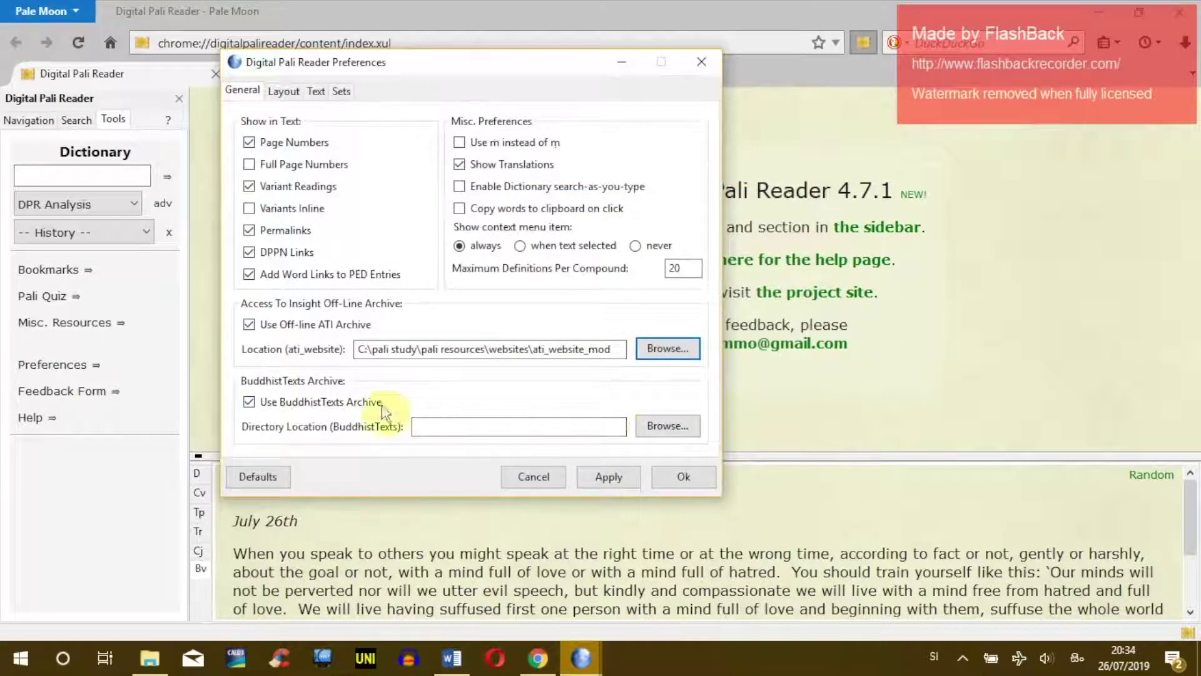
- Set the BuddhistTexts archive directory location to the BuddhistTexts folder inside websites
click(662, 426)
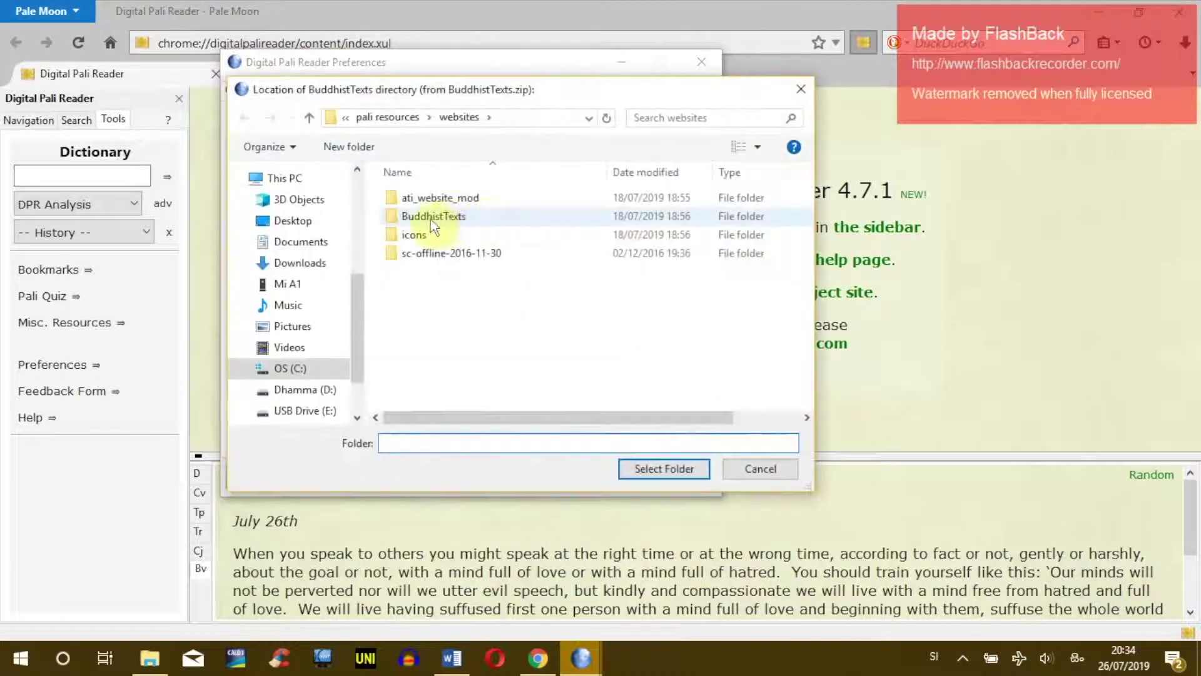
click(430, 219)
click(653, 473)
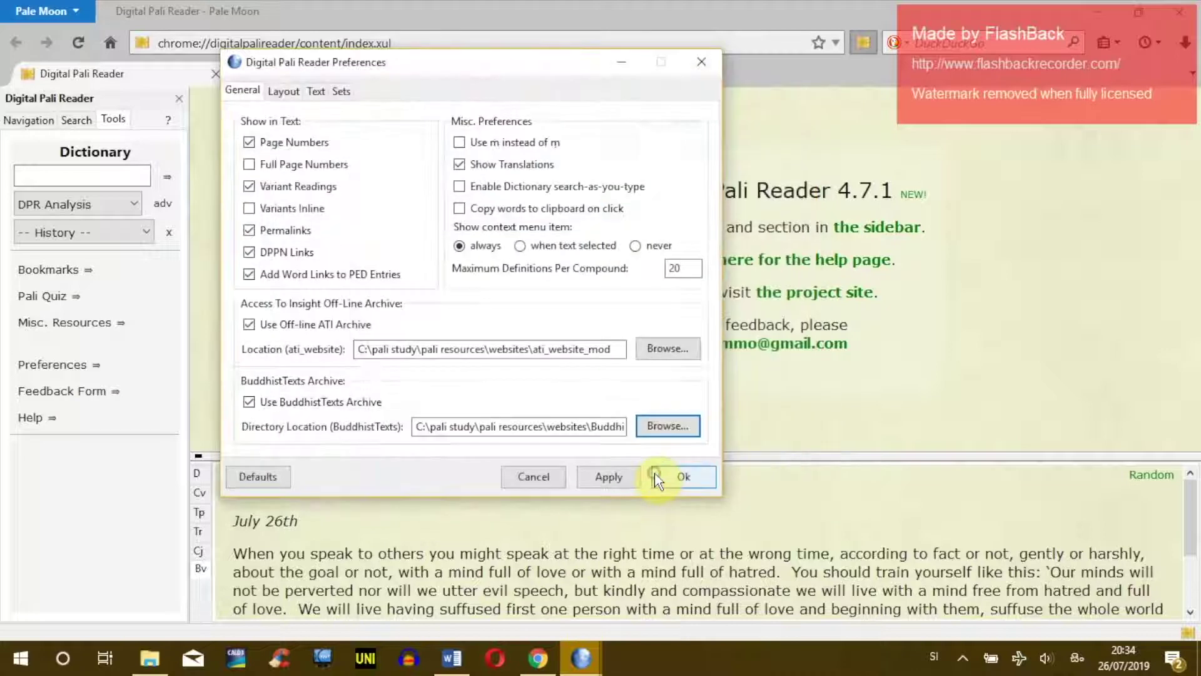
- Set the reader's font family to Segoe UI and text size to 18, and apply the preferences
click(315, 90)
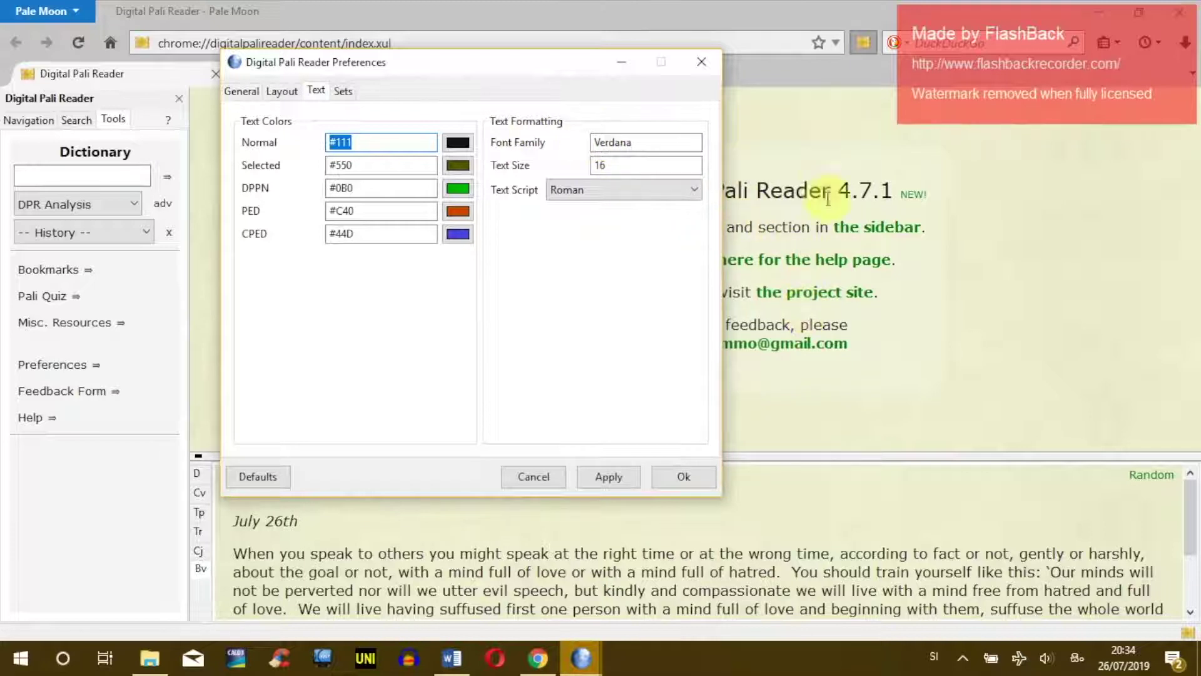
drag(596, 142, 644, 140)
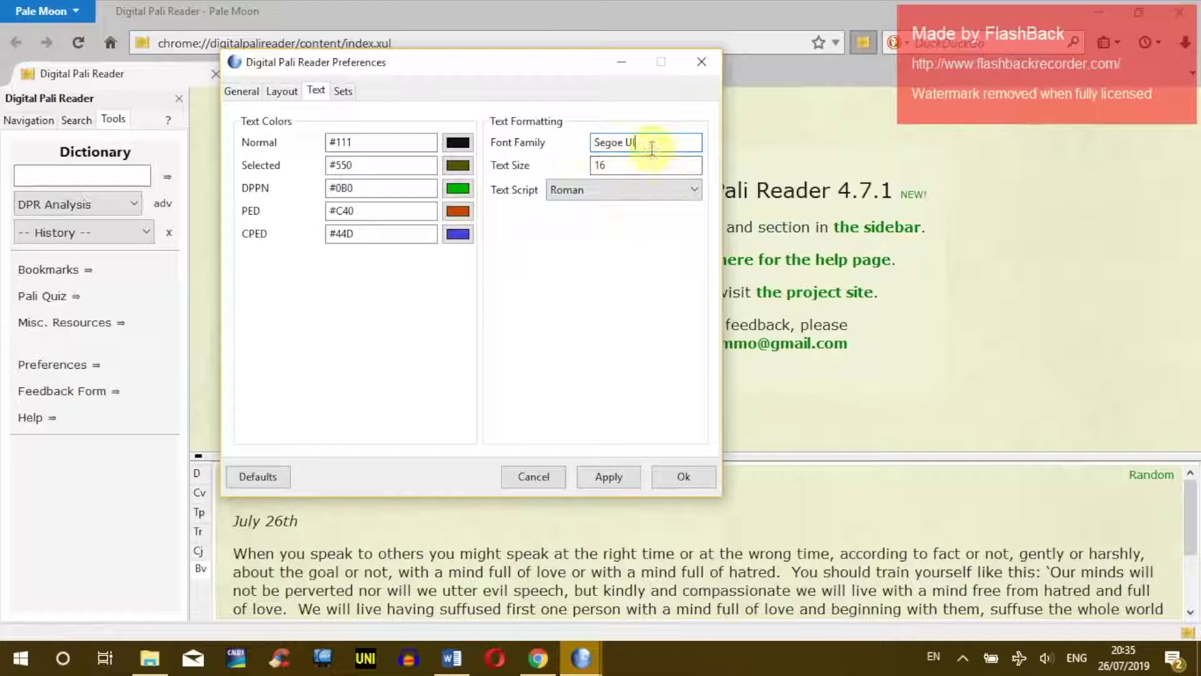
drag(594, 140, 674, 141)
click(670, 139)
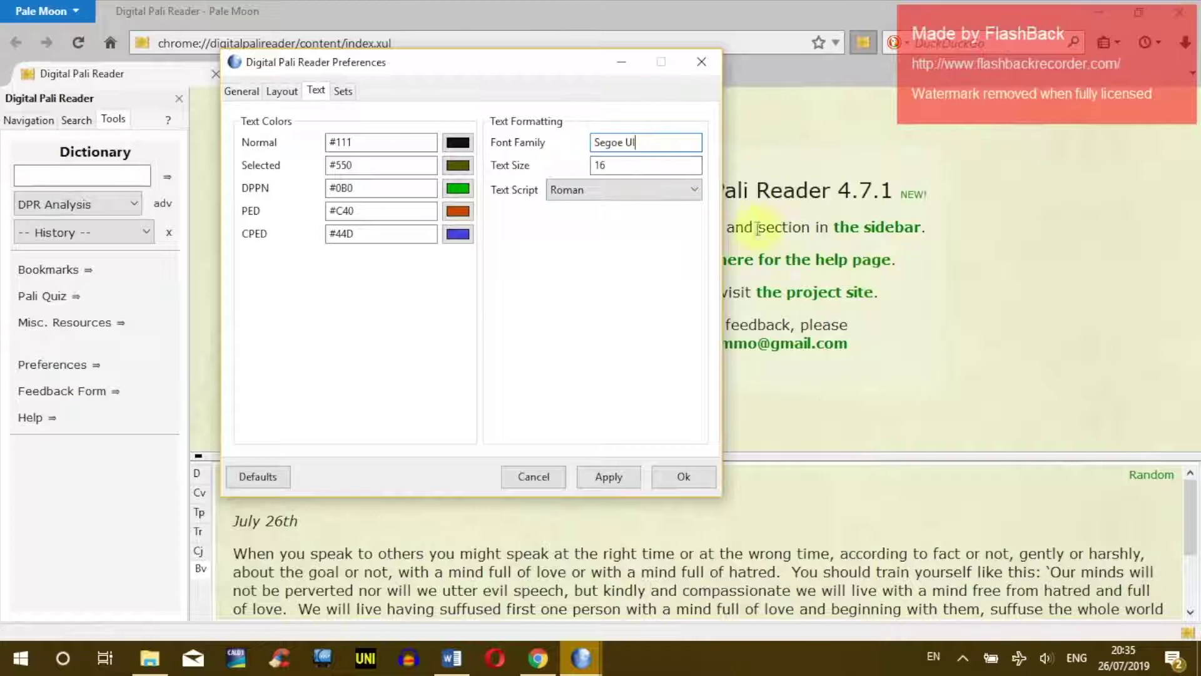
drag(589, 73, 552, 75)
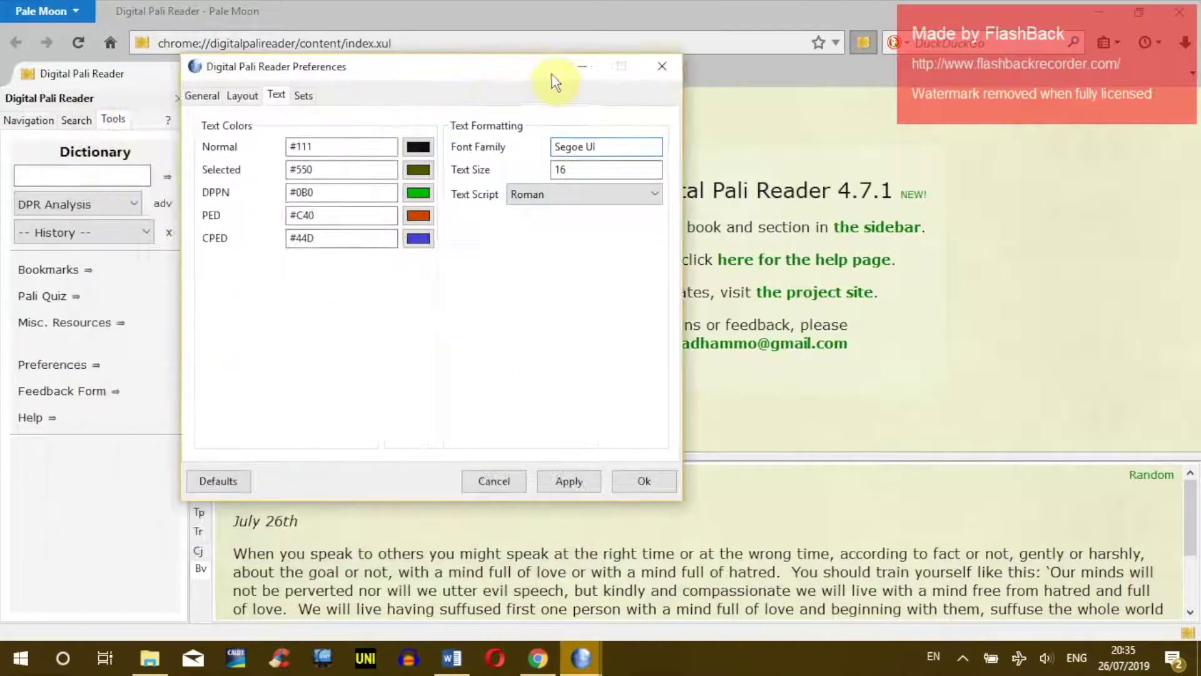
double_click(576, 167)
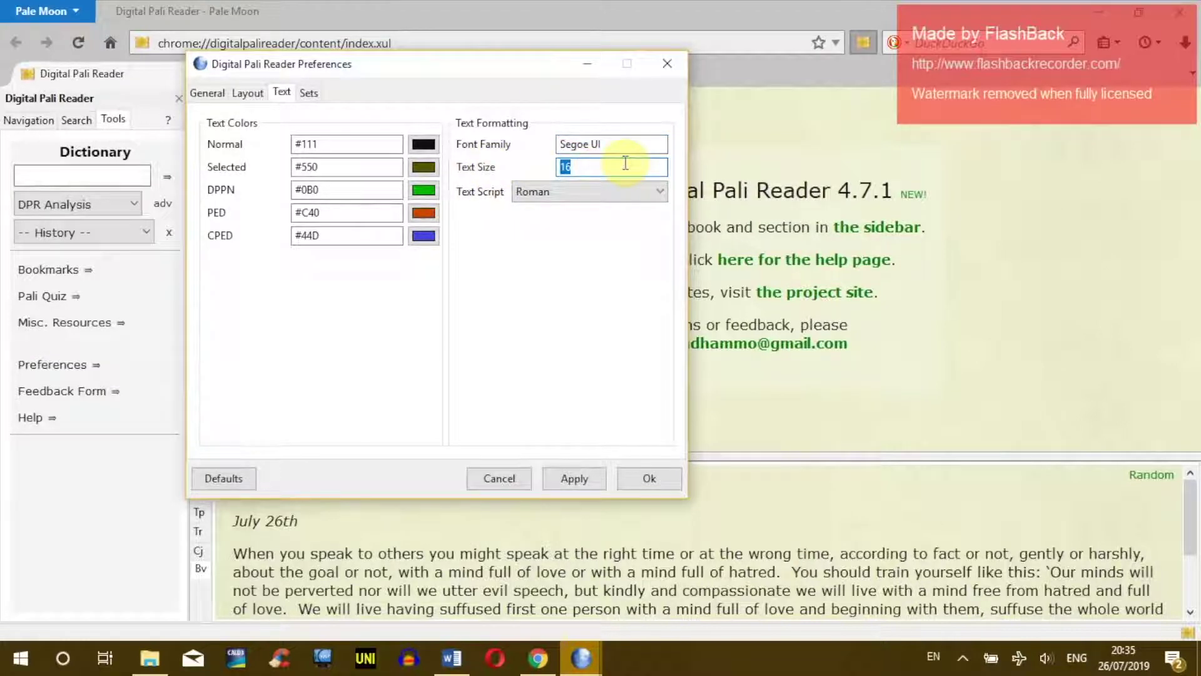
text(18)
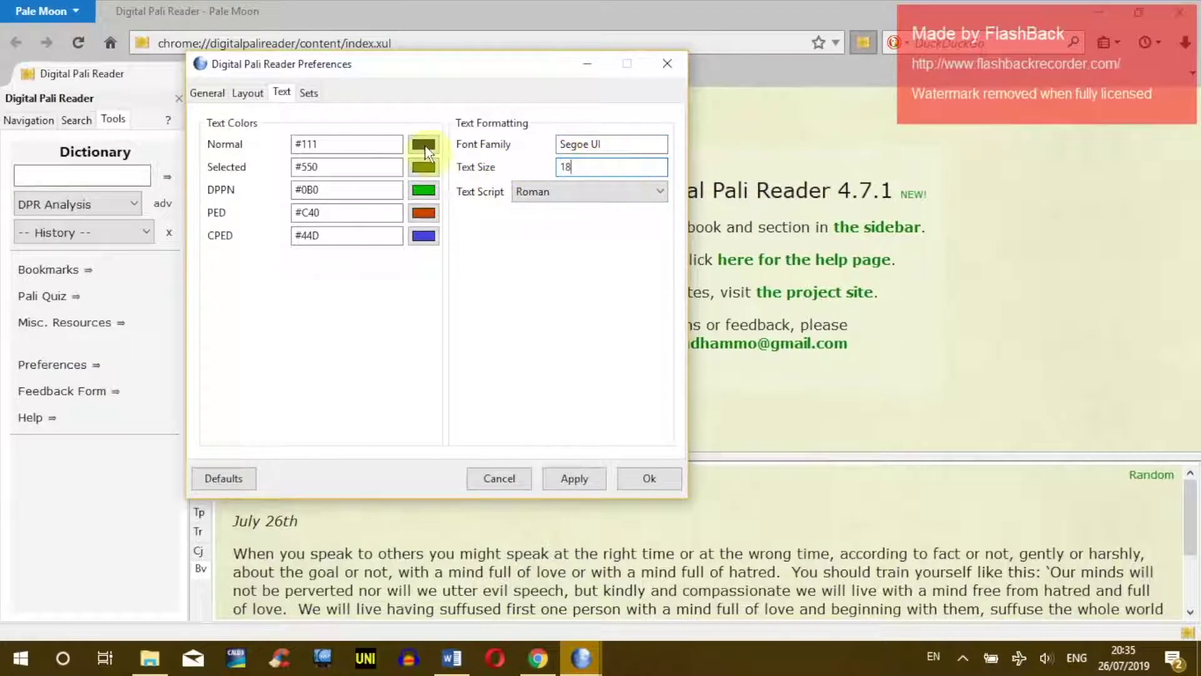
click(248, 93)
click(212, 92)
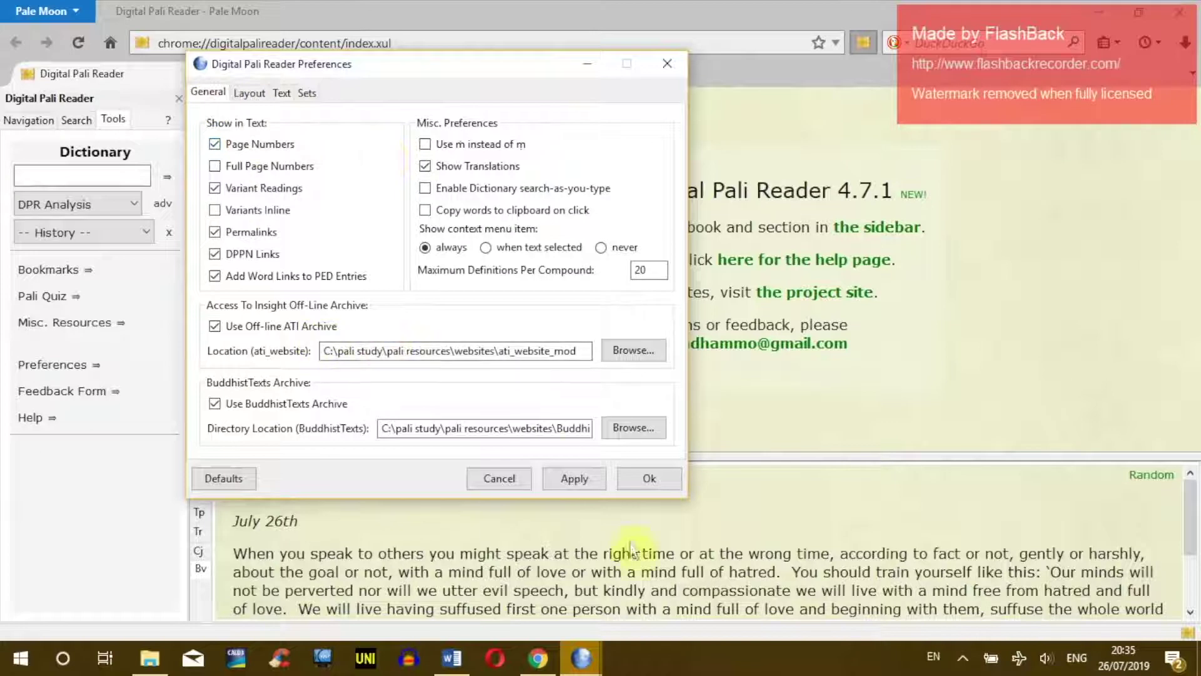
click(572, 479)
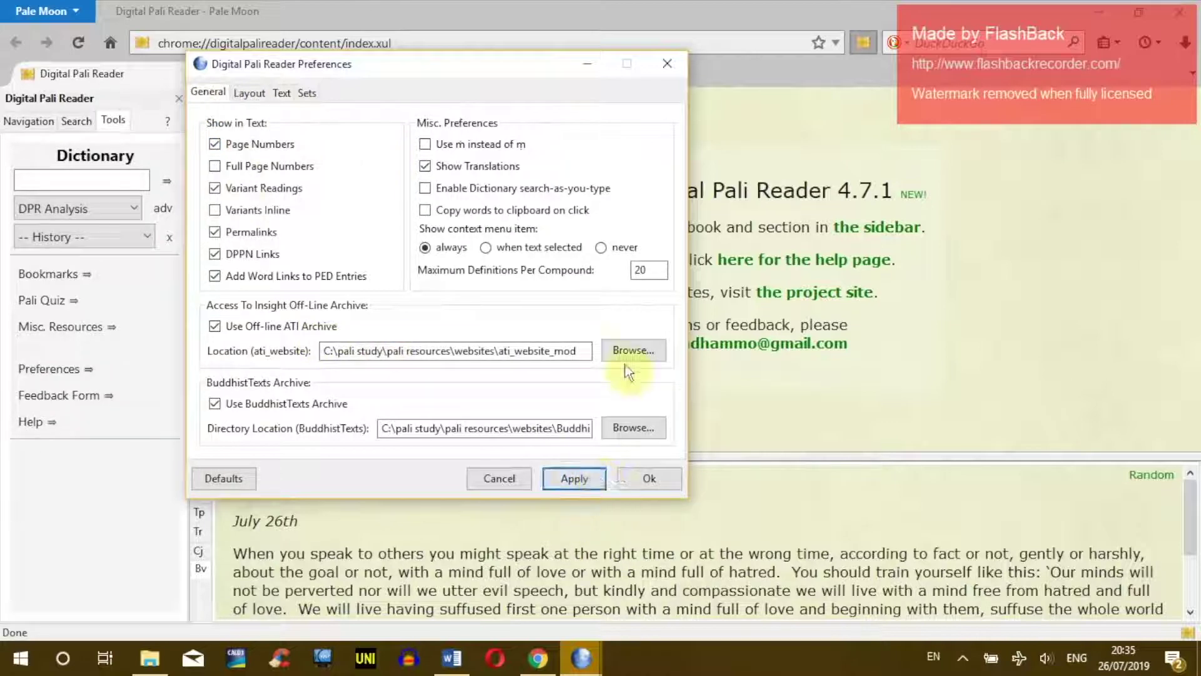
- Try to apply the img folder inside ati_website_mod as the off-line ATI archive location
click(615, 348)
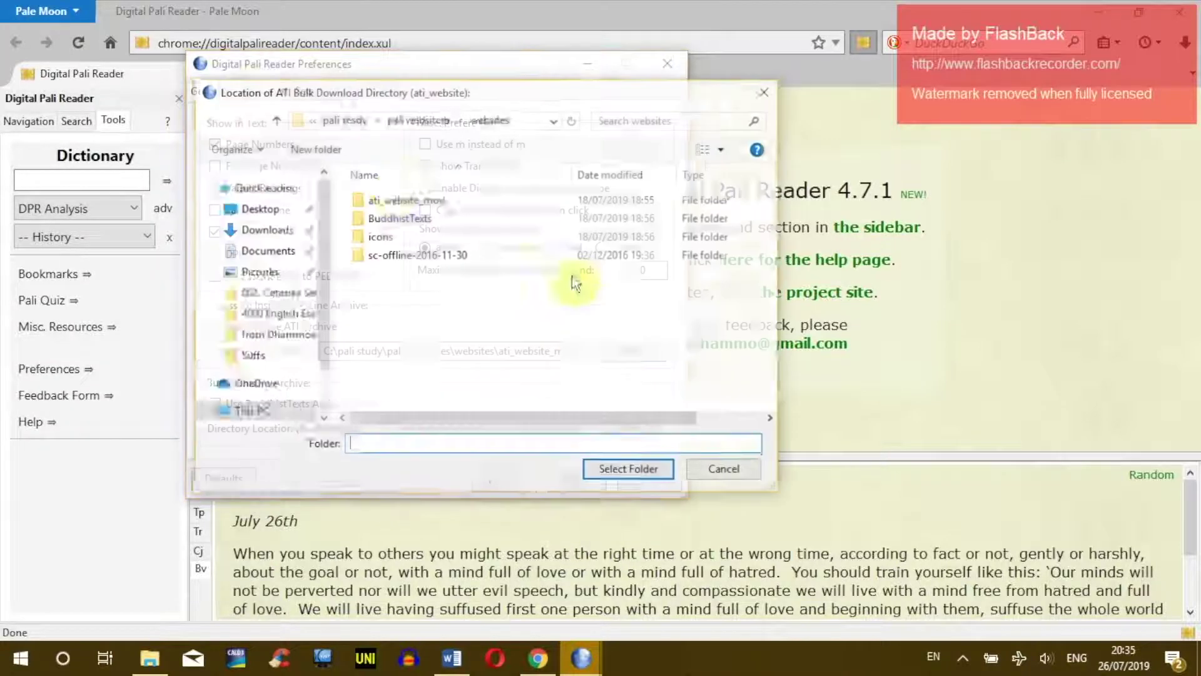
double_click(385, 197)
click(396, 236)
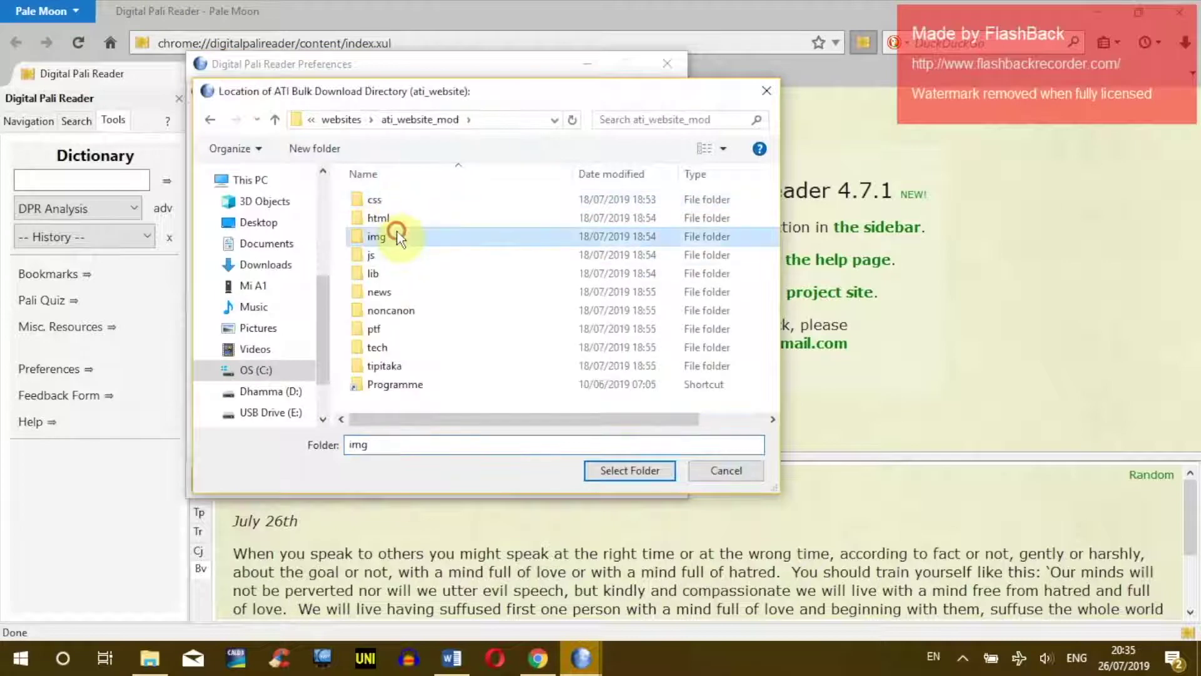
click(631, 469)
click(572, 480)
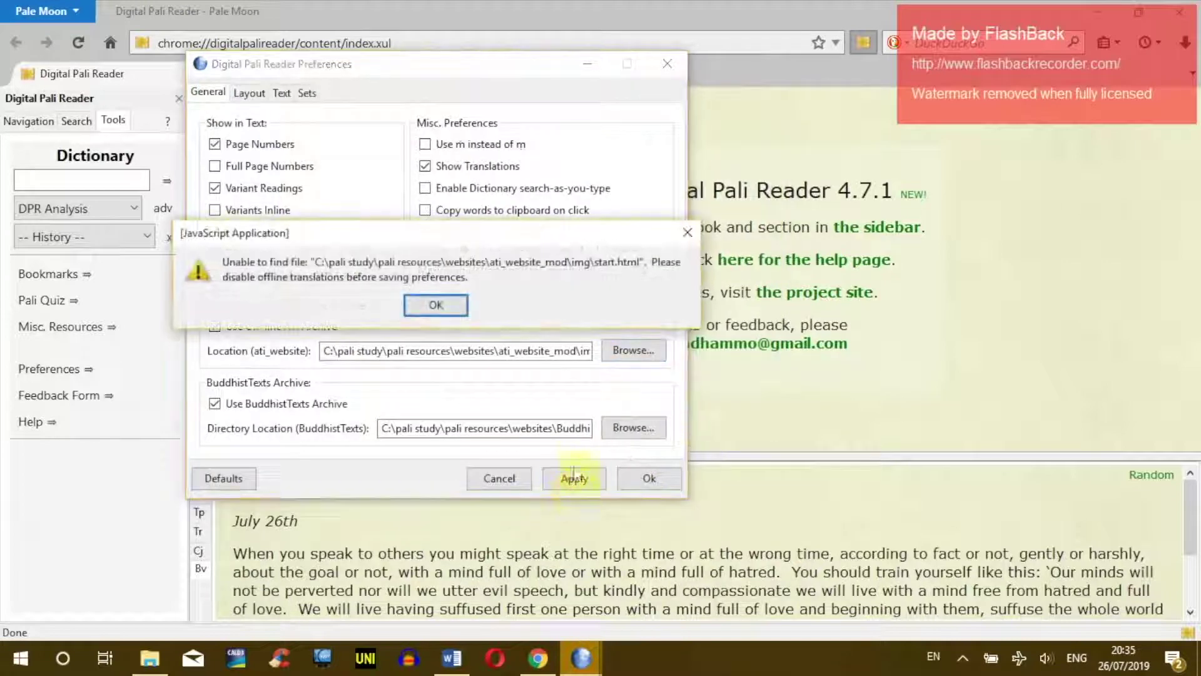
click(436, 305)
- Set the off-line ATI archive location to the ati_website_mod folder inside websites and save the preferences
click(632, 349)
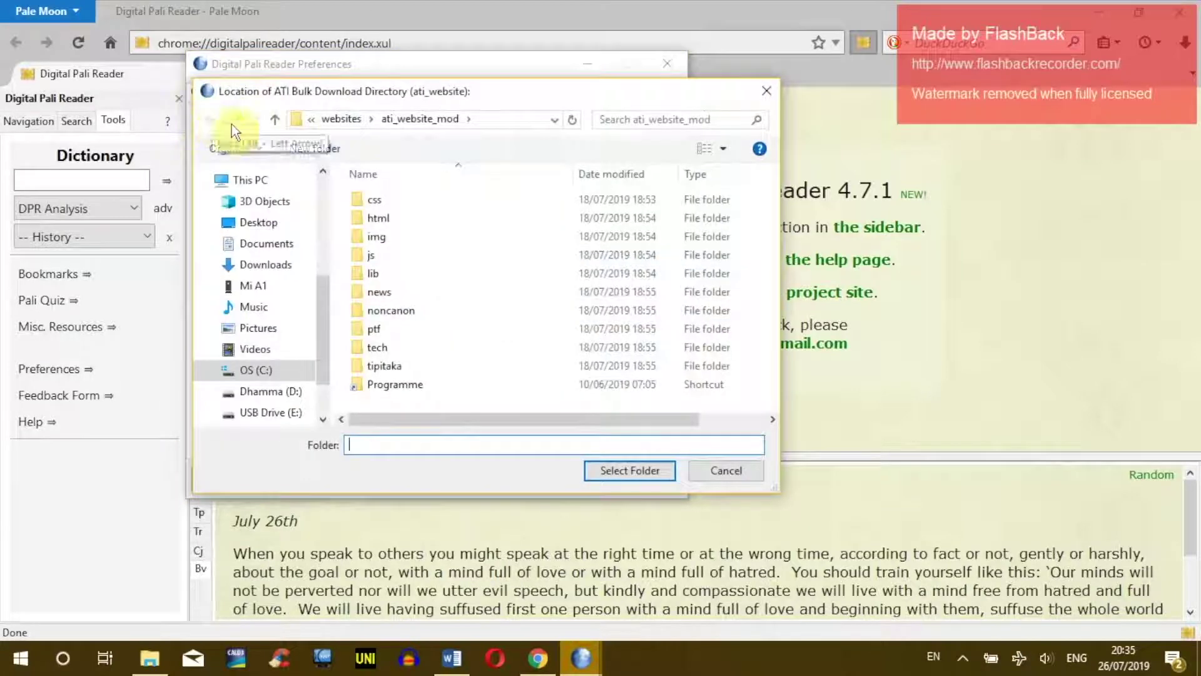
click(335, 119)
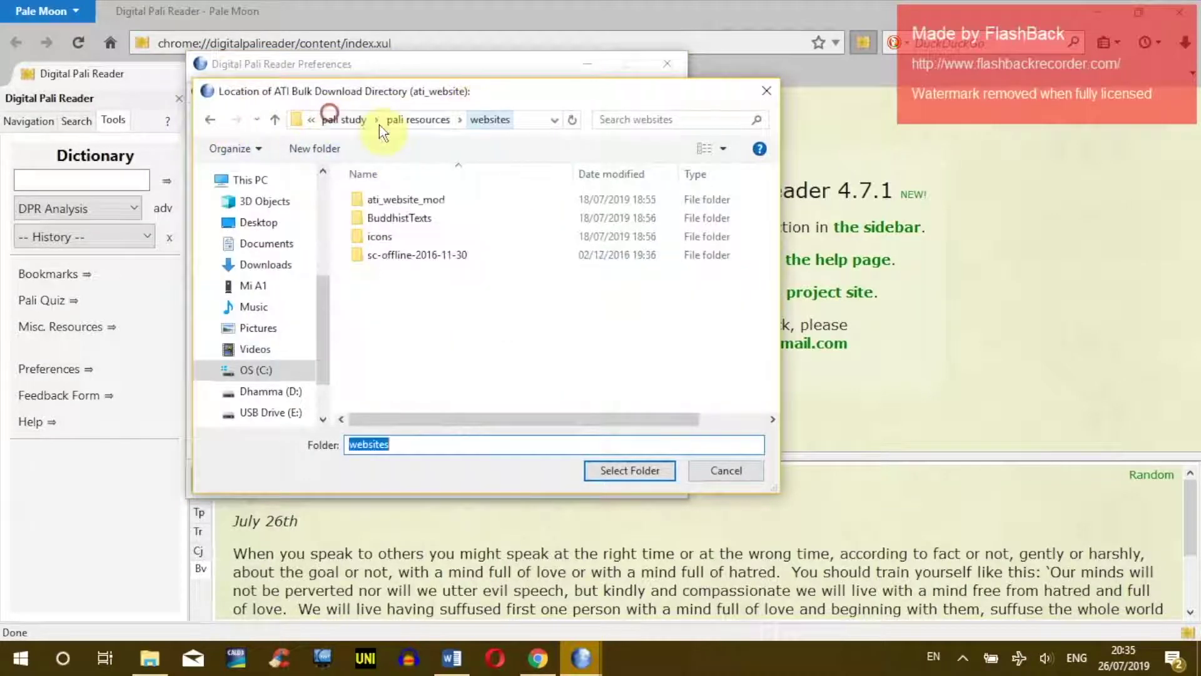
click(394, 200)
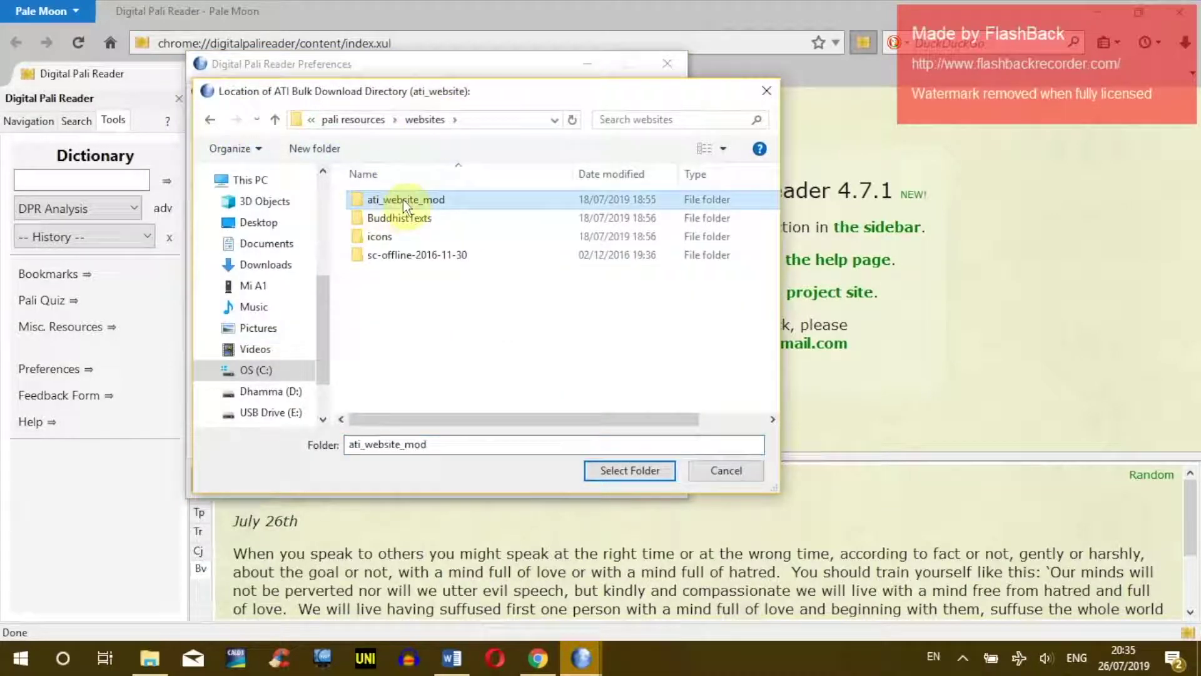
click(635, 470)
click(573, 478)
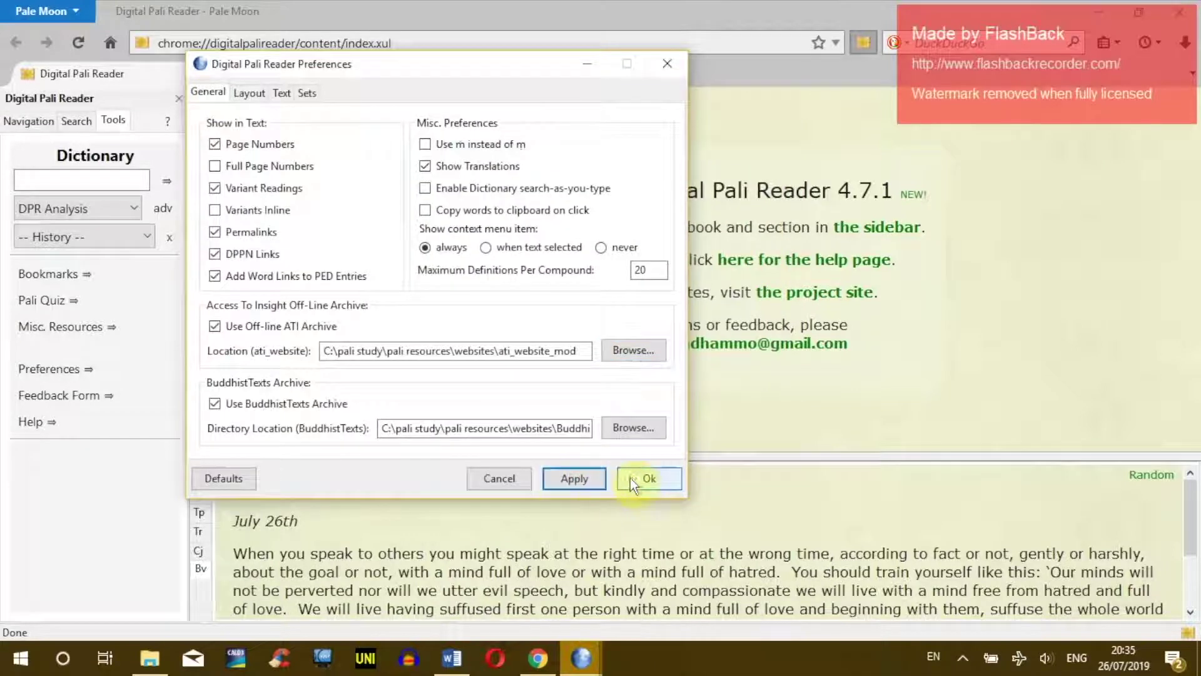
click(636, 478)
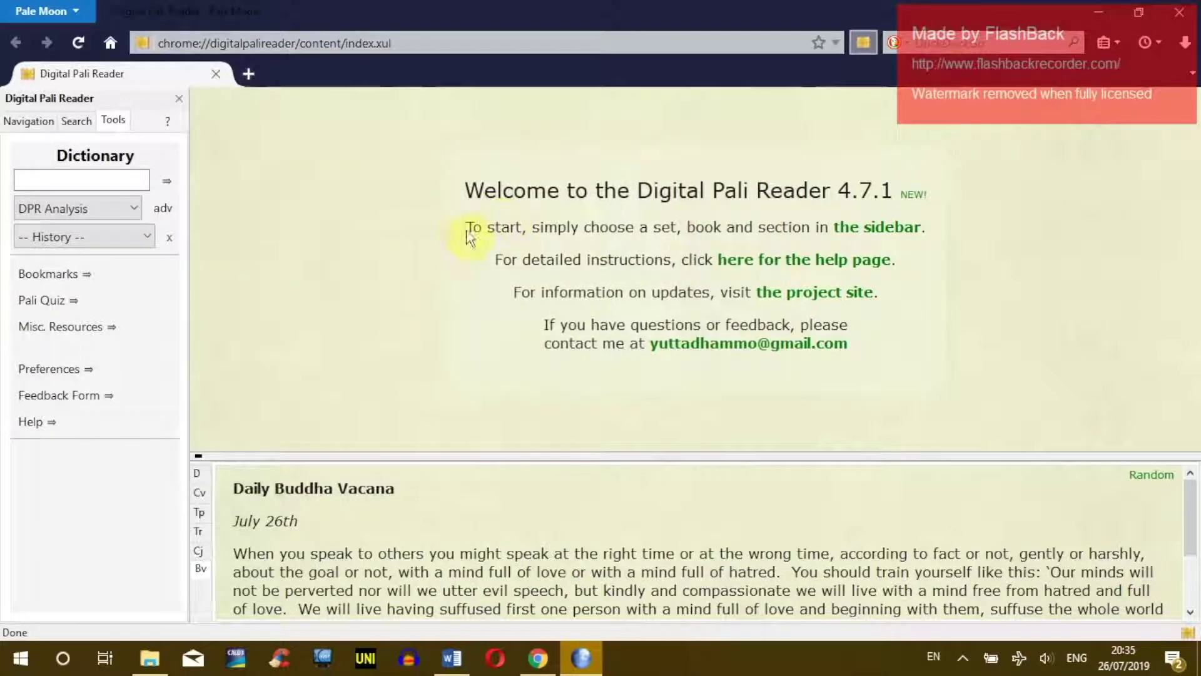
- Reload the Digital Pali Reader page to refresh its text with the new font settings
drag(476, 227, 687, 228)
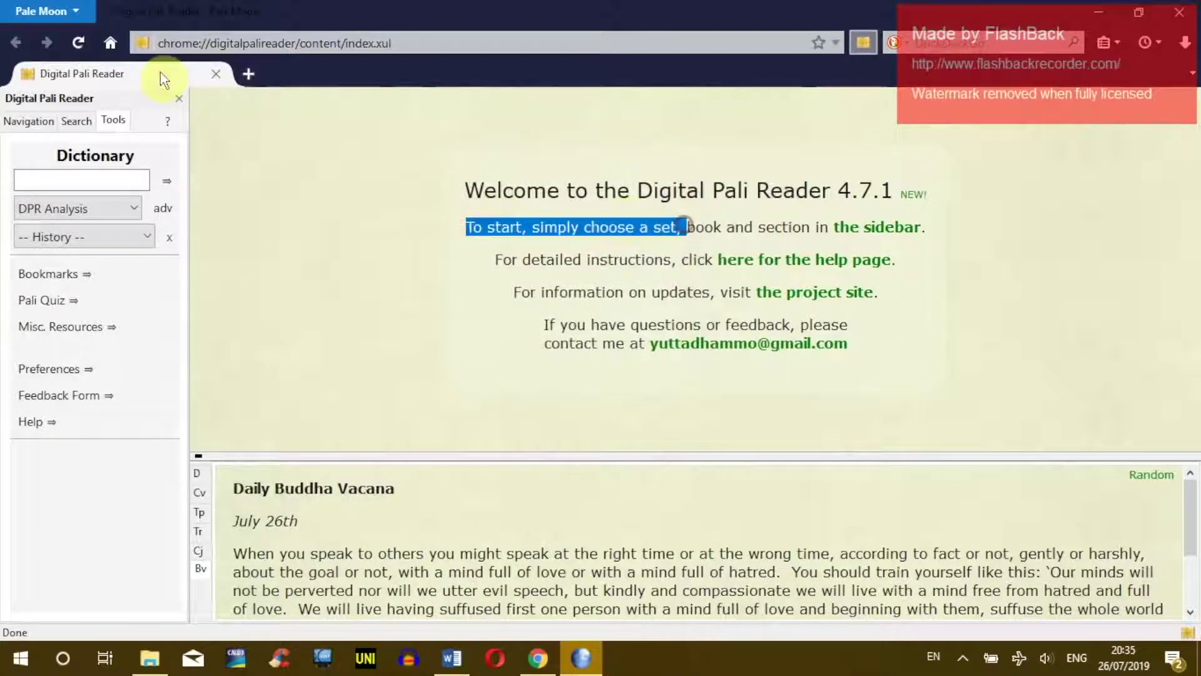
click(74, 41)
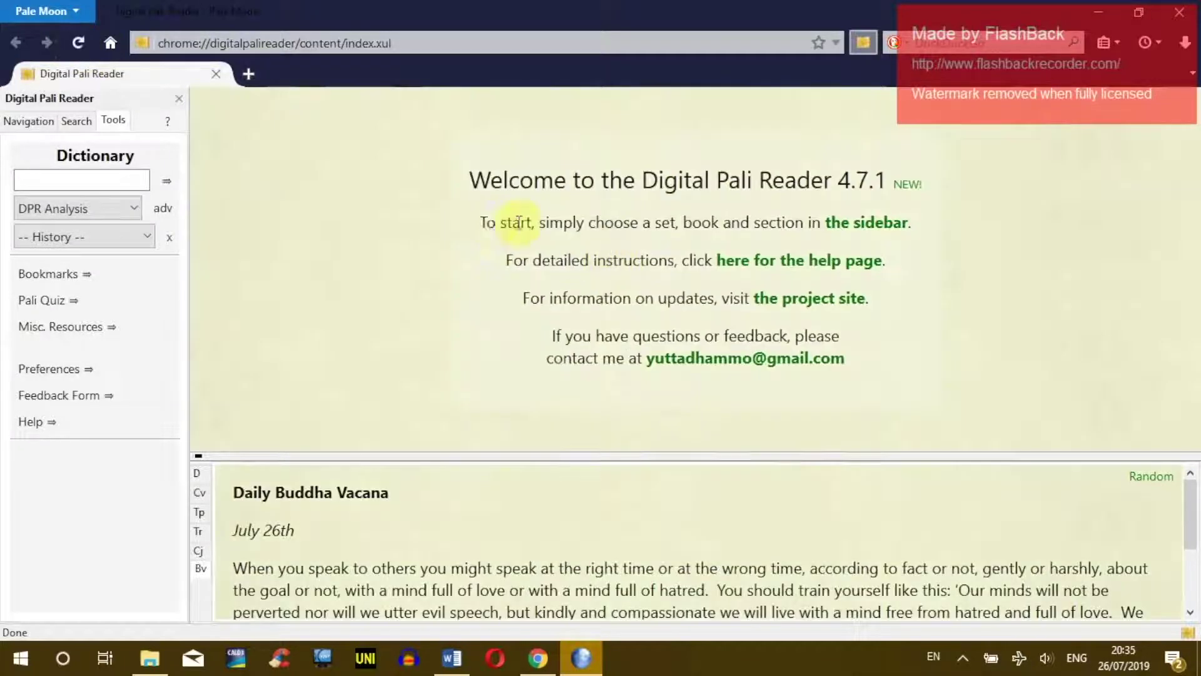
drag(478, 223, 571, 224)
click(687, 228)
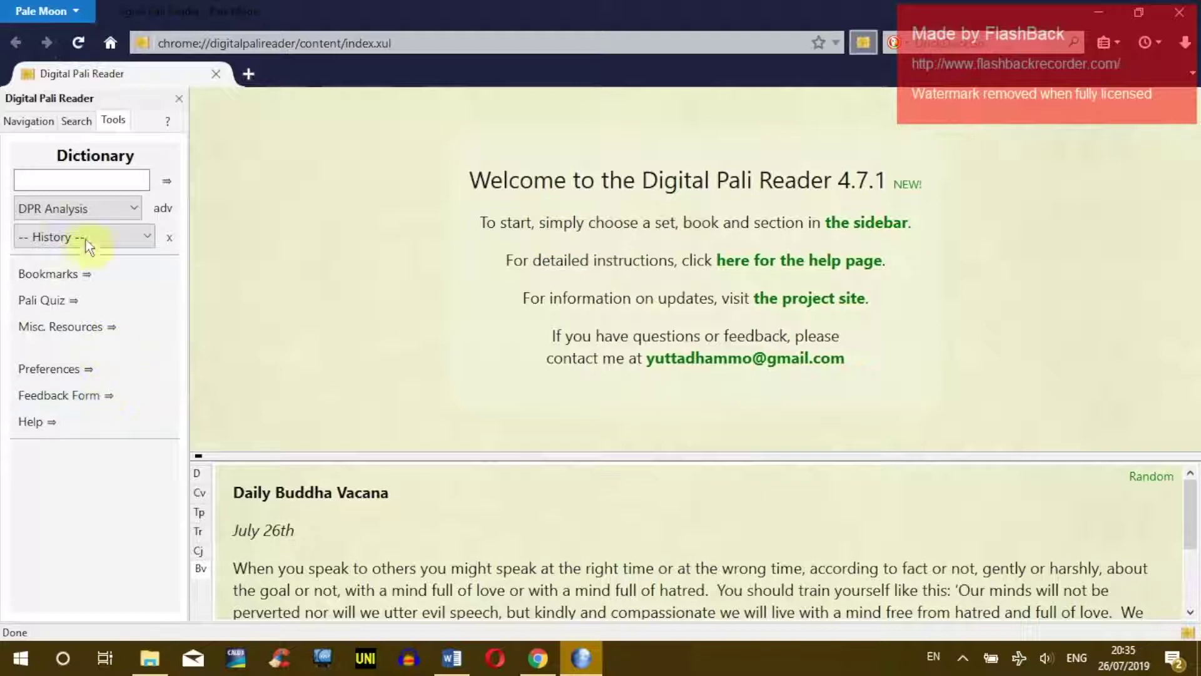
- Open the paribbājakakathā section of brahmajālasuttaṃ in Dīgha book 1, and close Pale Moon after viewing it
click(38, 119)
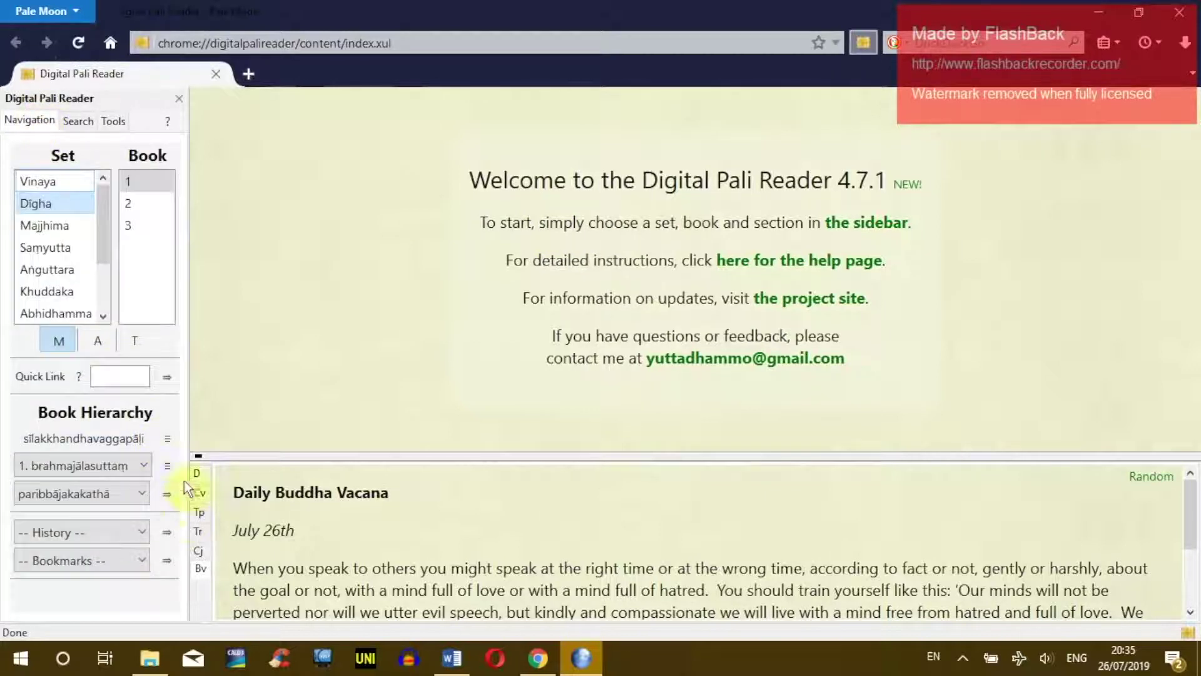
click(167, 494)
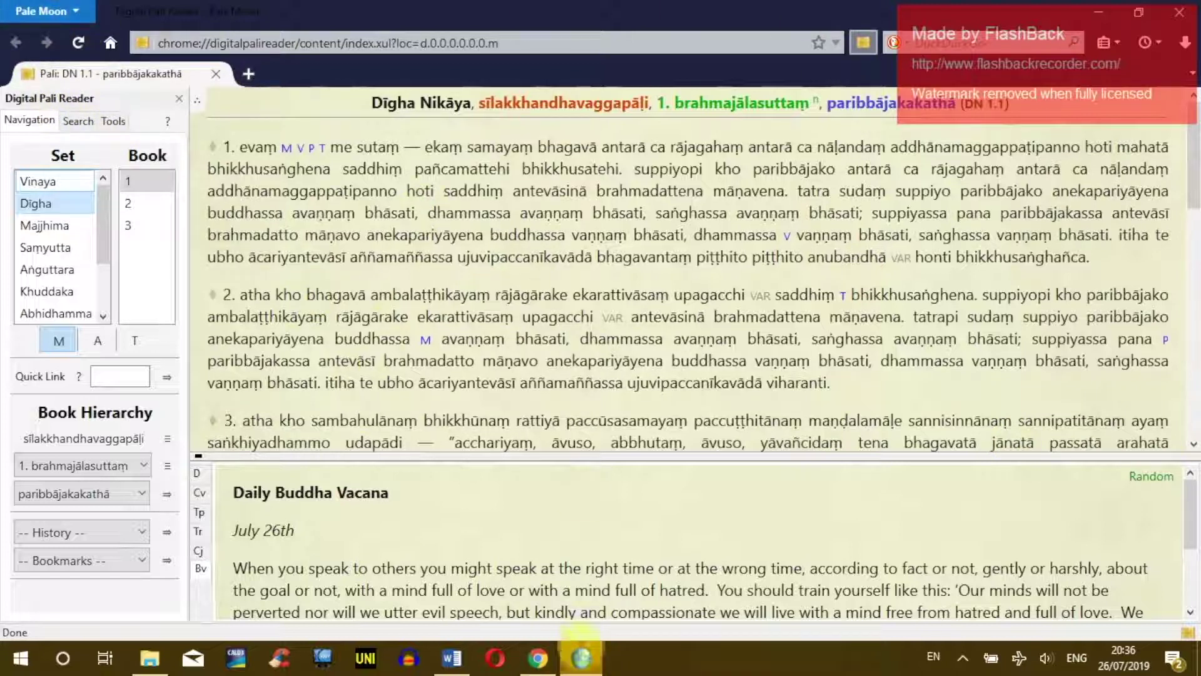
mouse_move(581, 660)
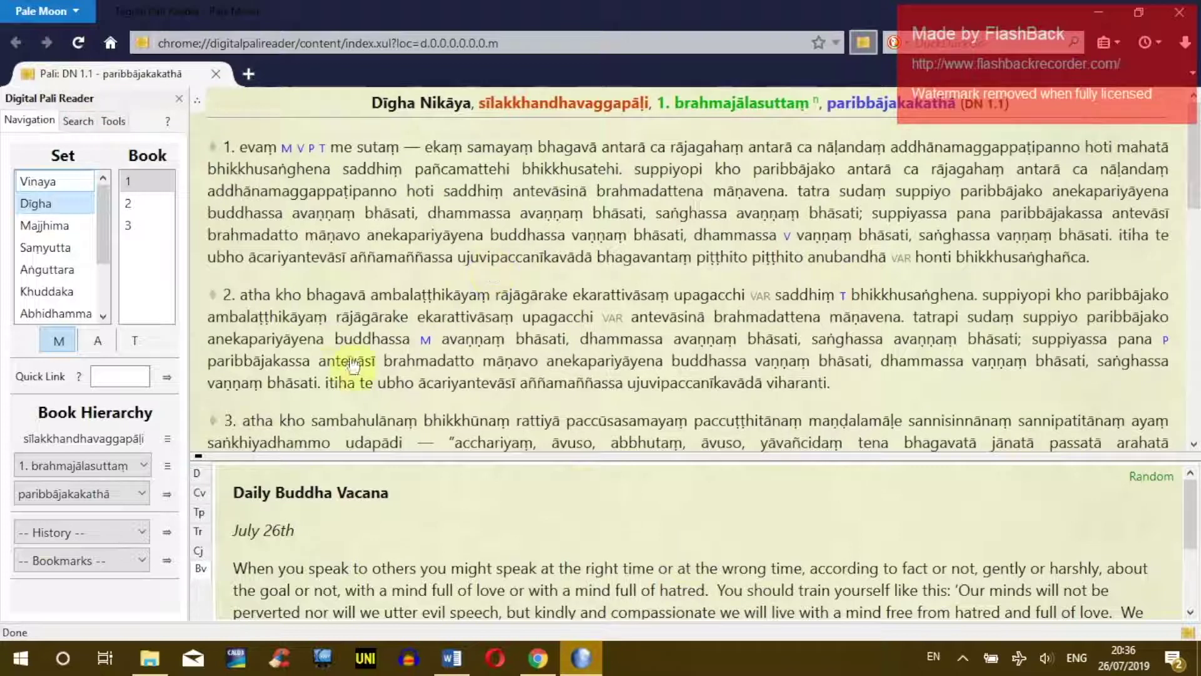
click(1181, 20)
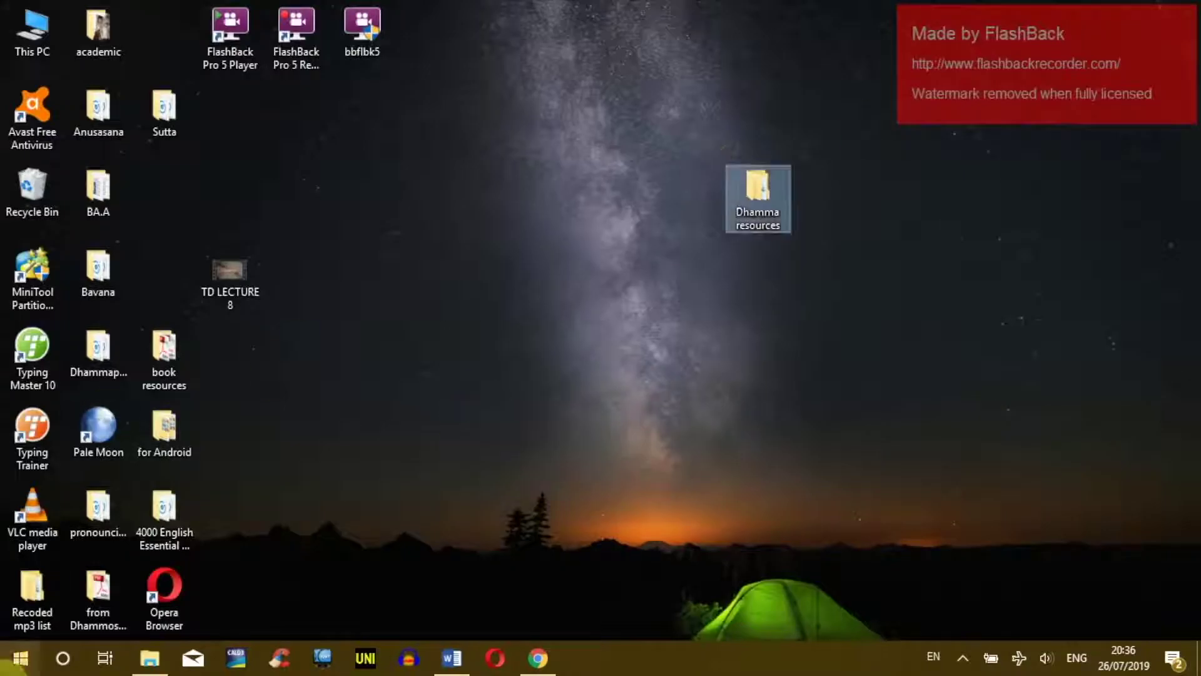
- Open the file location of the Pale Moon entry in the Windows Start menu
click(15, 657)
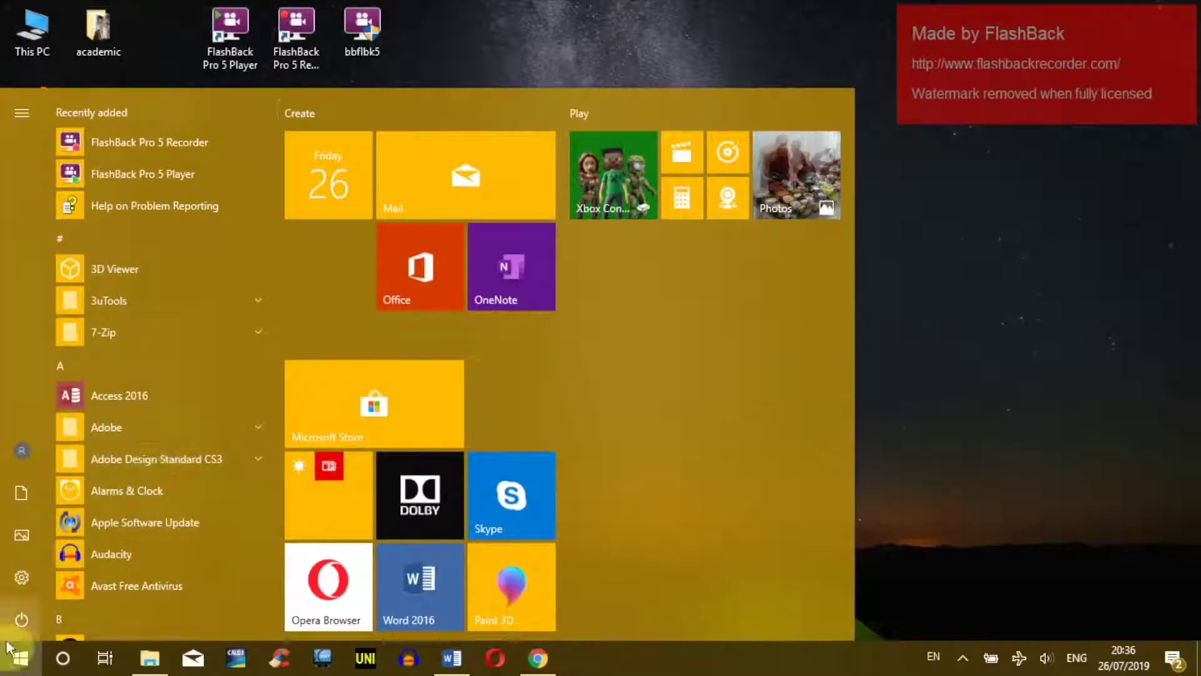
scroll(238, 197, down, 10)
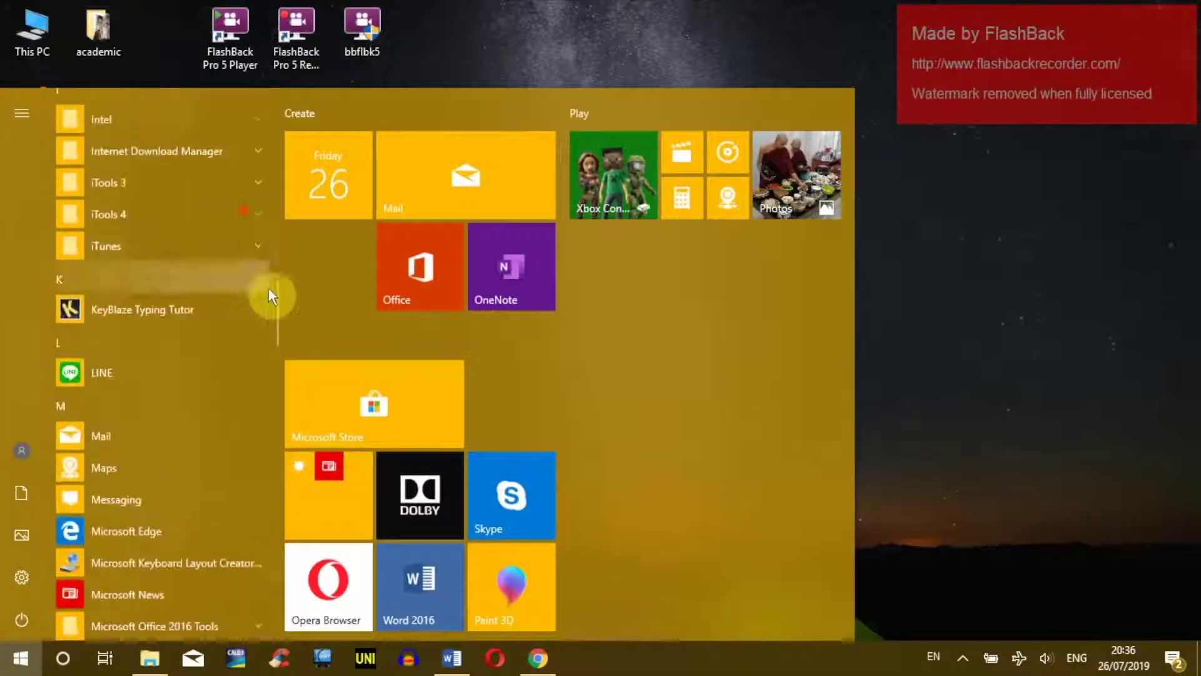
drag(279, 294, 277, 406)
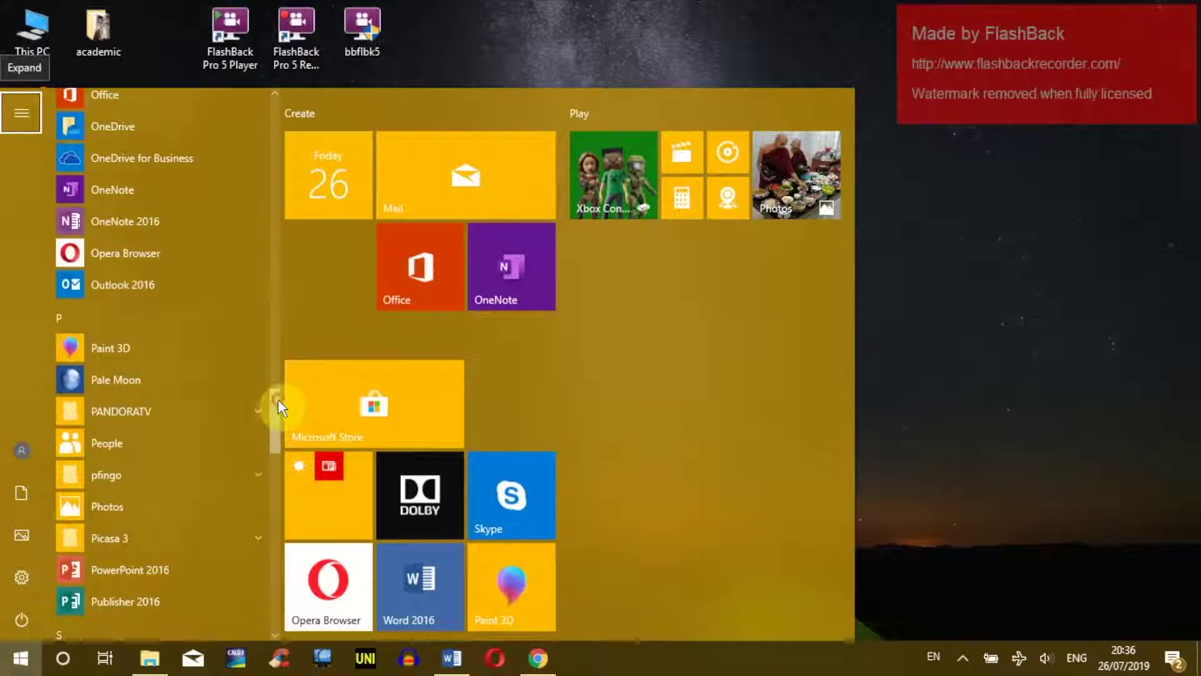
right_click(105, 377)
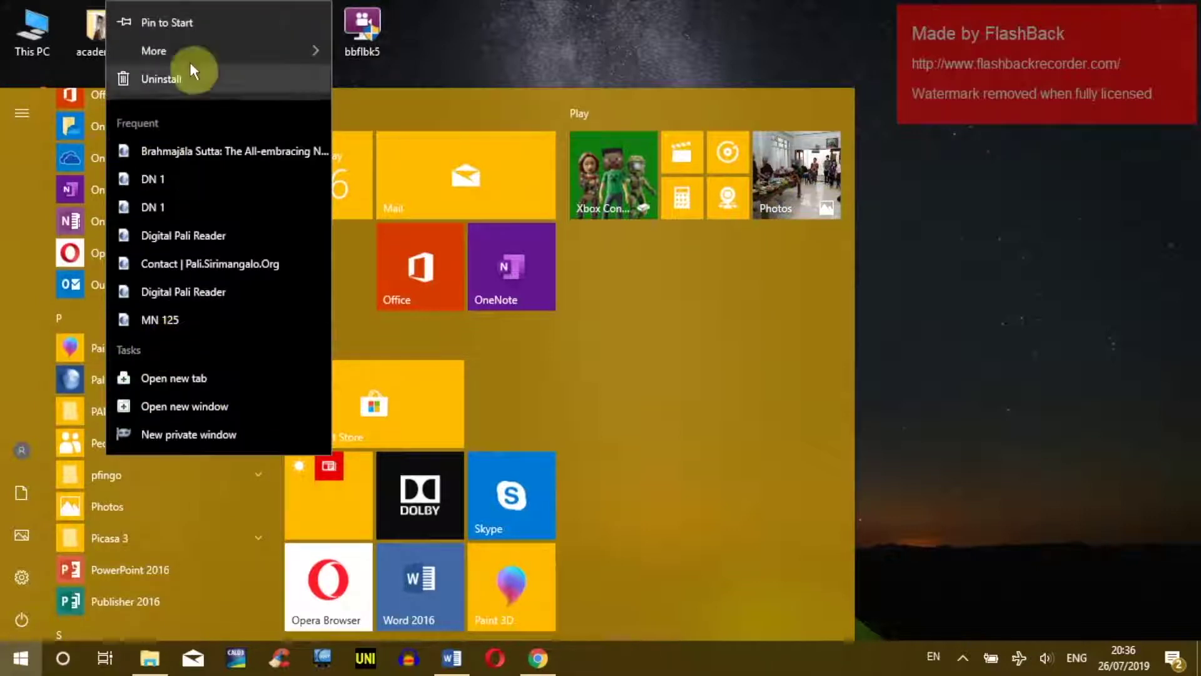
mouse_move(186, 51)
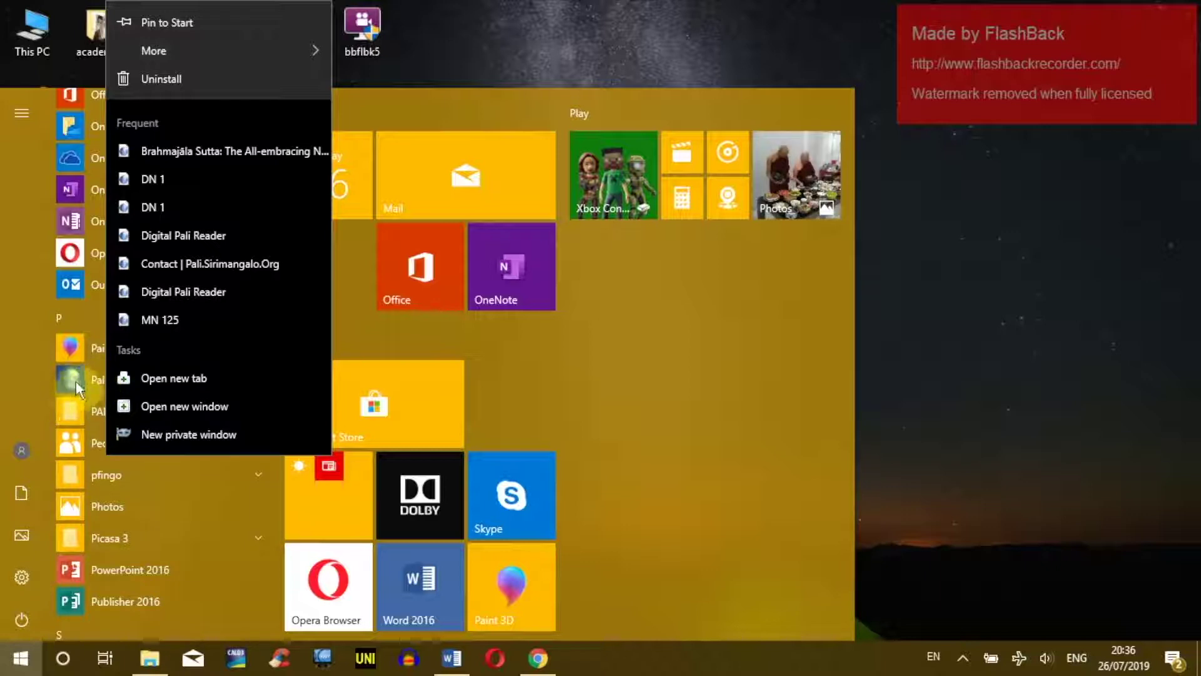
mouse_move(294, 50)
click(388, 114)
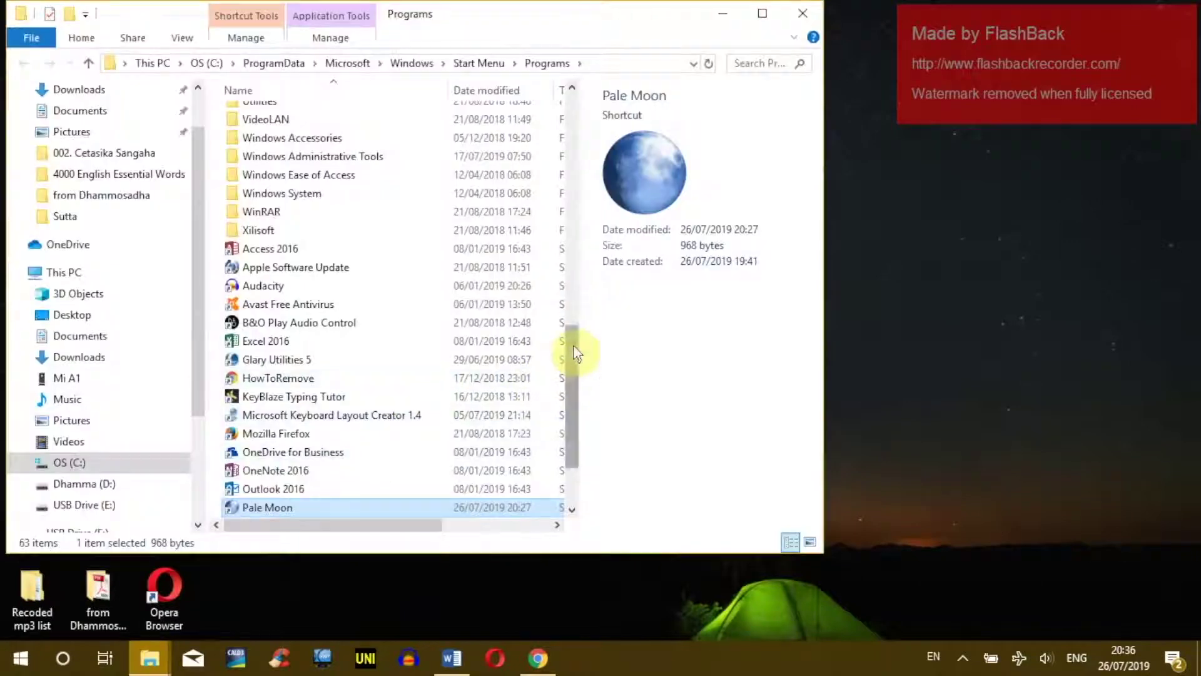
- Rename the Pale Moon shortcut in the Programs folder as Digital Pali Reader, granting administrator permission
scroll(574, 376, down, 2)
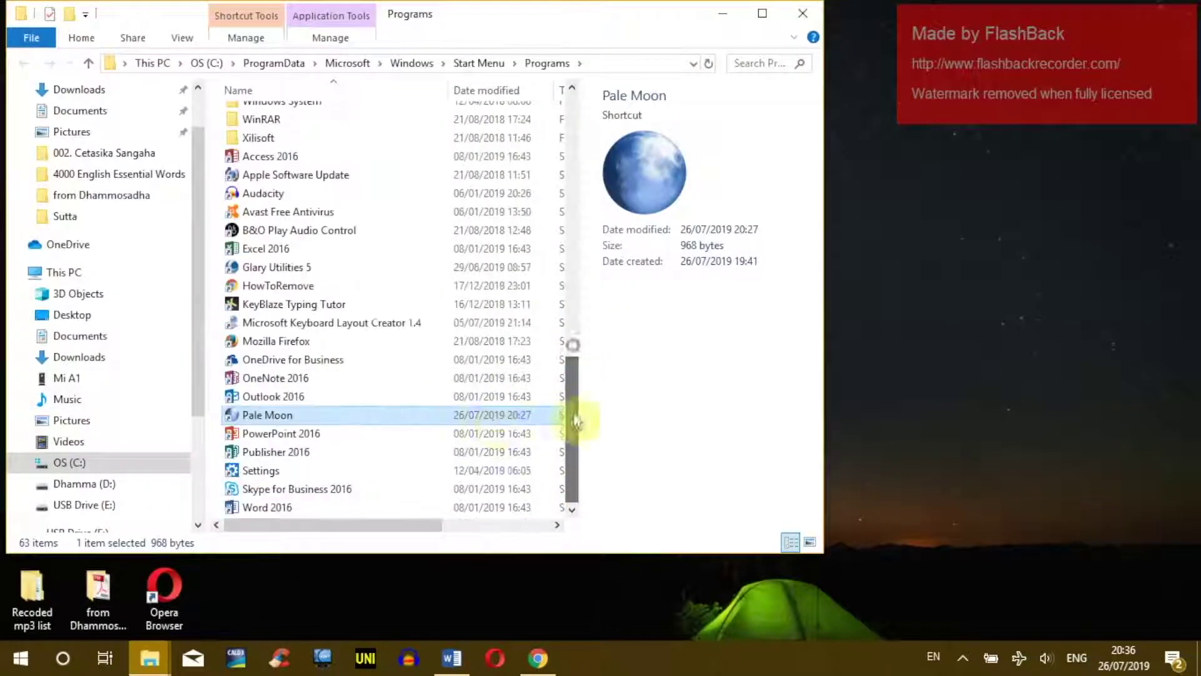
click(263, 415)
text(Di)
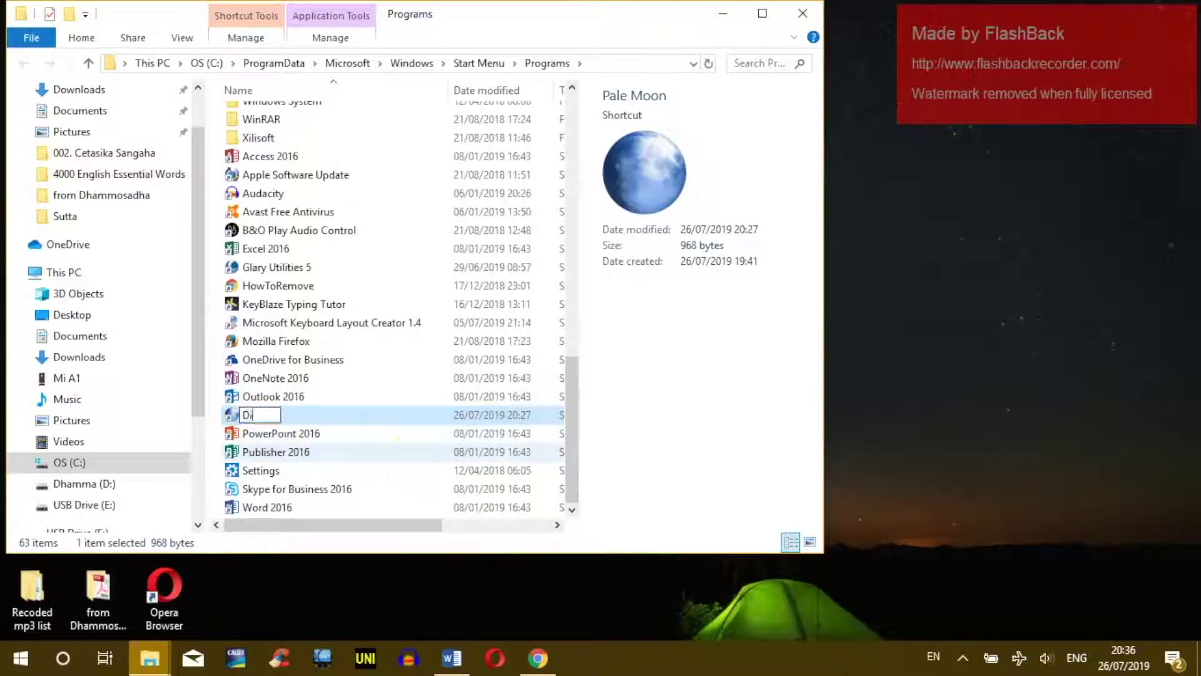
text(git)
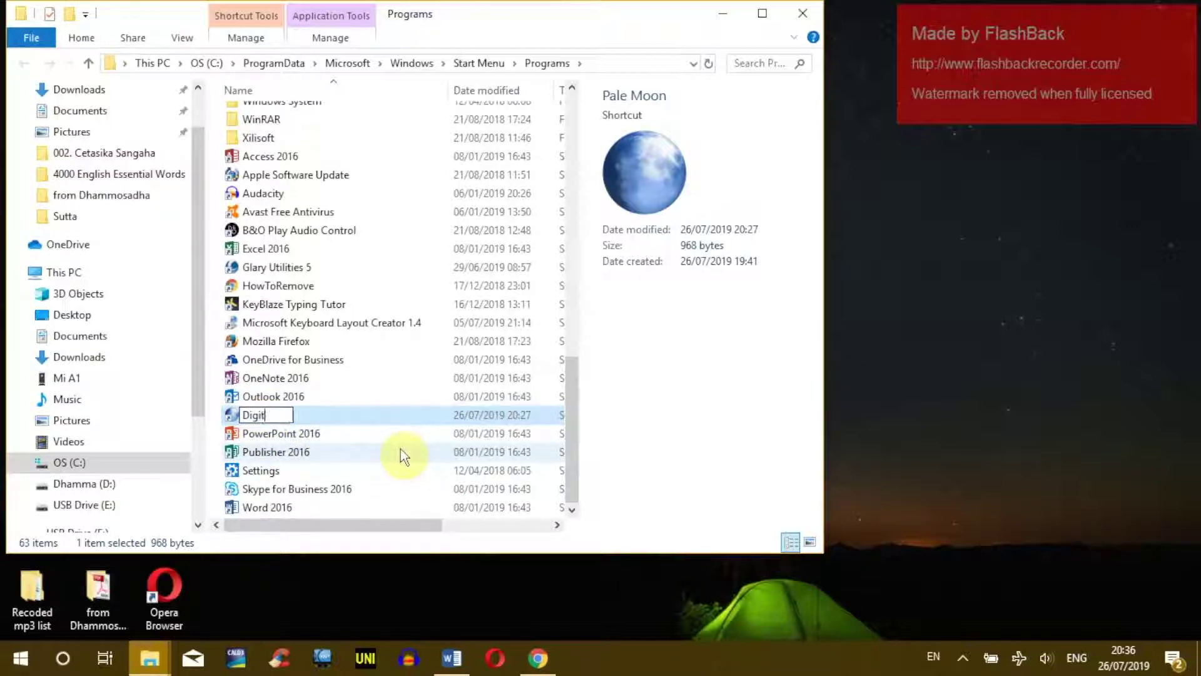
text(al Pali Reade)
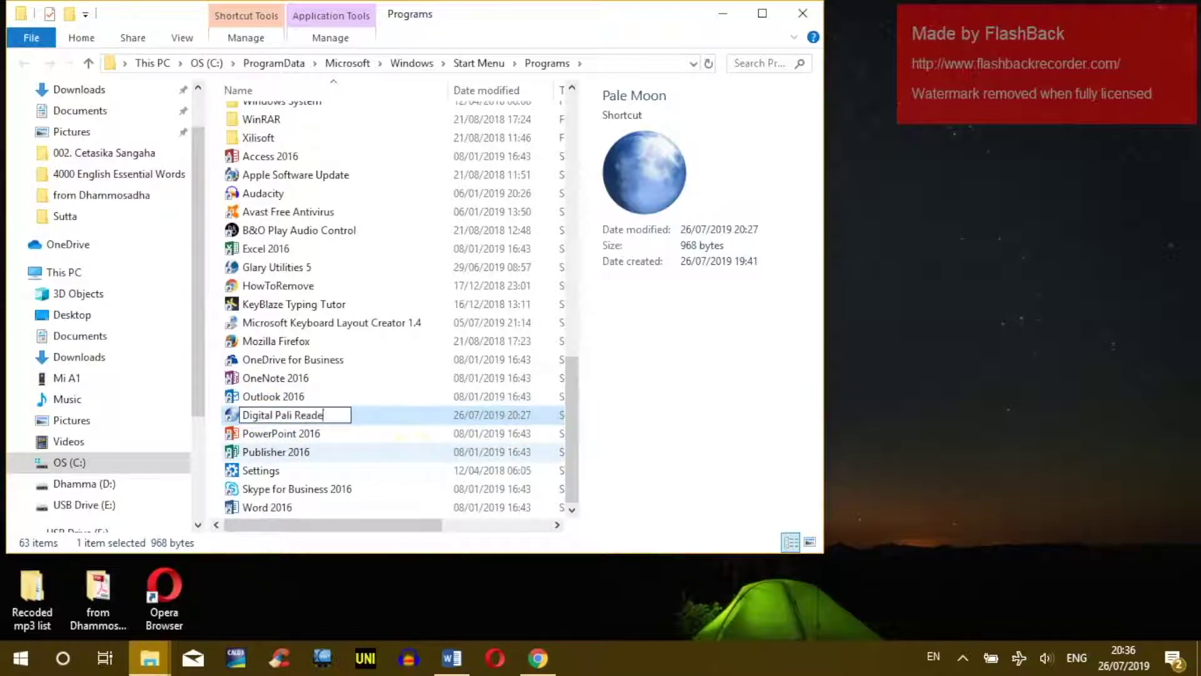
text(r)
key(Return)
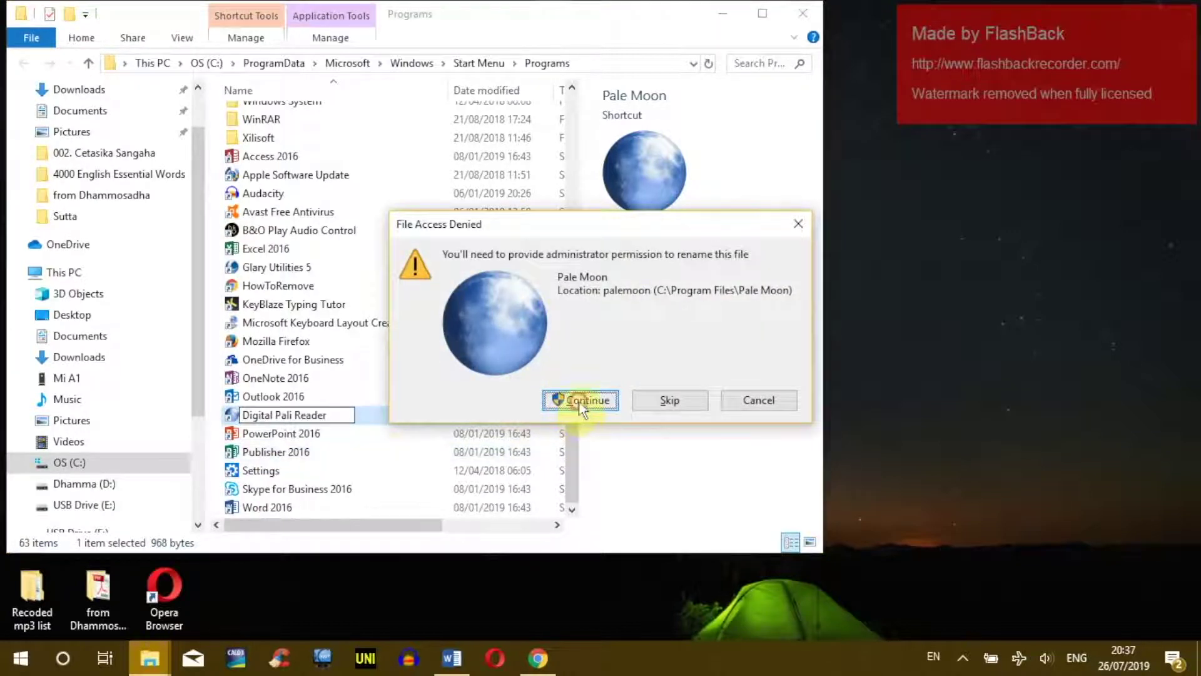
click(579, 400)
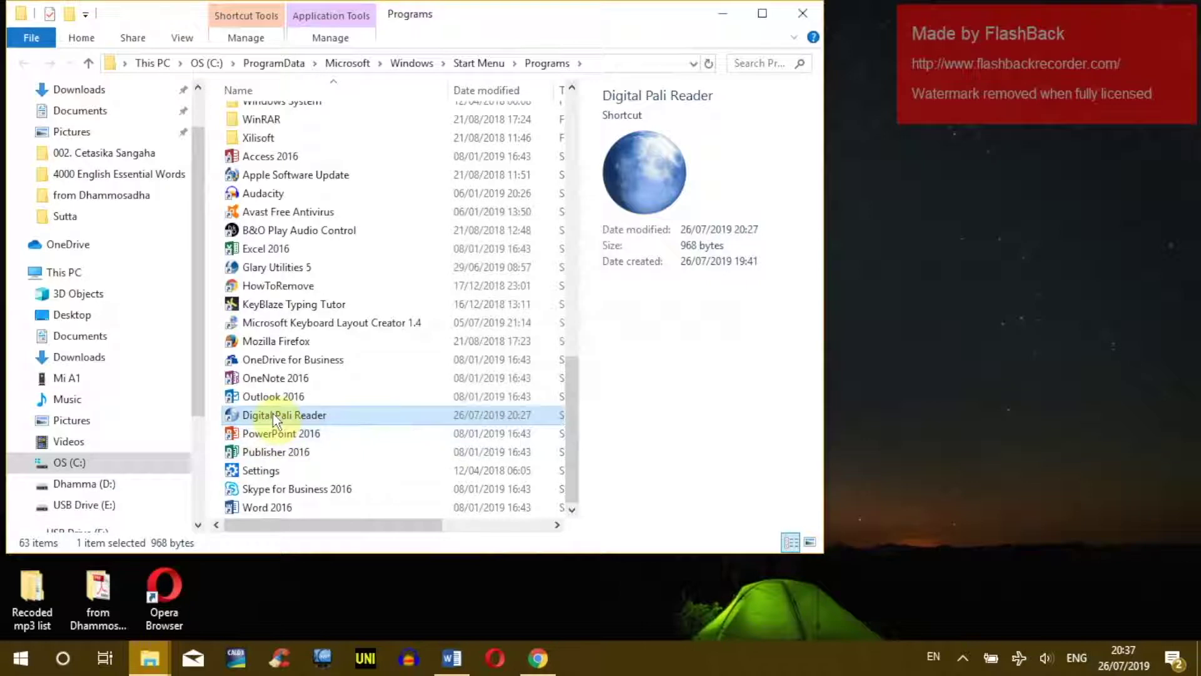
- Start changing the Digital Pali Reader shortcut's icon and browse to the icons folder in C:\pali study\pali resources\websites
right_click(291, 416)
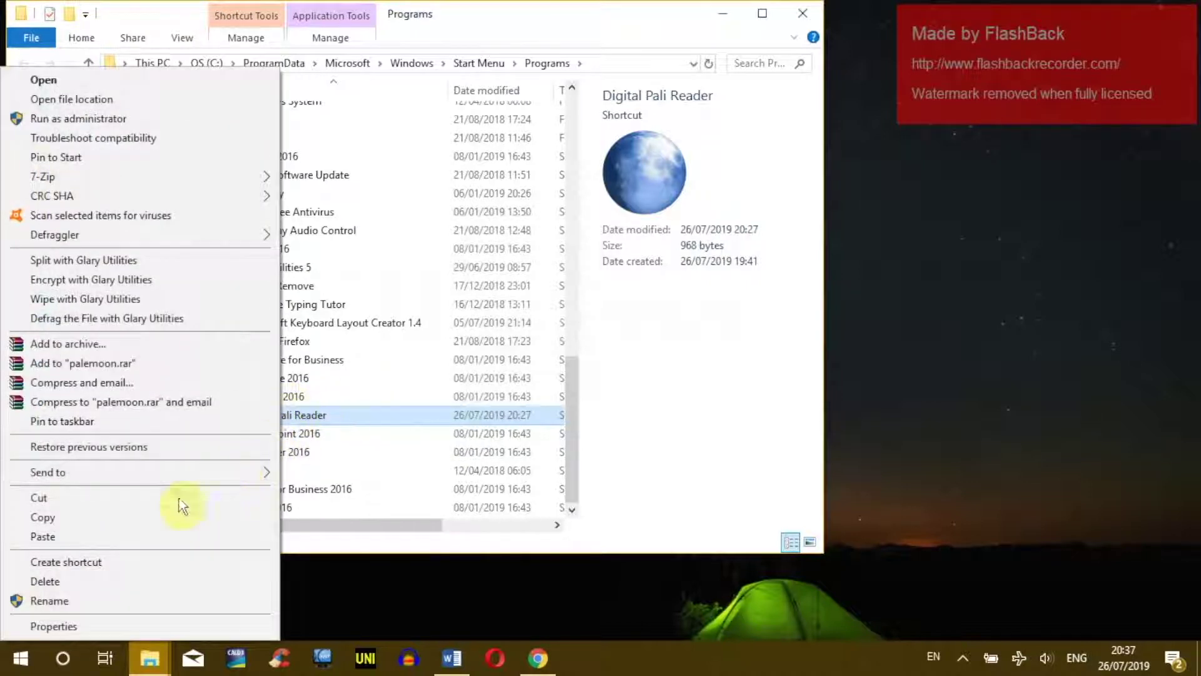
click(140, 626)
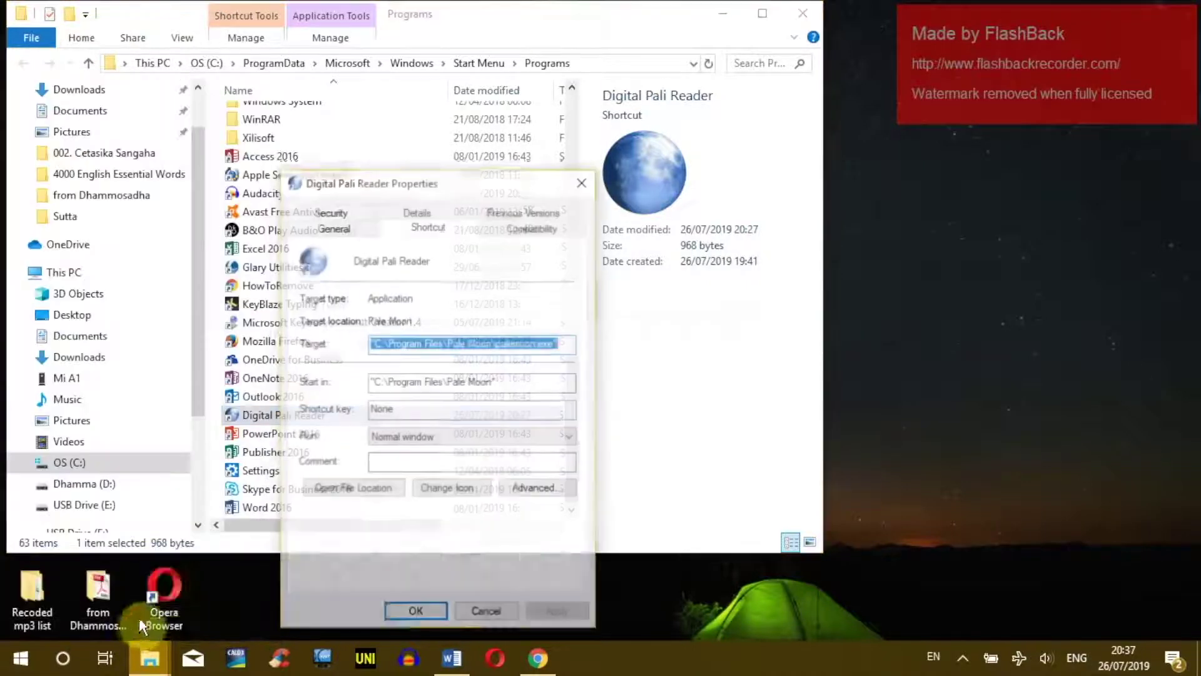
click(463, 488)
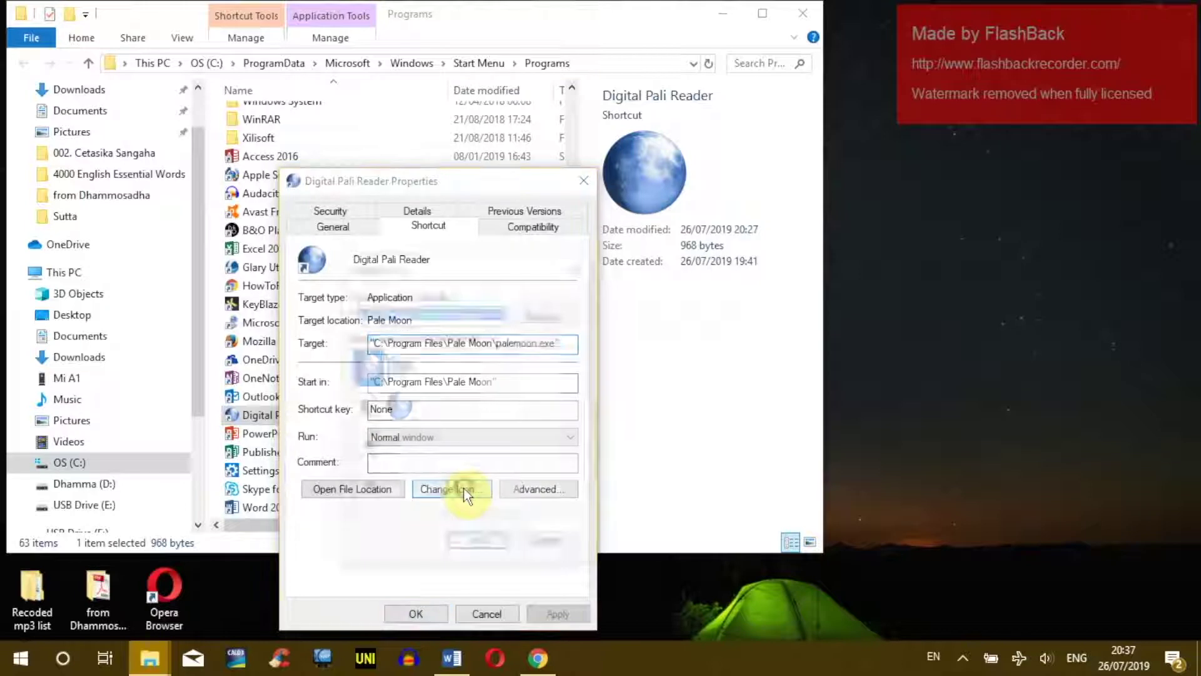
click(546, 315)
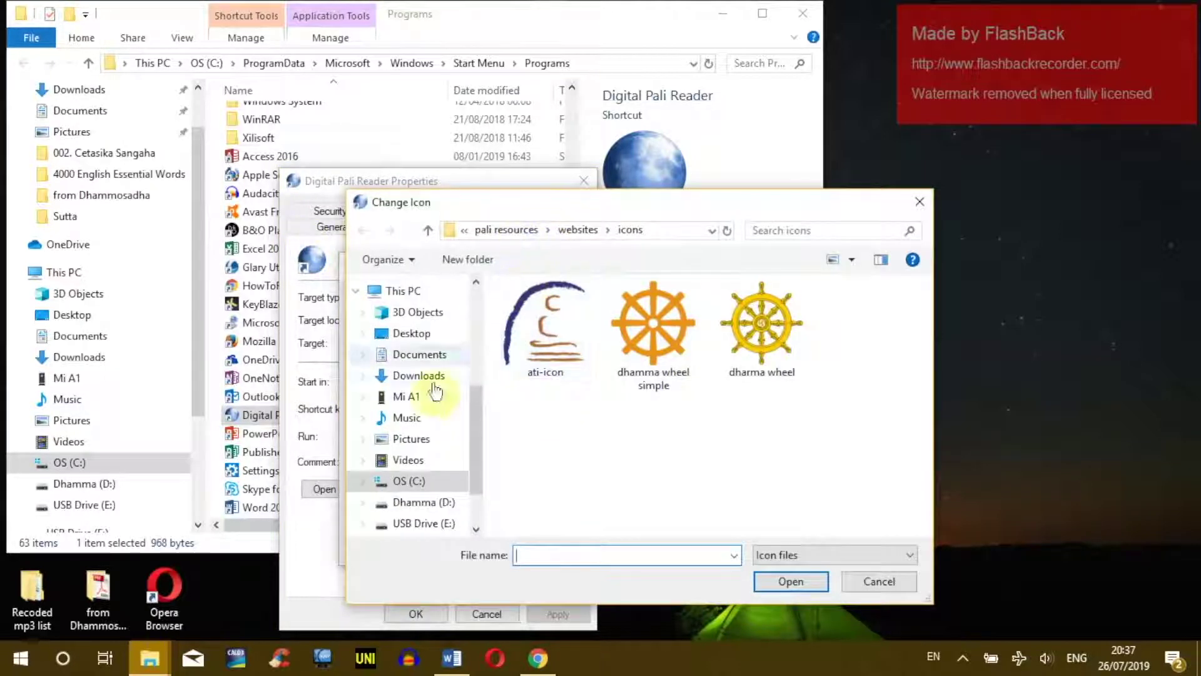
click(413, 333)
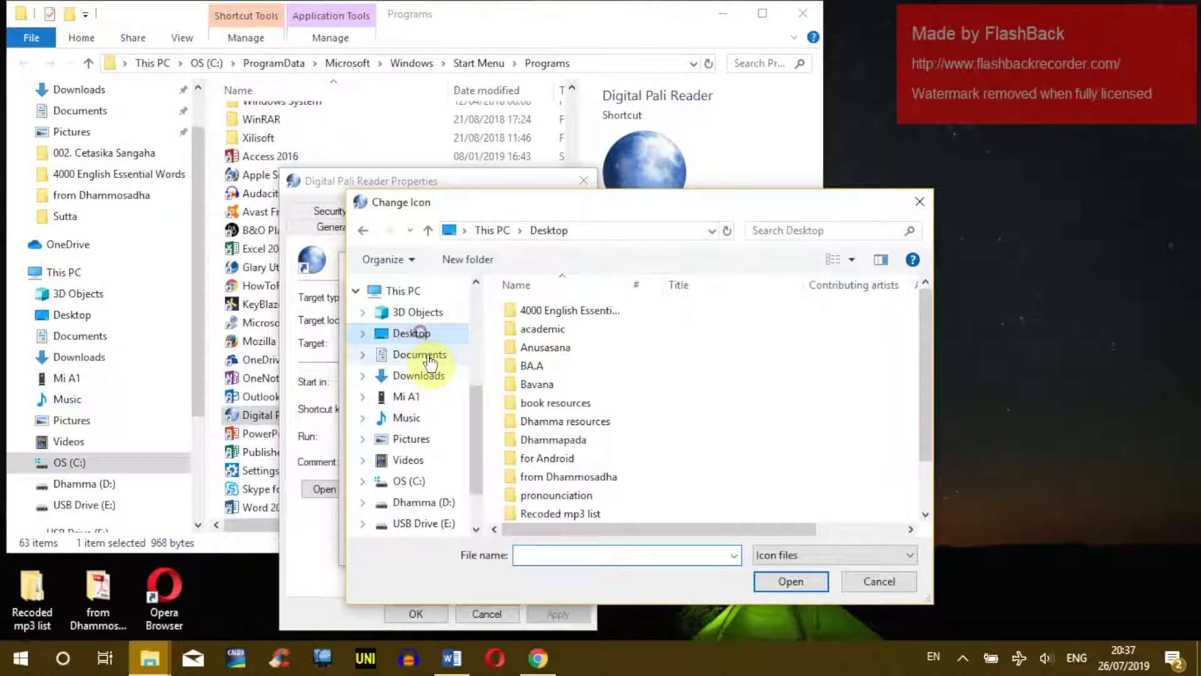
click(412, 482)
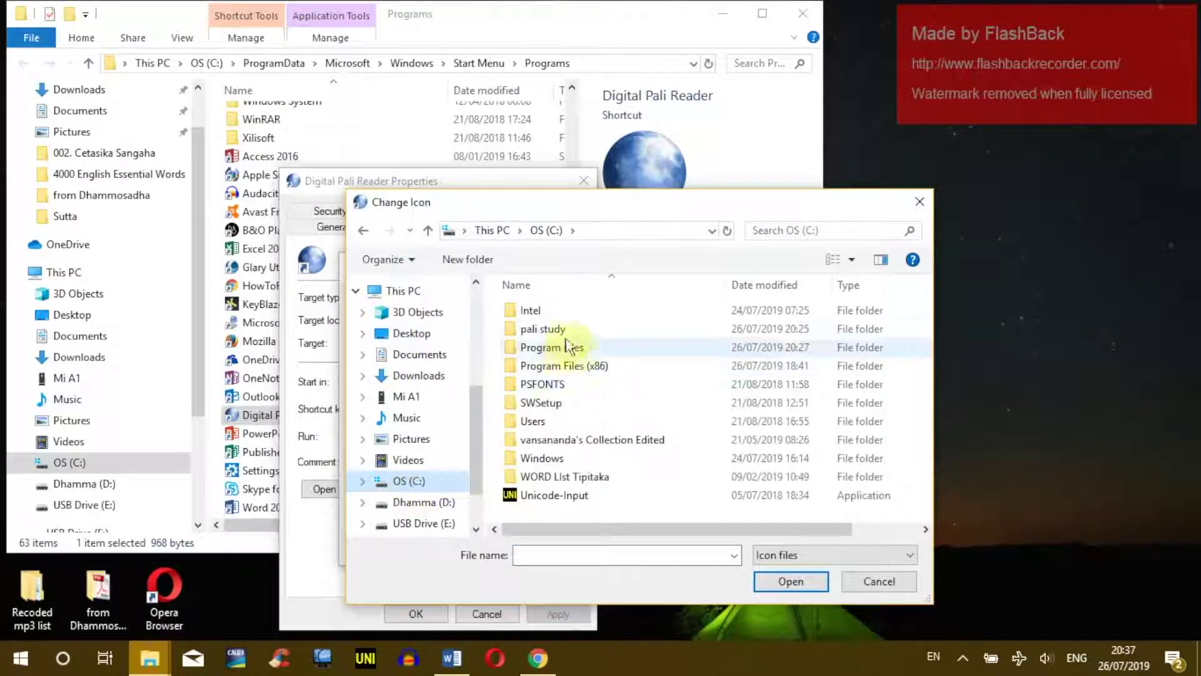
double_click(551, 328)
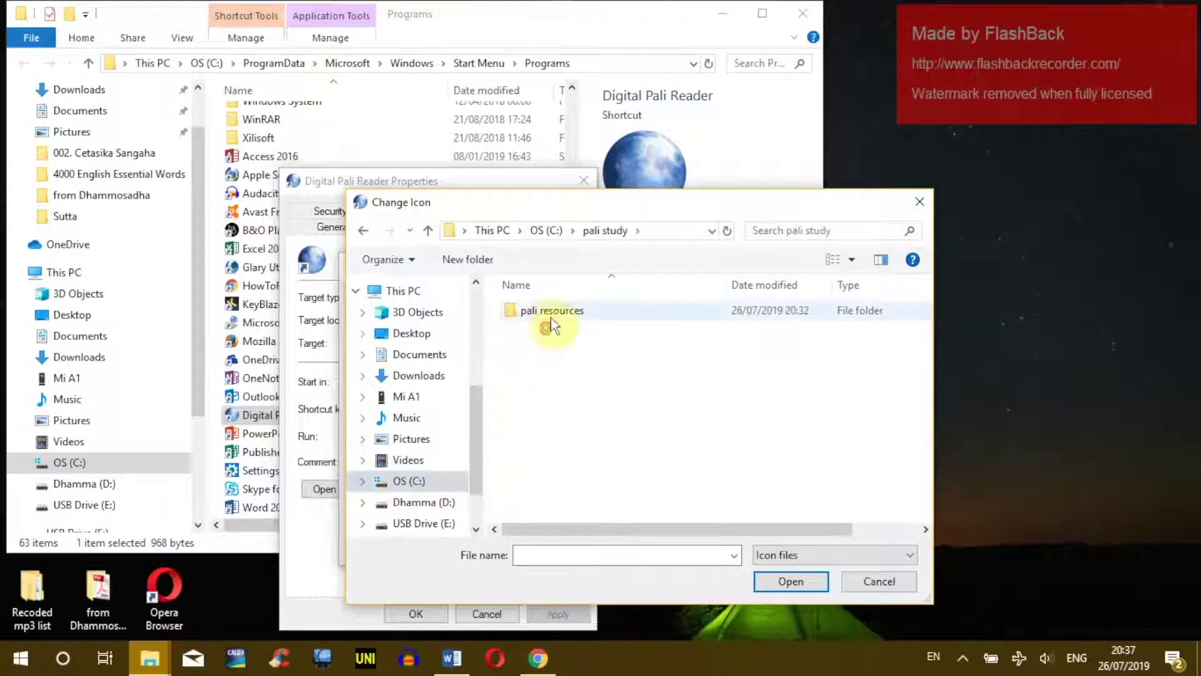
double_click(551, 312)
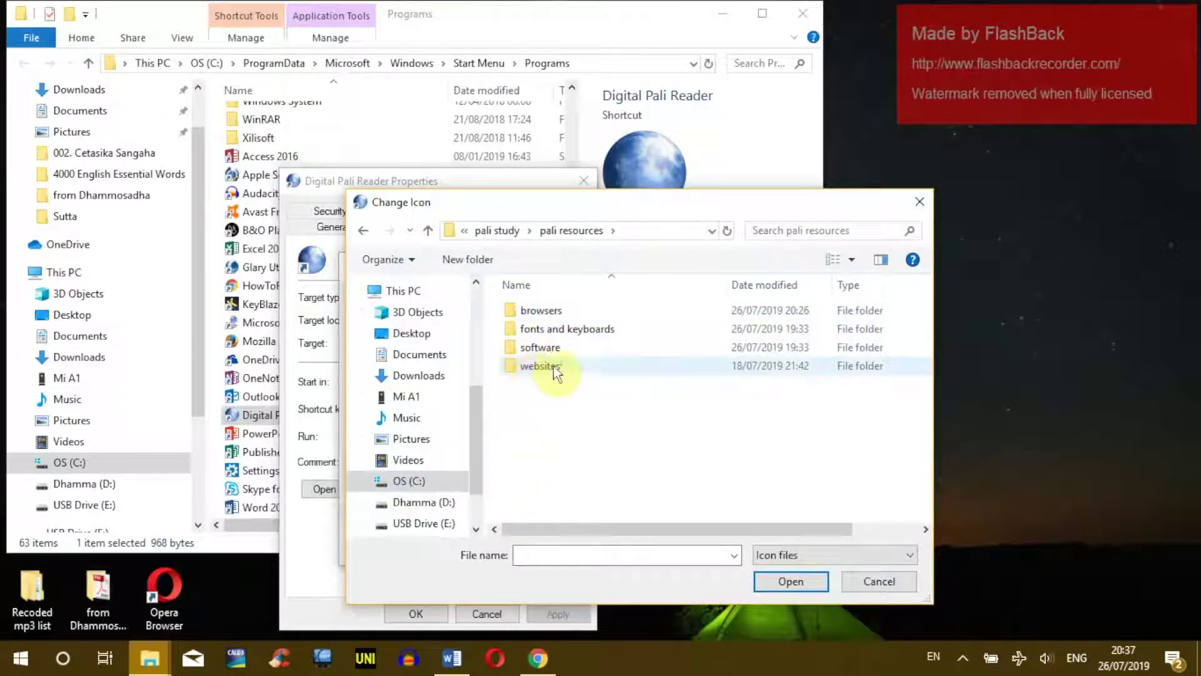
double_click(554, 368)
click(508, 354)
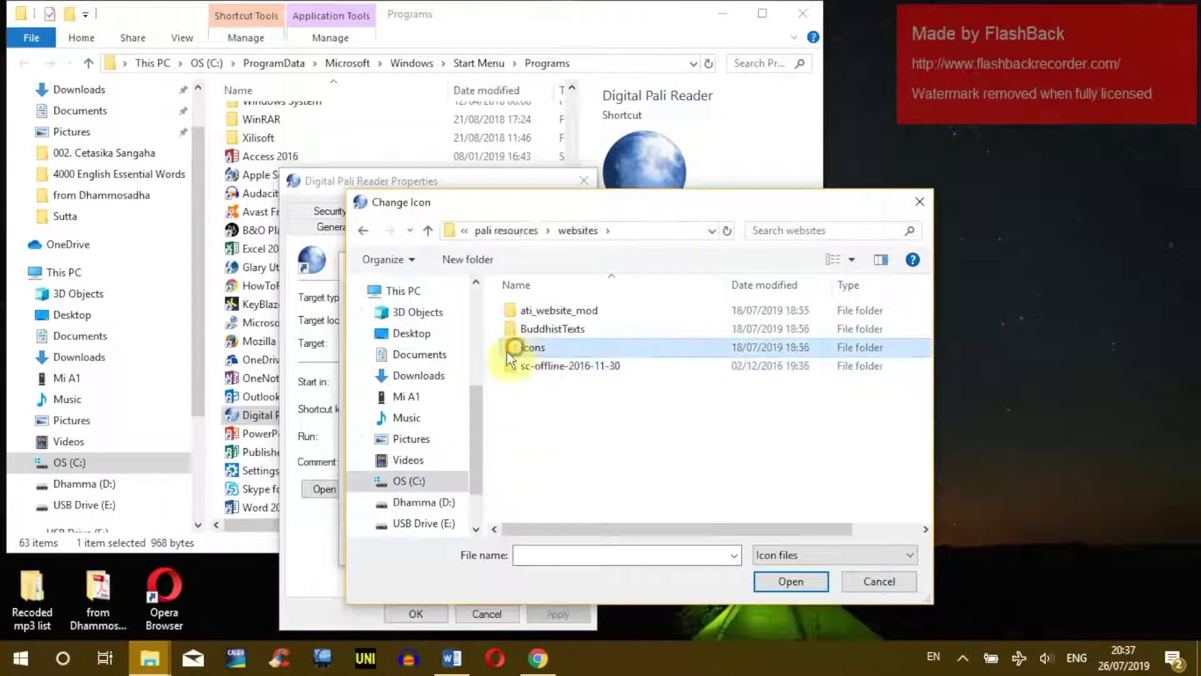
double_click(558, 347)
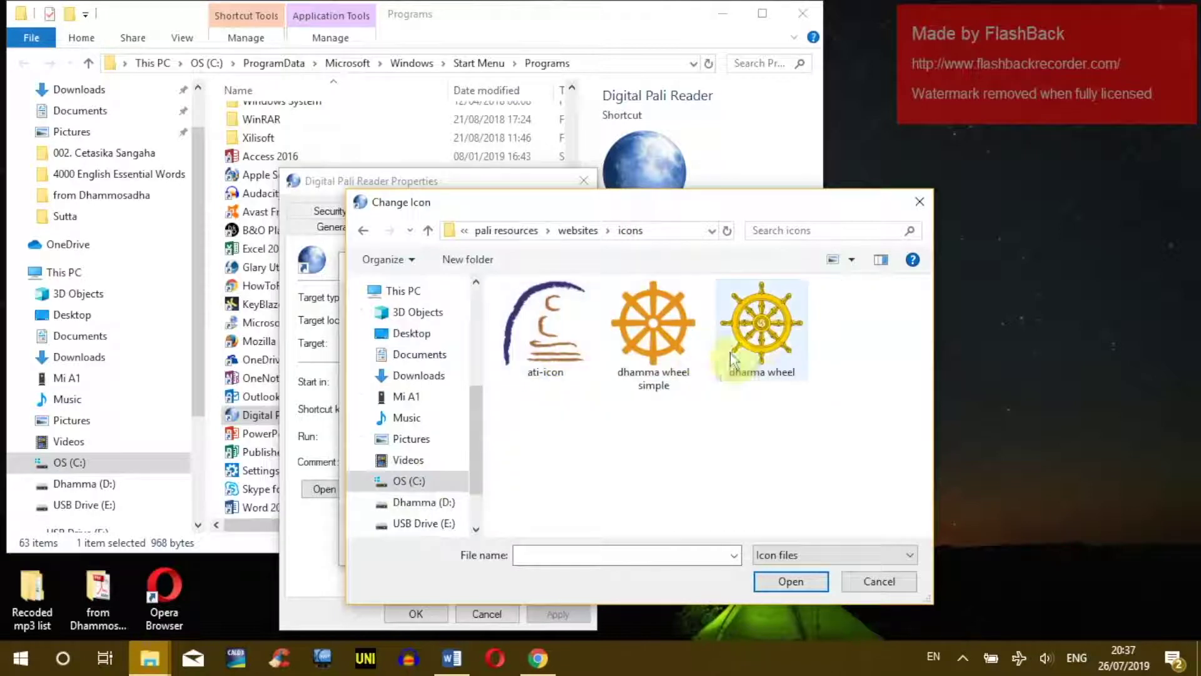
- Assign the dharma wheel icon to the Digital Pali Reader shortcut and apply it with administrator permission
click(763, 340)
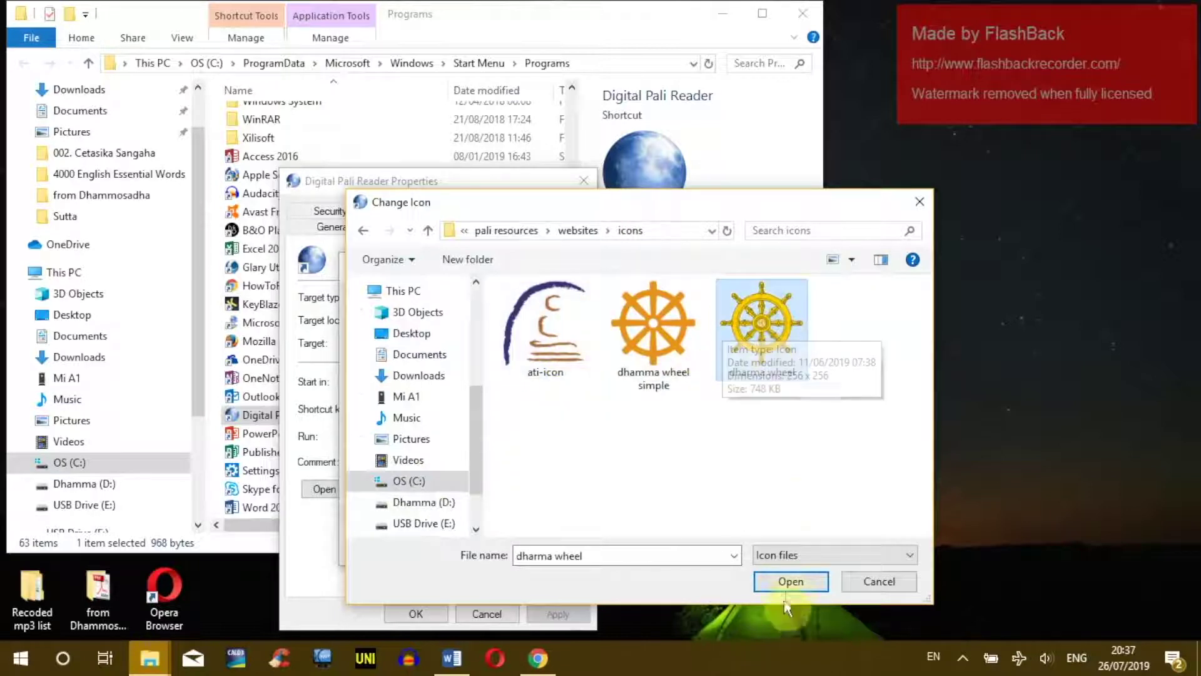
click(789, 581)
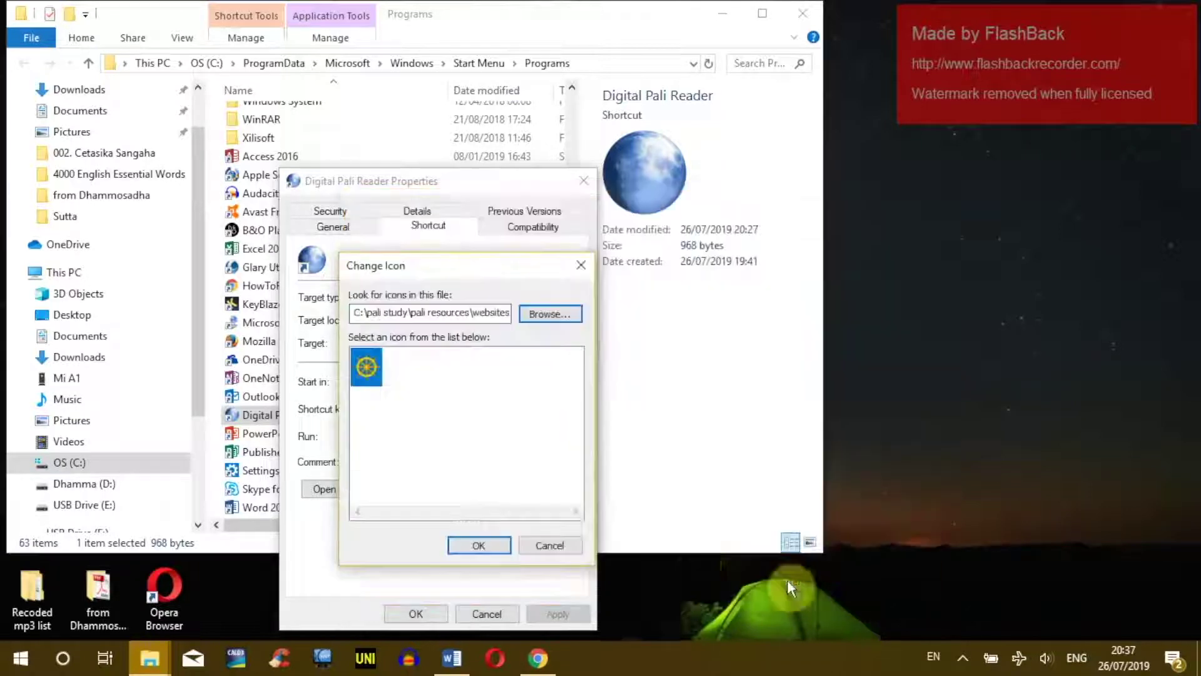
click(492, 546)
click(420, 613)
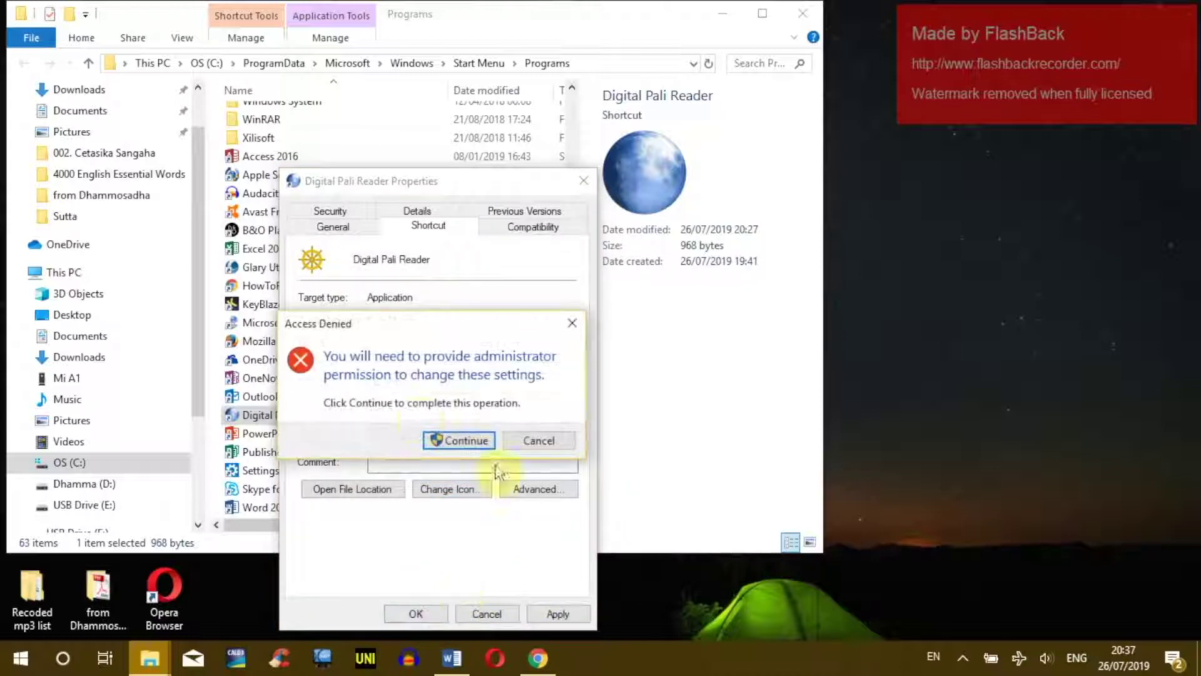
click(459, 440)
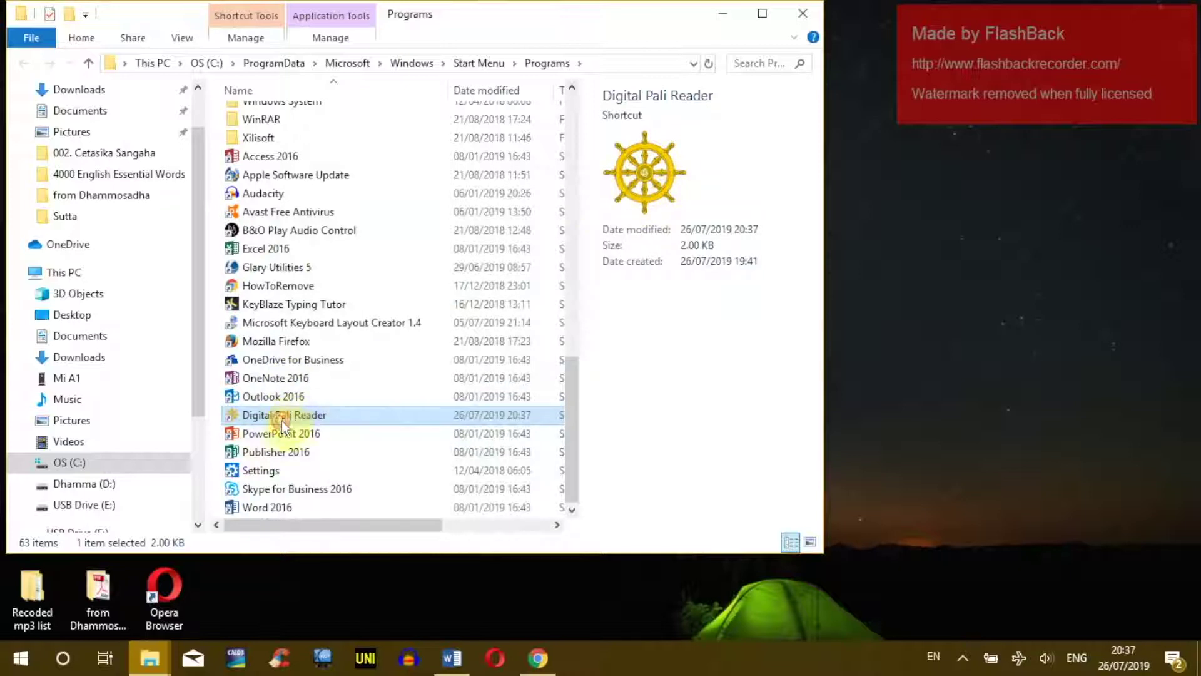
- Launch Digital Pali Reader from the renamed shortcut, pin it to the taskbar, and minimize its window
key(Return)
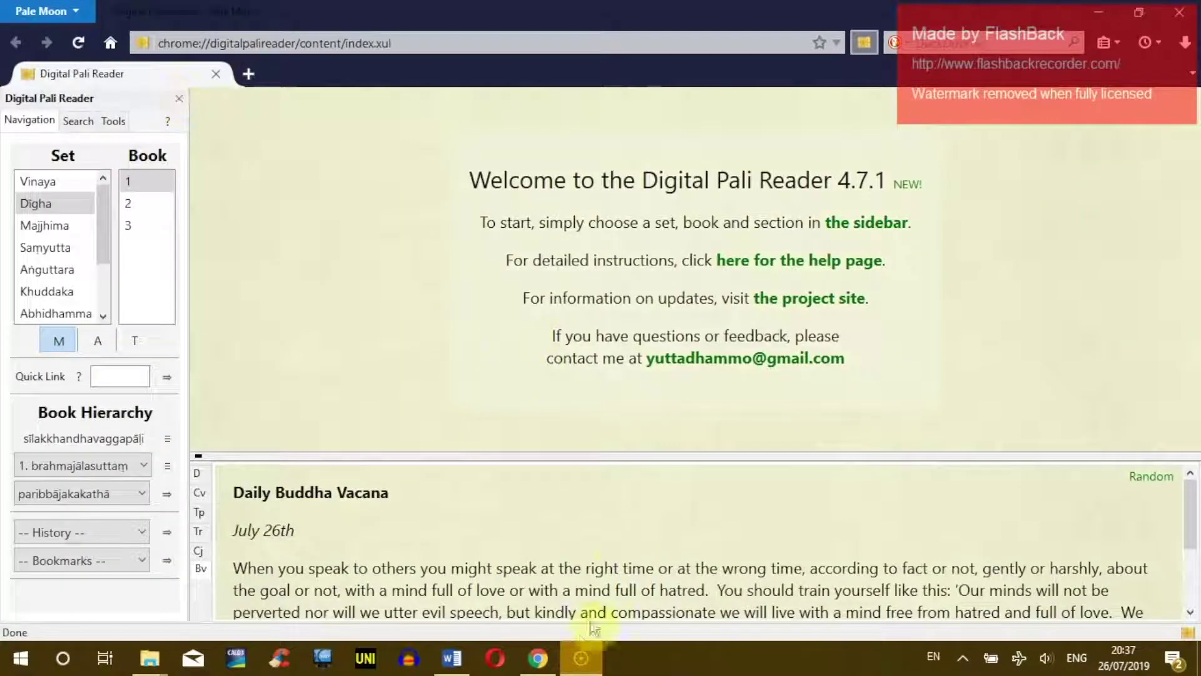
right_click(588, 662)
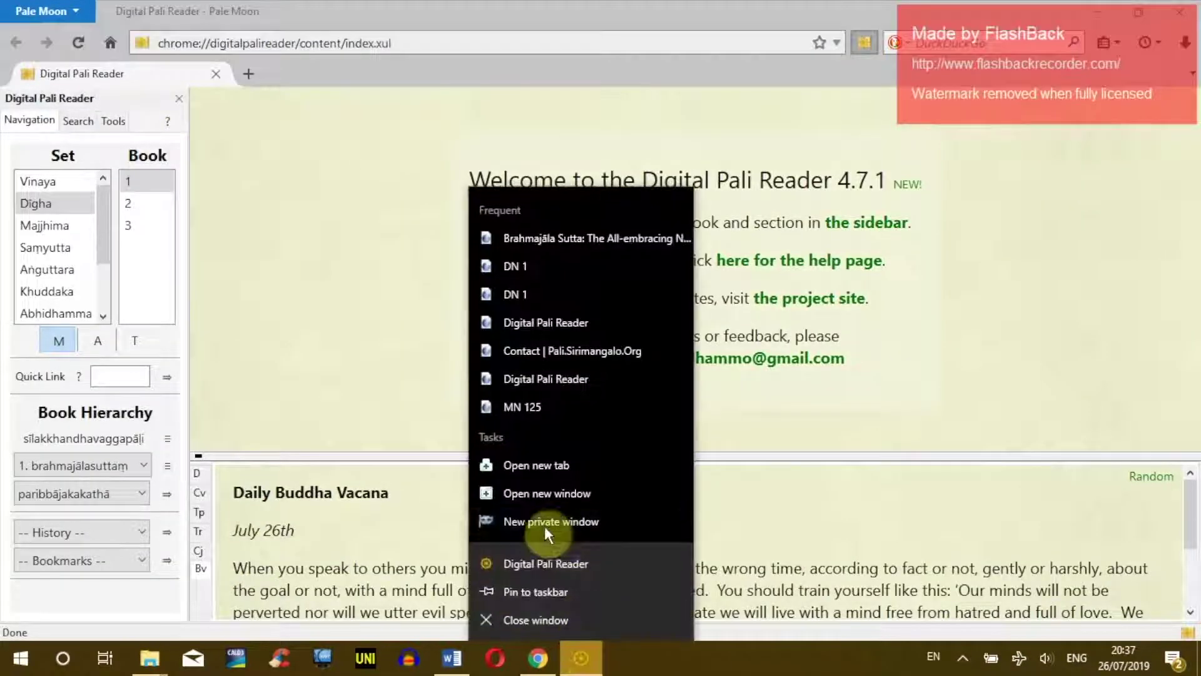
click(544, 593)
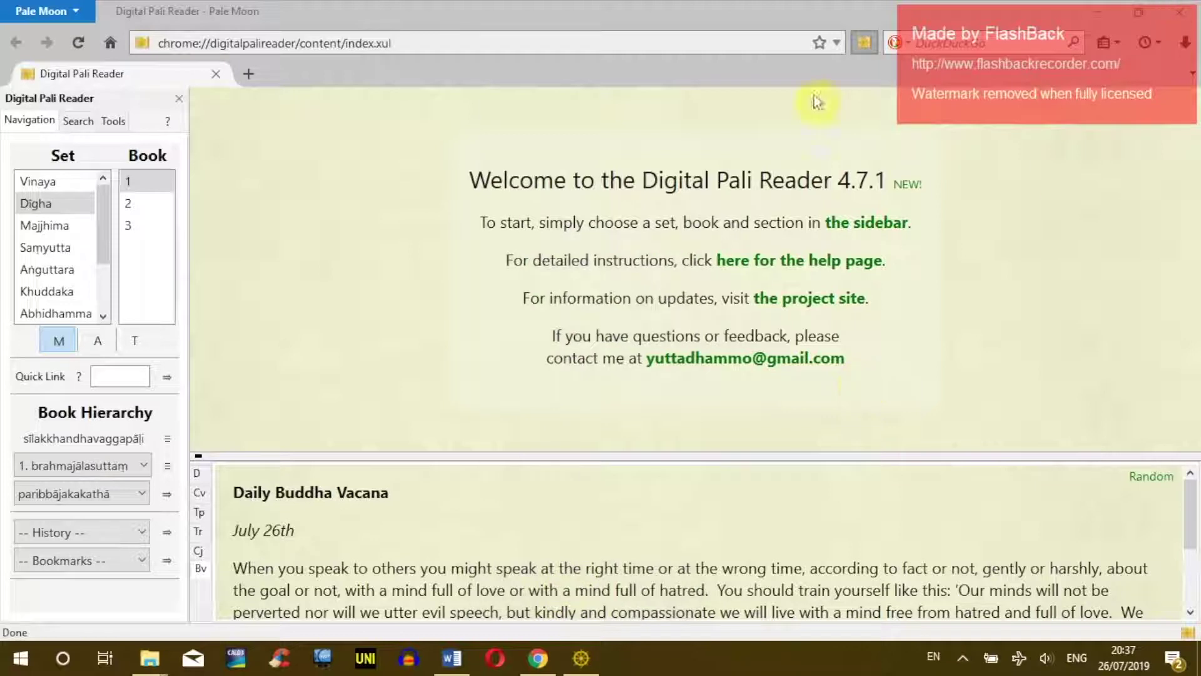
click(1097, 11)
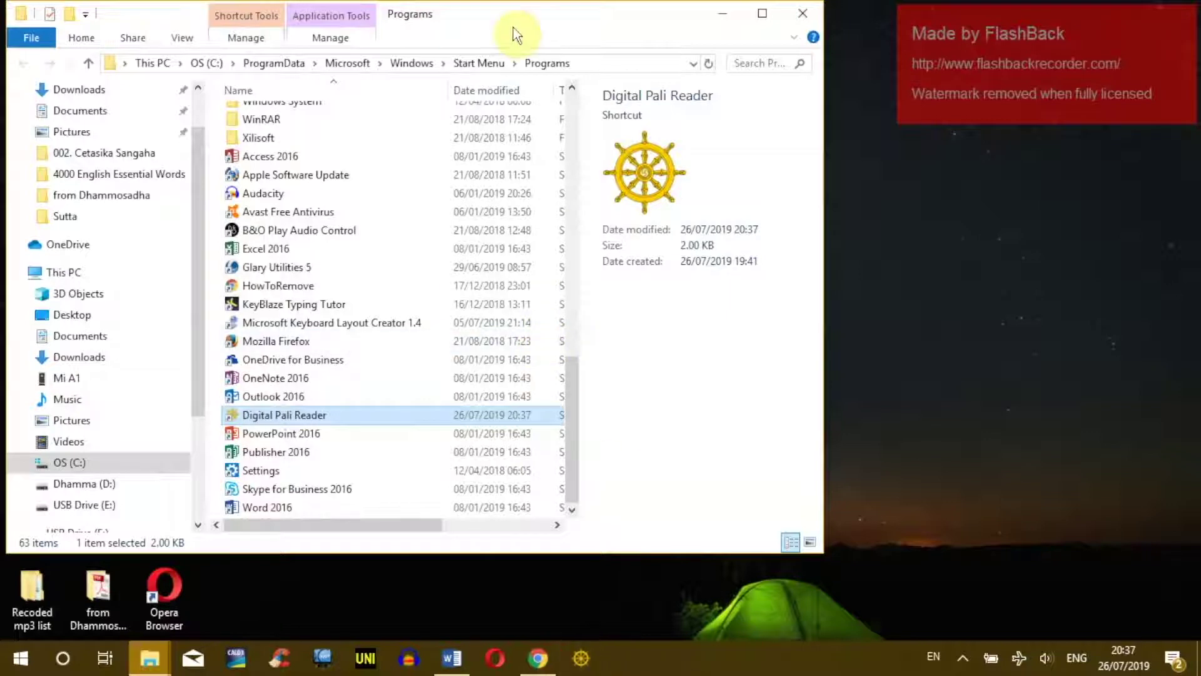
- Create a desktop shortcut for Digital Pali Reader from its entry in the Programs folder
drag(513, 25, 769, 57)
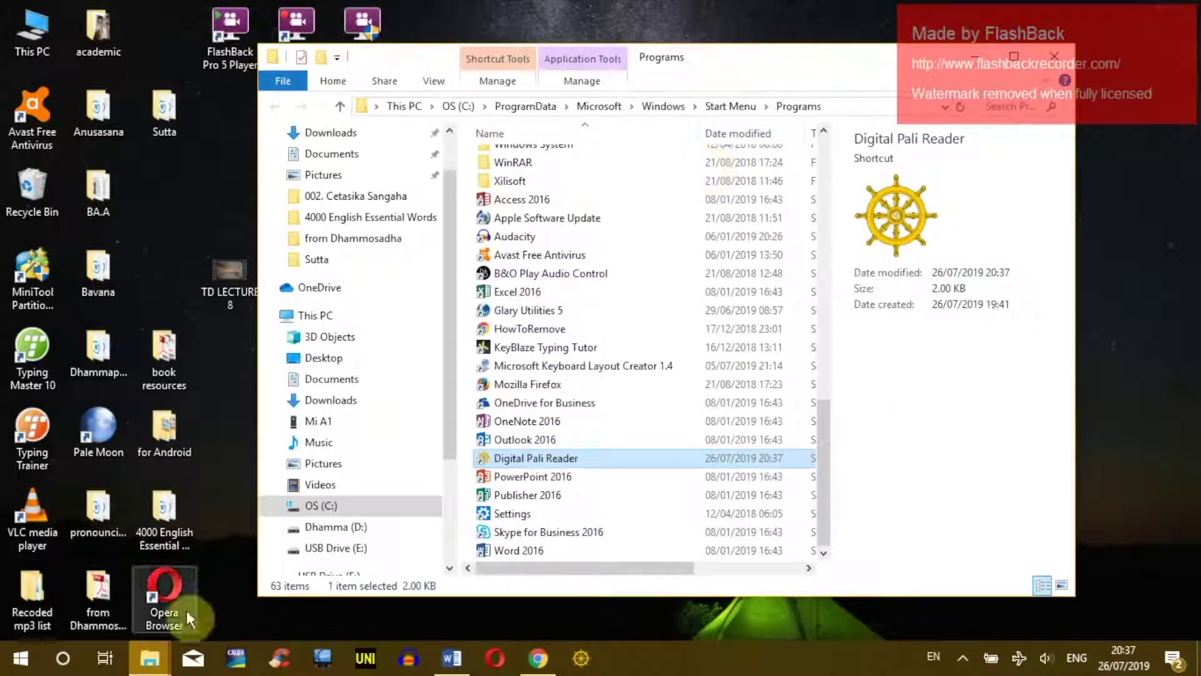
drag(522, 461, 528, 466)
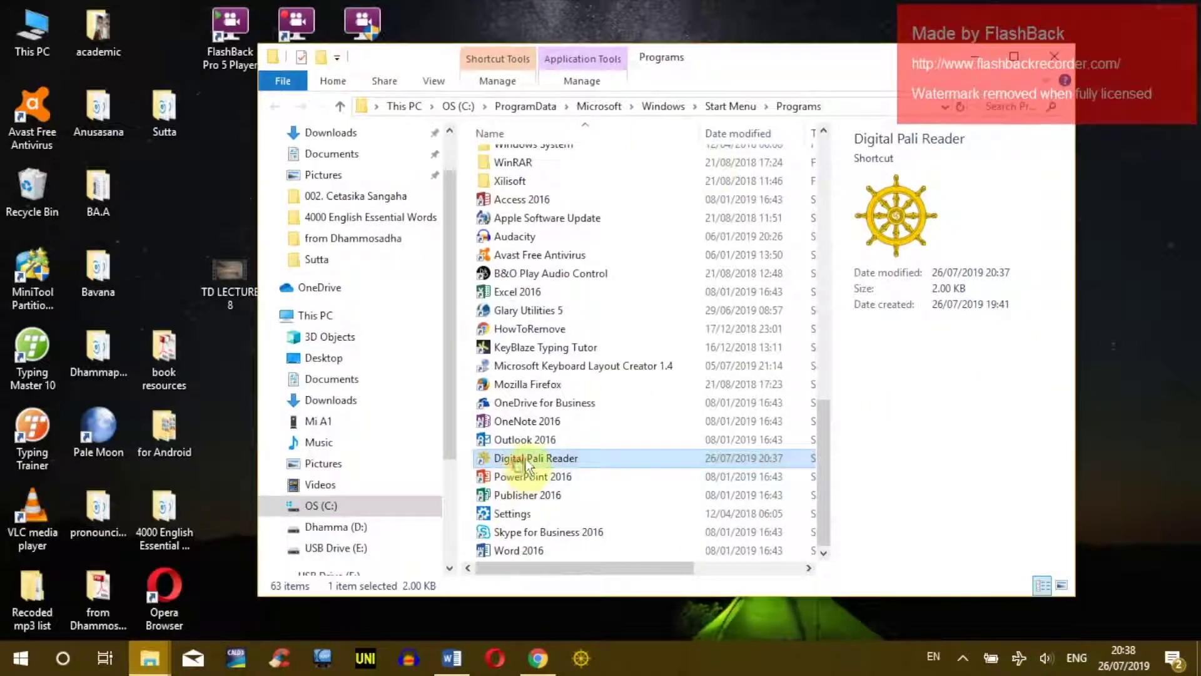
right_click(533, 463)
mouse_move(446, 474)
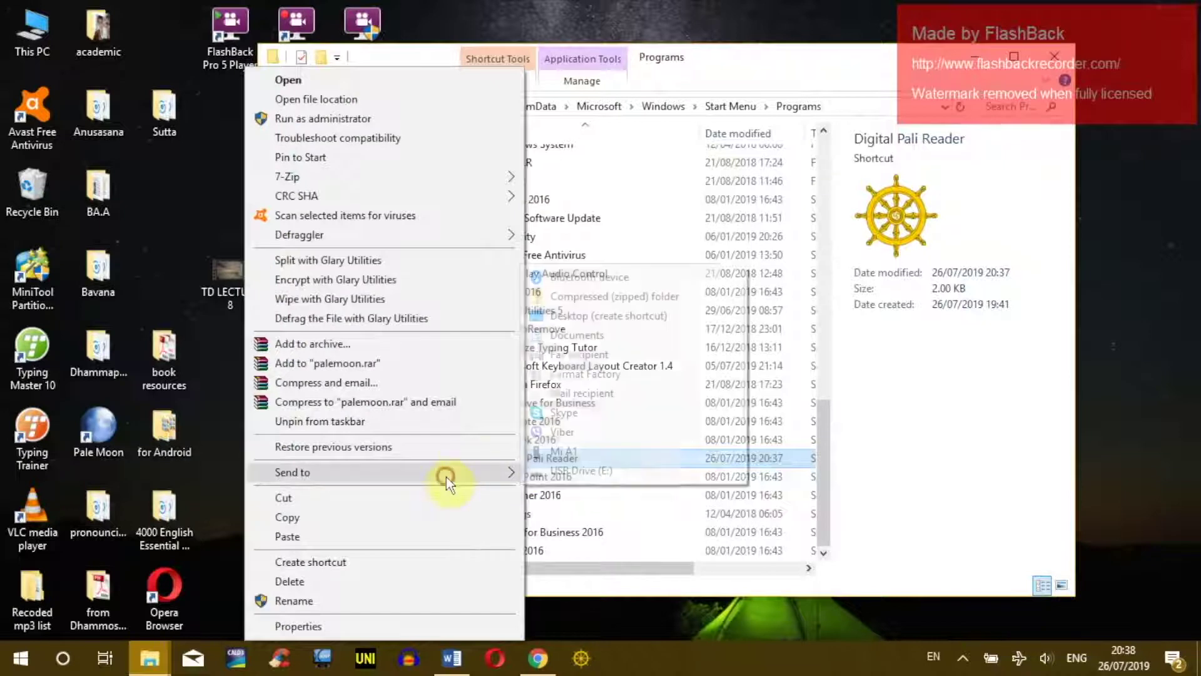
click(588, 316)
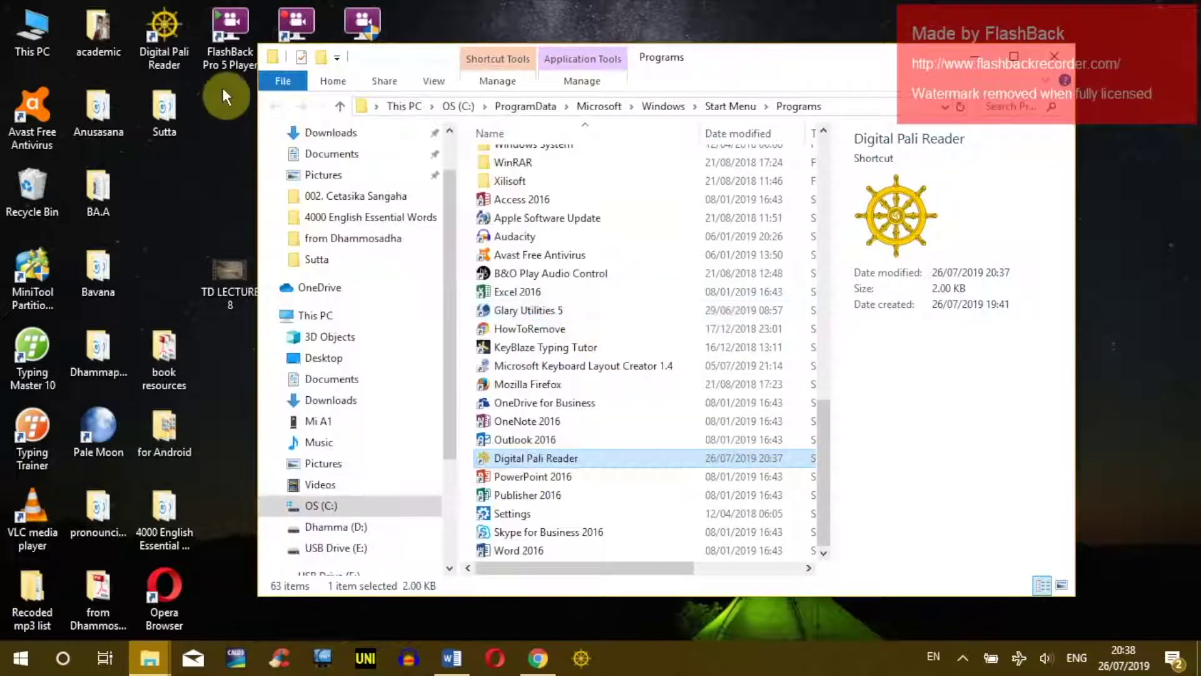
click(175, 37)
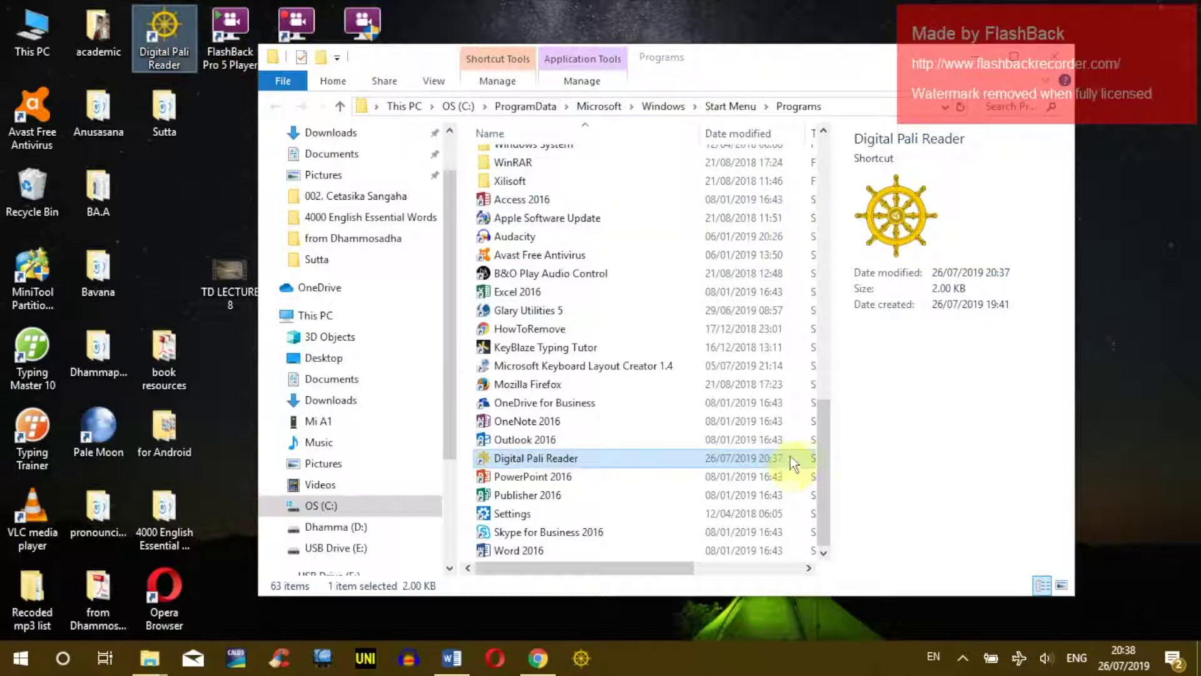
- Review the list of Pali study tools in the Word document, and return to the Digital Pali Reader window
click(451, 658)
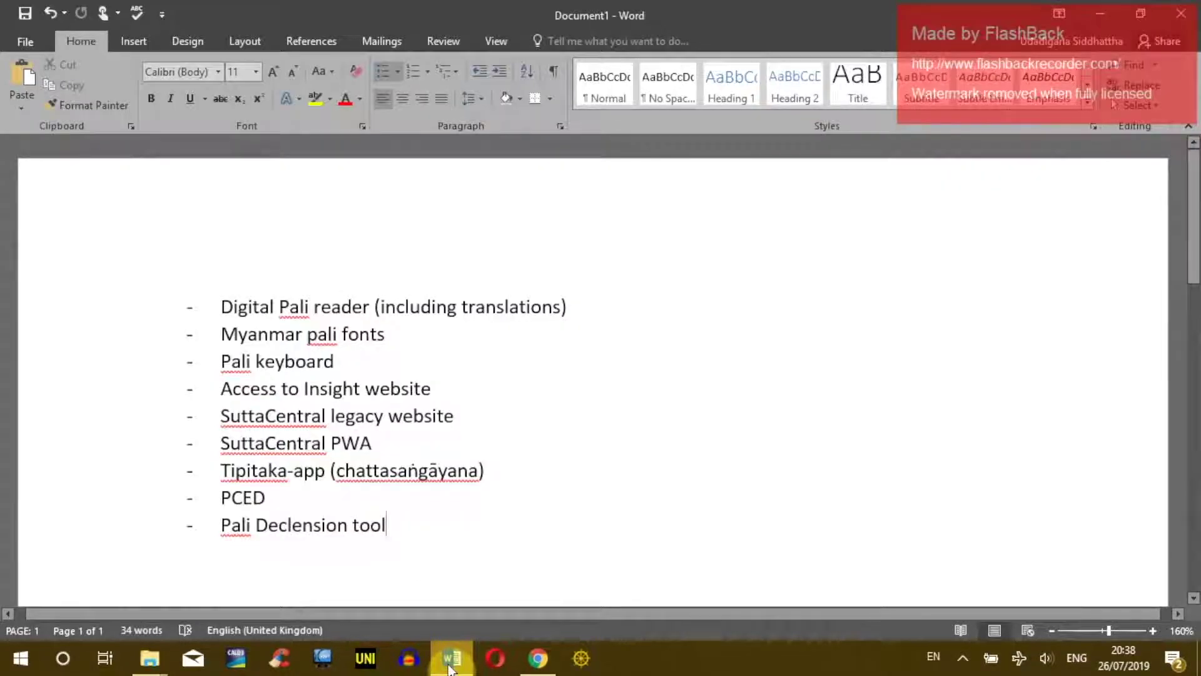
click(450, 658)
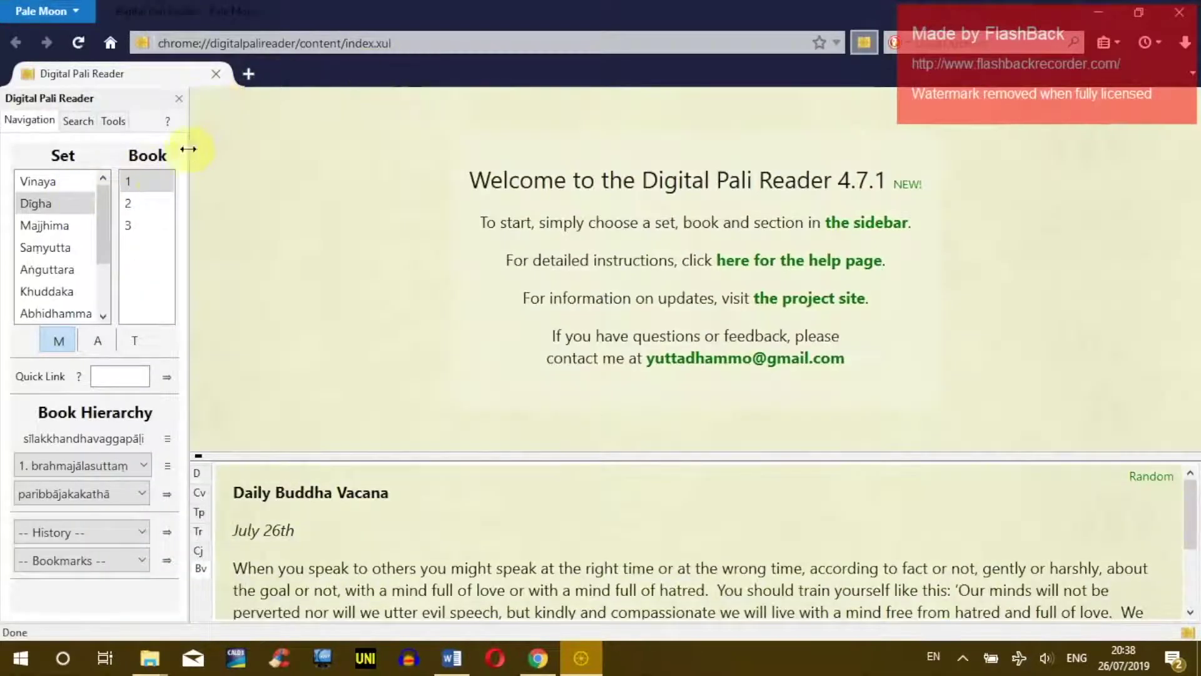
click(963, 659)
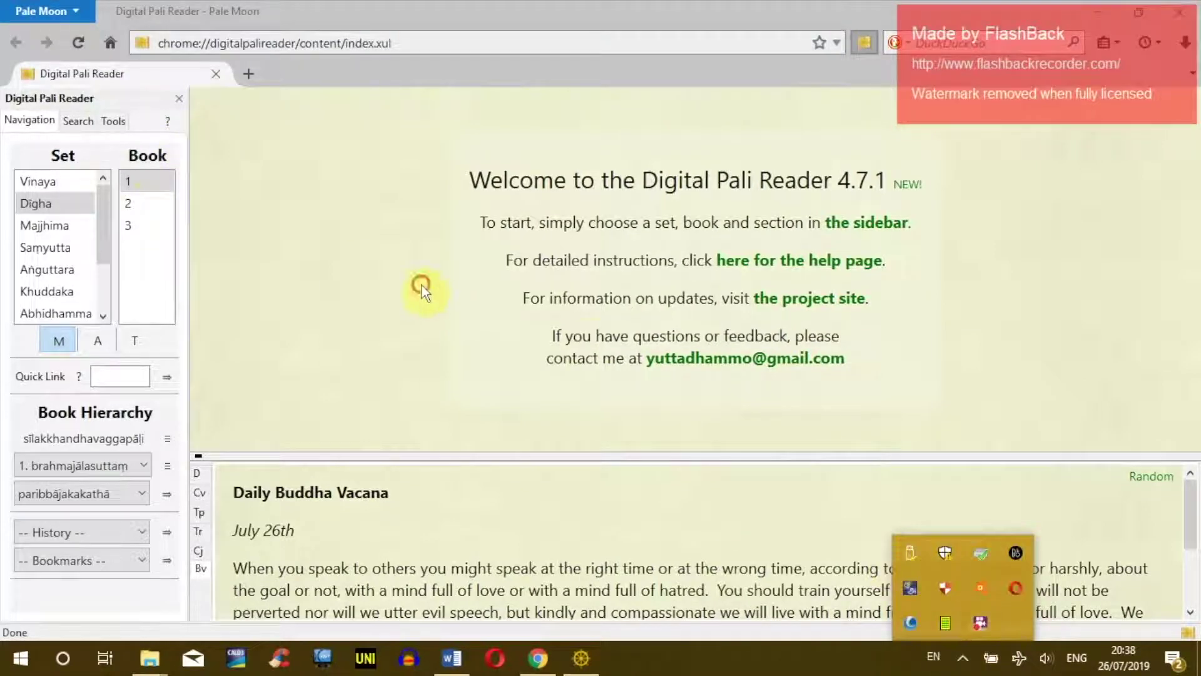
click(303, 236)
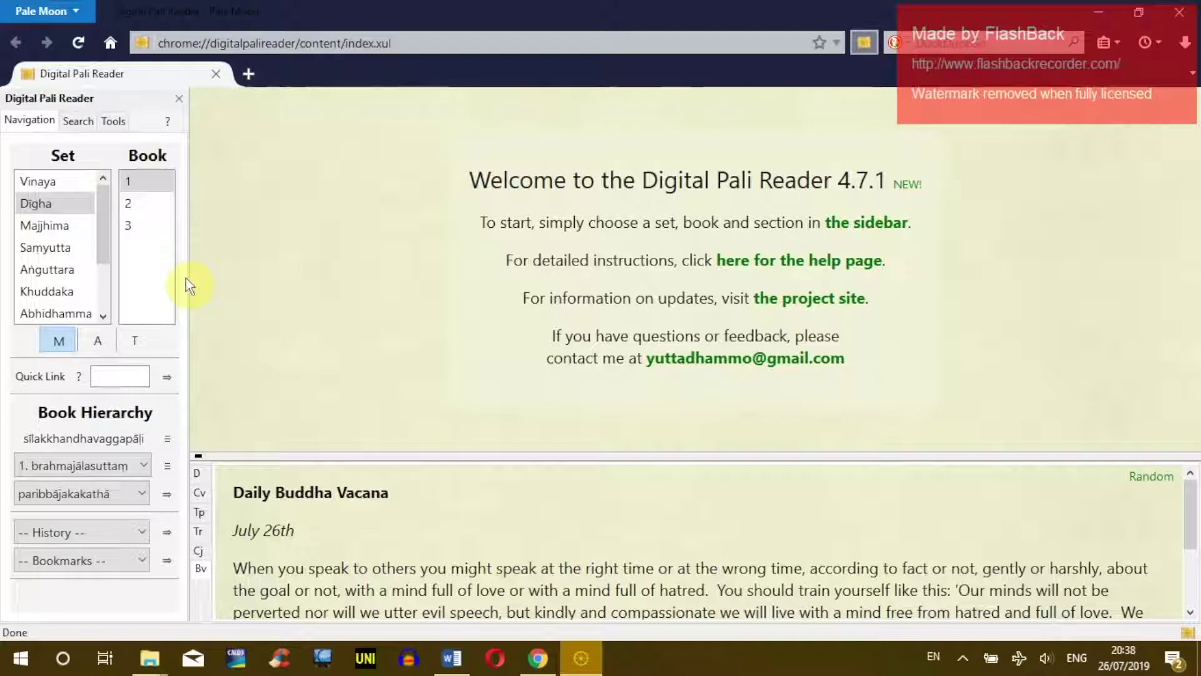
- View the dictionary tools in Digital Pali Reader, and open the paribbājakakathā section of brahmajālasuttaṃ in Dīgha book 1
click(114, 121)
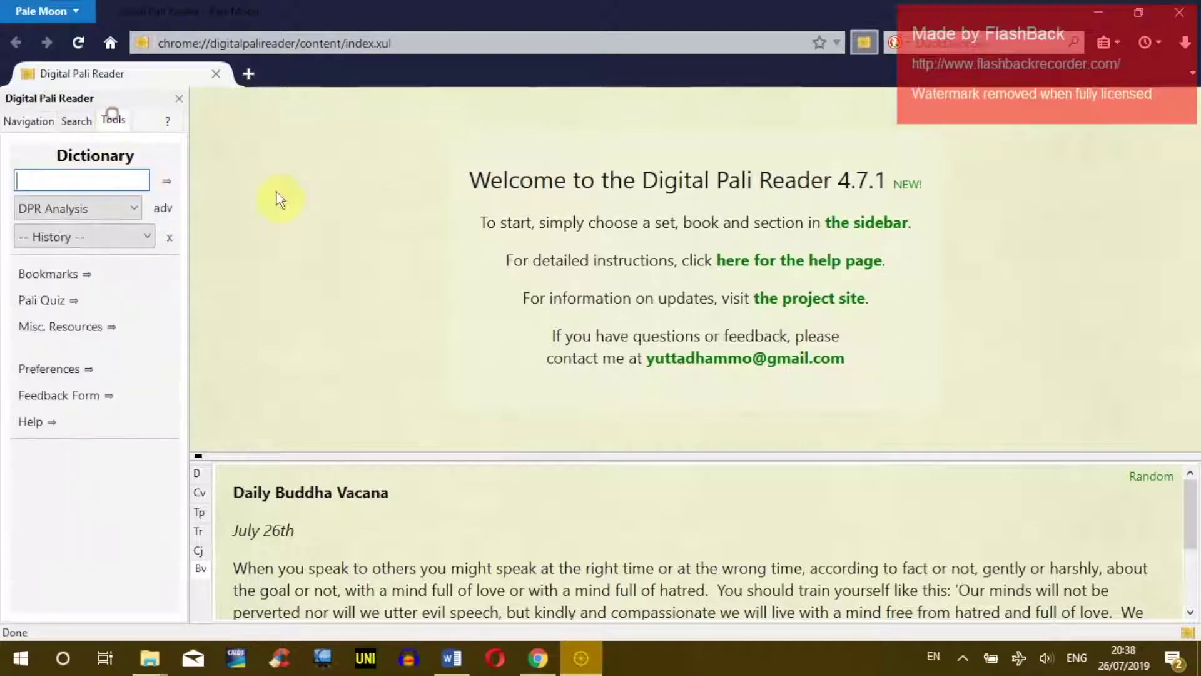
click(25, 122)
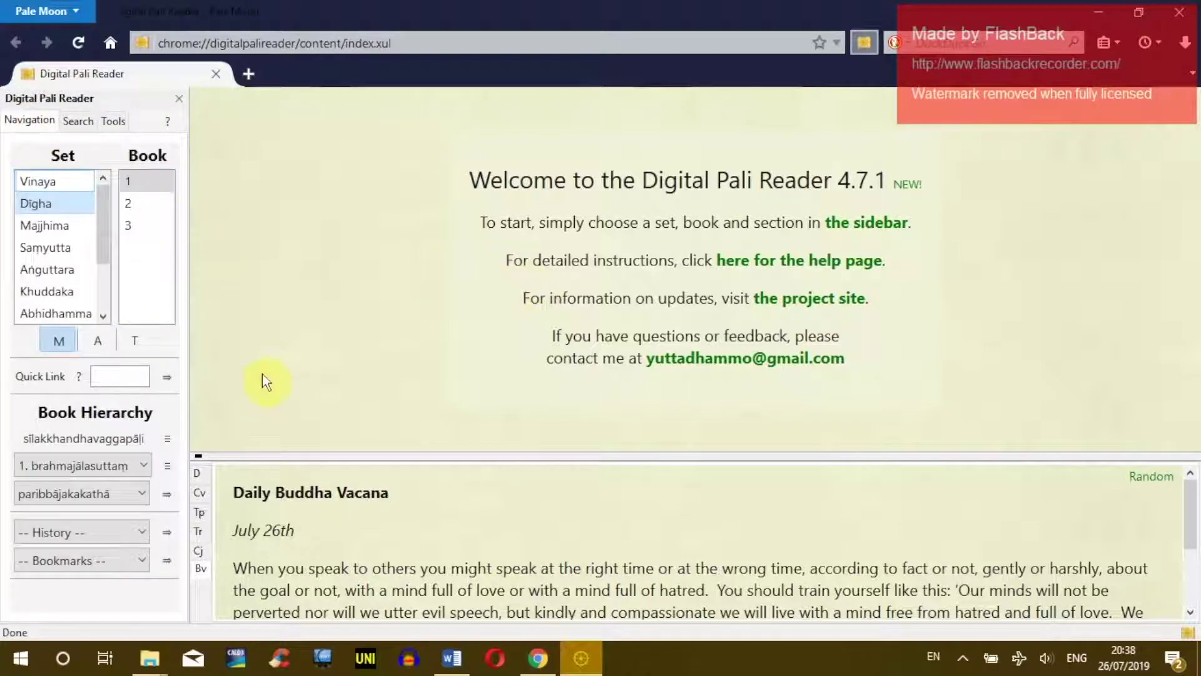
click(167, 494)
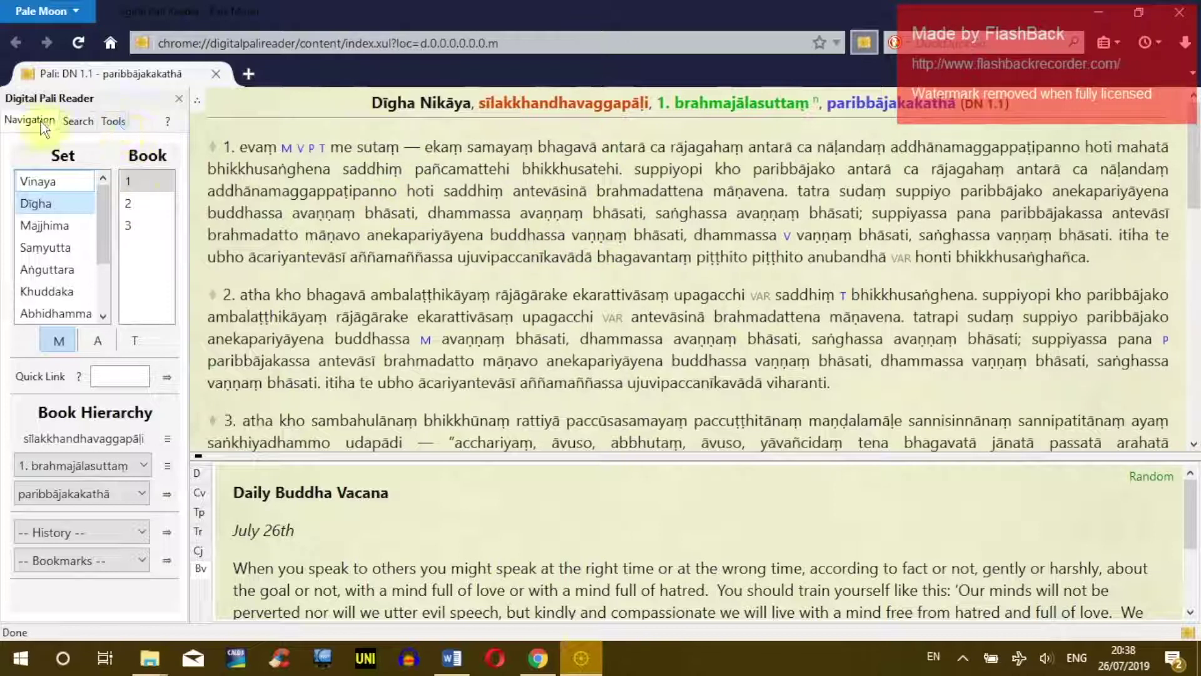
- Set the Digital Pali Reader's text script to Myanmar in its text preferences and reload the page
click(119, 125)
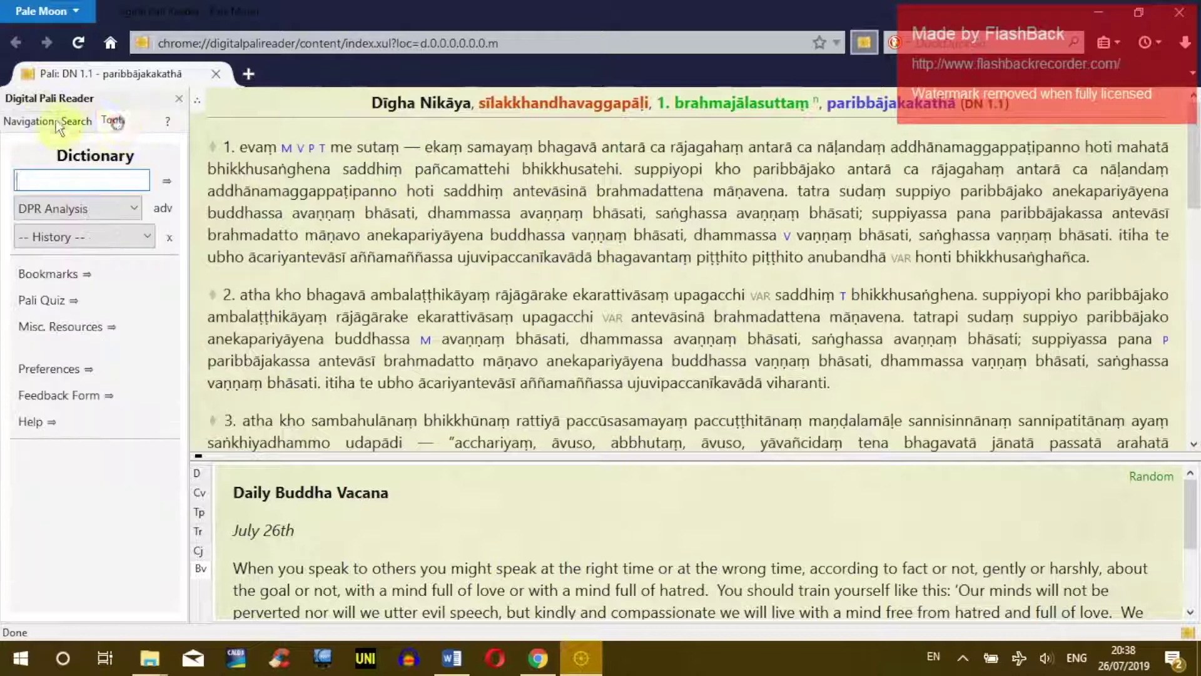
click(70, 369)
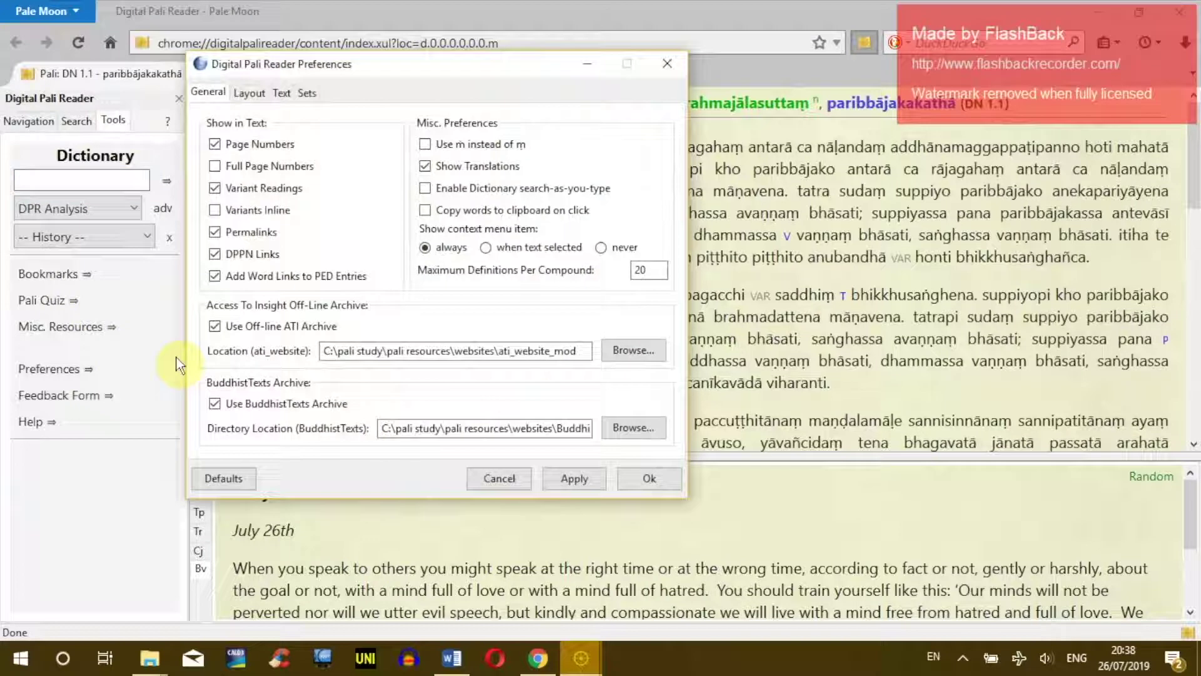
click(283, 93)
click(539, 191)
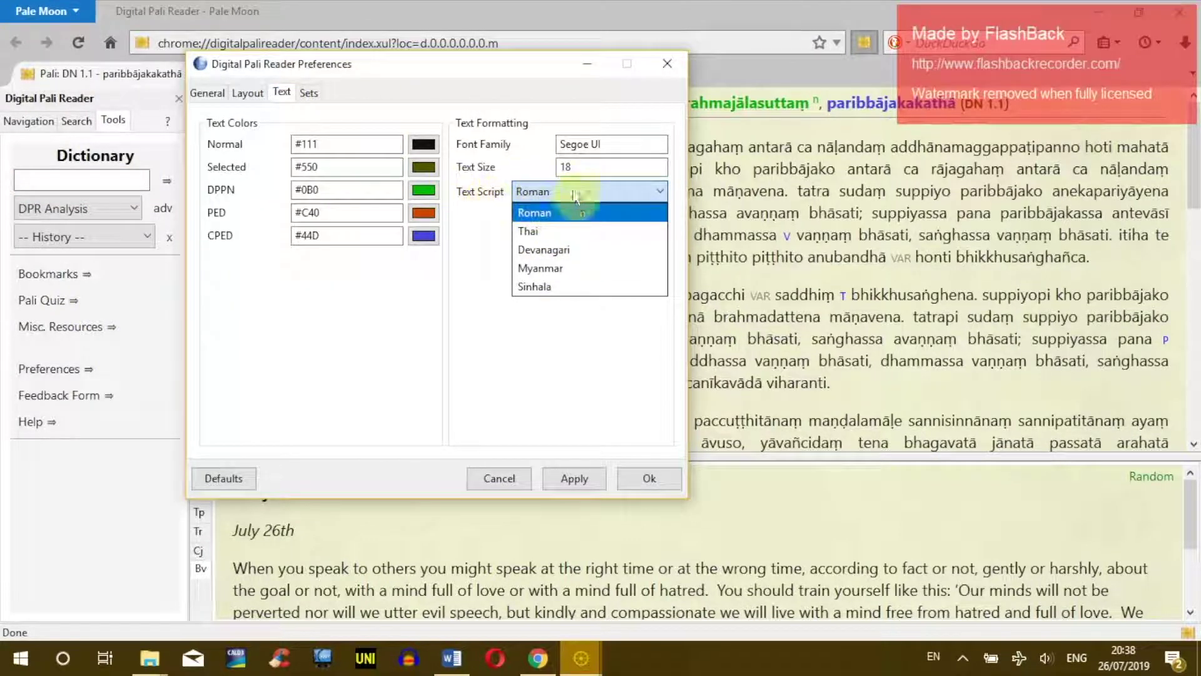
click(548, 267)
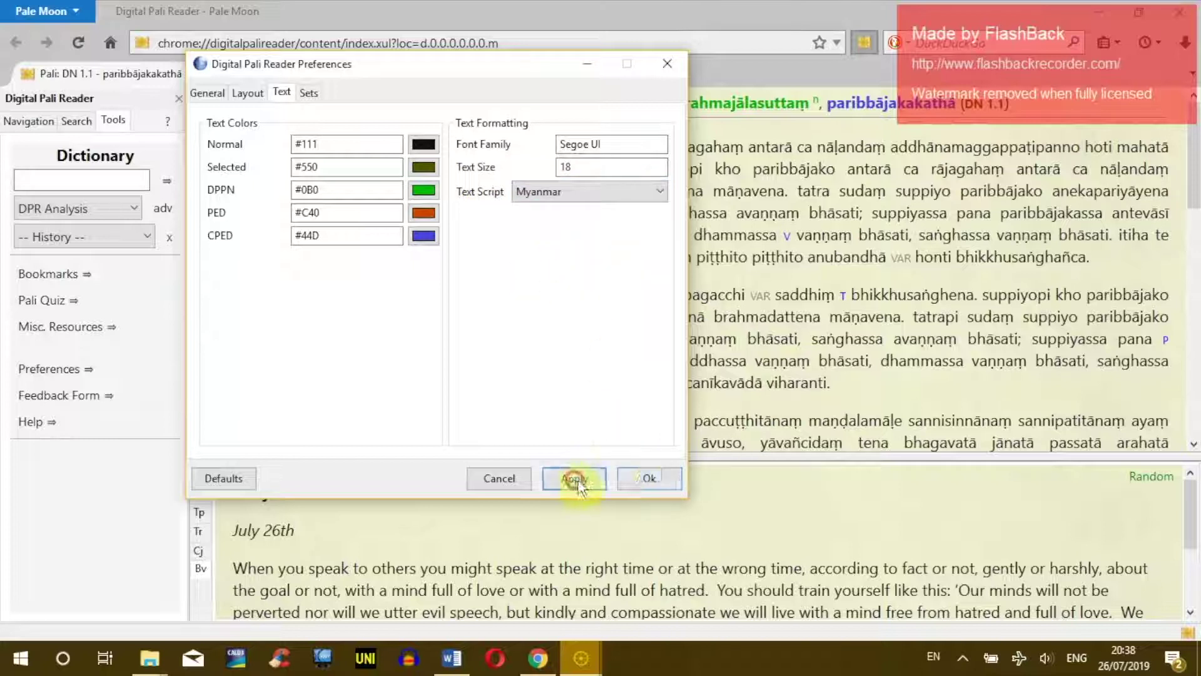
click(649, 478)
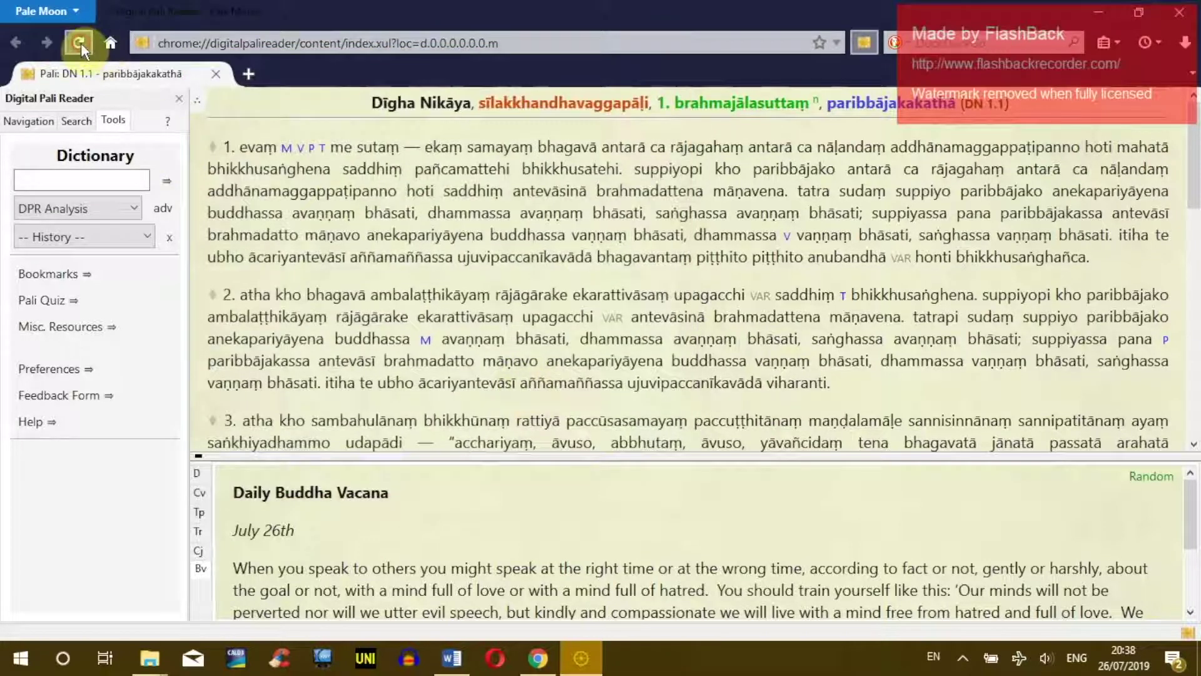
click(81, 43)
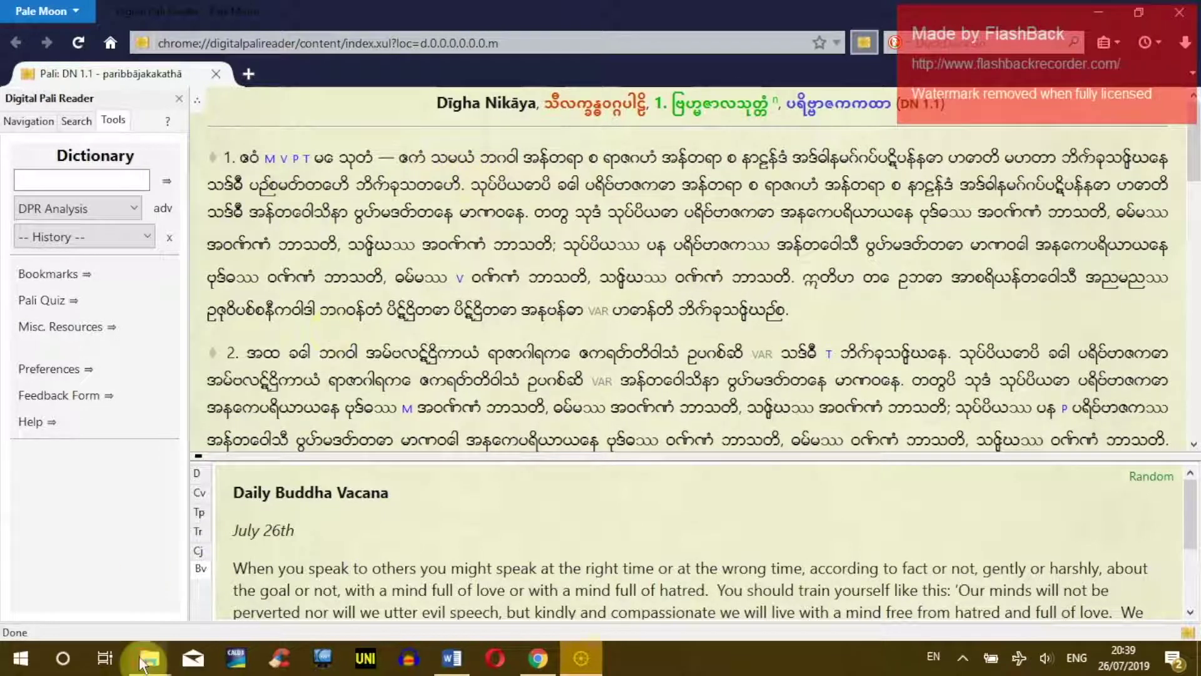
- Switch to File Explorer and open the fonts folder inside fonts and keyboards in pali resources
mouse_move(150, 658)
click(69, 564)
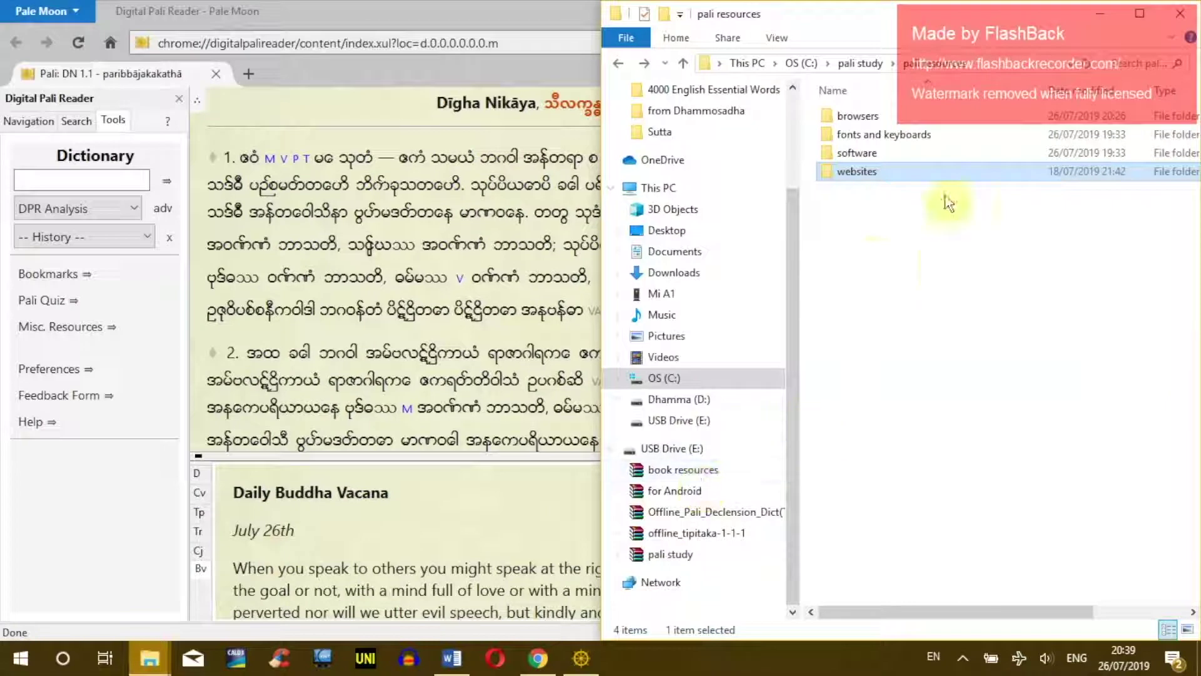
click(872, 257)
click(854, 134)
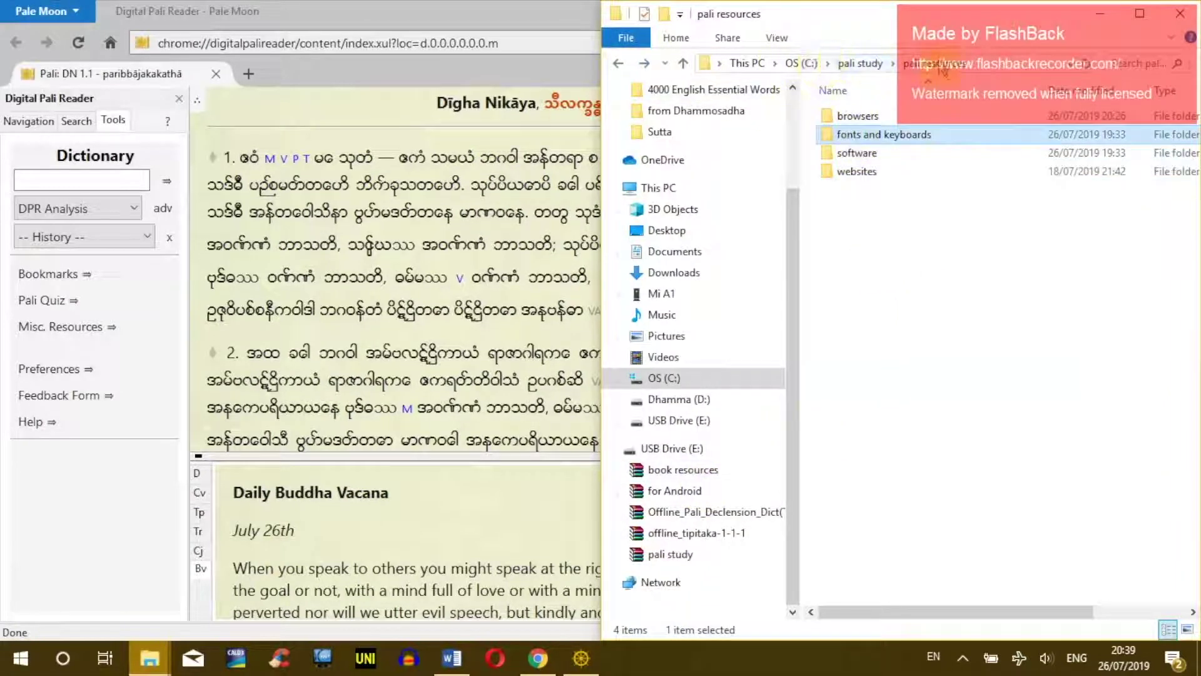
double_click(855, 138)
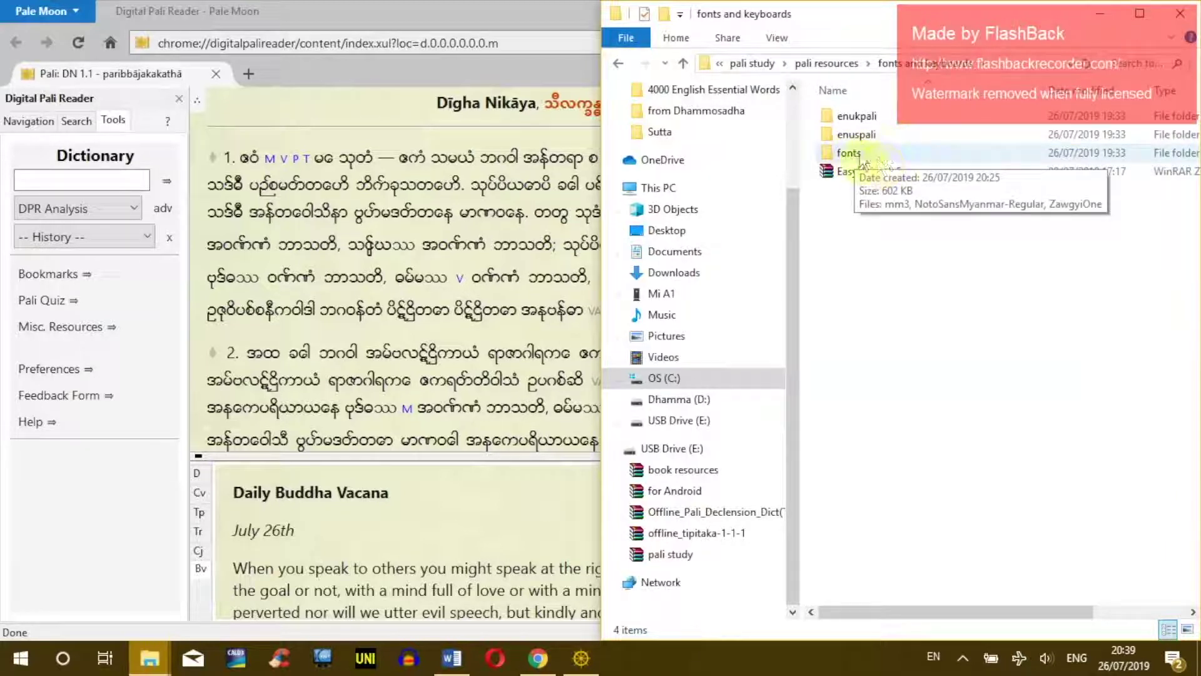
double_click(883, 155)
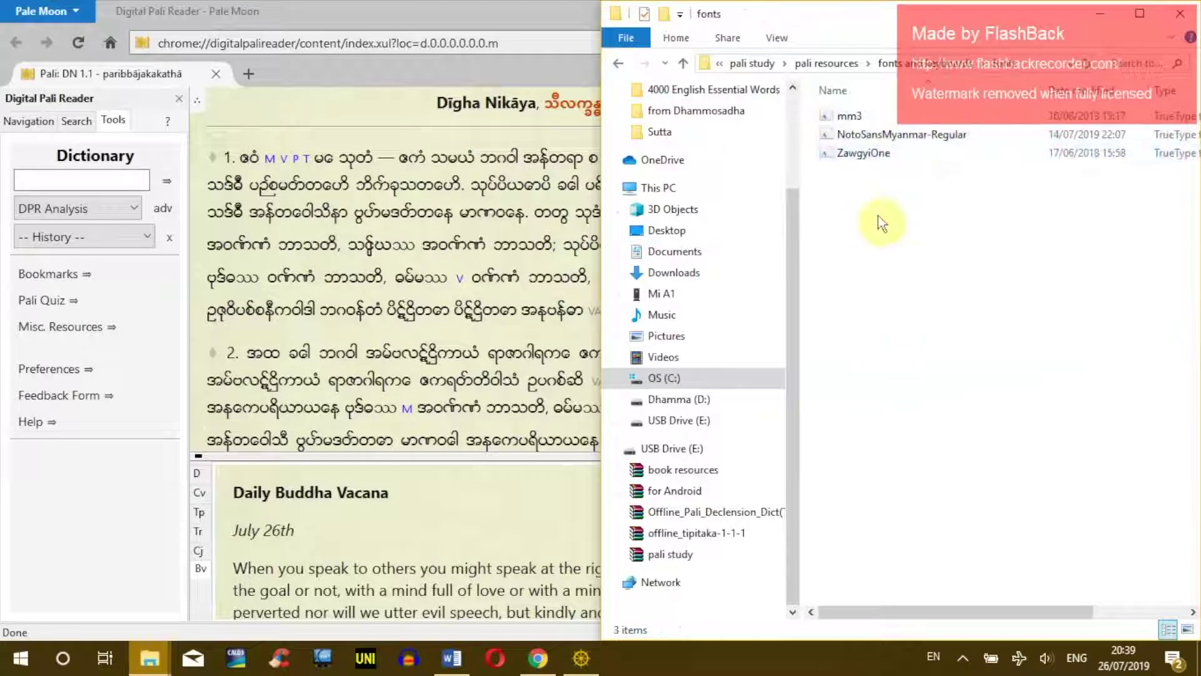
drag(962, 220, 831, 109)
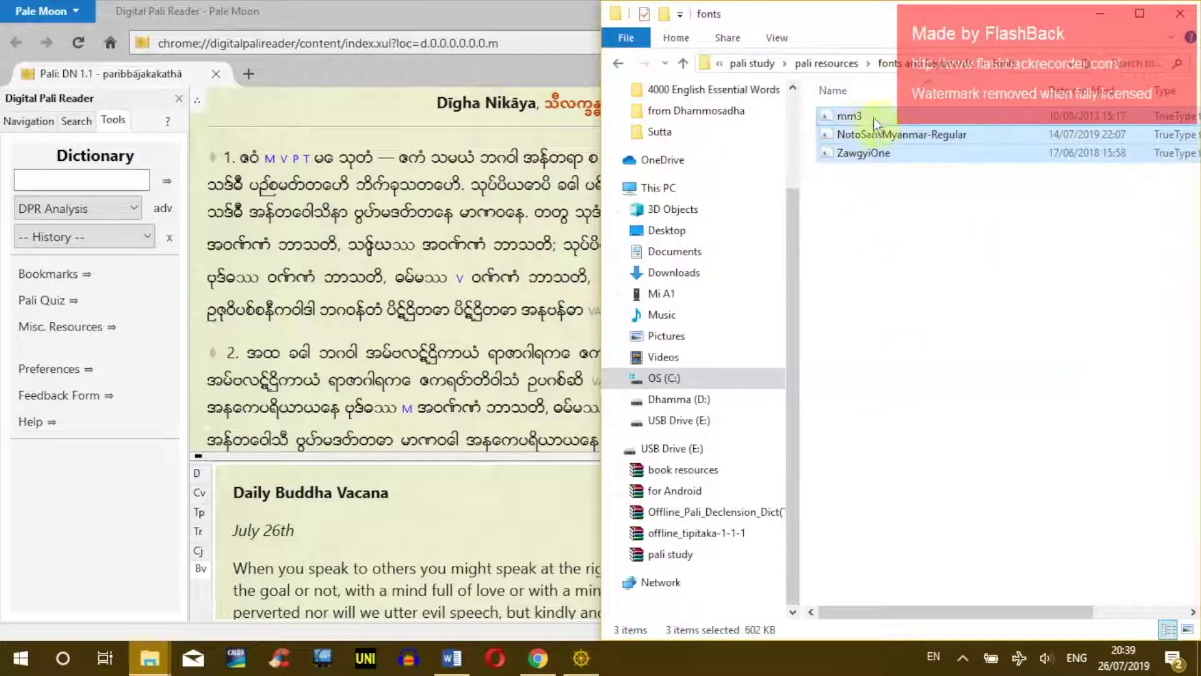
click(897, 185)
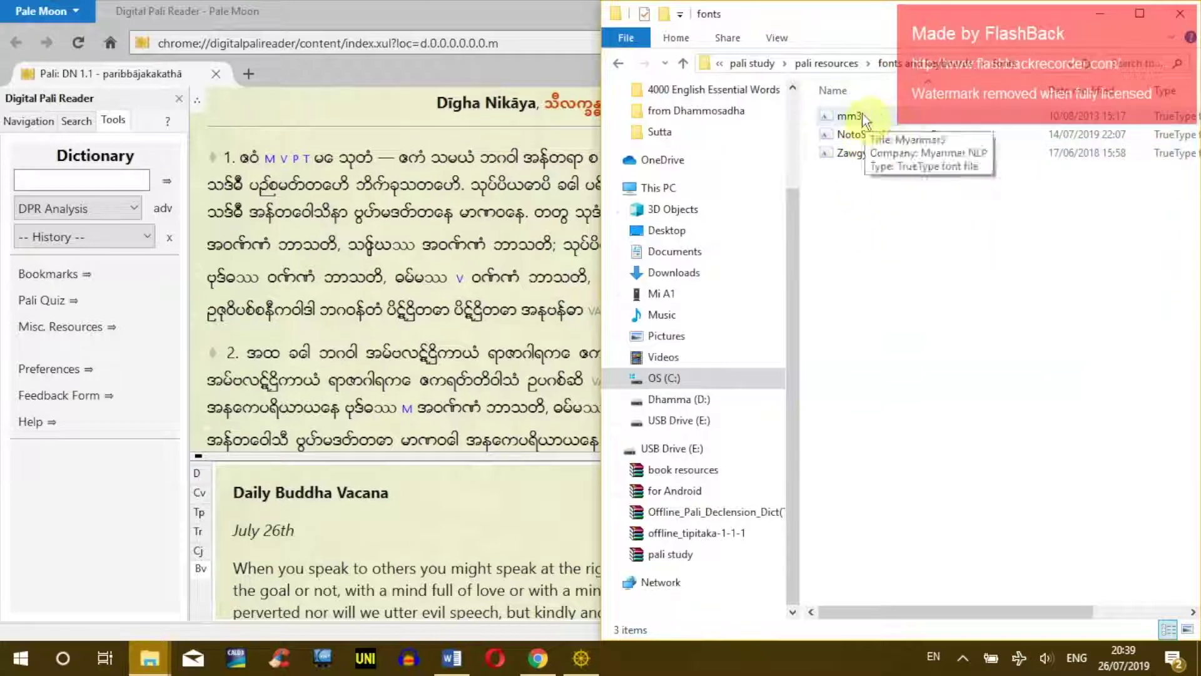
- Install the Myanmar3 font from the mm3 file, replacing the existing copy, and close its preview
double_click(862, 114)
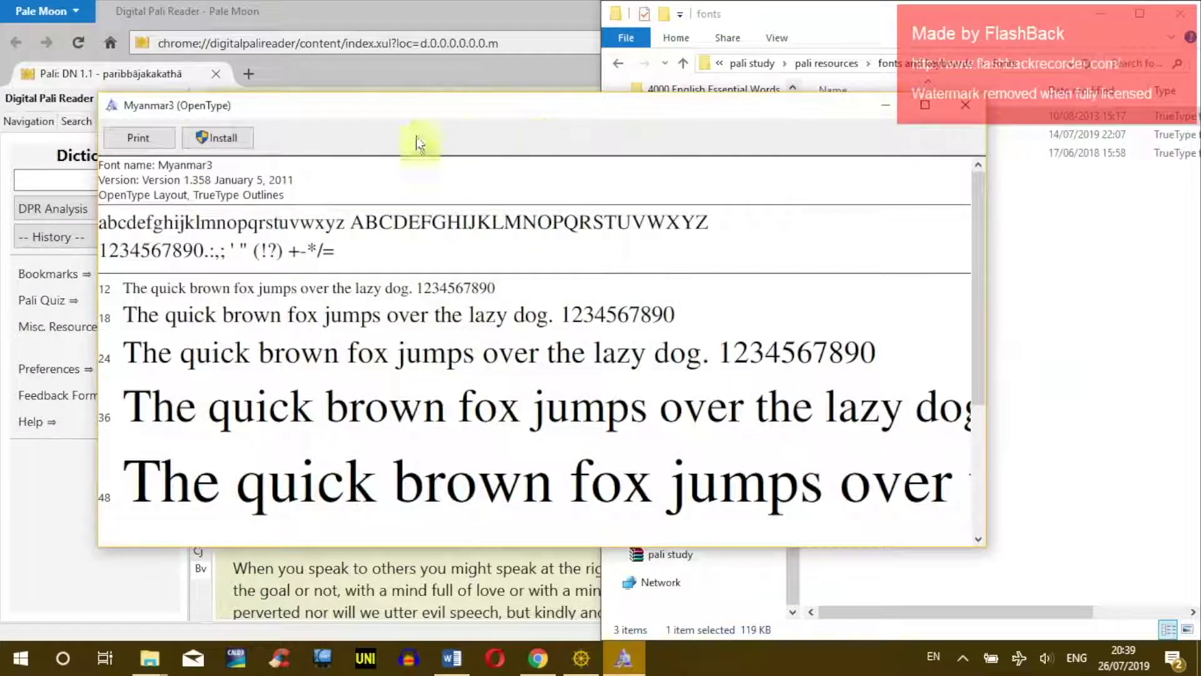
click(233, 141)
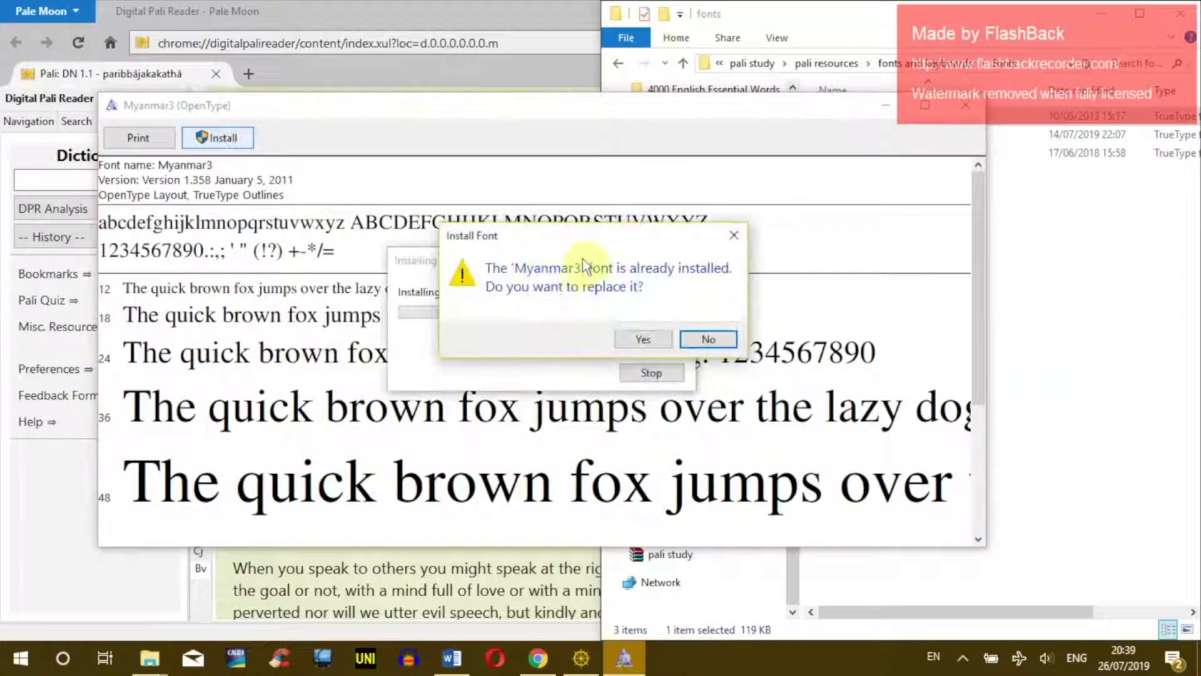
click(651, 341)
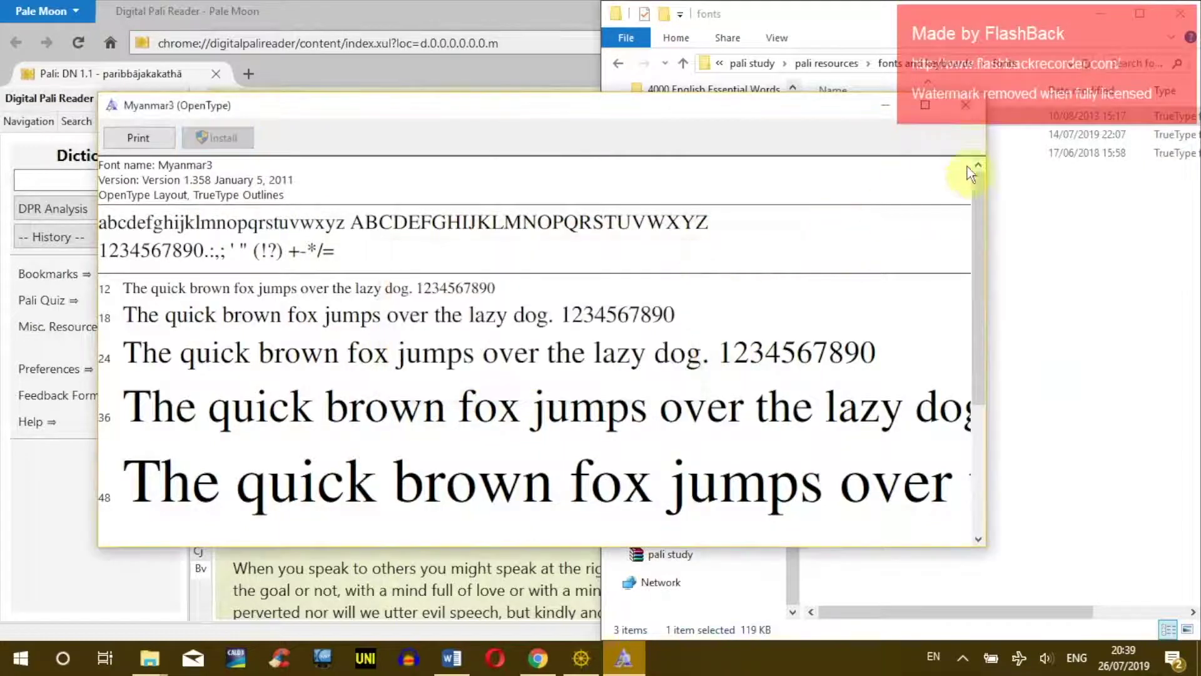
click(970, 110)
- Install the Noto Sans Myanmar font from NotoSansMyanmar-Regular, replacing the existing copy, and close its preview
double_click(904, 135)
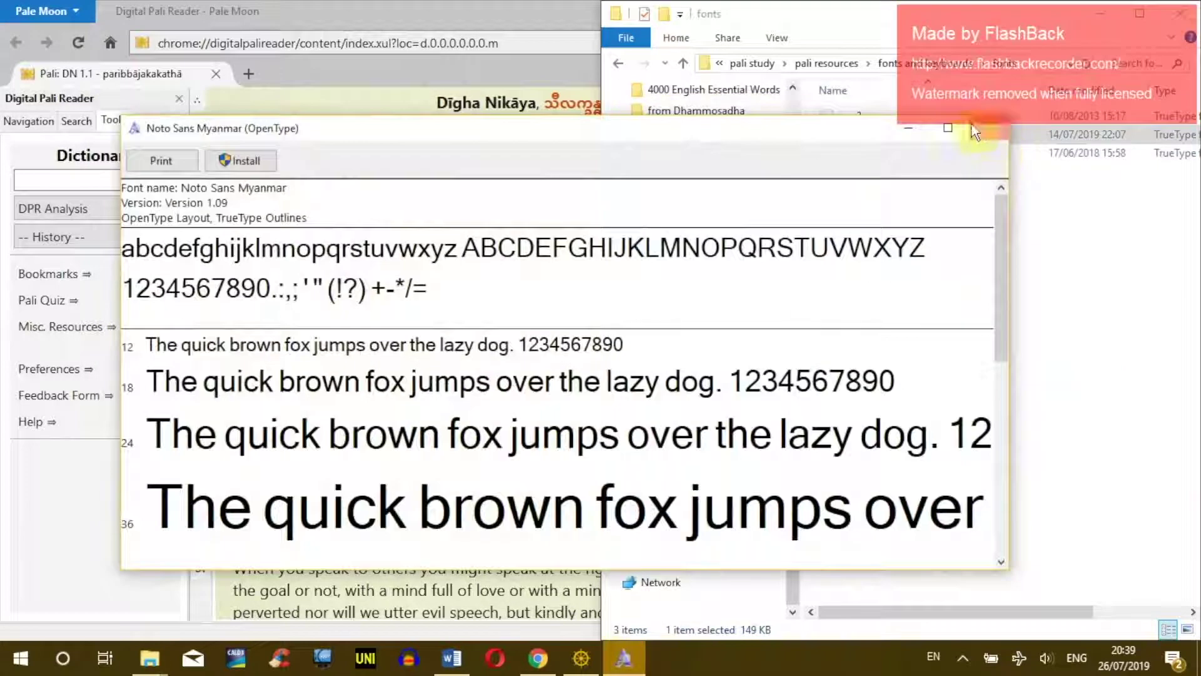
drag(838, 137, 612, 152)
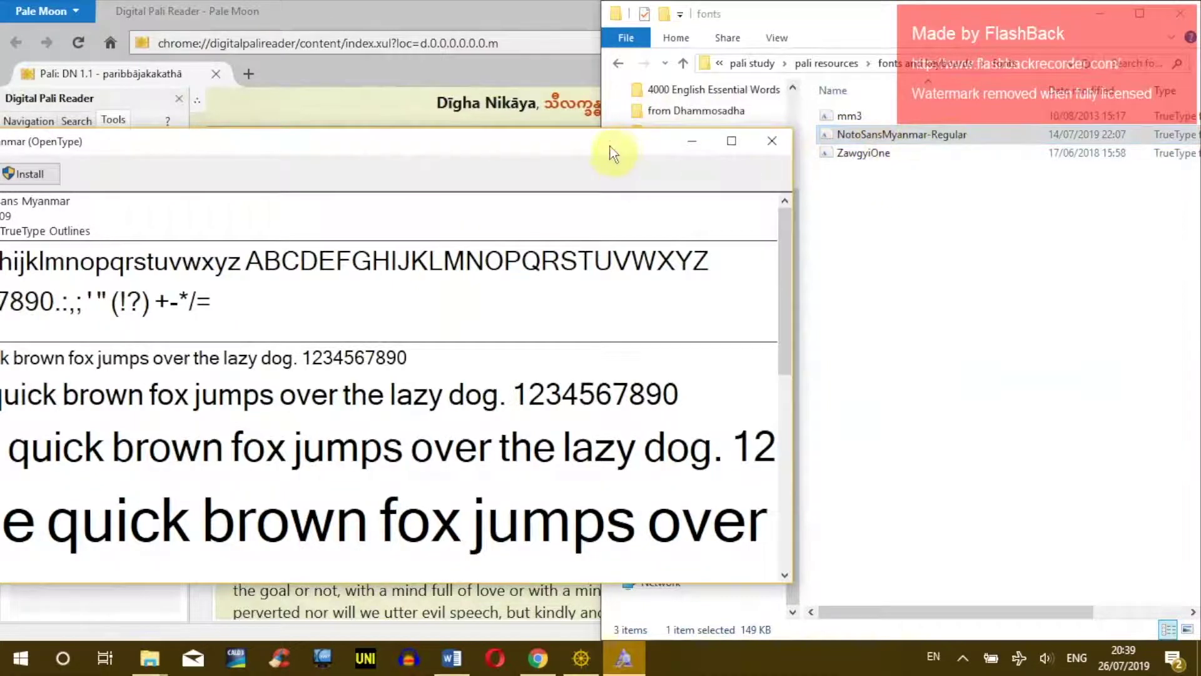
drag(612, 152, 800, 119)
click(319, 134)
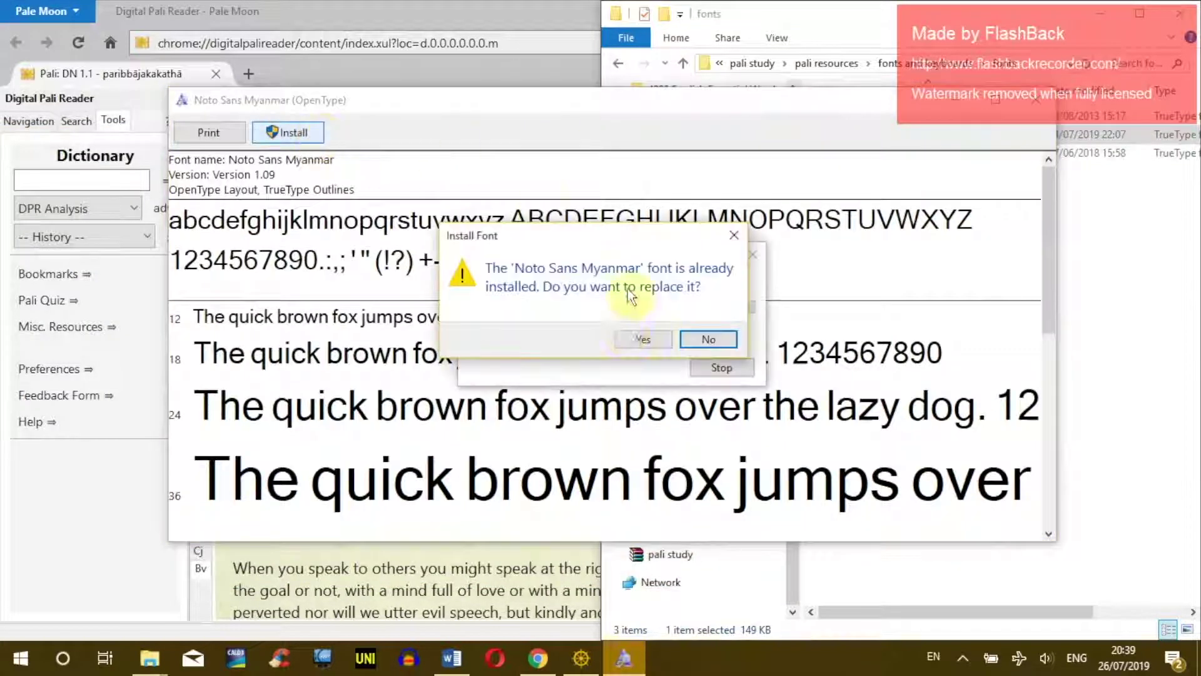
click(634, 340)
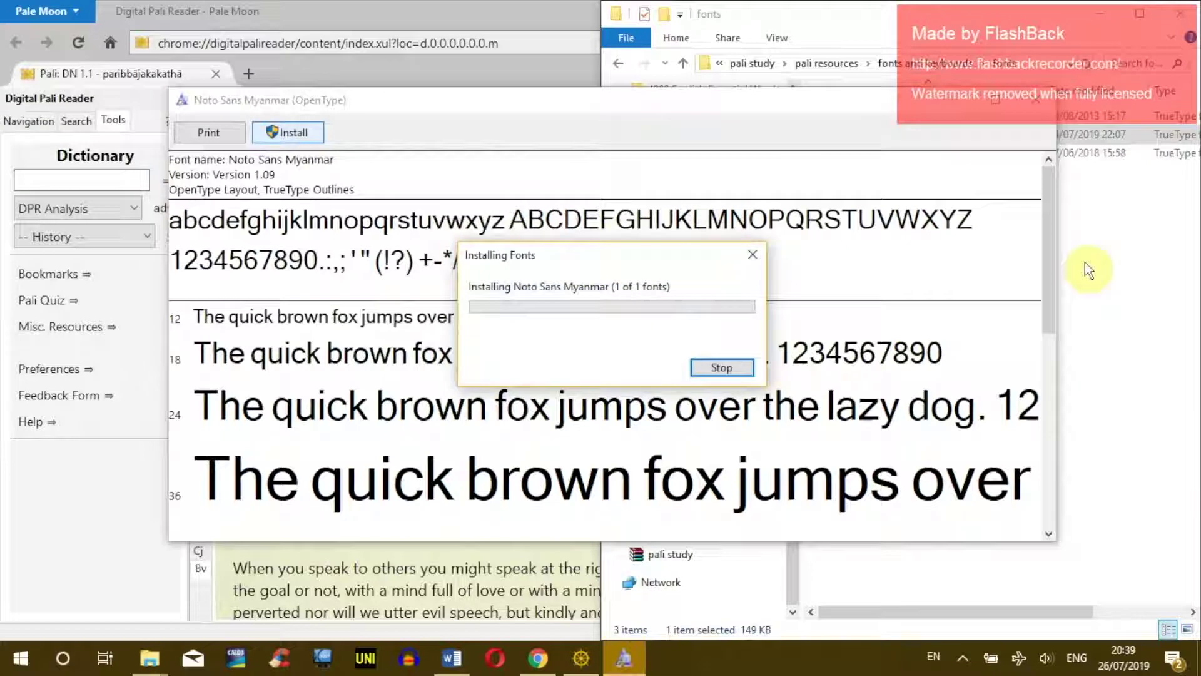
click(1040, 100)
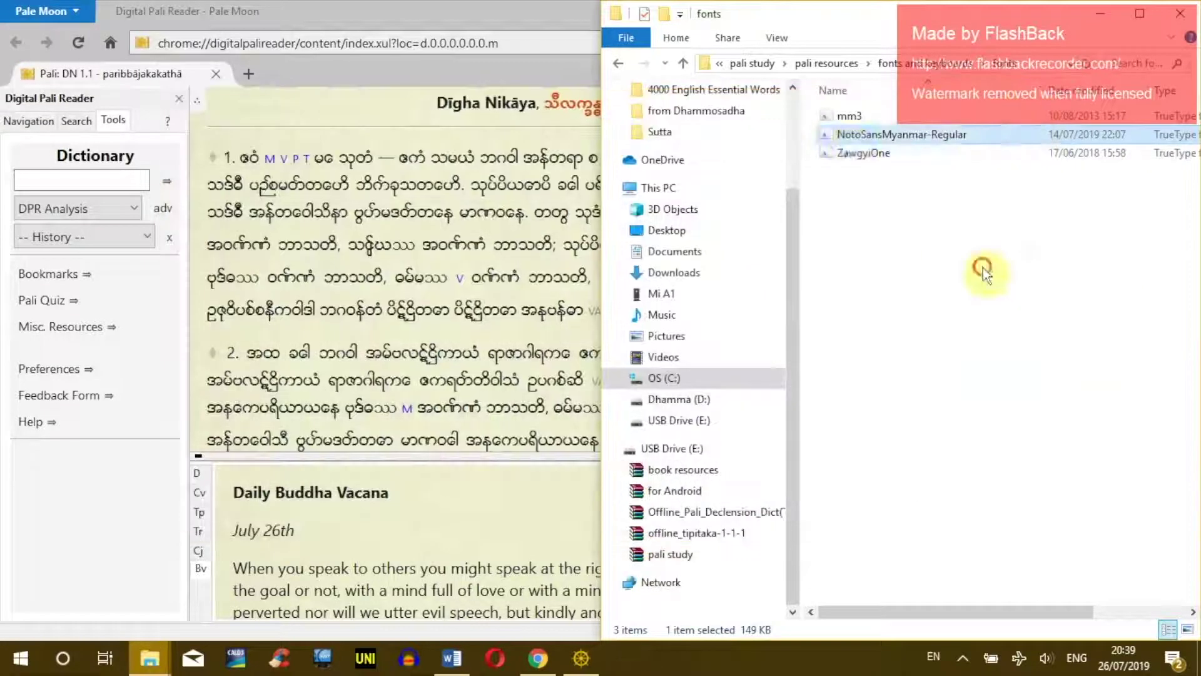
- Install the Zawgyi-One font from the ZawgyiOne file, replacing the existing copy, and close its preview
click(874, 152)
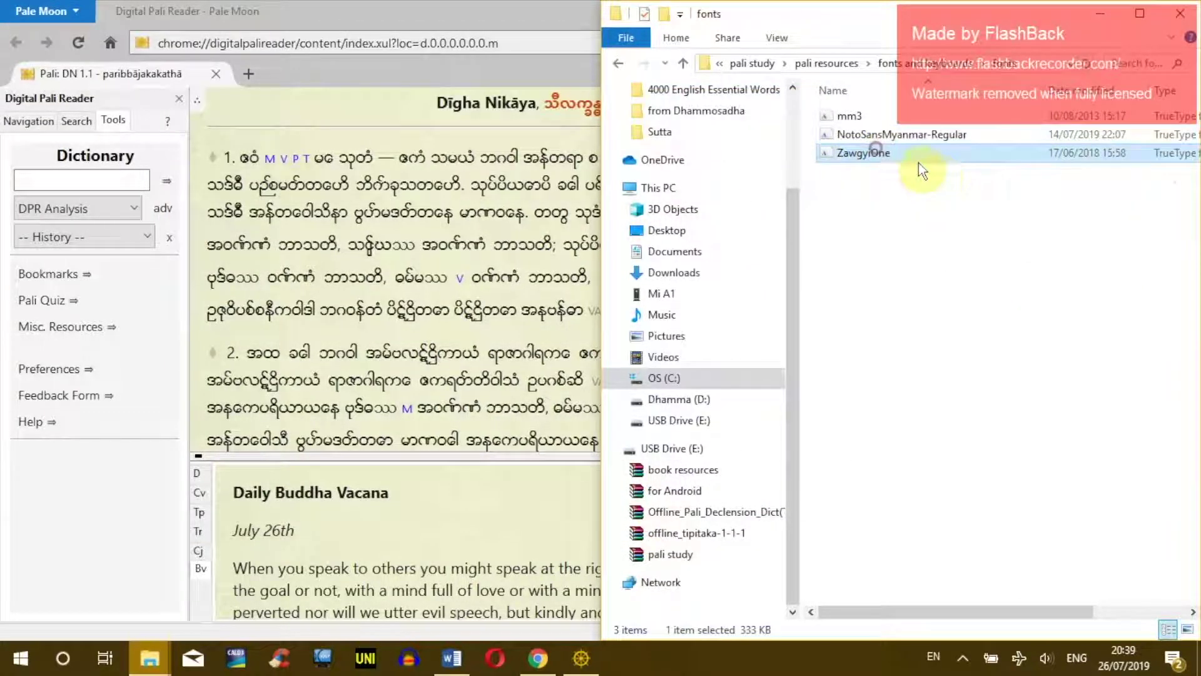
double_click(880, 157)
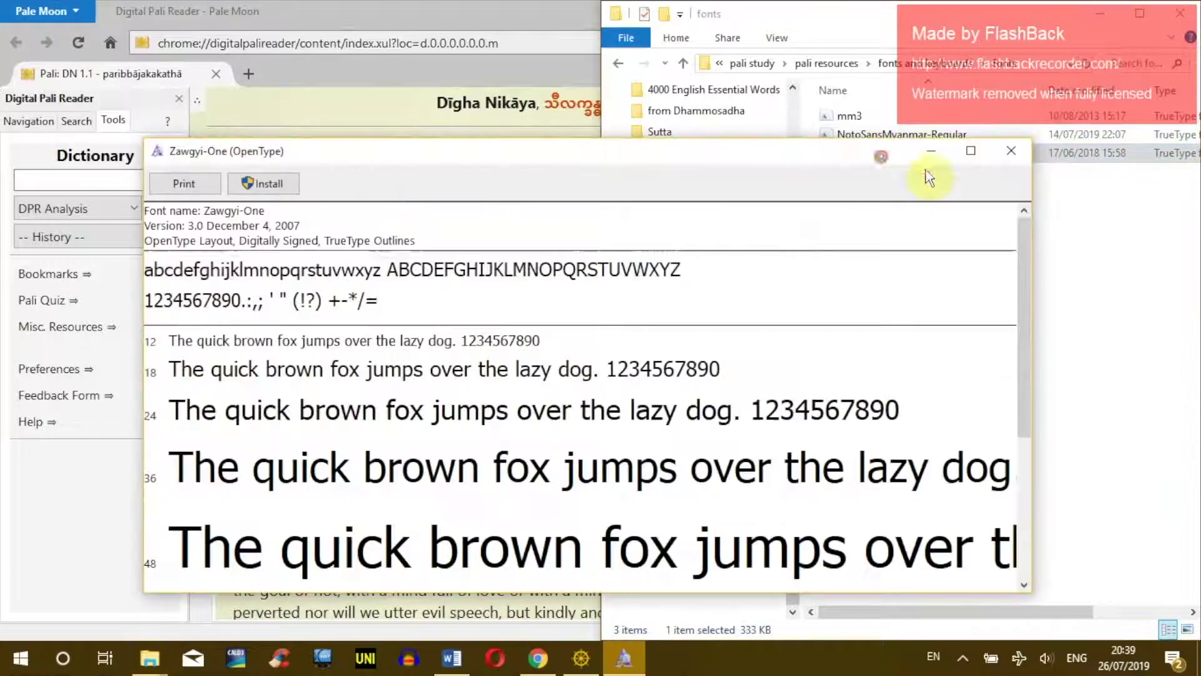
click(276, 186)
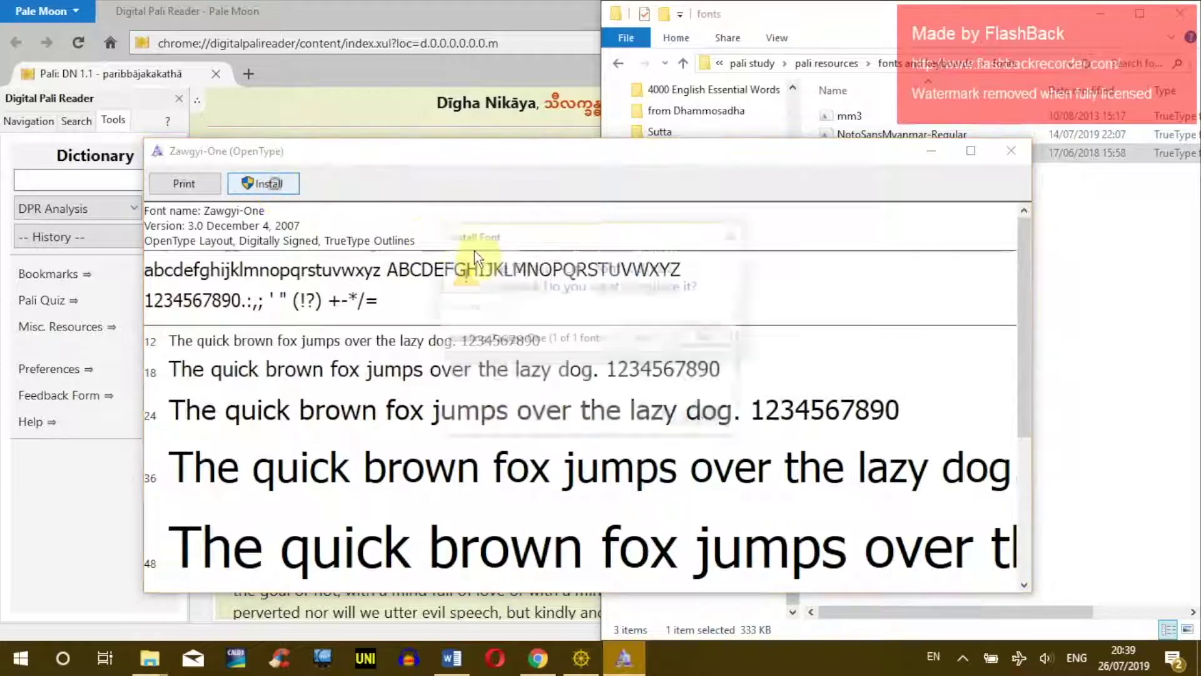
click(639, 339)
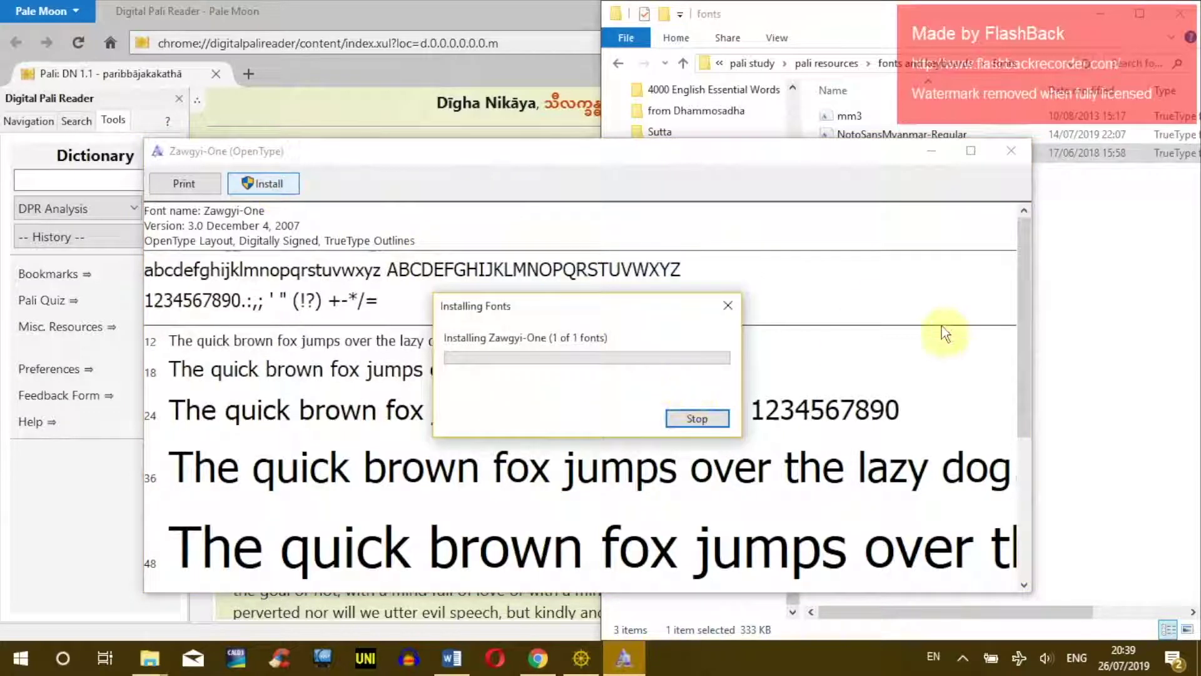
click(1011, 151)
click(925, 242)
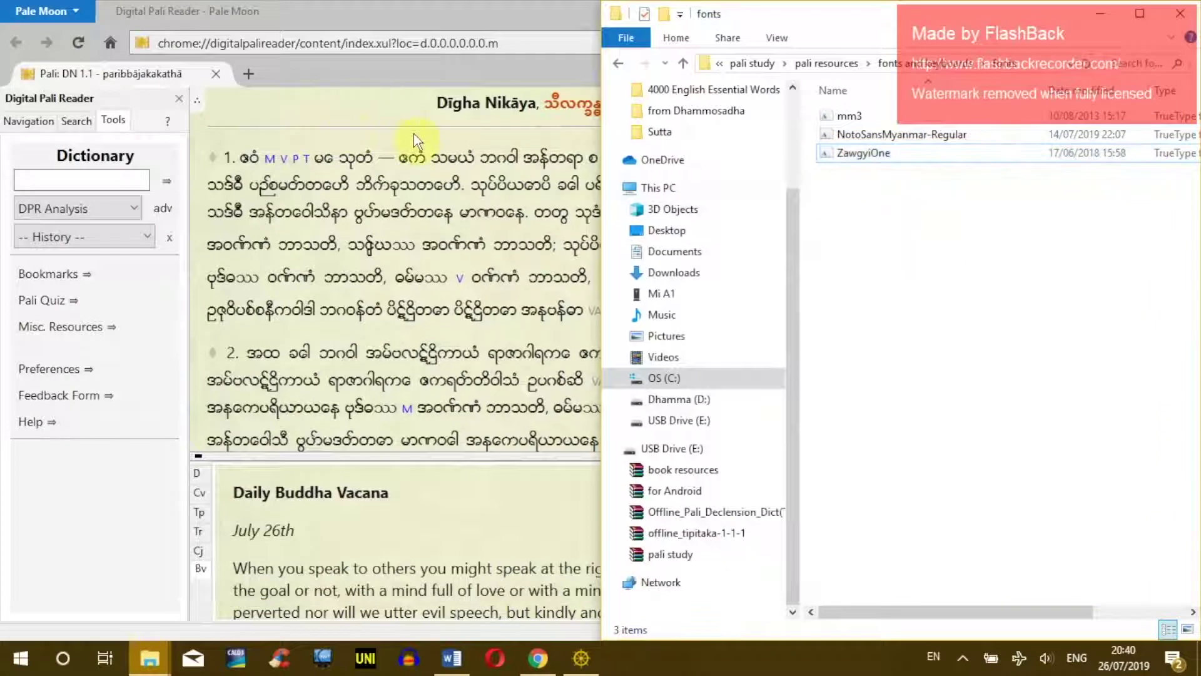
- Switch back to Pale Moon and open the Digital Pali Reader's text preferences with the font family value selected
click(435, 332)
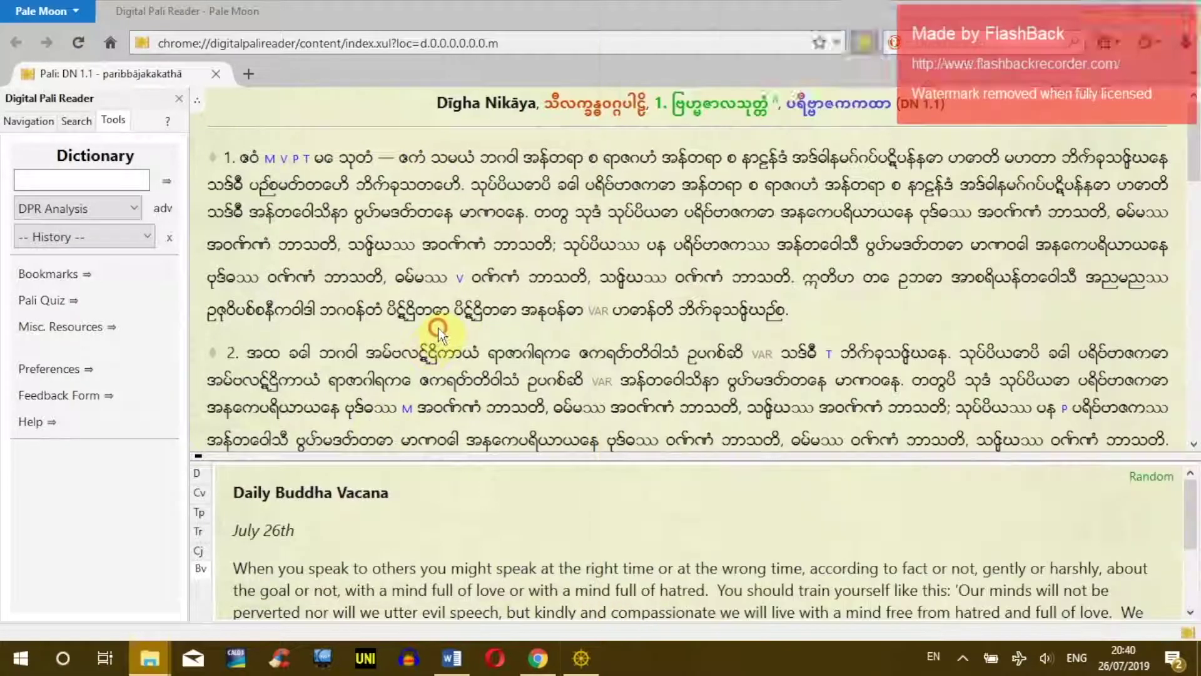
click(51, 369)
click(280, 93)
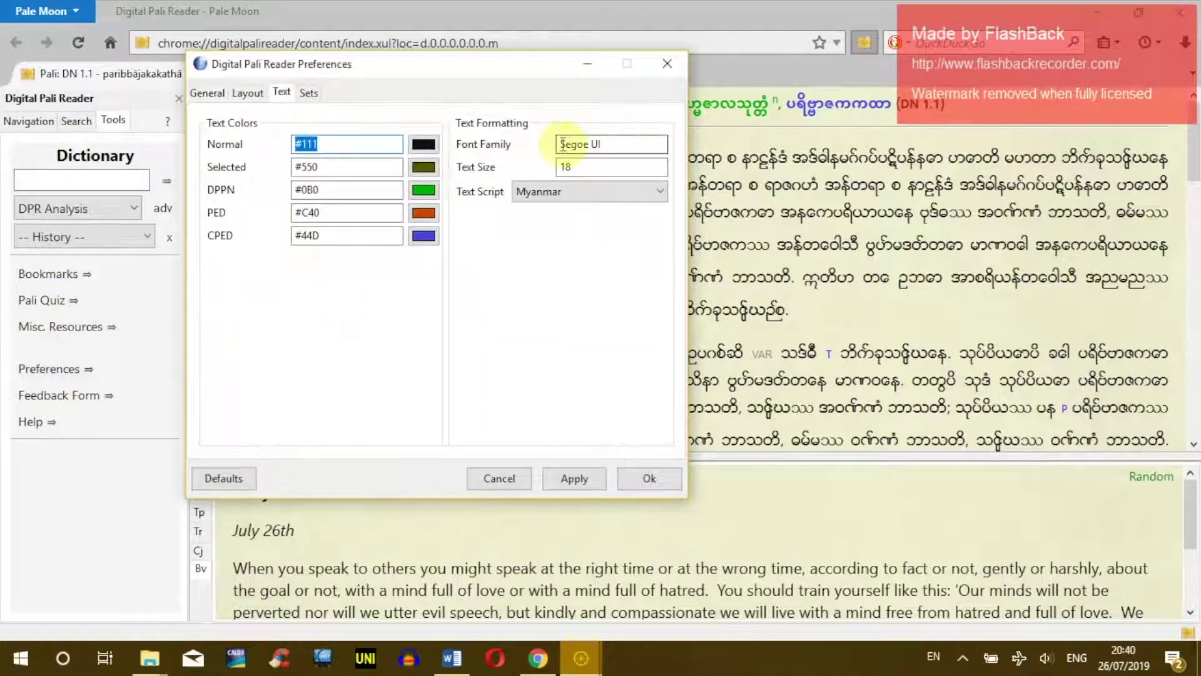
drag(635, 147, 531, 136)
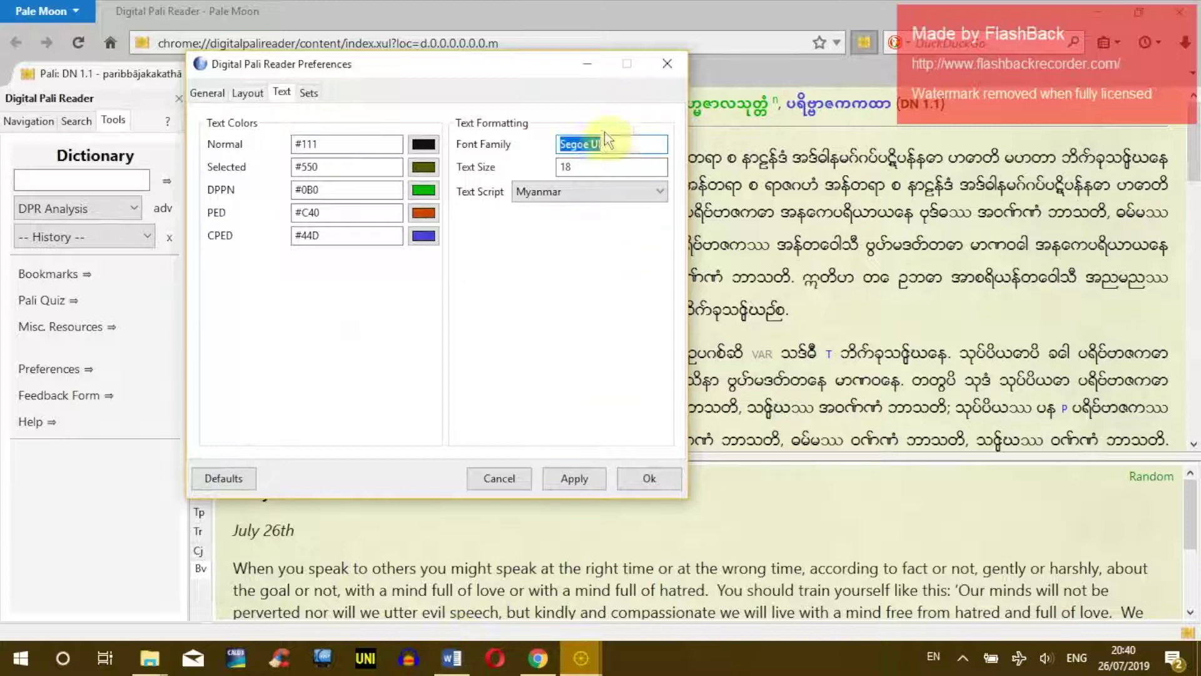
drag(526, 72, 789, 90)
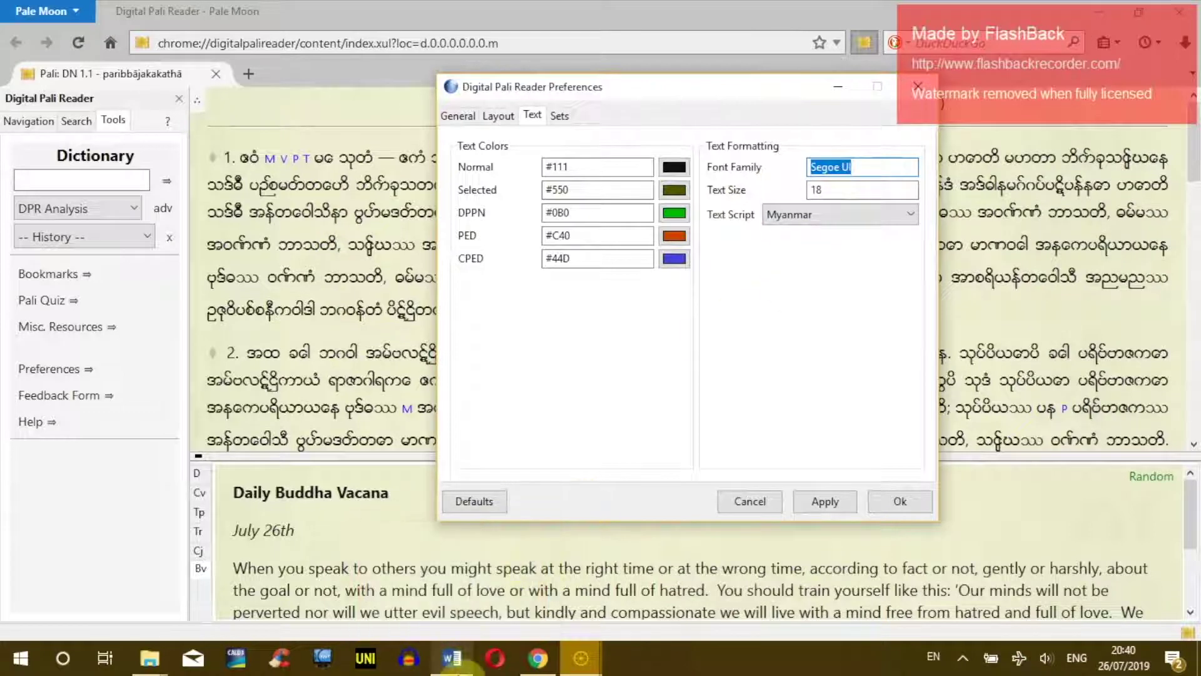
- Switch to Word and look up the exact name of the Noto Sans Myanmar font in the list of installed fonts
click(451, 658)
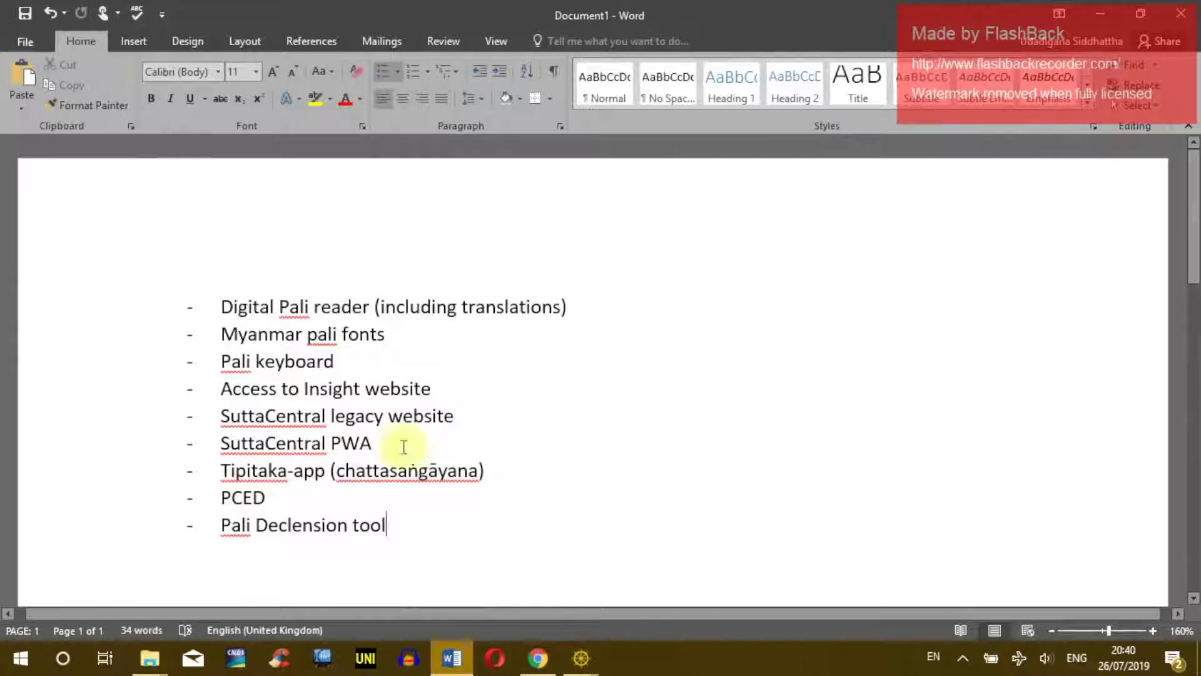
click(216, 72)
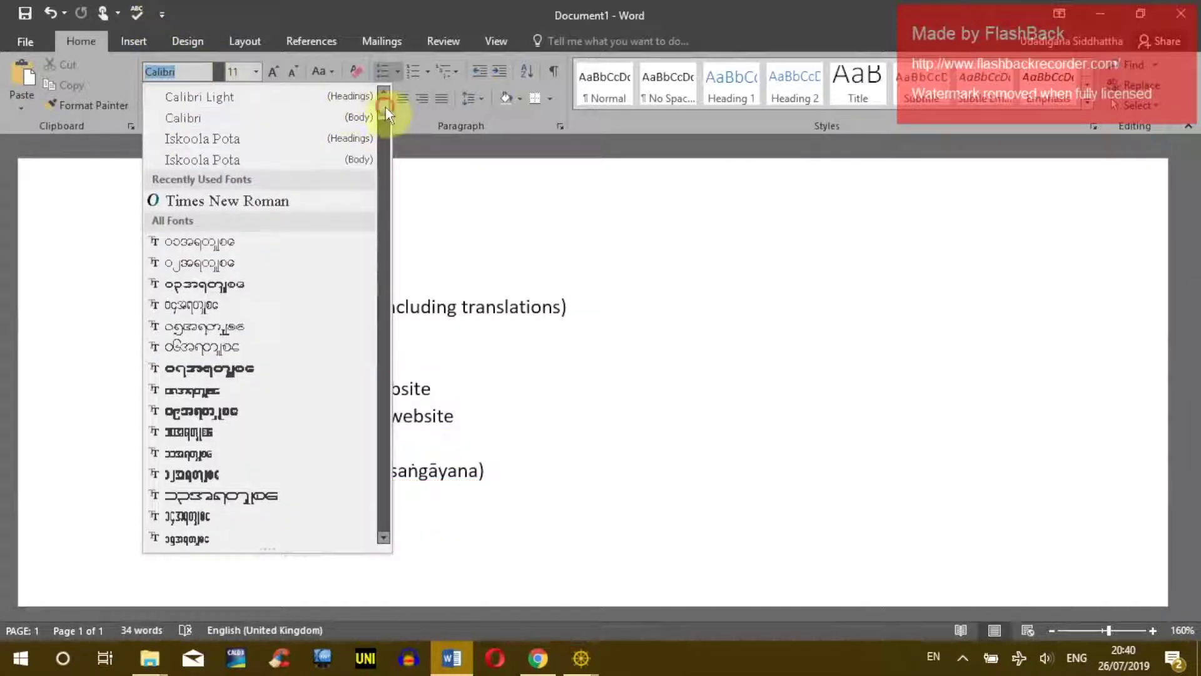
drag(385, 107, 383, 397)
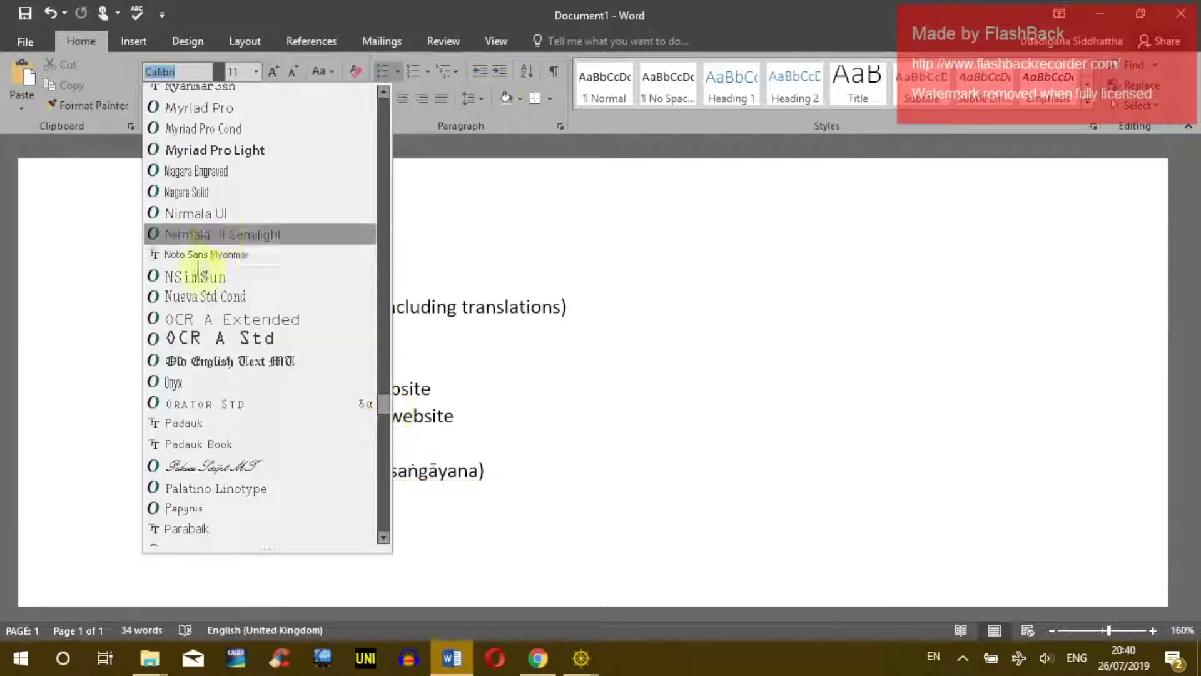
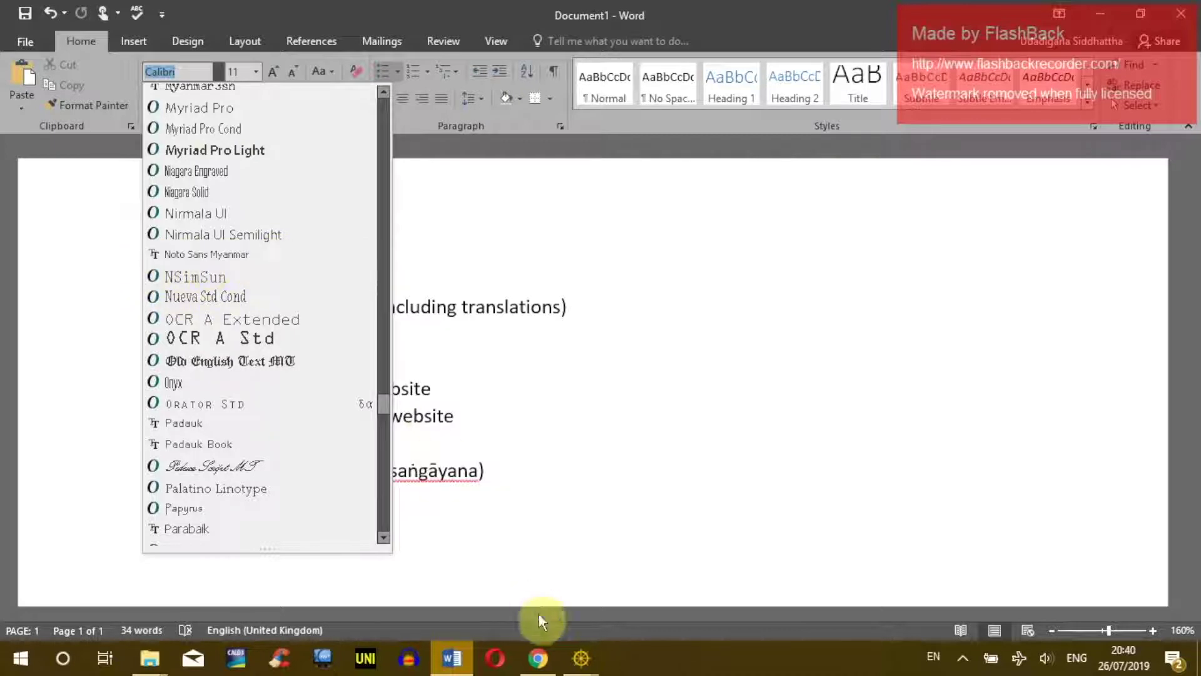
- Switch back to Pale Moon, set the reader's font family to Noto Sans Myanmar, accept the preferences and reload the page
click(581, 657)
click(577, 594)
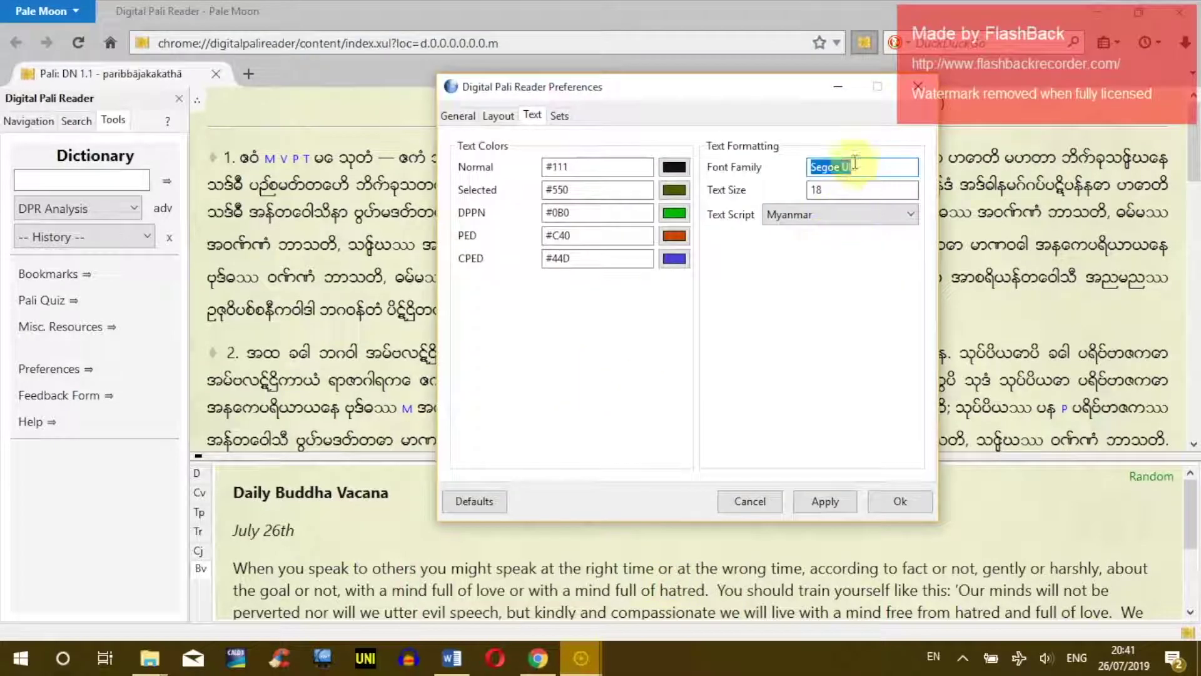
triple_click(871, 167)
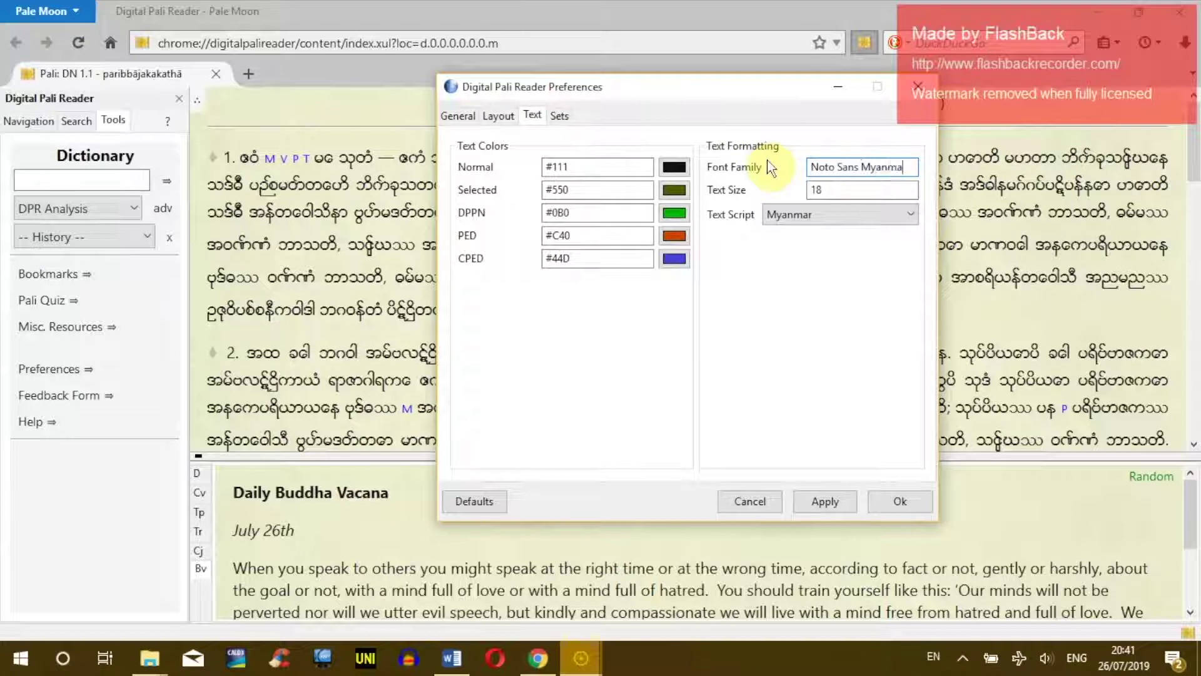
click(890, 492)
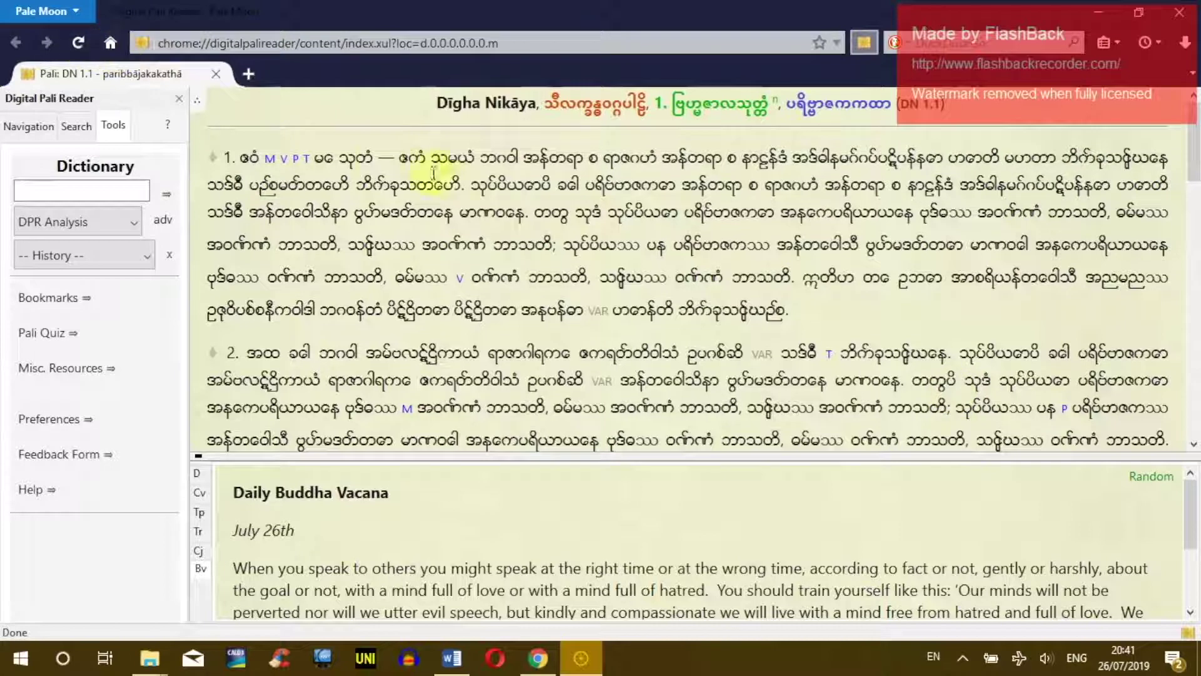
click(77, 42)
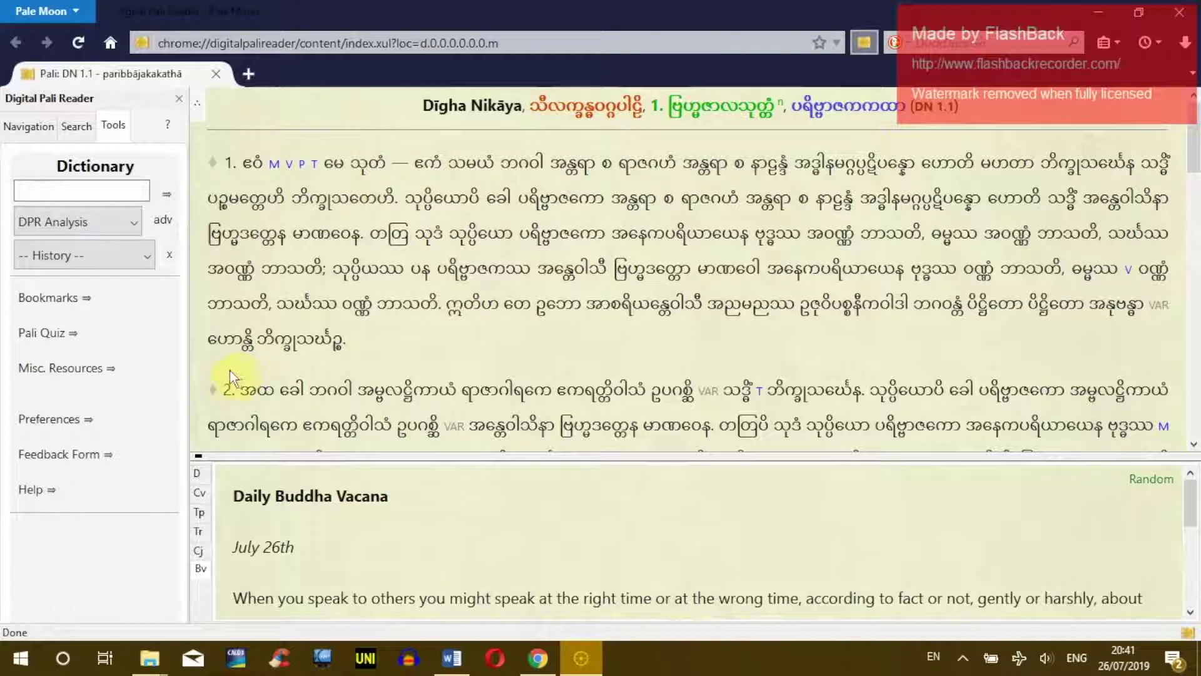
- Review the text script choices in the reader's text preferences without changing the script, close the preferences and show the book navigation
click(77, 421)
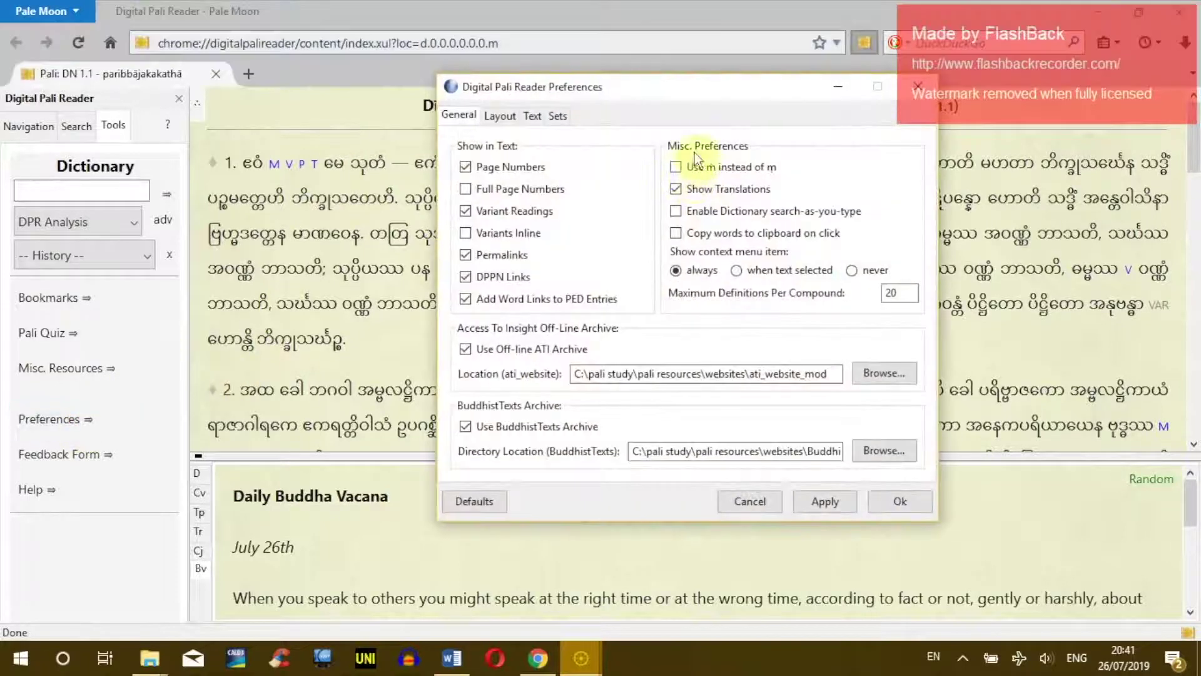
click(532, 116)
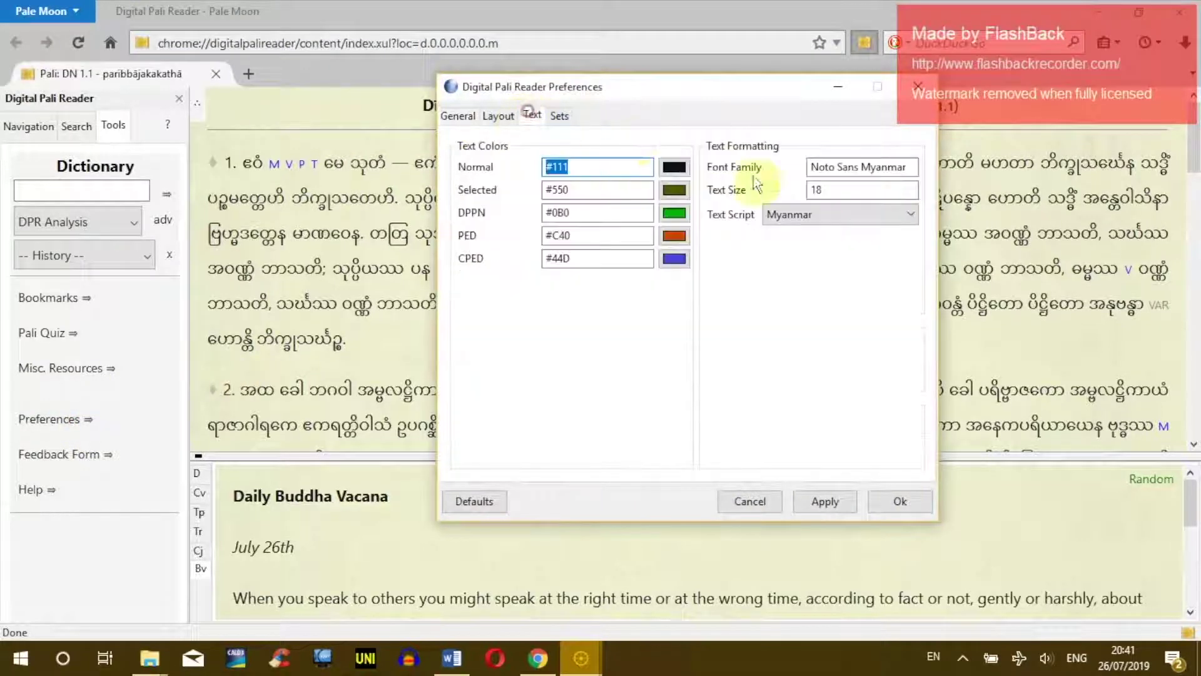
click(847, 213)
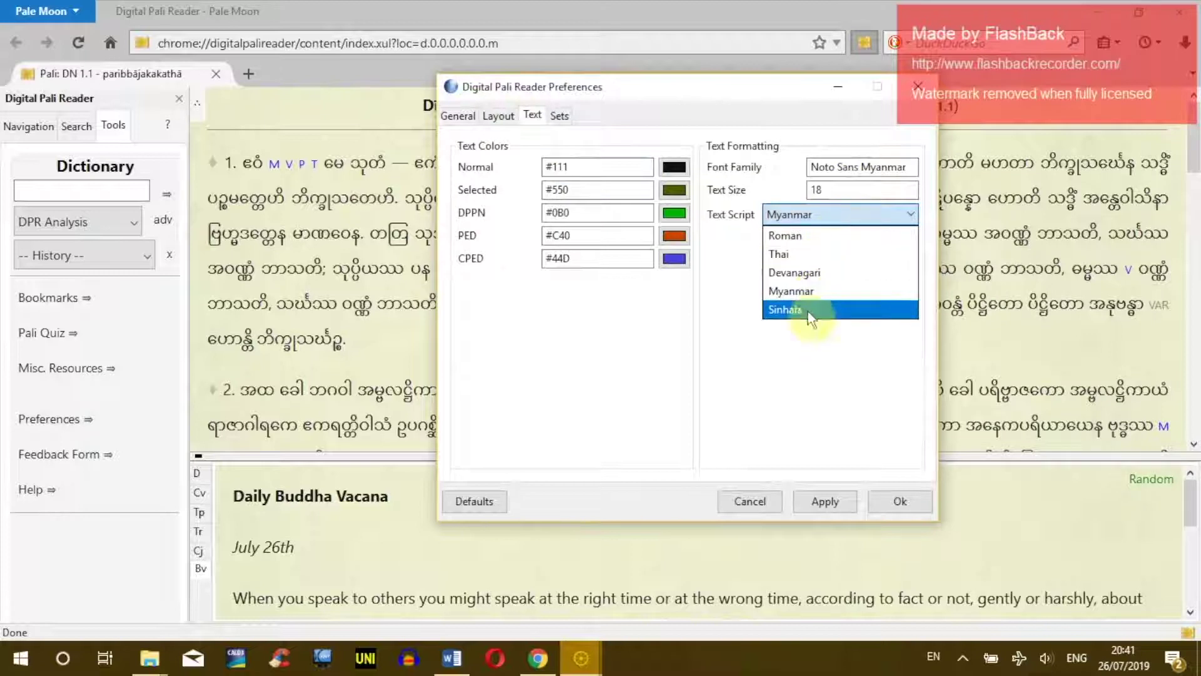
click(821, 438)
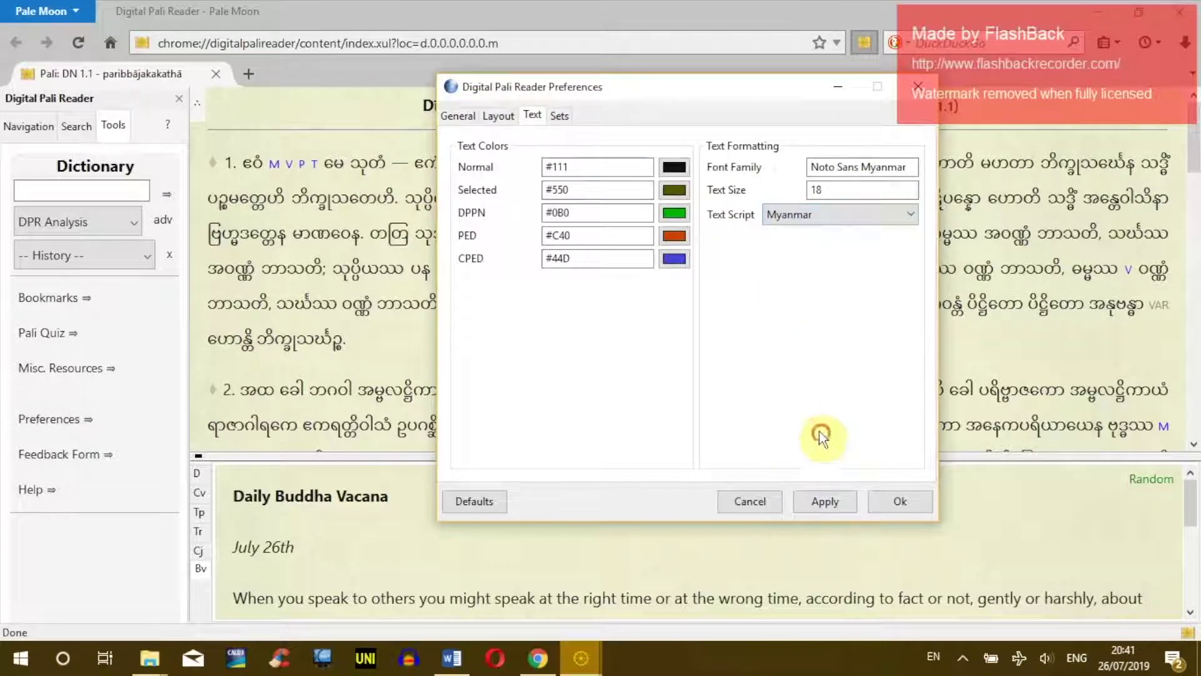
click(815, 214)
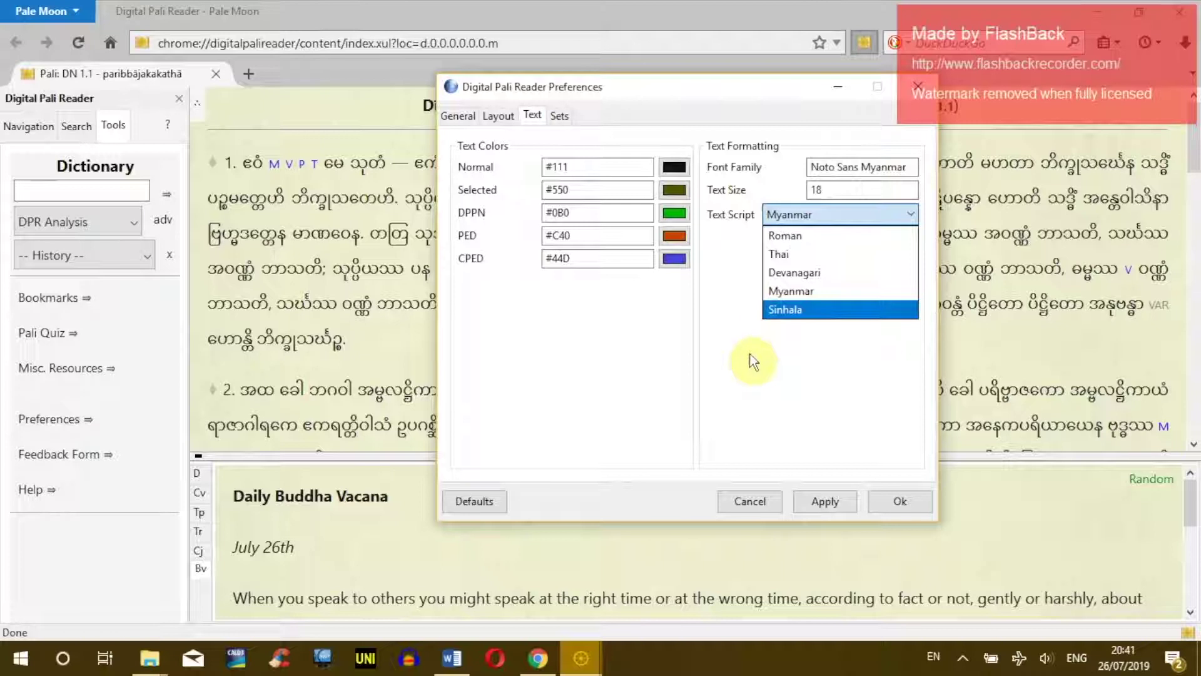
click(735, 369)
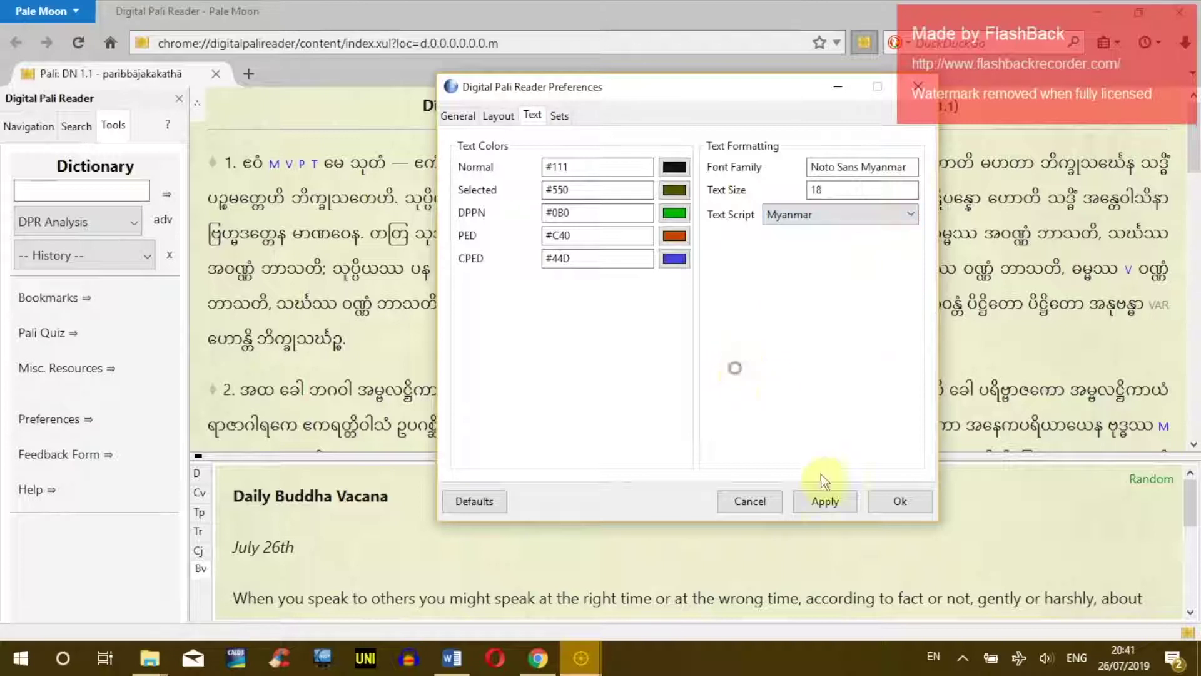
click(831, 214)
click(703, 414)
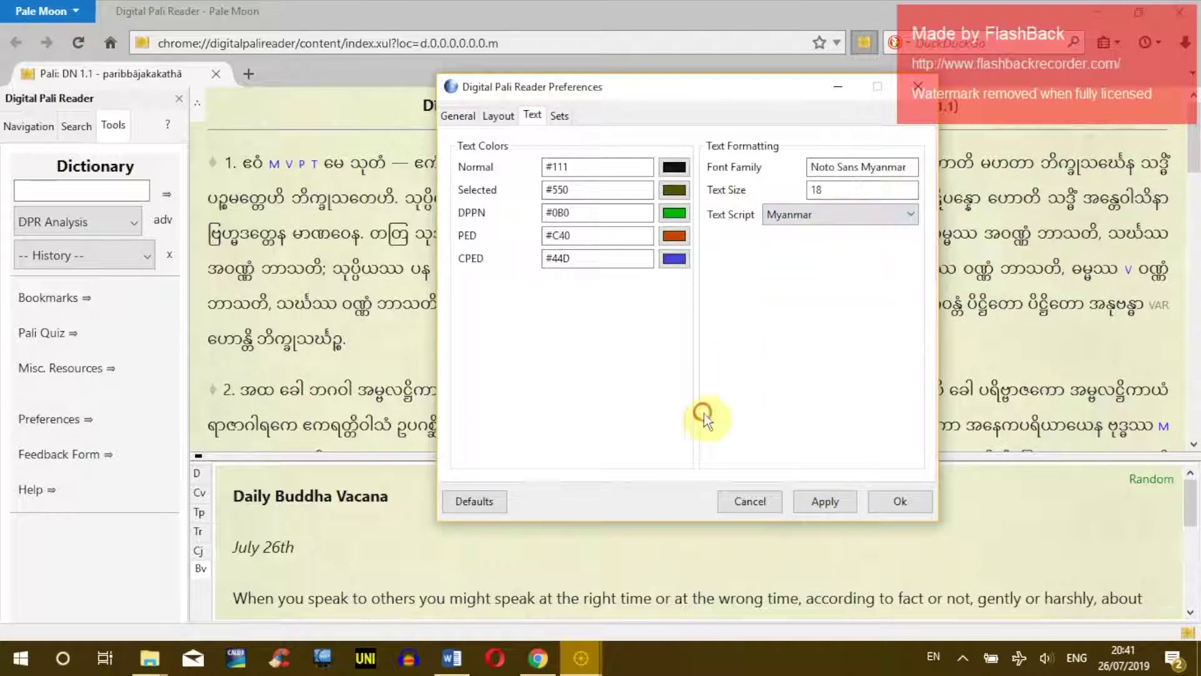
key(Return)
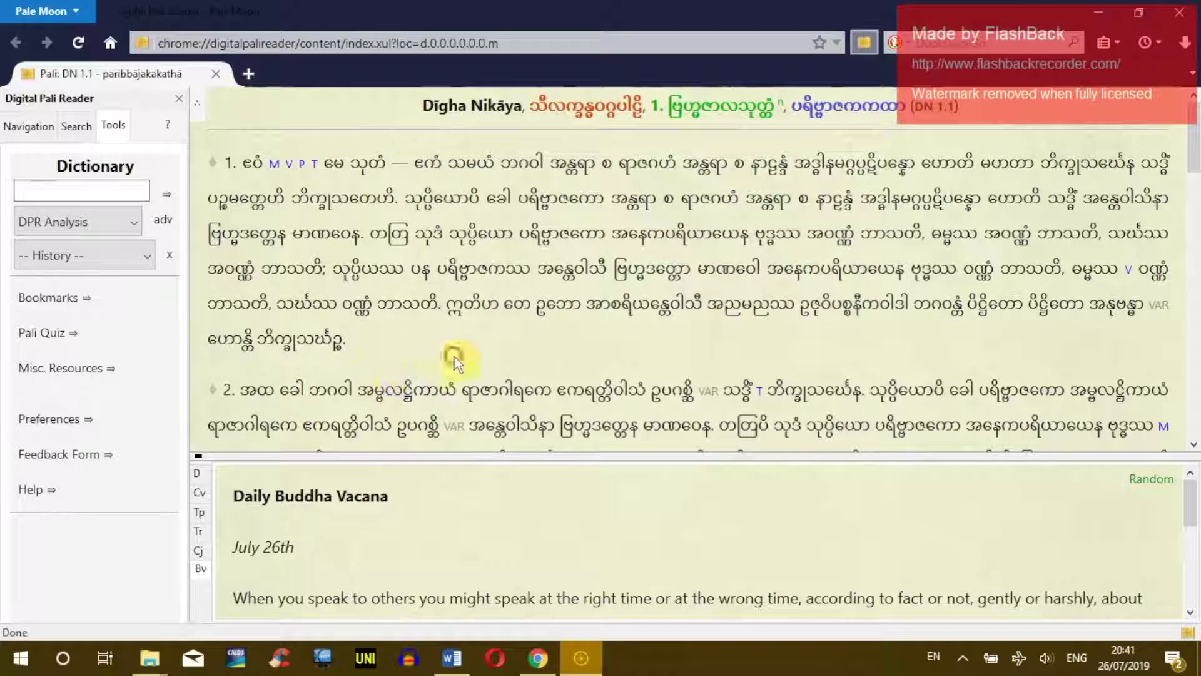
click(29, 125)
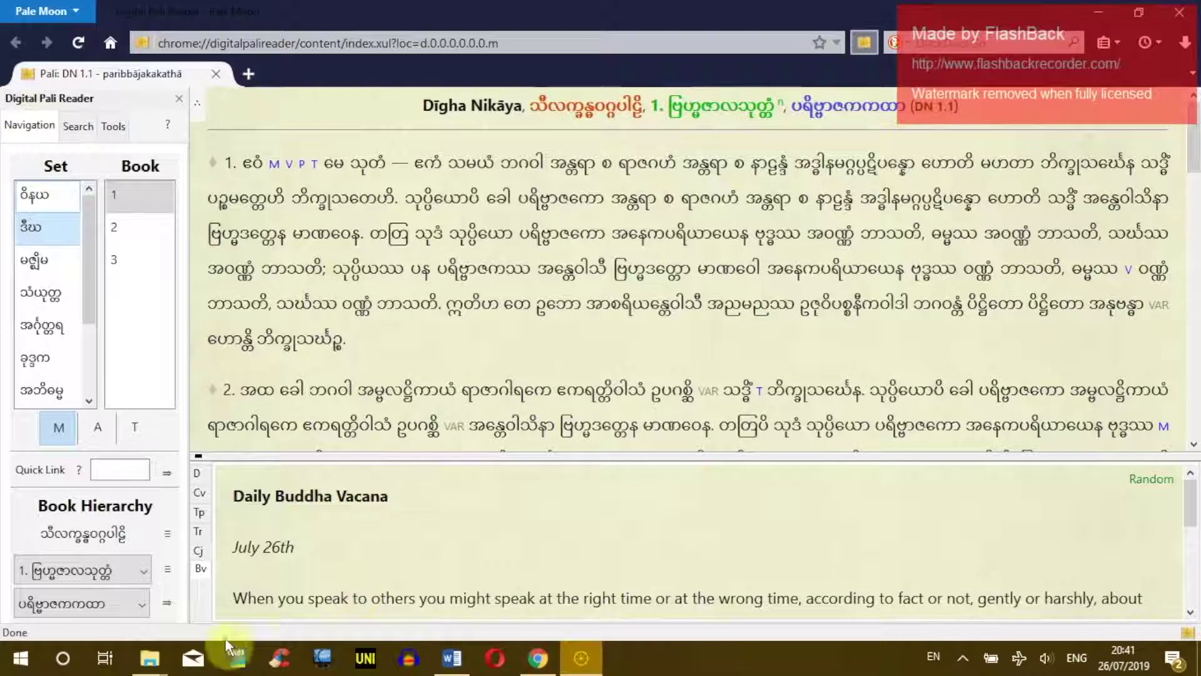
- Switch to File Explorer, go back to the fonts and keyboards folder, and inspect the enukpali and enuspali folders
click(150, 658)
click(87, 585)
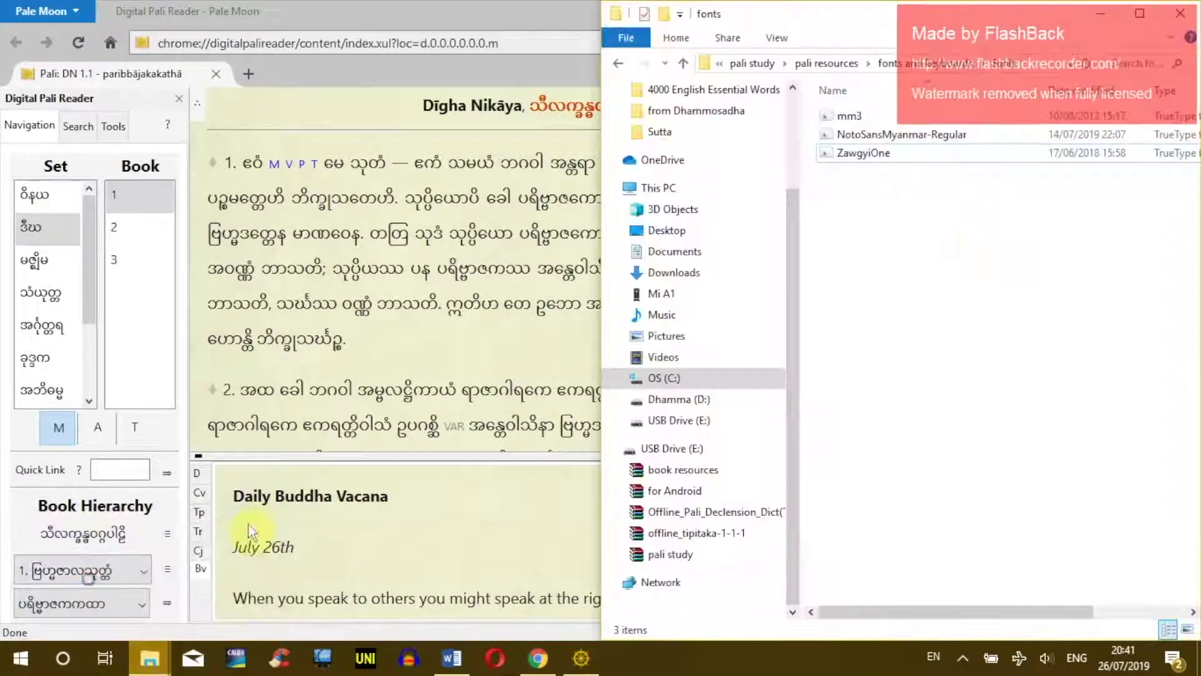
click(618, 63)
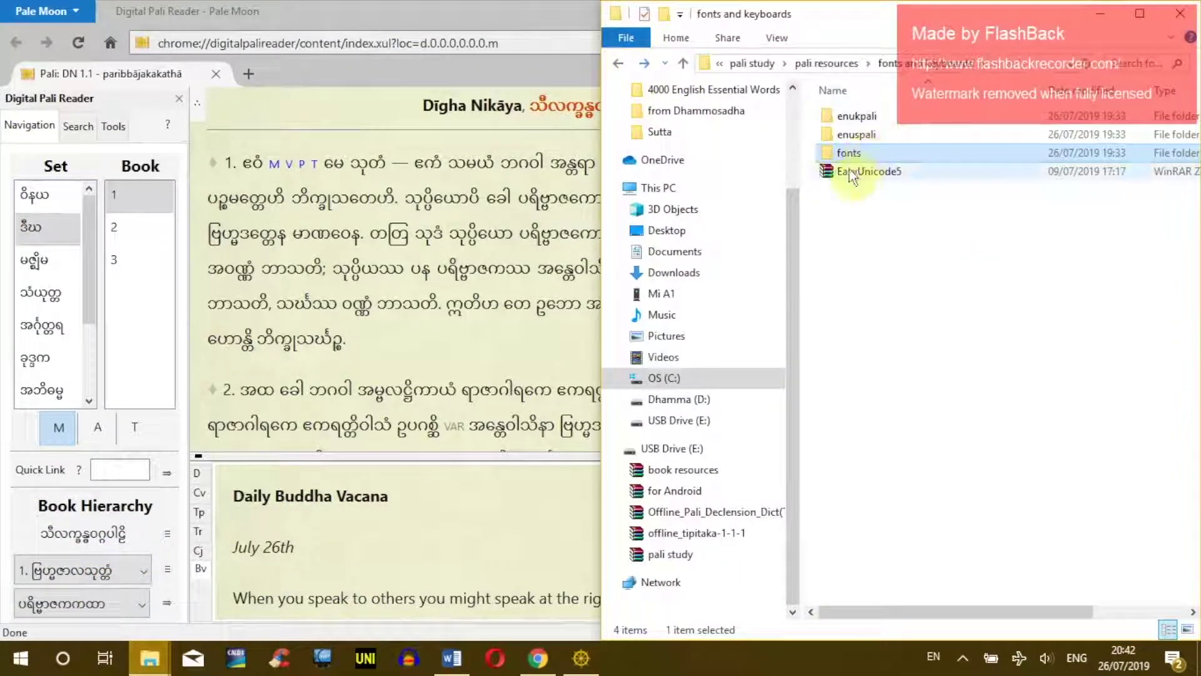
click(863, 119)
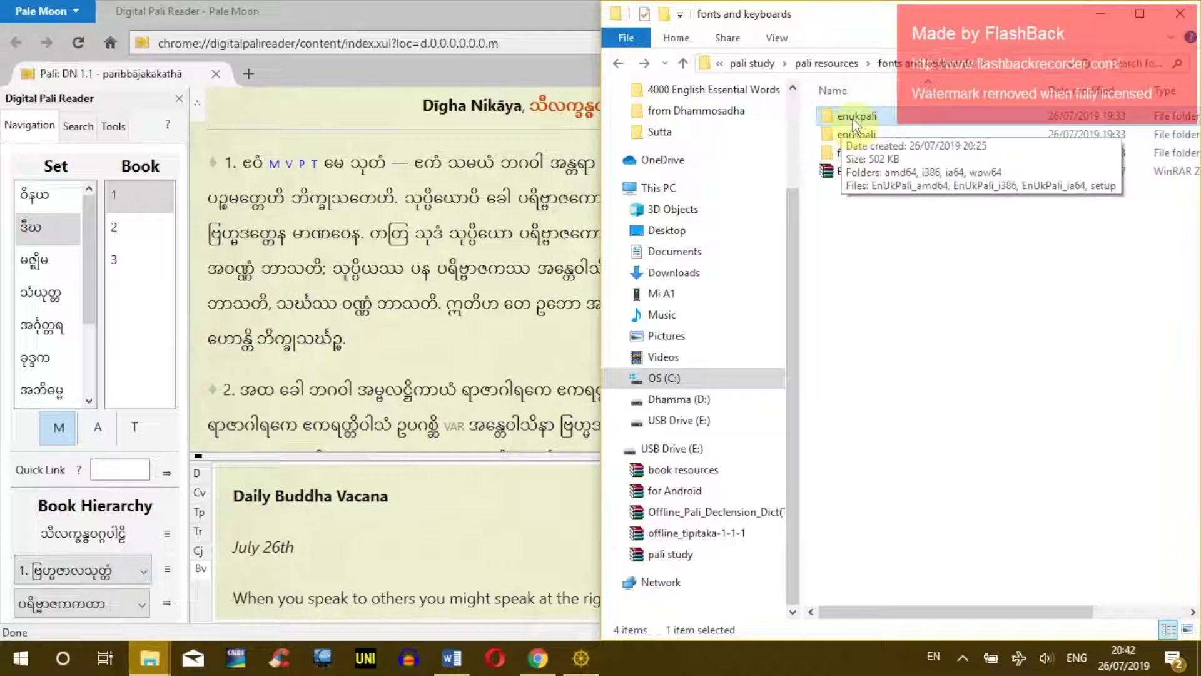
click(845, 136)
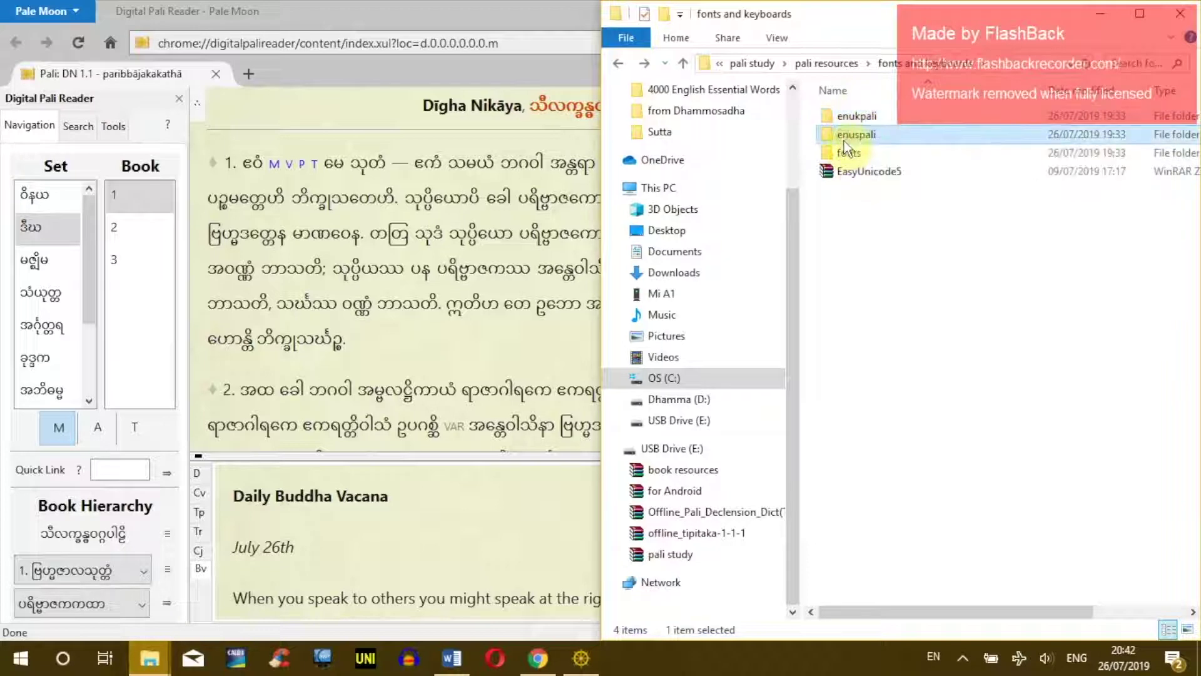
click(853, 254)
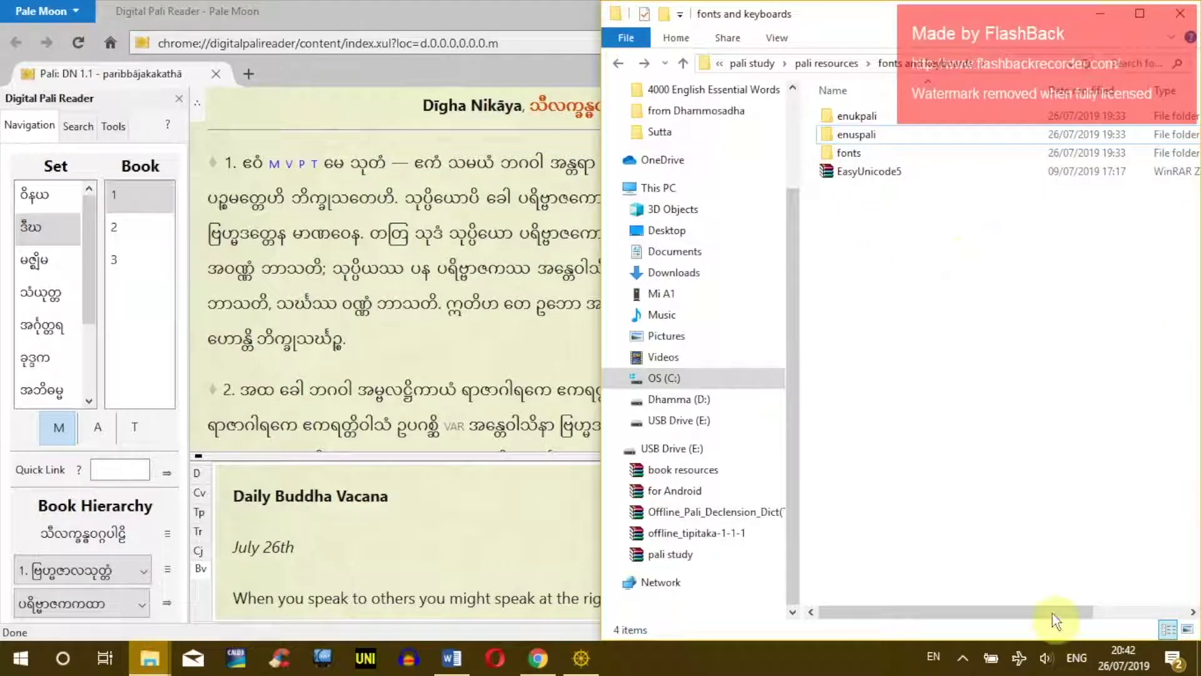
- Check which input languages and keyboards are available in the Windows input switcher, and close the list
click(1072, 660)
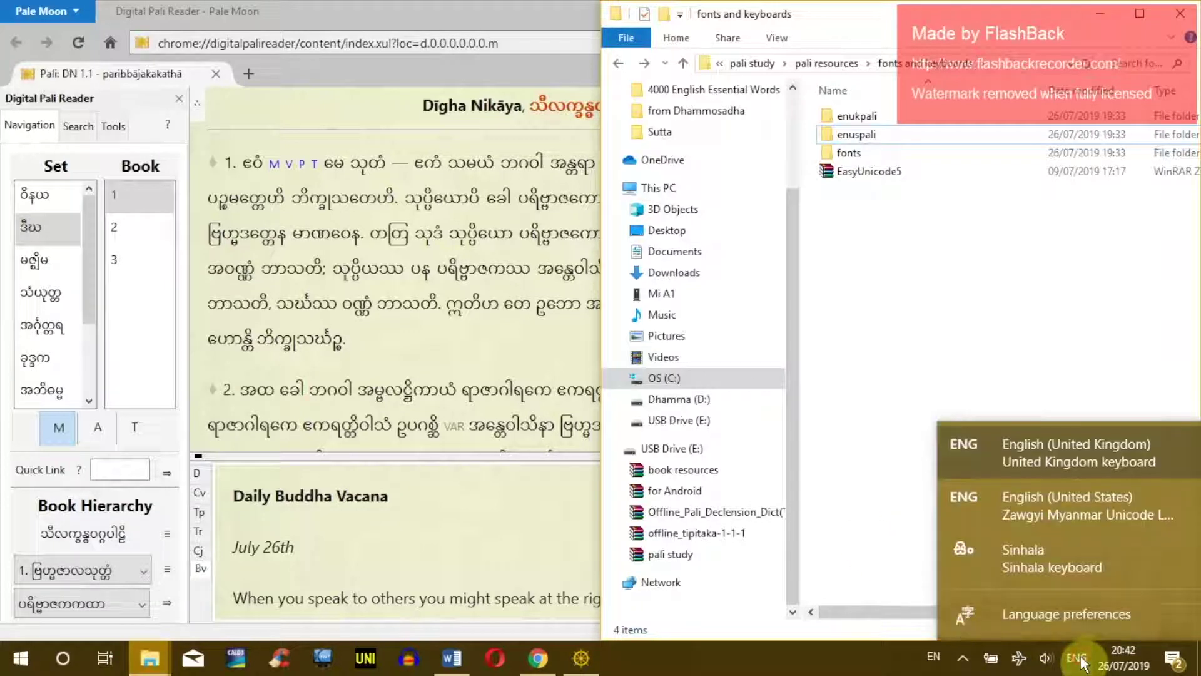
click(864, 445)
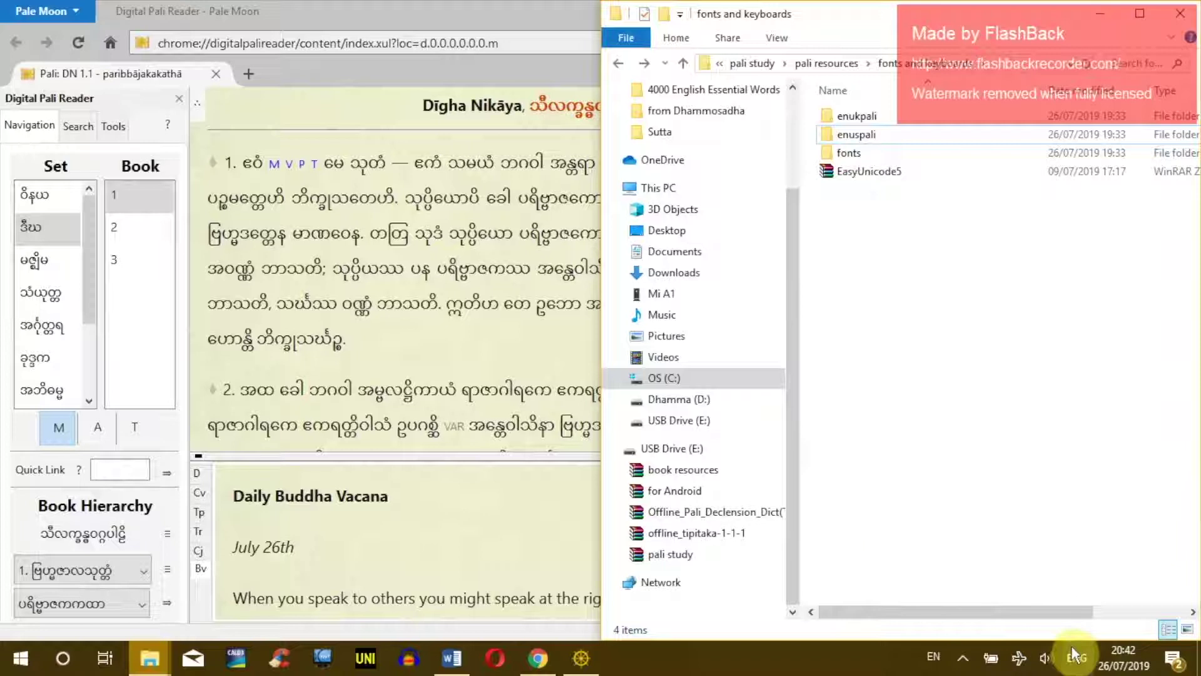
click(1073, 662)
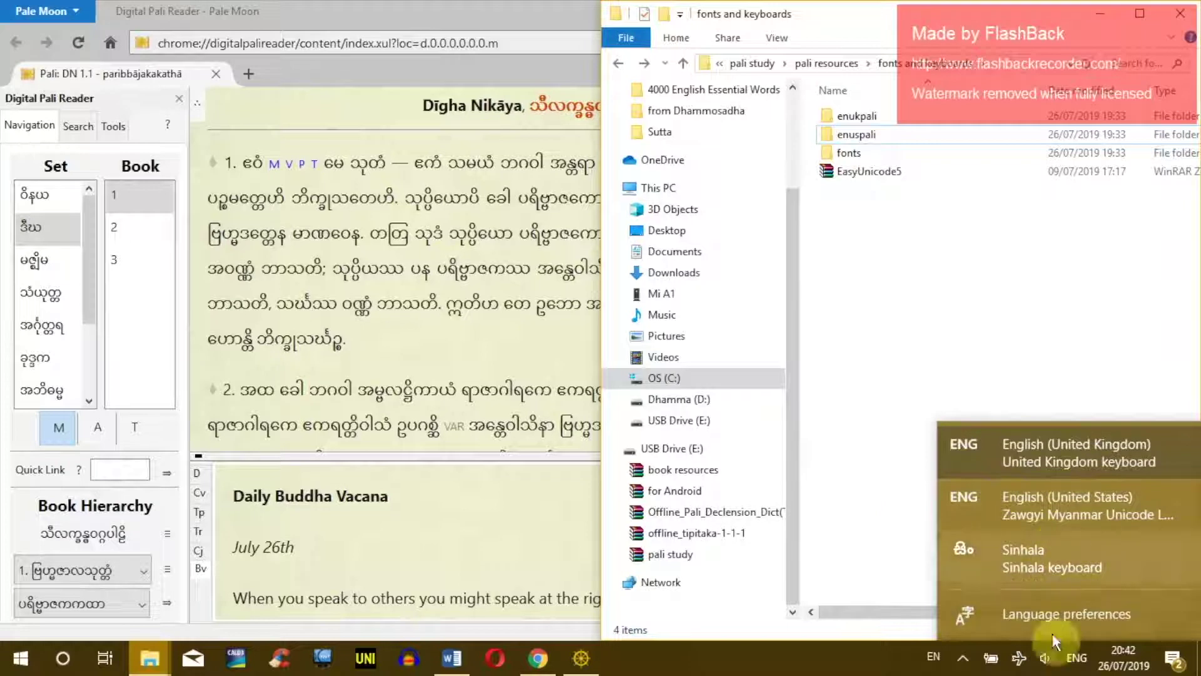
click(1082, 662)
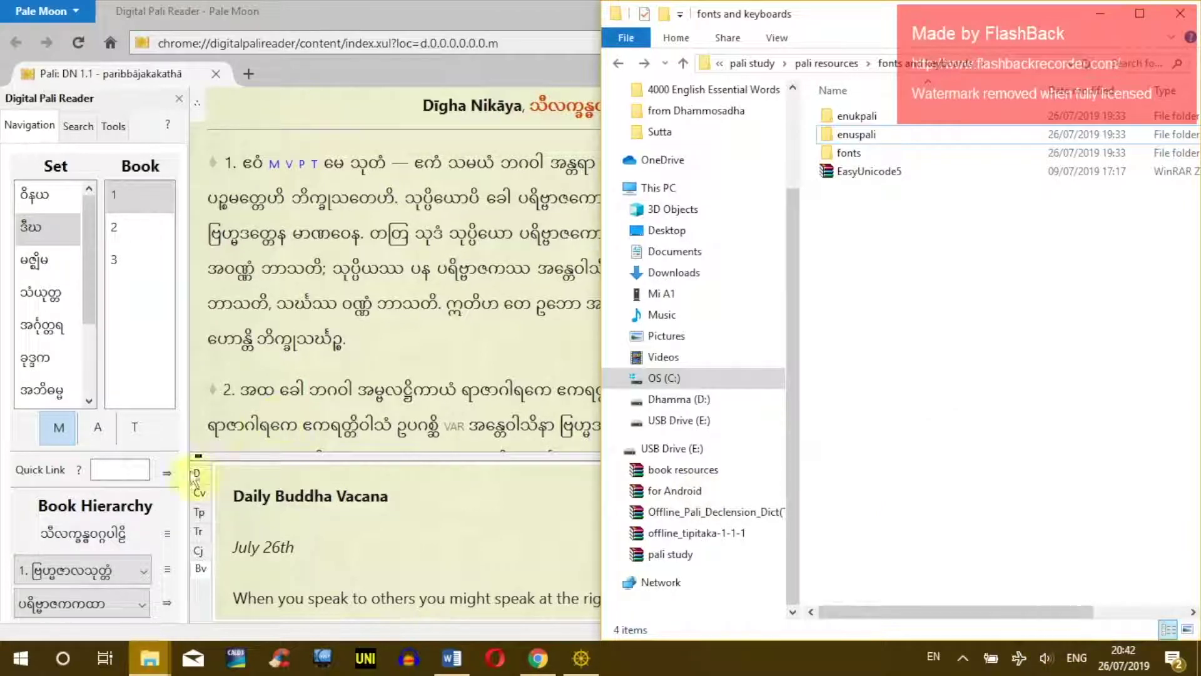
- Search Windows for keyboard and clear the search text
click(63, 657)
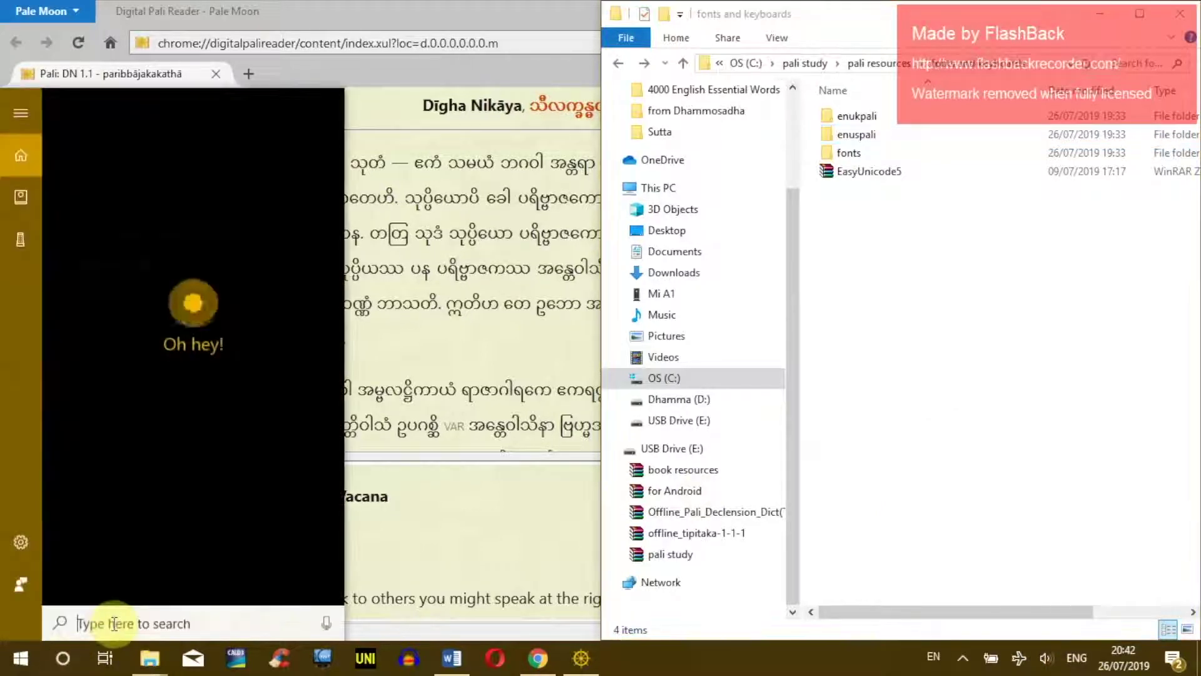
text(key)
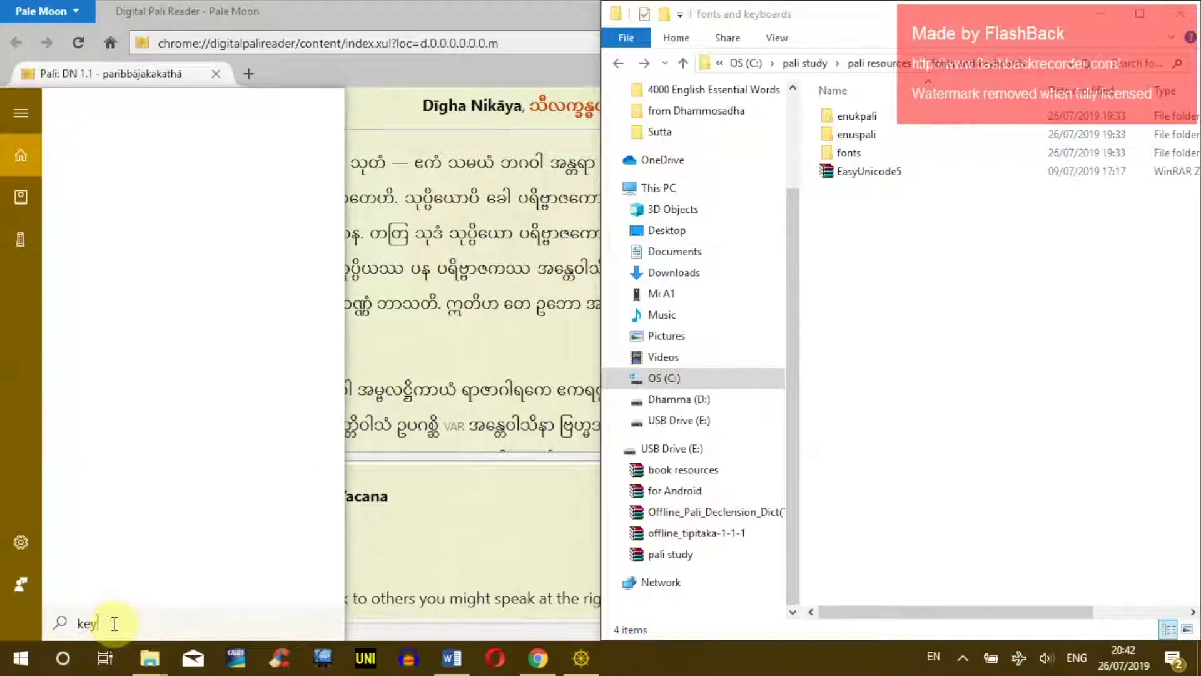
text(board)
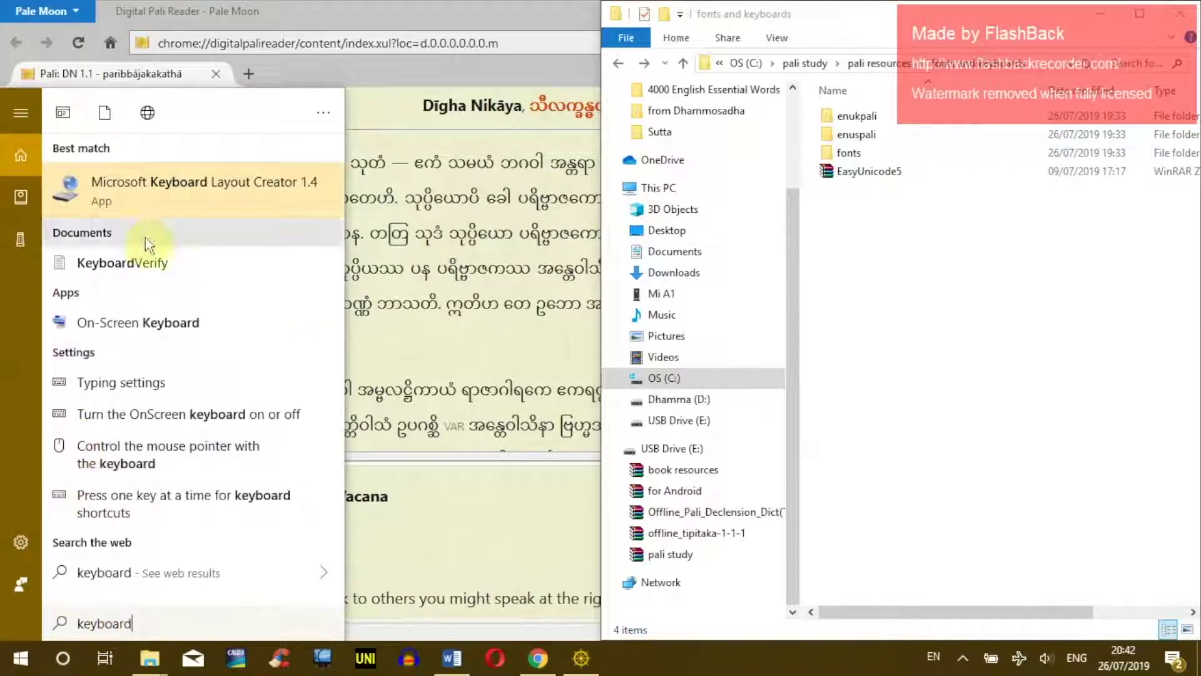
key(BackSpace)
key(BackSpace)
key(BackSpace)
key(BackSpace)
key(BackSpace)
key(BackSpace)
key(BackSpace)
key(BackSpace)
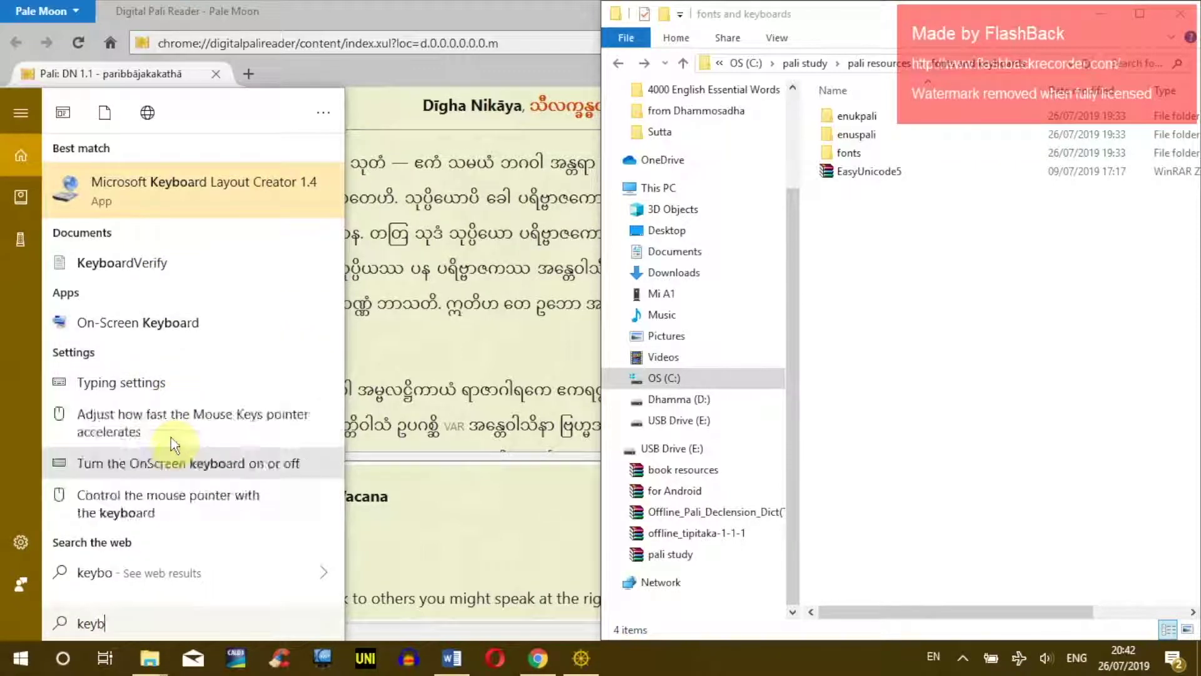
- Search Windows for language, open Edit language and keyboard options, and call up the same settings through Language preferences
text(language)
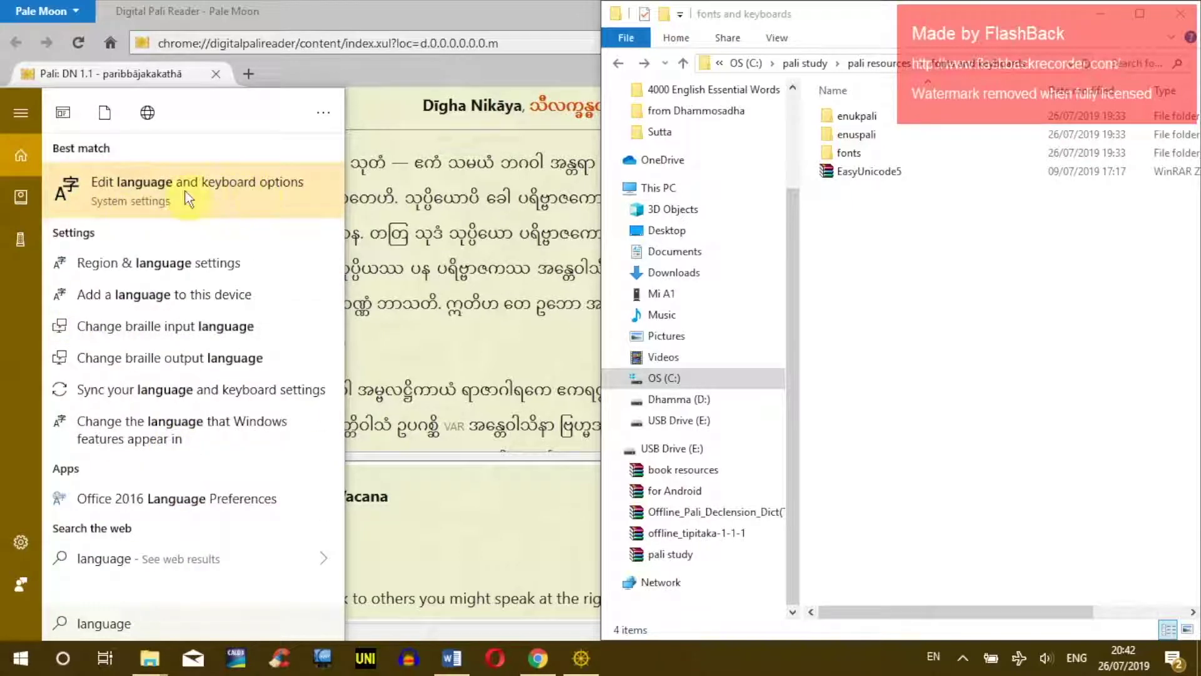
click(199, 184)
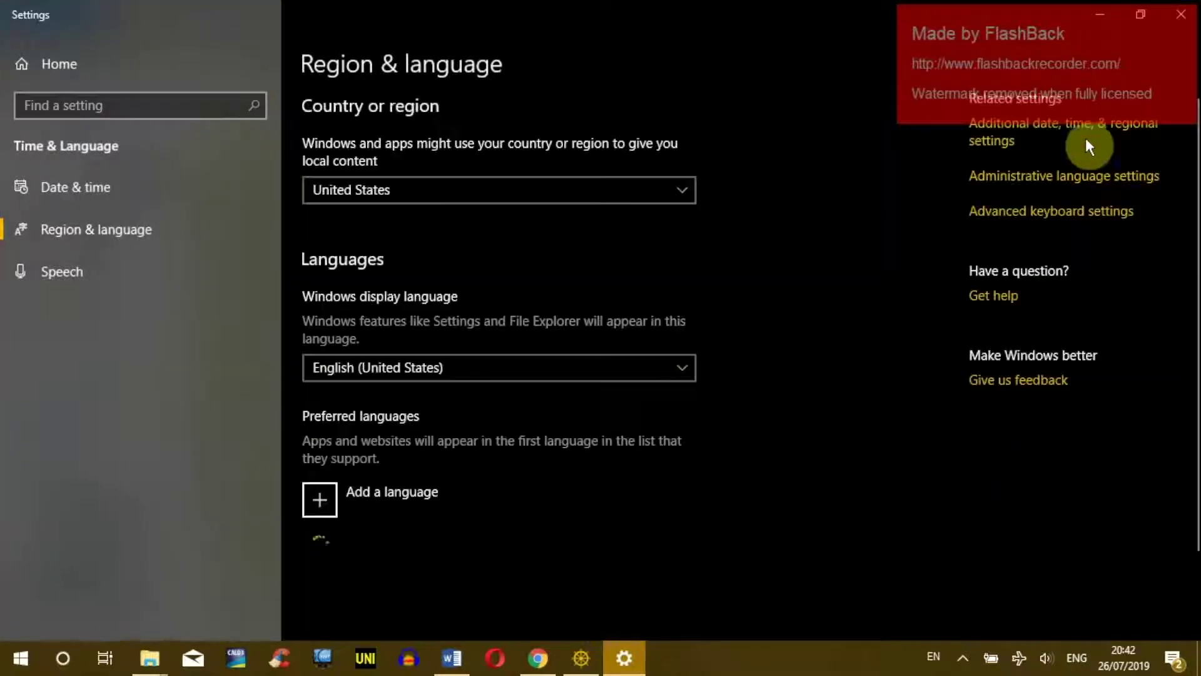
click(1076, 657)
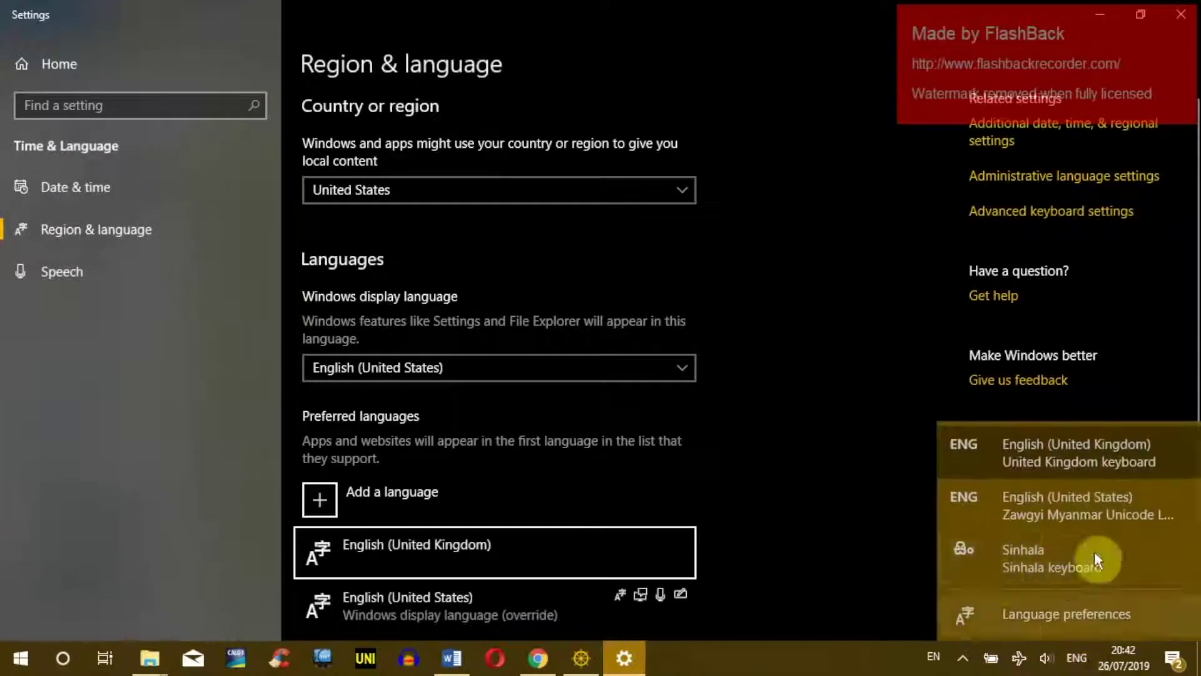
click(1113, 610)
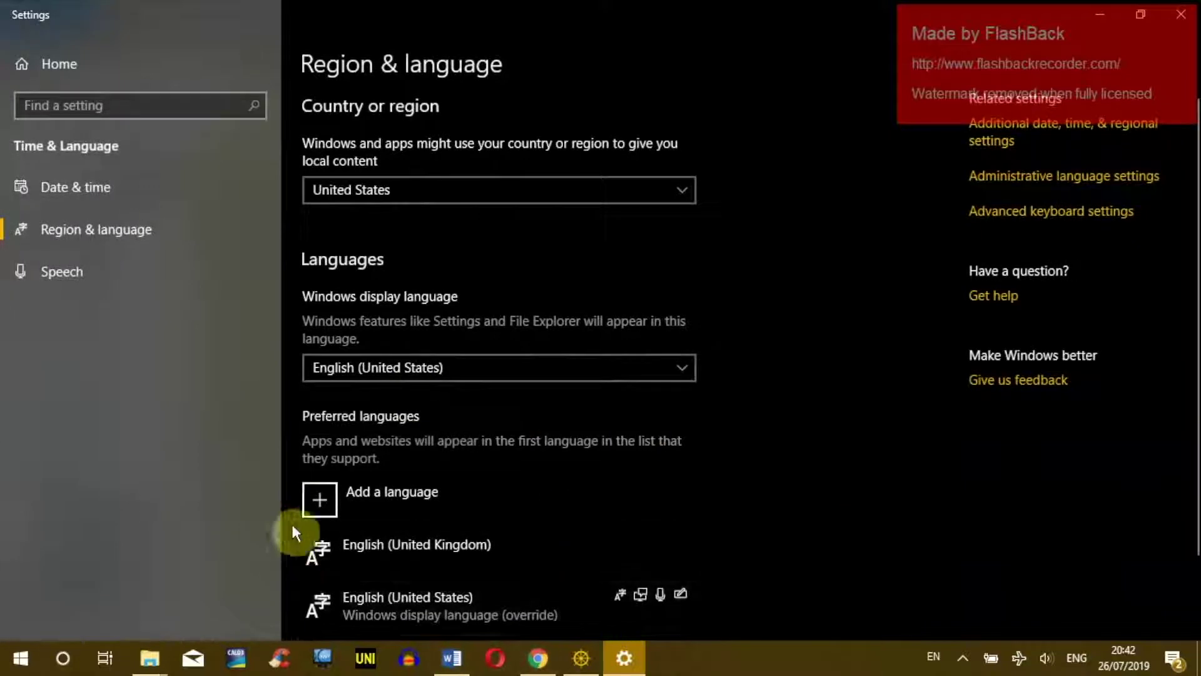
- Expand English (United Kingdom) and English (United States) among the preferred languages, and open the options for English (United Kingdom)
scroll(295, 528, down, 2)
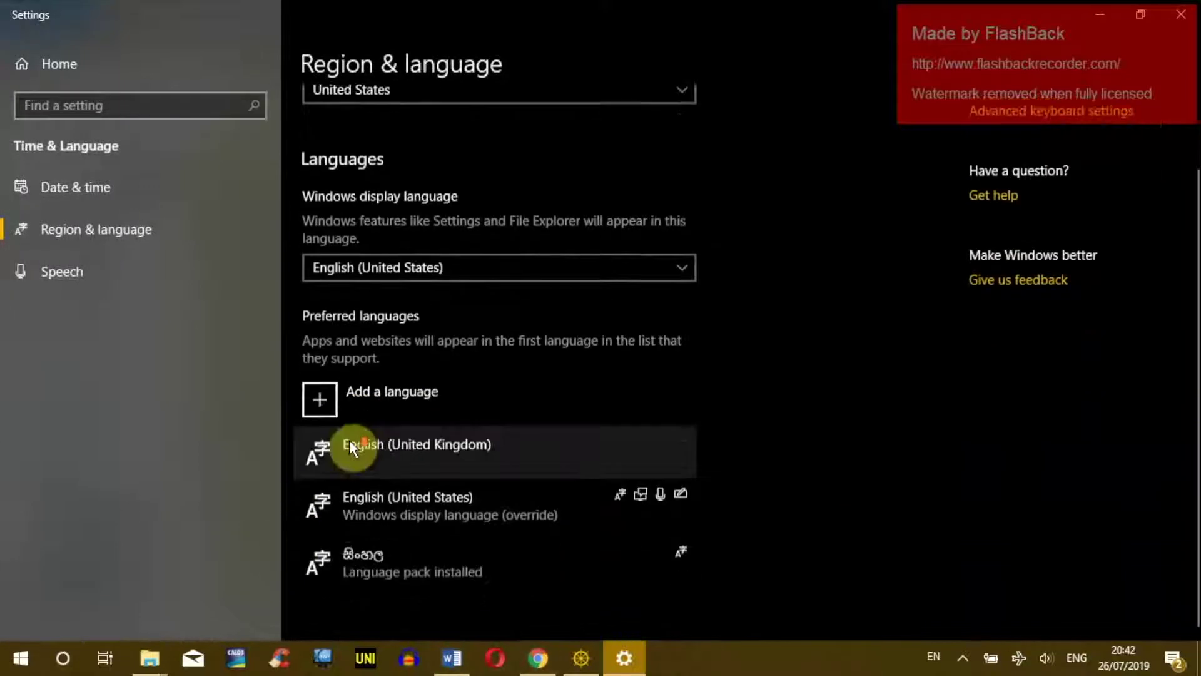
click(422, 464)
scroll(453, 530, down, 1)
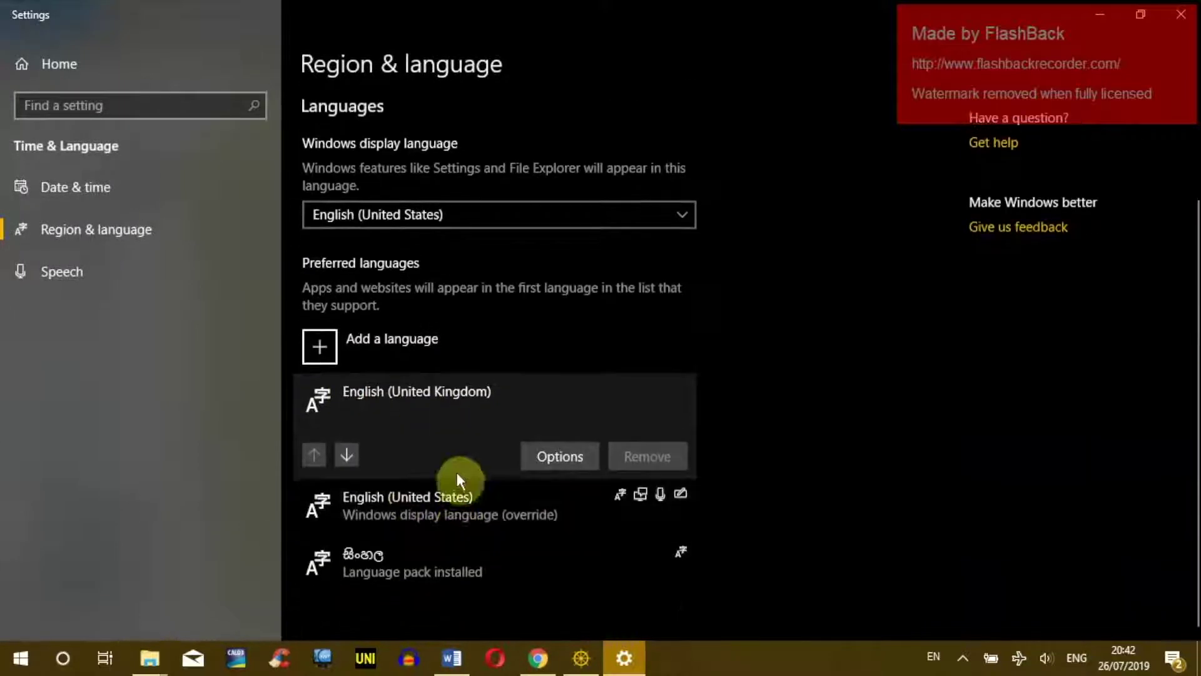
click(399, 498)
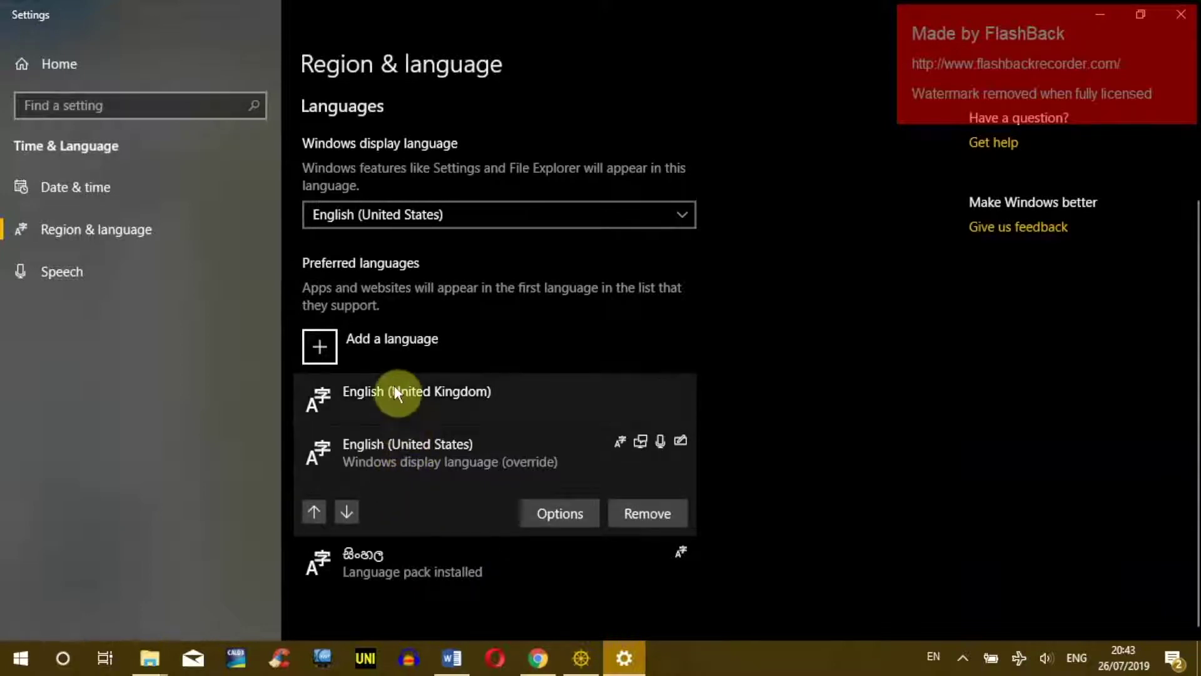
click(393, 420)
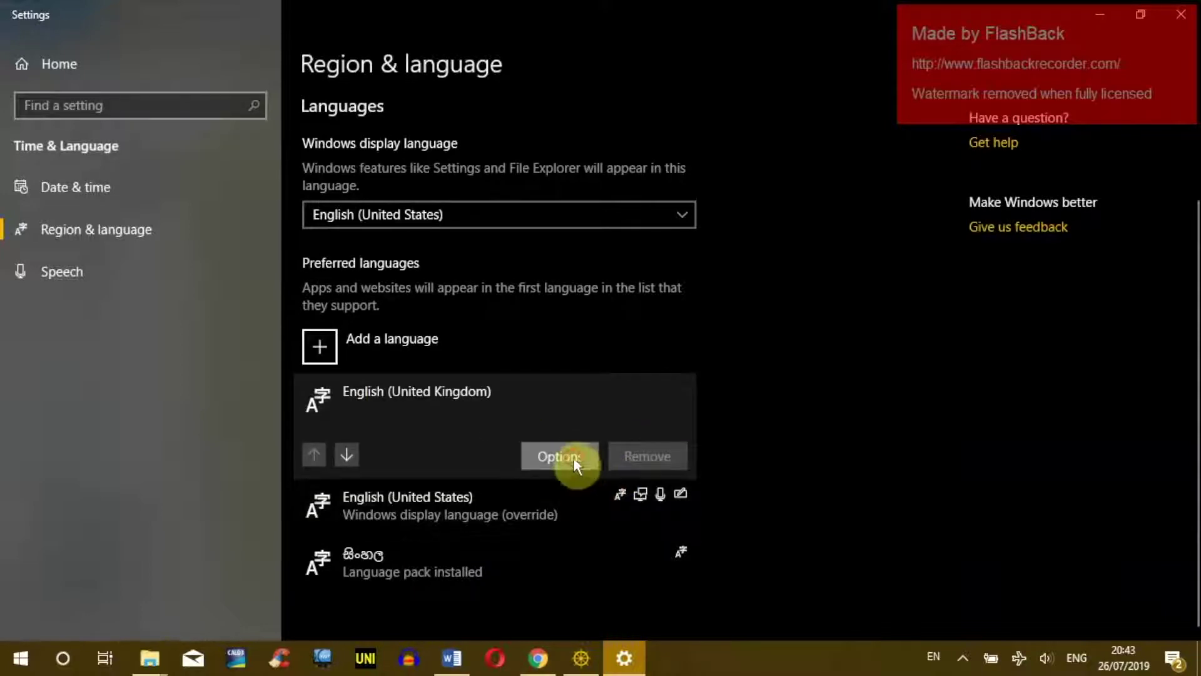
click(530, 448)
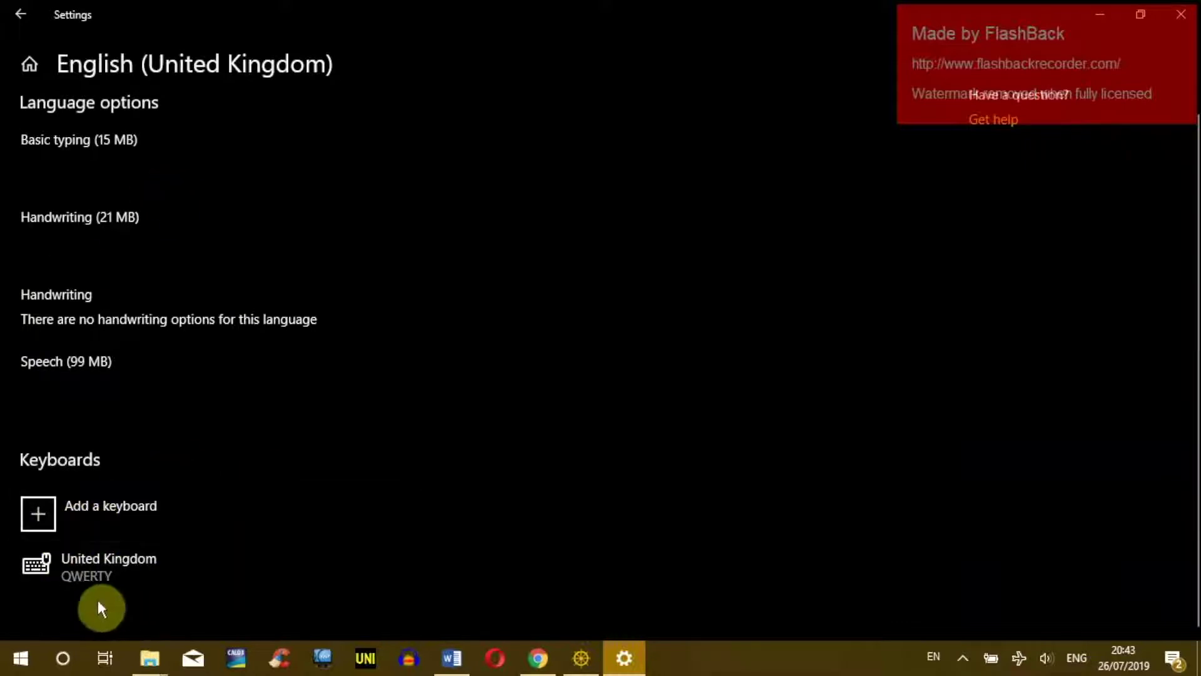
- Check which keyboards are installed under English (United Kingdom) and English (United States), returning to the language list
scroll(104, 579, down, 1)
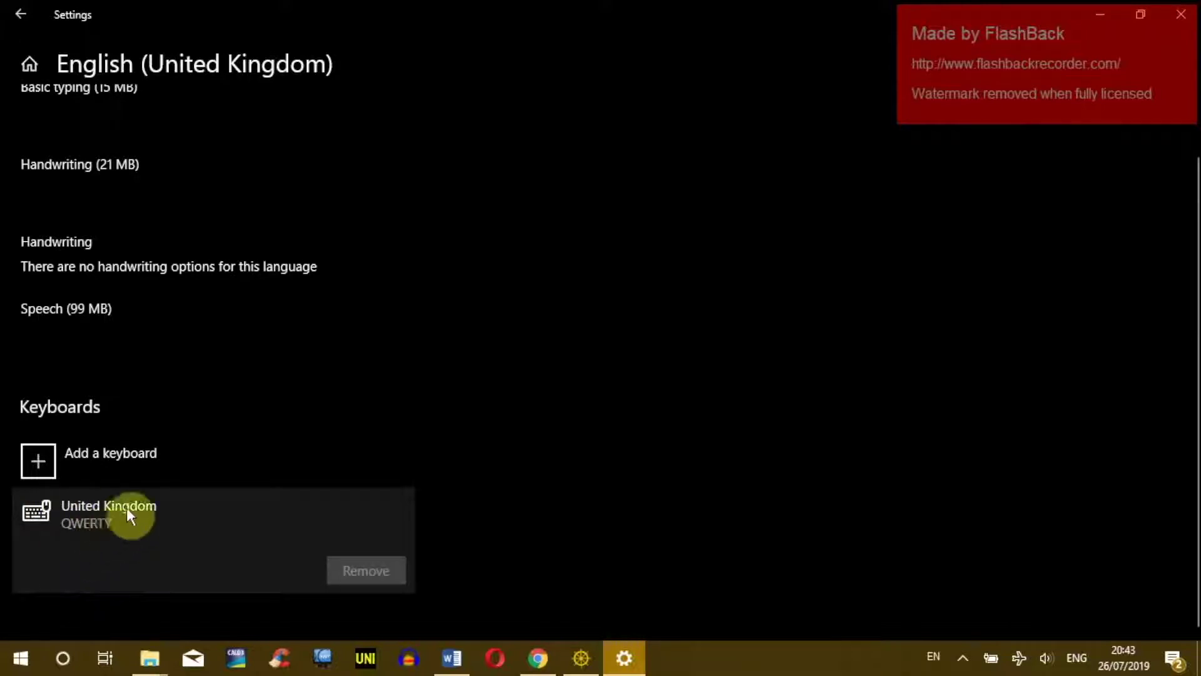
click(25, 25)
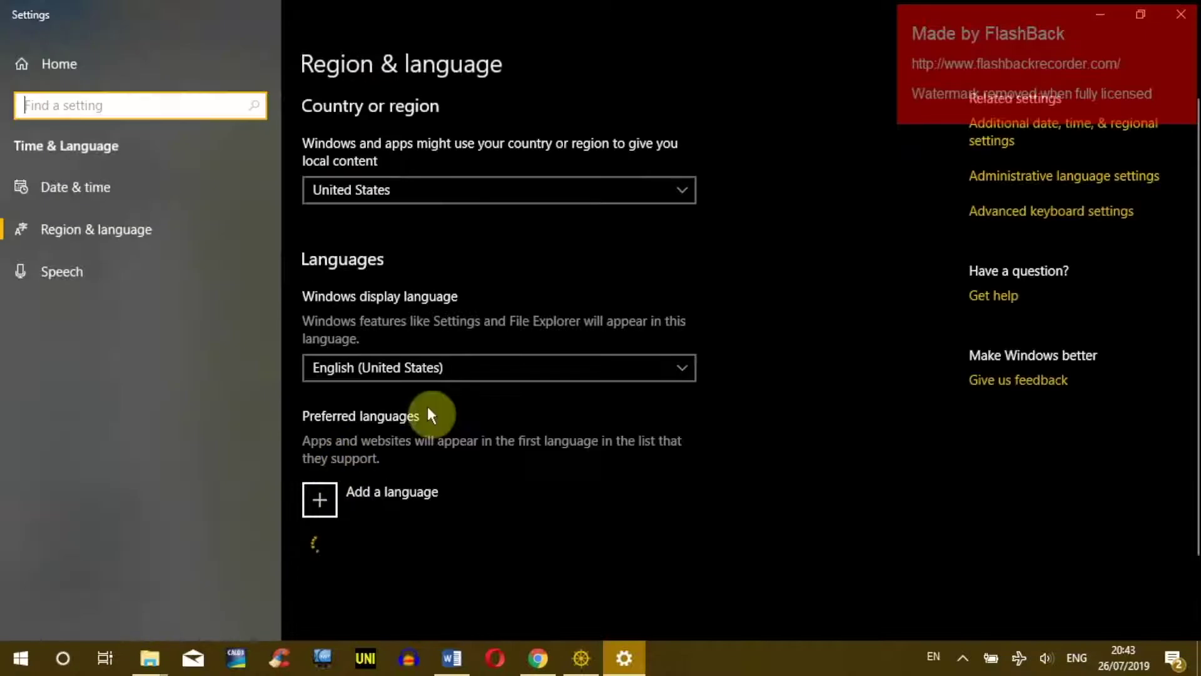
scroll(375, 494, down, 2)
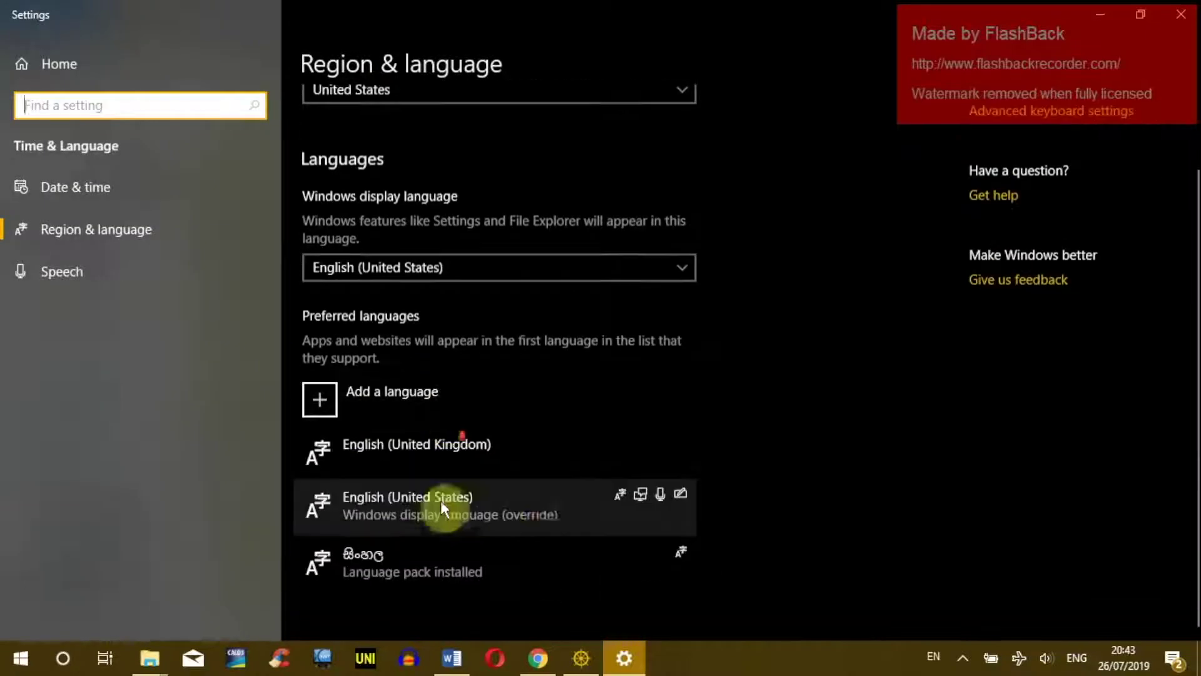
click(399, 502)
click(561, 569)
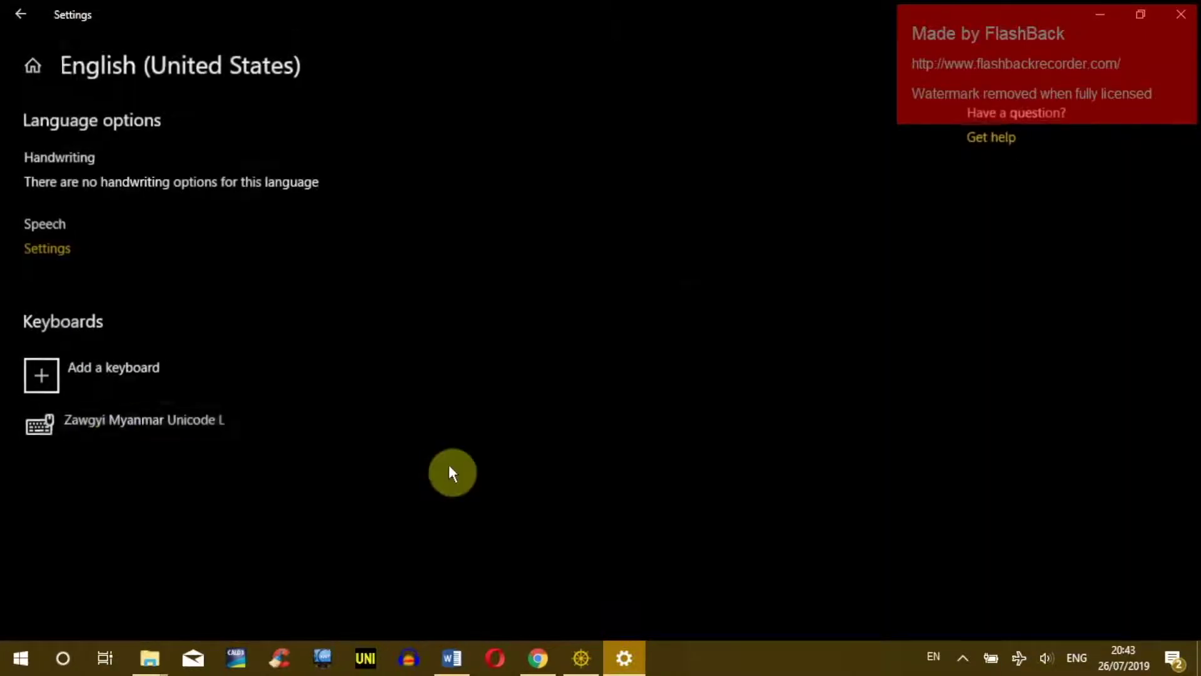
click(81, 438)
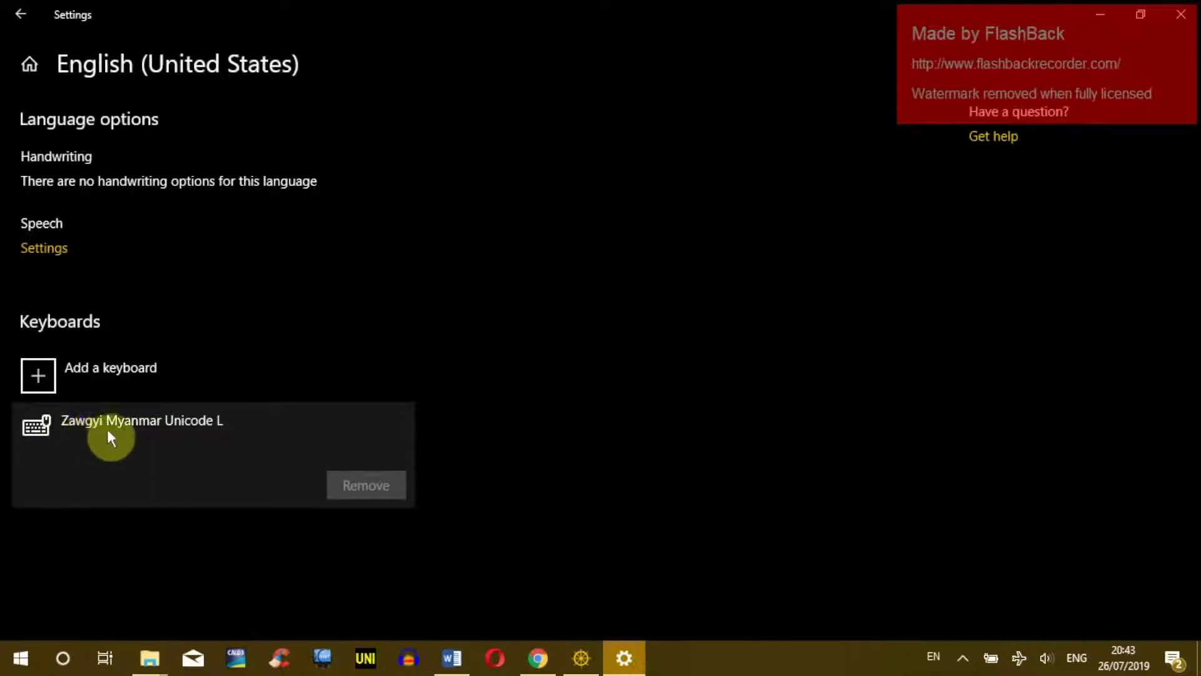
click(21, 14)
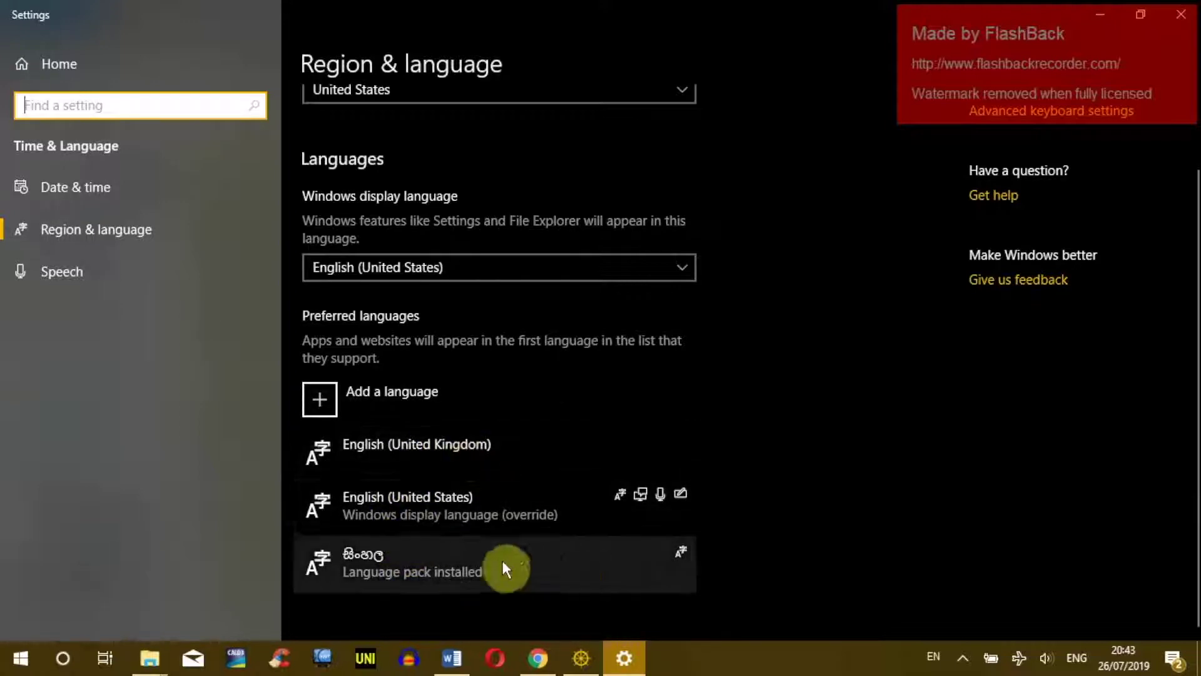
- Minimize the settings, run setup from the enukpali folder, and repair the English (UK) + Pali keyboard layout
click(391, 449)
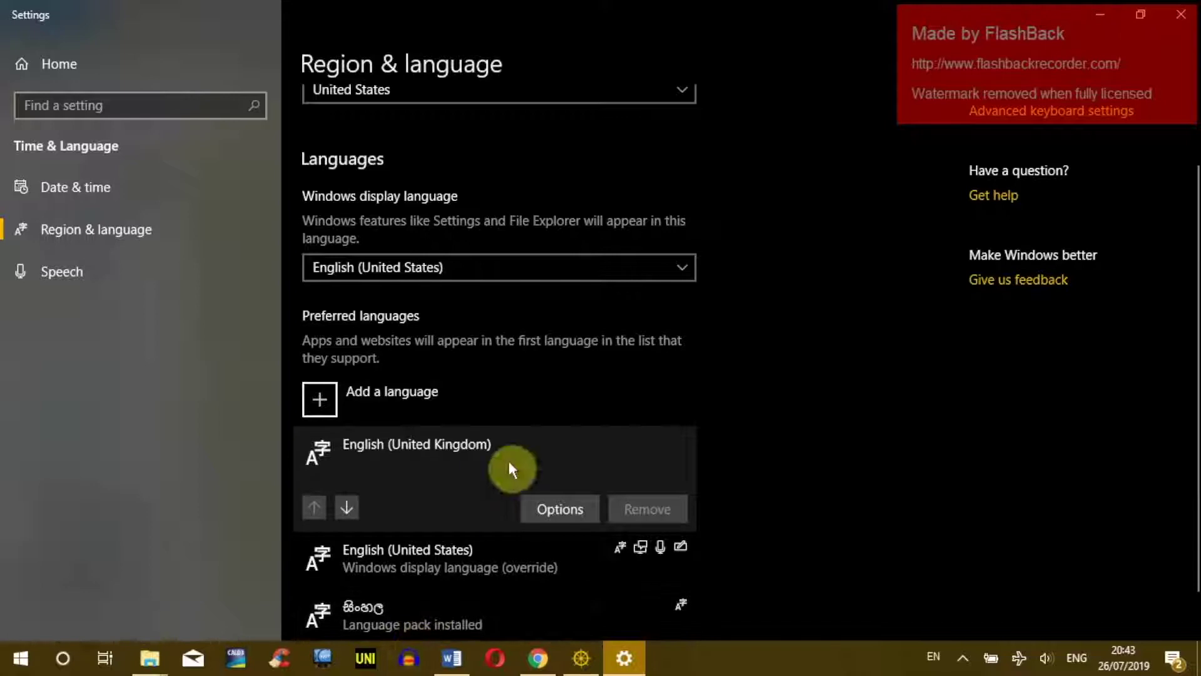
click(1096, 15)
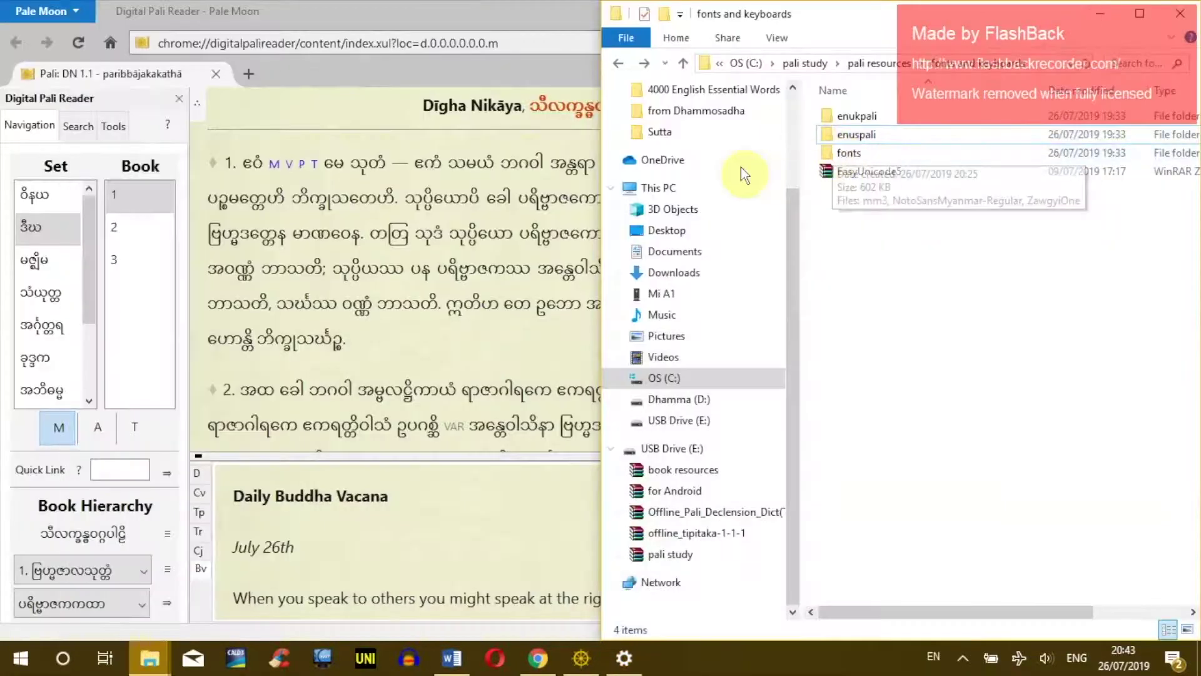
click(863, 117)
double_click(899, 120)
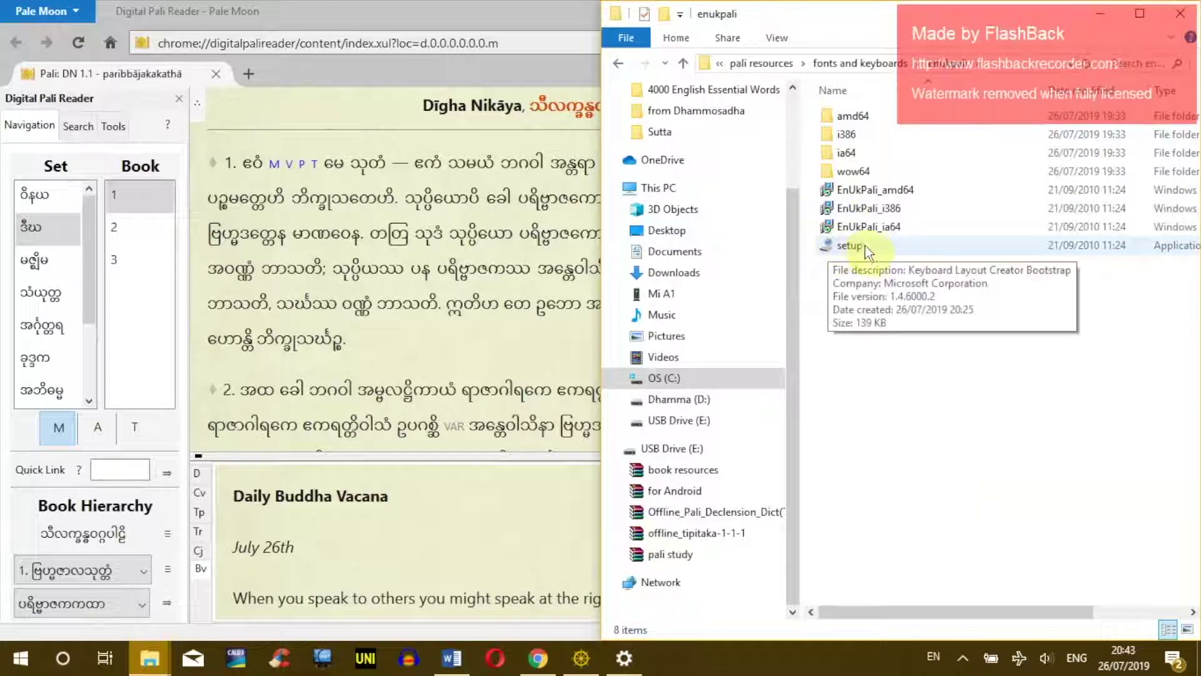
double_click(872, 253)
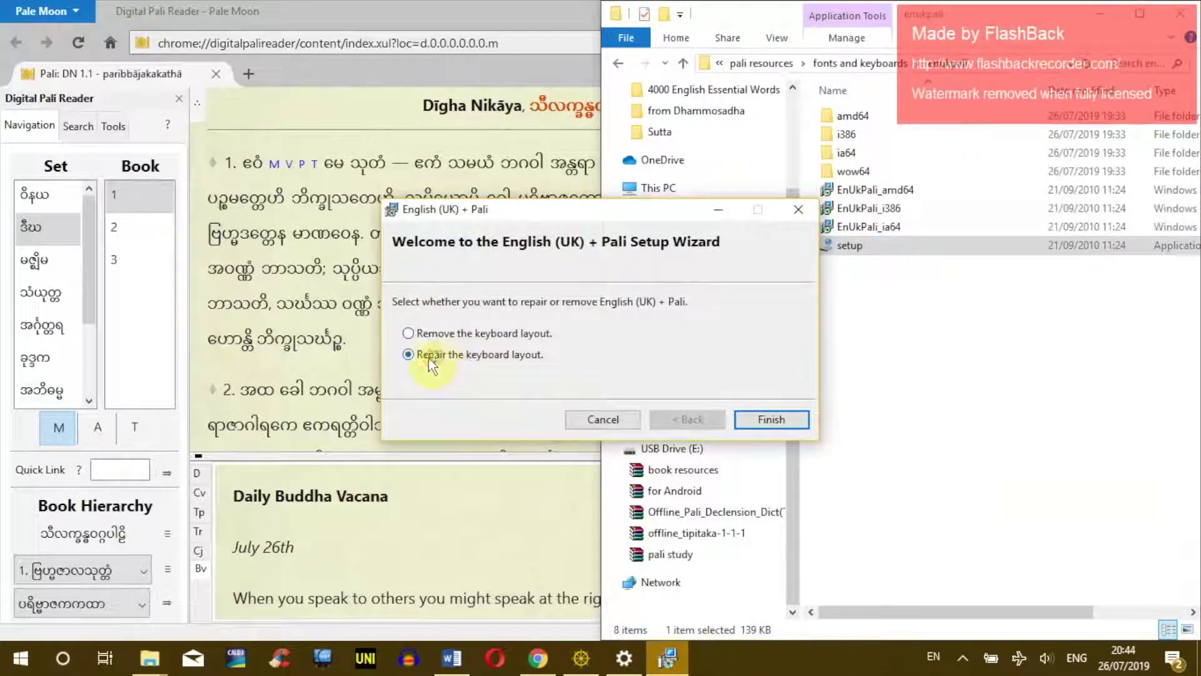
drag(463, 209, 368, 179)
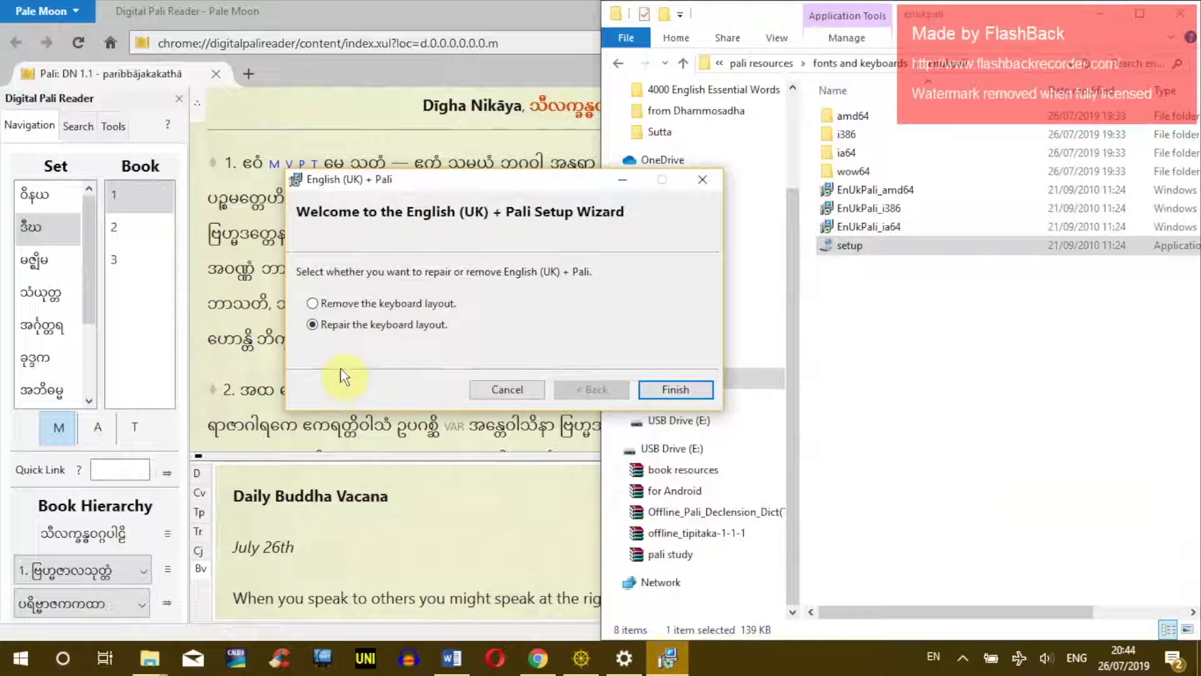
click(654, 388)
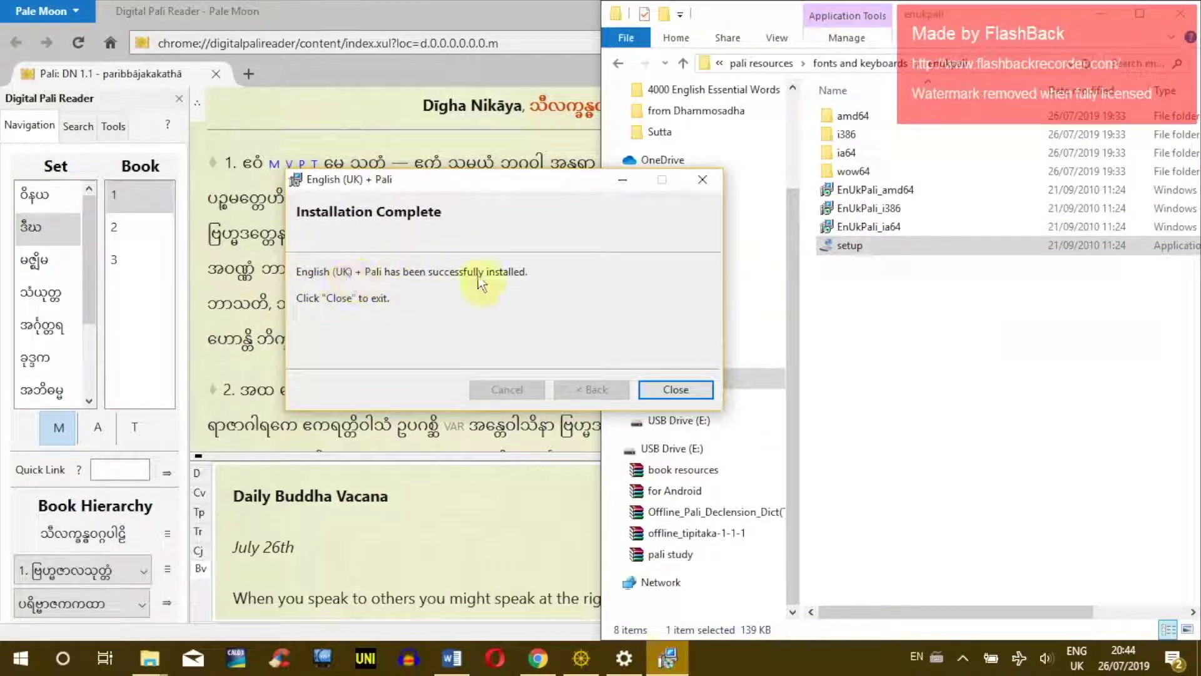
click(675, 389)
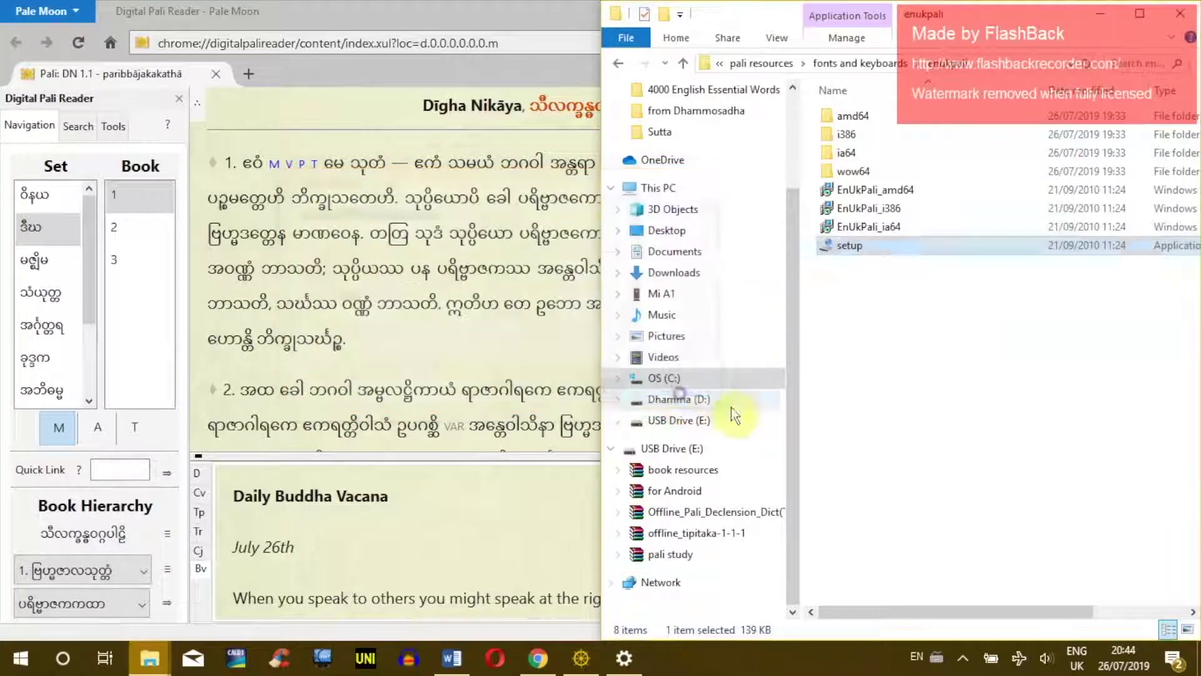
click(917, 334)
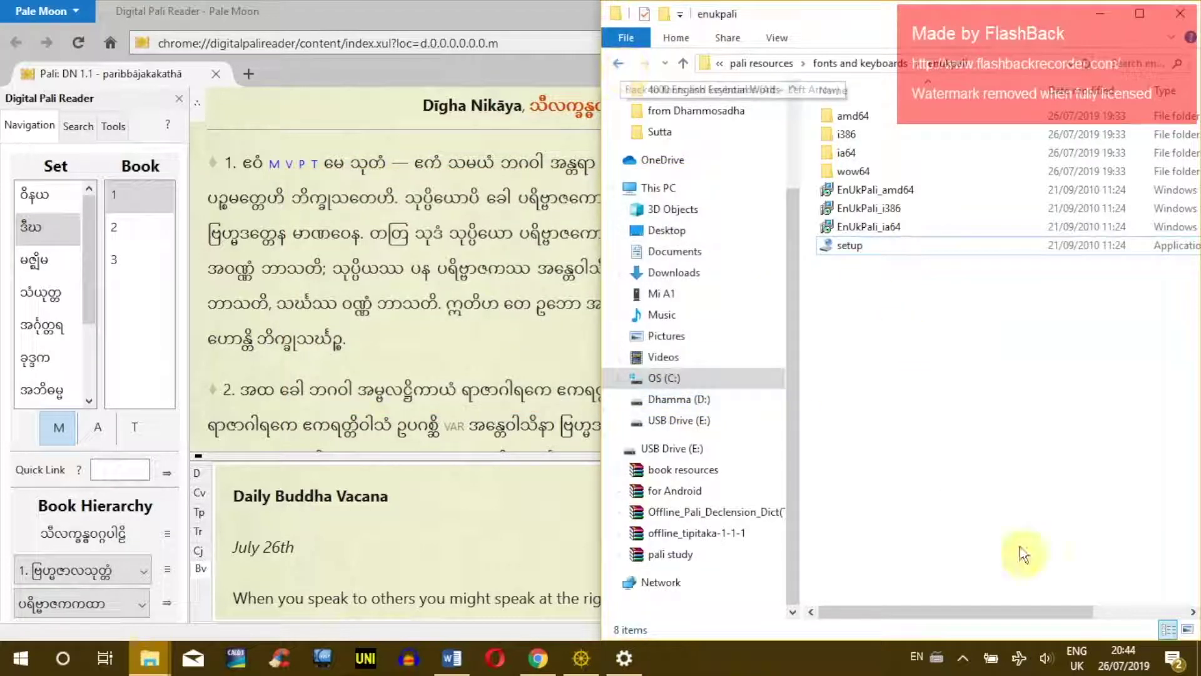
- Bring the Region & language settings back up and open the options for English (United Kingdom)
right_click(1077, 666)
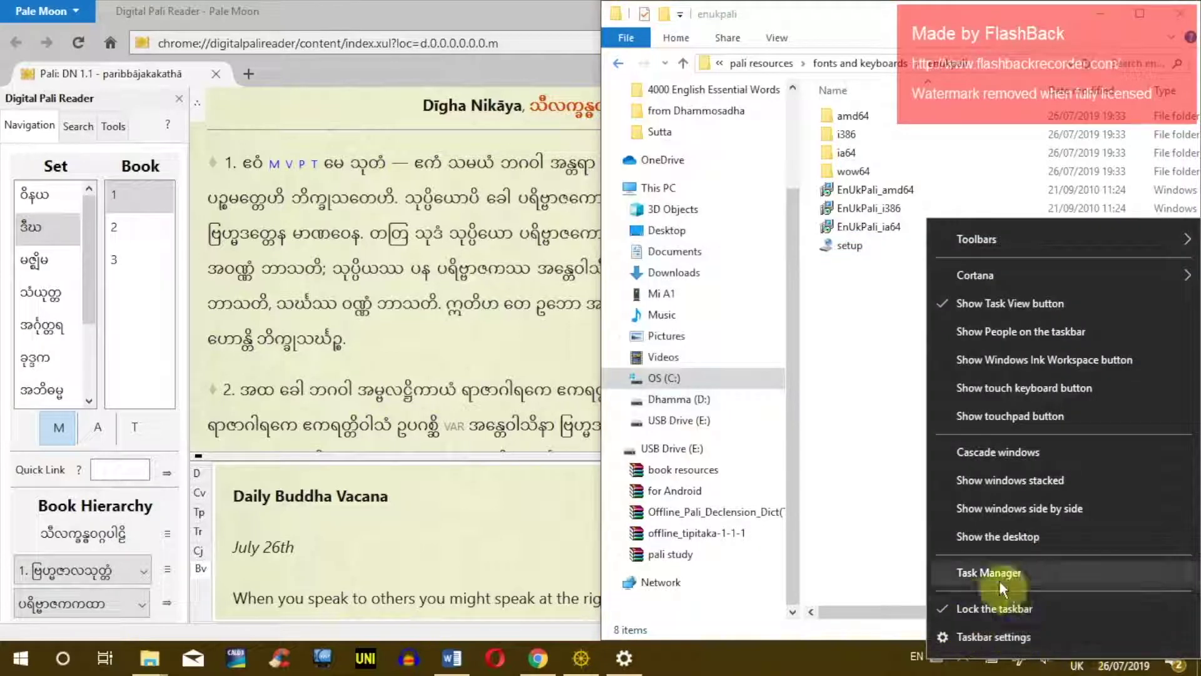
click(1004, 620)
click(1078, 658)
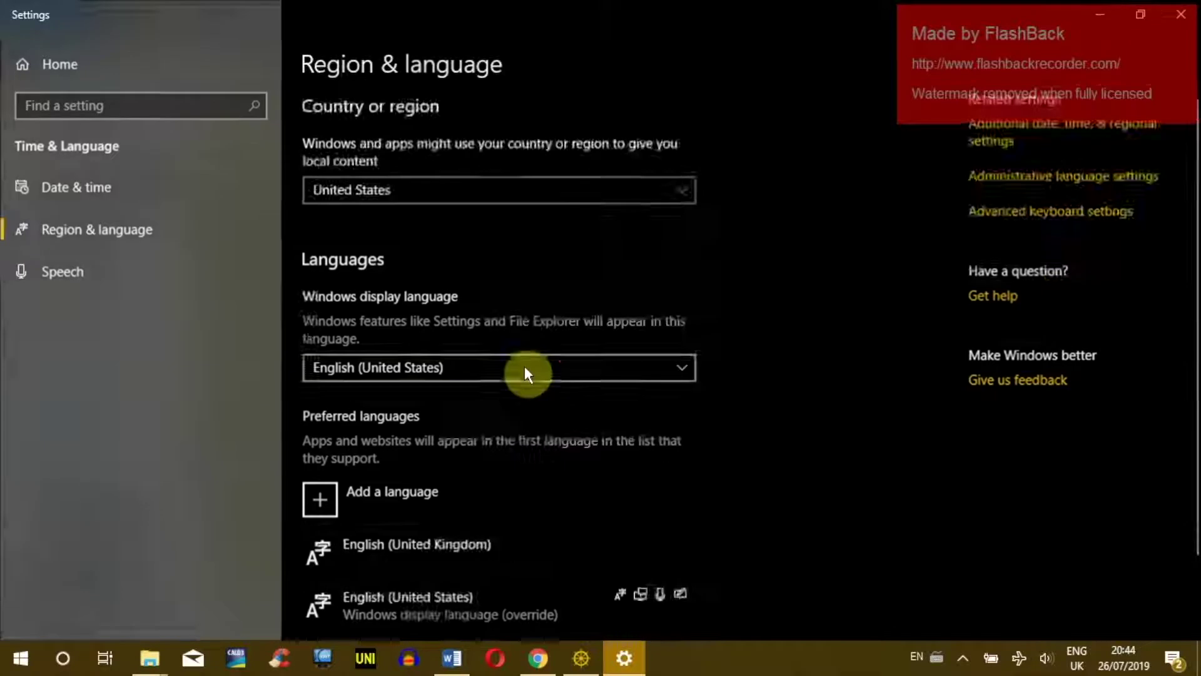
scroll(524, 367, down, 2)
click(413, 451)
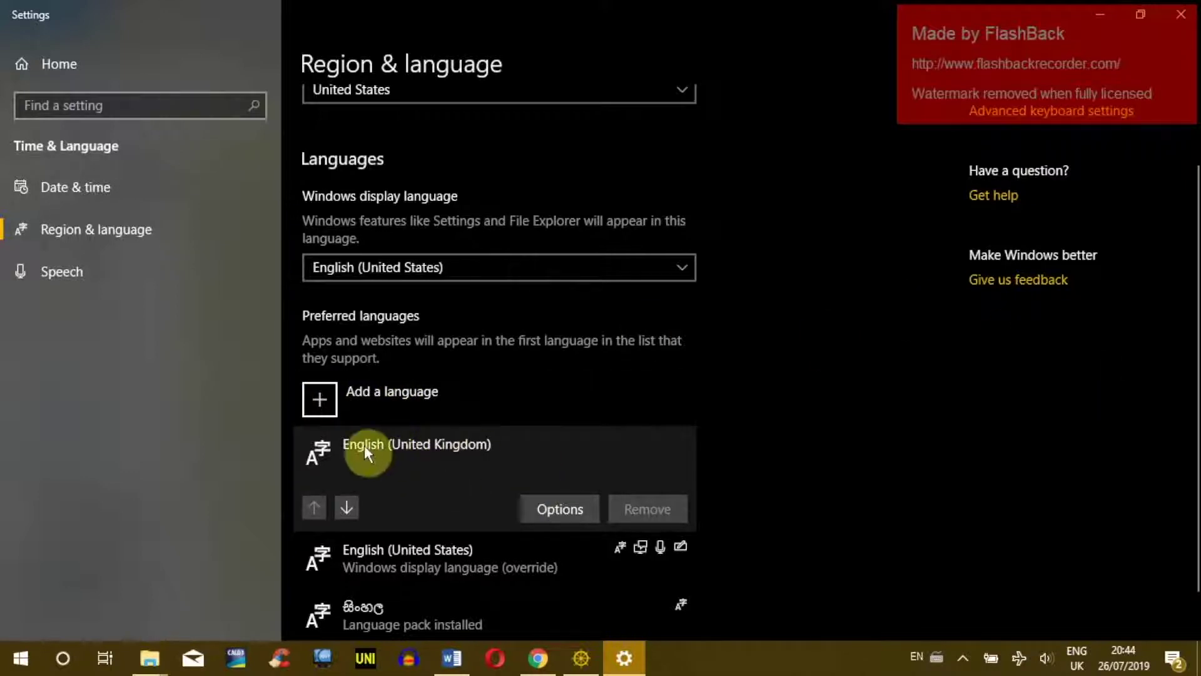
click(559, 508)
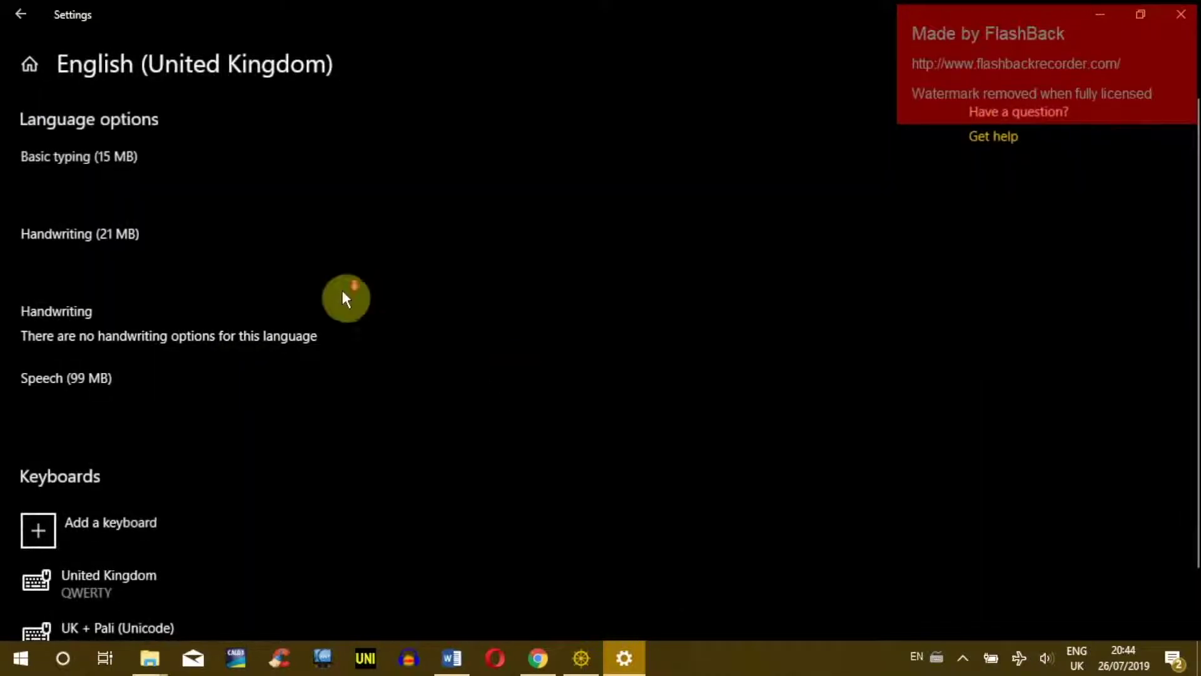
- Remove the United Kingdom QWERTY keyboard from English (United Kingdom) and return to the language list
click(79, 557)
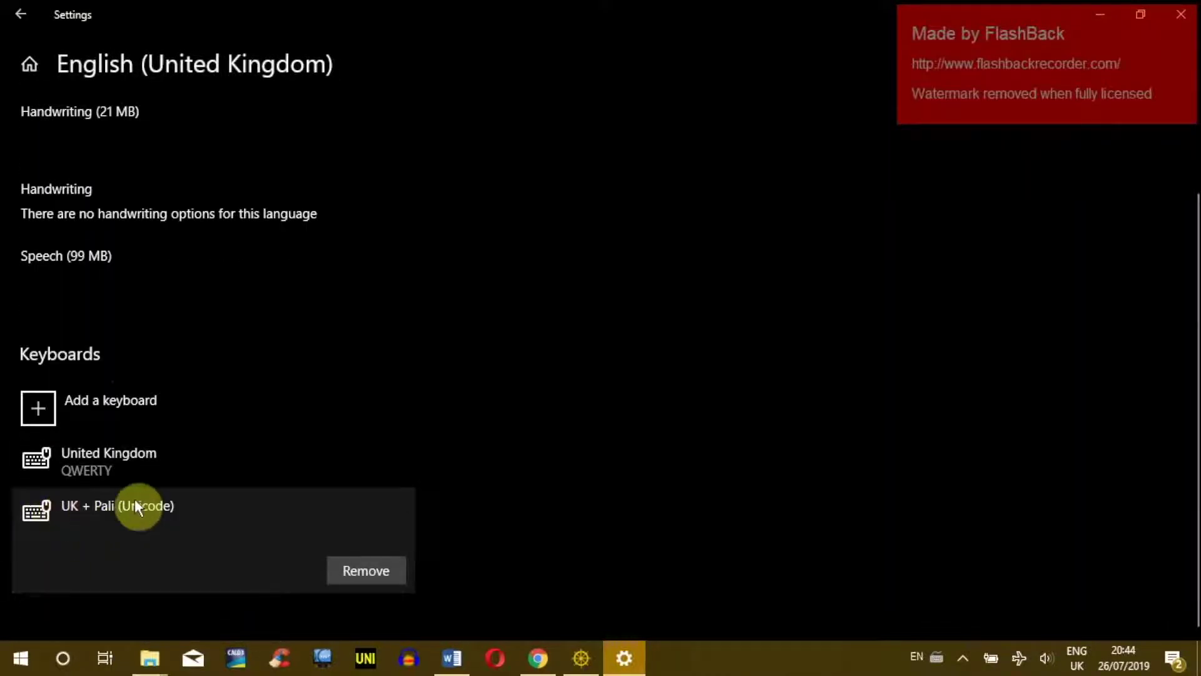
click(118, 466)
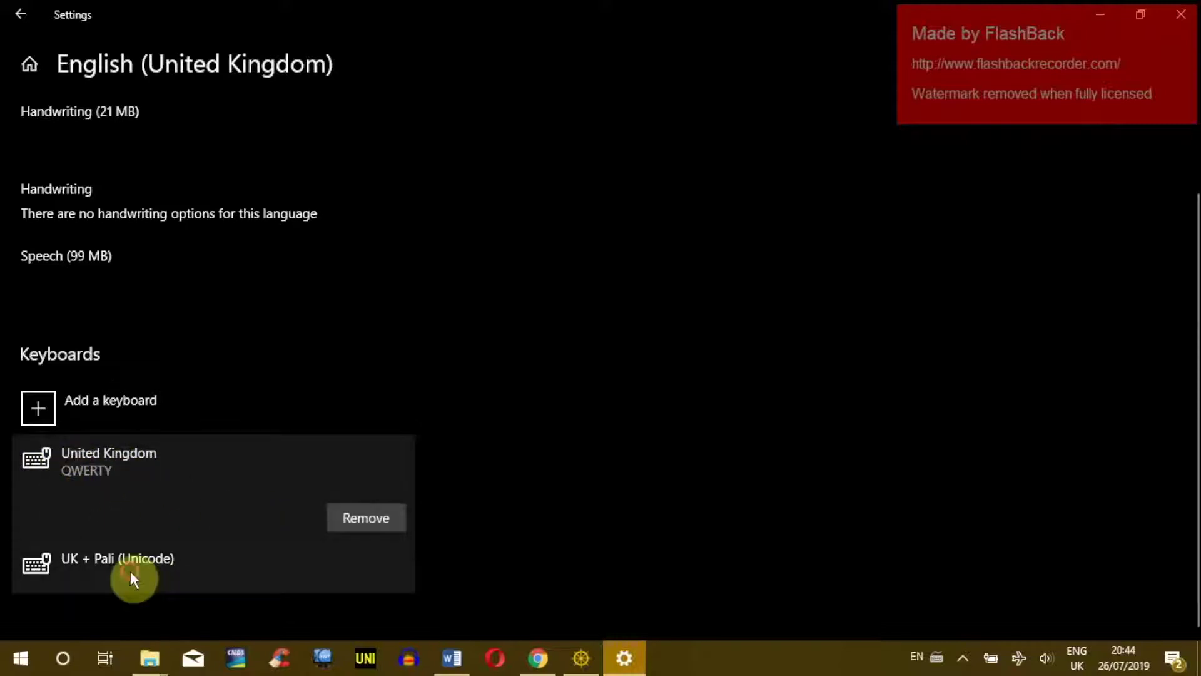
click(130, 571)
click(141, 466)
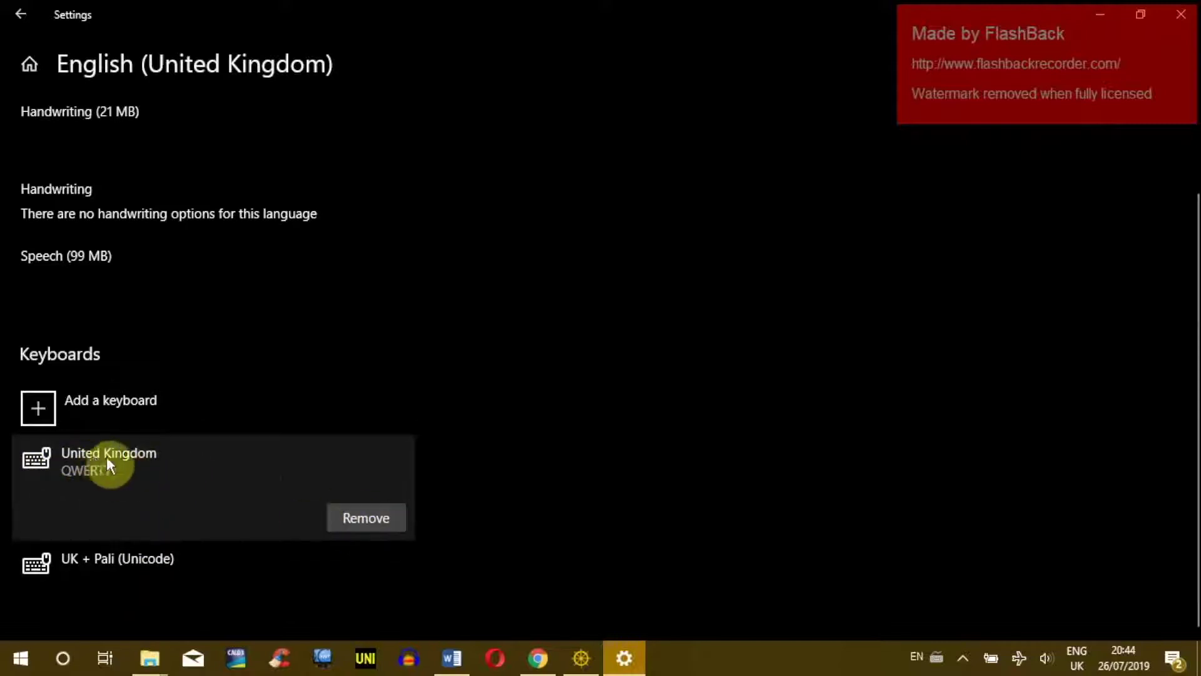
click(374, 517)
click(144, 566)
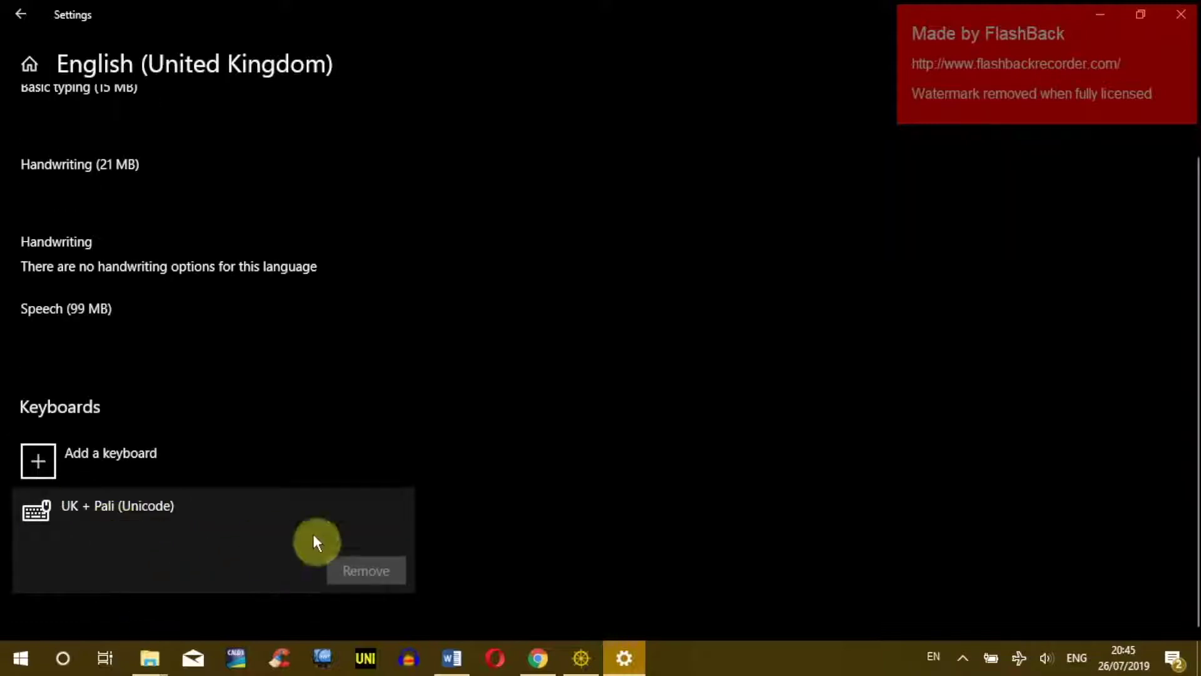
click(21, 14)
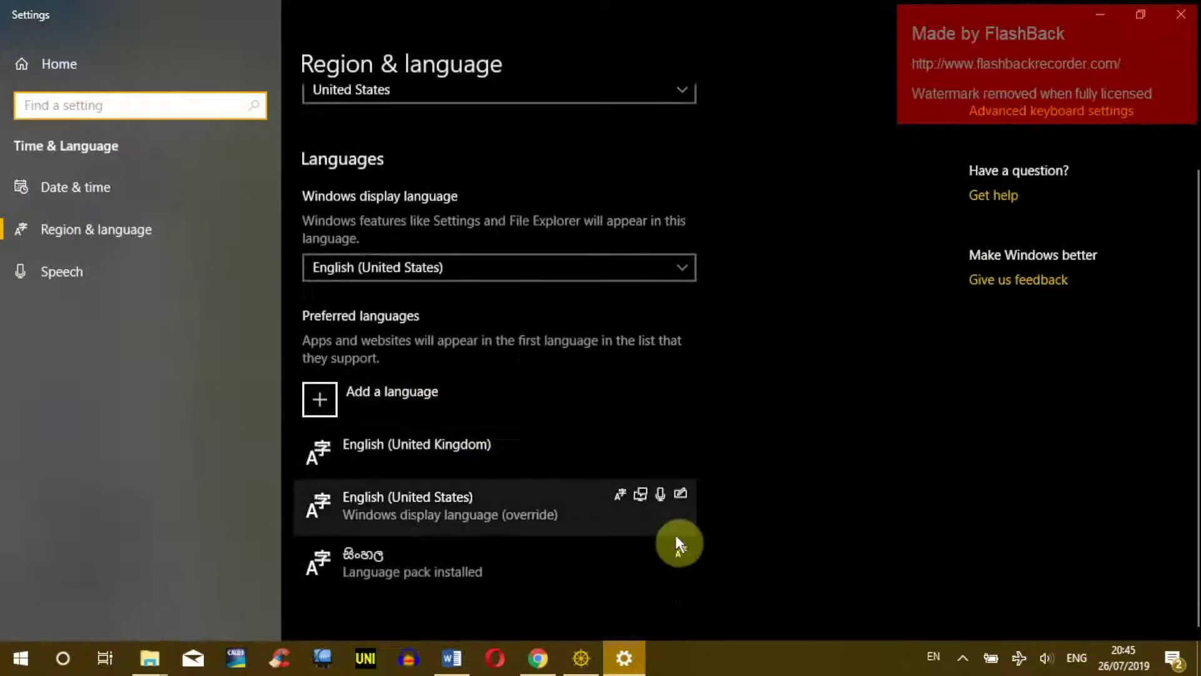
- Test the Zawgyi Myanmar Unicode L keyboard by entering sample characters in the settings search, and clear them
mouse_move(1083, 672)
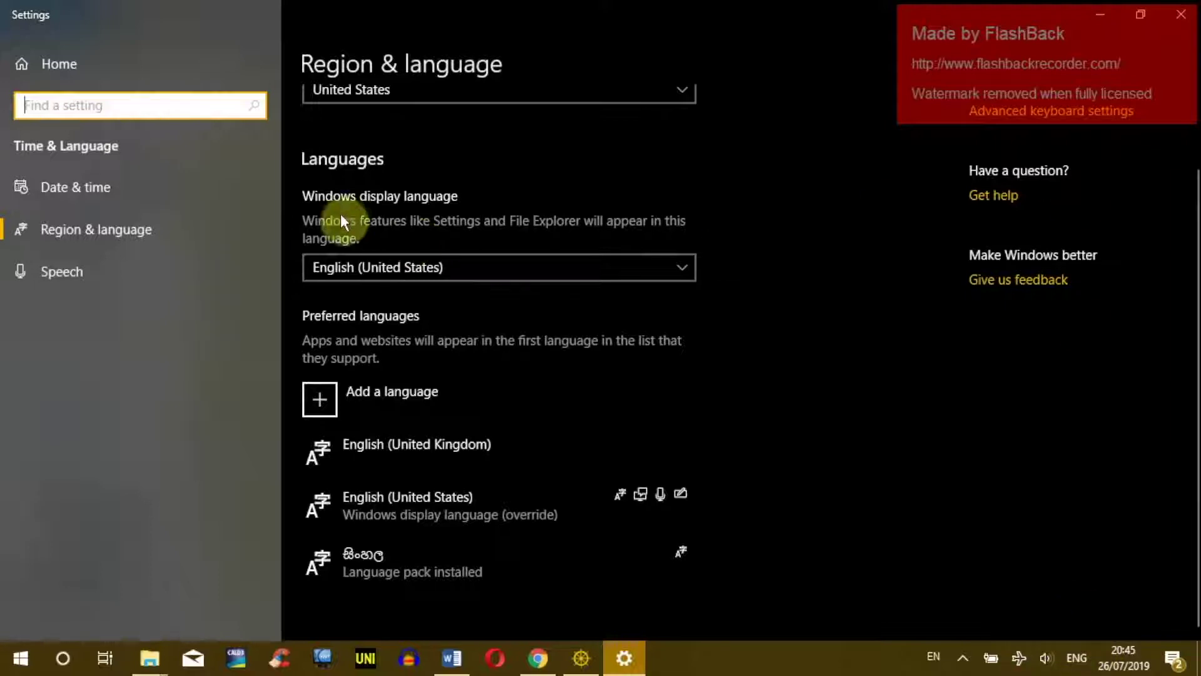
click(107, 101)
text(ေပ၀ိေပ၀ိပါ၀ိ၀ု)
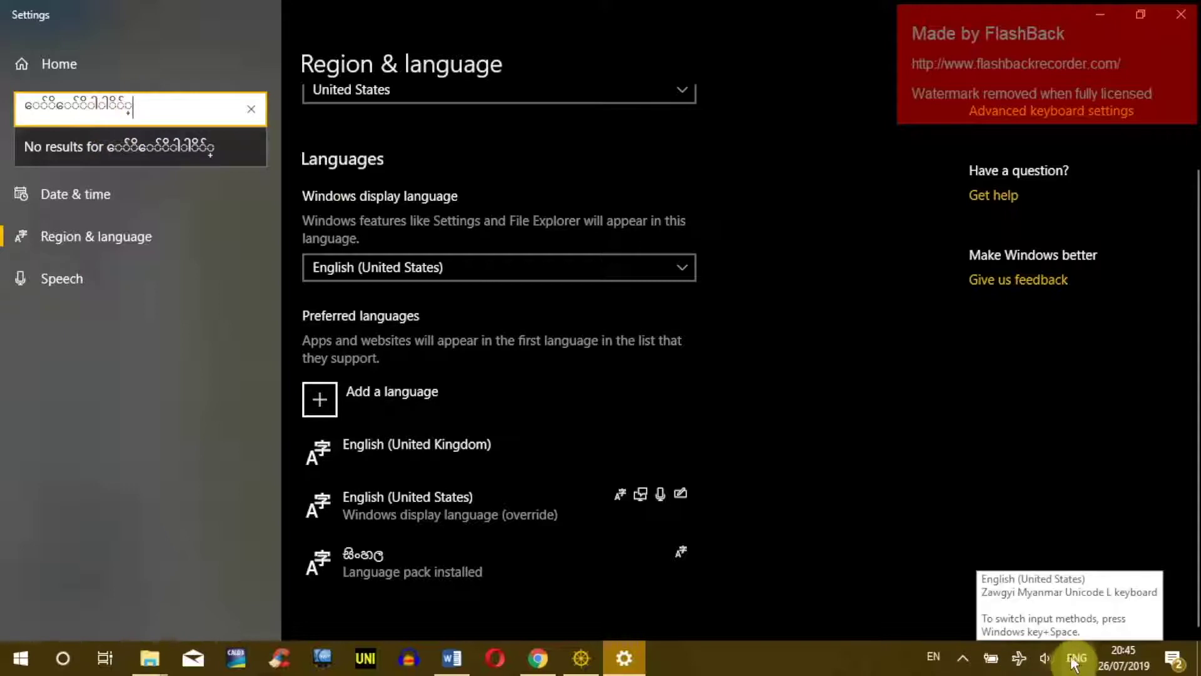
click(252, 115)
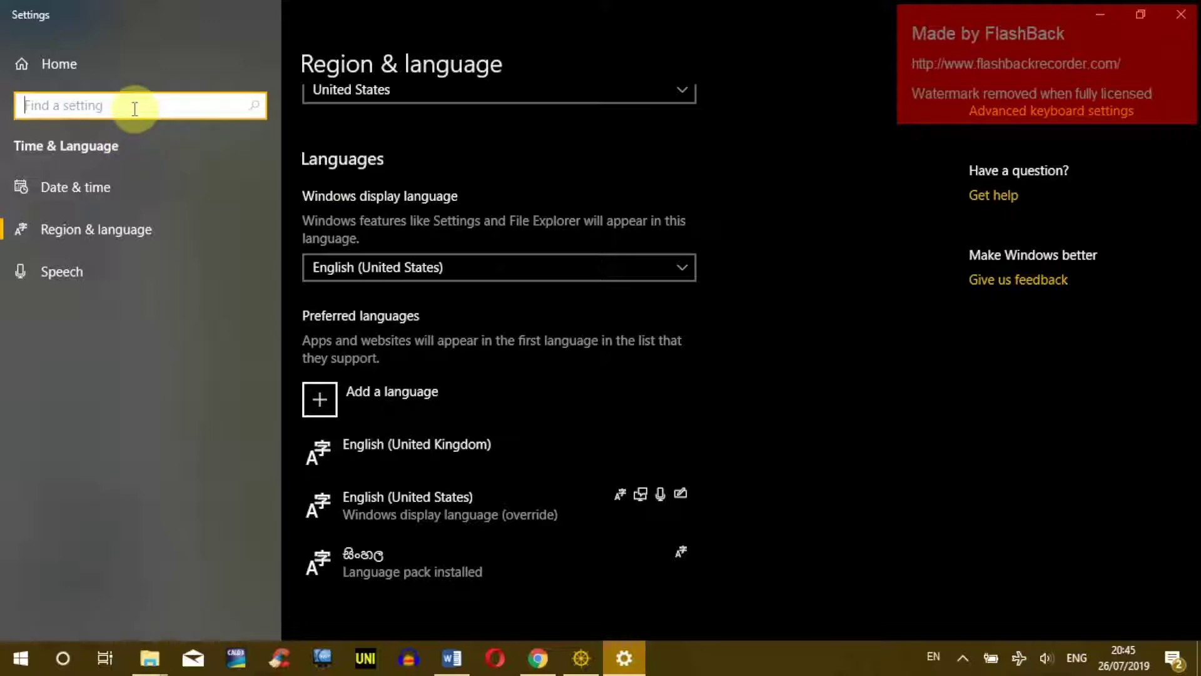
- Cycle through the installed input languages, including Sinhala and English (United States), and settle on English
key(alt+shift)
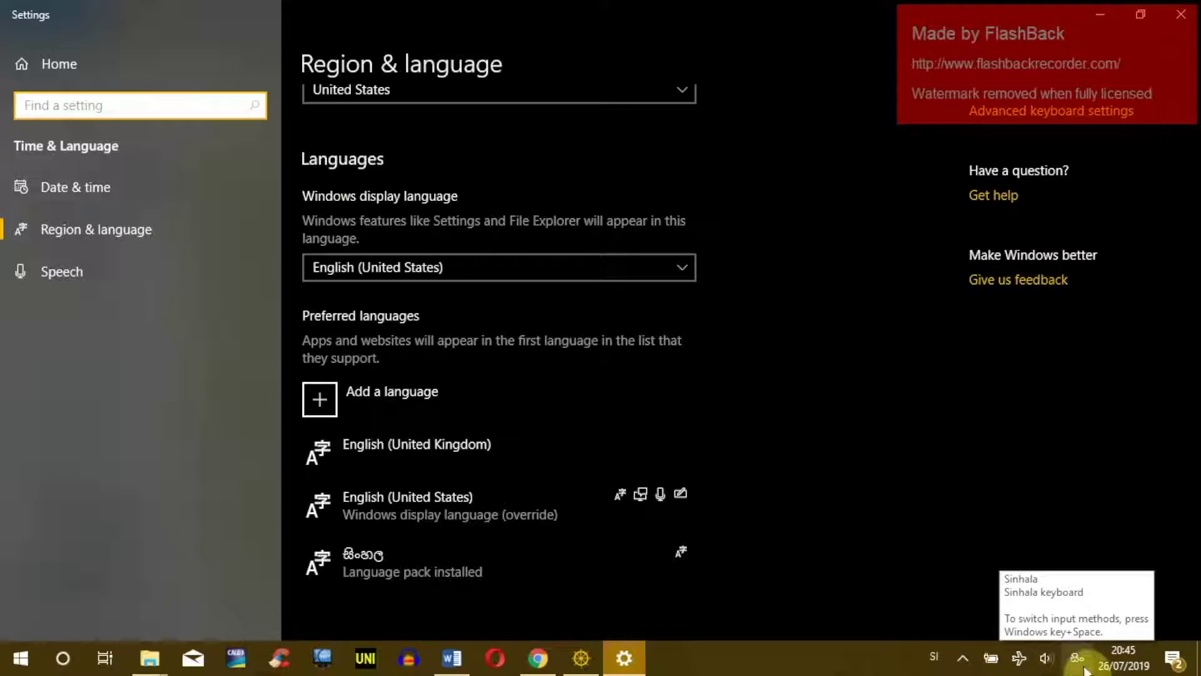
key(alt+shift)
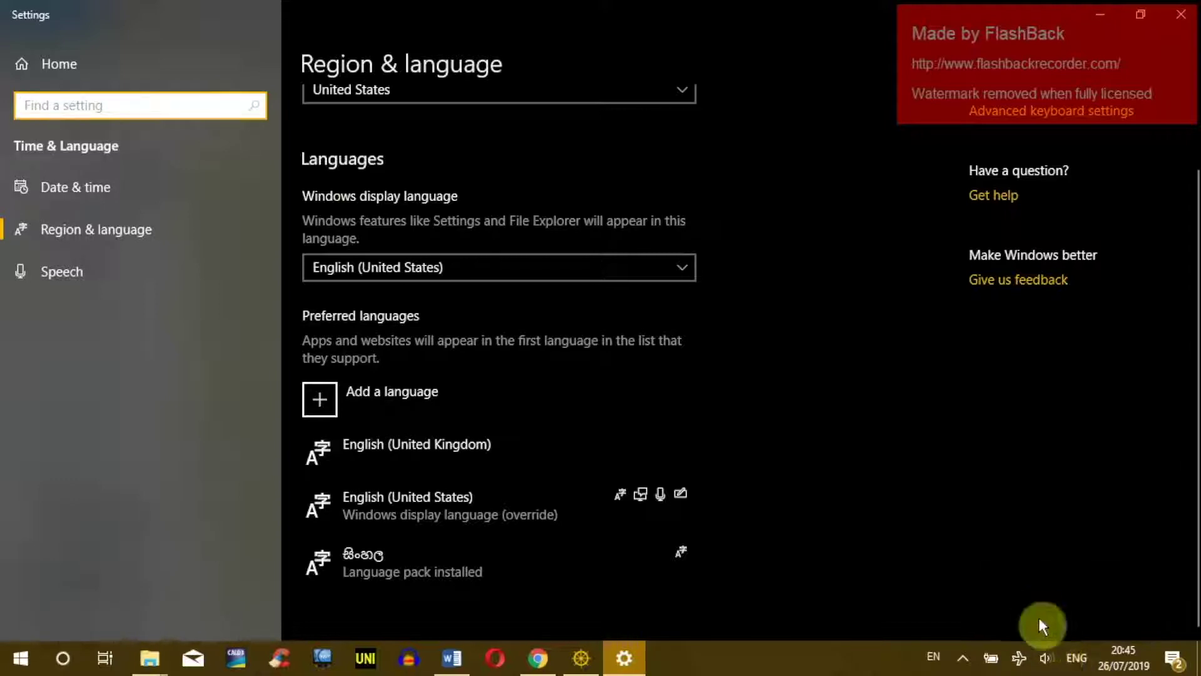
key(alt+shift)
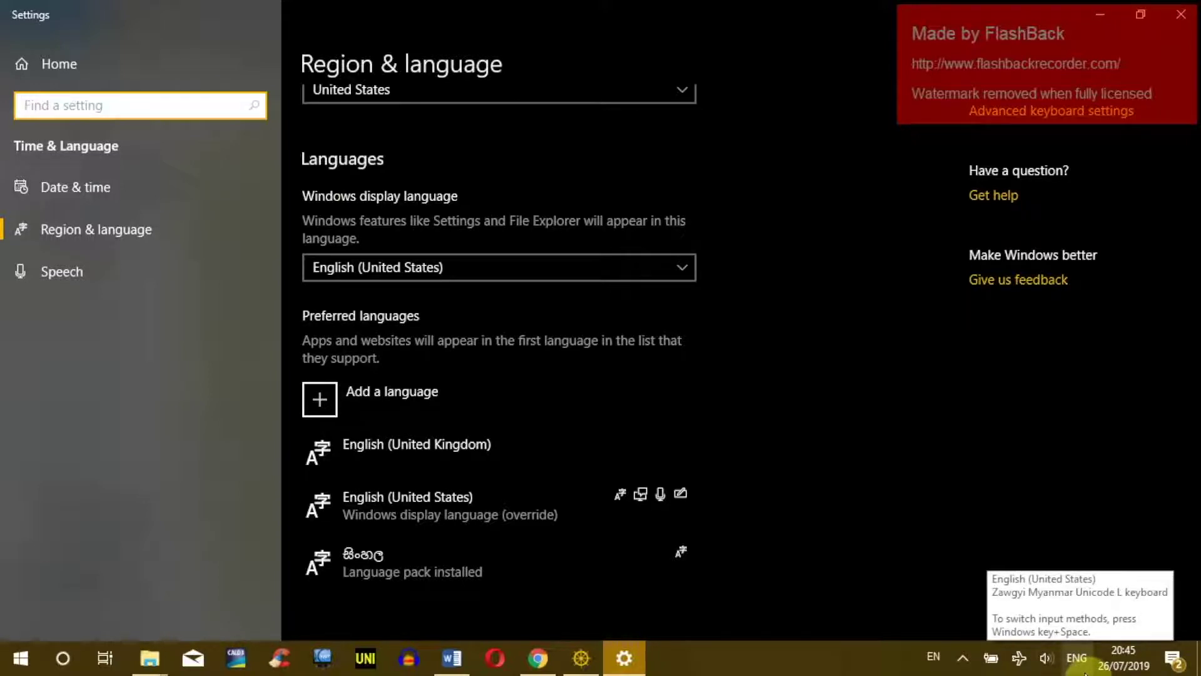
key(alt+shift)
key(alt+shift)
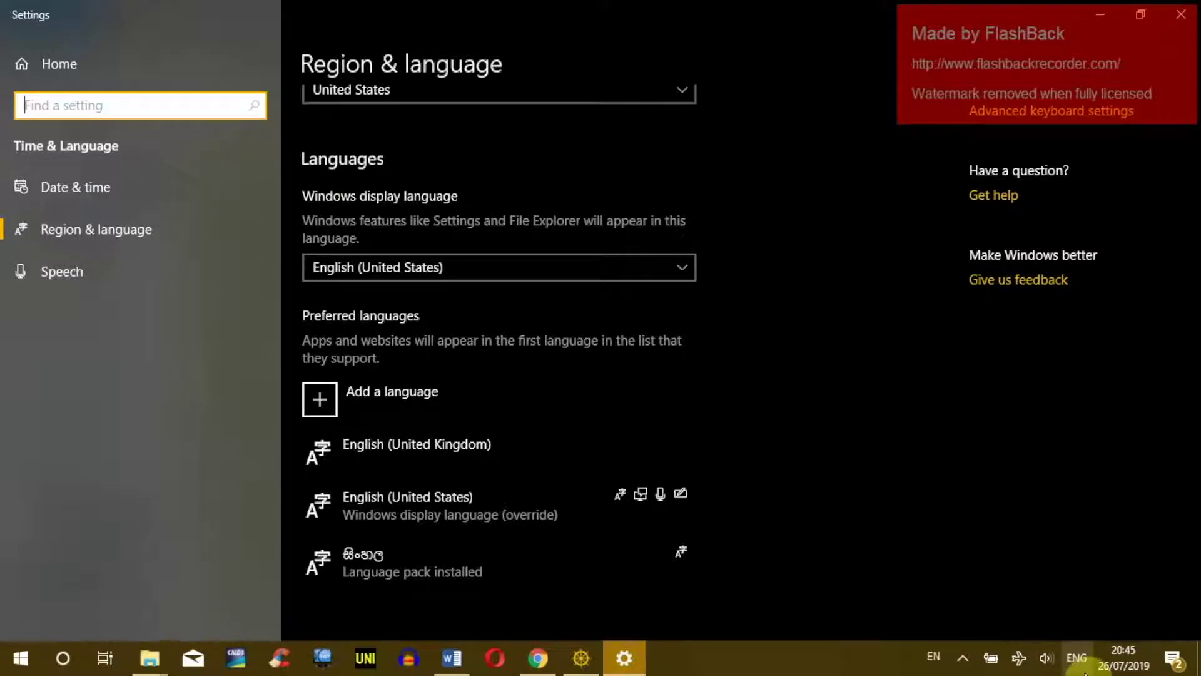
key(alt+shift)
key(alt+shift)
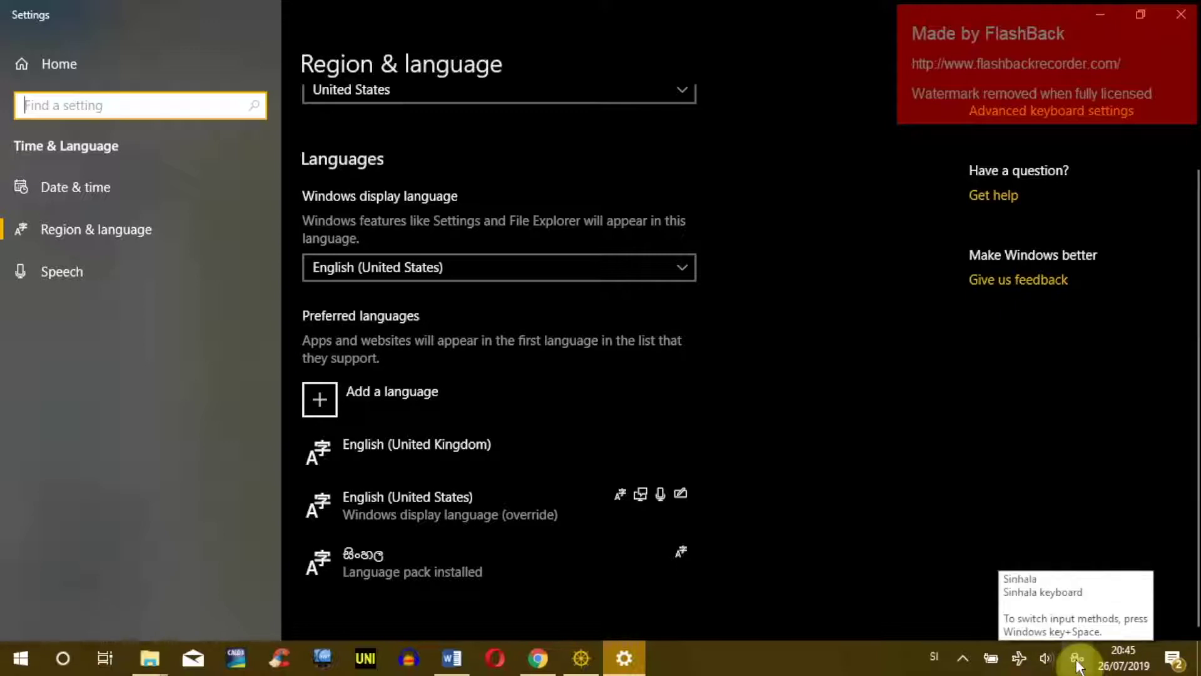
key(alt+shift)
- Minimize the settings, switch to the Word document, and start a plain unbulleted paragraph below Pali Declension tool
click(1100, 14)
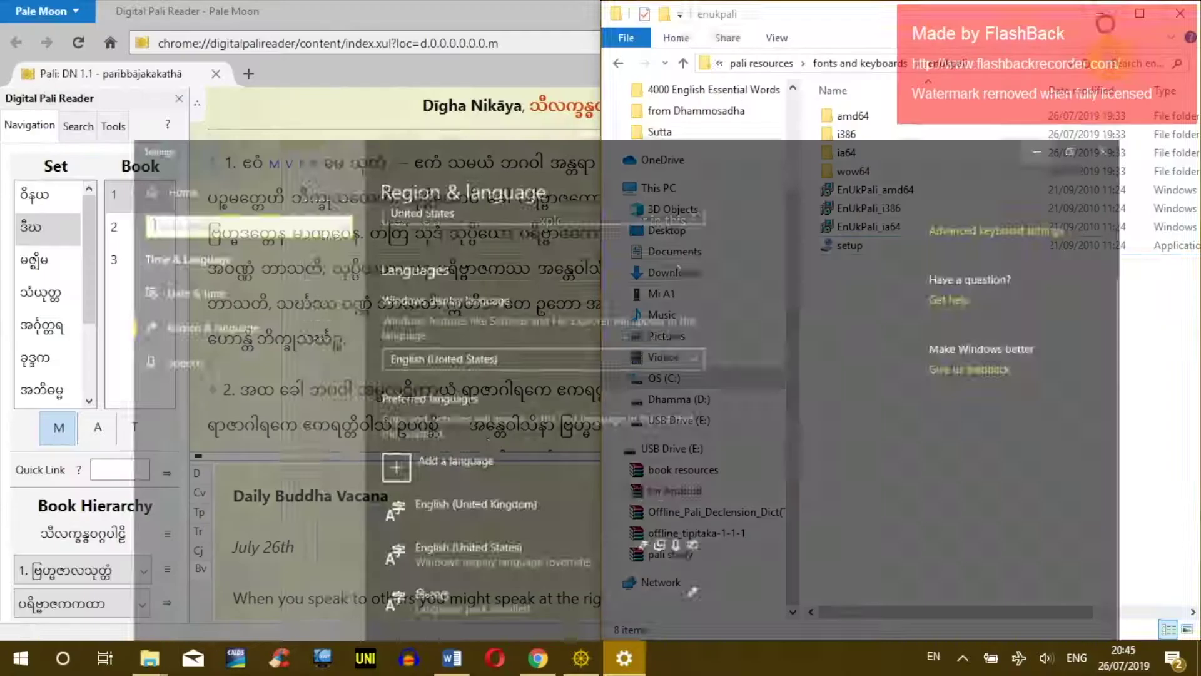
click(452, 658)
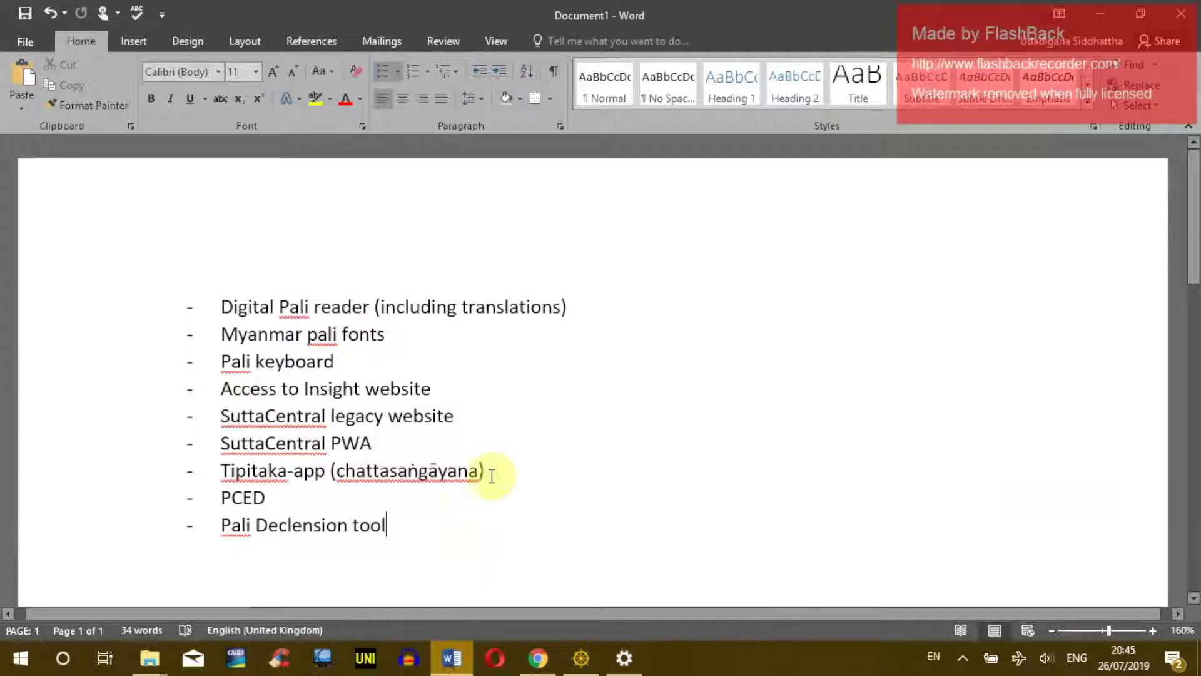
scroll(450, 501, down, 2)
scroll(454, 482, up, 3)
key(Return)
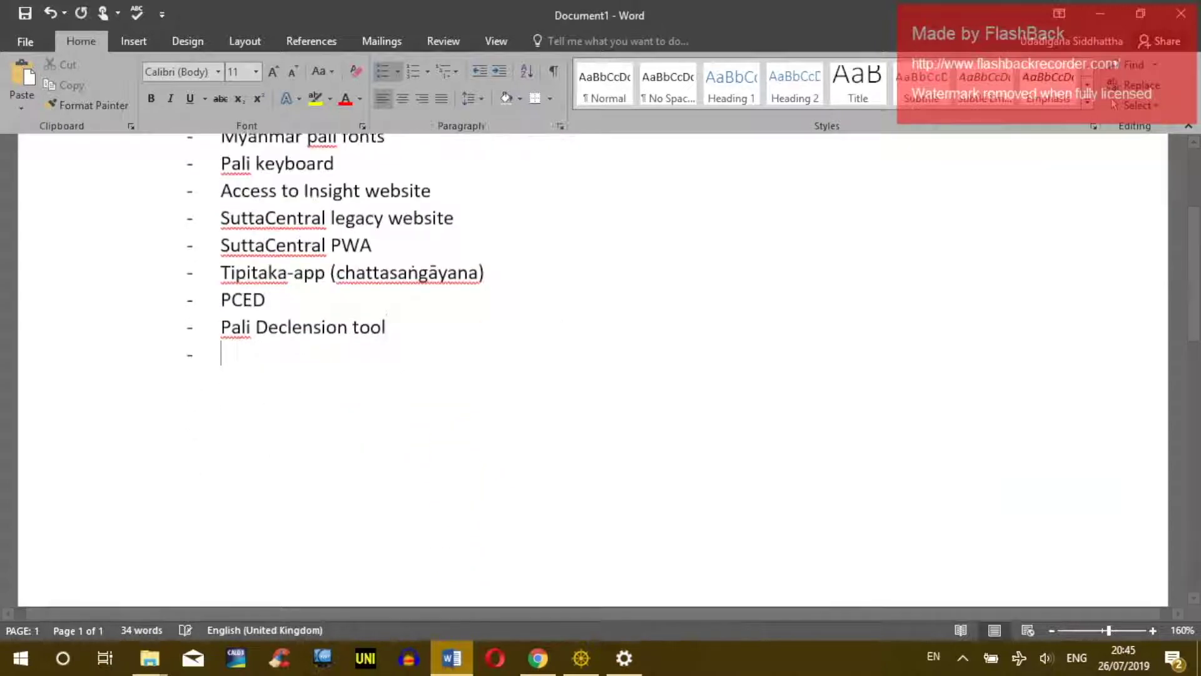
key(Return)
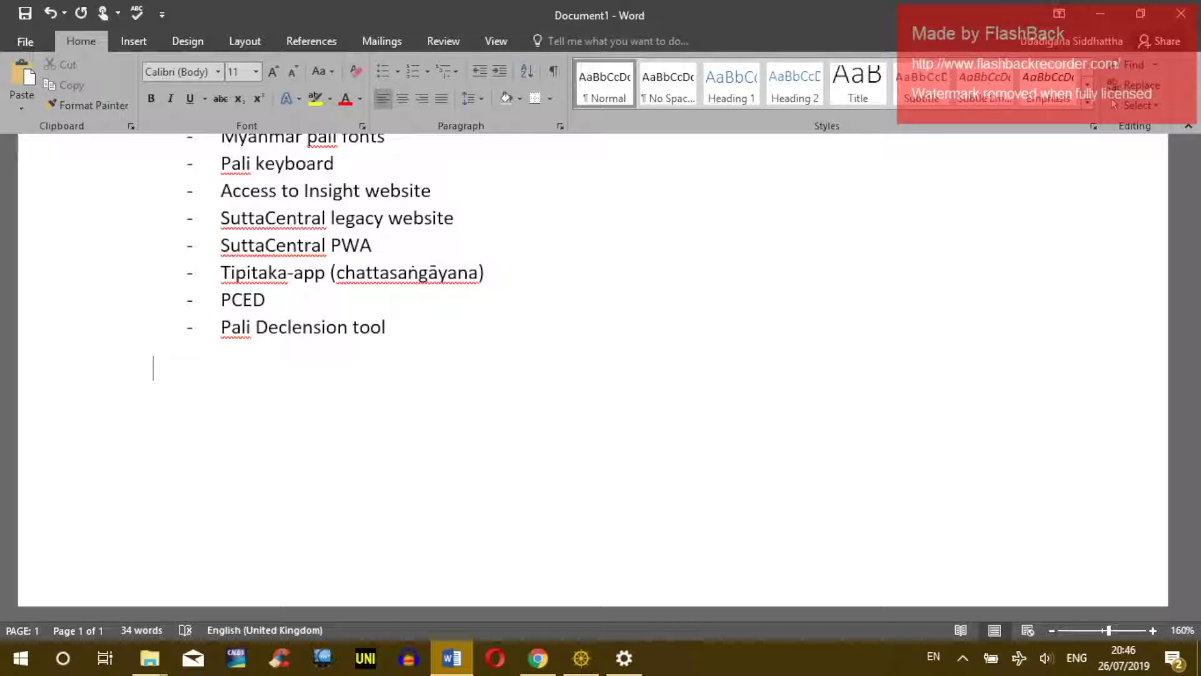
- Enter the Pali characters āīūṇṅñ, followed by ṇṅñ again, in the empty paragraph below Pali Declension tool
text(ā)
text(i)
text(ū)
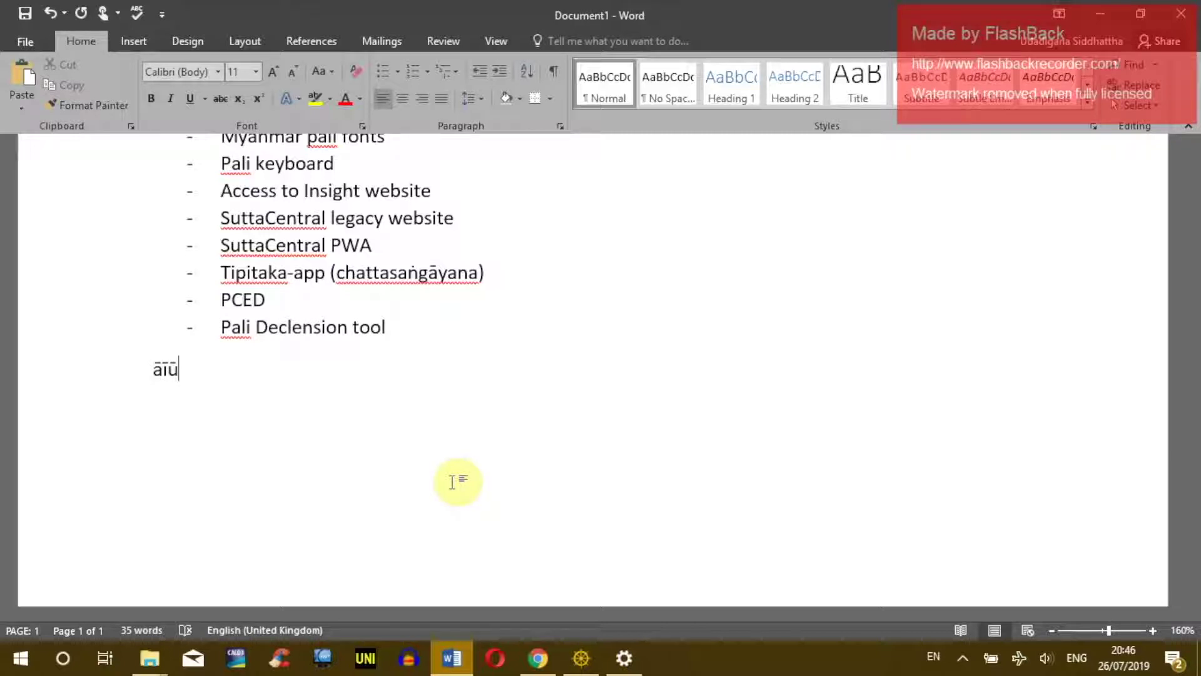
text(ṇ)
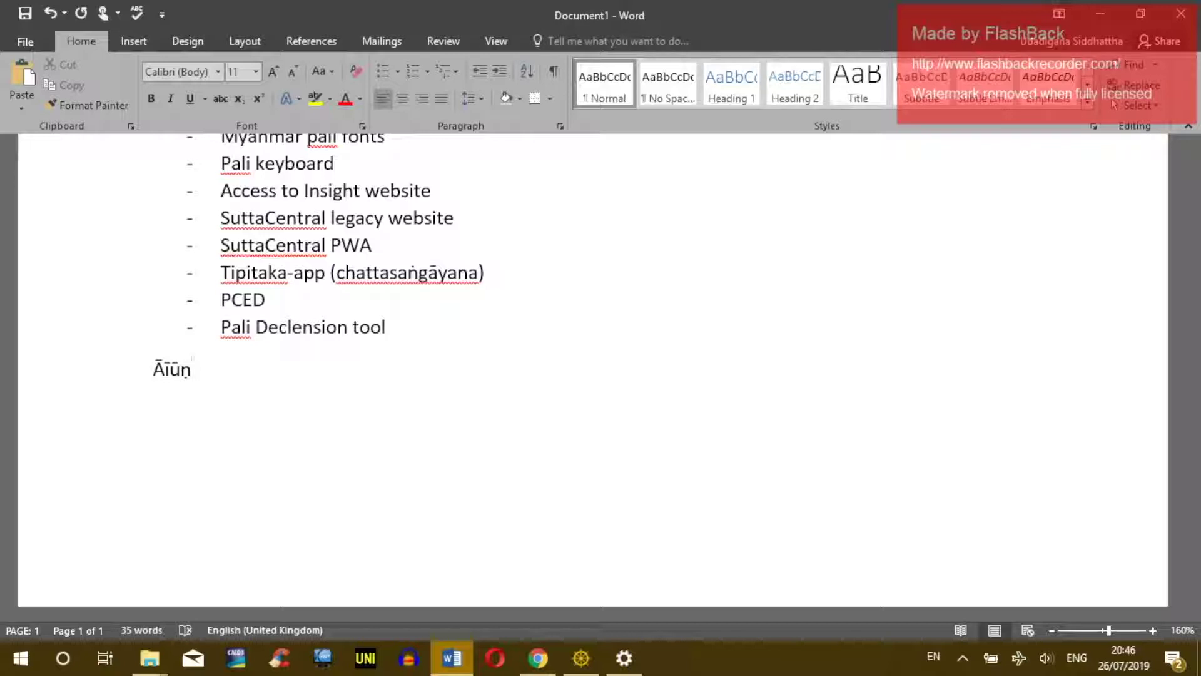
text(ṅ)
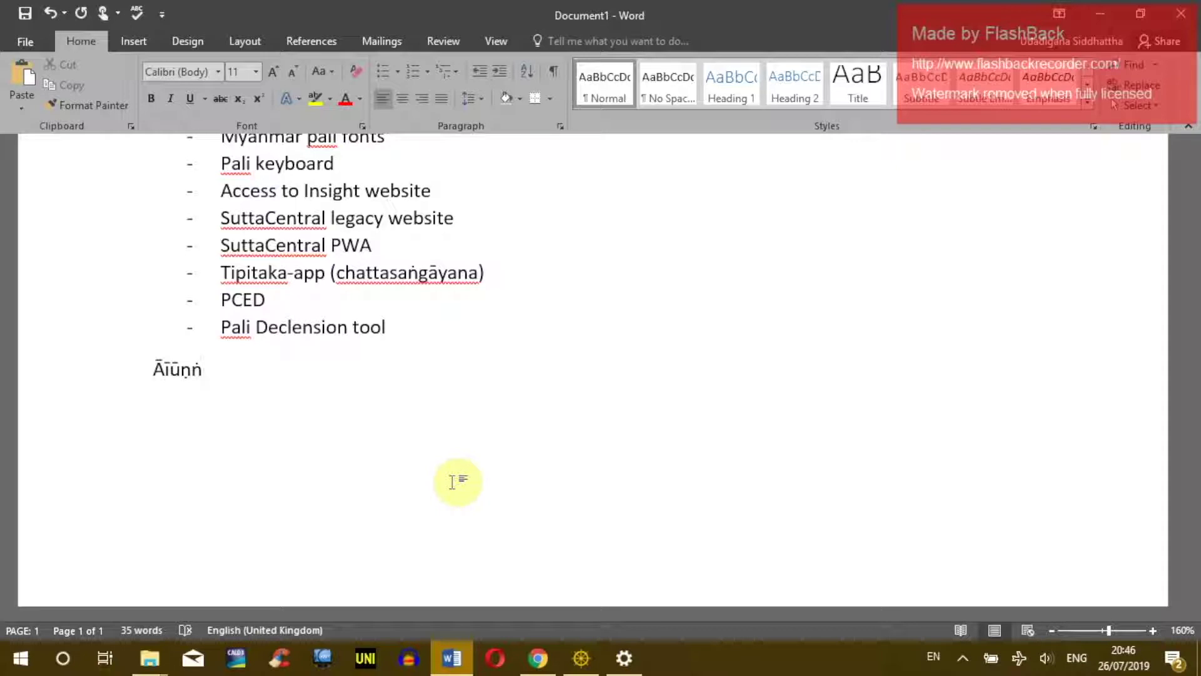
text(©)
key(BackSpace)
text(ñ)
text(ṇ)
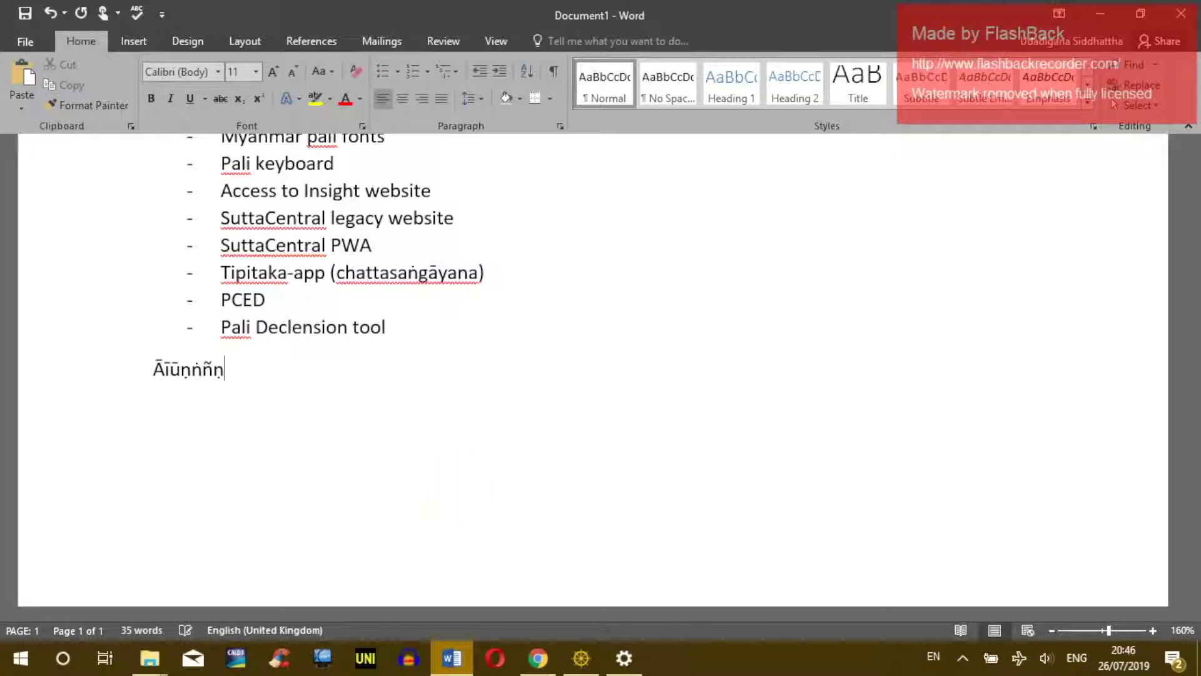
text(ṅñ)
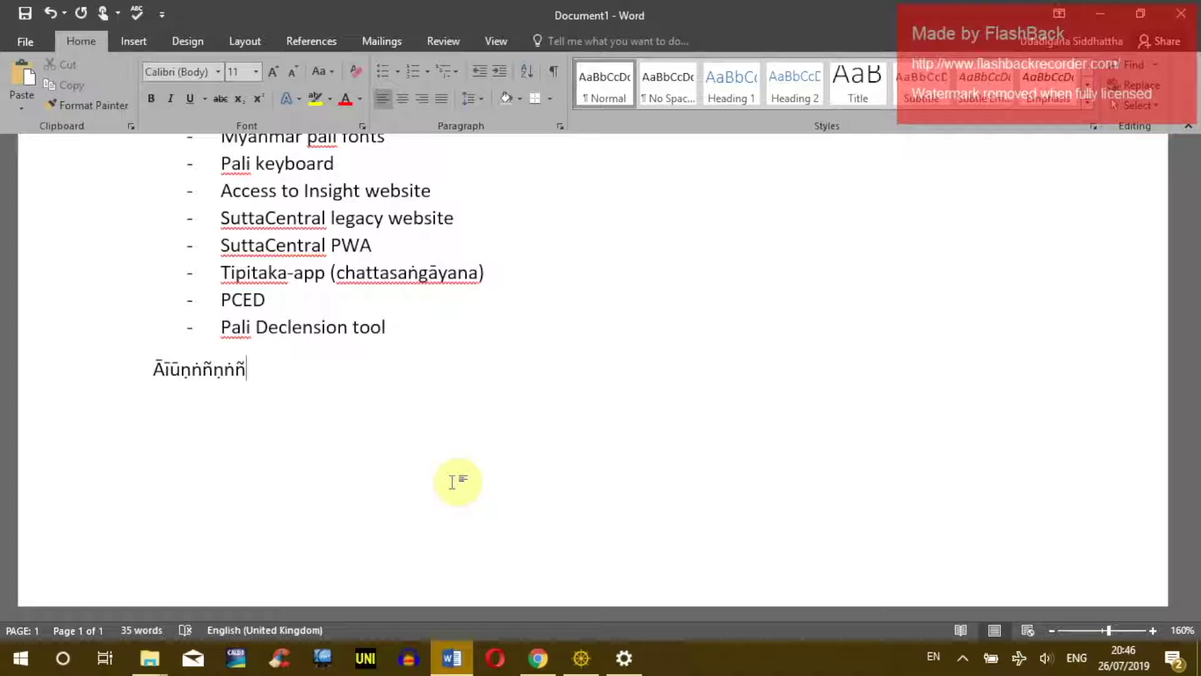
- Continue the Pali line with ṭḍṃśśṣ, insert éṛ after ṃ, and add a footnote reference directly after éṛ
text(ṭ)
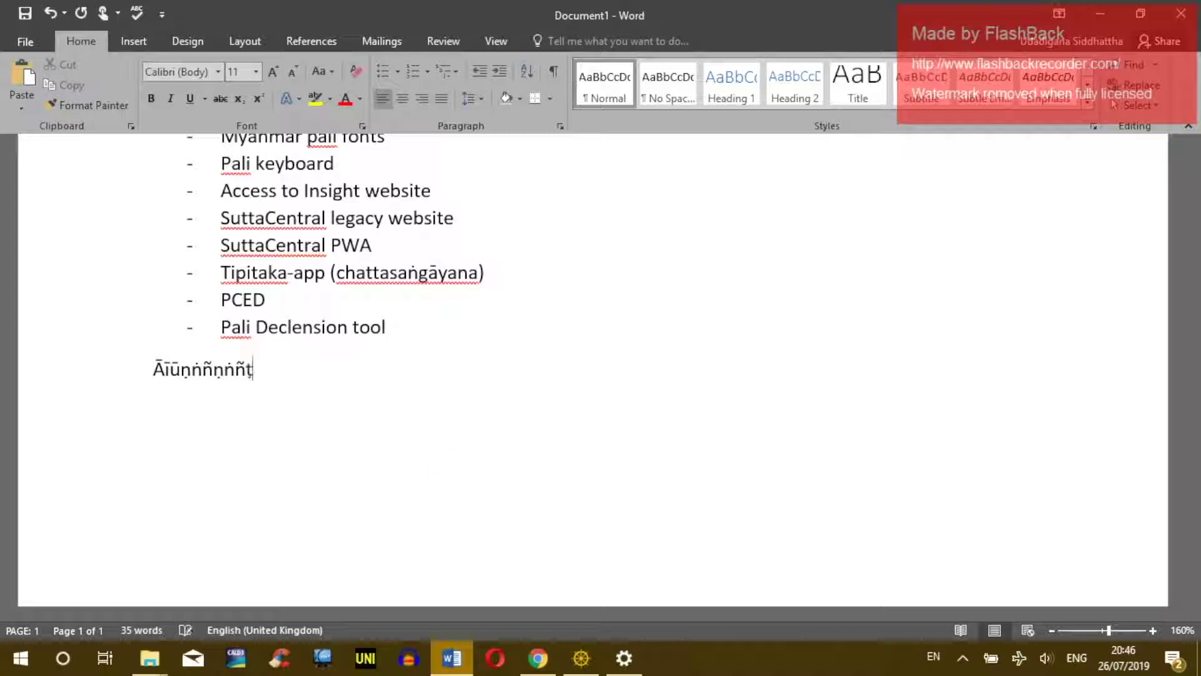
text(ḍmś)
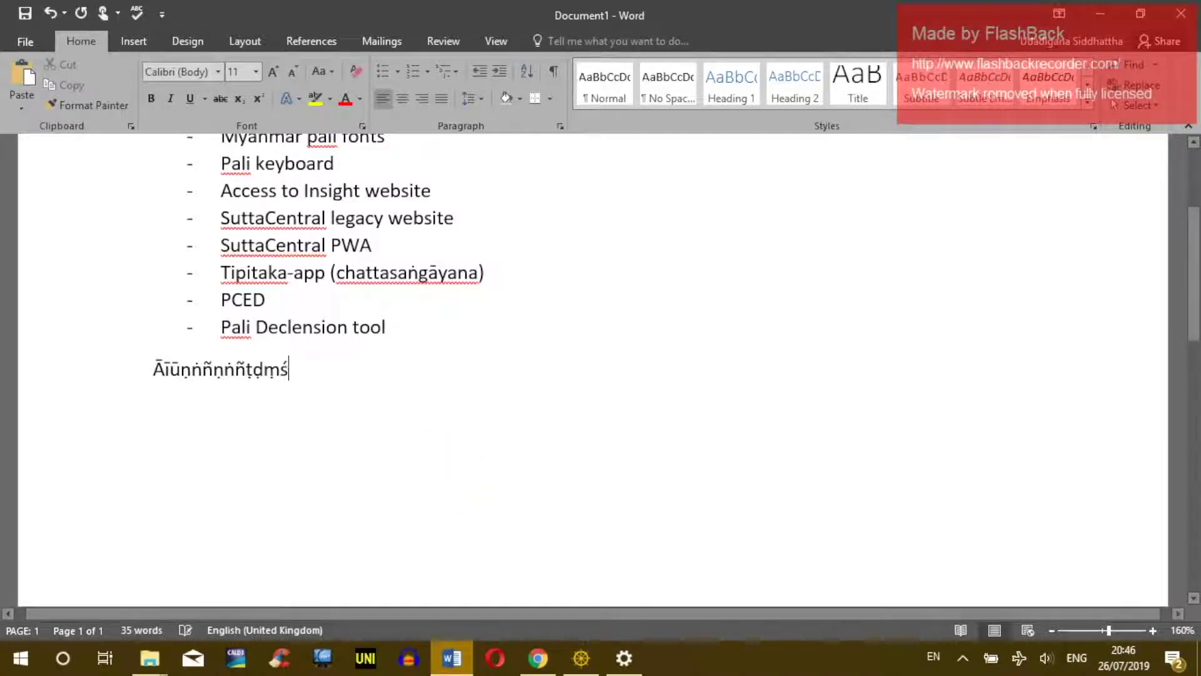
text(ś)
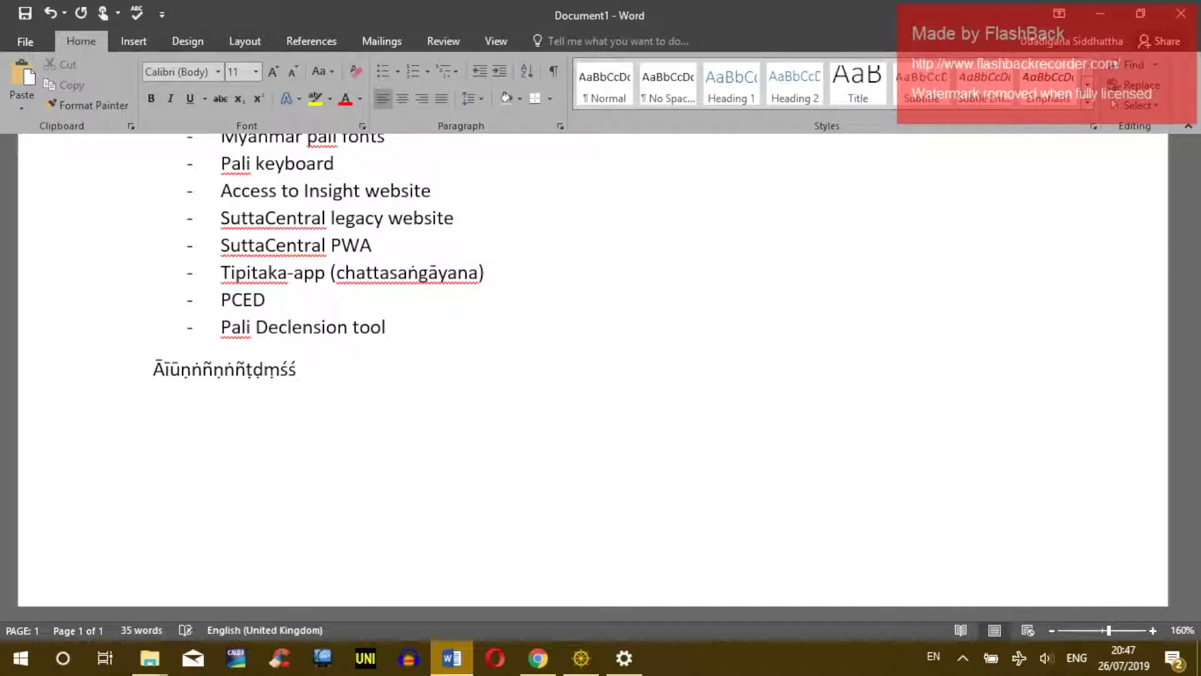
text(ṣ)
text(éṛ)
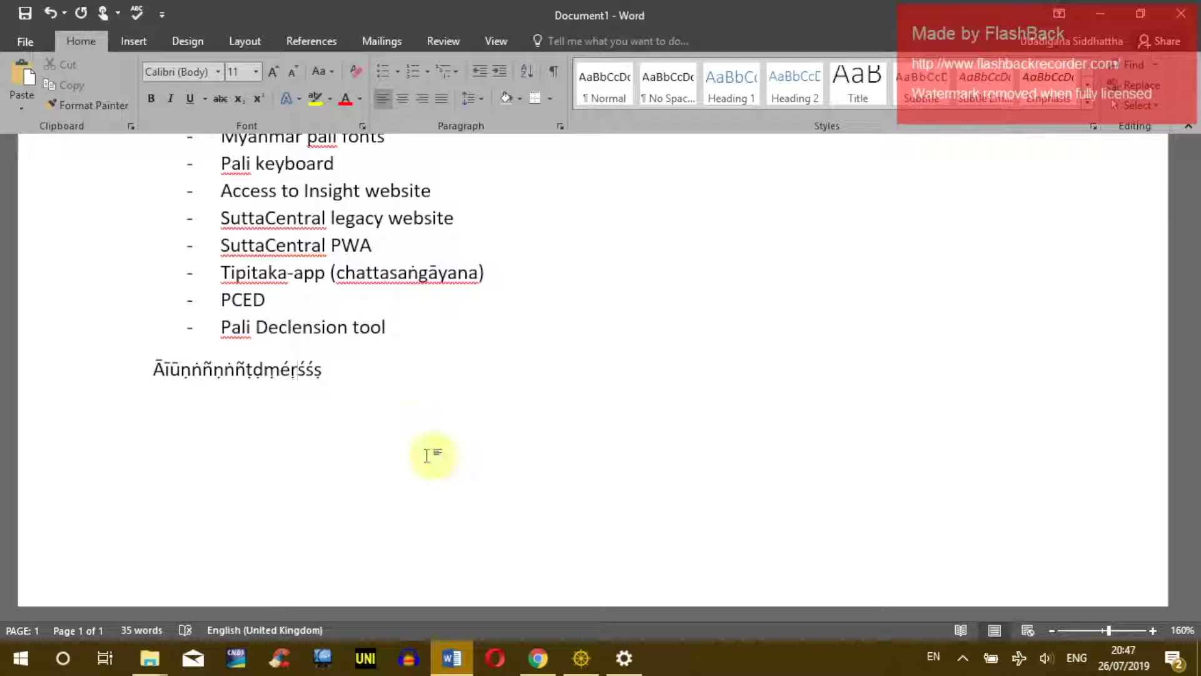
key(ctrl+alt+f)
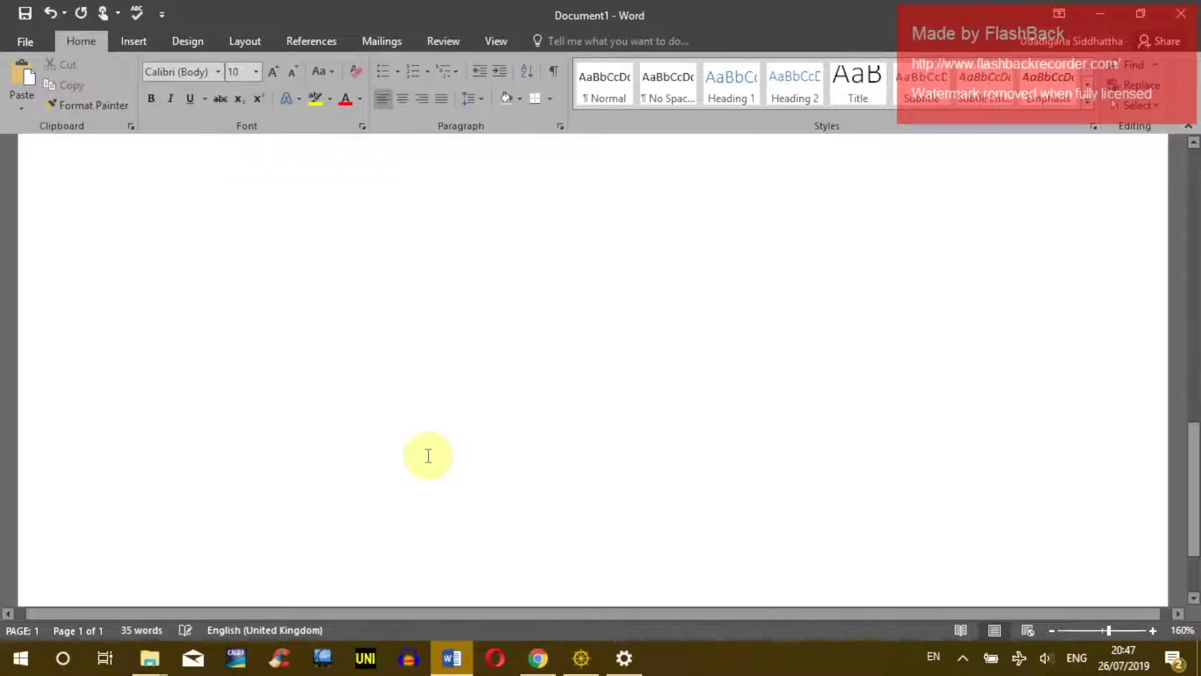
scroll(415, 415, up, 10)
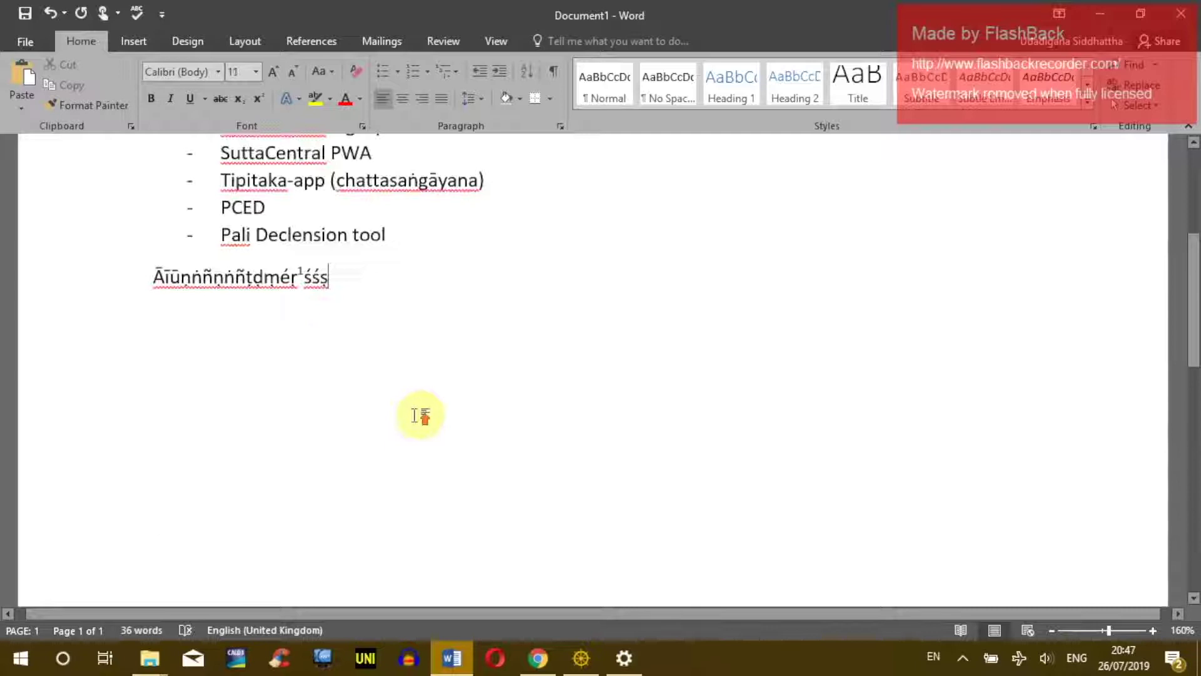
- Minimize the Word document, return to the fonts and keyboards folder in File Explorer, and select the EasyUnicode5 archive
click(384, 498)
click(1100, 14)
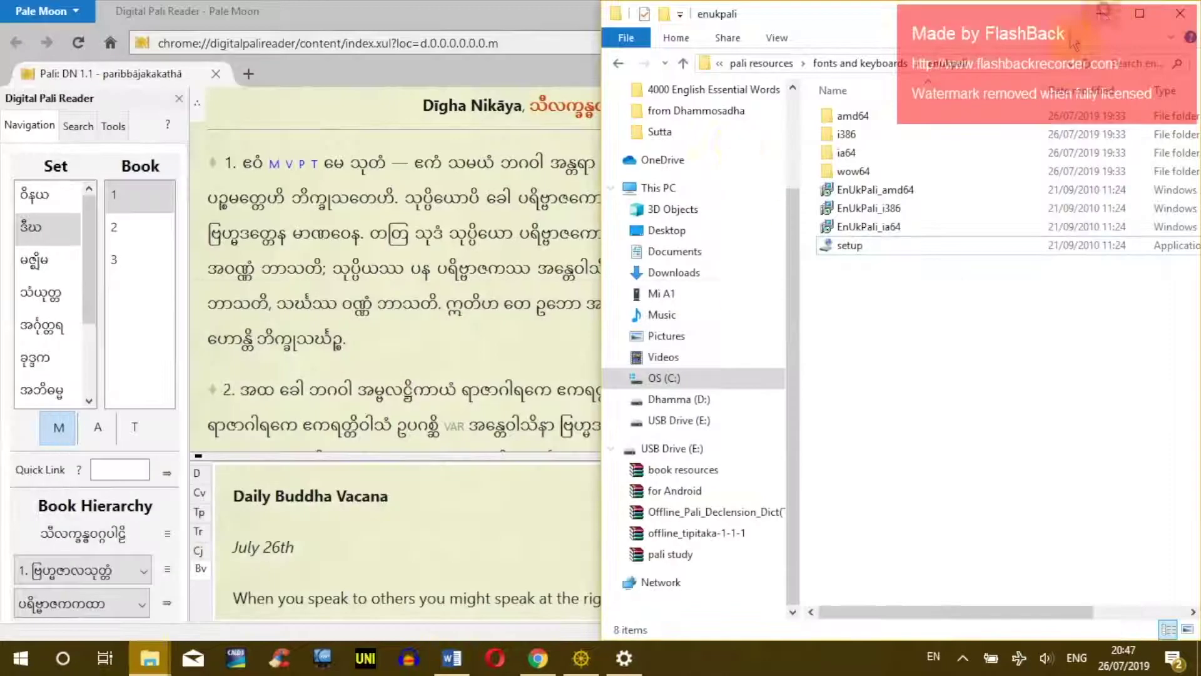
click(621, 63)
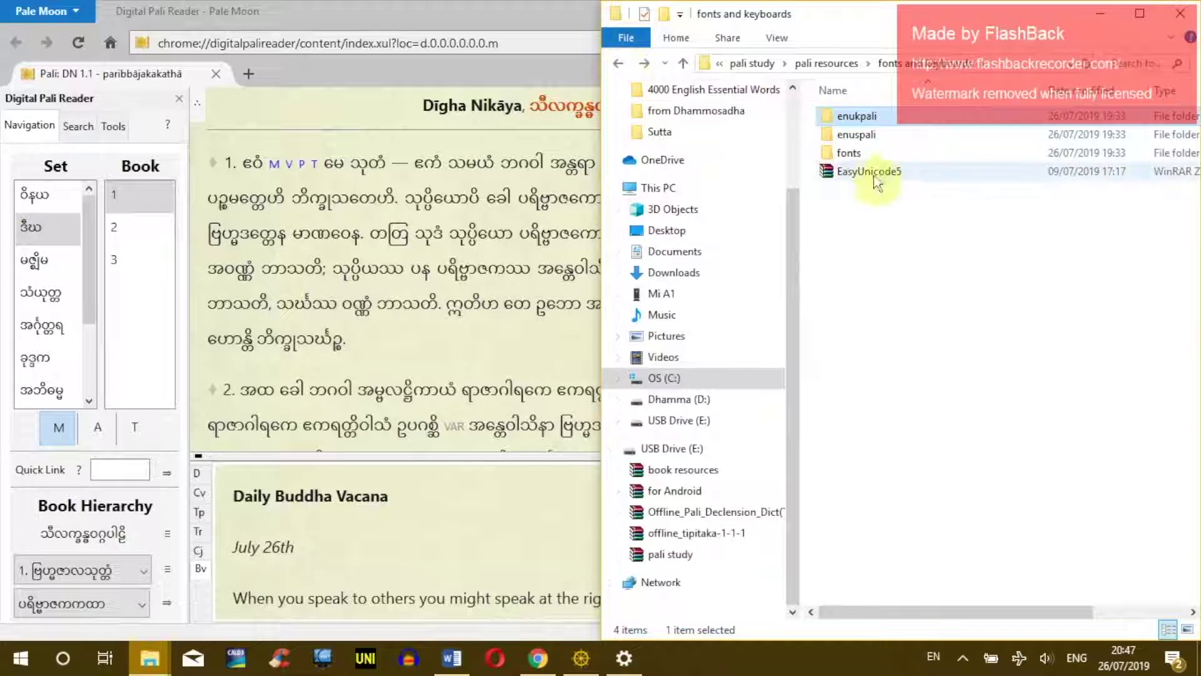
click(854, 180)
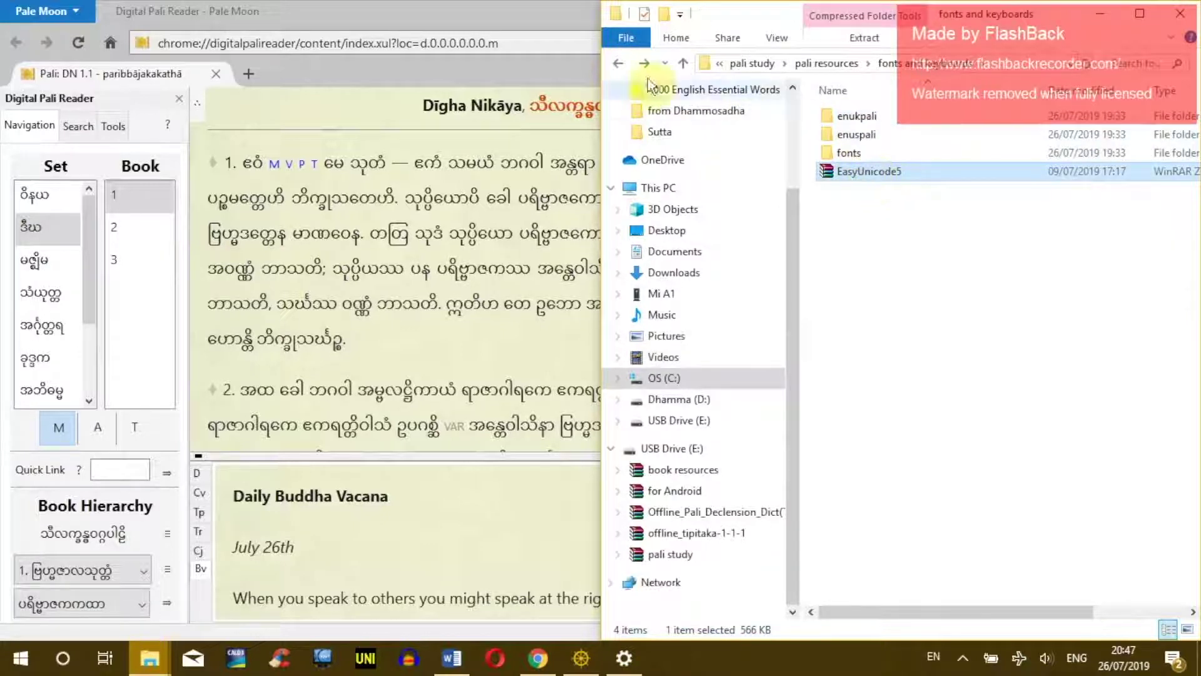
- Open the browsers folder inside pali resources and look at the ChromeStandaloneSetup32 and ChromeStandaloneSetup64 installers
click(621, 63)
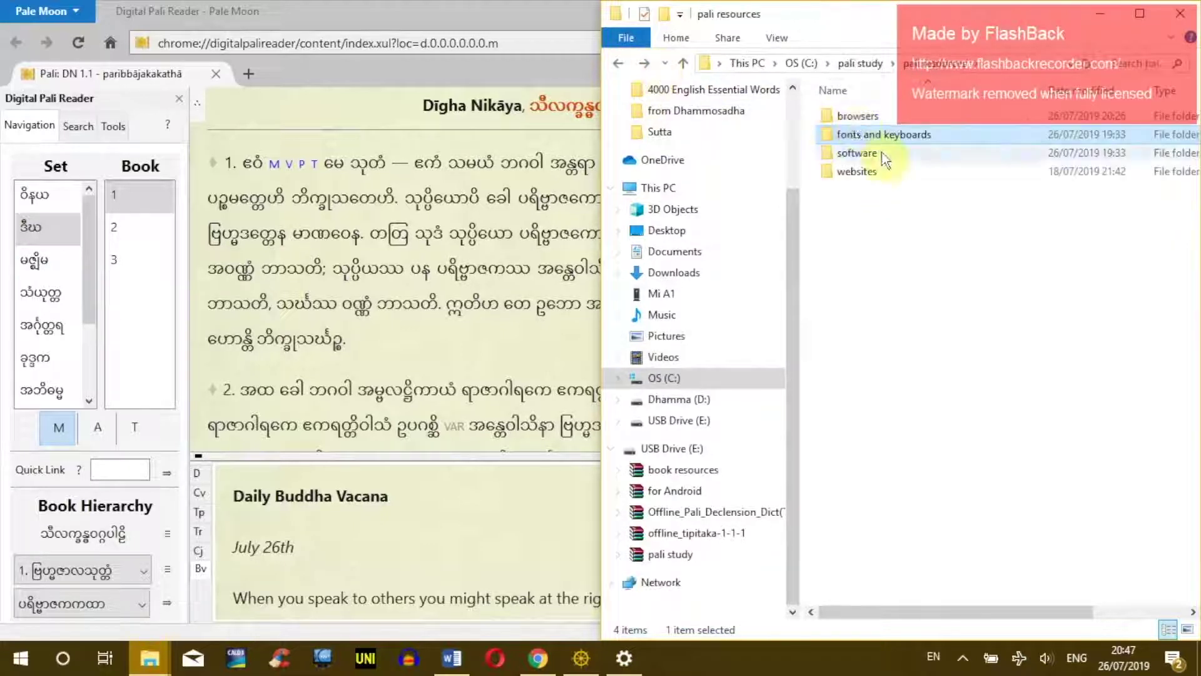
double_click(856, 115)
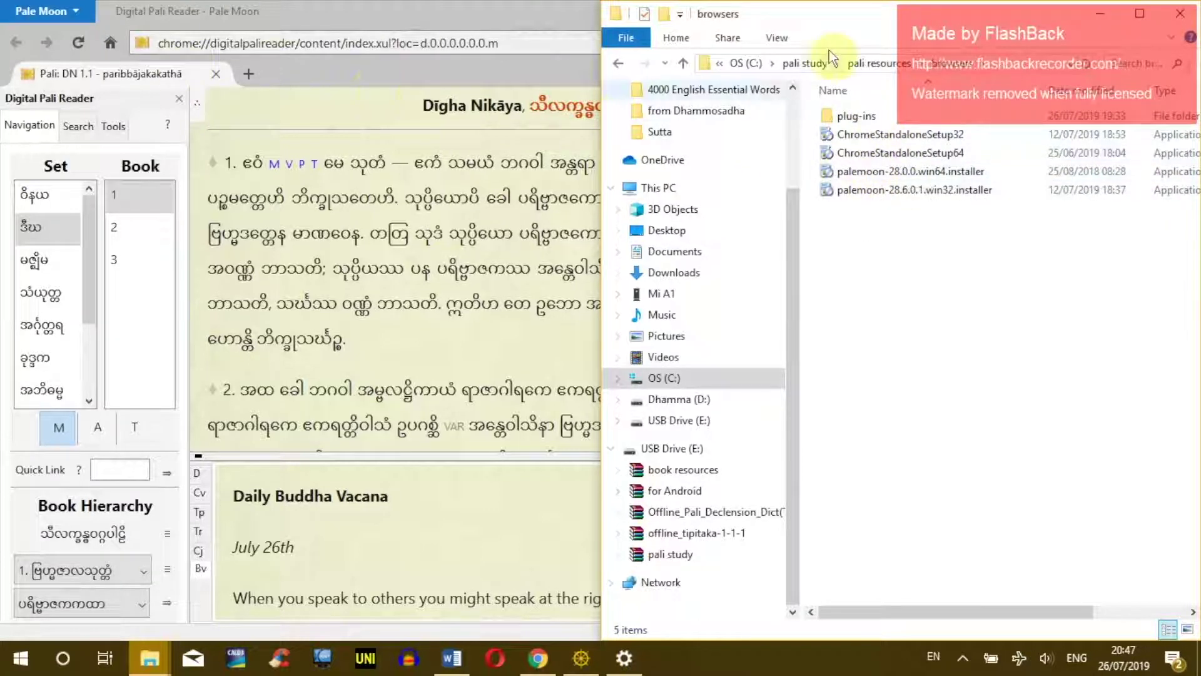
click(885, 137)
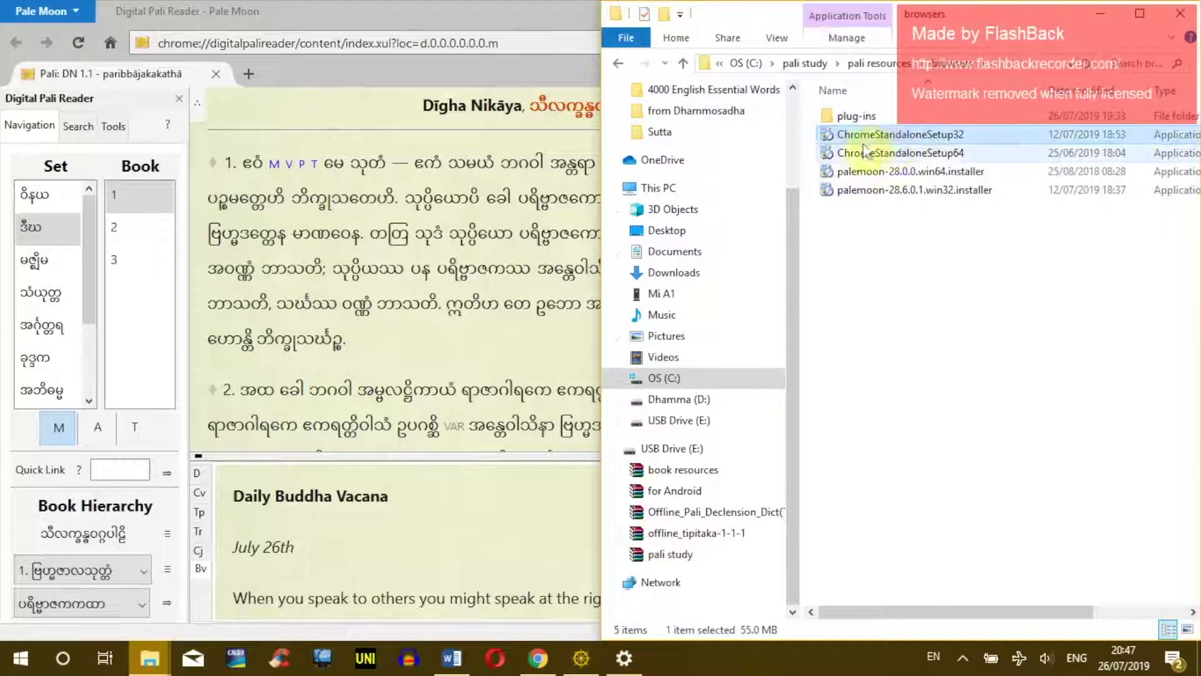
click(876, 154)
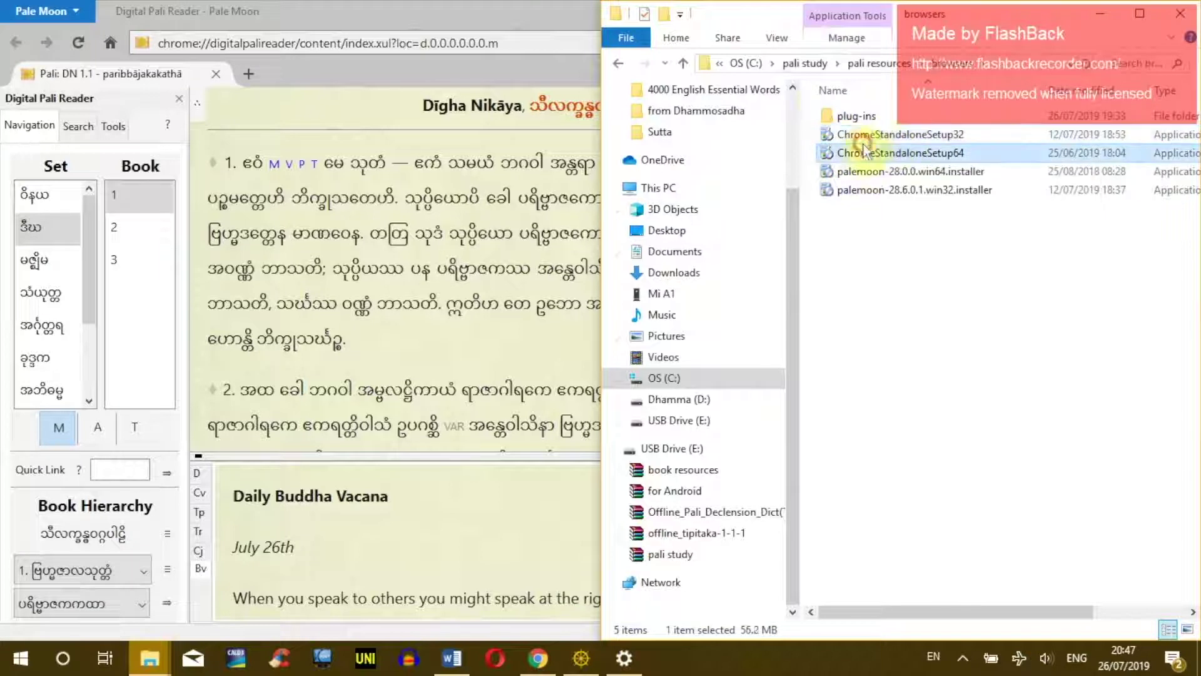
- Return to pali resources and delete the browsers and fonts and keyboards folders
click(618, 63)
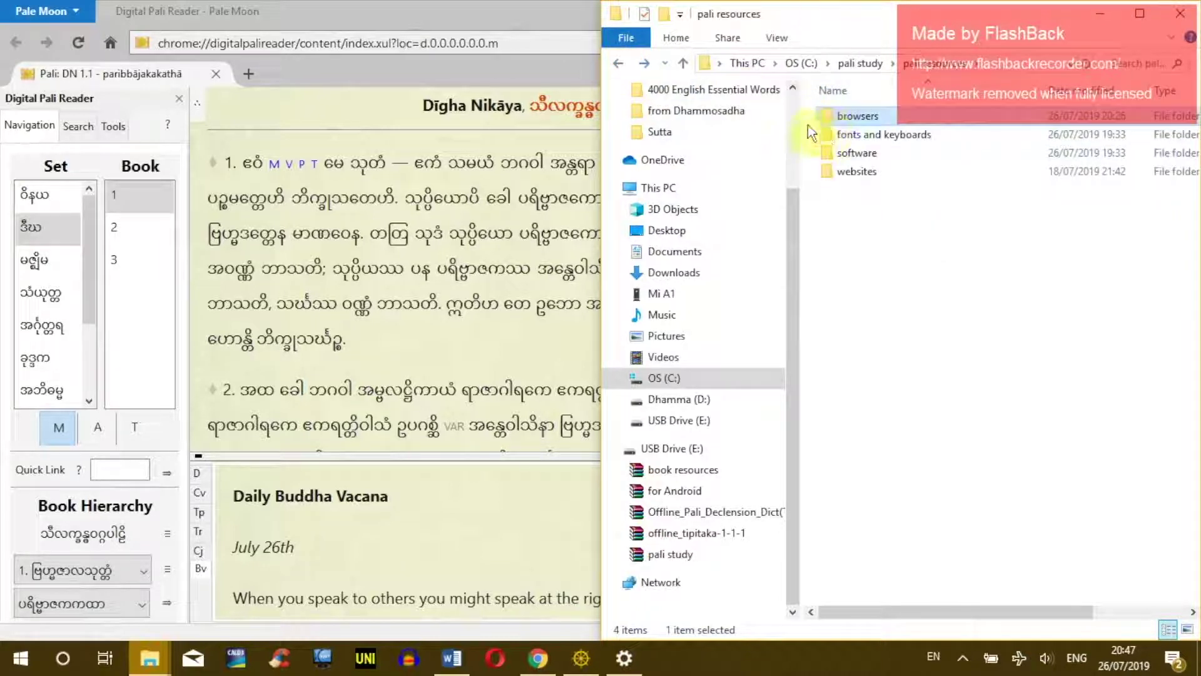
drag(807, 115, 869, 141)
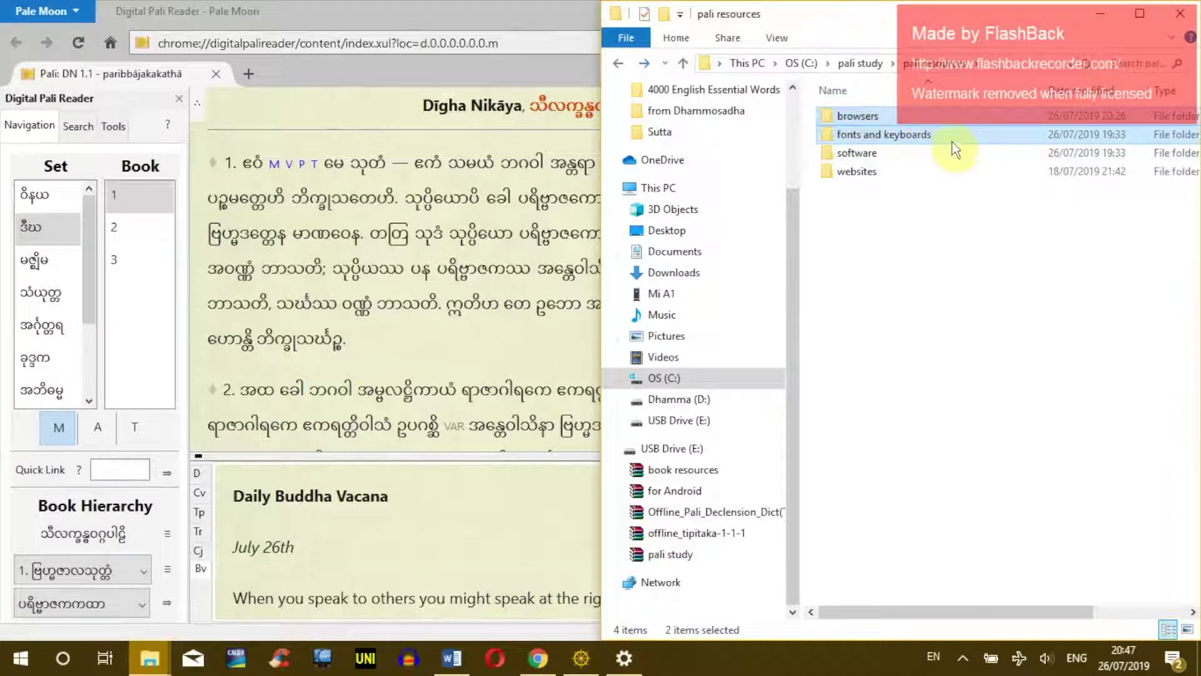
key(Delete)
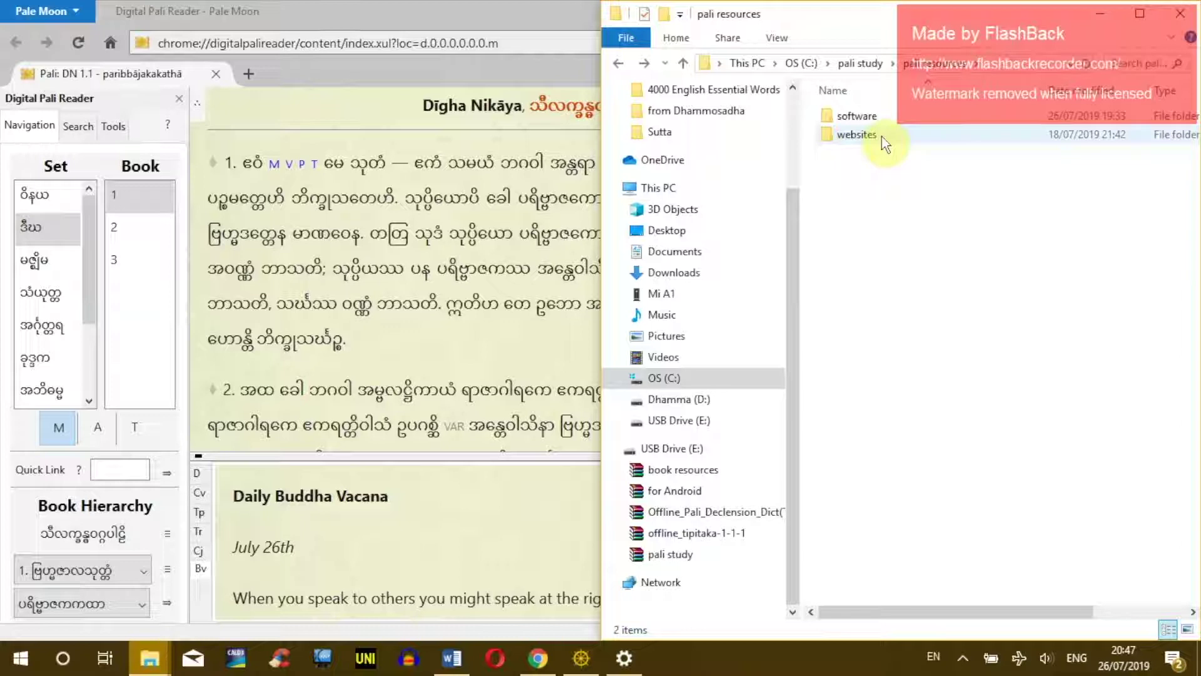
- Minimize the Pale Moon window and close the extra folder window showing the installed program shortcuts
double_click(562, 3)
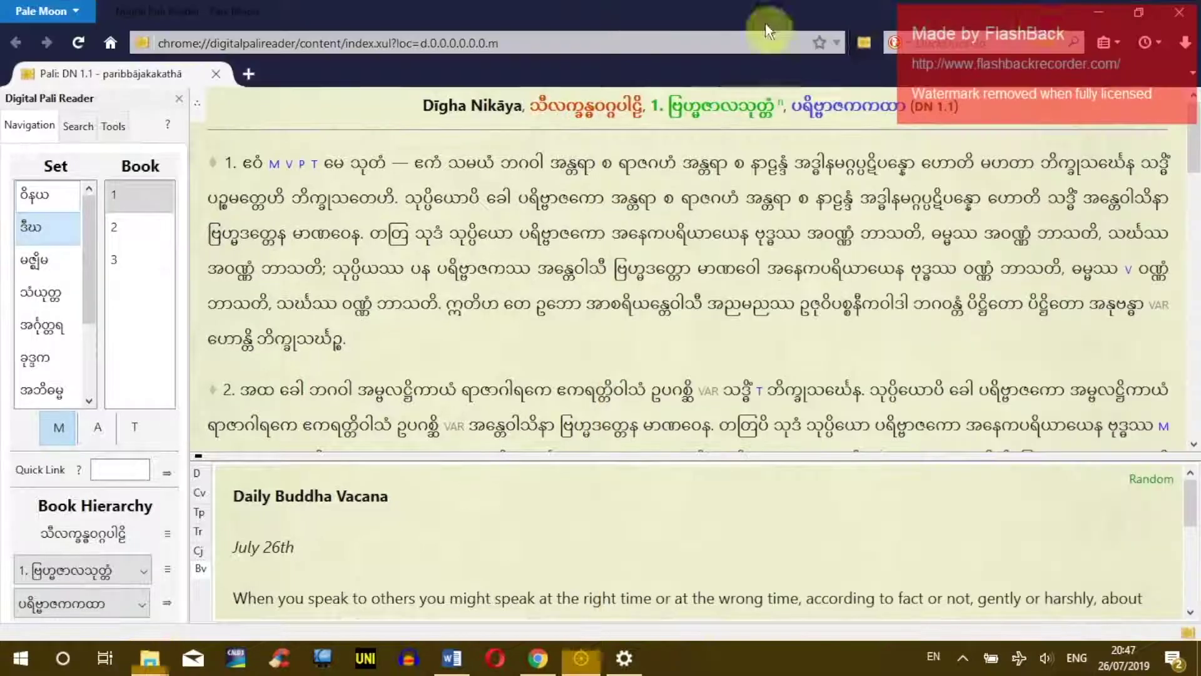
click(1099, 13)
click(933, 184)
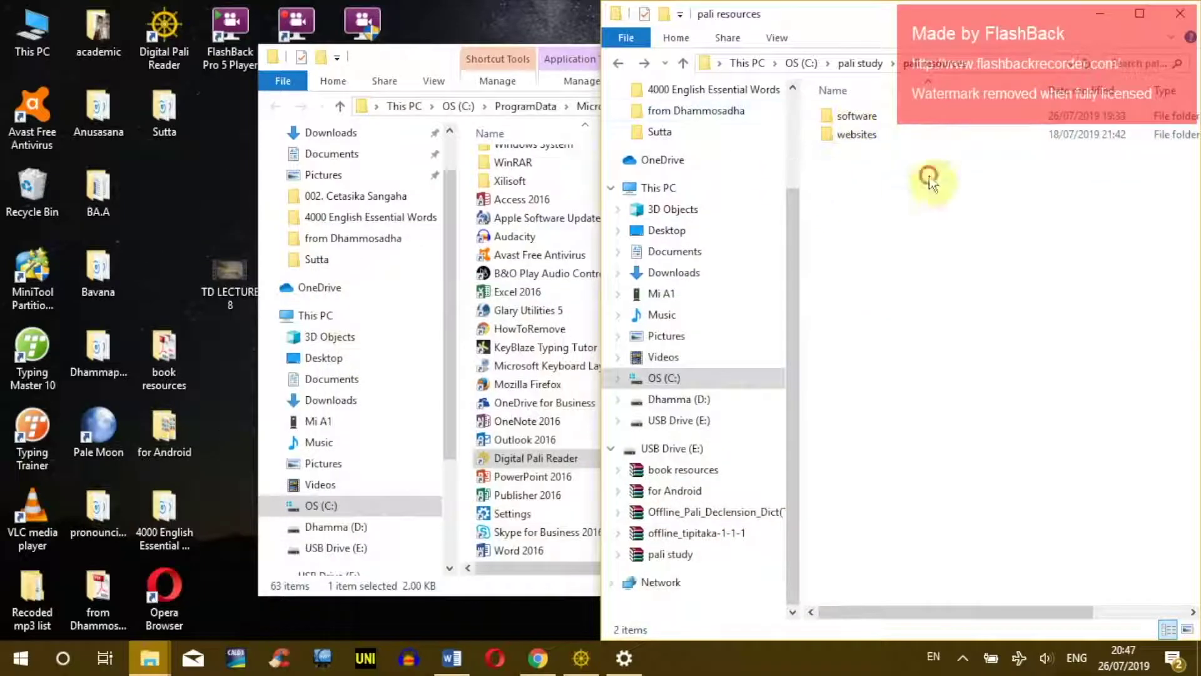
click(437, 60)
key(alt+F4)
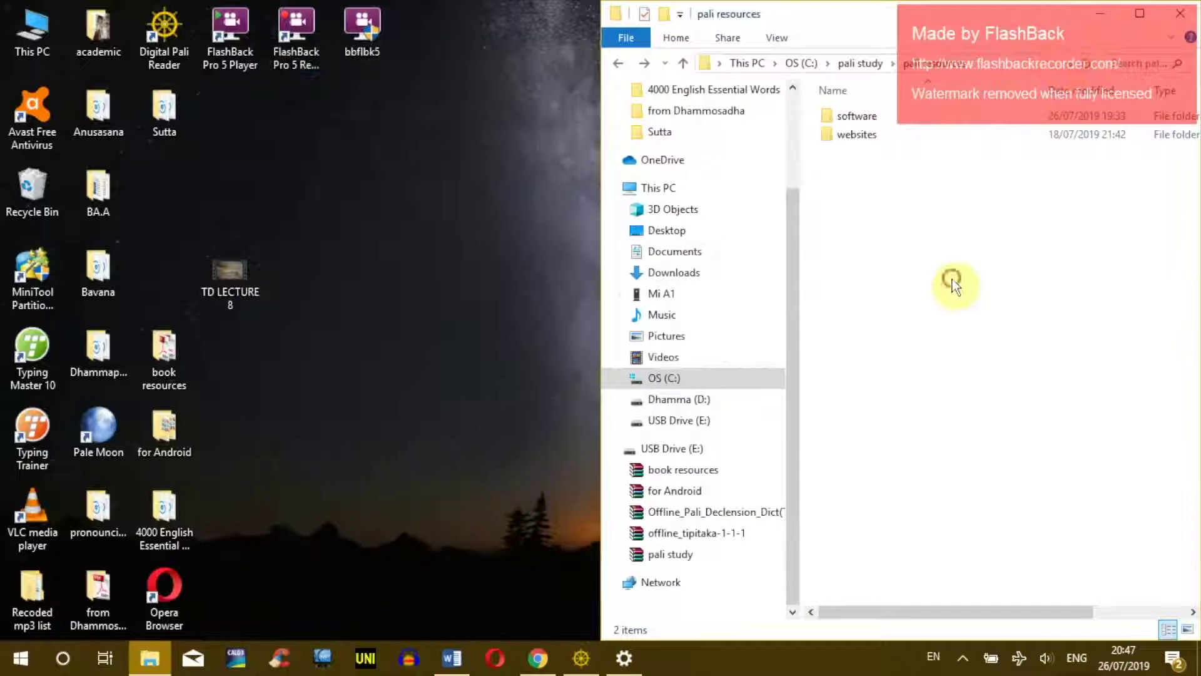
- Open the websites folder and examine its ati_website_mod, BuddhistTexts, icons and sc-offline-2016-11-30 folders
double_click(857, 134)
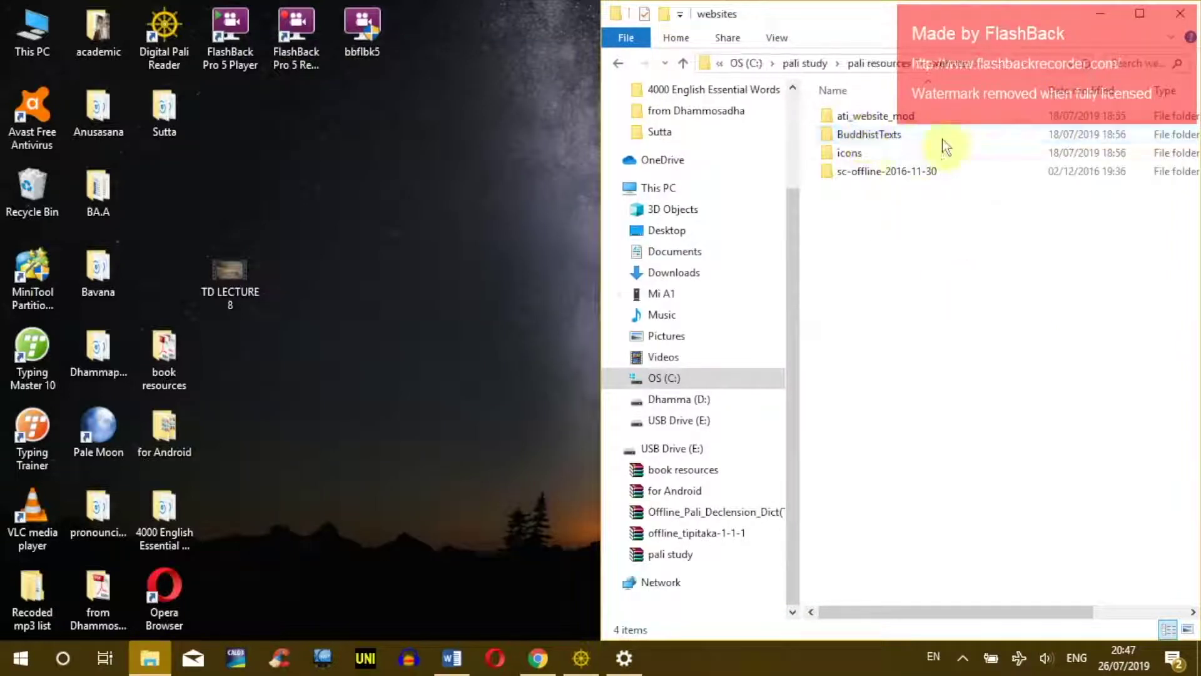
drag(933, 180, 866, 119)
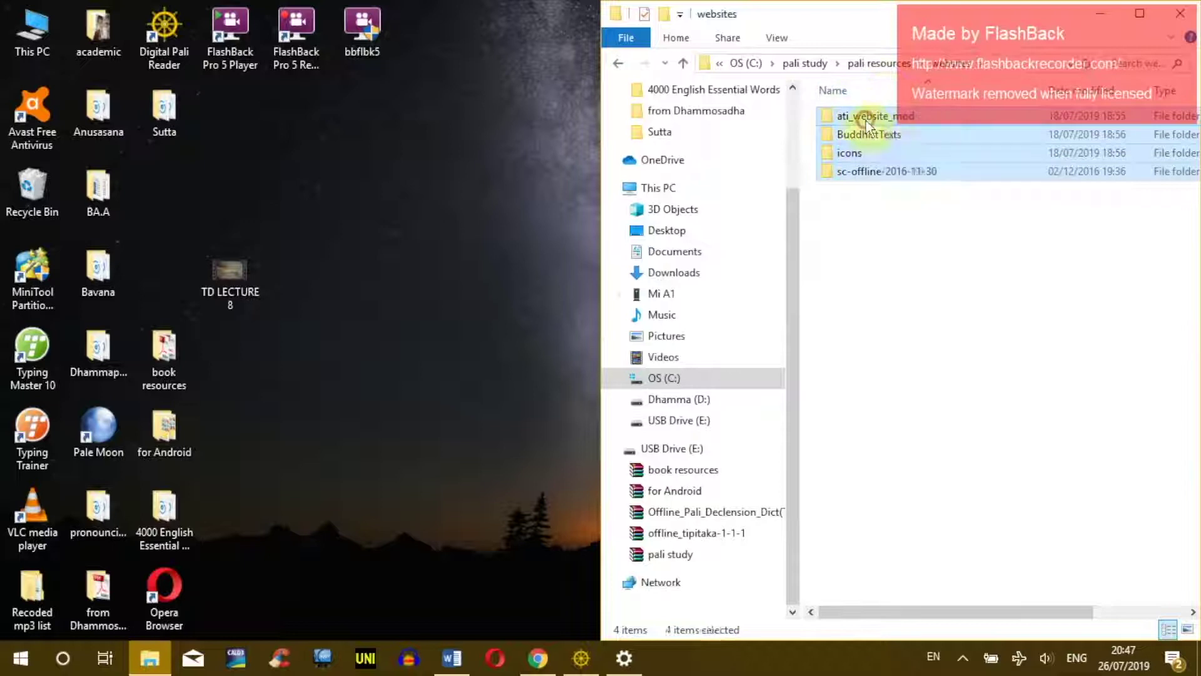
click(869, 122)
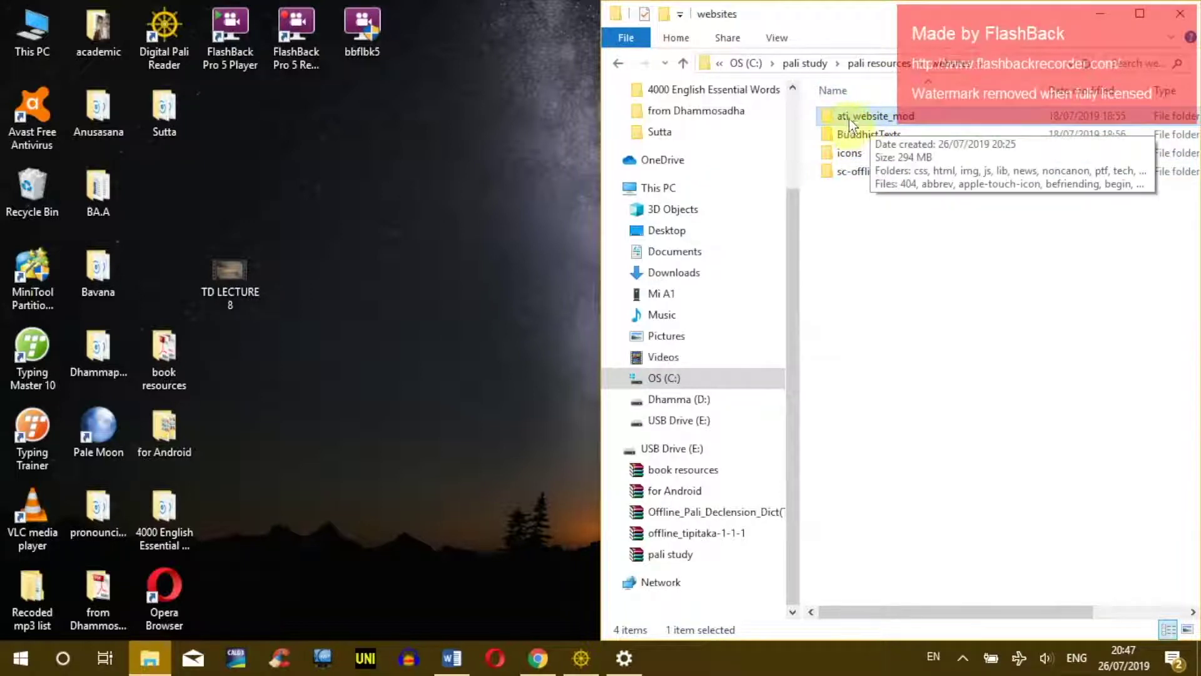
click(852, 134)
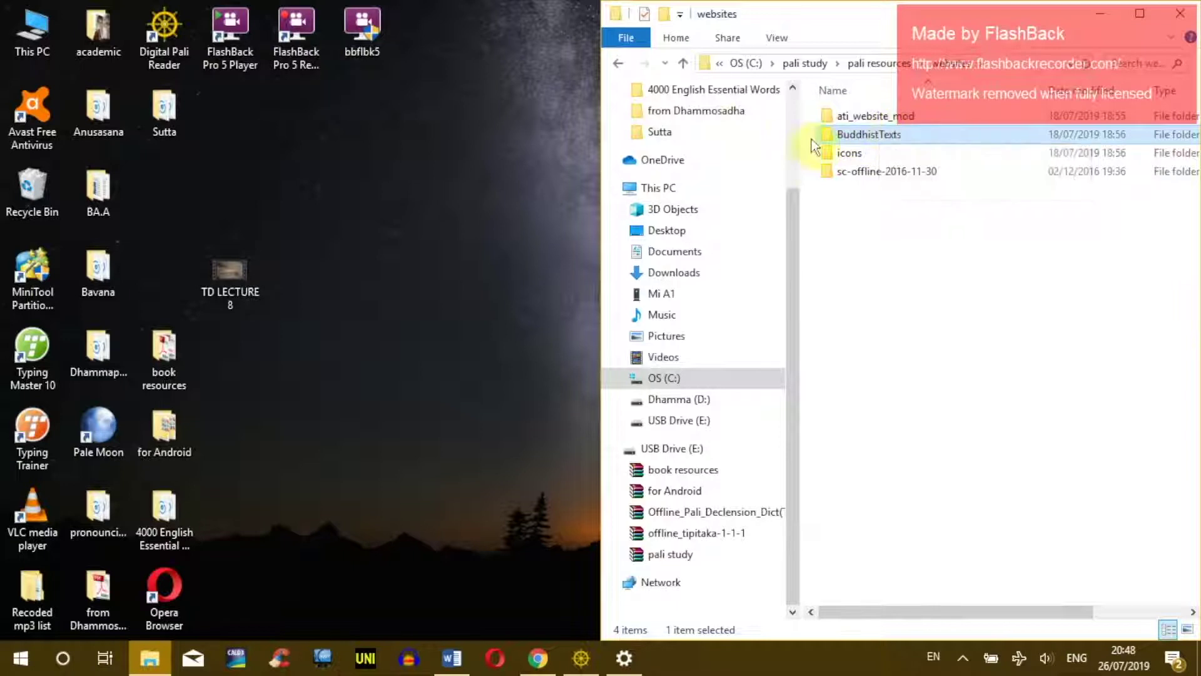
click(853, 175)
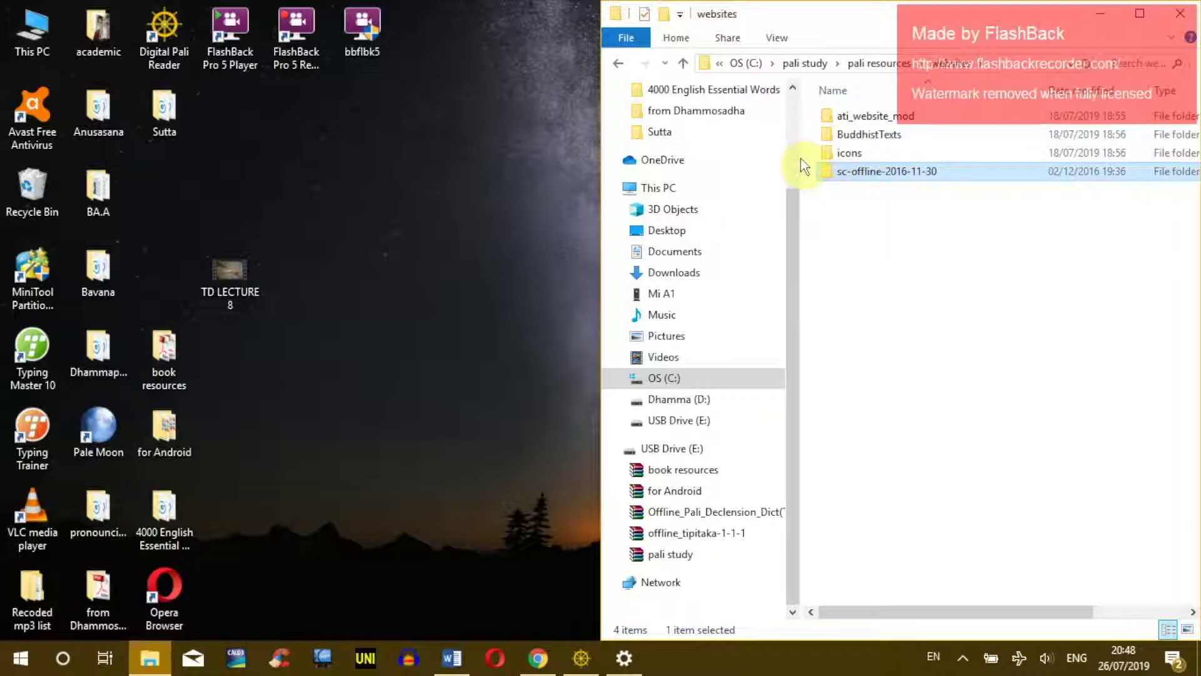
click(904, 227)
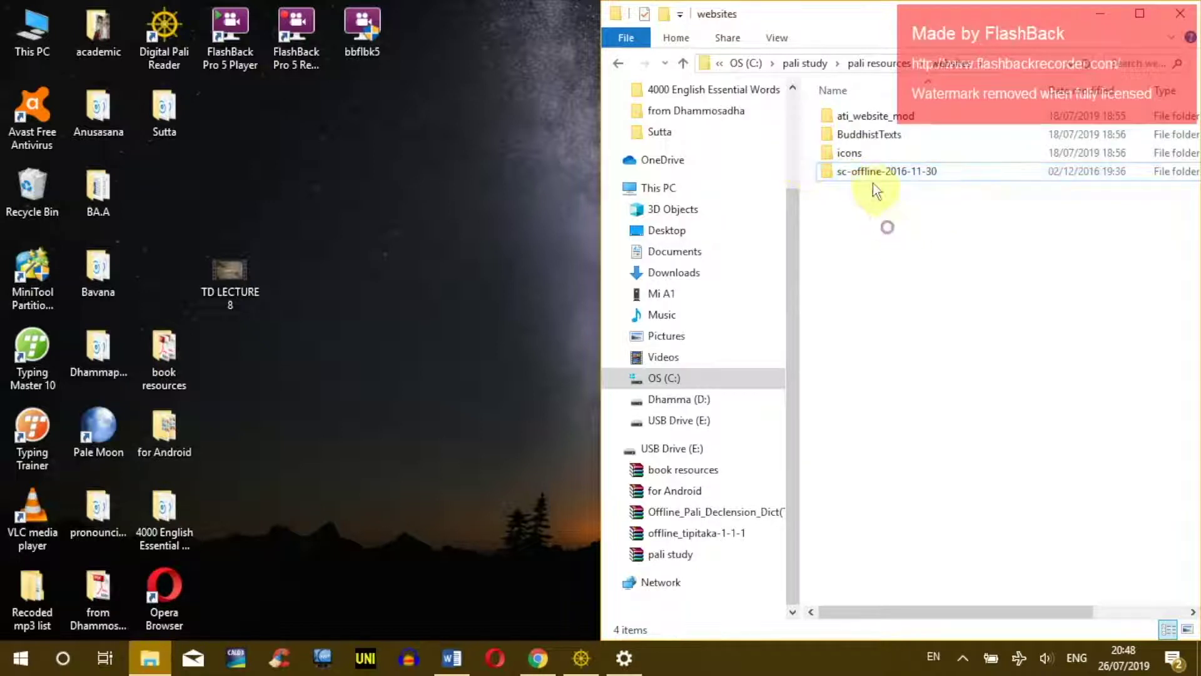
mouse_move(870, 178)
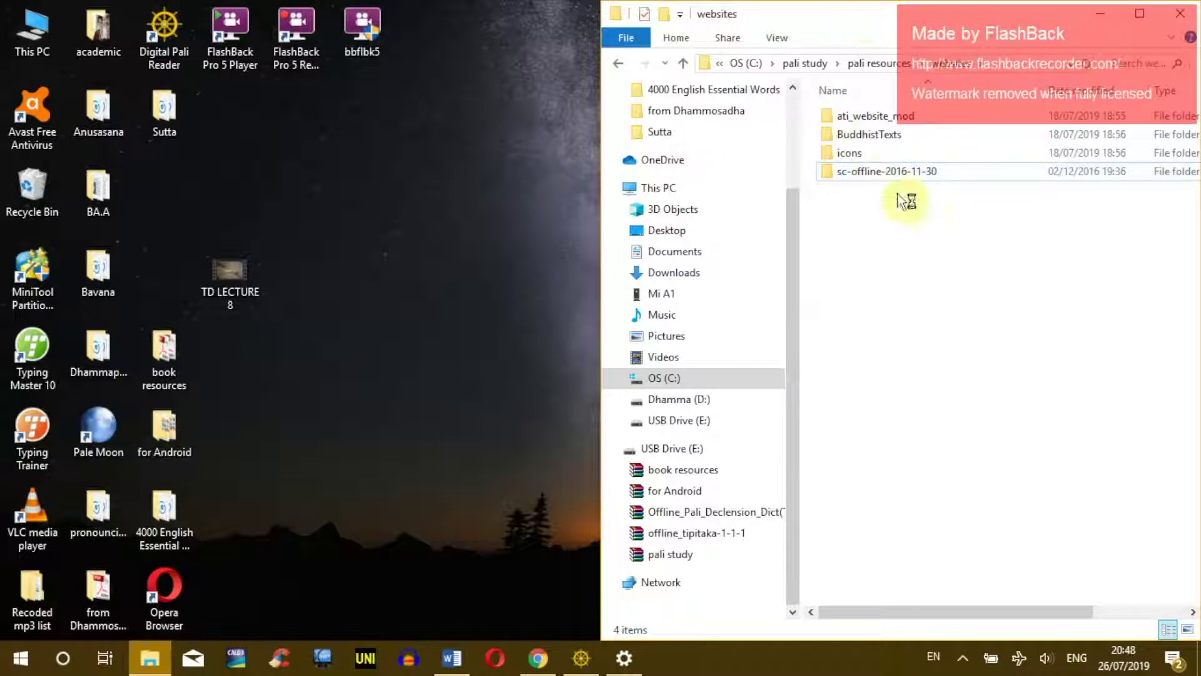
click(908, 180)
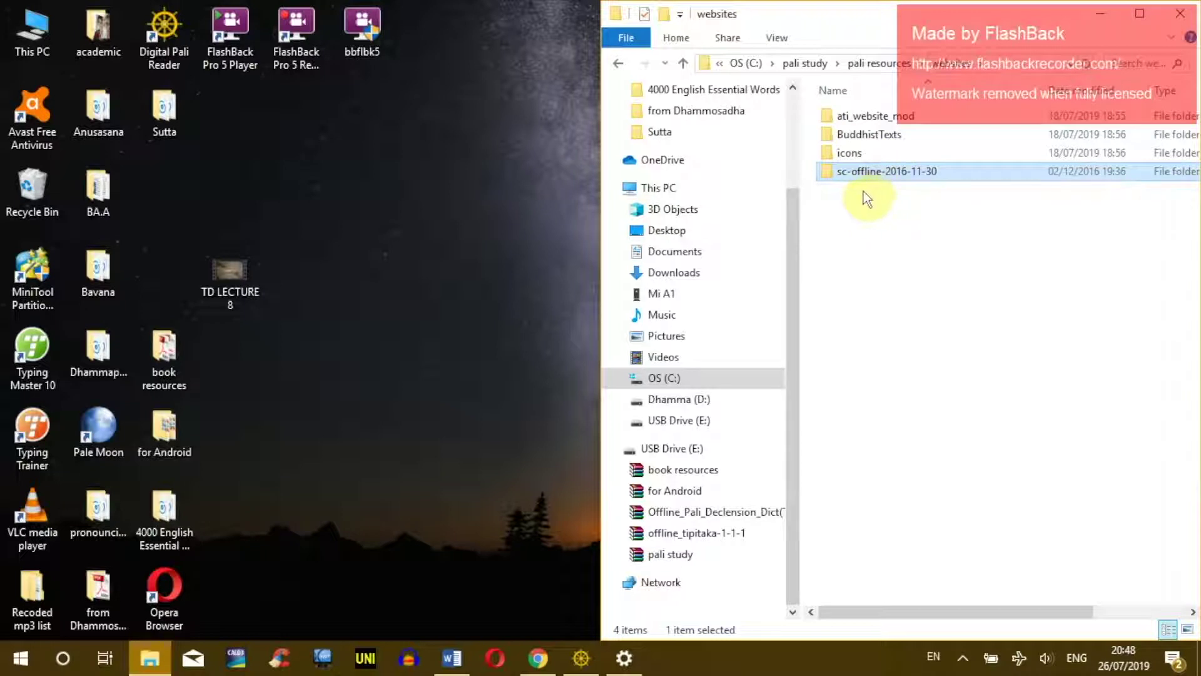
- Open the ati_website_mod folder and select its index HTML file
click(839, 119)
double_click(841, 118)
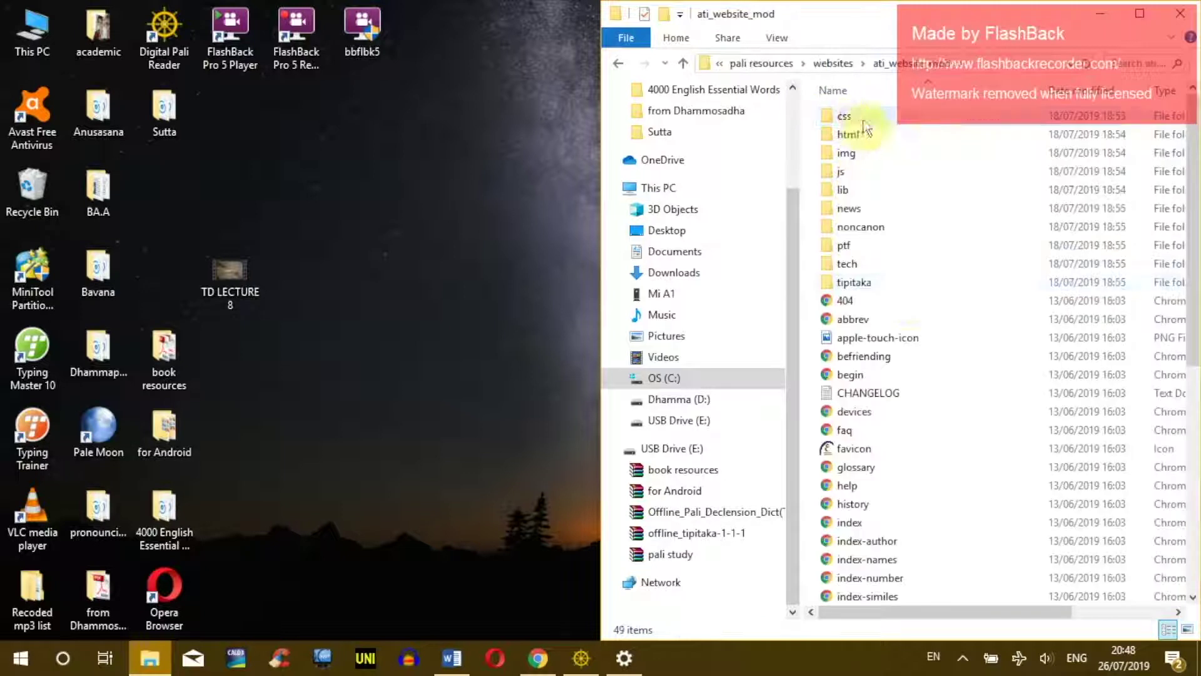
click(910, 465)
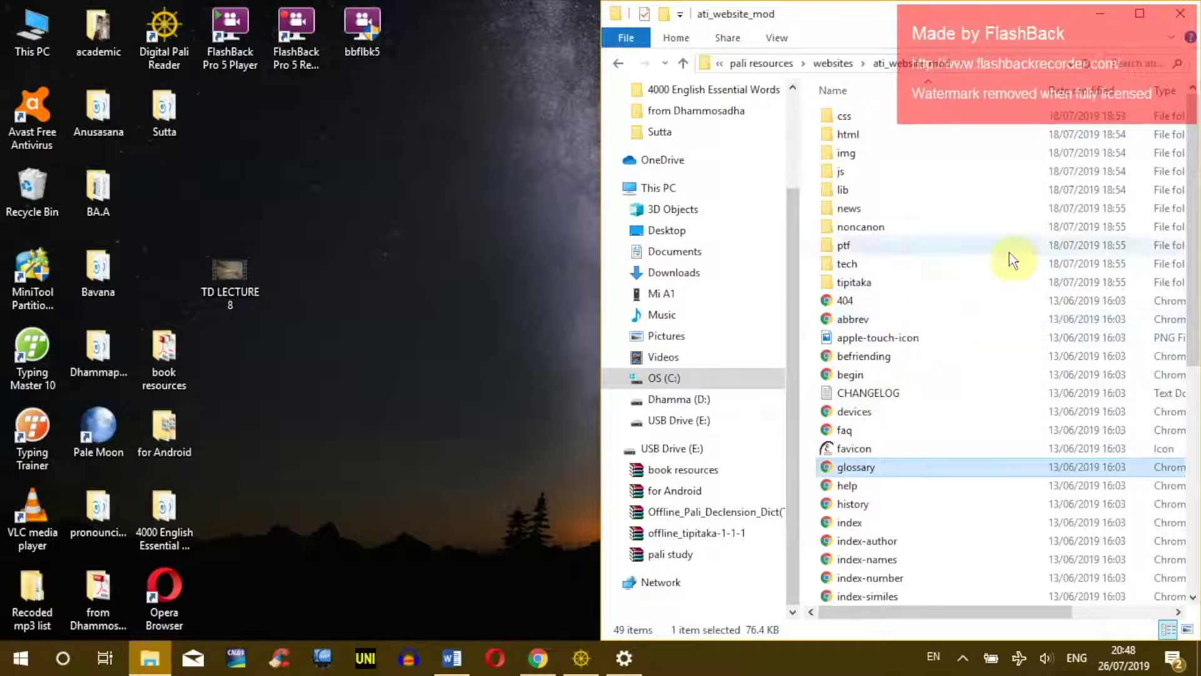
scroll(857, 313, down, 4)
click(835, 317)
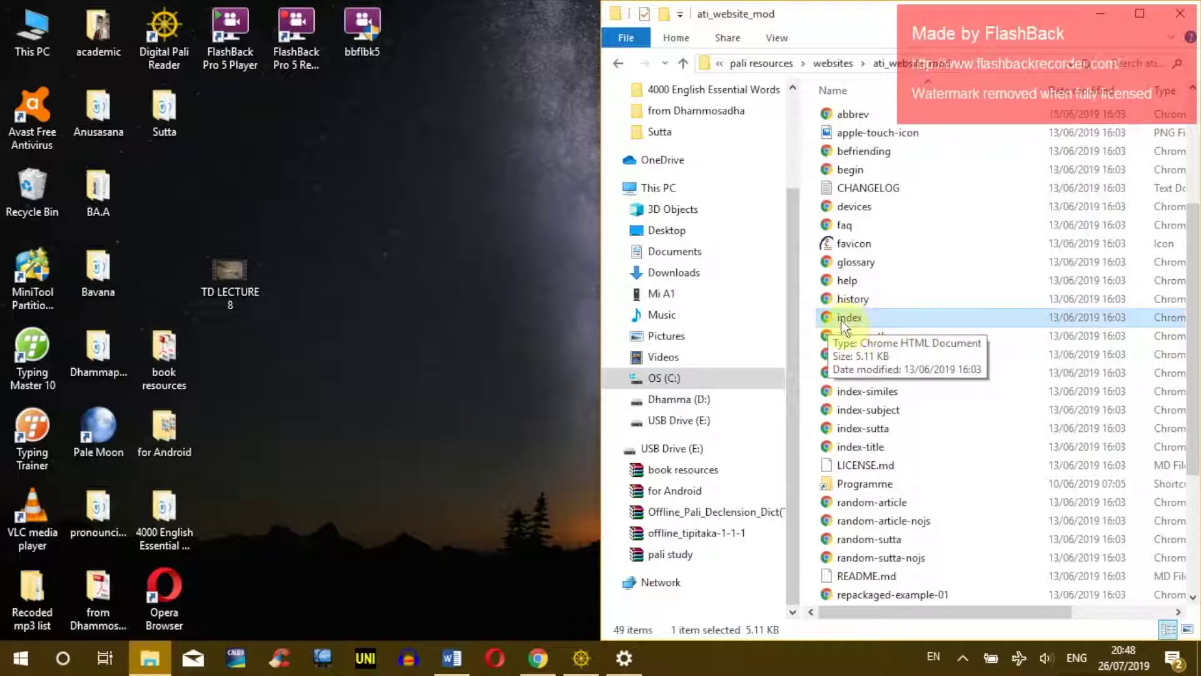
- Create a desktop shortcut to the index HTML file in the ati_website_mod folder
click(839, 321)
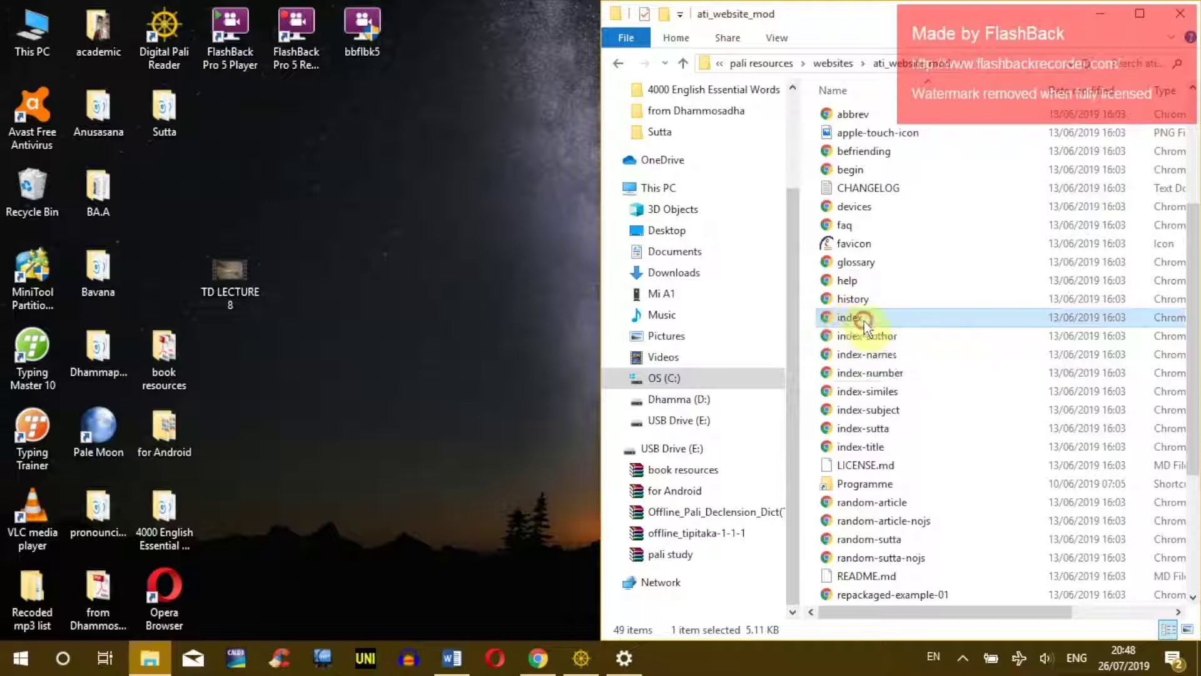
key(Return)
click(894, 333)
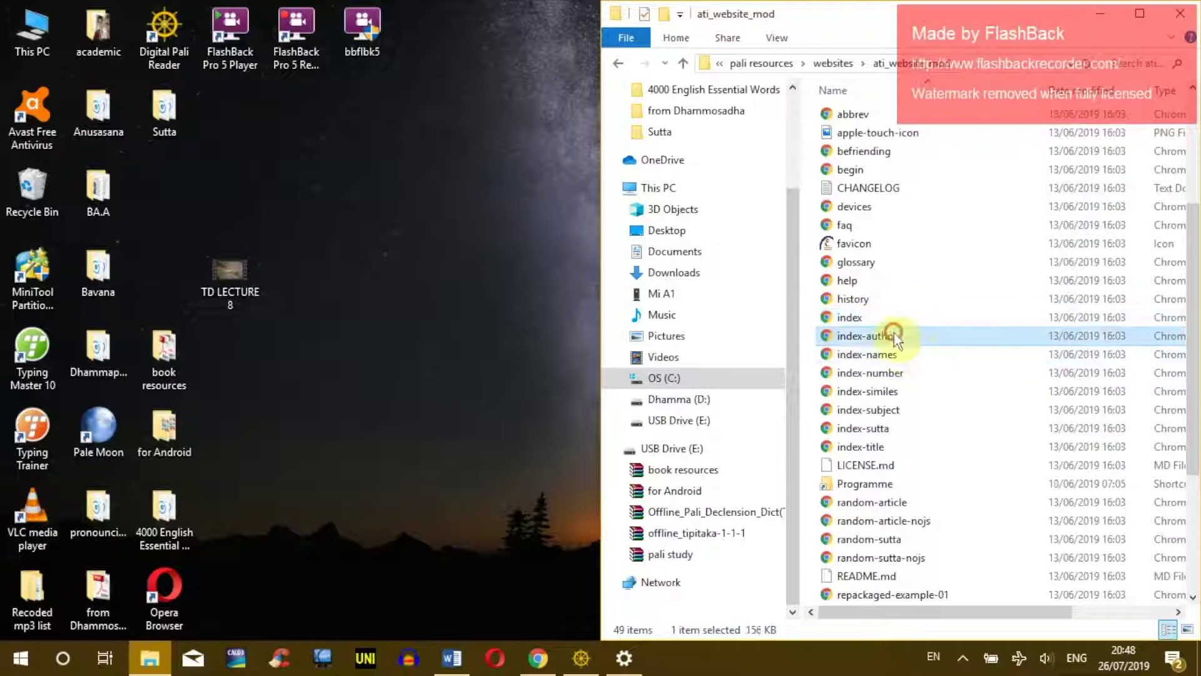
click(890, 320)
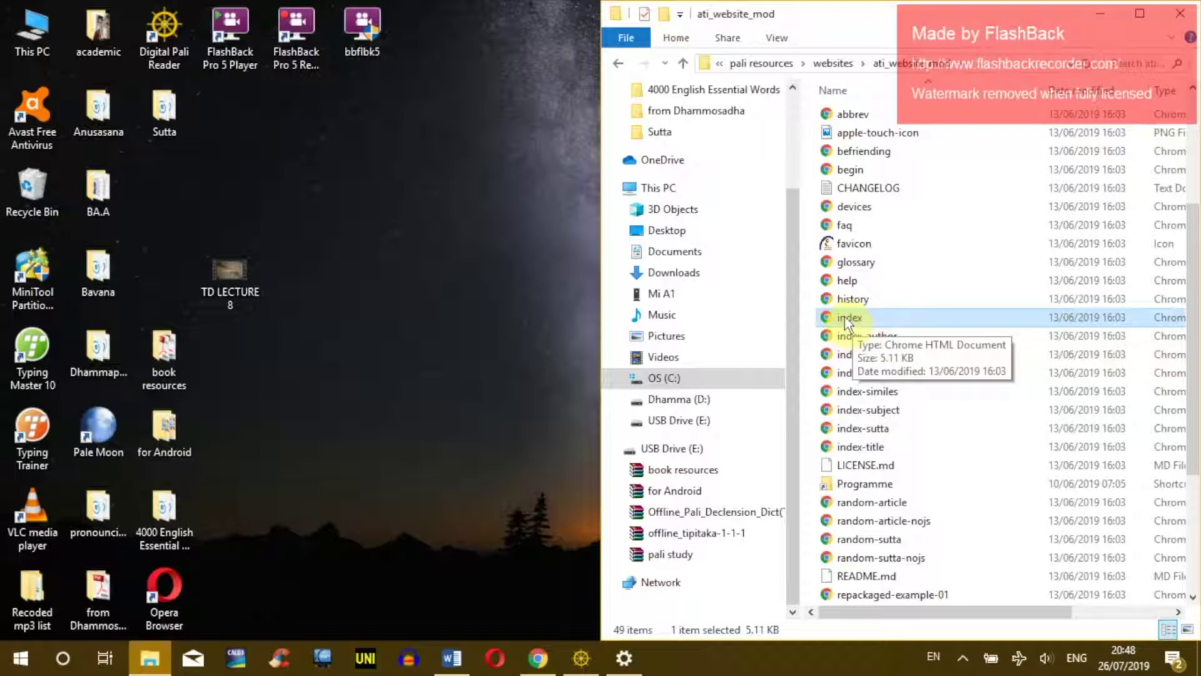
right_click(844, 316)
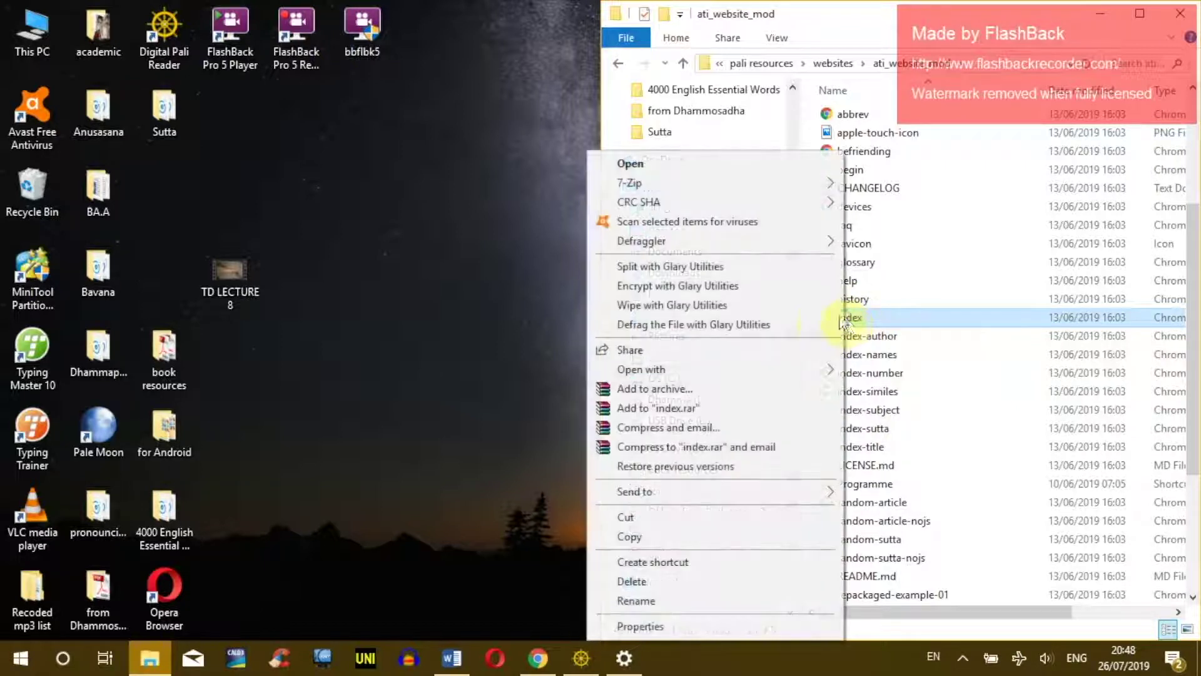
mouse_move(719, 501)
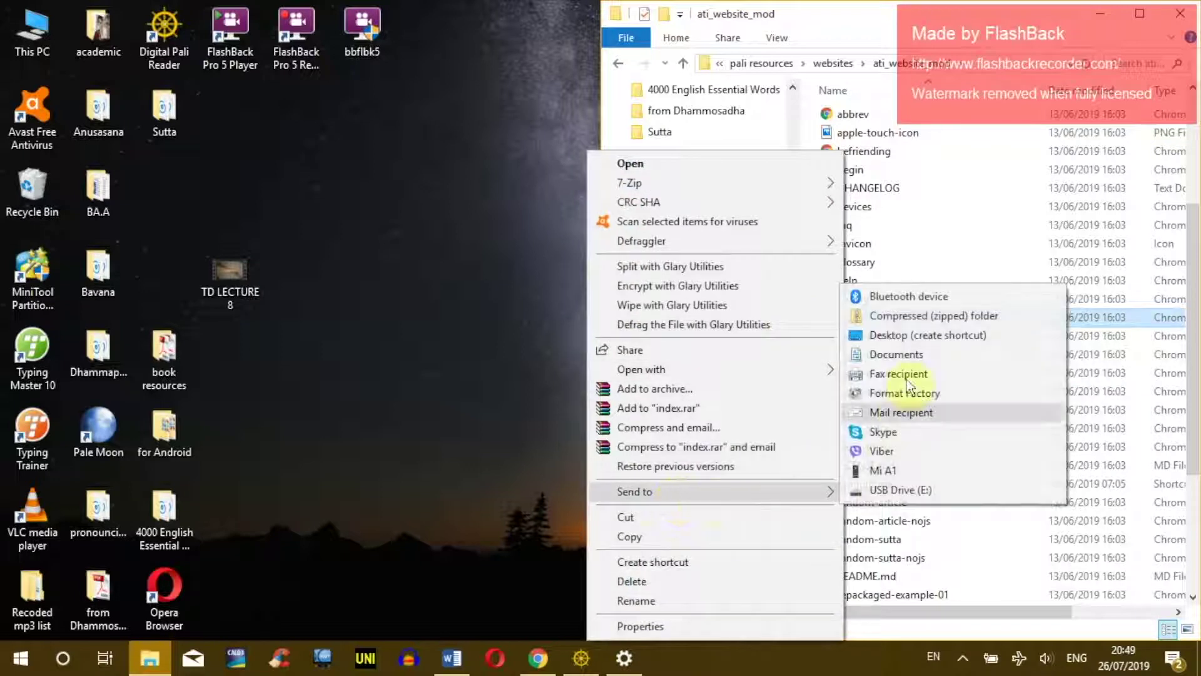
click(907, 329)
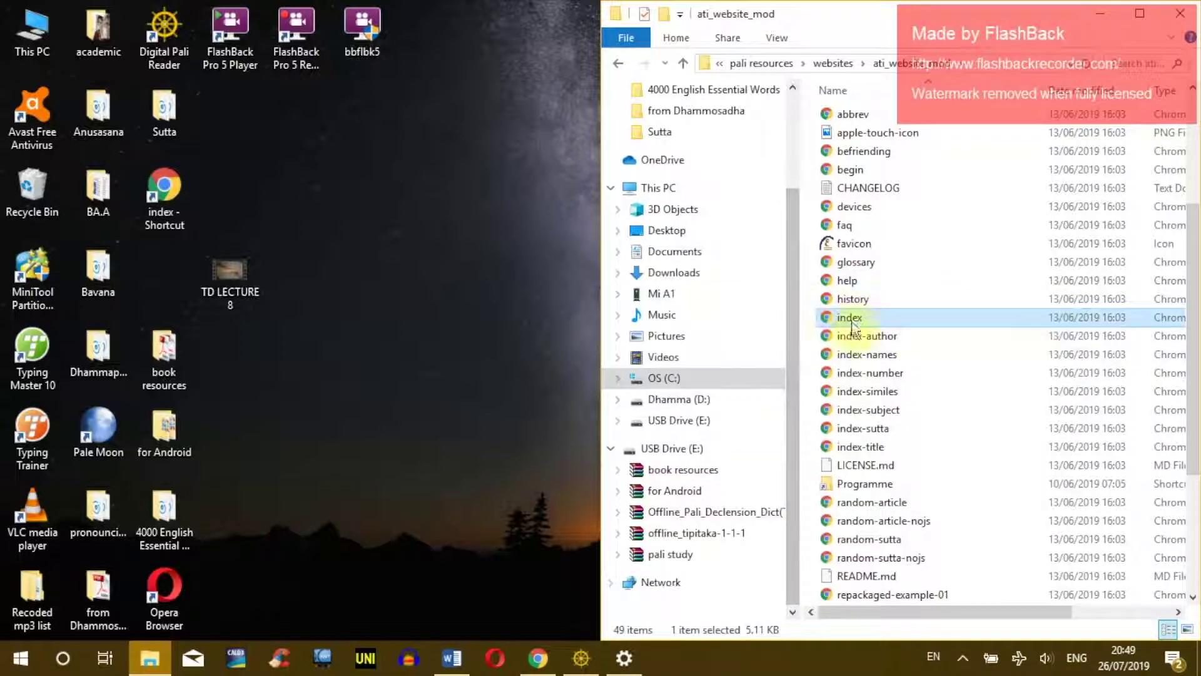
- Move the new index shortcut to an empty area of the desktop and rename it ATI
click(164, 195)
drag(152, 209, 357, 209)
click(393, 258)
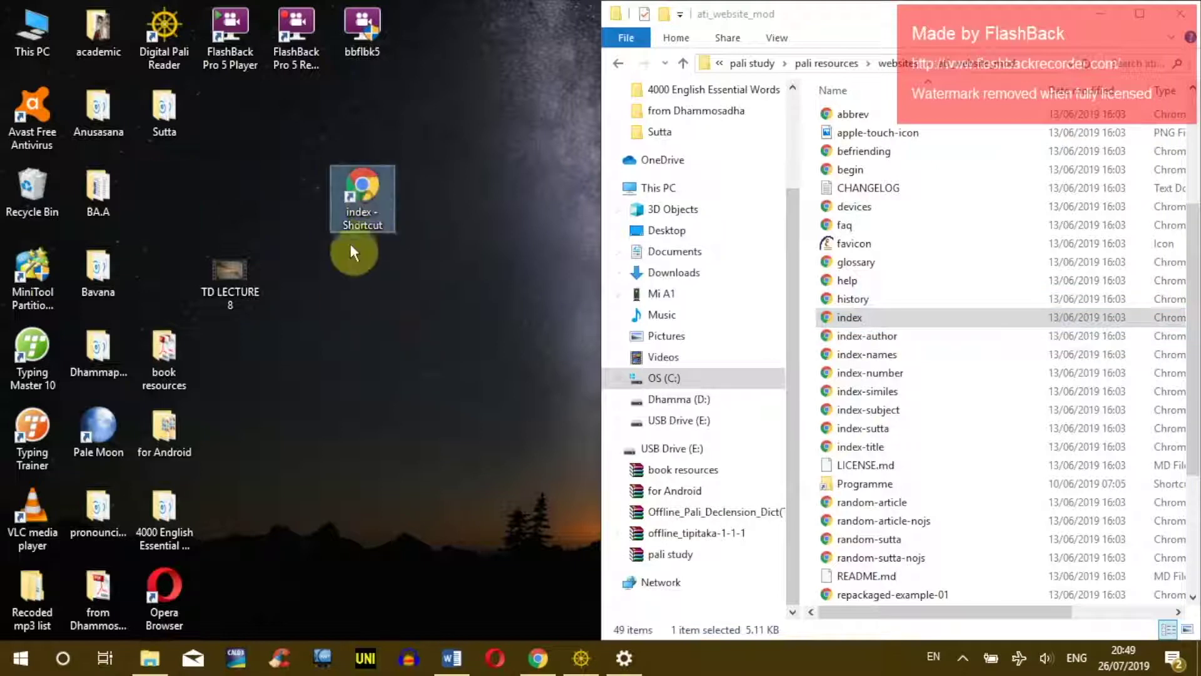
key(F2)
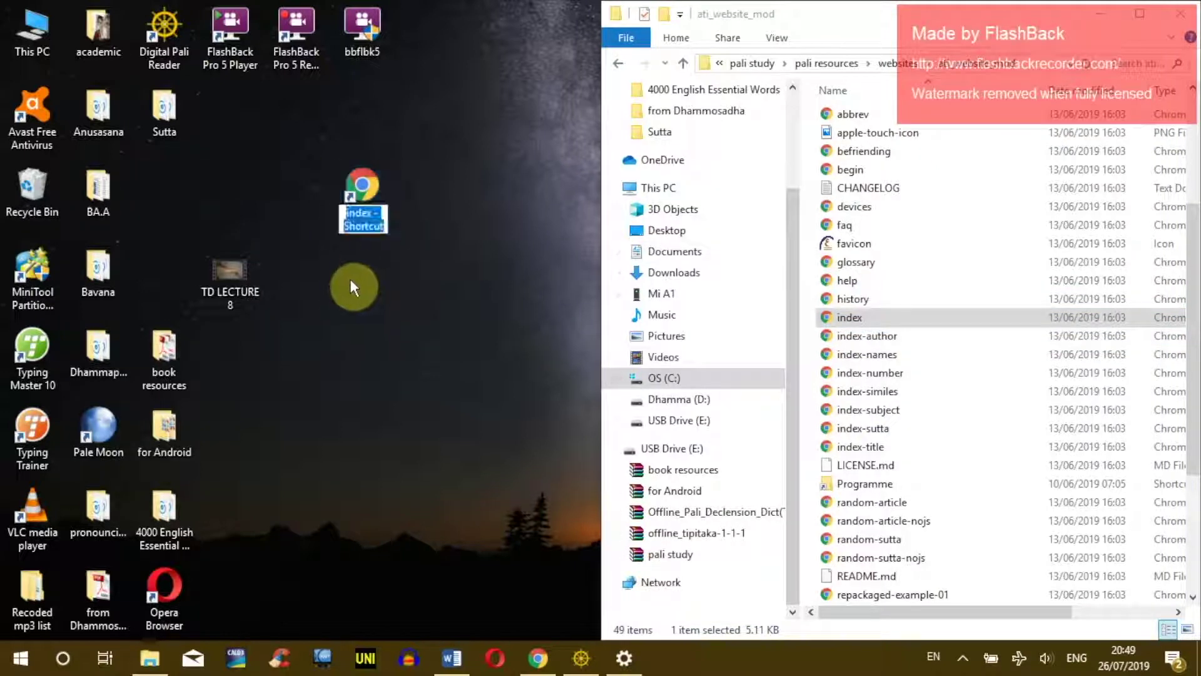
text(ATI)
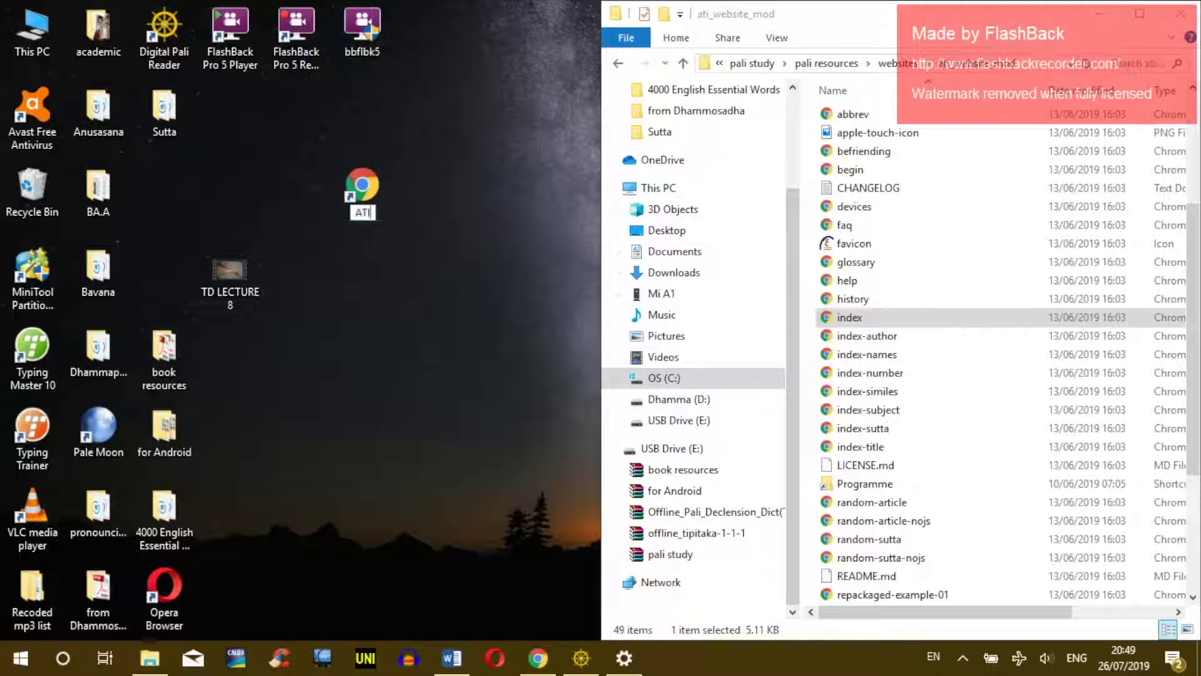
key(Return)
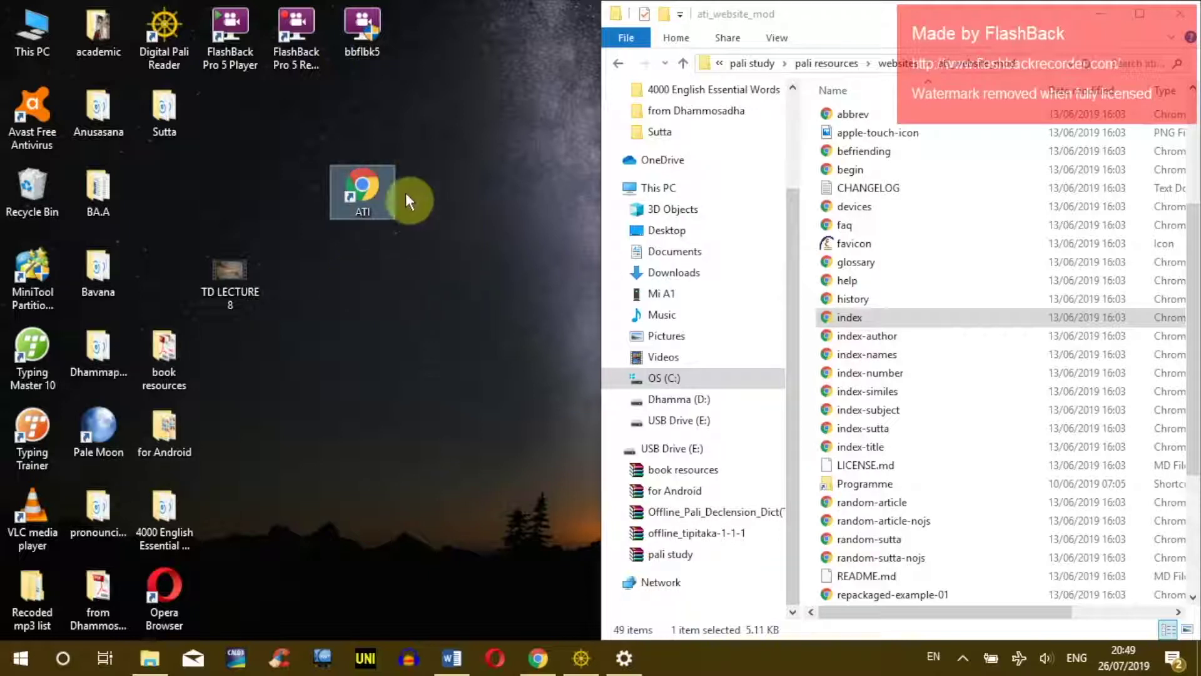
- Change the ATI shortcut's icon to ati-icon from the websites icons folder and apply the shortcut properties
right_click(361, 182)
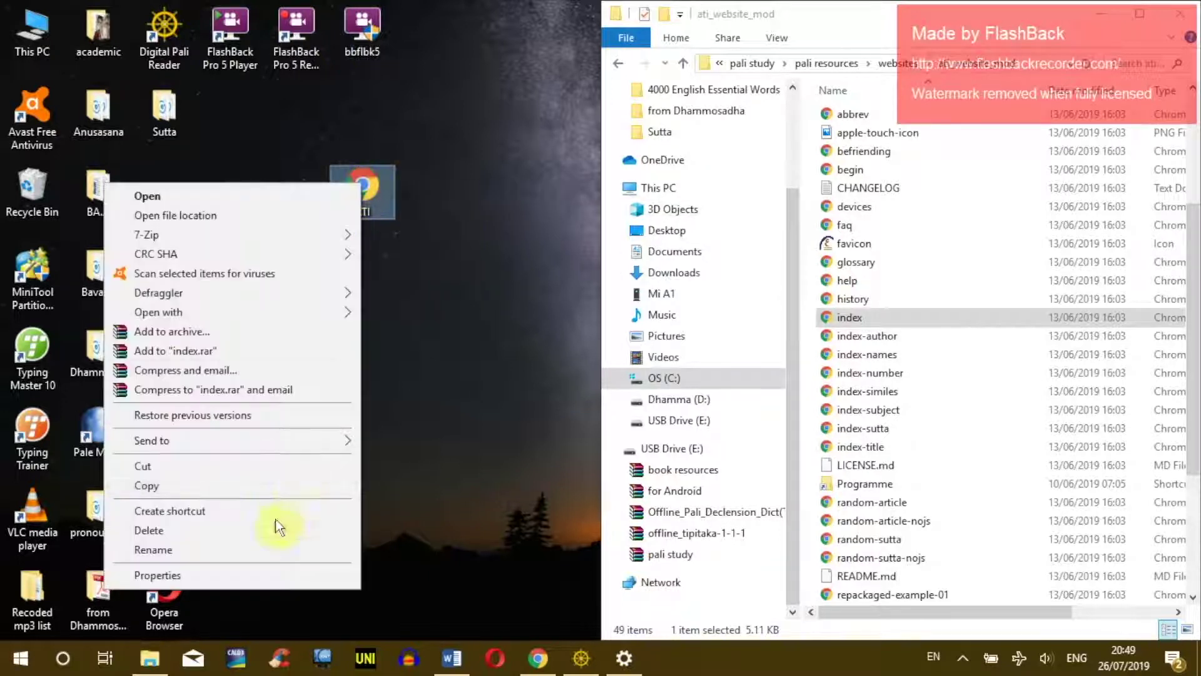
click(157, 575)
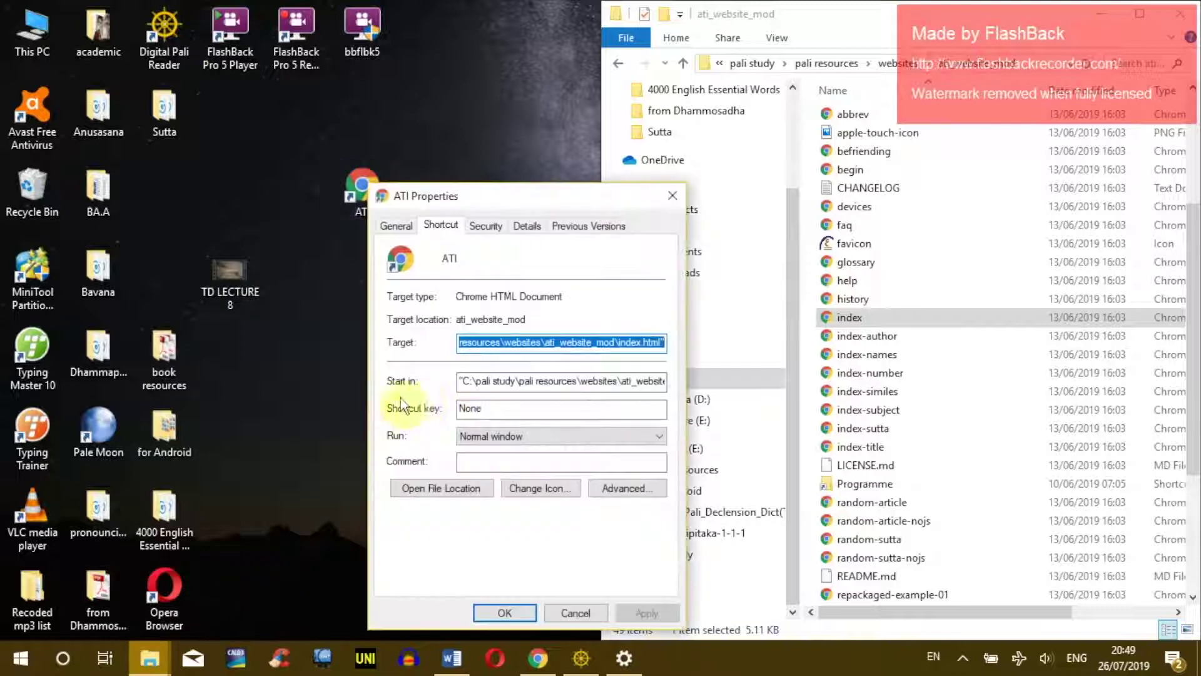
click(533, 489)
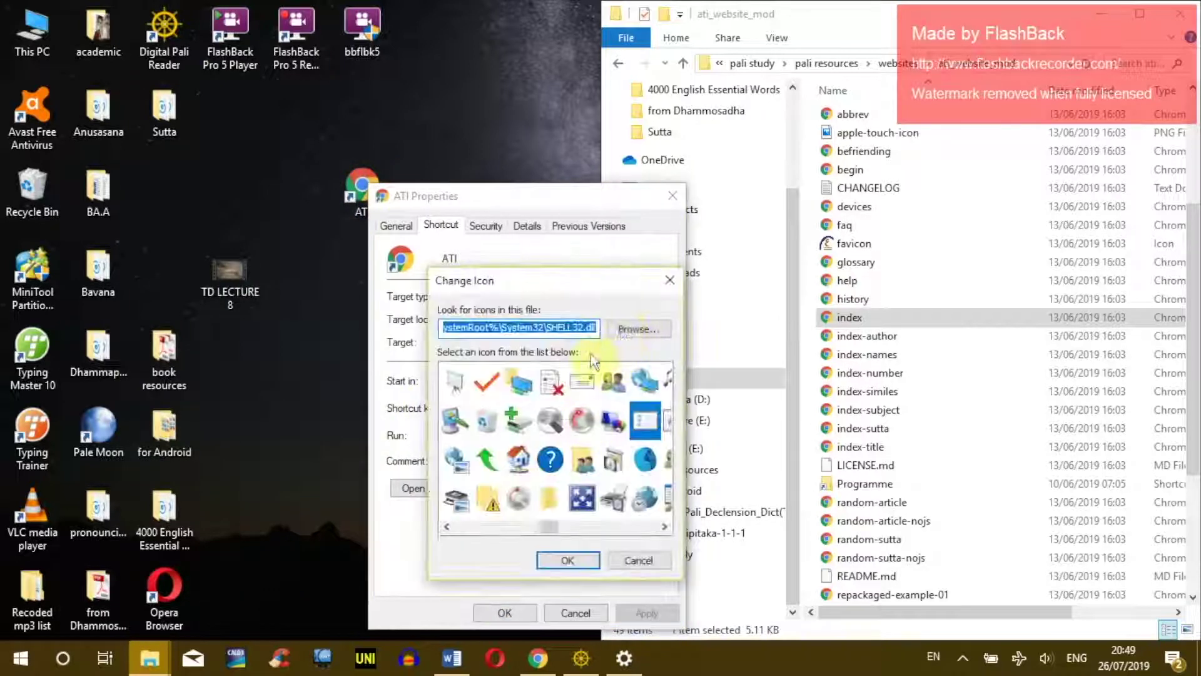
click(632, 329)
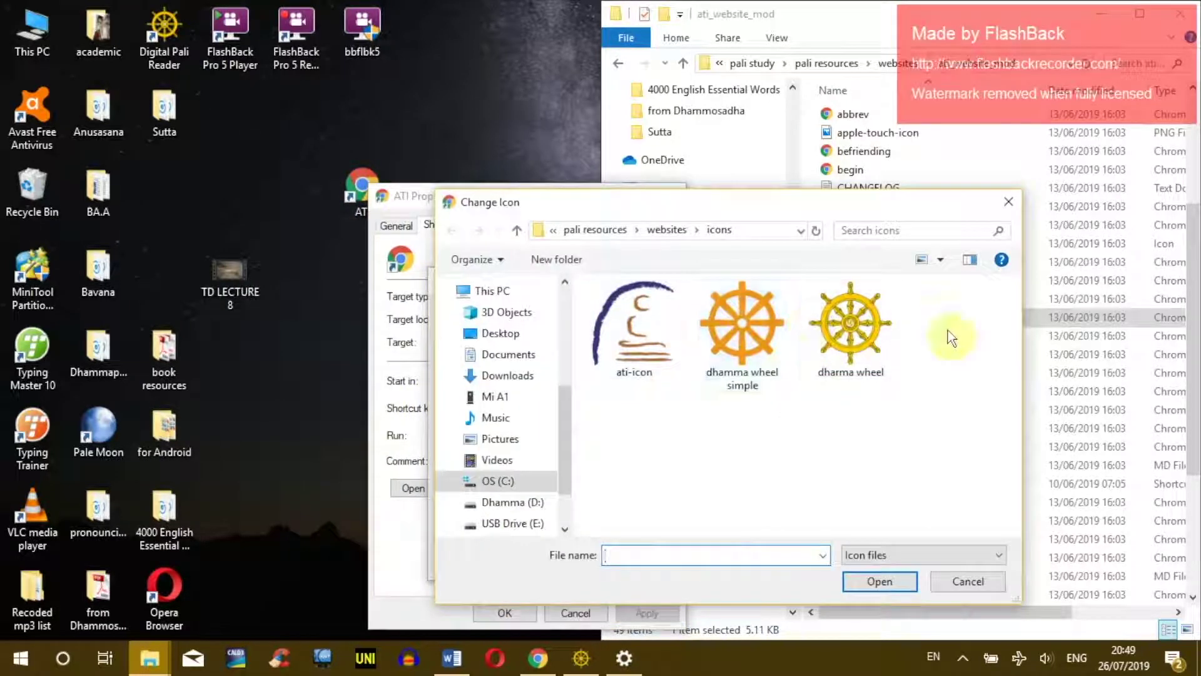
click(640, 329)
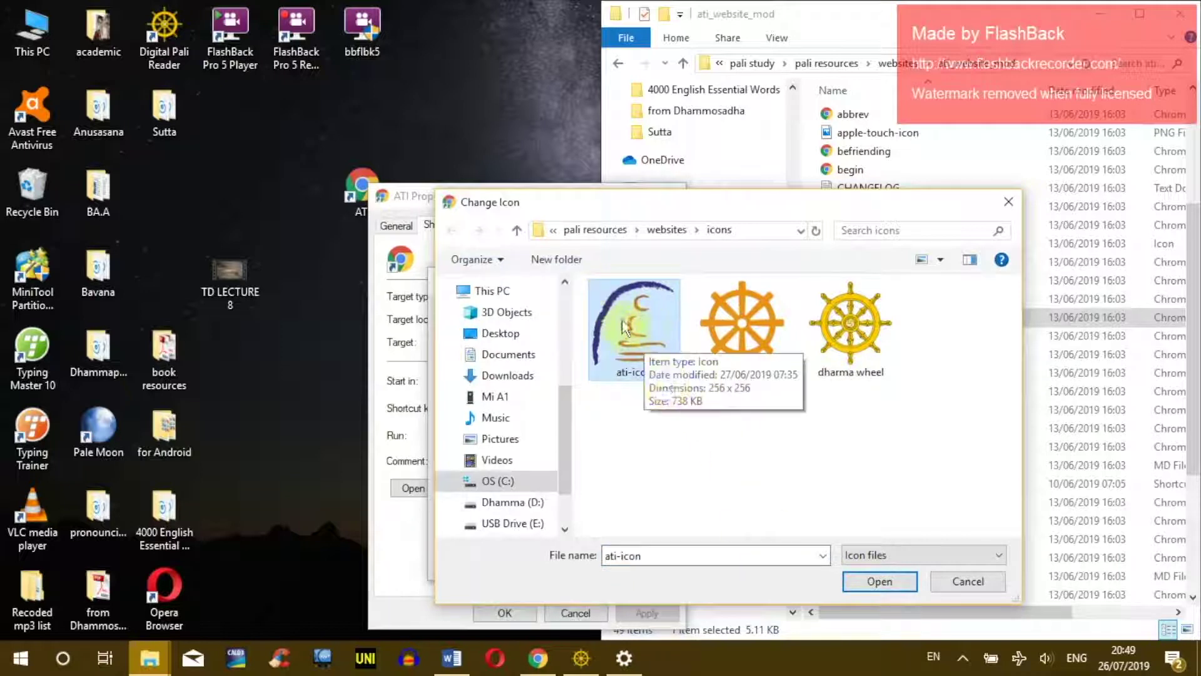
click(878, 582)
click(571, 561)
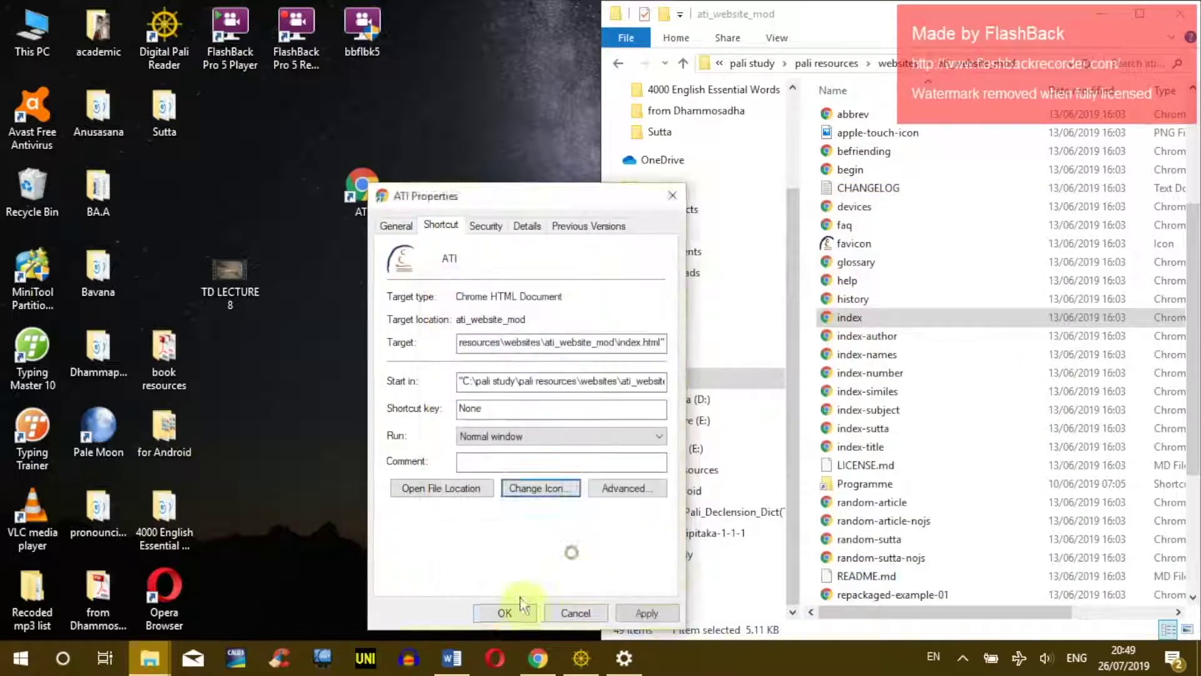
click(520, 606)
click(383, 207)
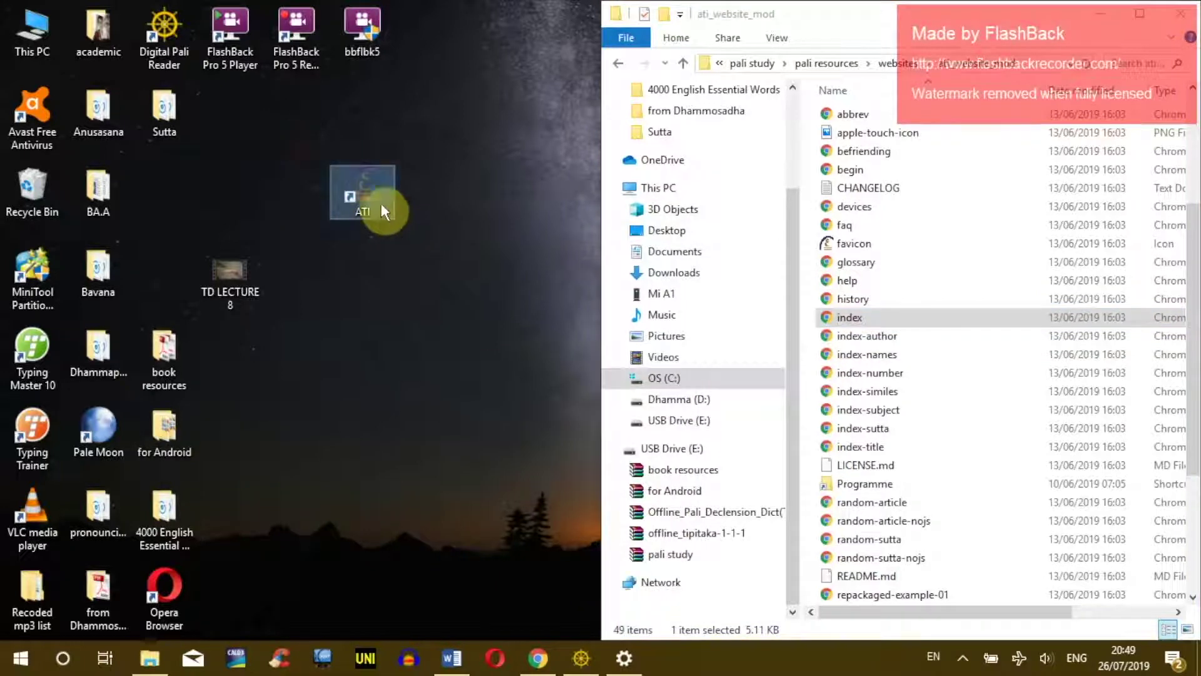
click(452, 224)
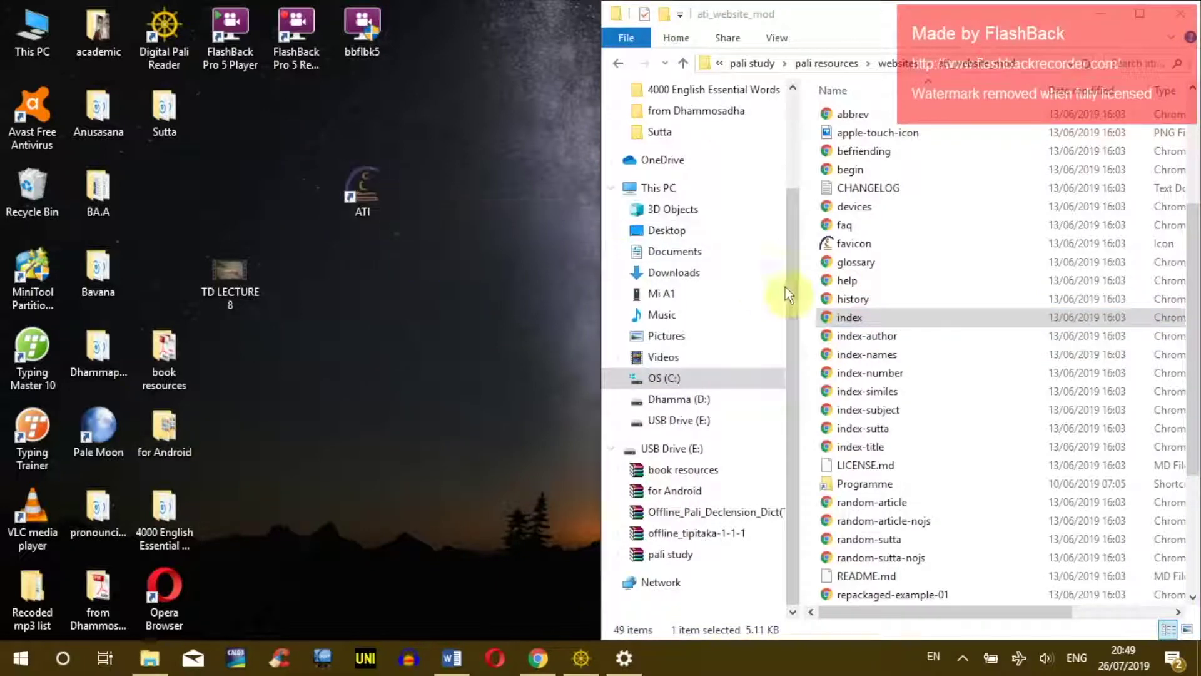
- Go back to the websites folder, open sc-offline-2016-11-30 and create a desktop shortcut to its index file
click(838, 320)
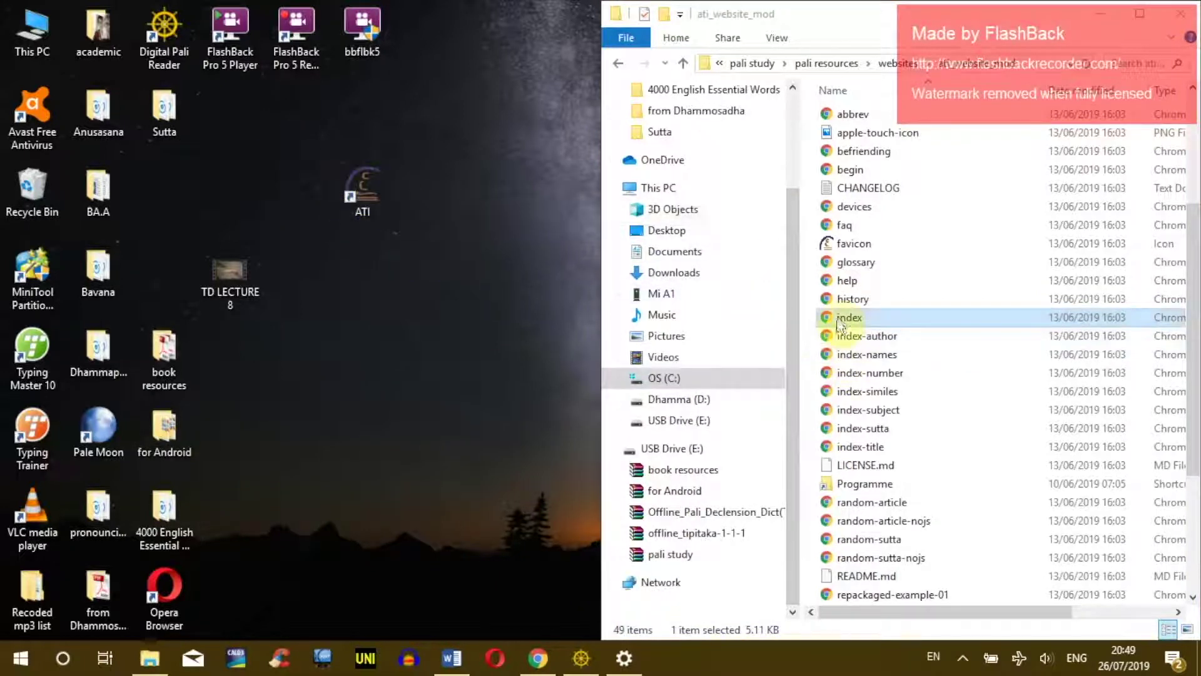
click(611, 63)
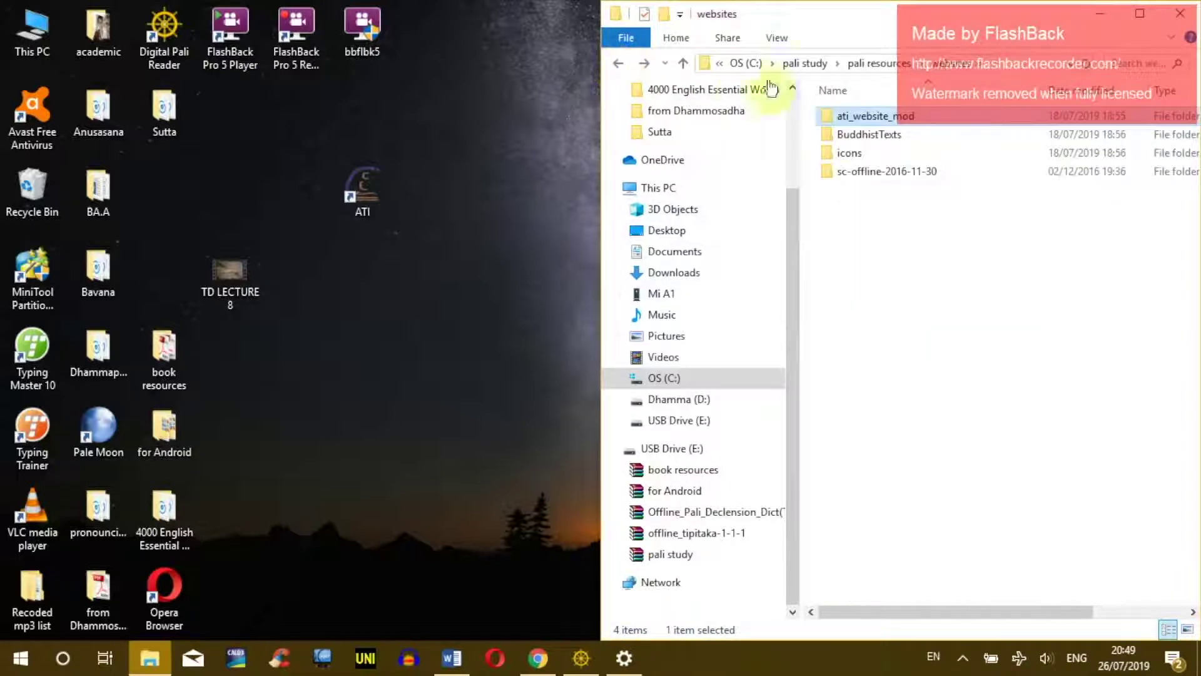
double_click(832, 173)
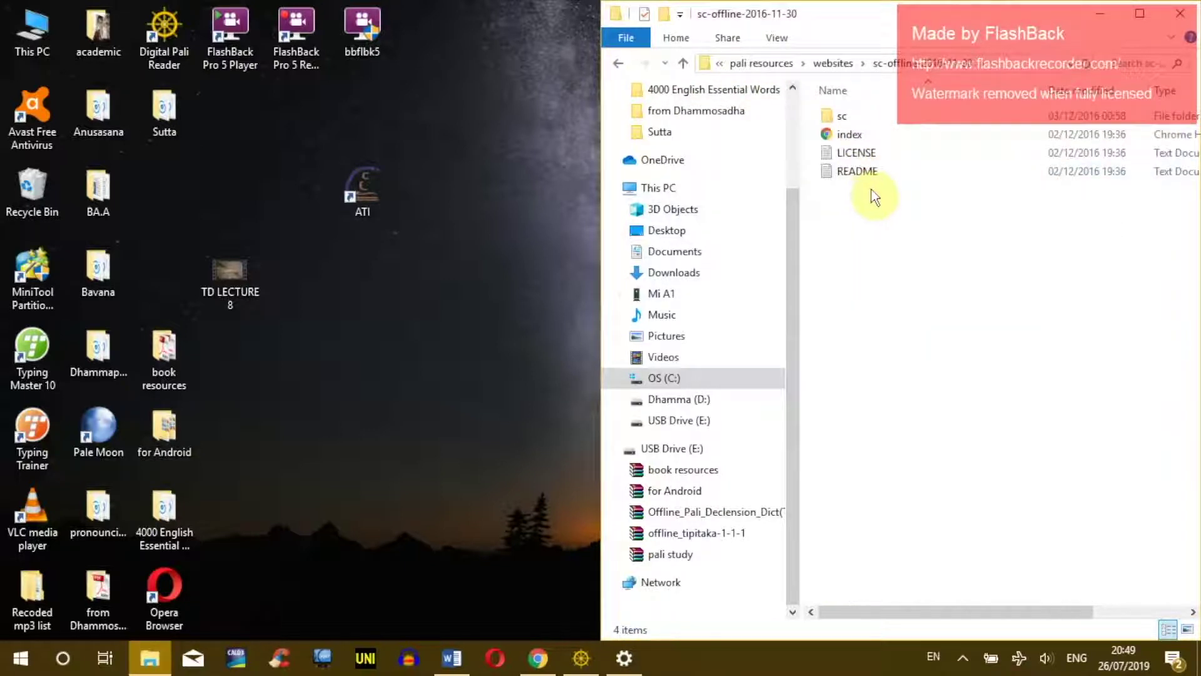
click(845, 134)
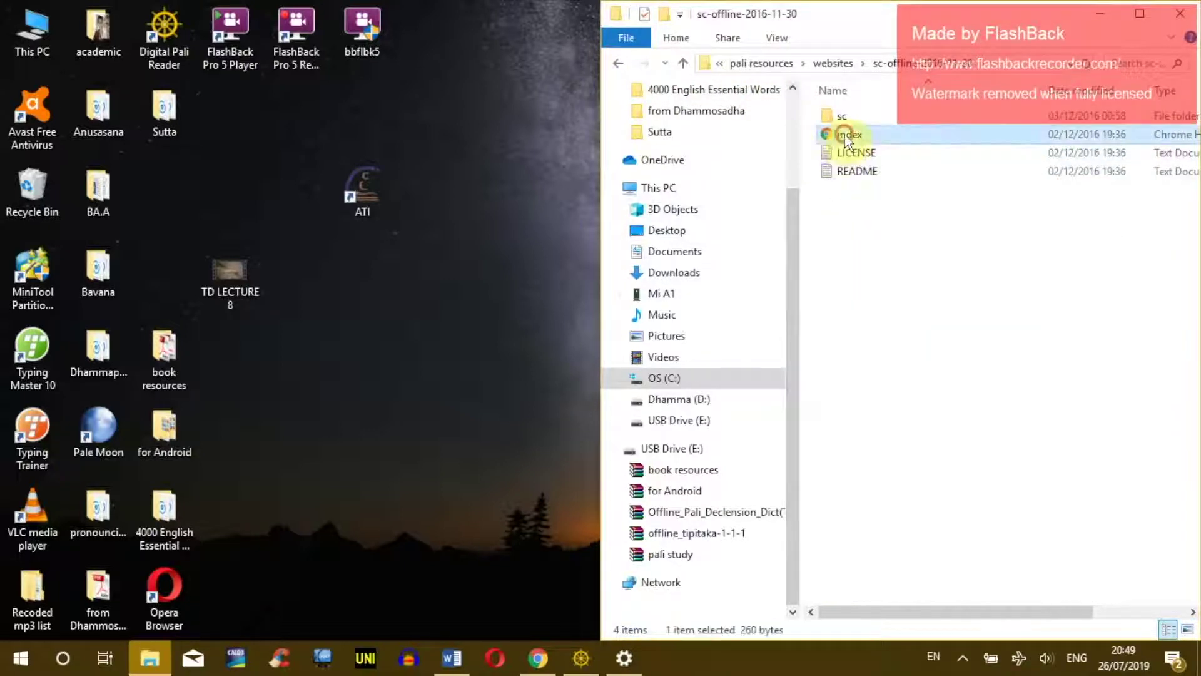
right_click(845, 134)
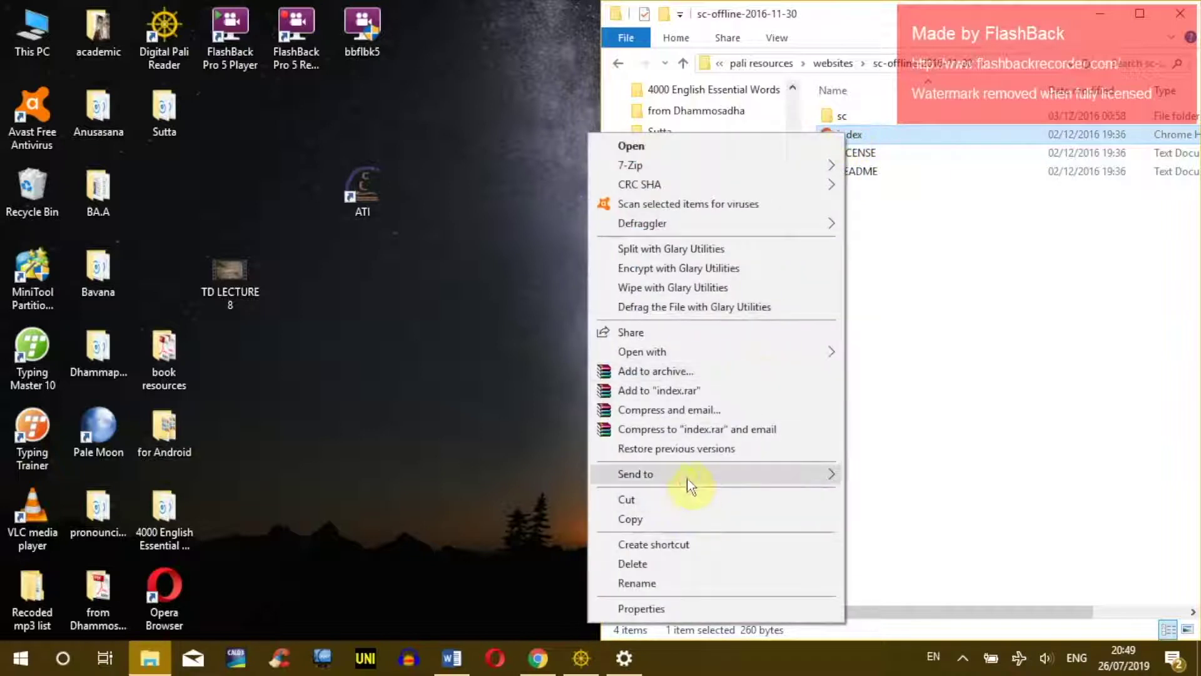
mouse_move(688, 479)
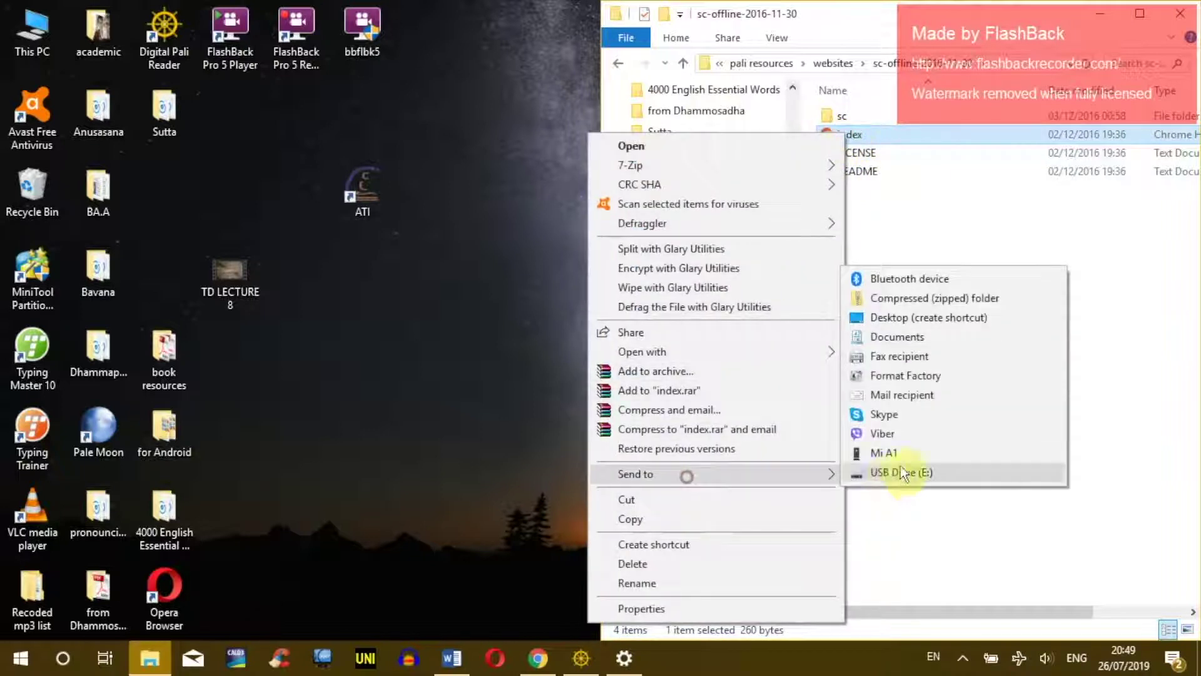
click(933, 317)
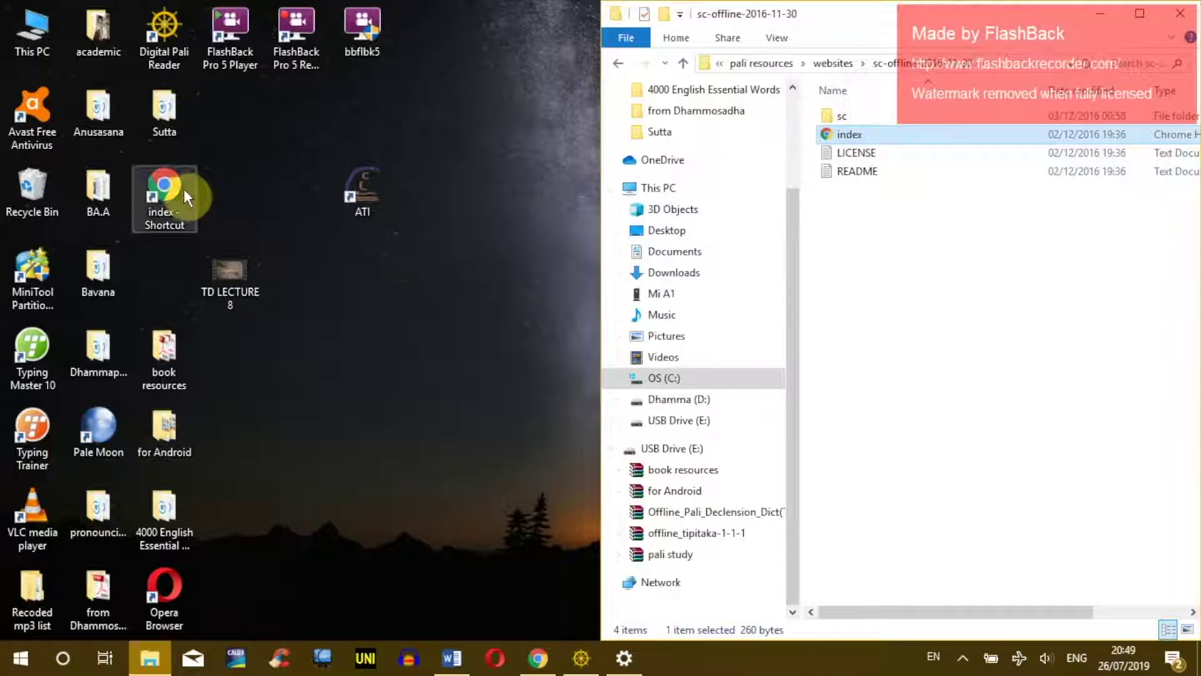
- Move the new index shortcut below the ATI shortcut on the desktop and rename it SuttaCentral html
drag(185, 191, 441, 287)
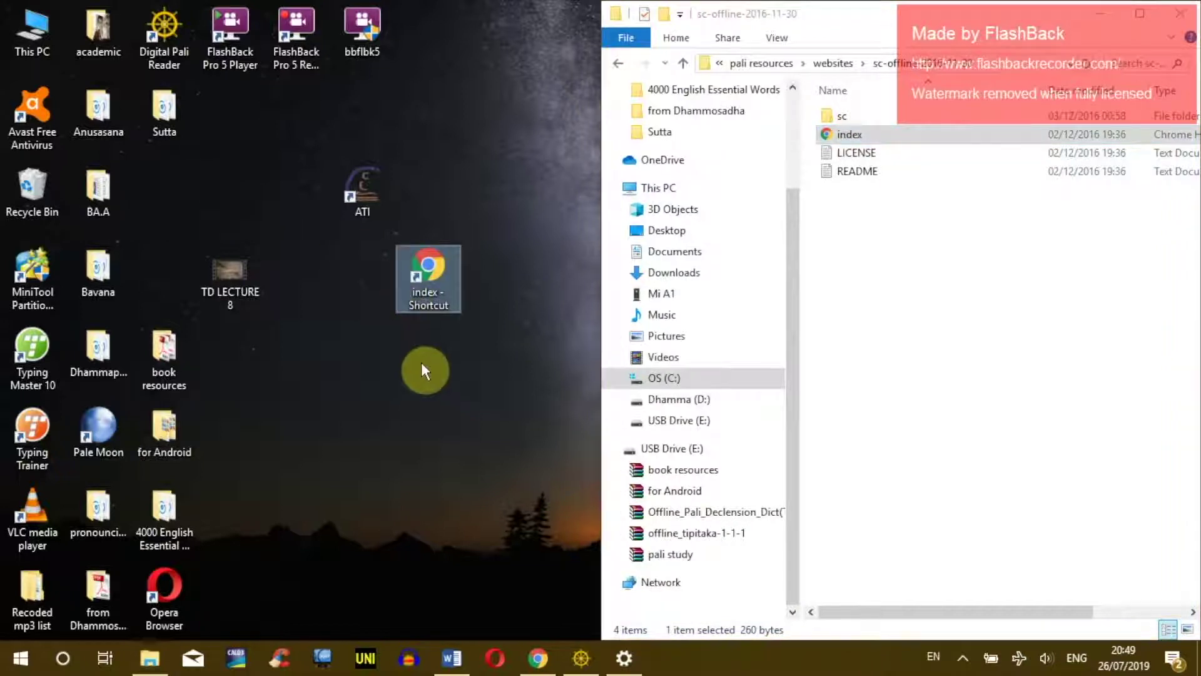
key(F2)
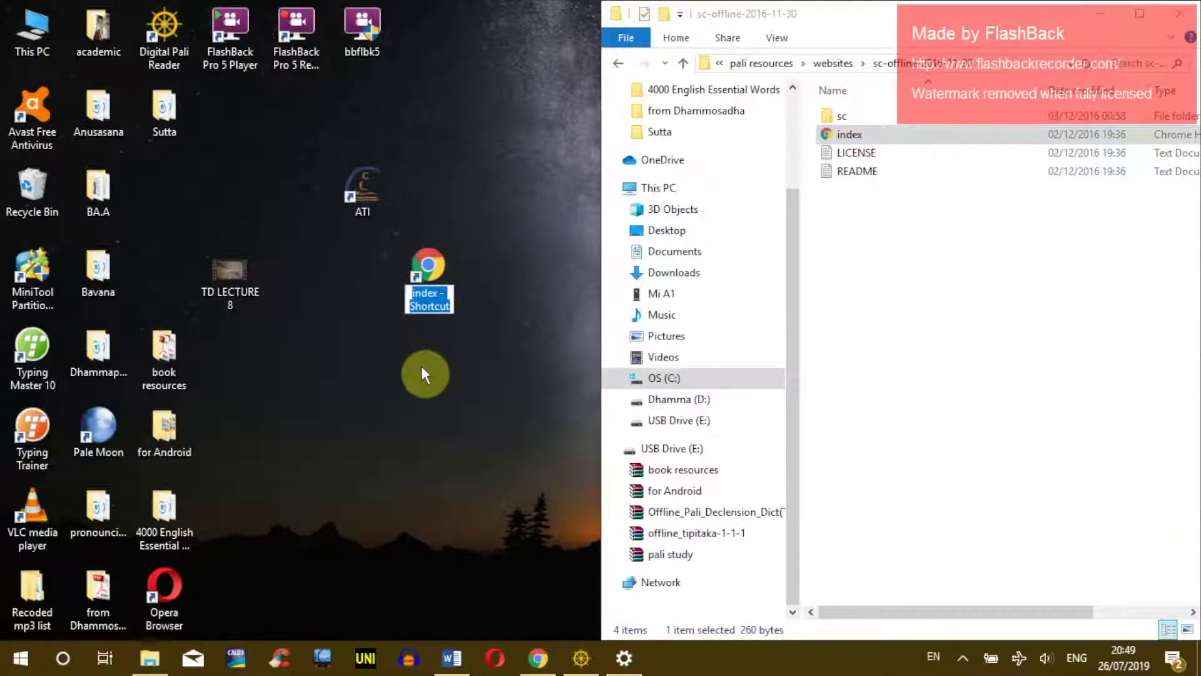
key(XF86MonBrightnessDown)
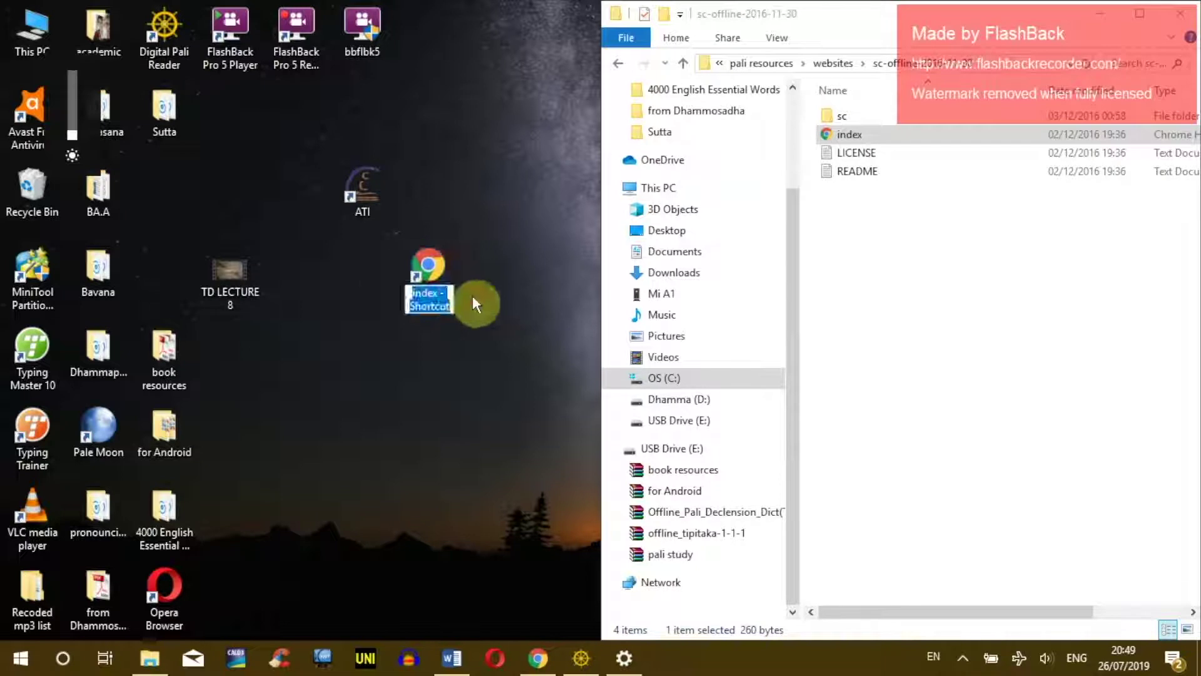
key(Return)
key(F2)
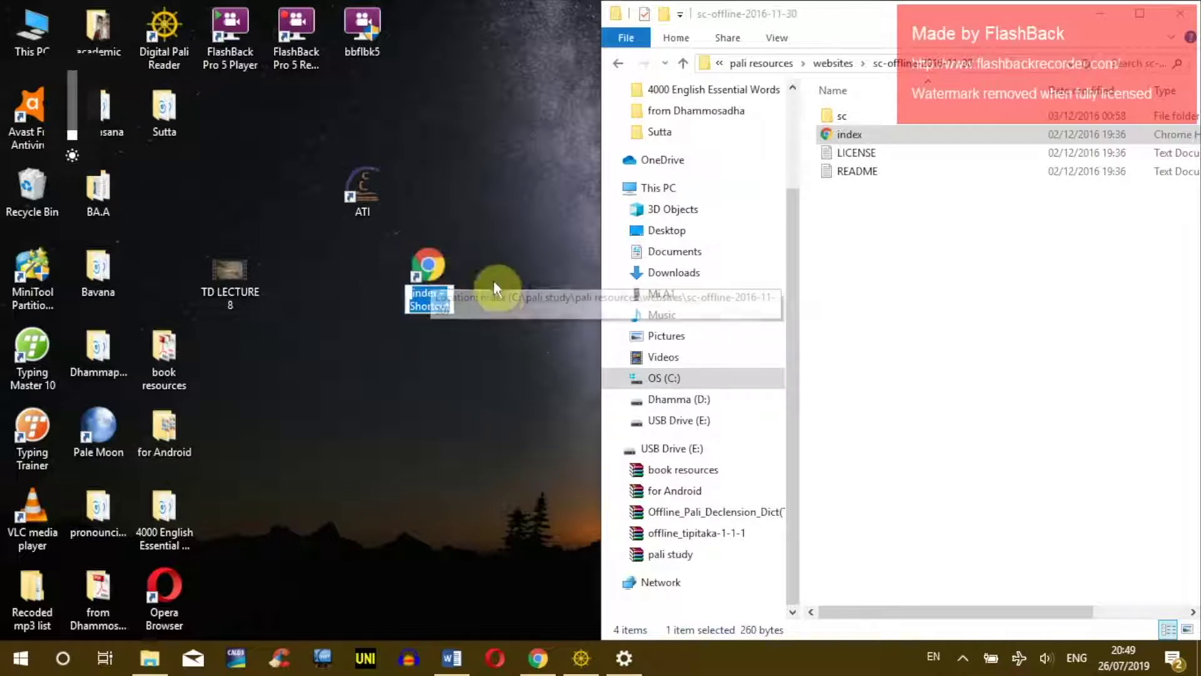
text(S)
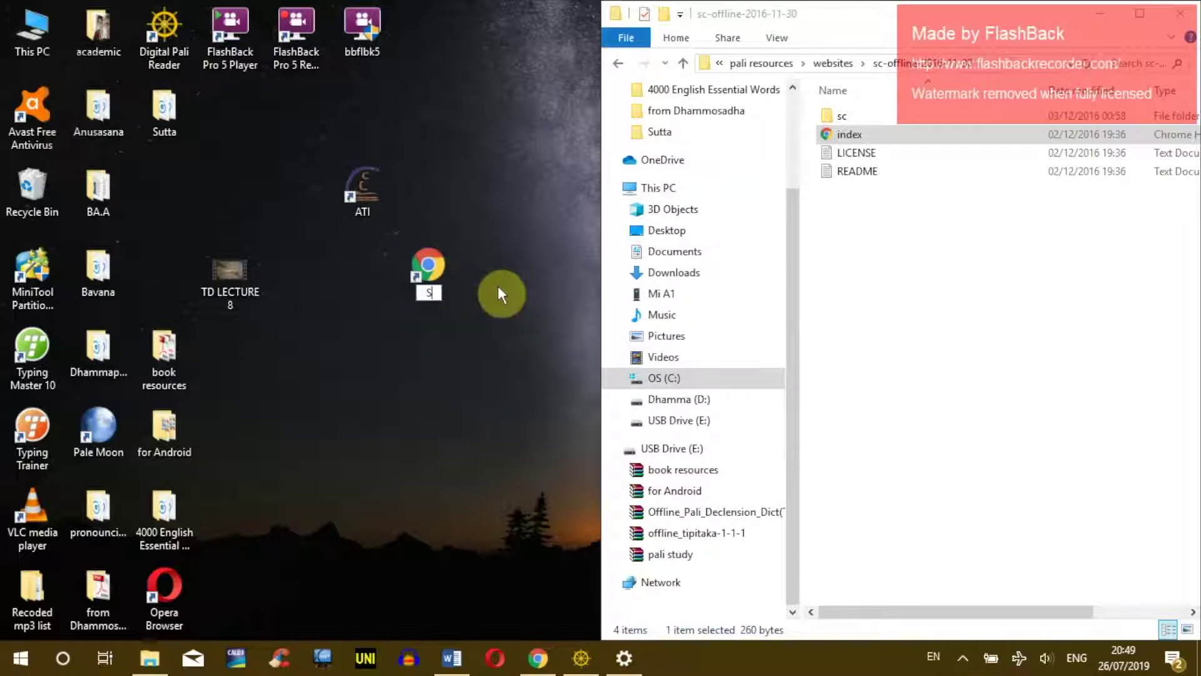
text(uttaCentra)
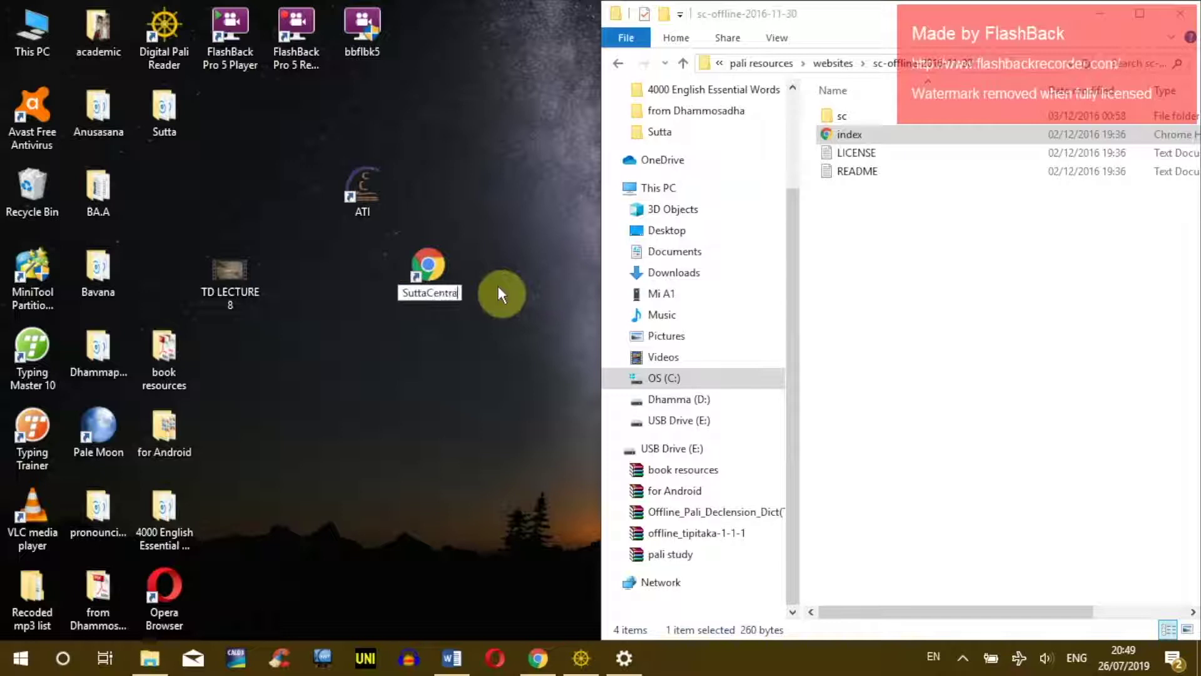
text(l html)
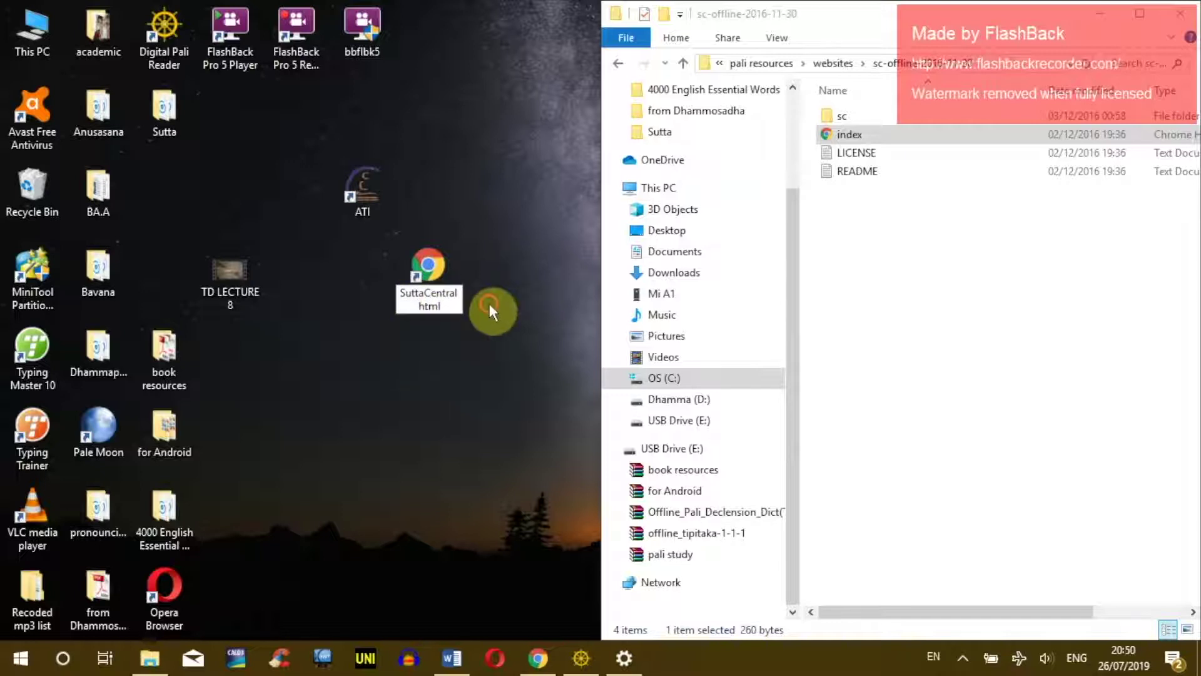
key(Return)
click(438, 301)
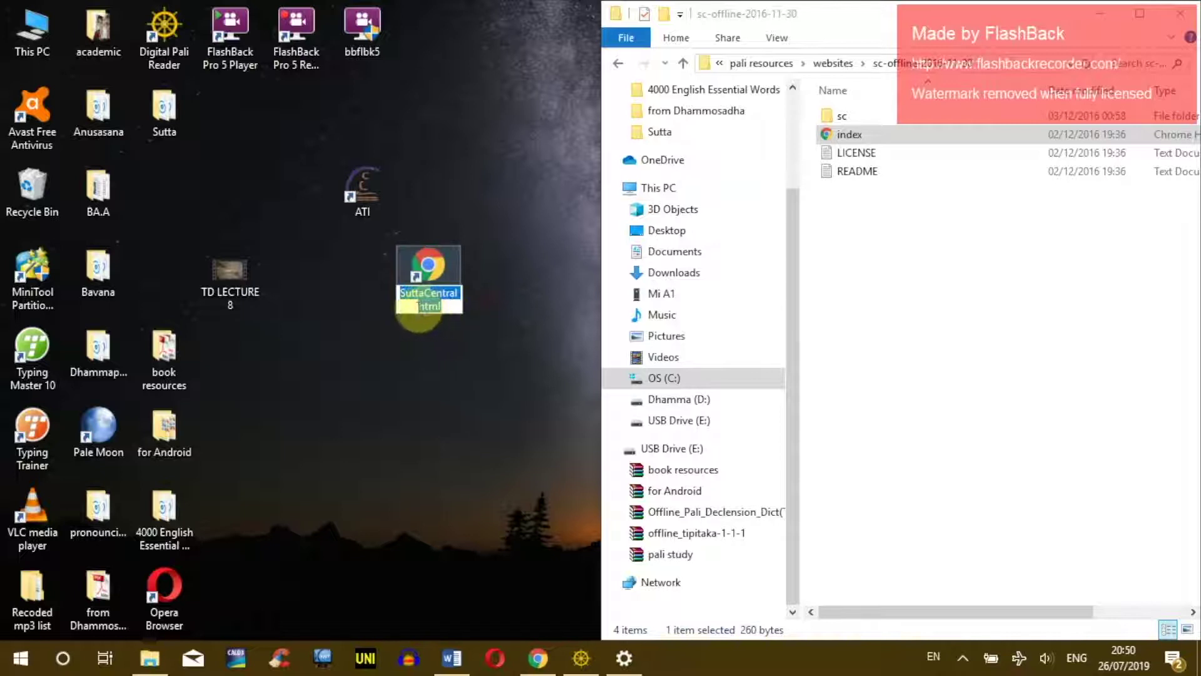
double_click(426, 307)
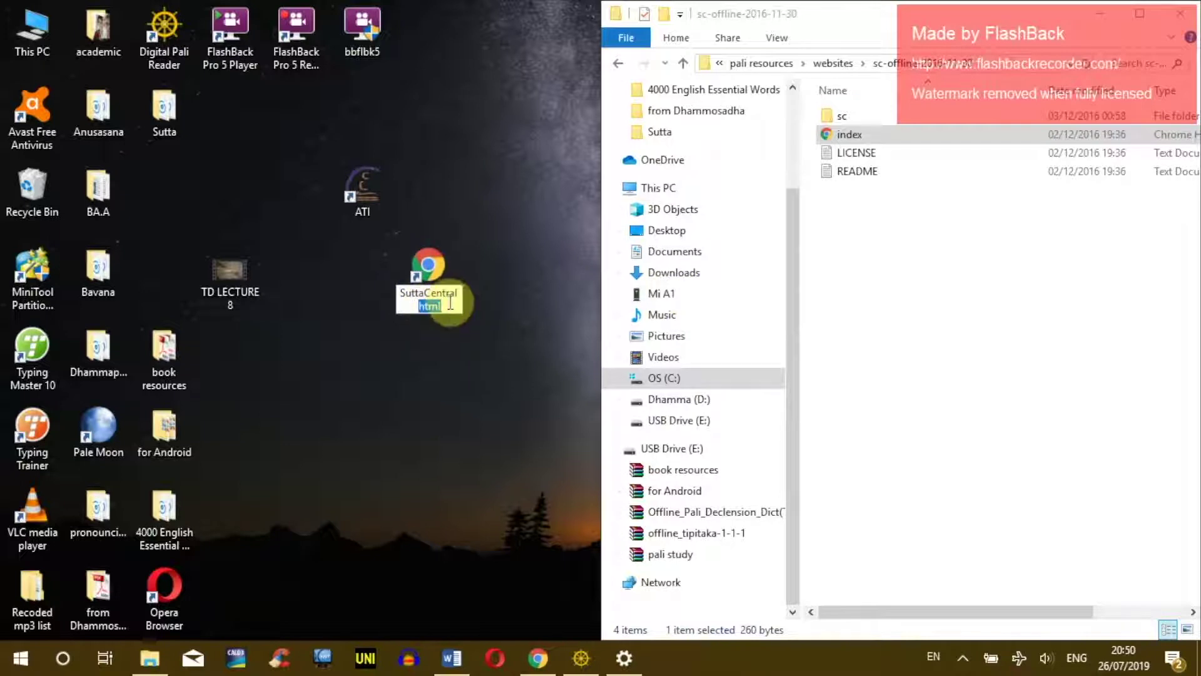
key(Return)
click(481, 337)
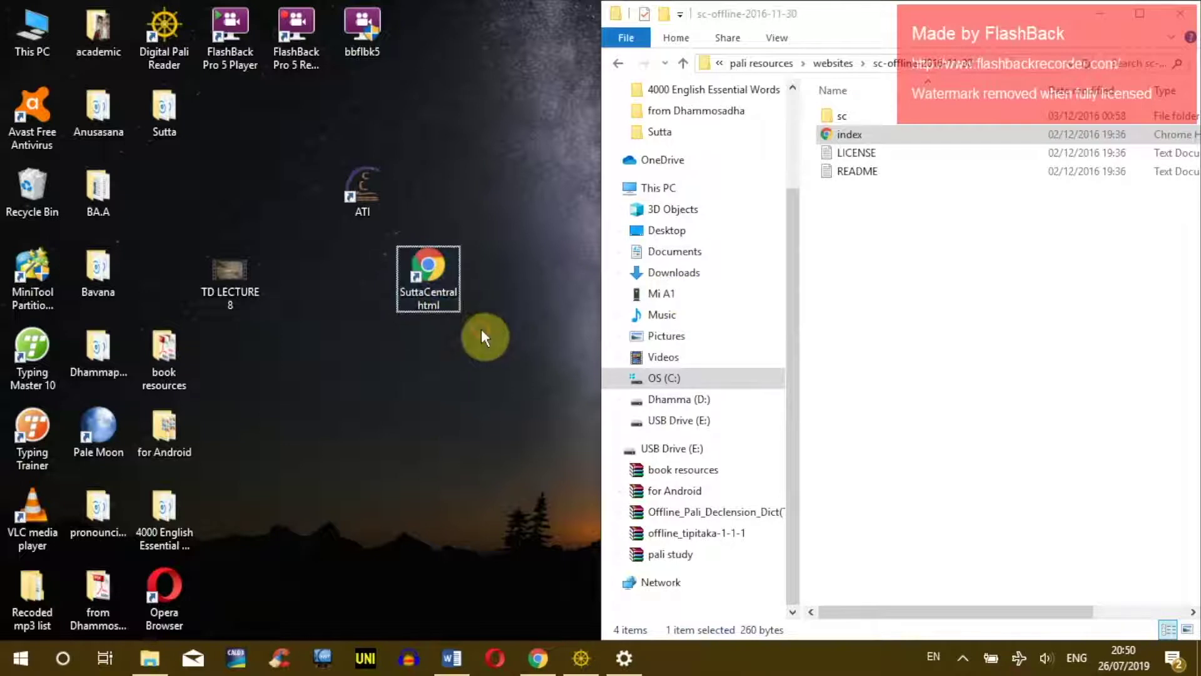
- Rename the SuttaCentral html desktop shortcut as SuttaCentral legacy
click(429, 292)
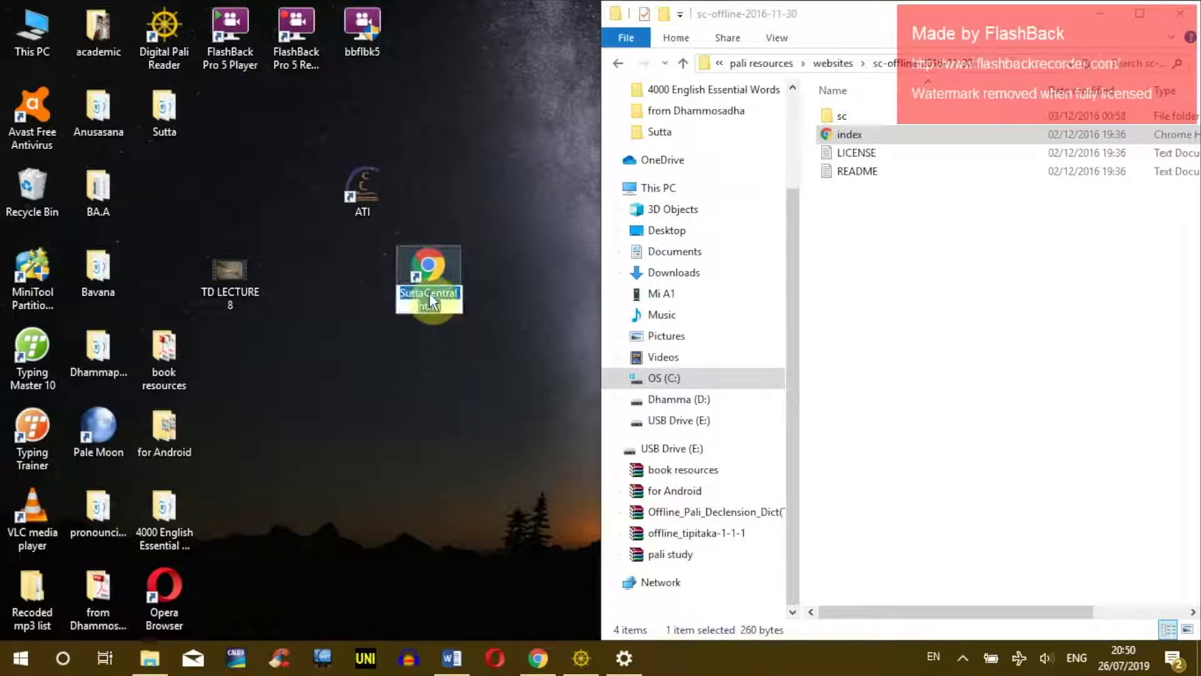
key(F2)
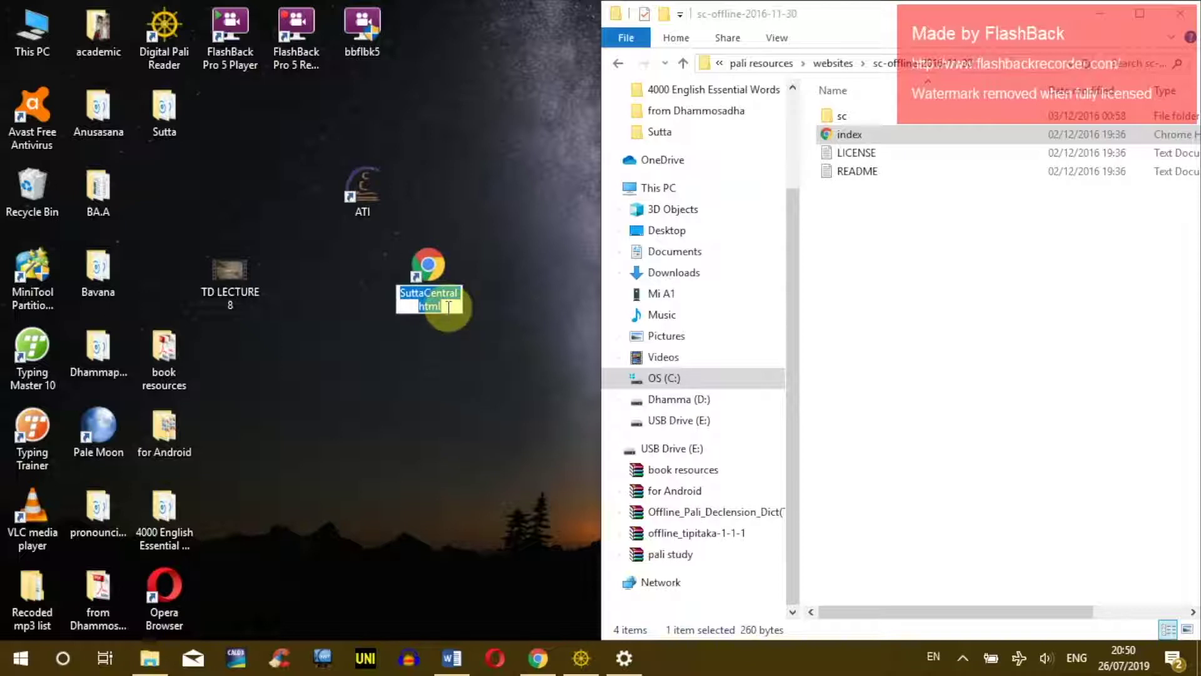
drag(448, 306, 417, 308)
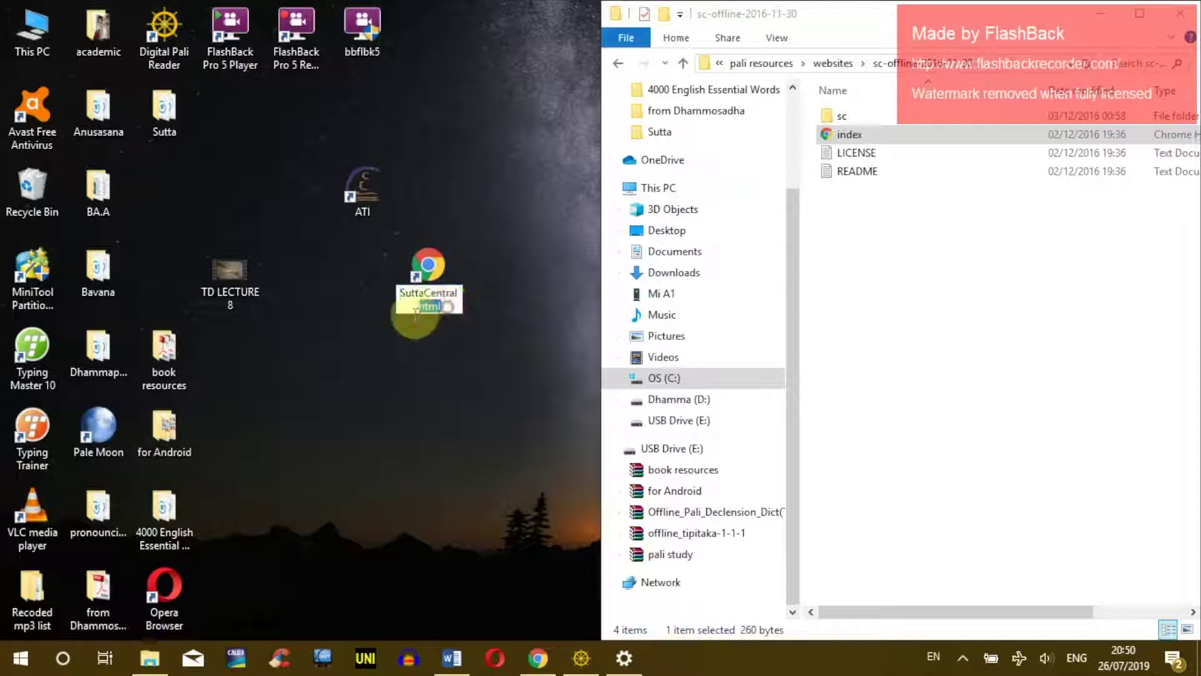
text(legacy)
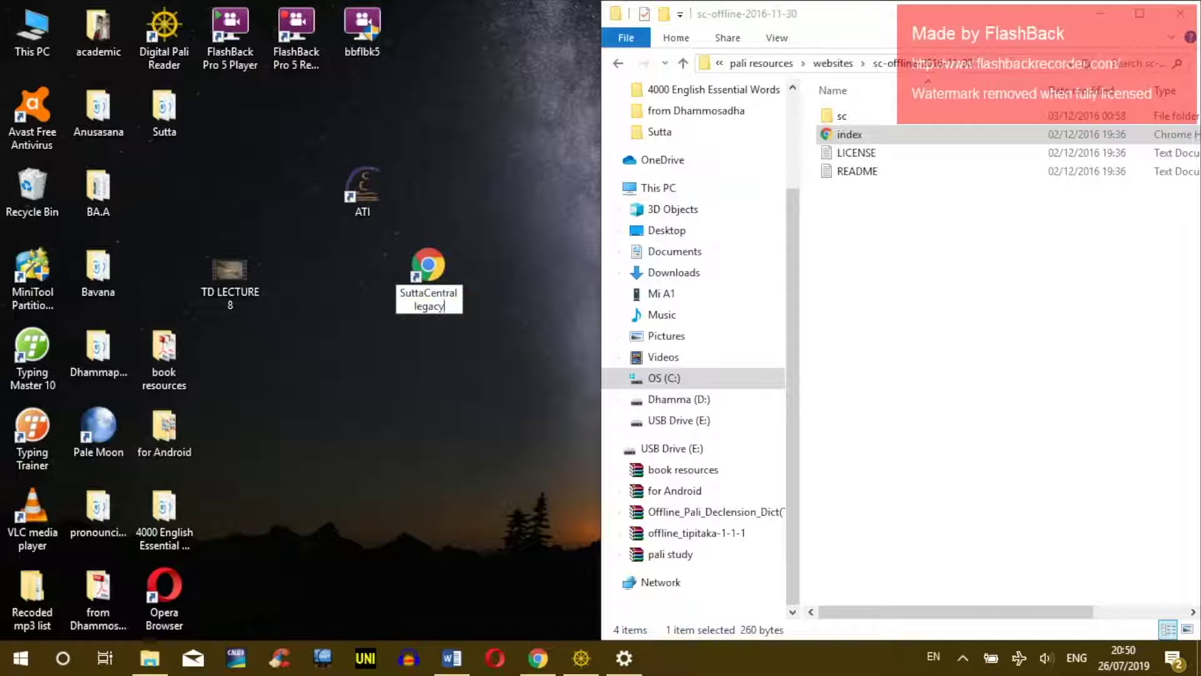
key(Return)
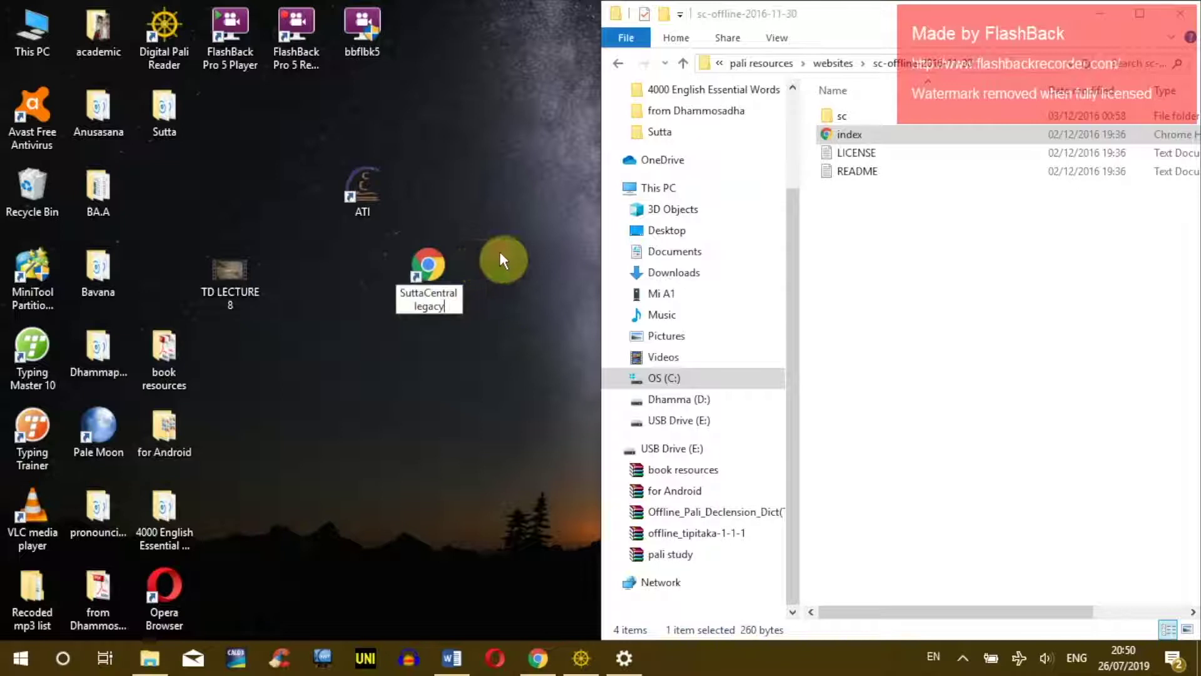
- Change the SuttaCentral legacy shortcut's icon to dhamma wheel simple from the websites icons folder and apply the shortcut properties
right_click(432, 264)
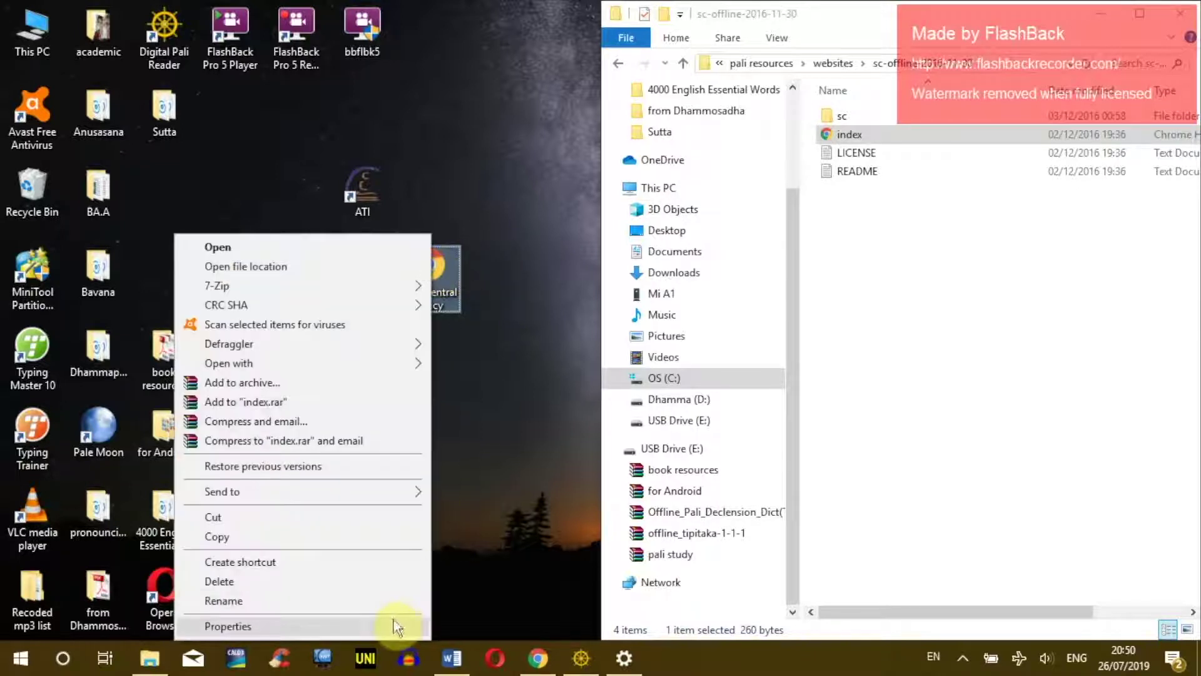
click(397, 623)
click(616, 490)
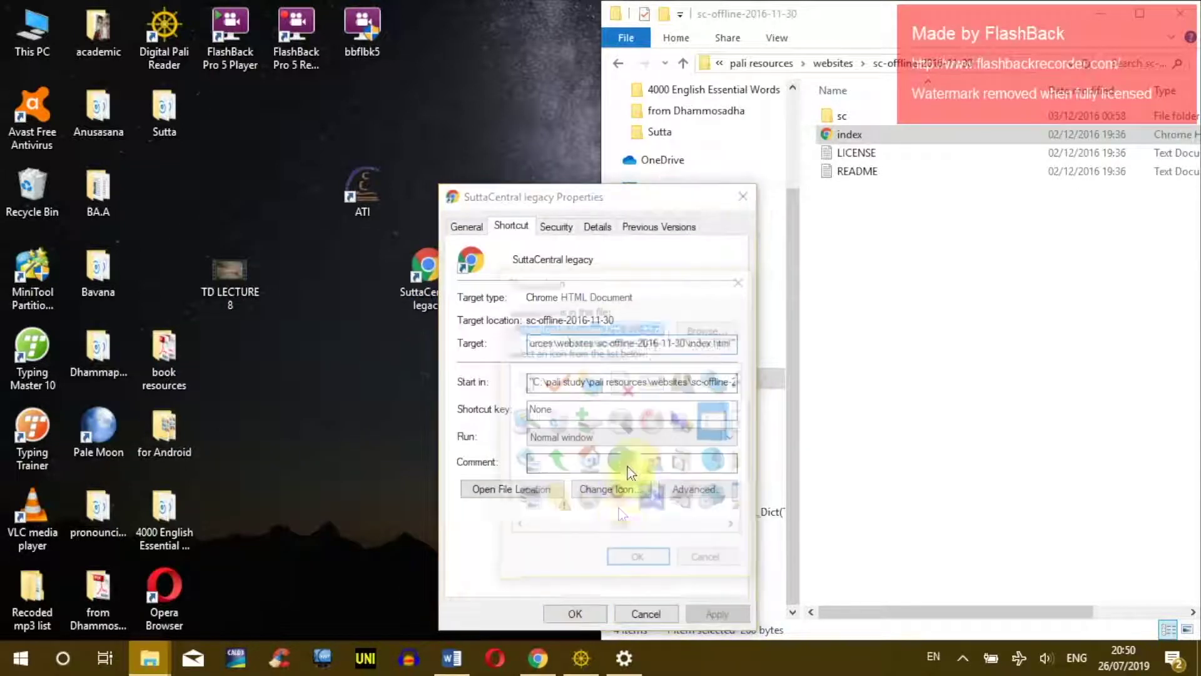
click(696, 331)
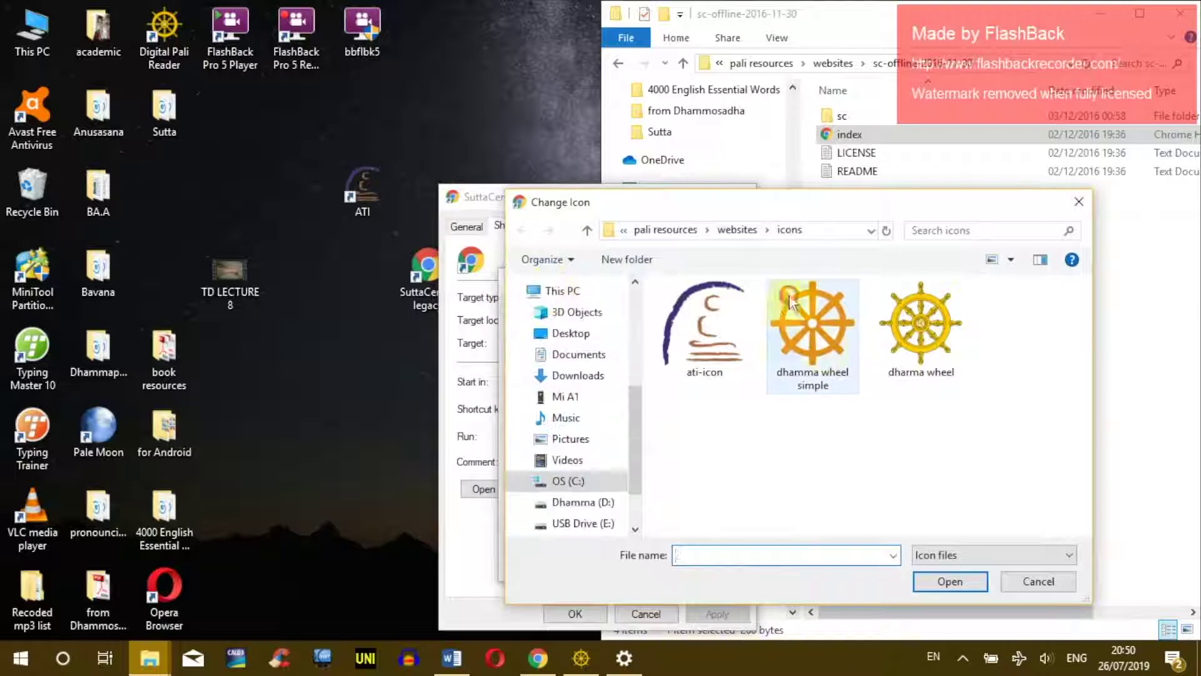
click(791, 316)
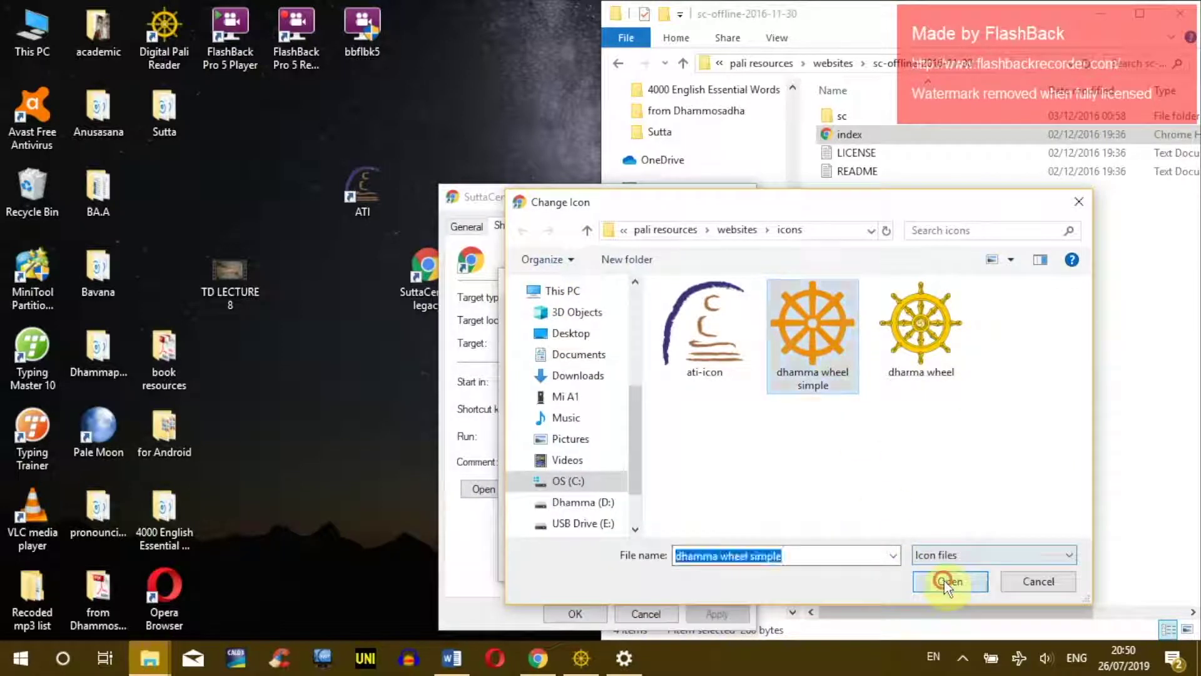
click(948, 581)
click(641, 557)
click(716, 613)
click(575, 613)
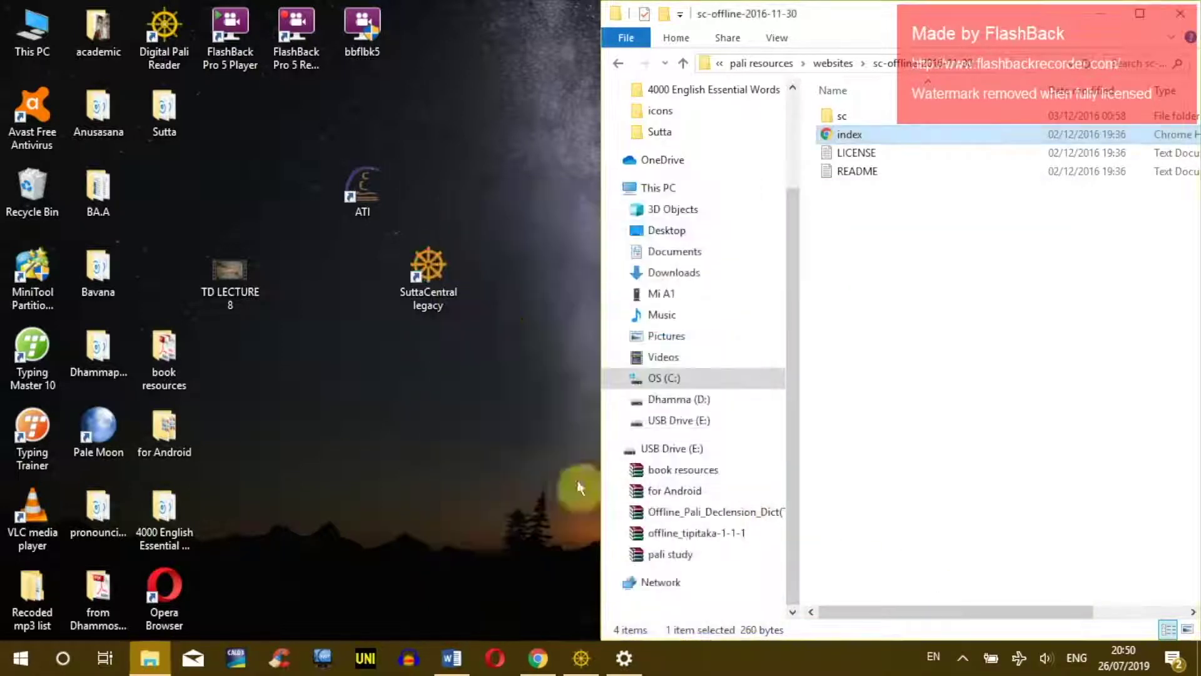
- Move the SuttaCentral legacy shortcut directly beside the ATI shortcut on the desktop
drag(436, 282, 439, 258)
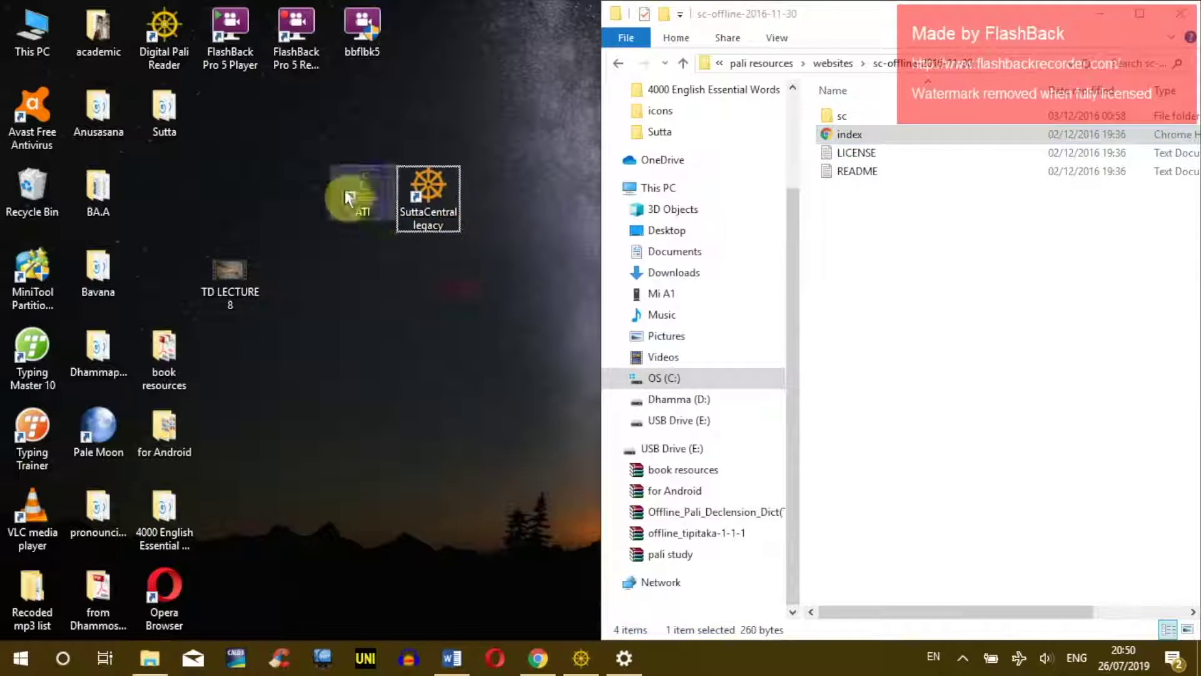
drag(283, 142, 516, 284)
click(516, 284)
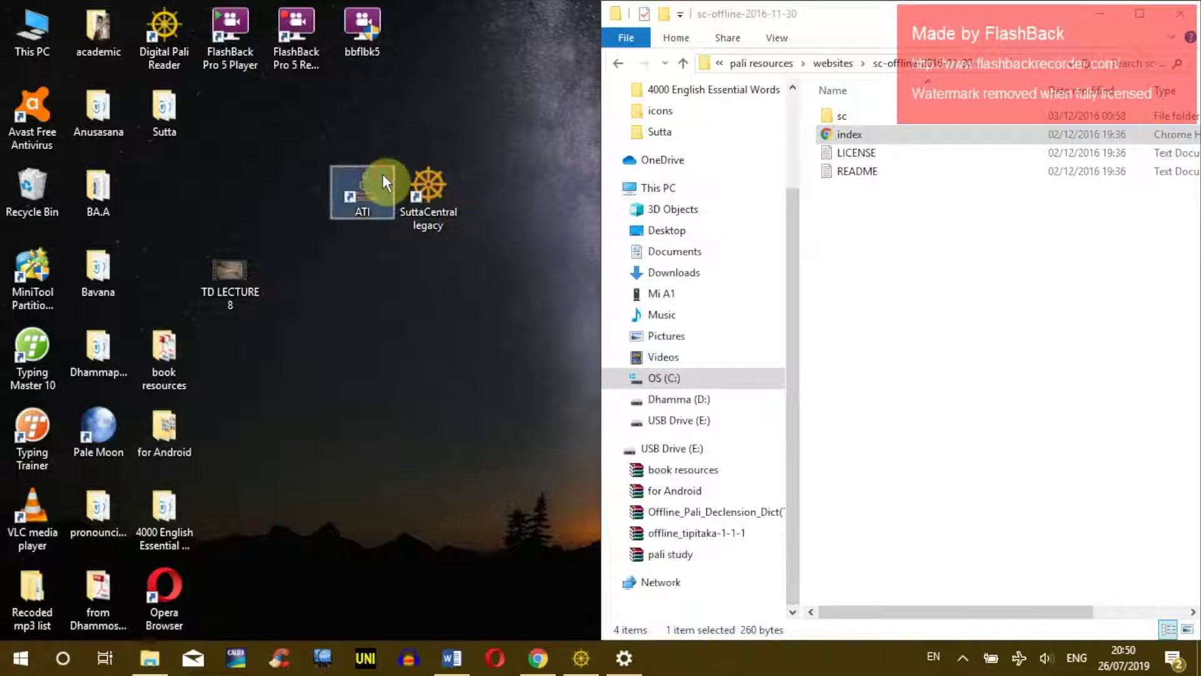
click(429, 188)
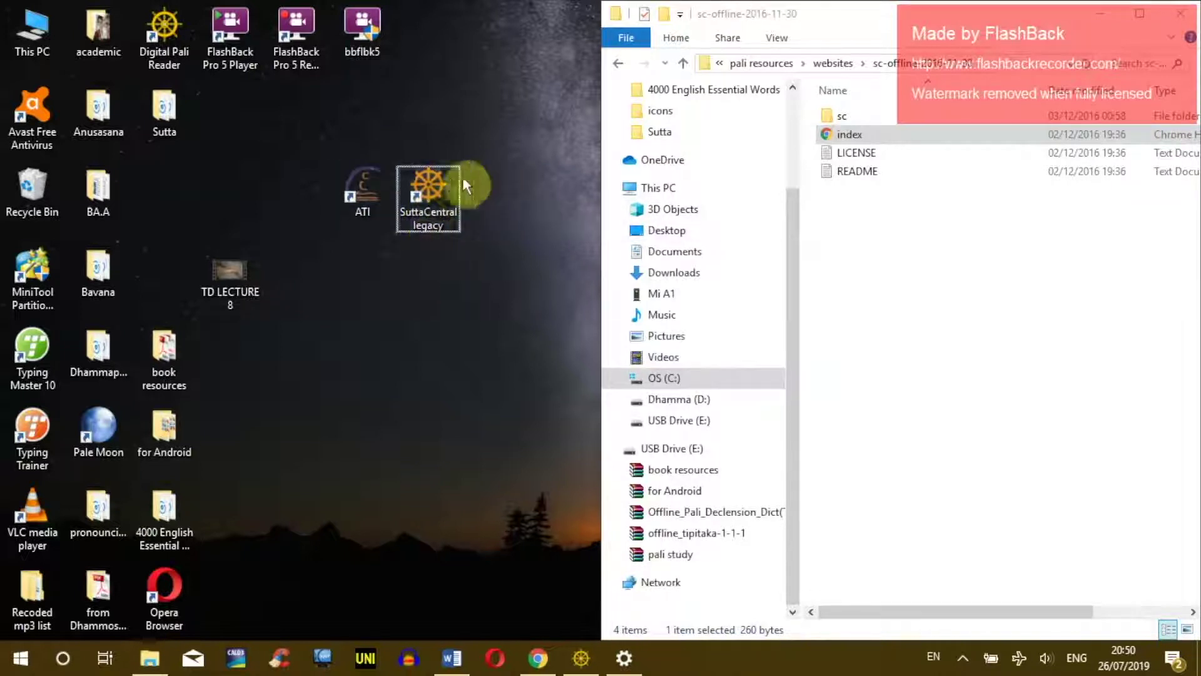
click(347, 191)
click(482, 184)
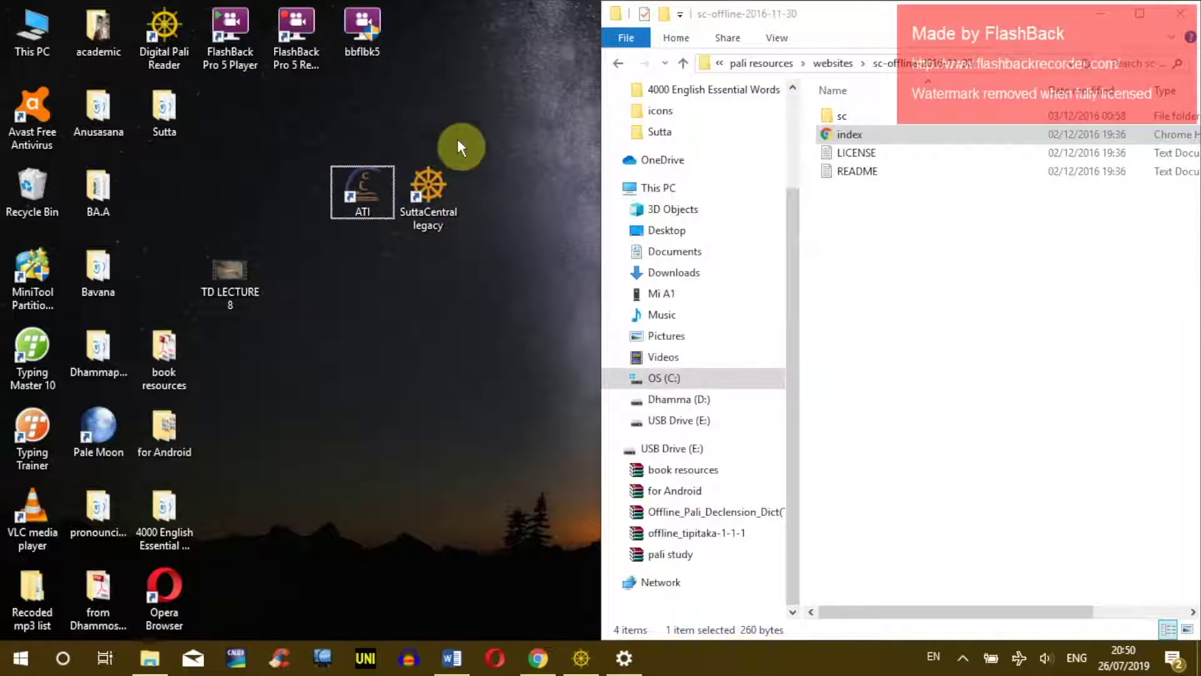
- Go back to the websites folder, look through its icons folder and return to the pali resources folder
click(895, 245)
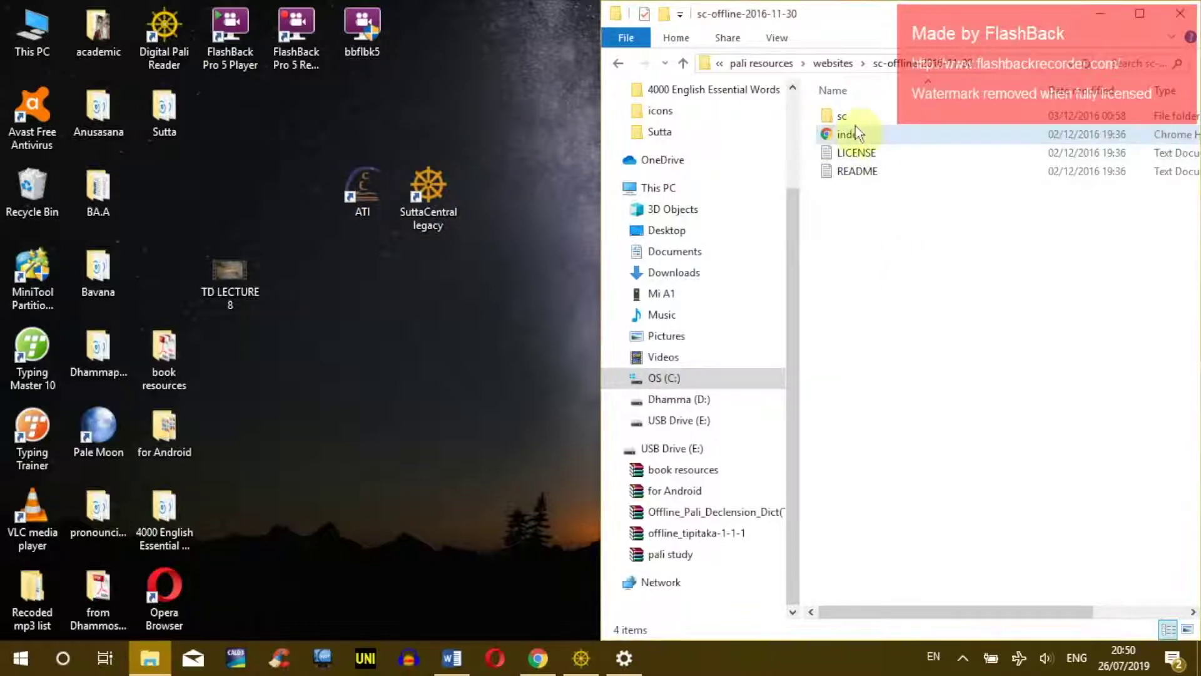
click(618, 63)
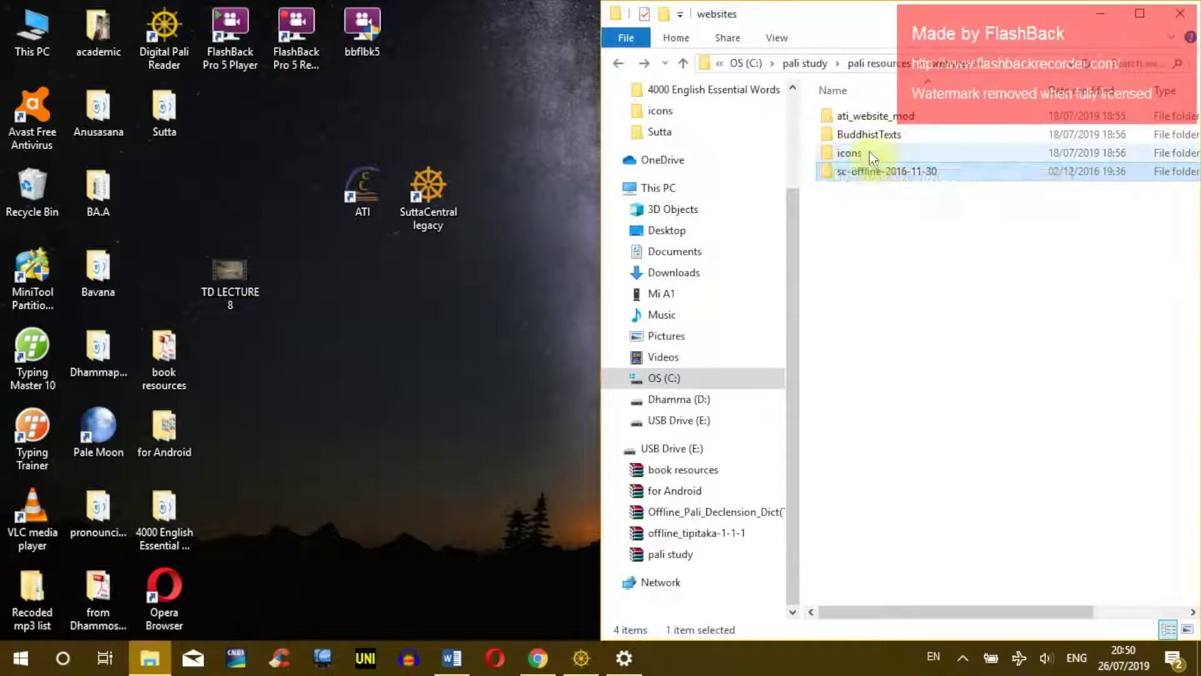
click(869, 153)
double_click(869, 152)
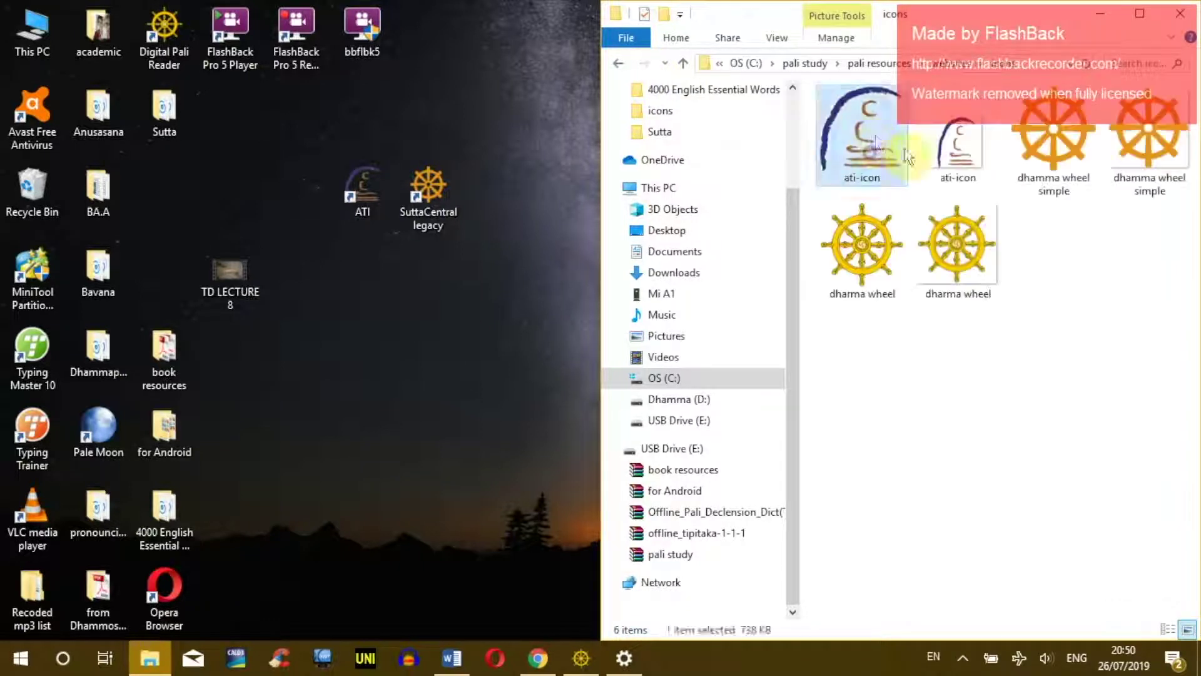
click(618, 63)
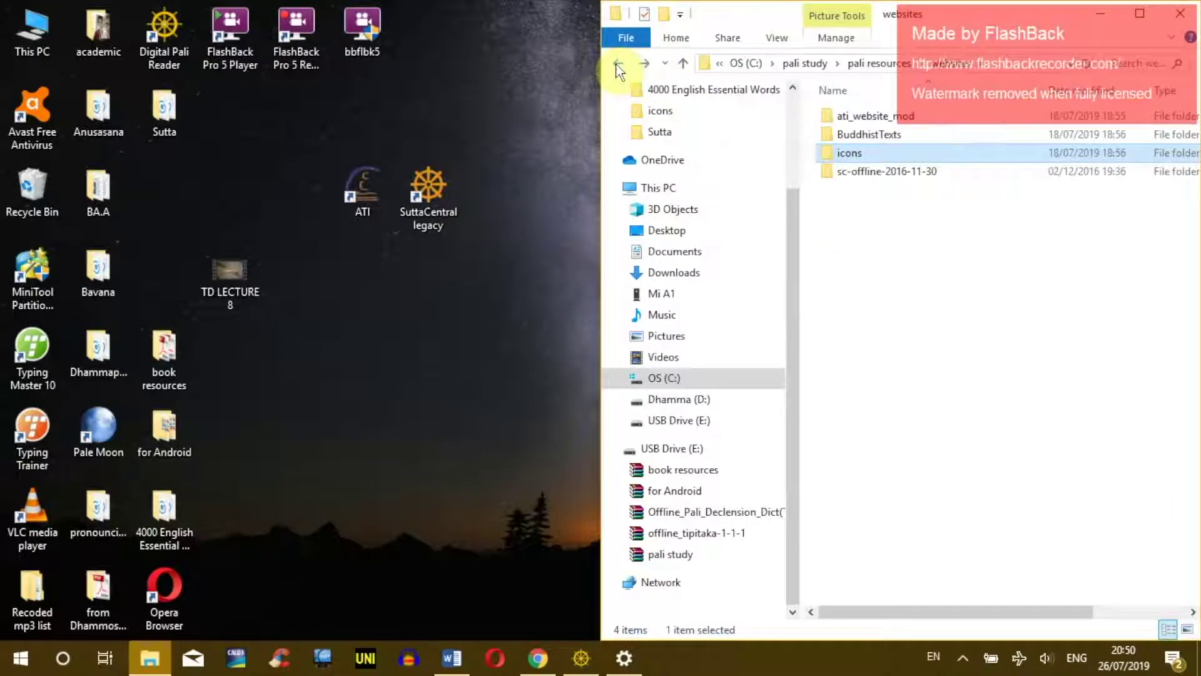
click(618, 64)
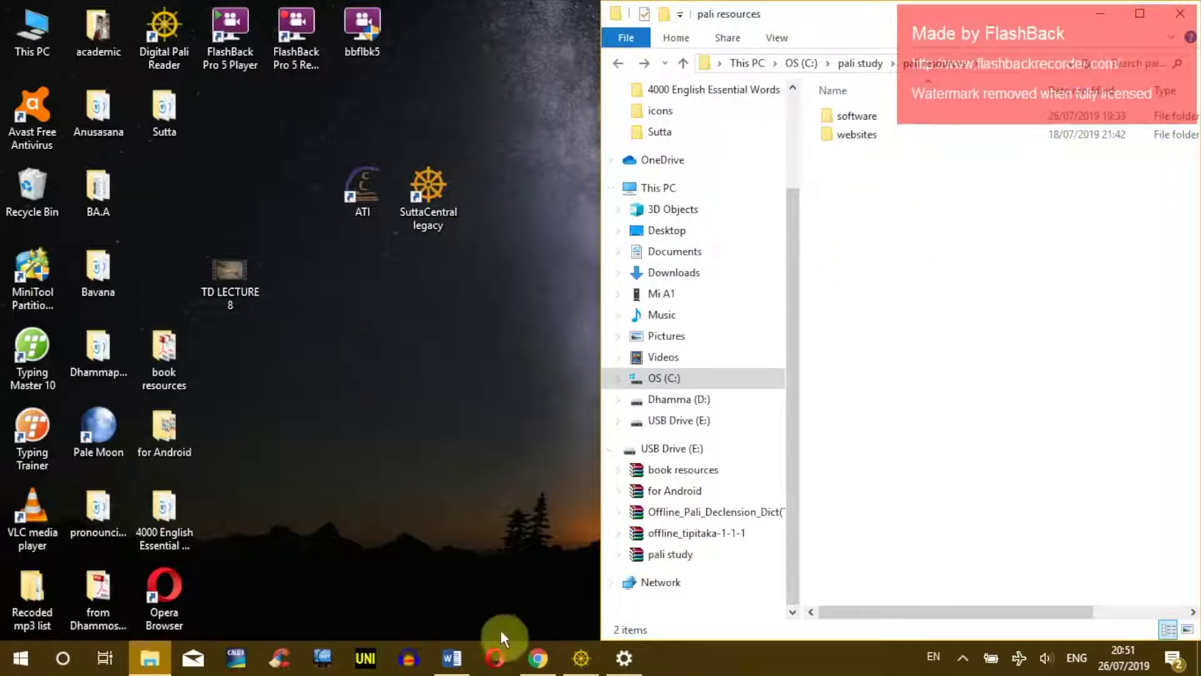
click(435, 186)
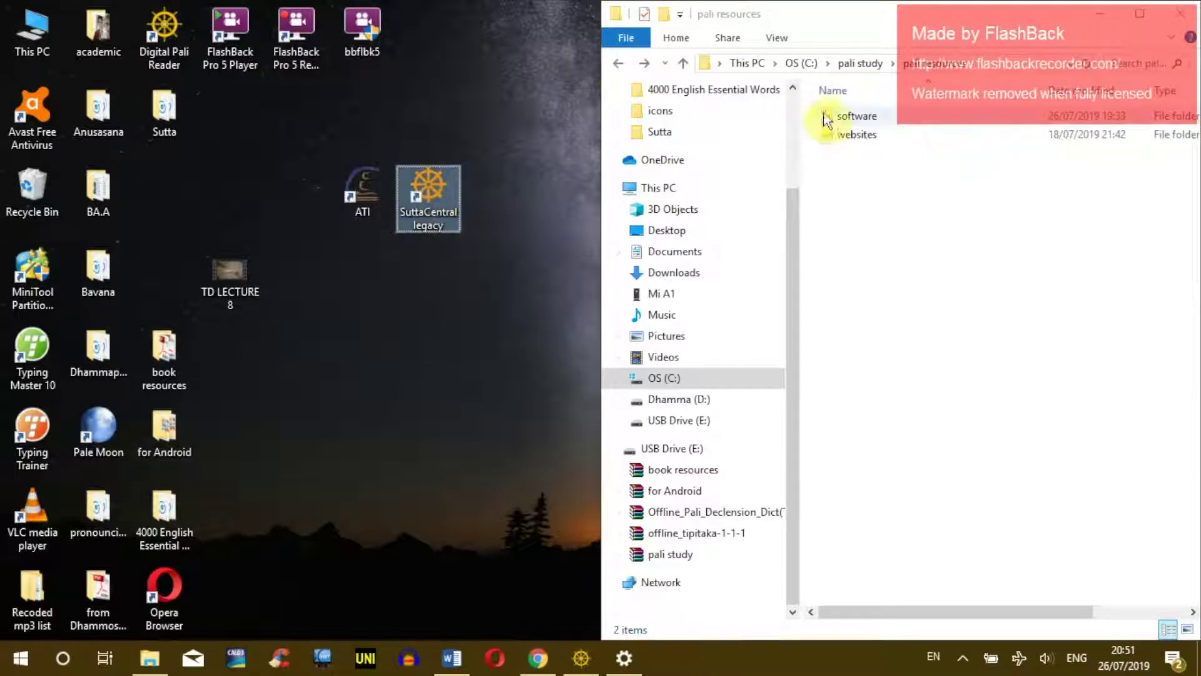
- Open the ati_website_mod folder inside websites and select its index file
double_click(855, 135)
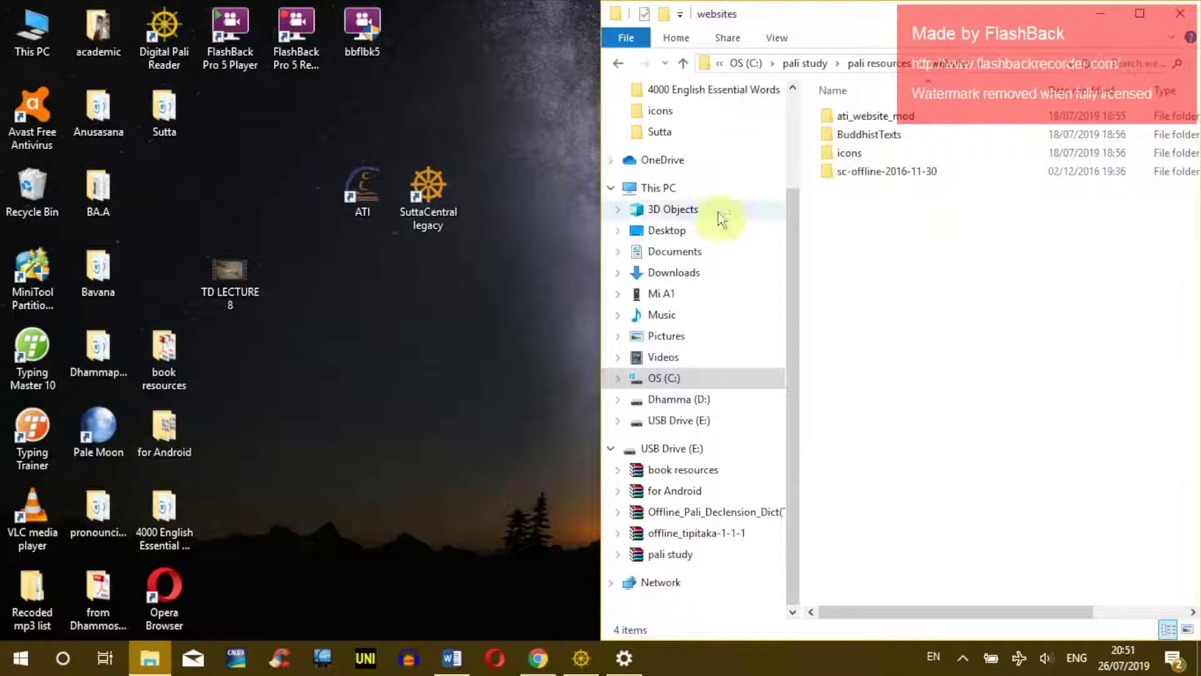
double_click(860, 119)
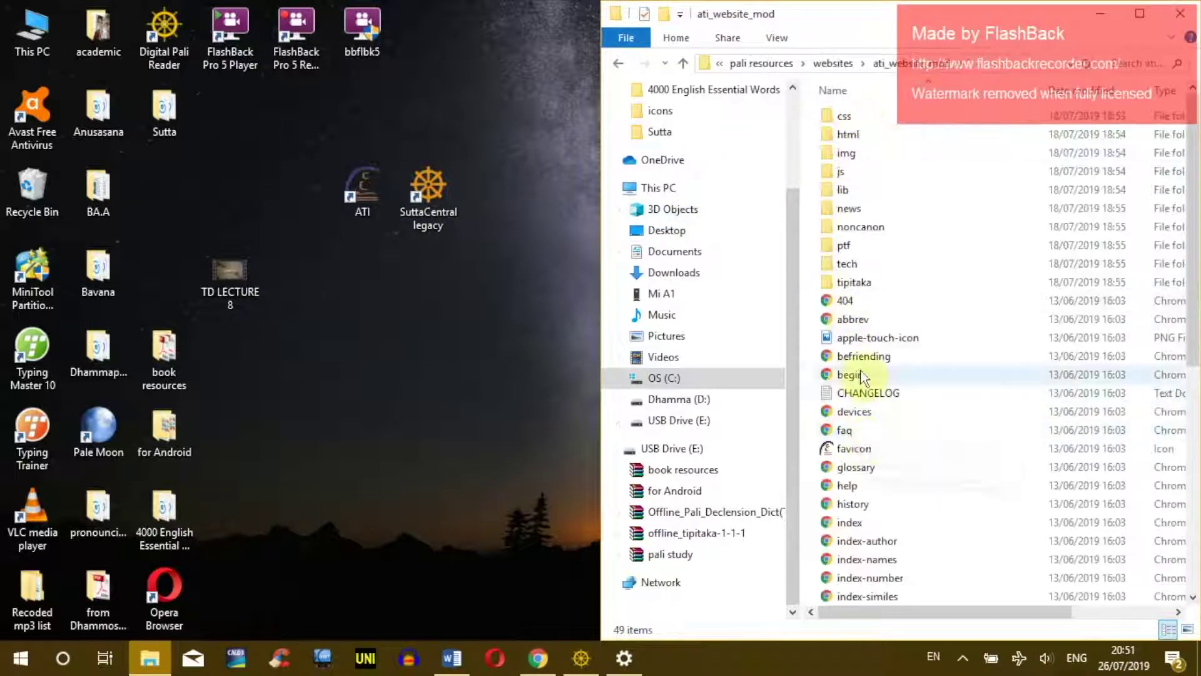
scroll(864, 374, down, 2)
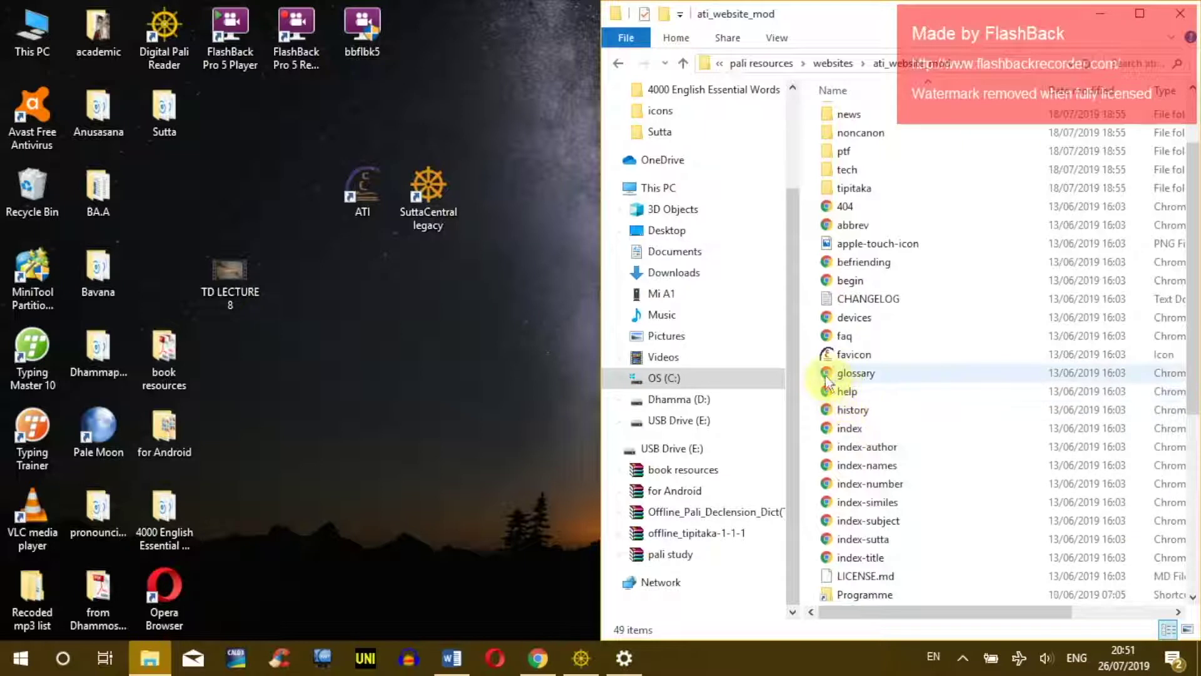
click(838, 376)
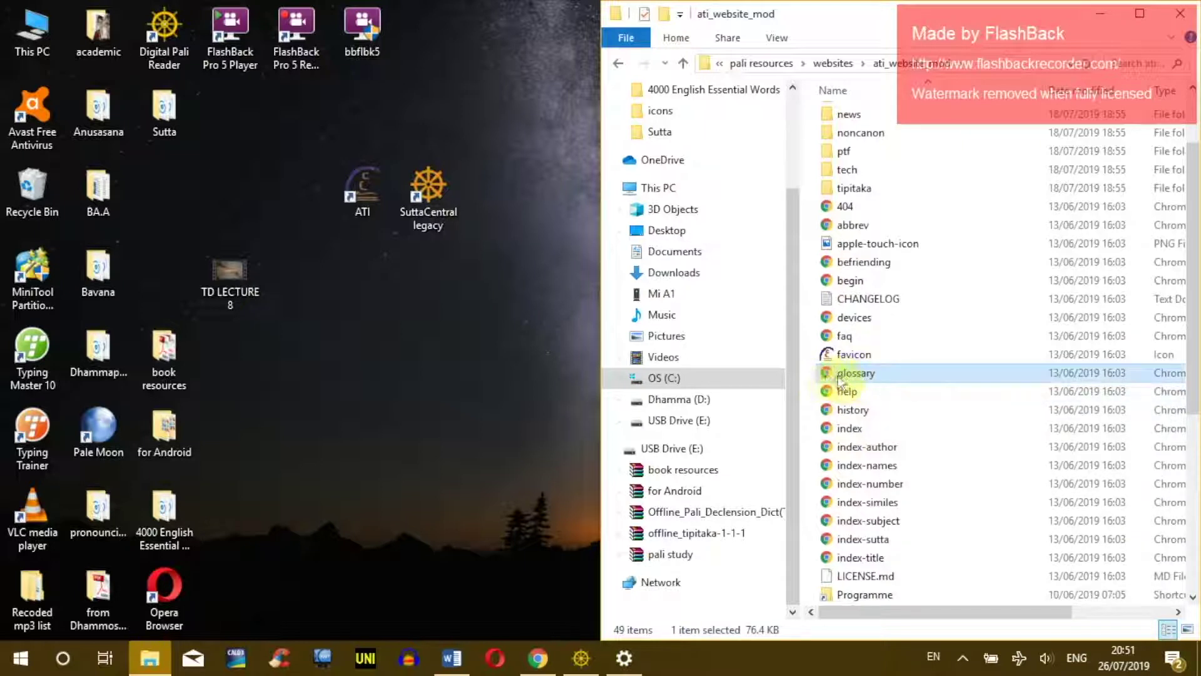
click(843, 431)
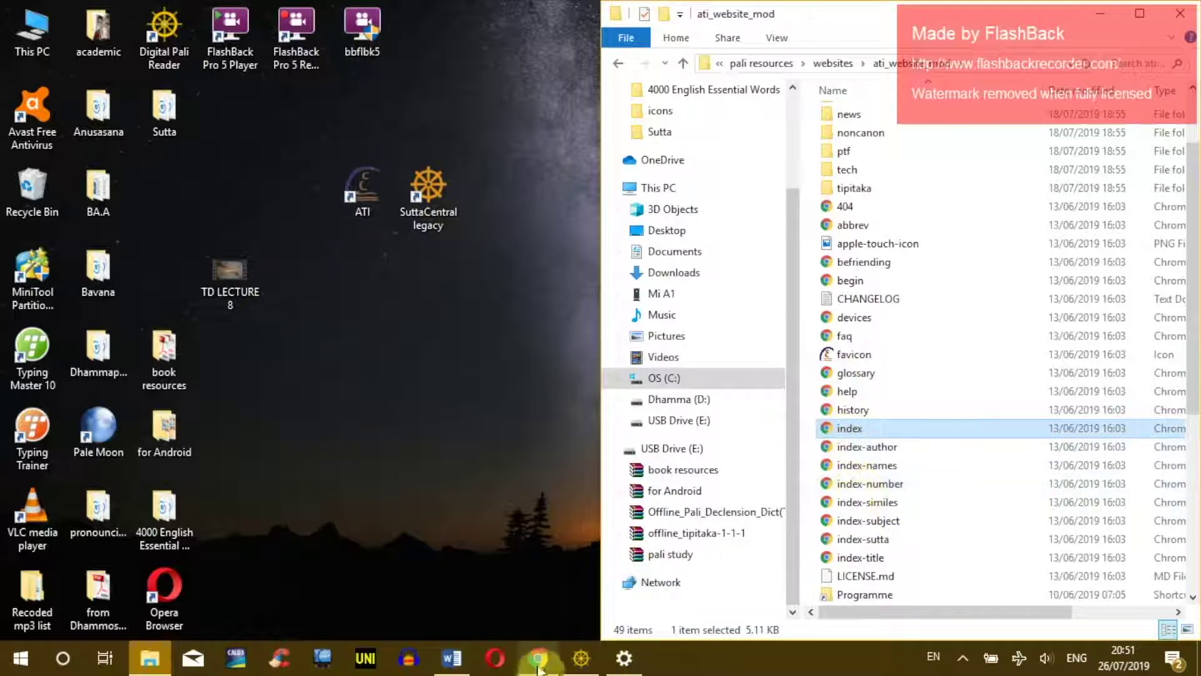
- Open the index file with Google Chrome, choosing to always use it for .html files
right_click(828, 429)
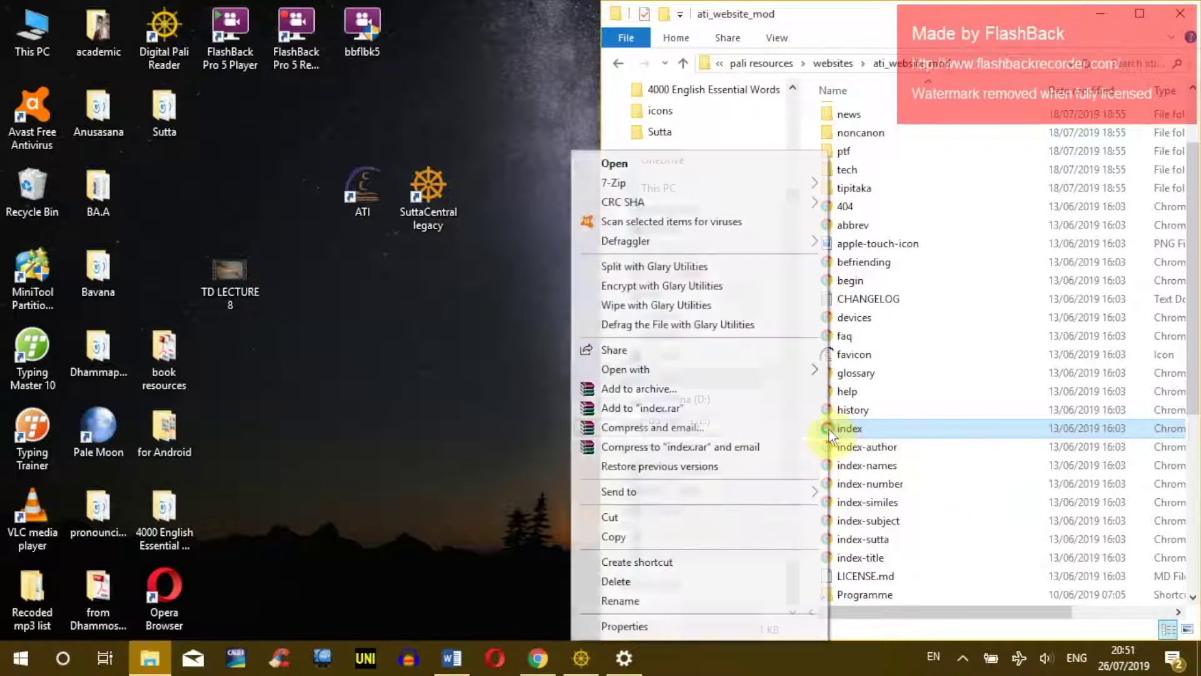
mouse_move(654, 369)
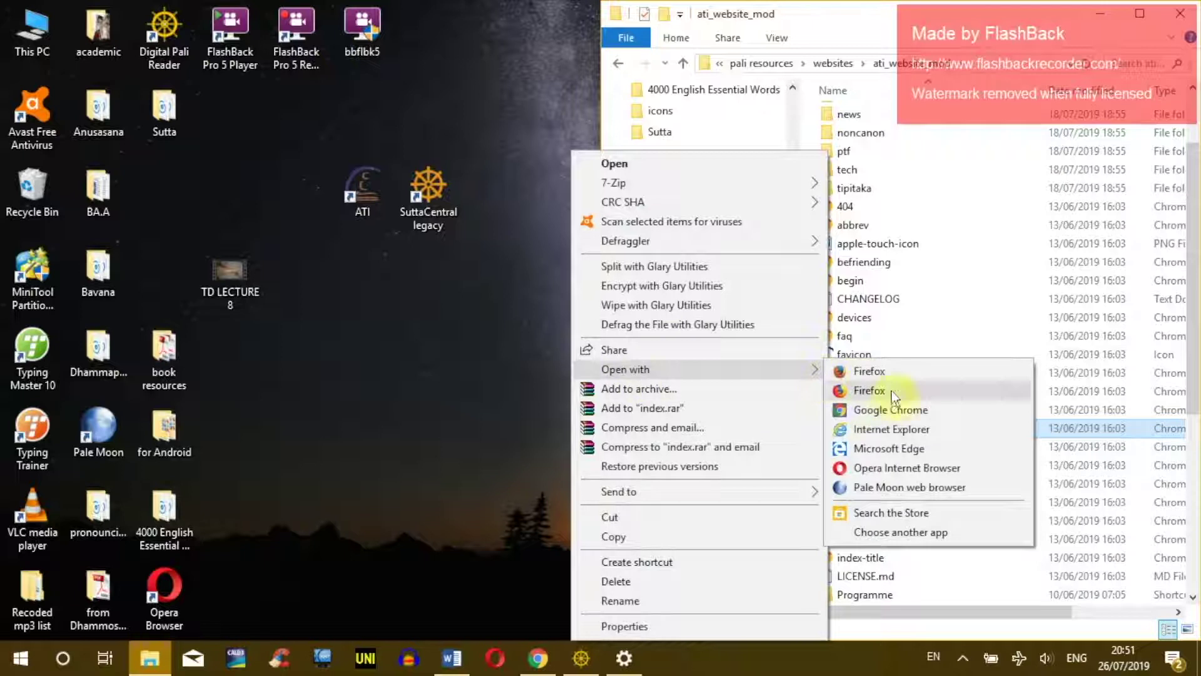
click(899, 538)
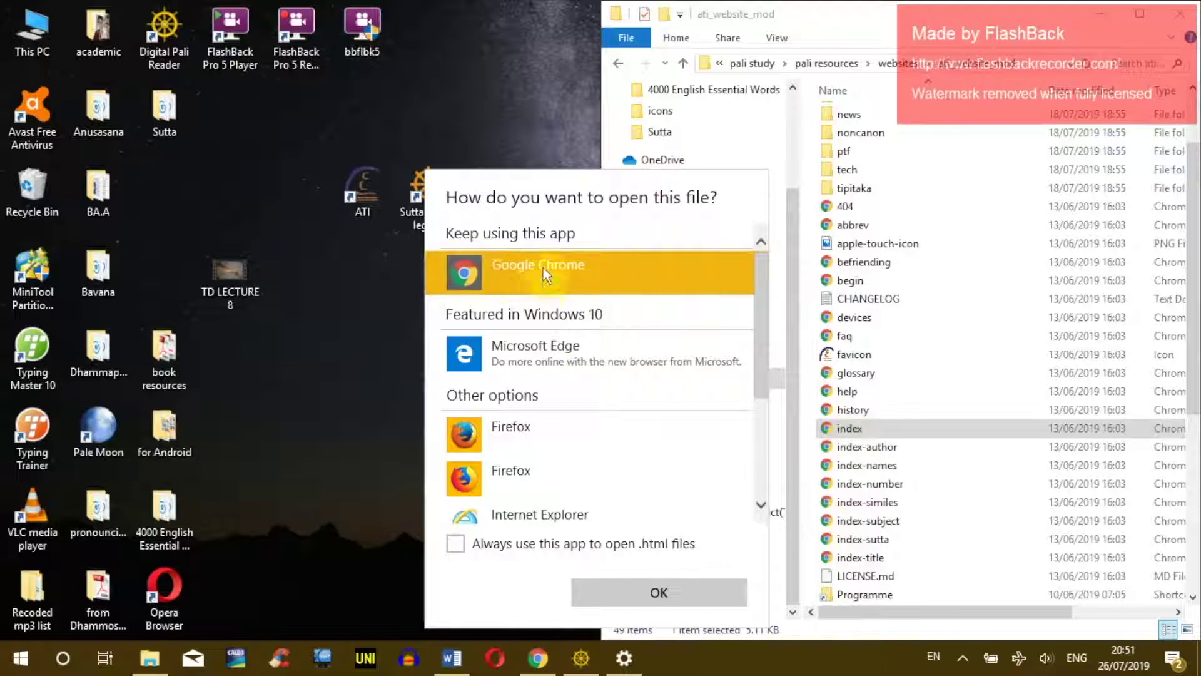
click(455, 543)
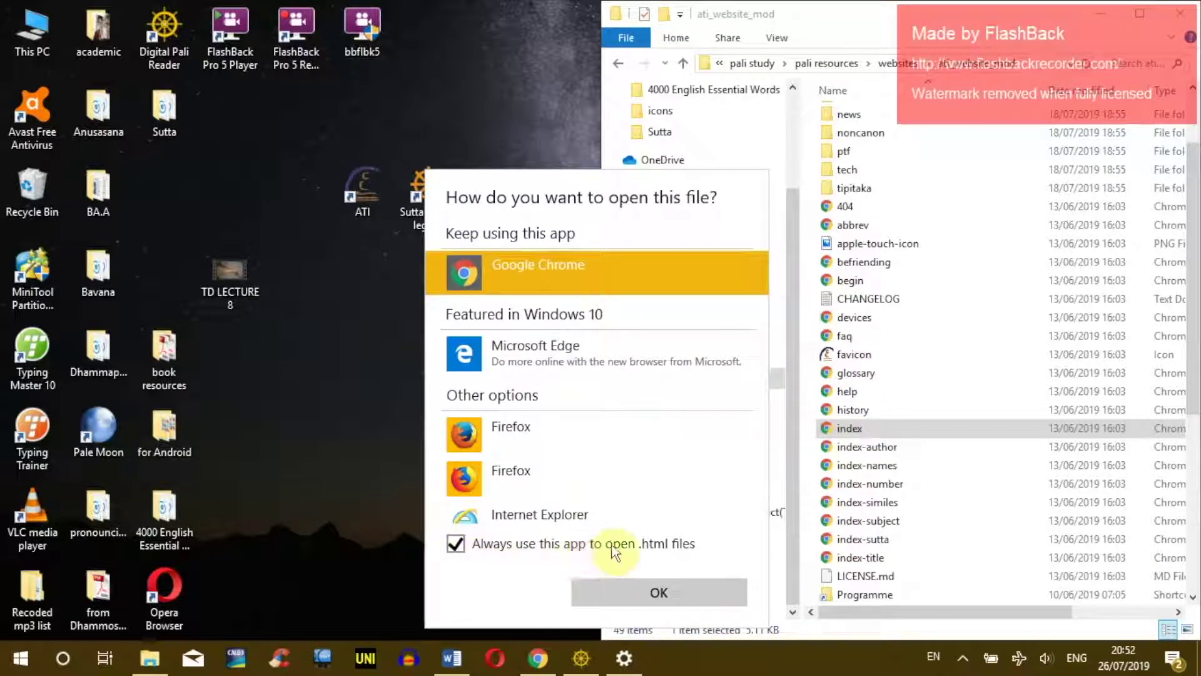
click(657, 585)
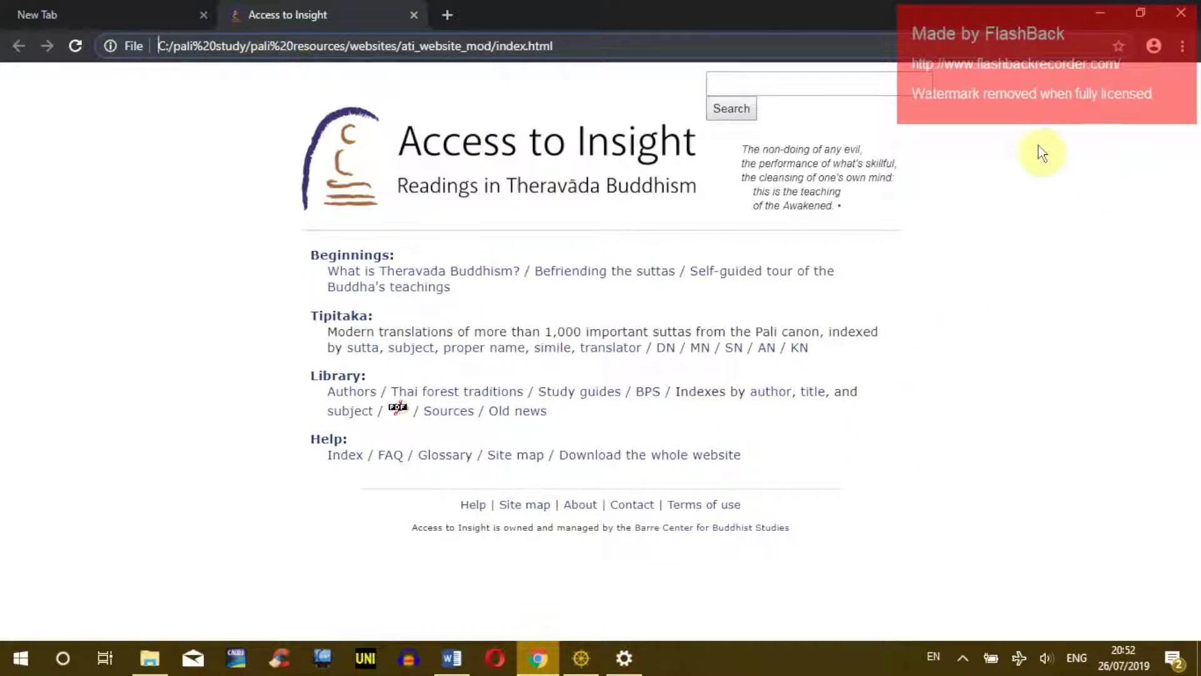
- Bookmark the offline Access to Insight page in the Bookmarks bar folder and check the bookmark in a new tab
click(1118, 45)
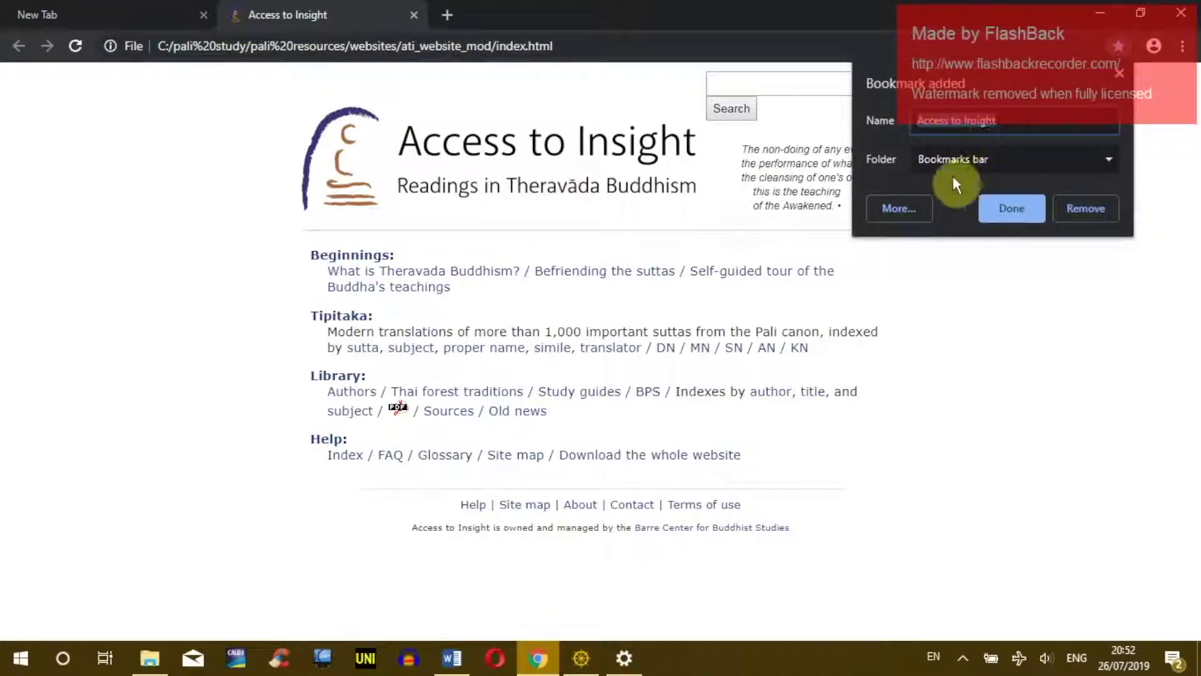
click(1011, 209)
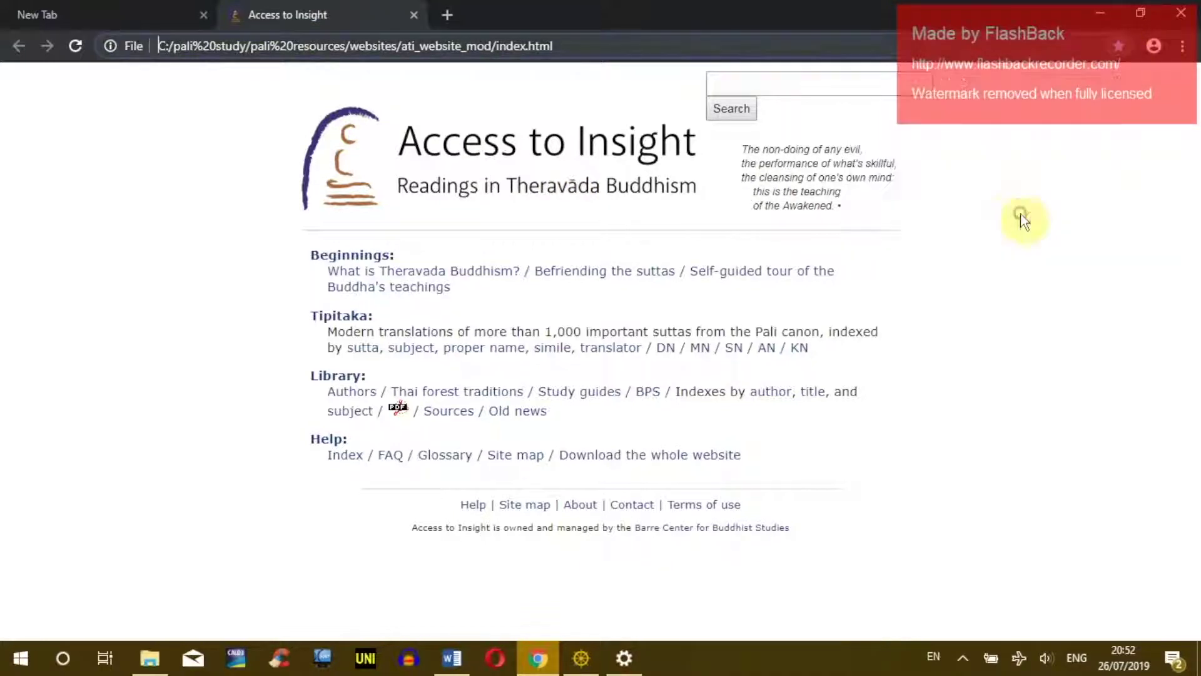
click(448, 16)
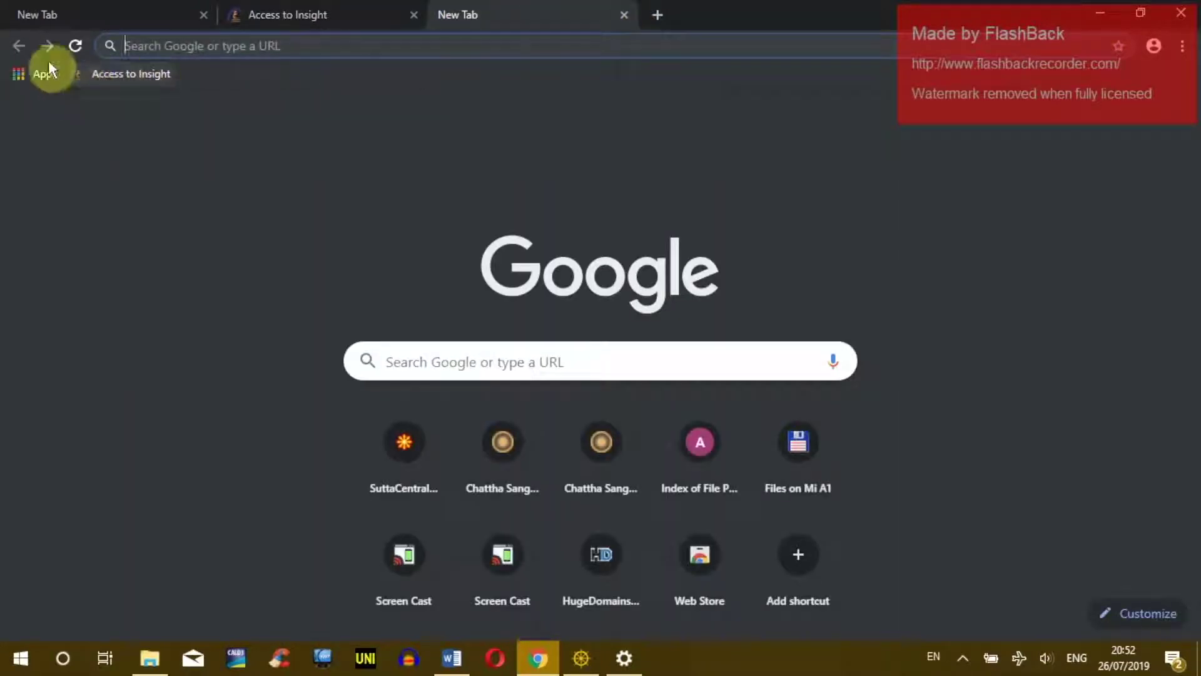
click(309, 15)
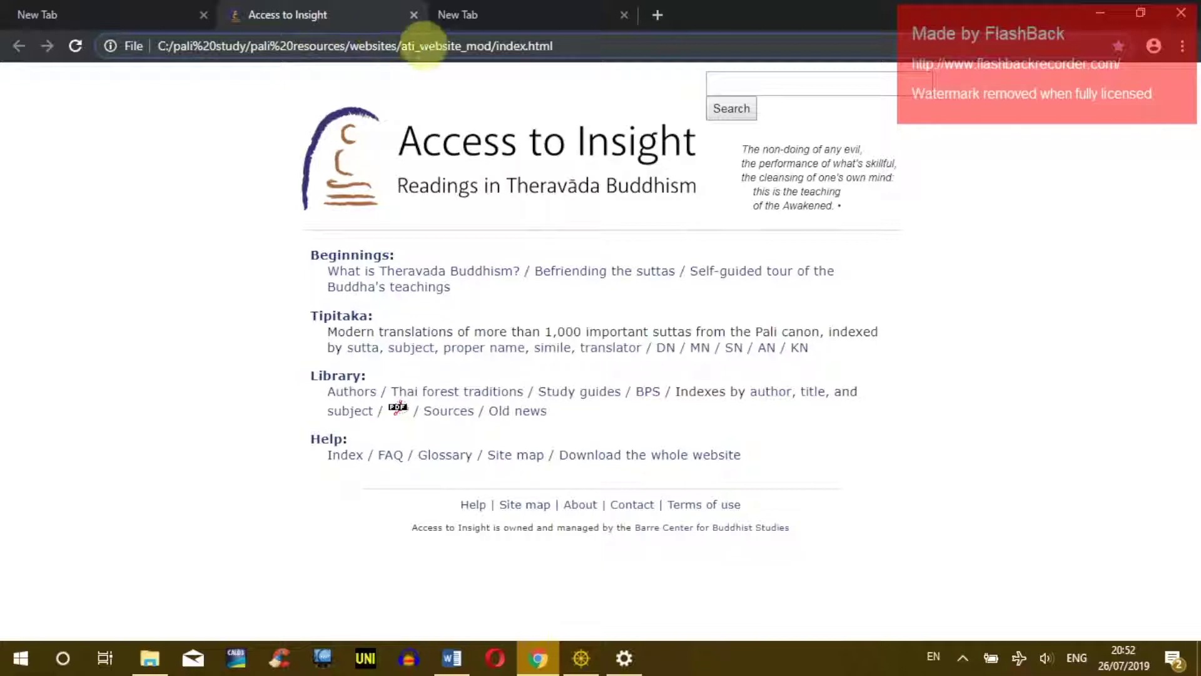
key(alt+Tab)
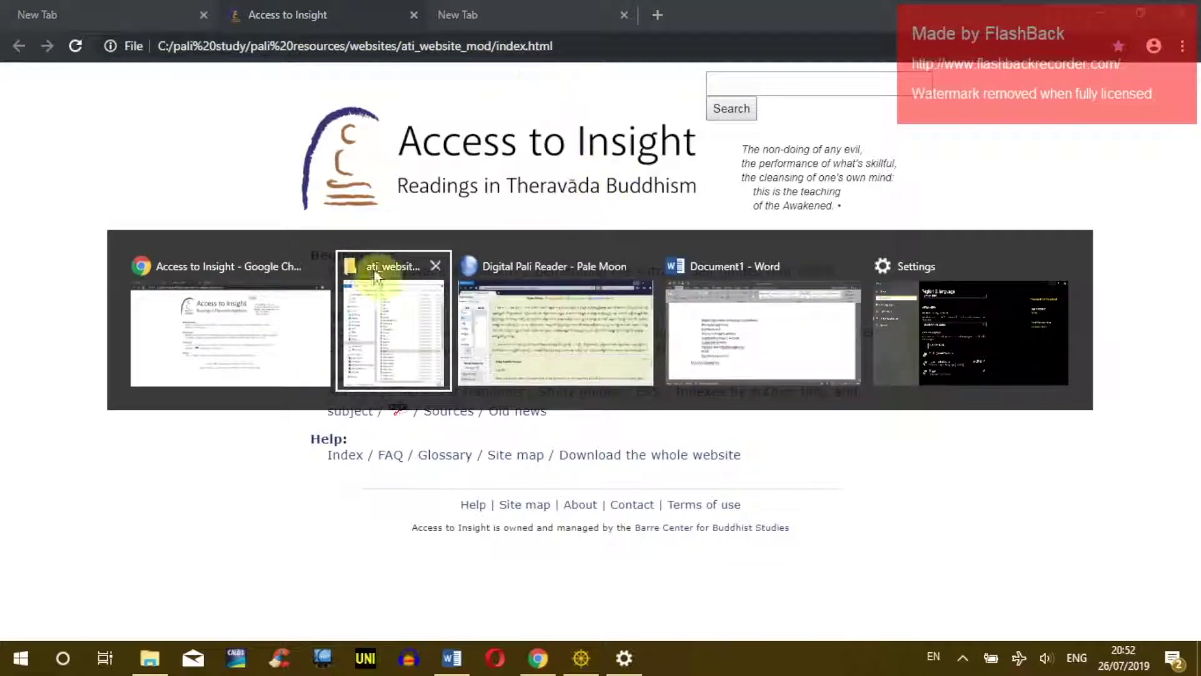
- Return to the offline Access to Insight home page, minimize the browser and open the SuttaCentral legacy desktop shortcut
click(436, 134)
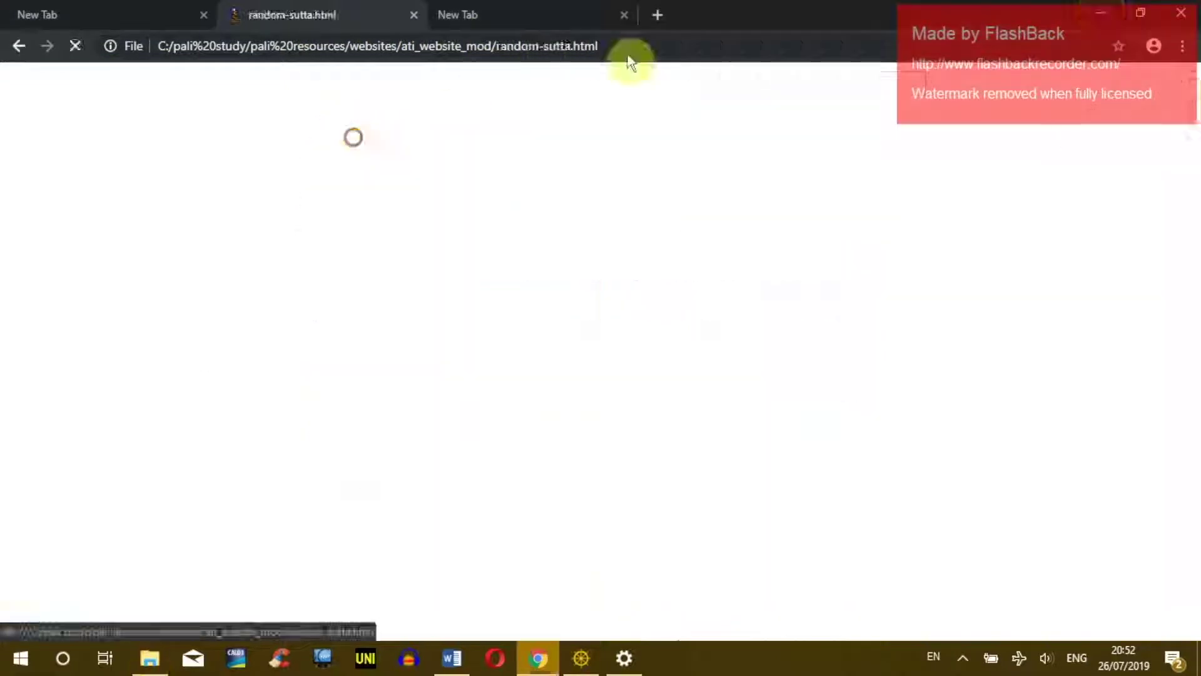
click(14, 44)
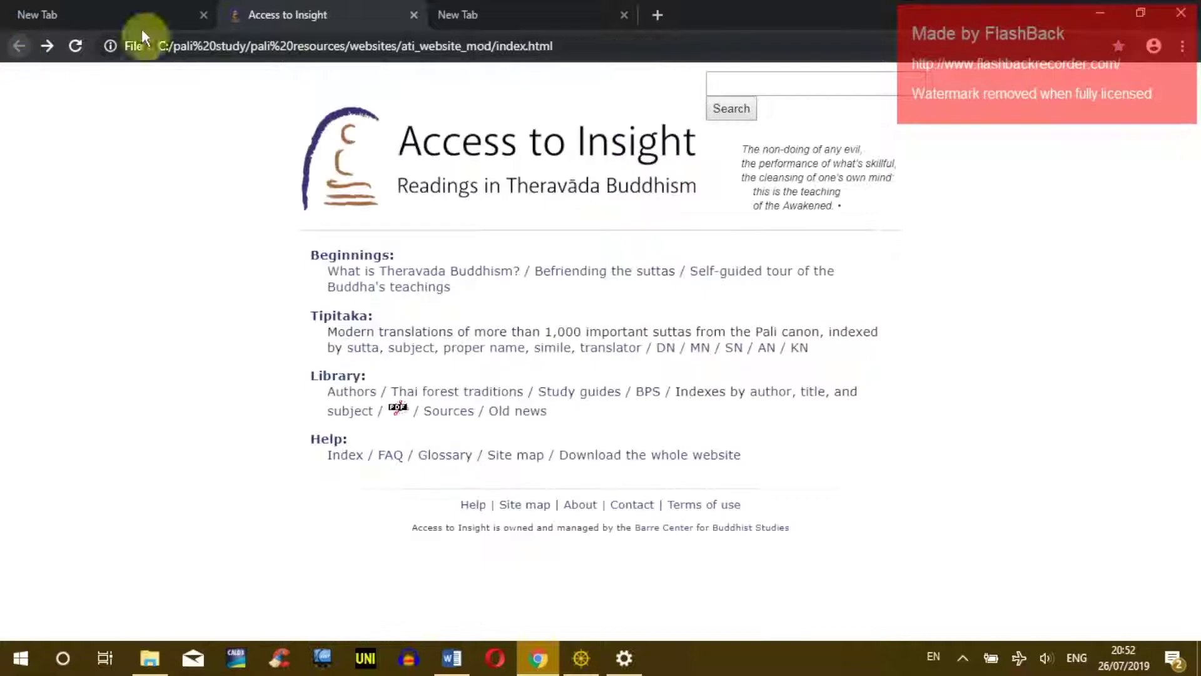
click(1101, 14)
click(423, 219)
double_click(422, 219)
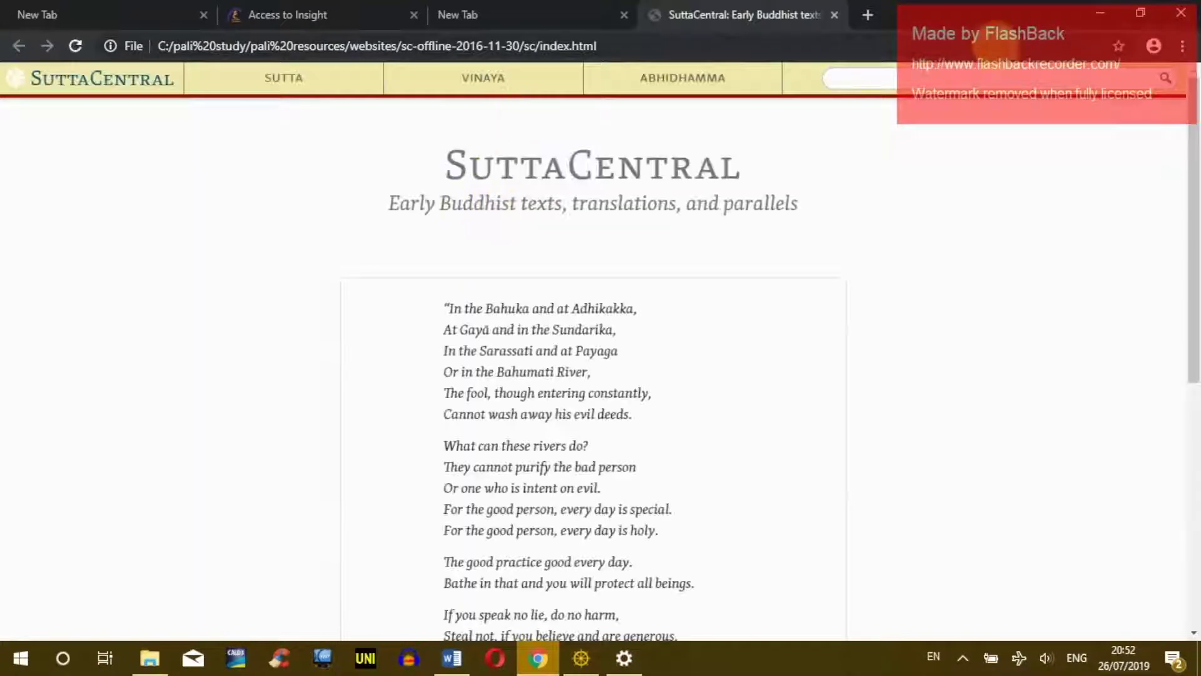
- Bookmark the offline SuttaCentral page and close the two blank New Tab pages
click(1118, 46)
click(993, 219)
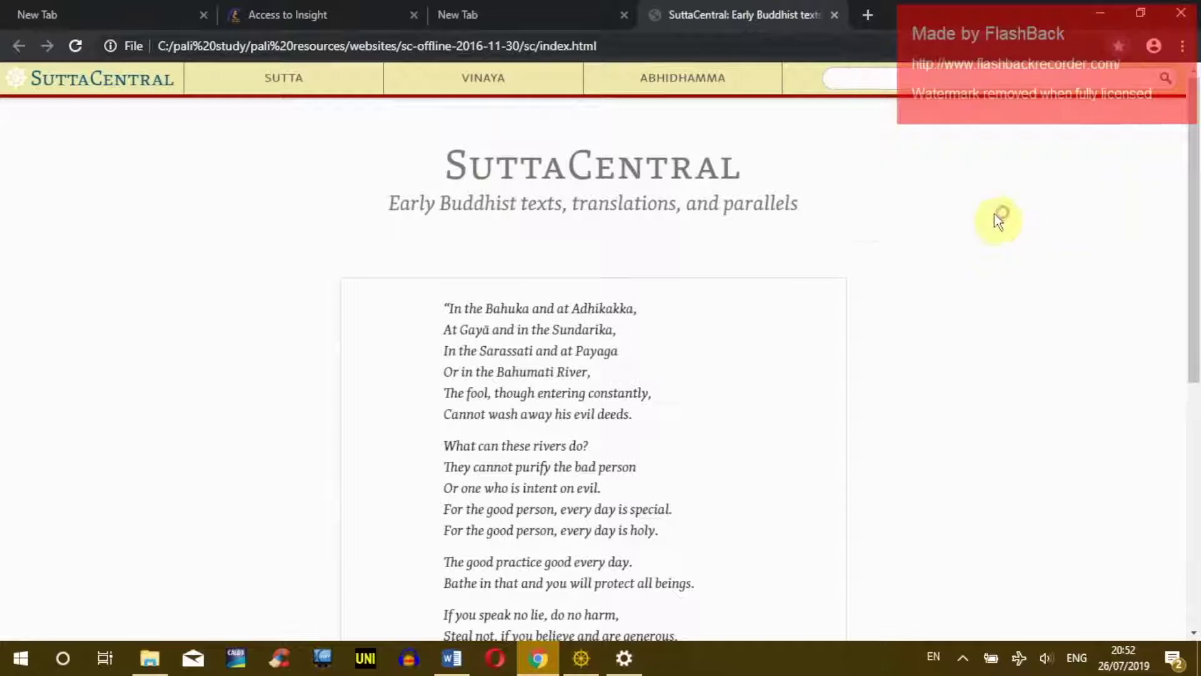
click(624, 15)
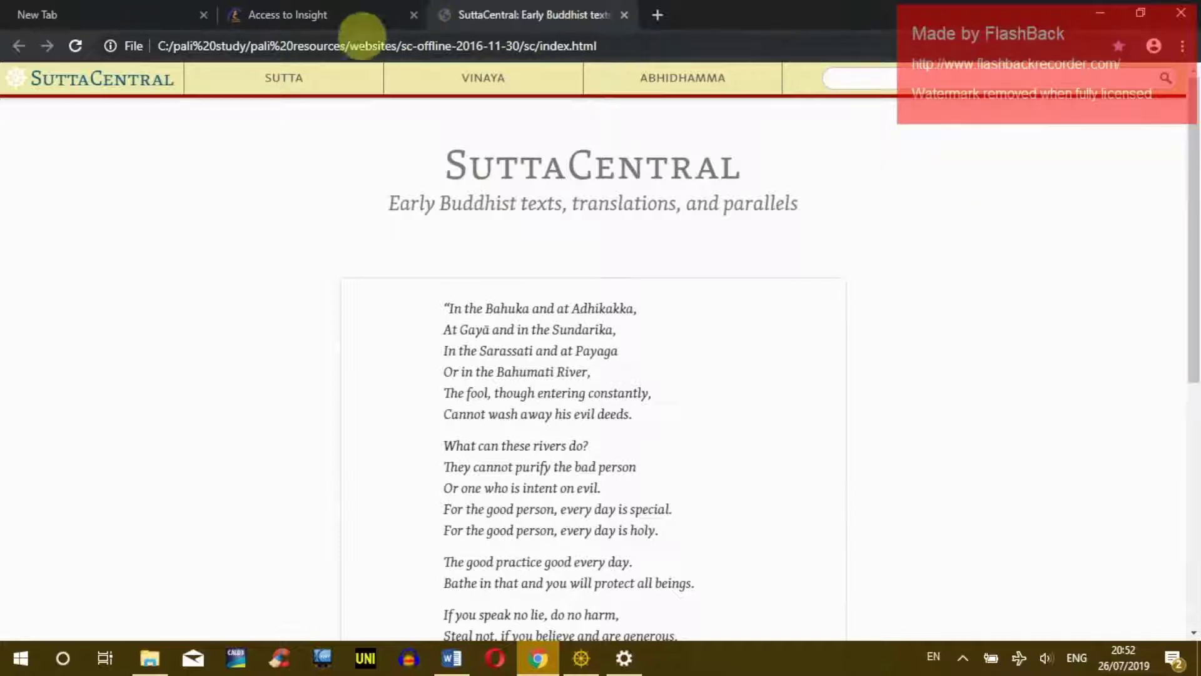
click(204, 15)
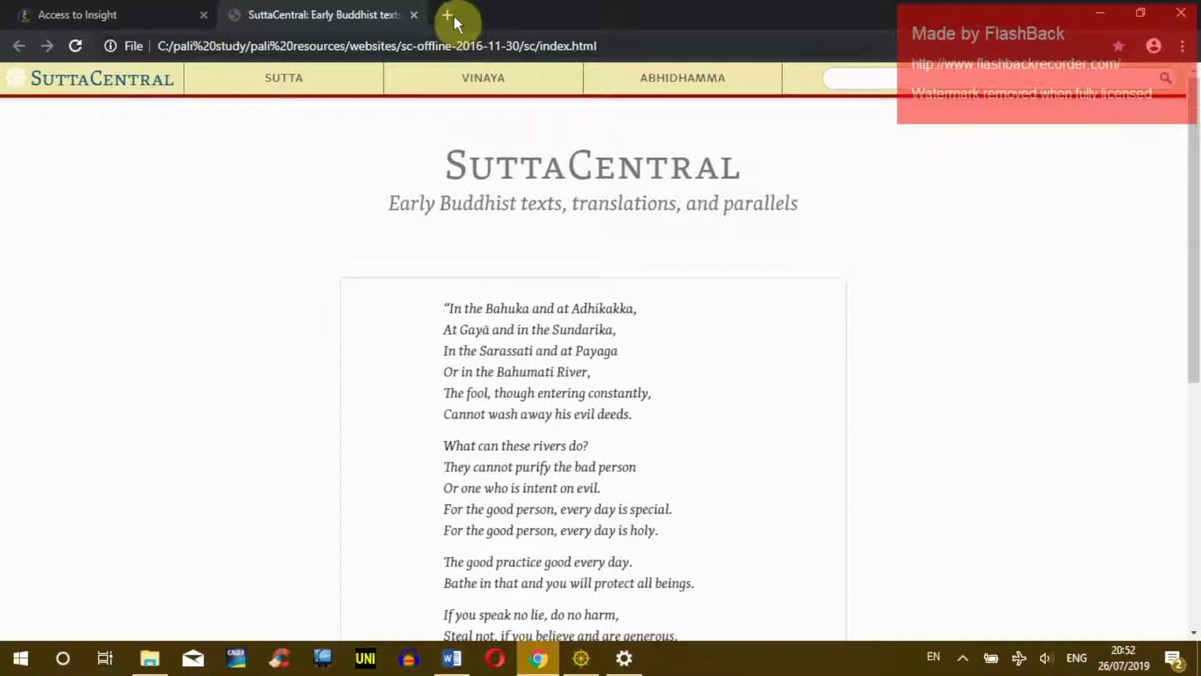
- Open the online suttacentral.net website in a new tab
click(448, 15)
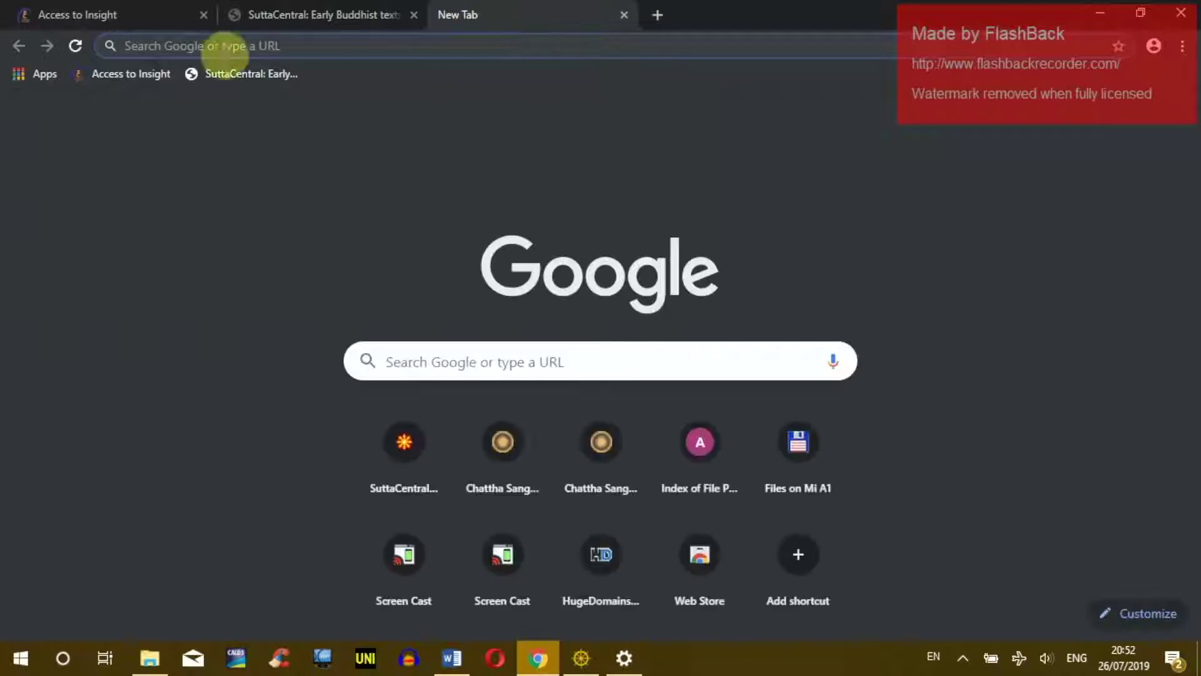
click(265, 45)
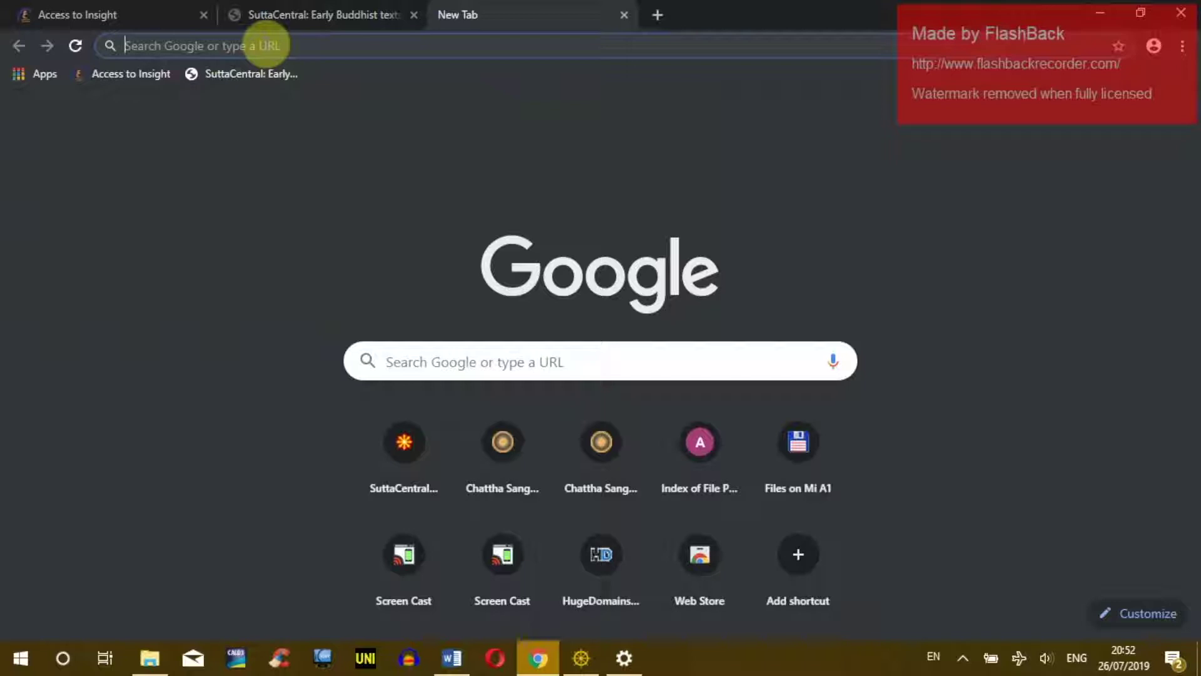
text(suttacentral.net)
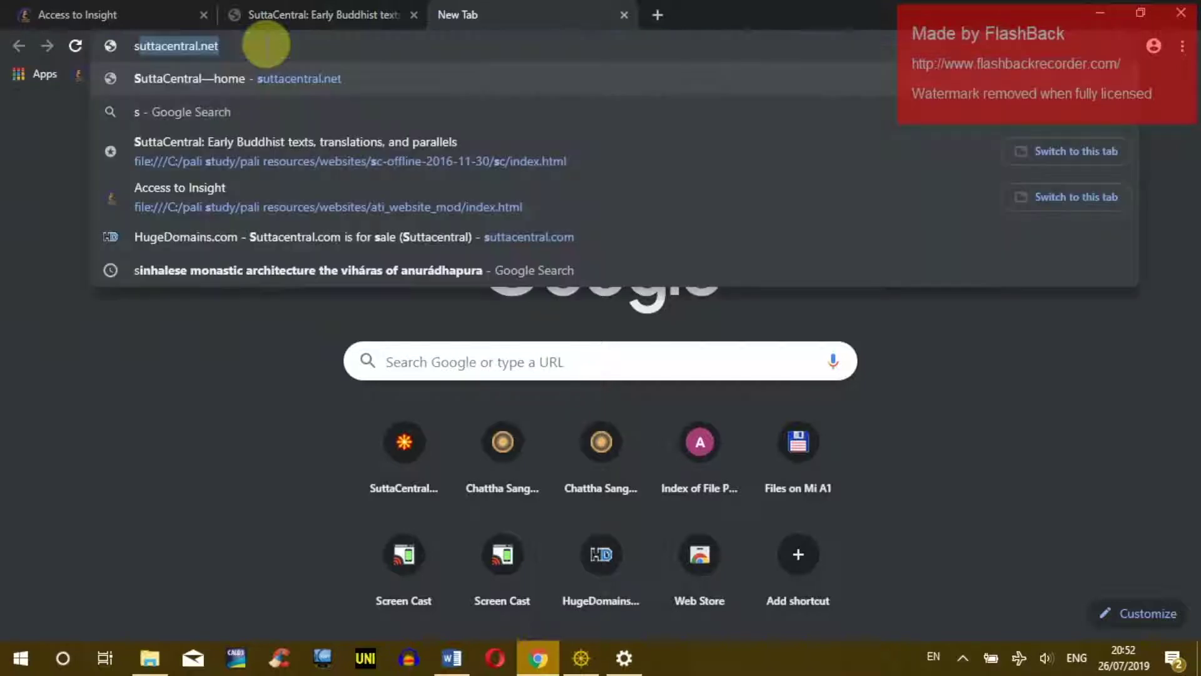
key(Right)
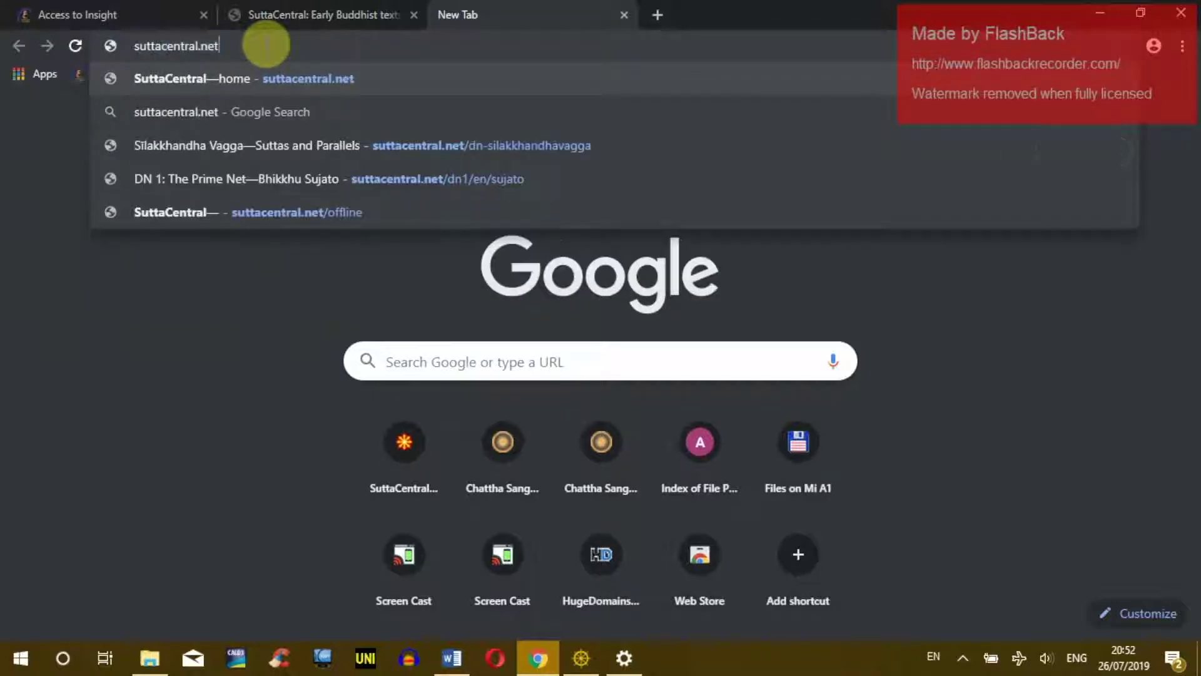
key(Return)
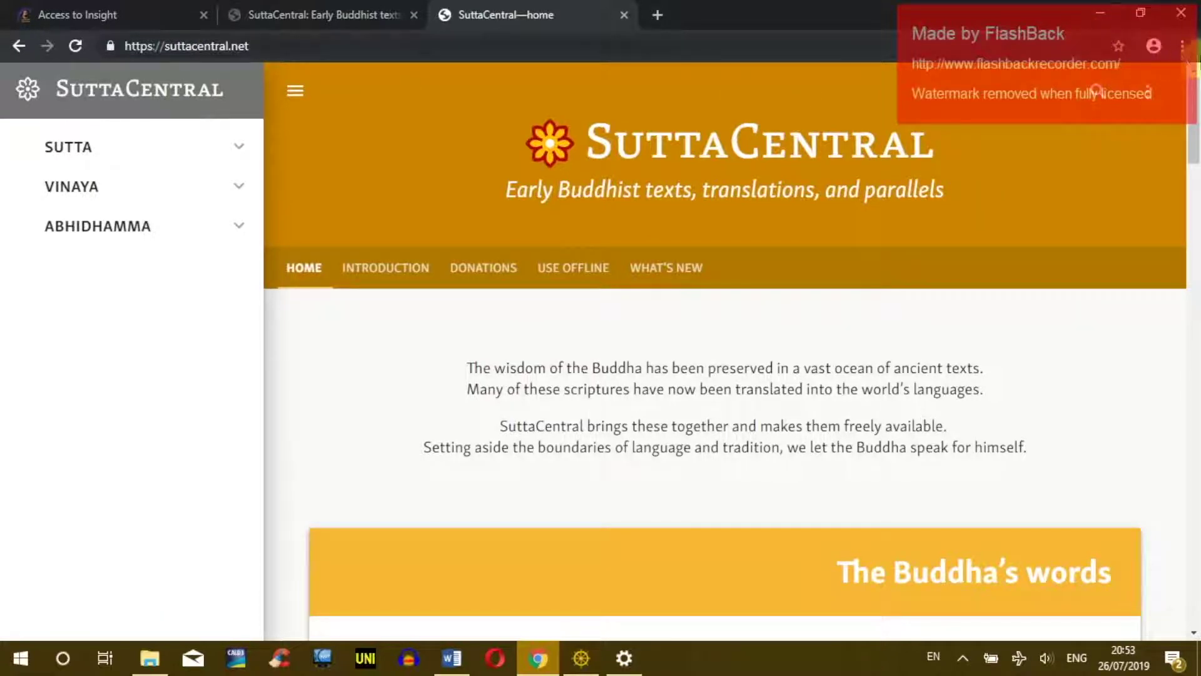
- Install the SuttaCentral website as a Chrome app and maximize its app window
click(1184, 47)
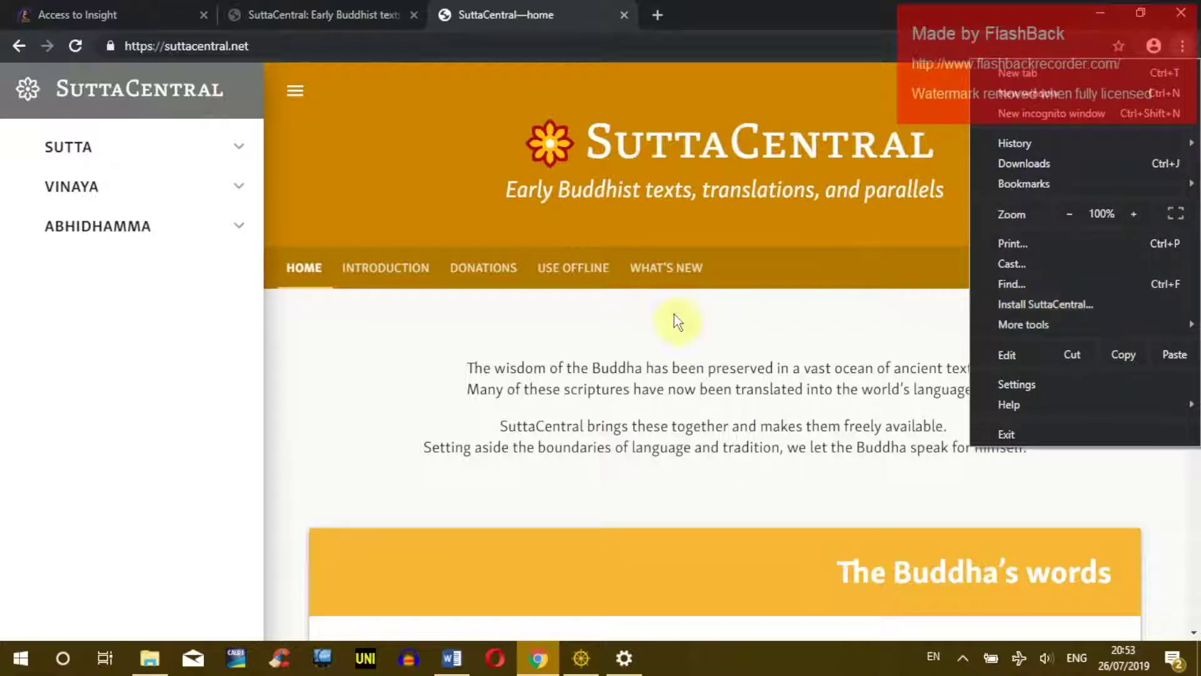
click(489, 350)
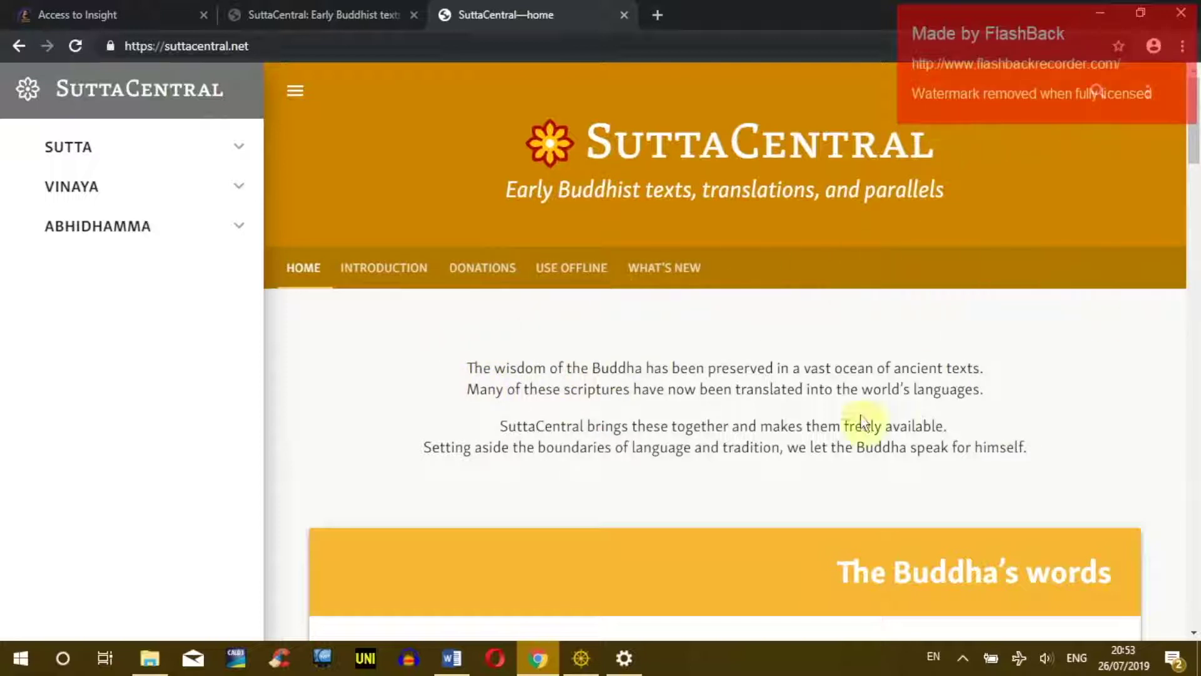
click(1182, 46)
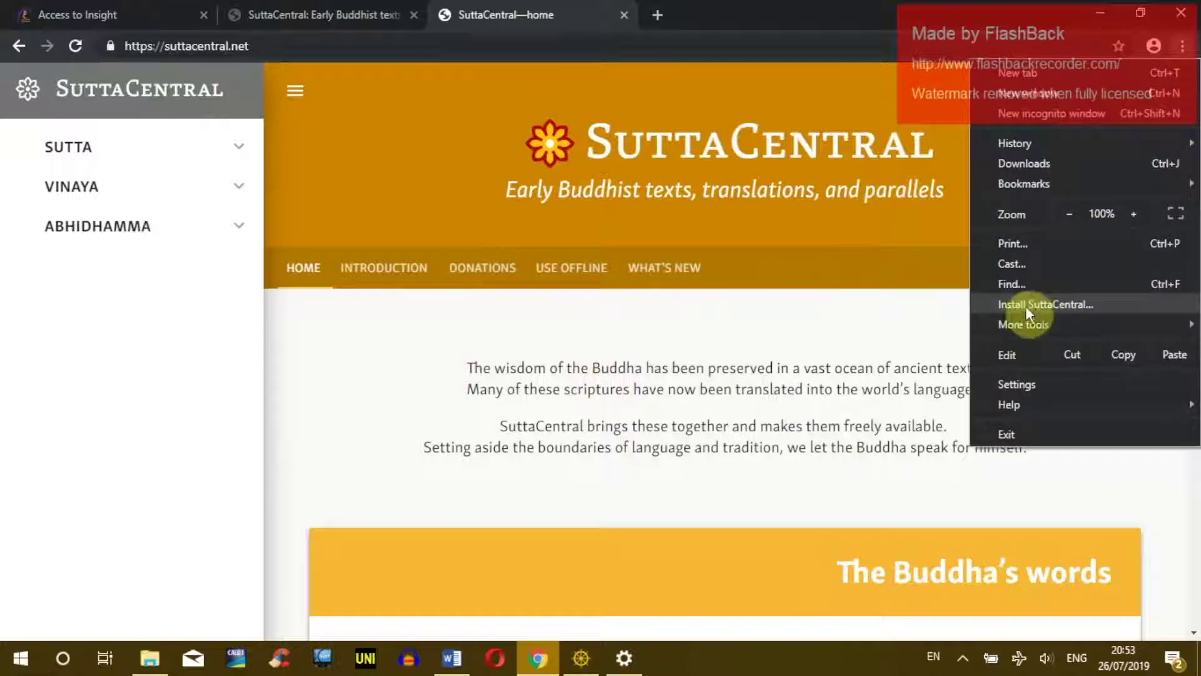
click(894, 345)
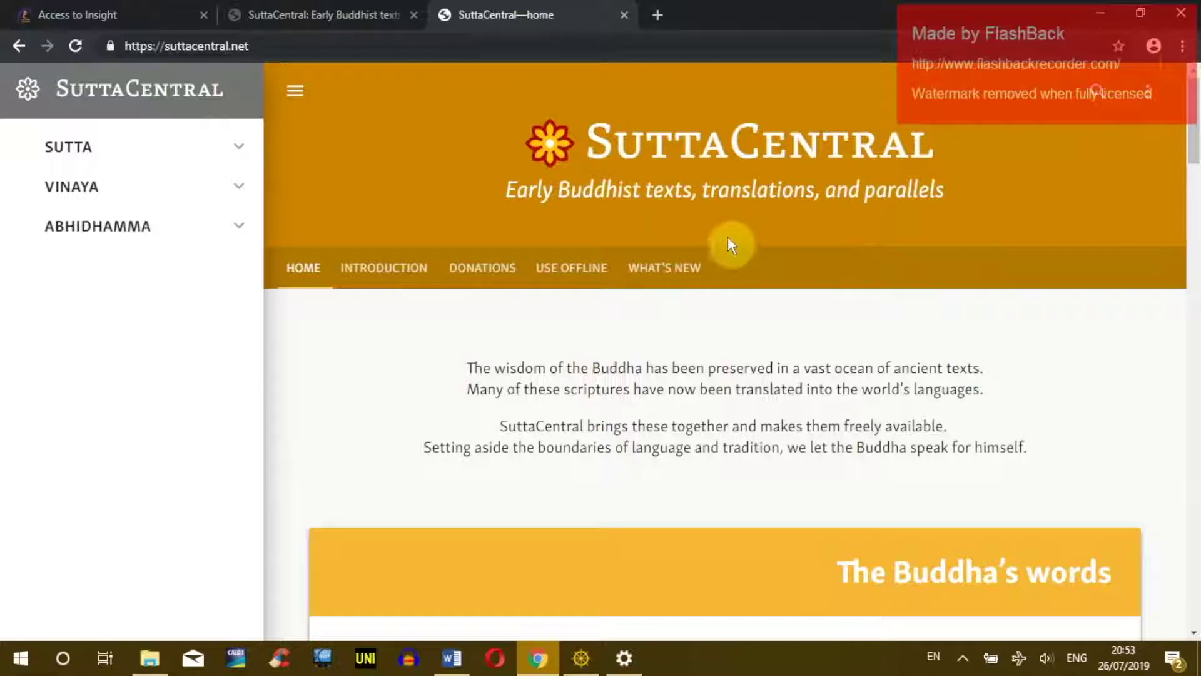
click(1182, 45)
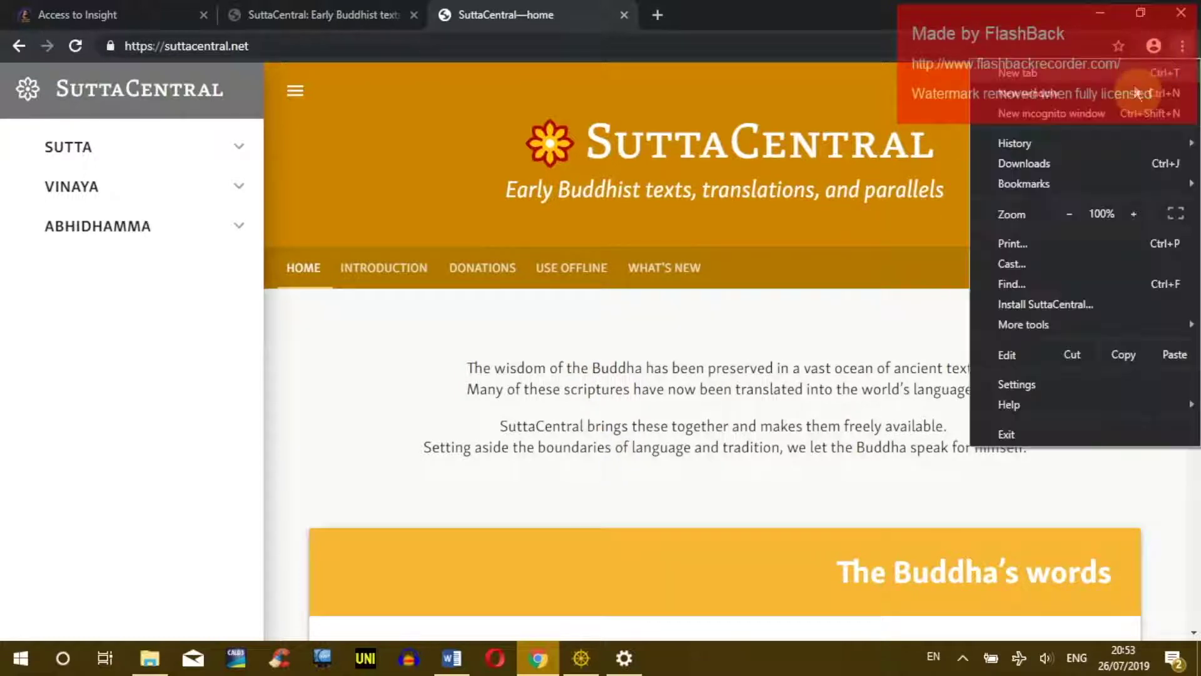
click(1048, 304)
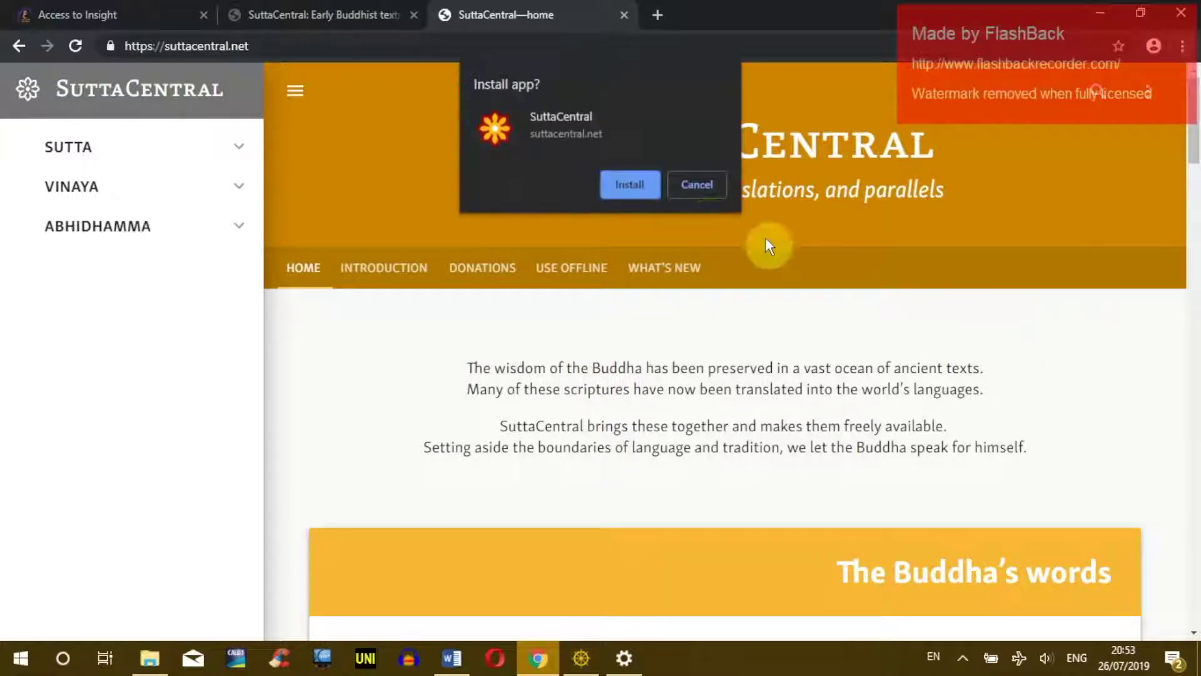
click(628, 187)
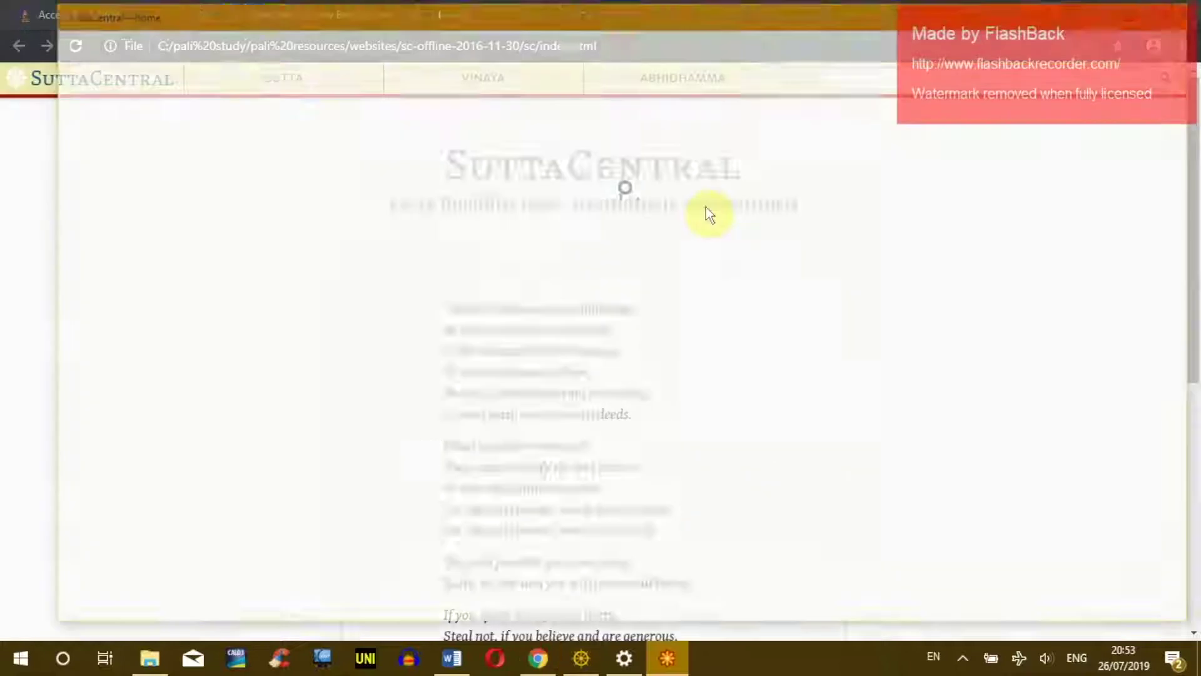
mouse_move(613, 21)
mouse_down()
mouse_move(523, 38)
mouse_move(586, 16)
mouse_move(624, 45)
mouse_move(591, 27)
mouse_move(603, 33)
mouse_up()
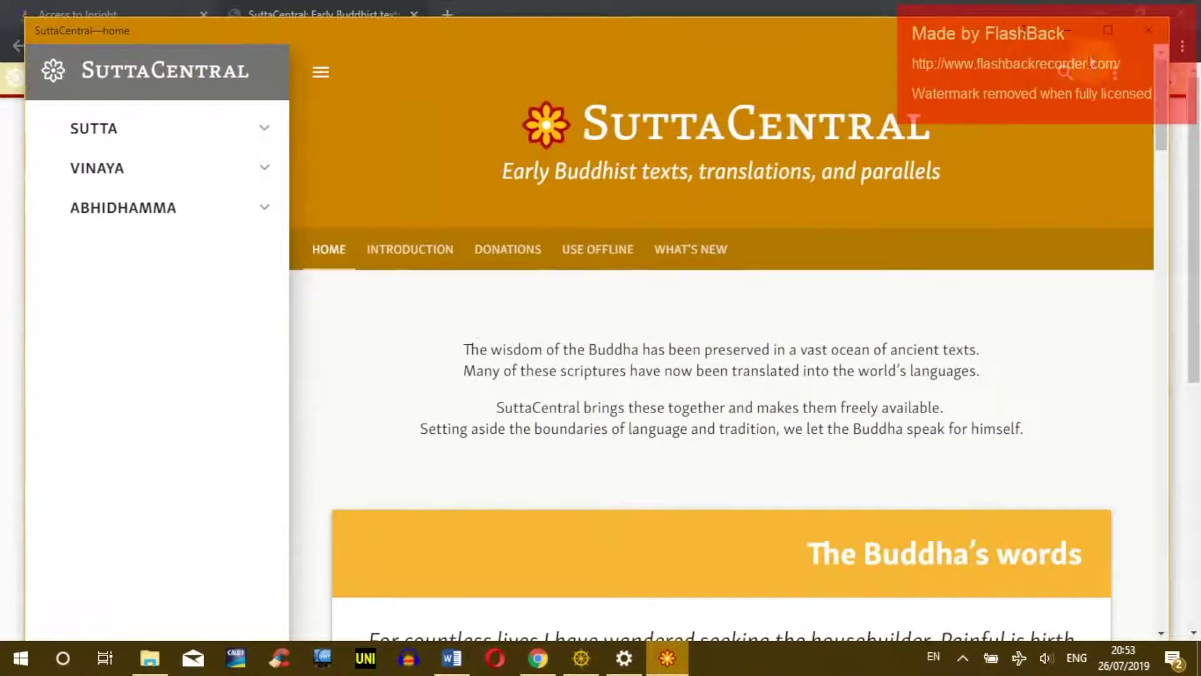
click(1104, 41)
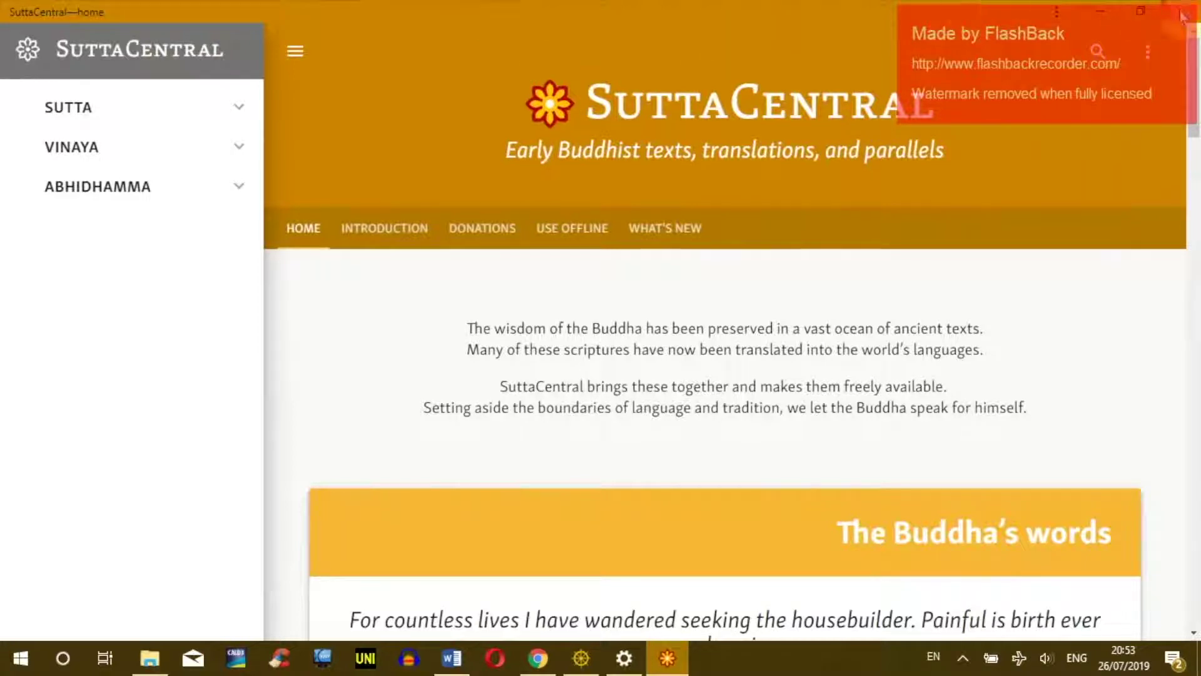
- Minimize the app and browser windows and place the SuttaCentral desktop shortcut beside the SuttaCentral legacy one
click(1102, 11)
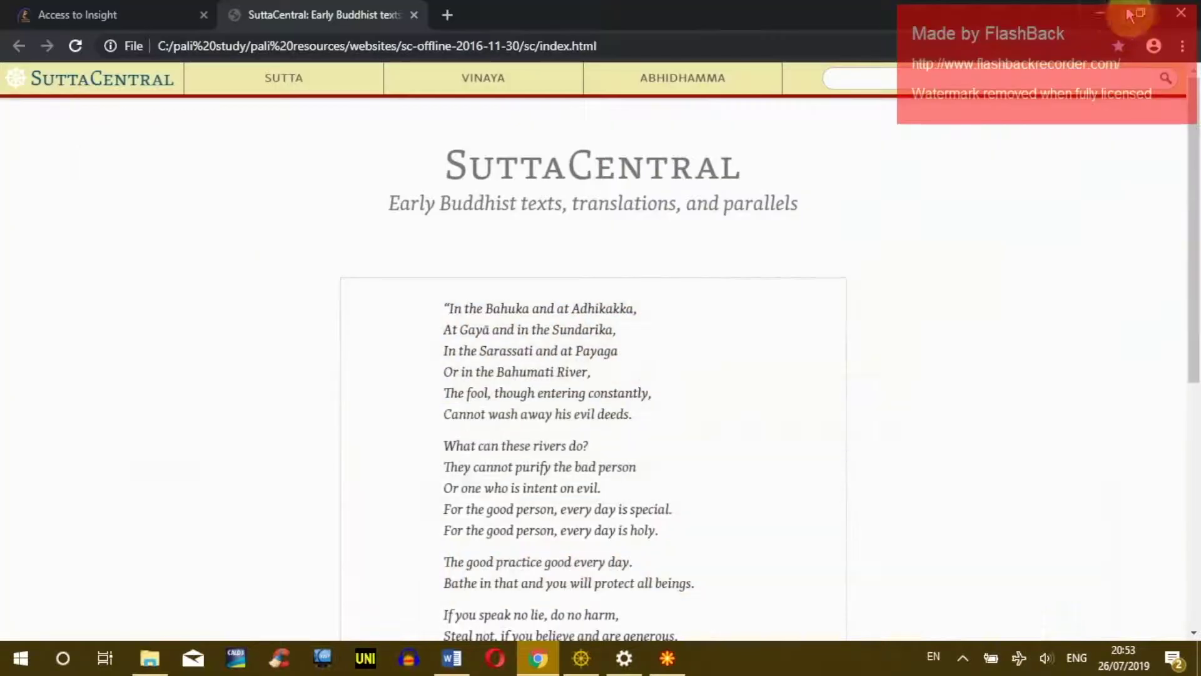
click(1120, 9)
click(161, 192)
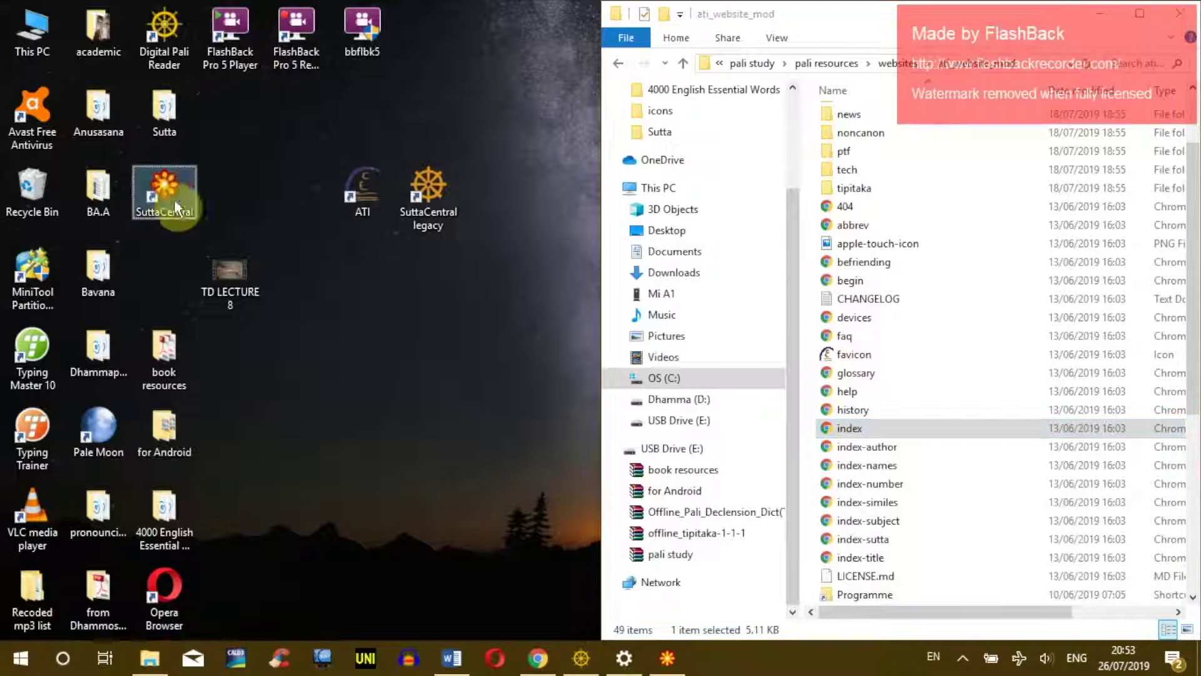
drag(161, 194, 525, 208)
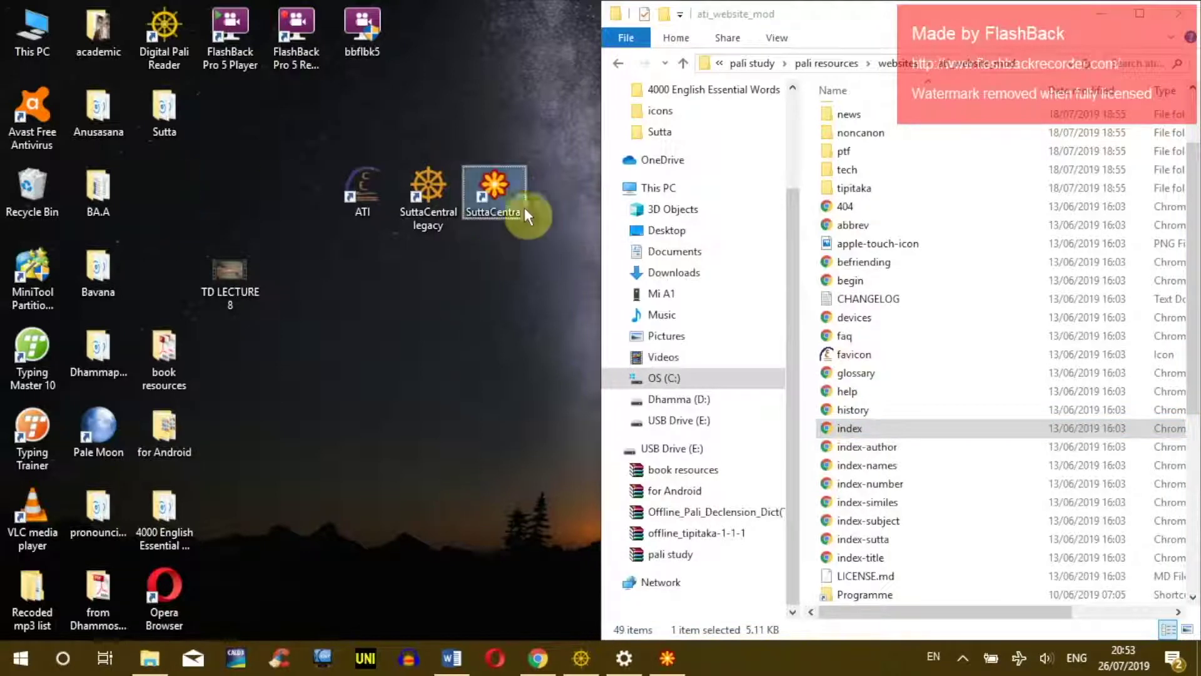
- Open the SuttaCentral app, read through its Use Offline page and restore the window to its smaller size
click(433, 220)
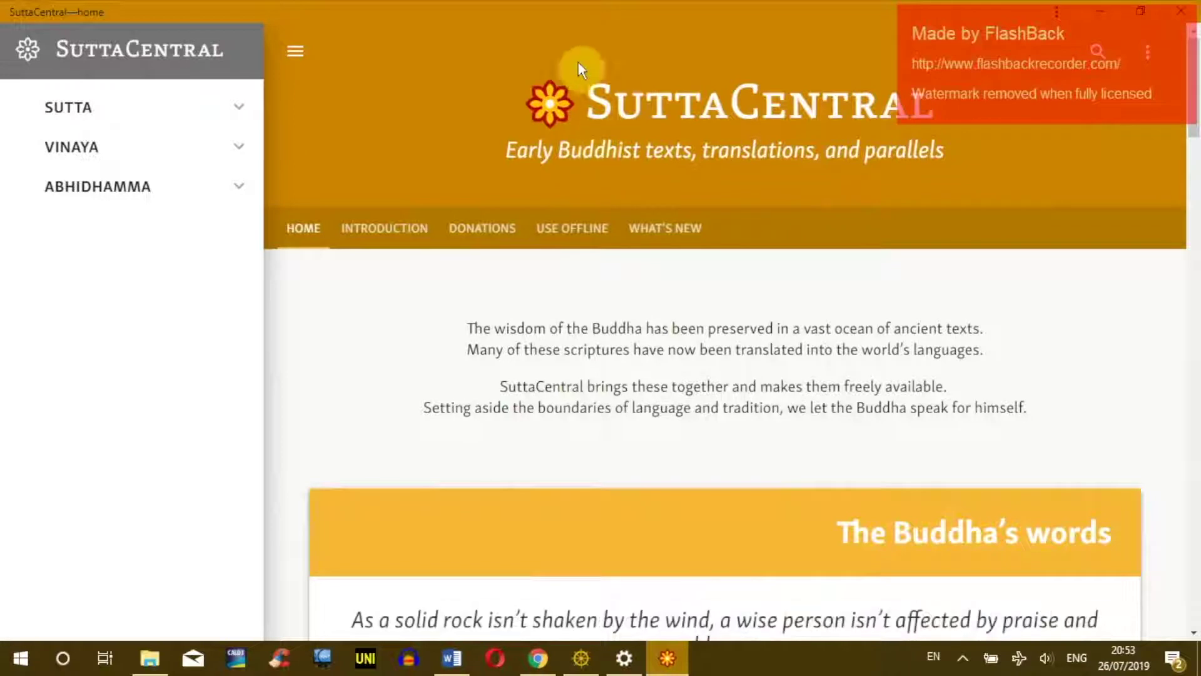
click(566, 231)
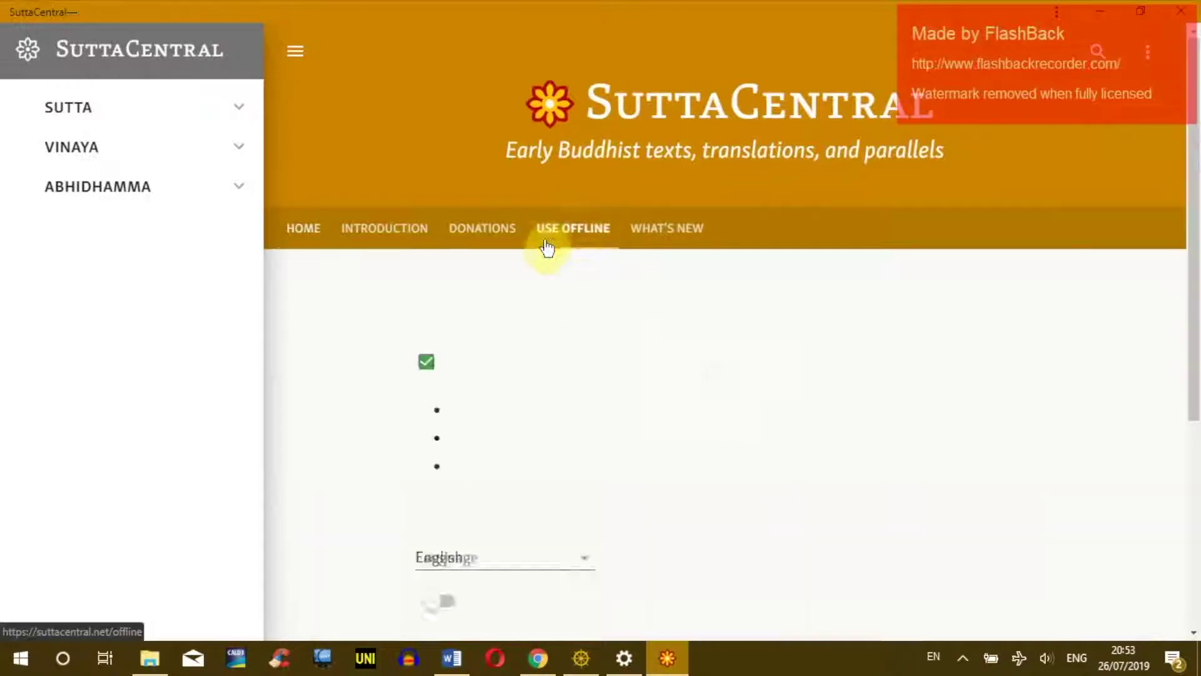
scroll(438, 283, down, 3)
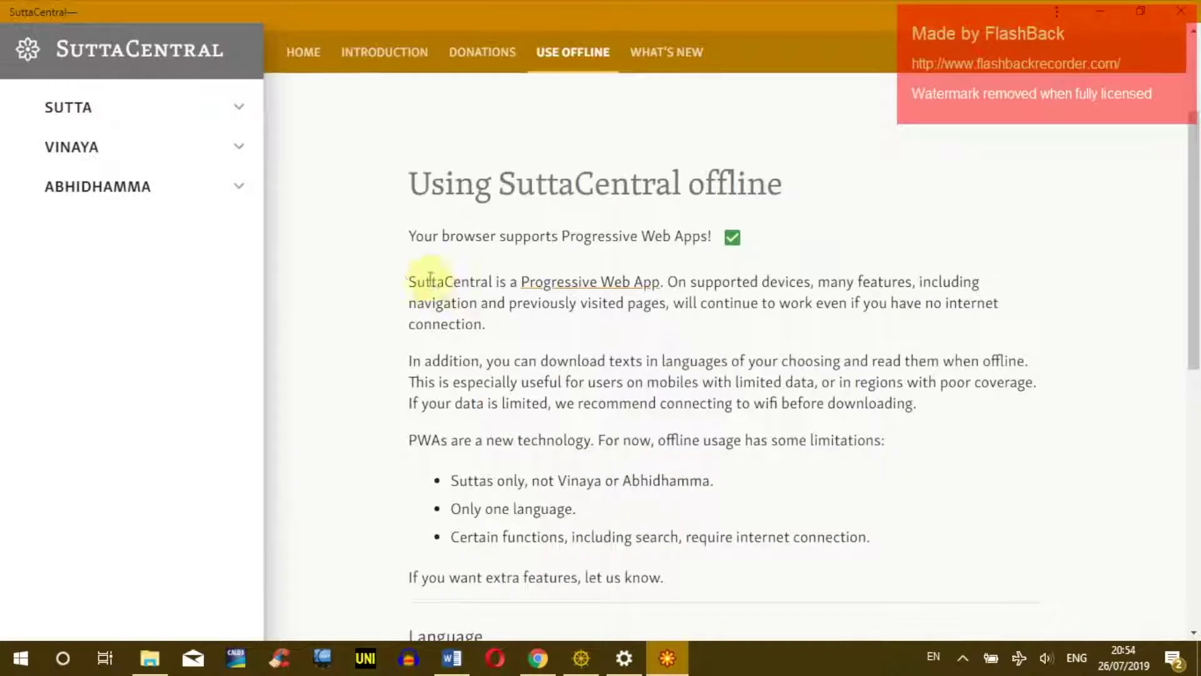
scroll(356, 254, down, 2)
scroll(370, 236, up, 5)
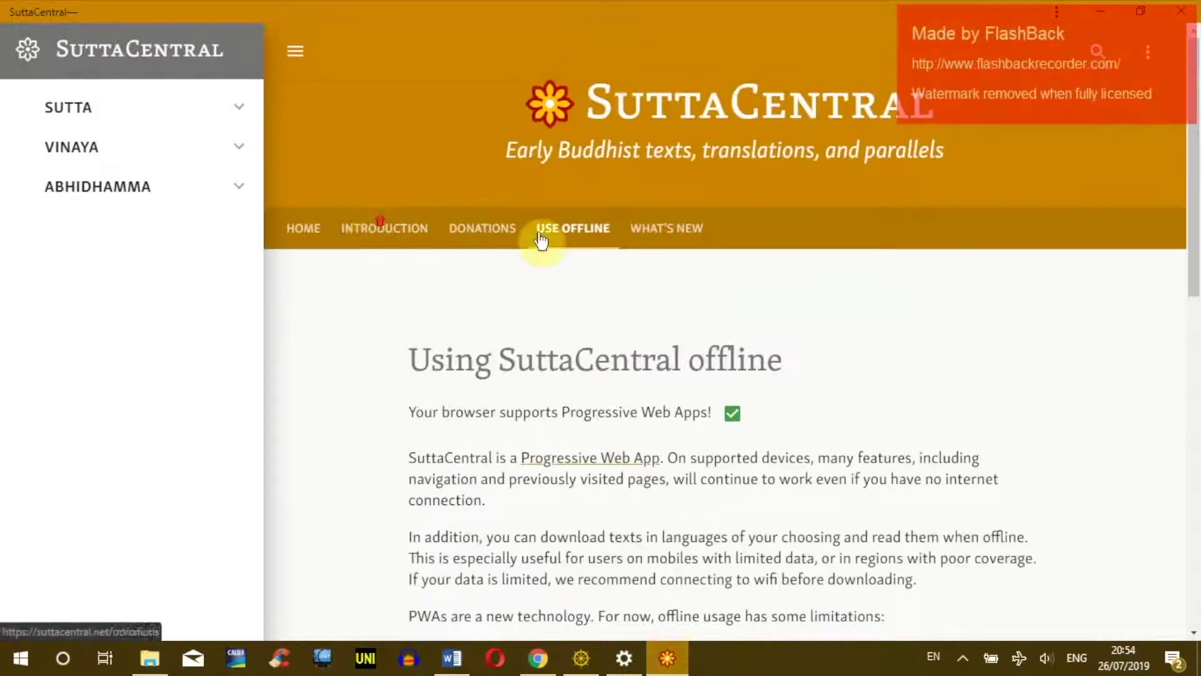
click(1140, 11)
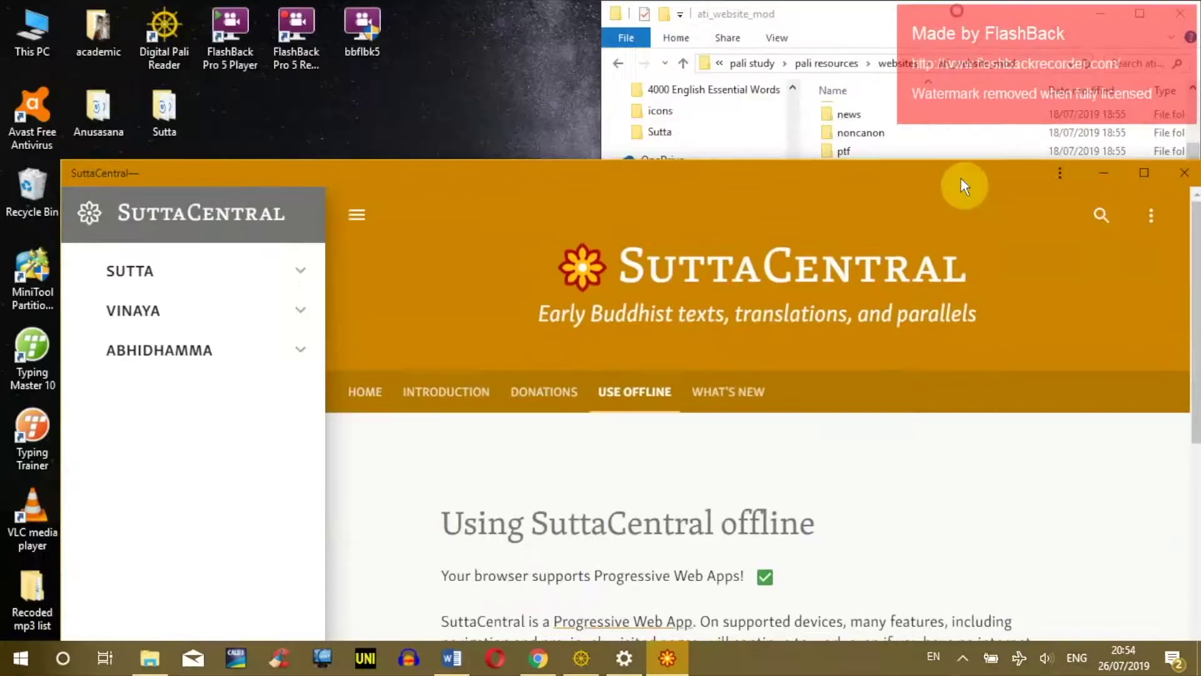
- Switch to Chrome and load suttacentral.net in a new tab
click(538, 658)
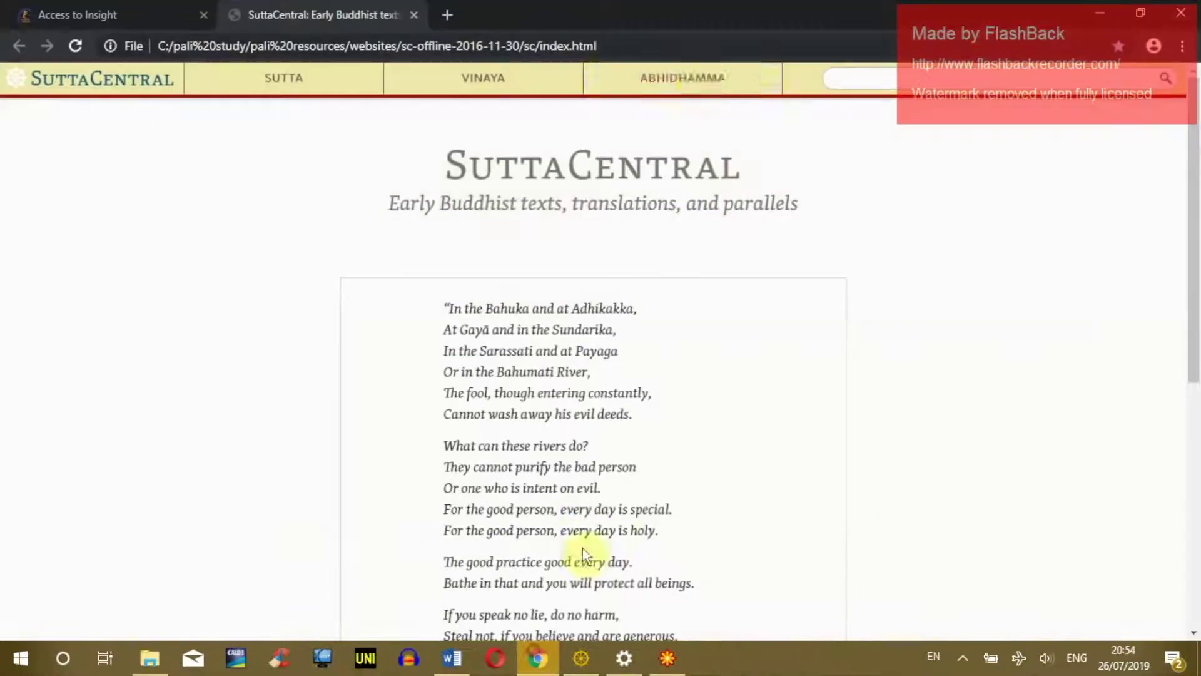
click(447, 14)
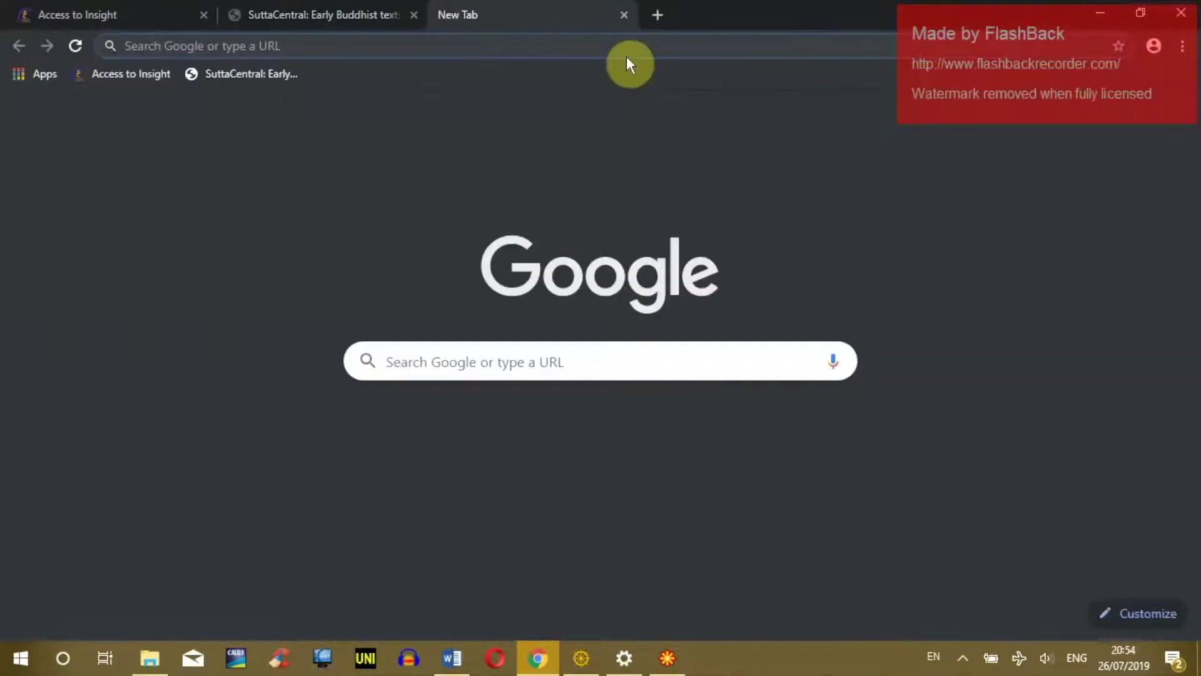
text(suttacentral.net)
key(Return)
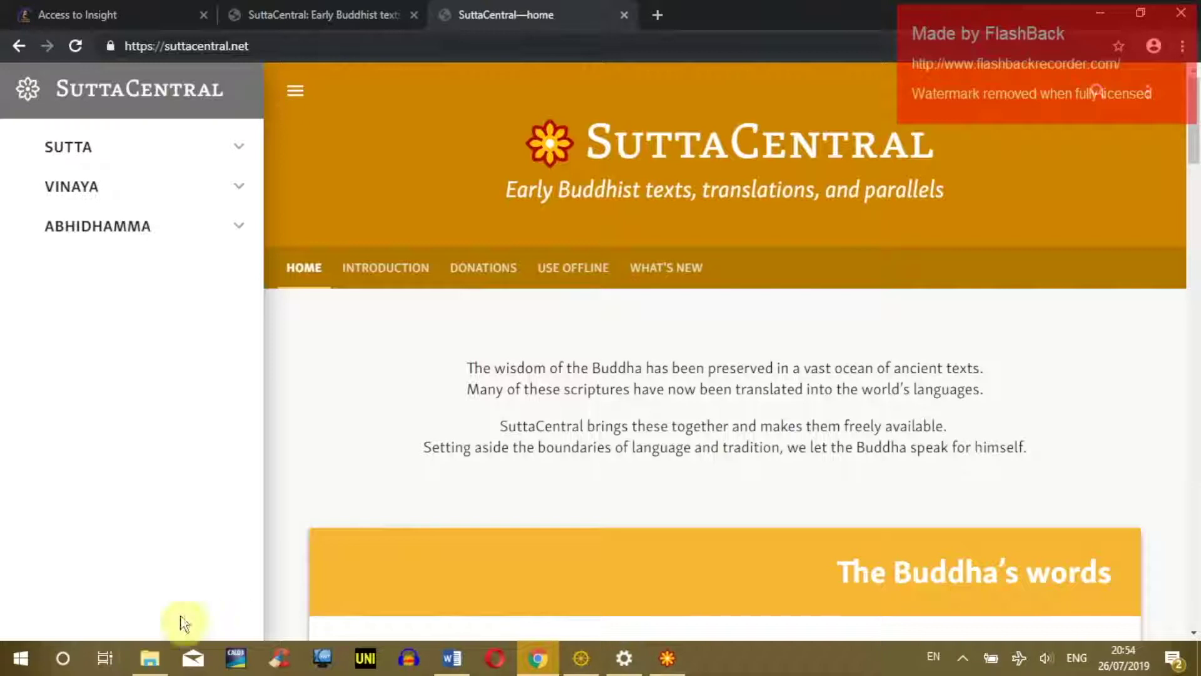
- Open the Use Offline page of suttacentral.net in the browser and read its offline instructions
click(150, 658)
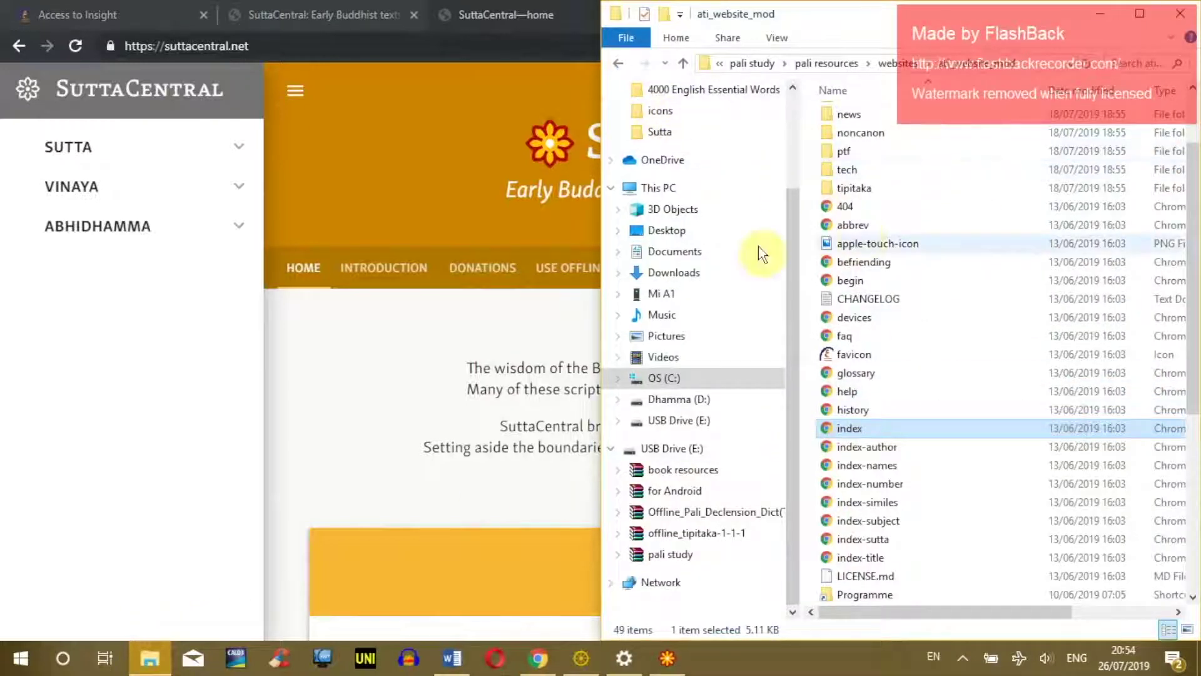
click(524, 352)
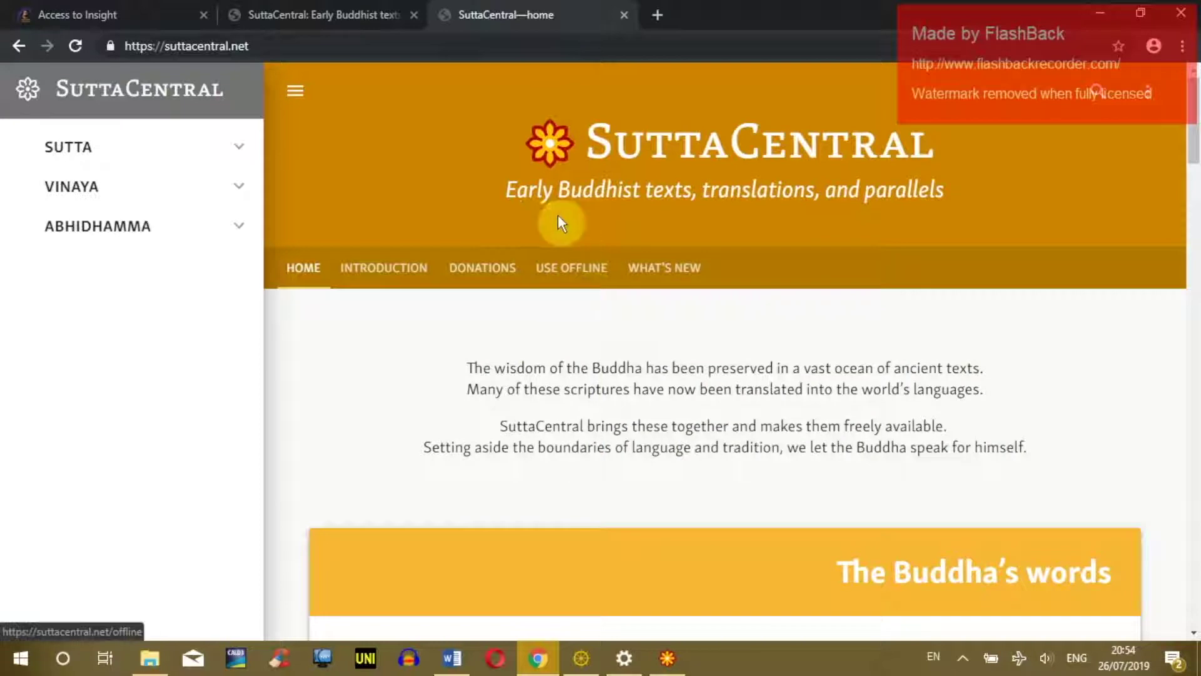
click(591, 270)
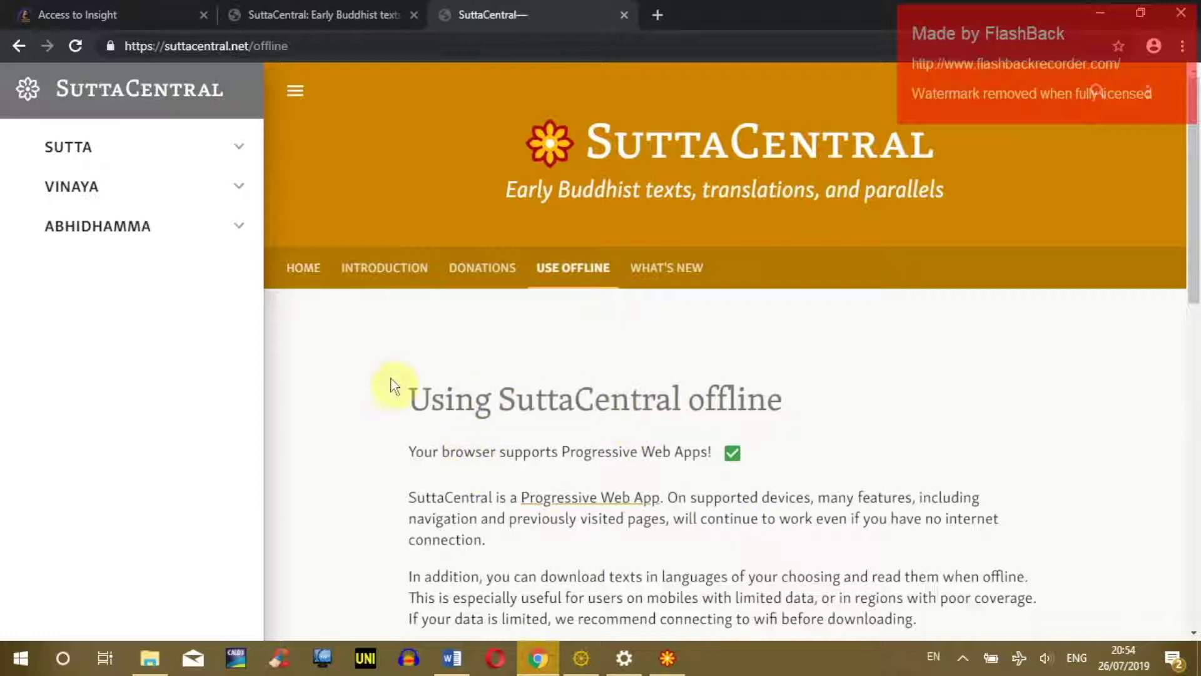
scroll(532, 369, down, 4)
scroll(501, 294, up, 4)
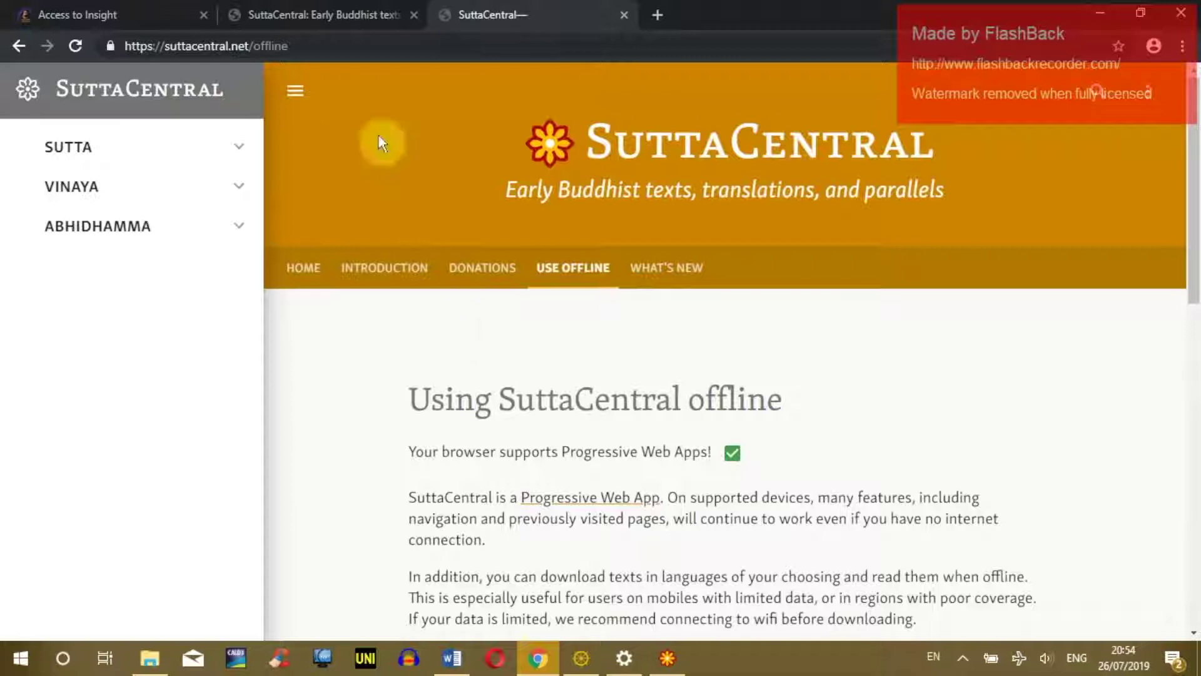
- Collapse and reopen the site's navigation sidebar, and look over the Use Offline page from its introduction to the download options
click(295, 90)
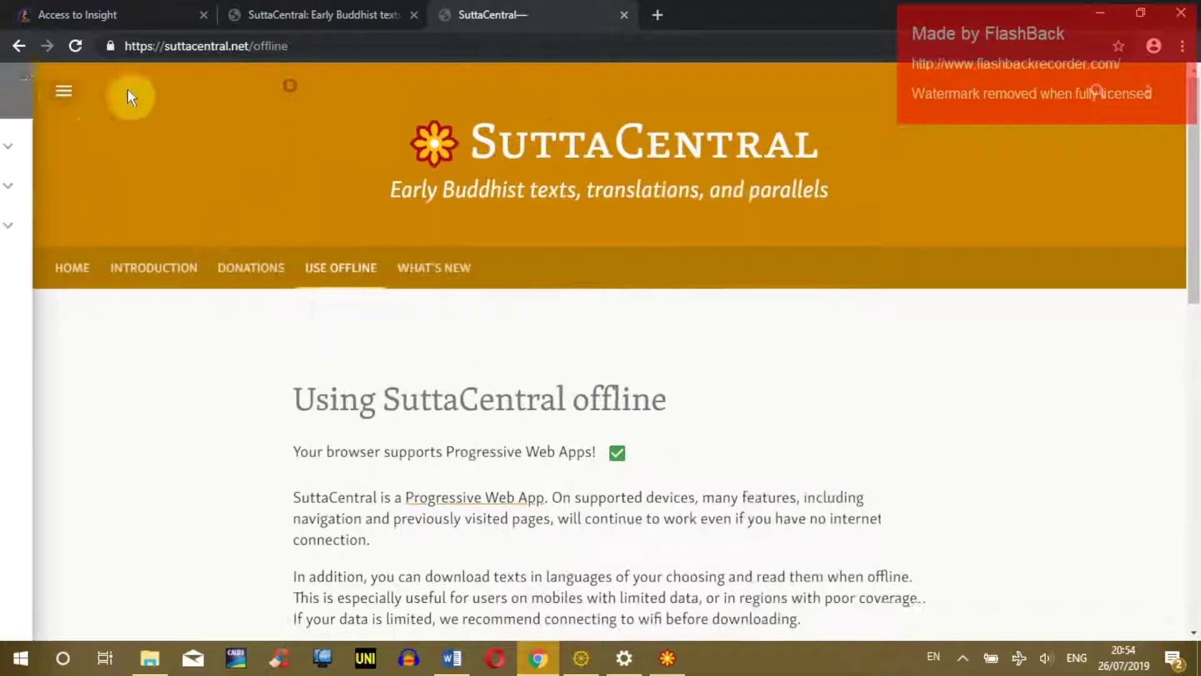
click(31, 93)
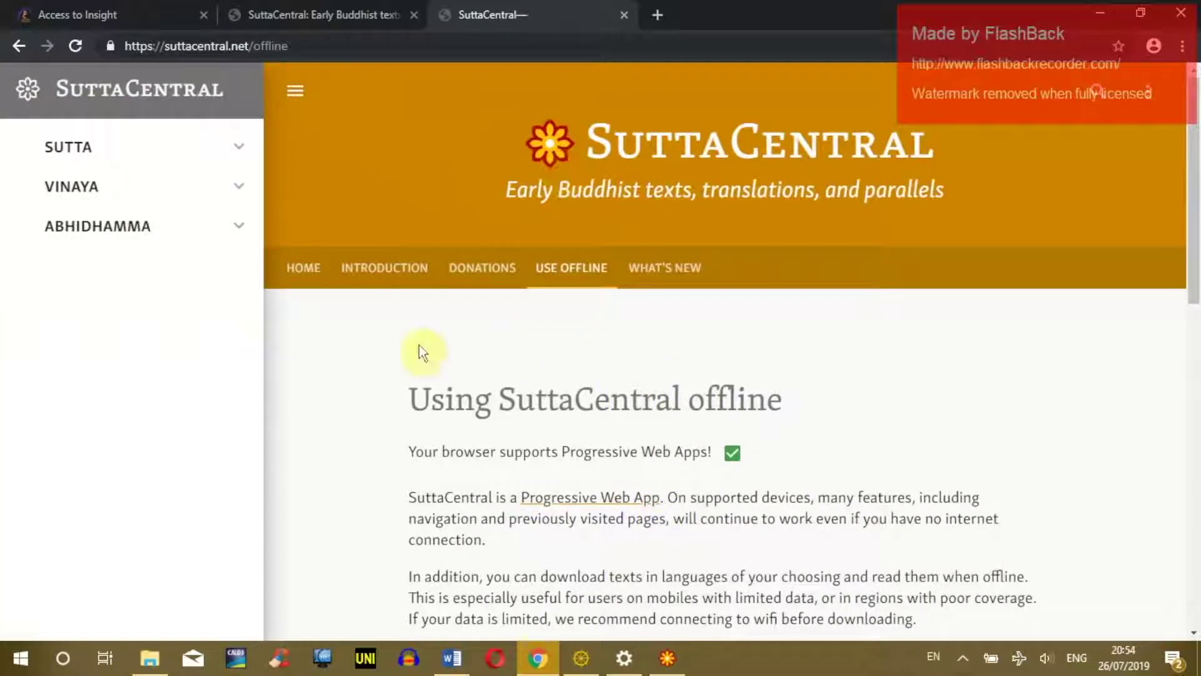
scroll(407, 363, down, 3)
scroll(338, 310, down, 3)
scroll(339, 313, up, 1)
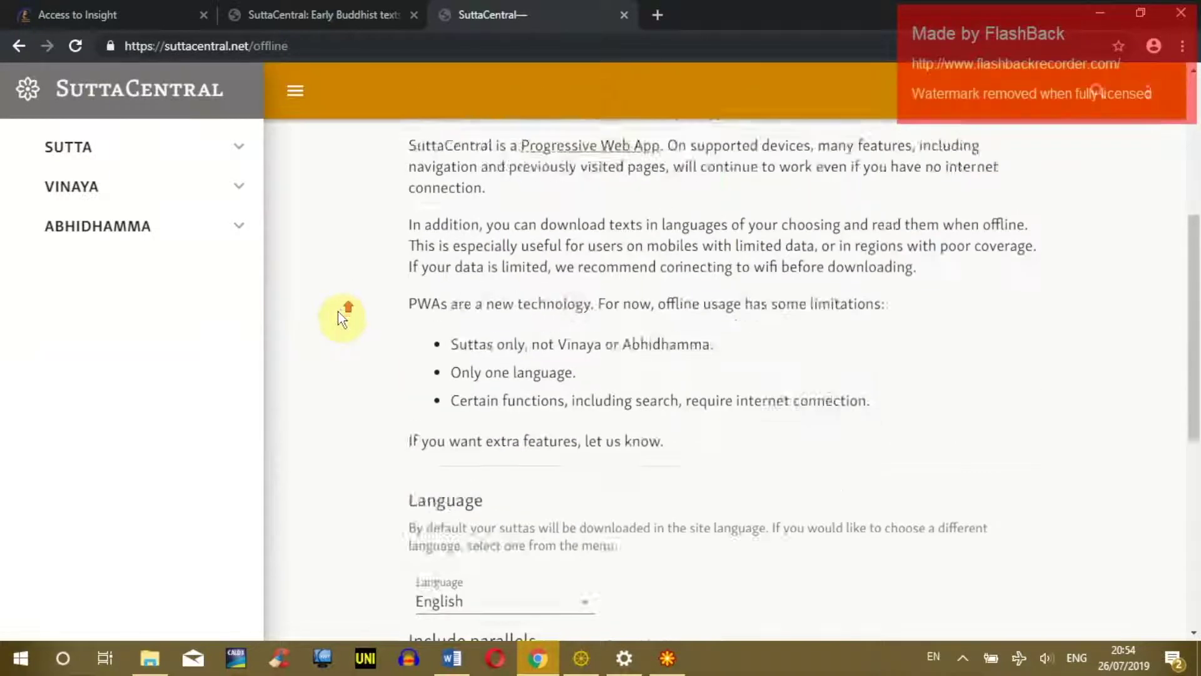
scroll(339, 313, up, 5)
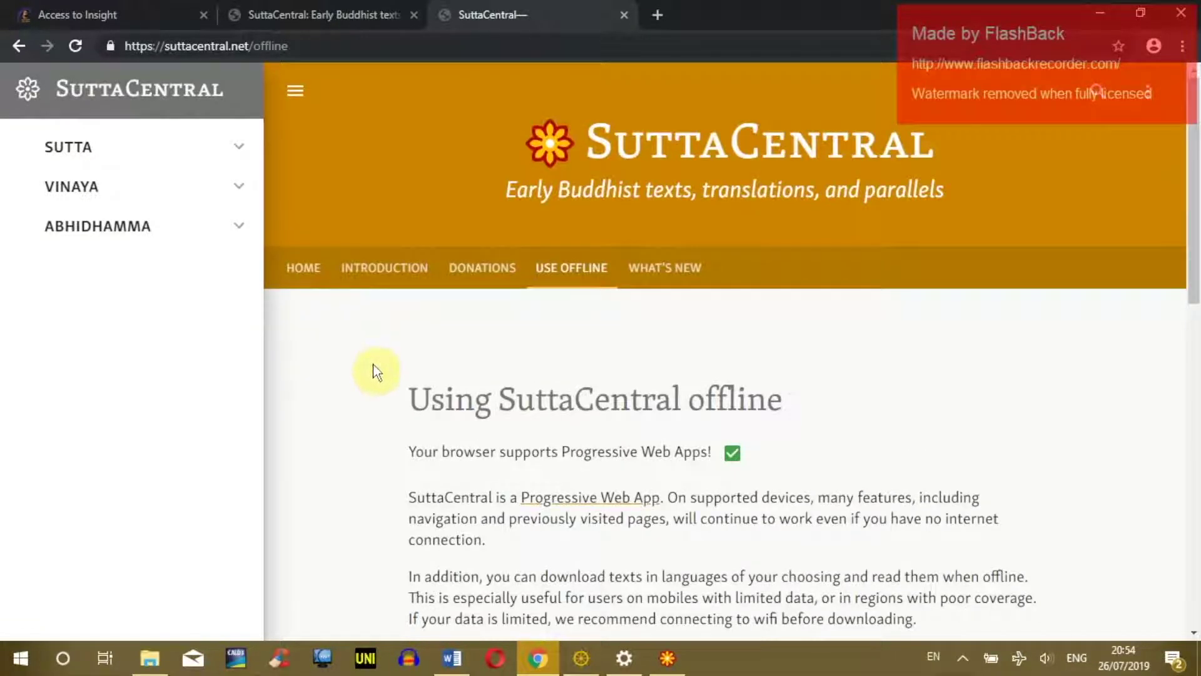
scroll(375, 371, down, 7)
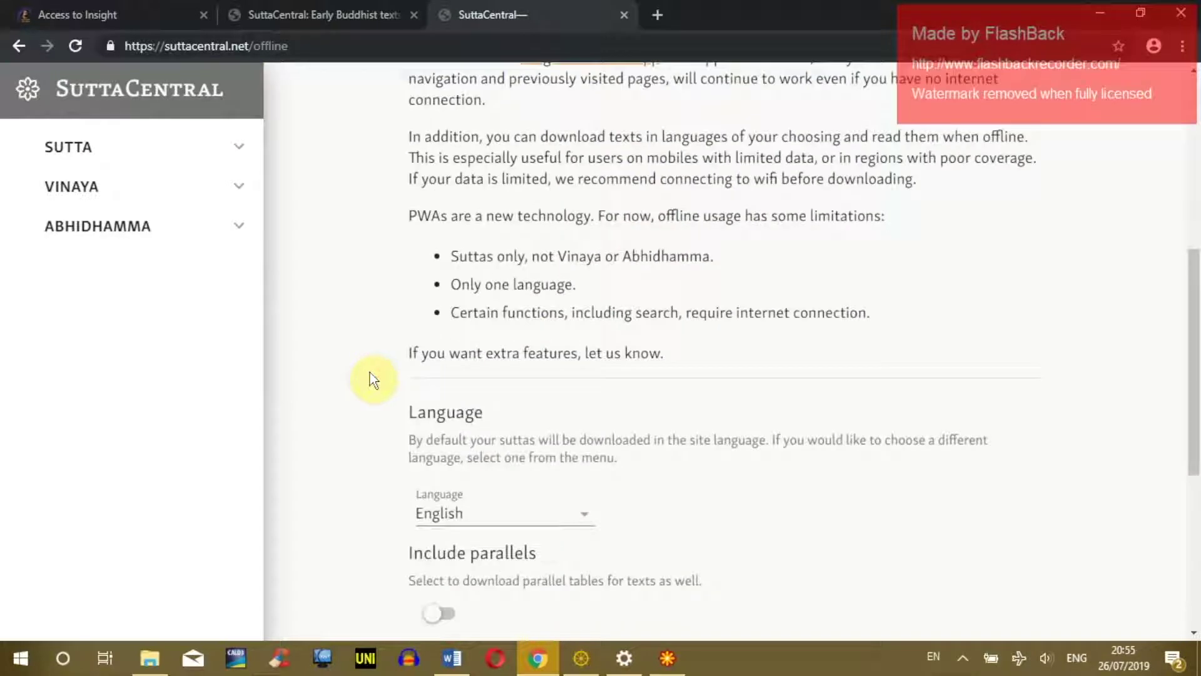
scroll(369, 373, down, 1)
scroll(368, 373, up, 8)
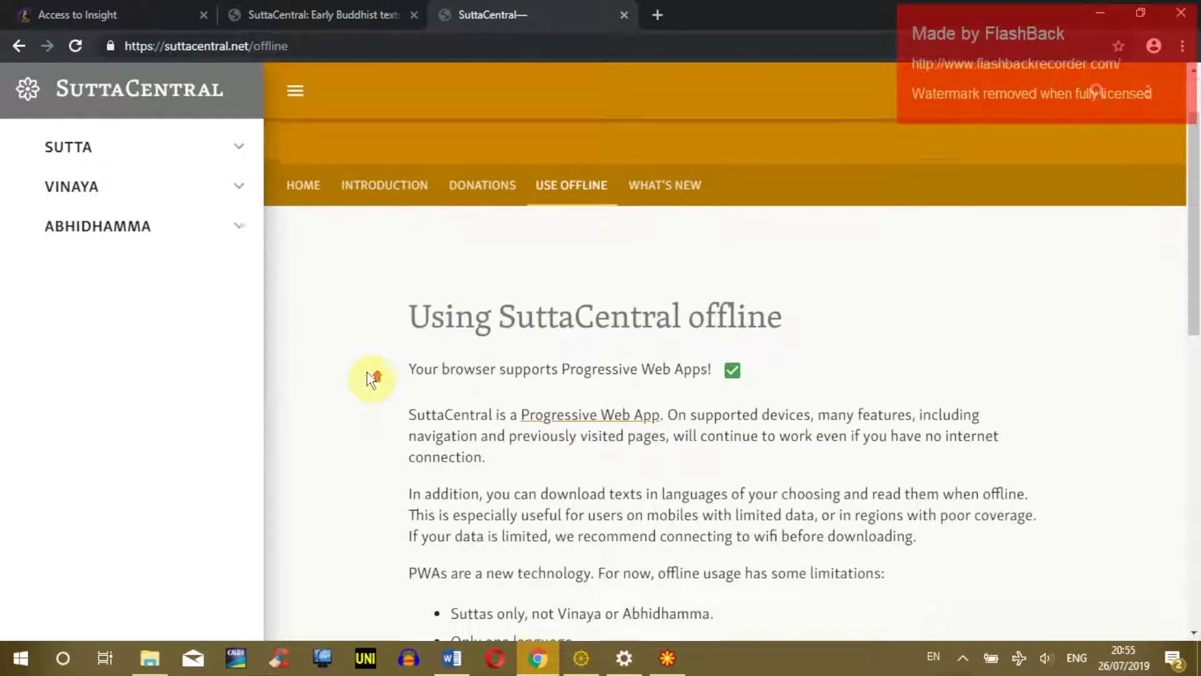
scroll(370, 363, up, 2)
- Turn on Include parallels and Include root texts in the offline download options
scroll(385, 334, down, 6)
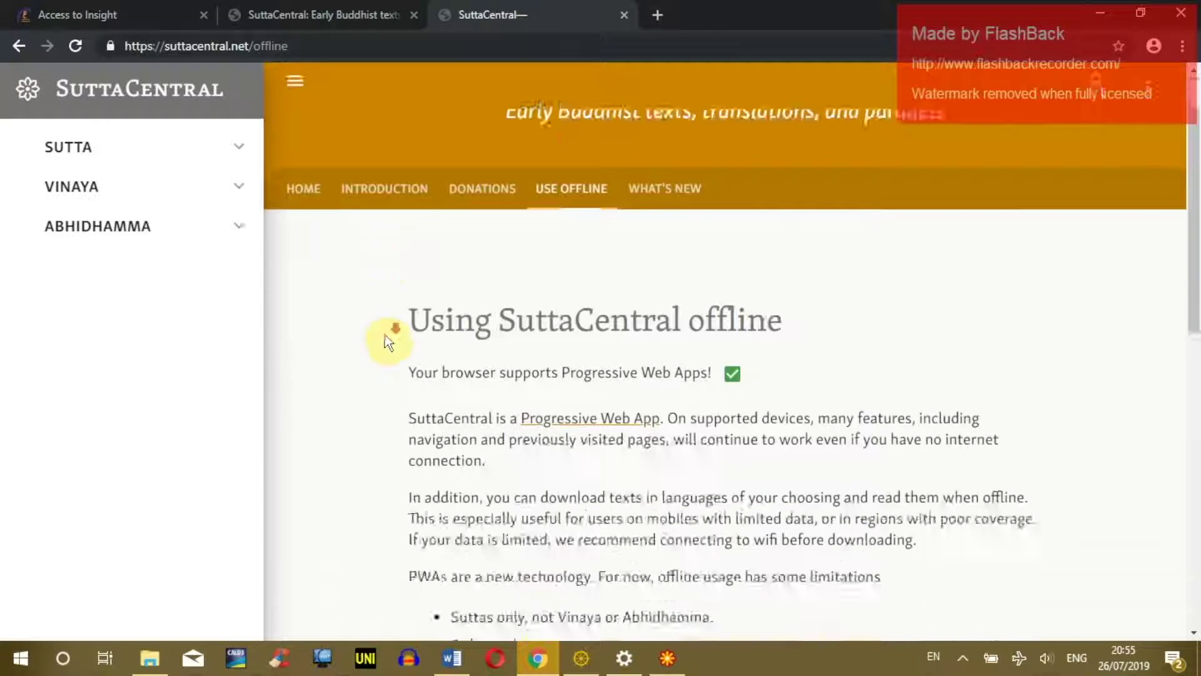
scroll(378, 344, down, 2)
scroll(372, 352, down, 3)
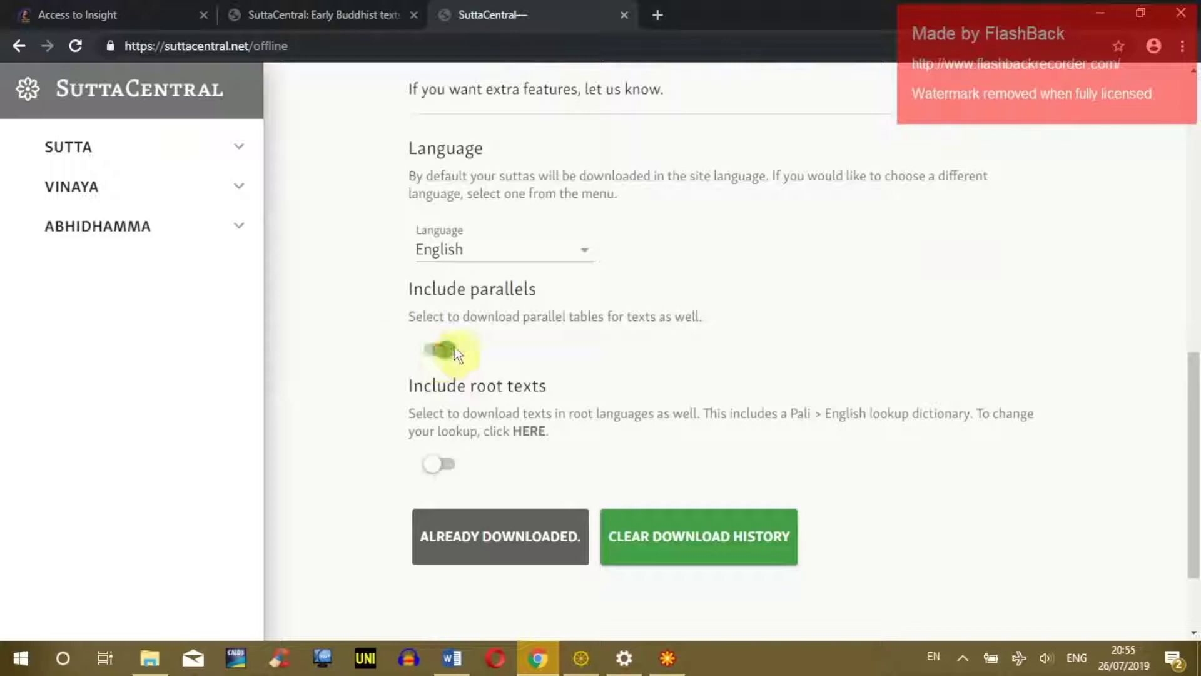
click(442, 468)
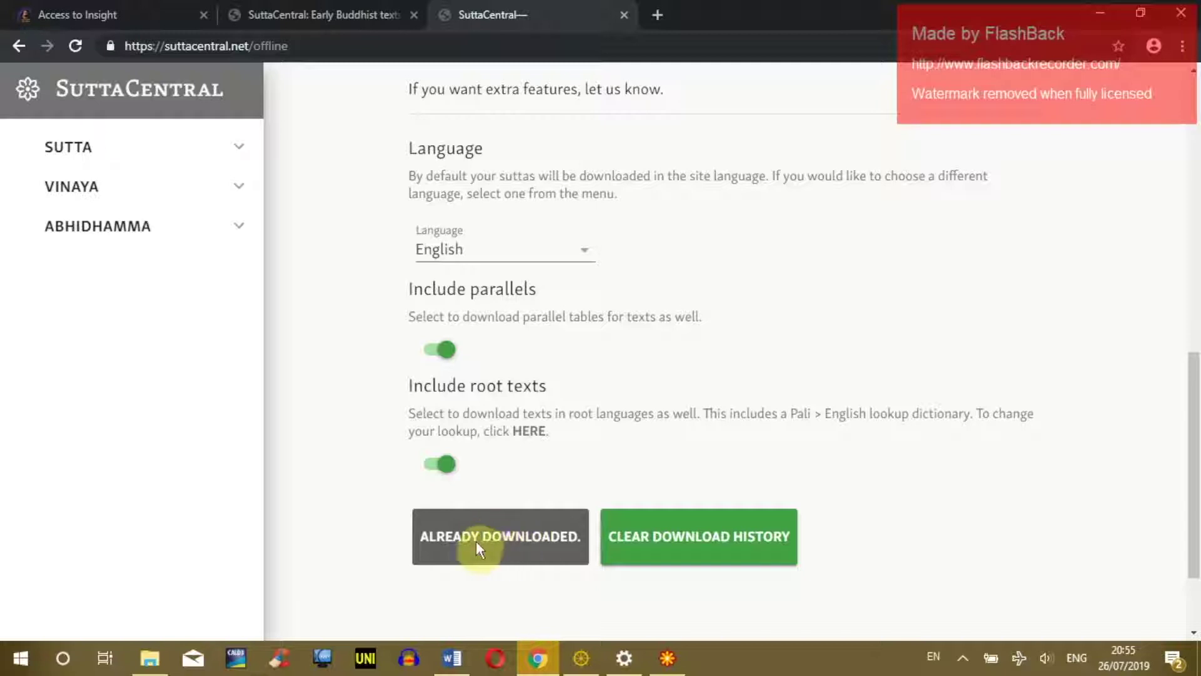
scroll(476, 546, down, 2)
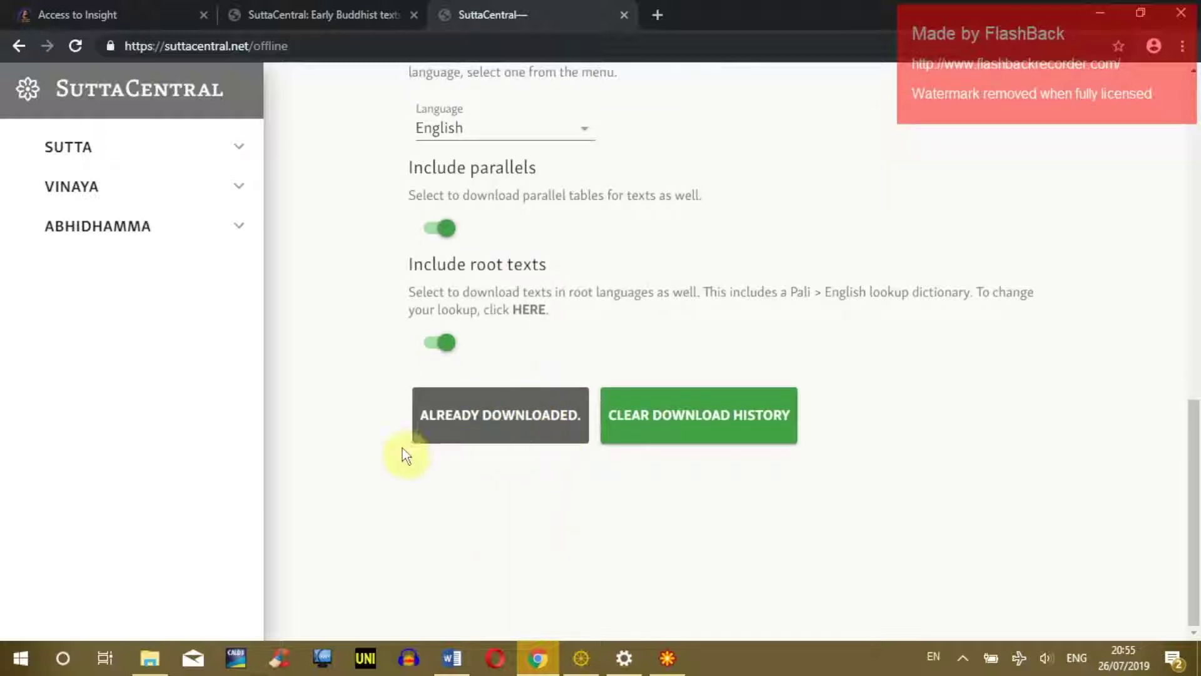
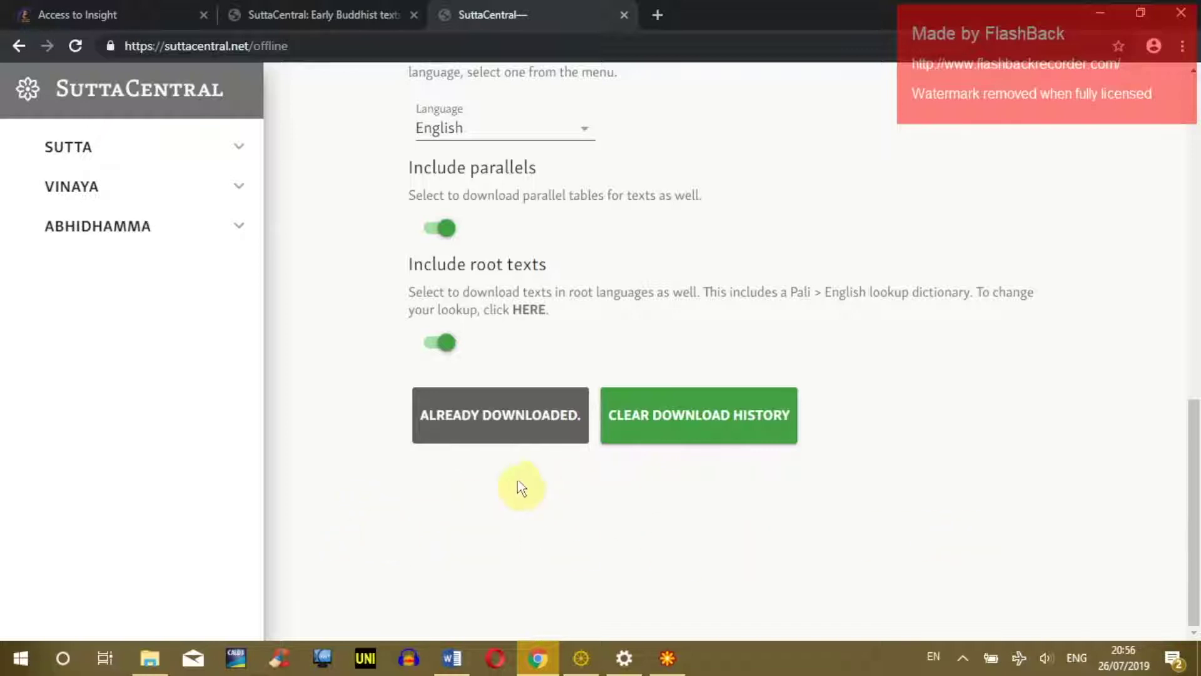
- Review the Use Offline page again and highlight "Suttas only" in the list of offline limitations
scroll(549, 407, up, 7)
scroll(544, 391, down, 7)
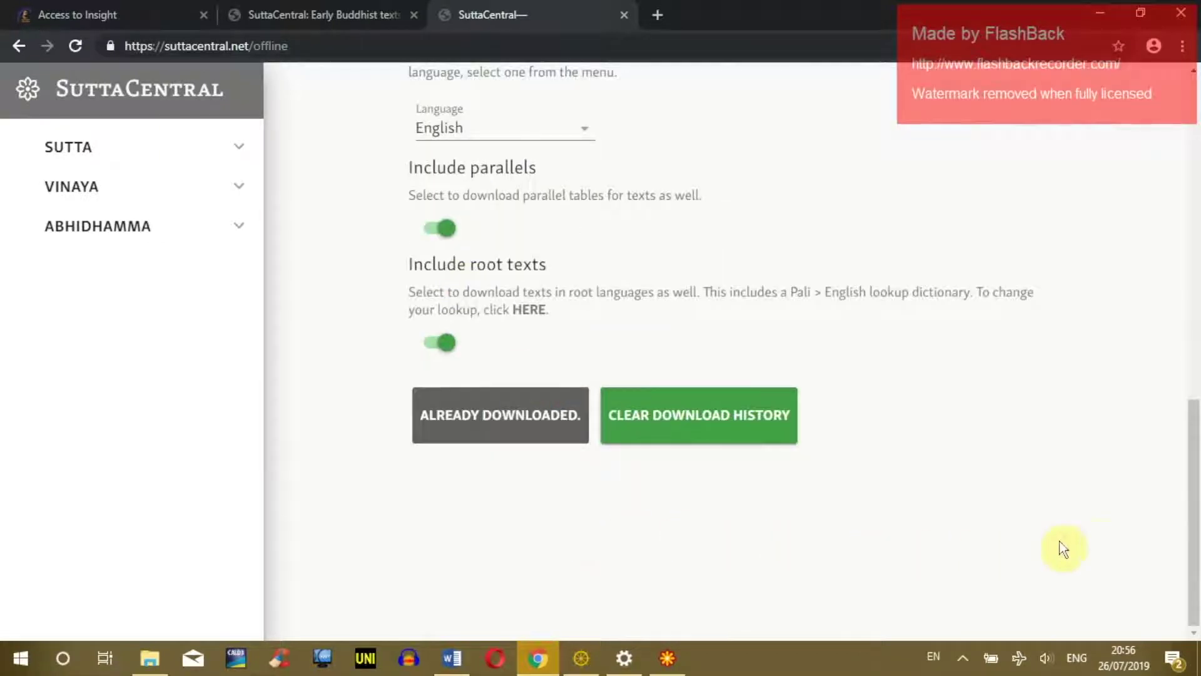
scroll(916, 513, up, 8)
scroll(917, 513, up, 5)
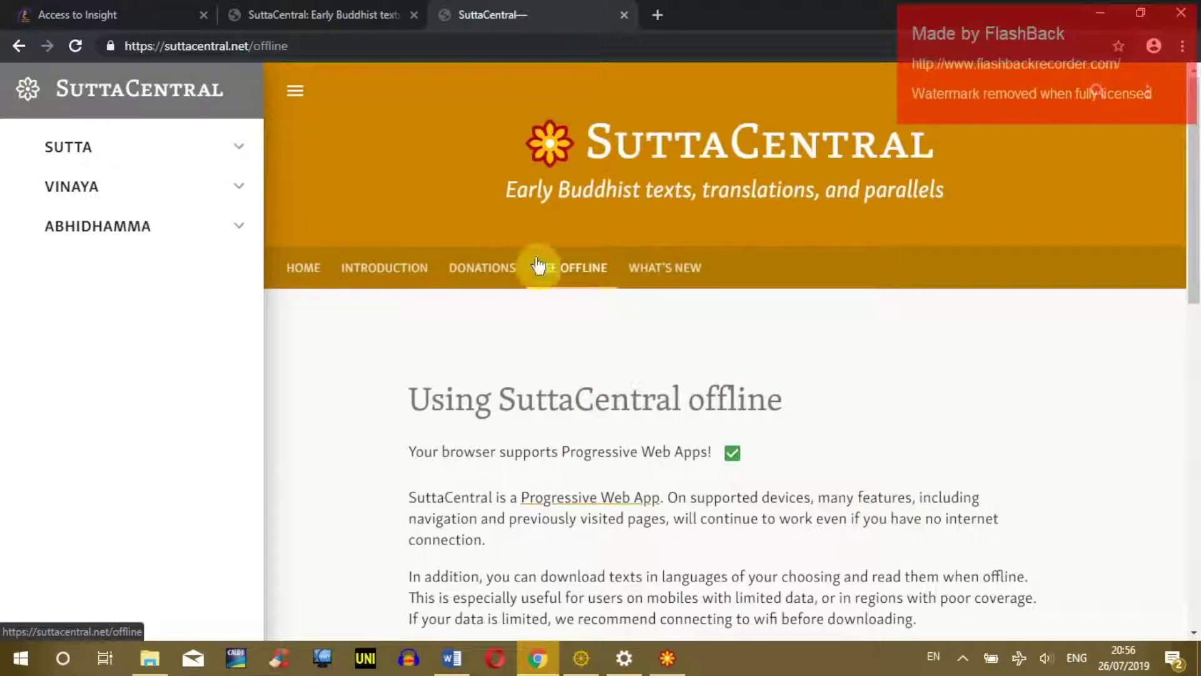
scroll(571, 407, down, 5)
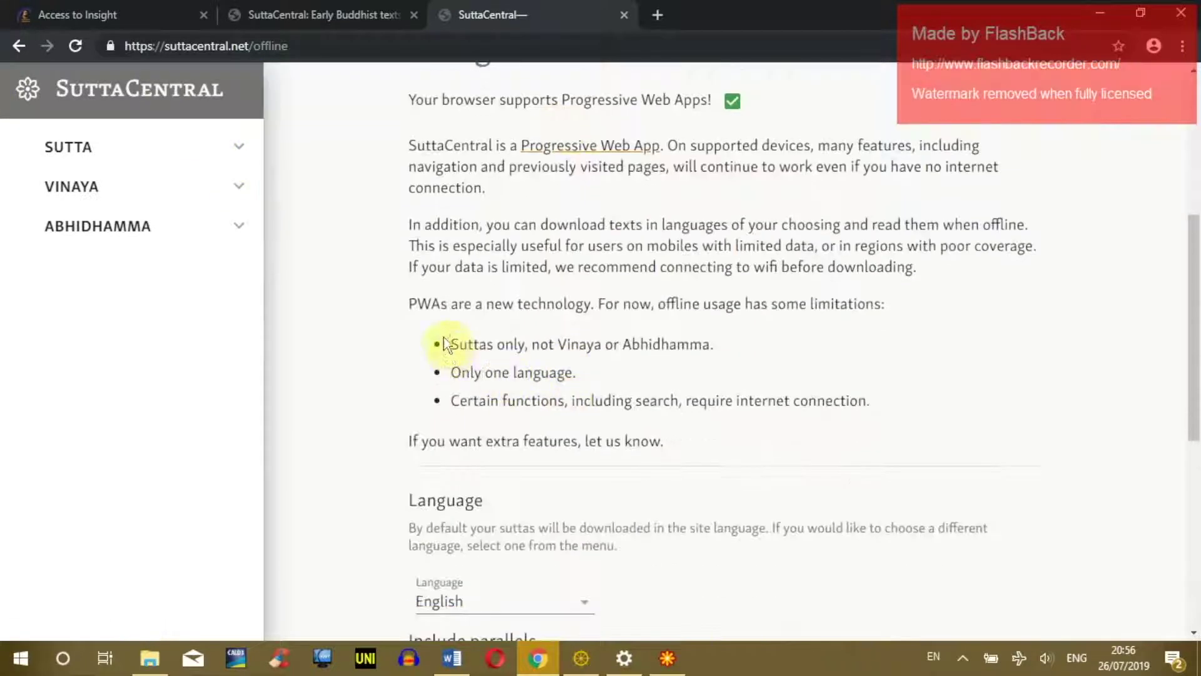
drag(449, 343, 523, 343)
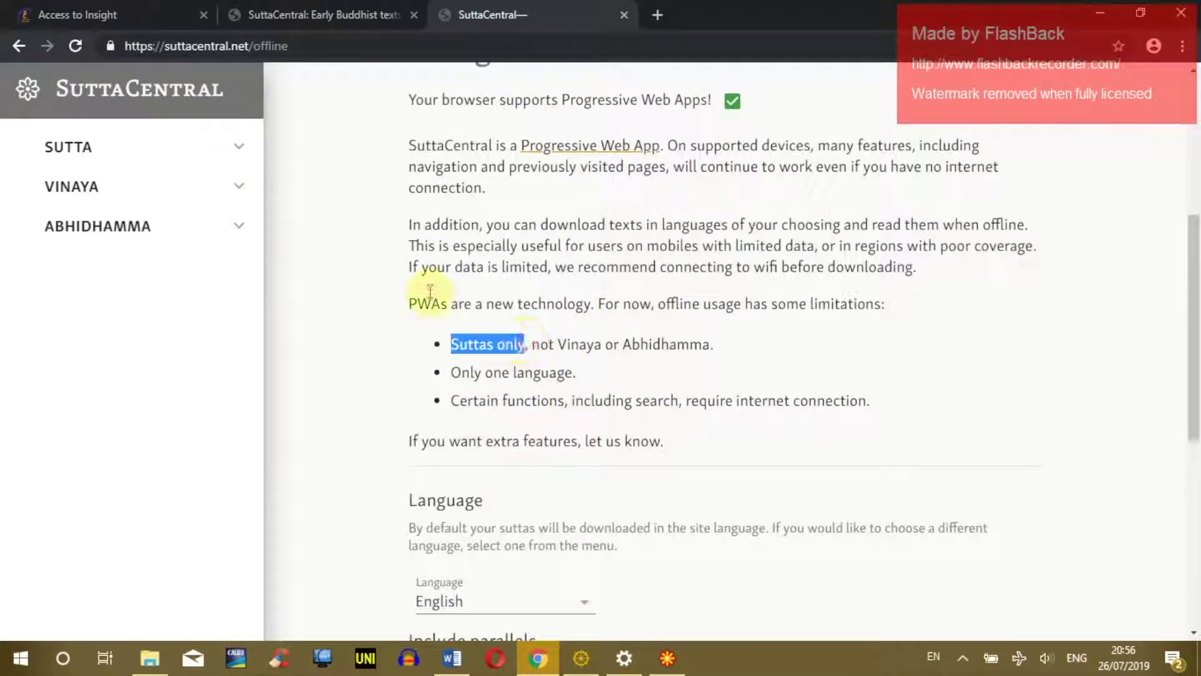
scroll(487, 376, down, 3)
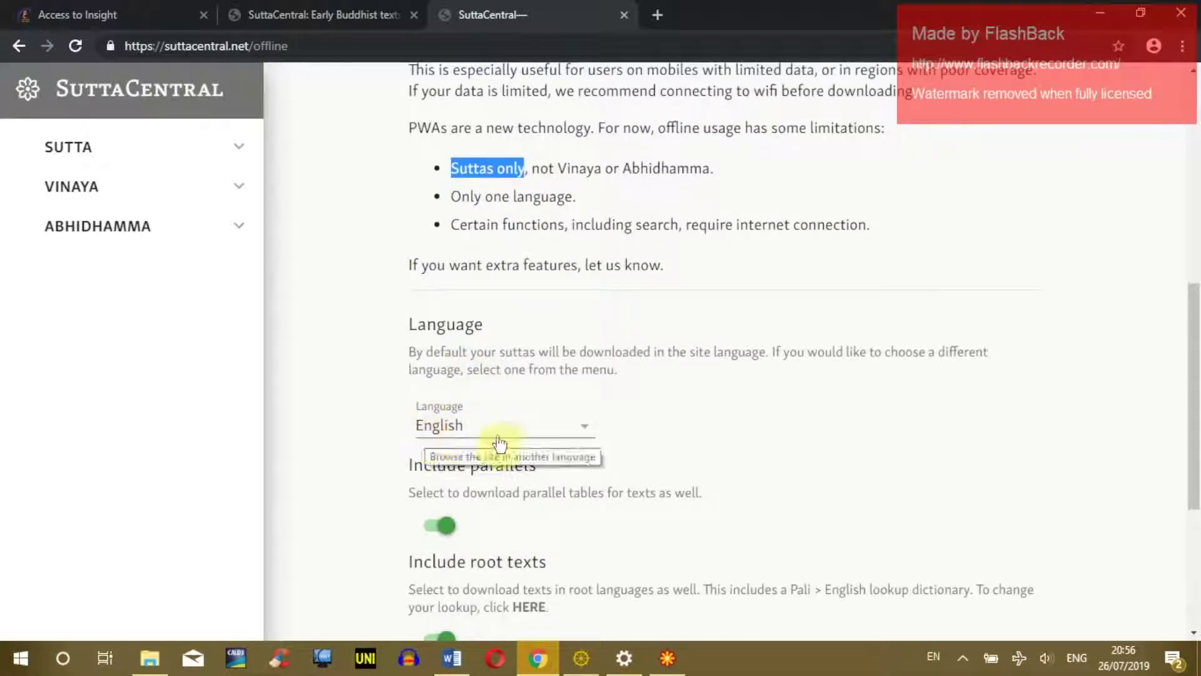
- Browse the whole list of download languages and keep English selected
click(544, 436)
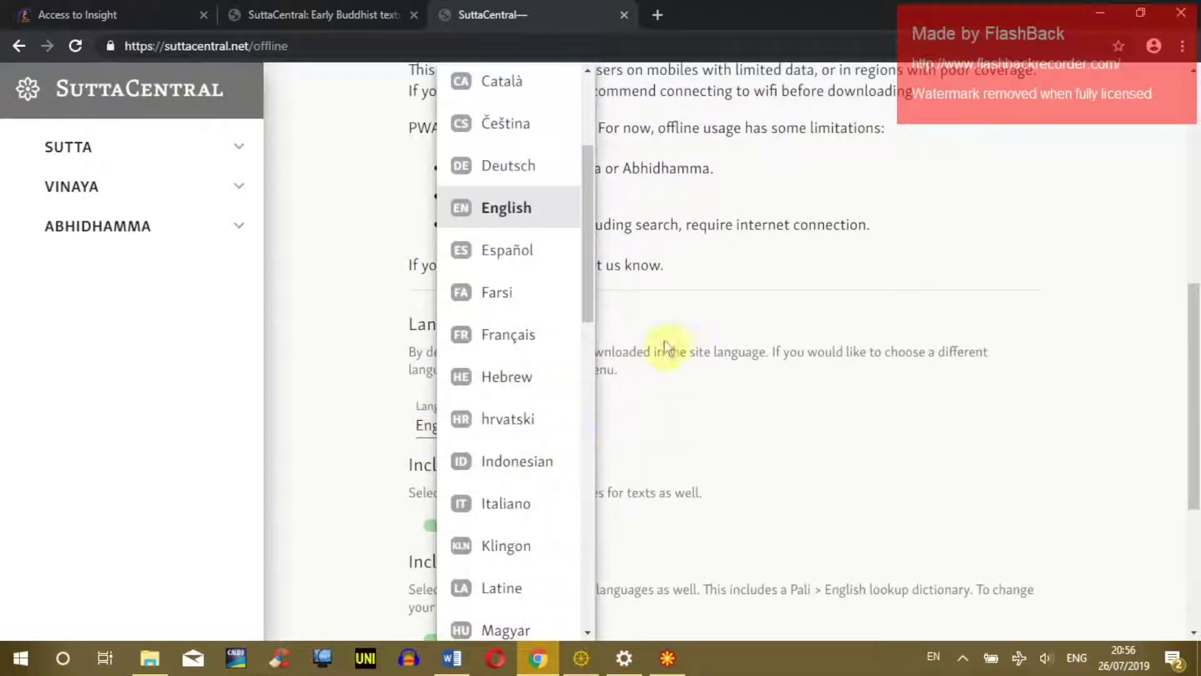
drag(592, 216, 584, 549)
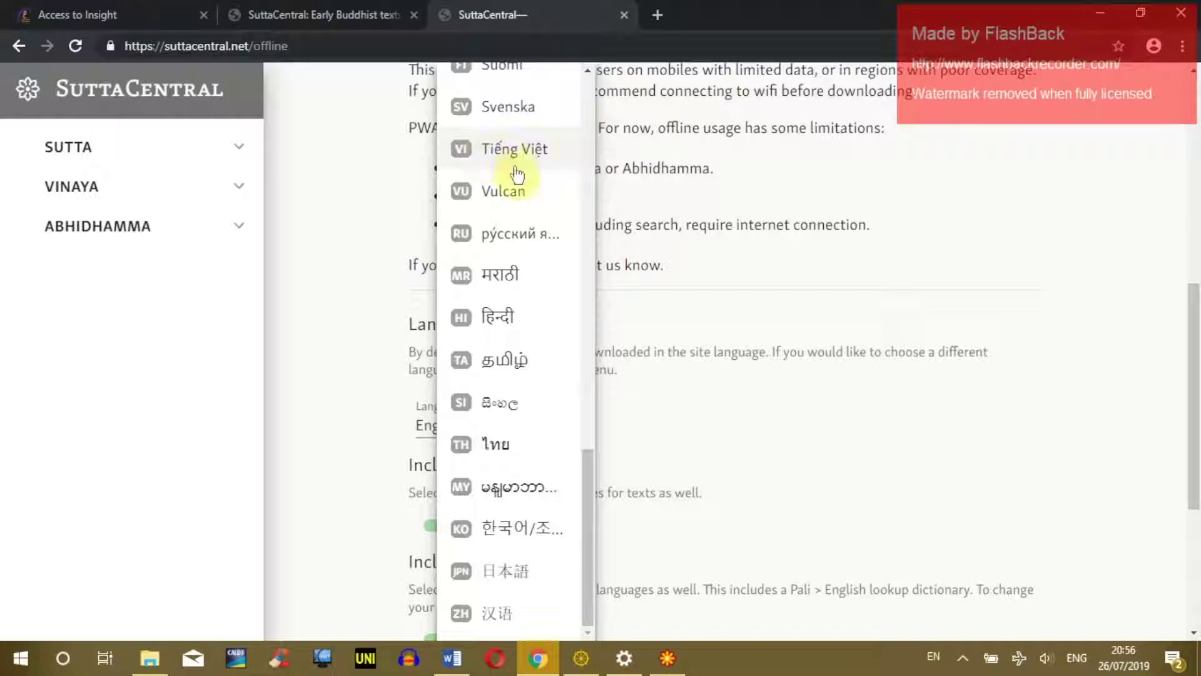
drag(585, 500, 576, 126)
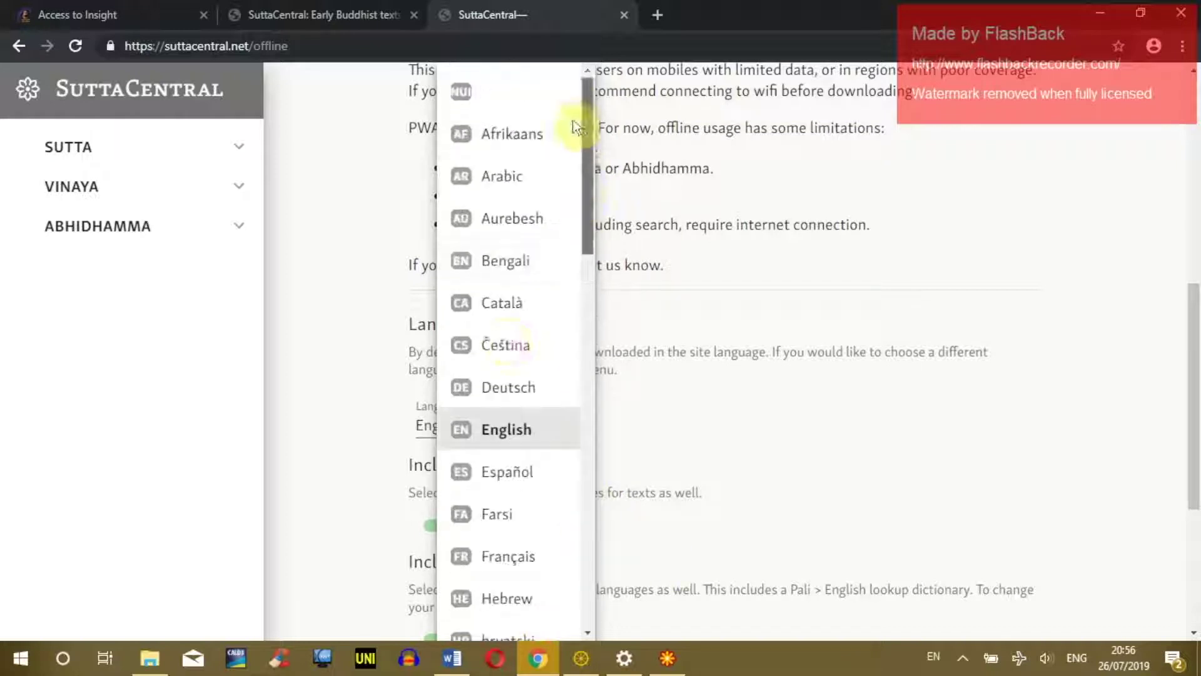
click(508, 429)
- Return to the offline limitations and highlight the wording about Suttas and Vinaya
scroll(542, 302, up, 4)
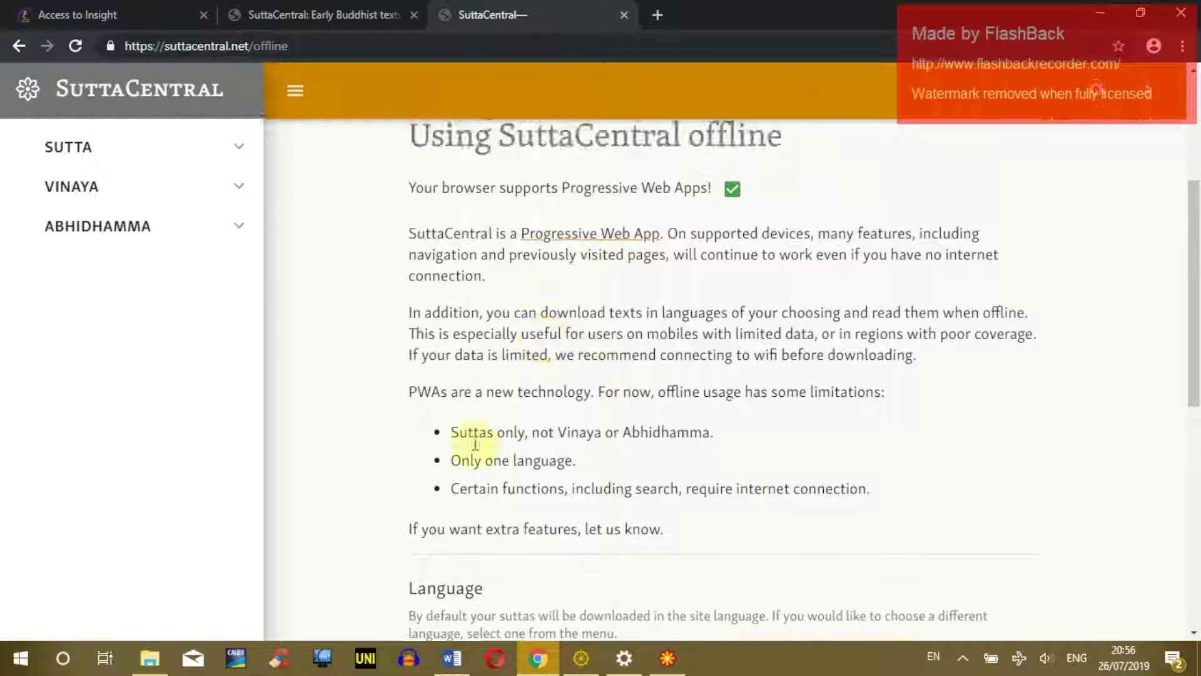
scroll(535, 346, down, 2)
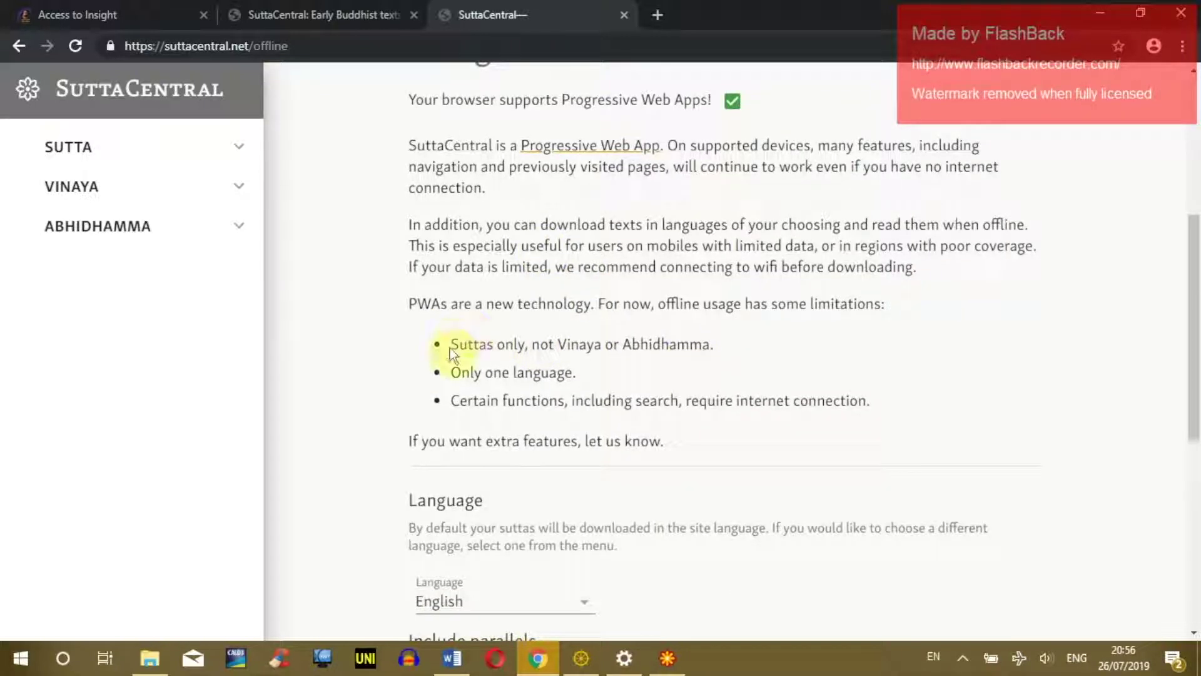
drag(444, 346, 601, 347)
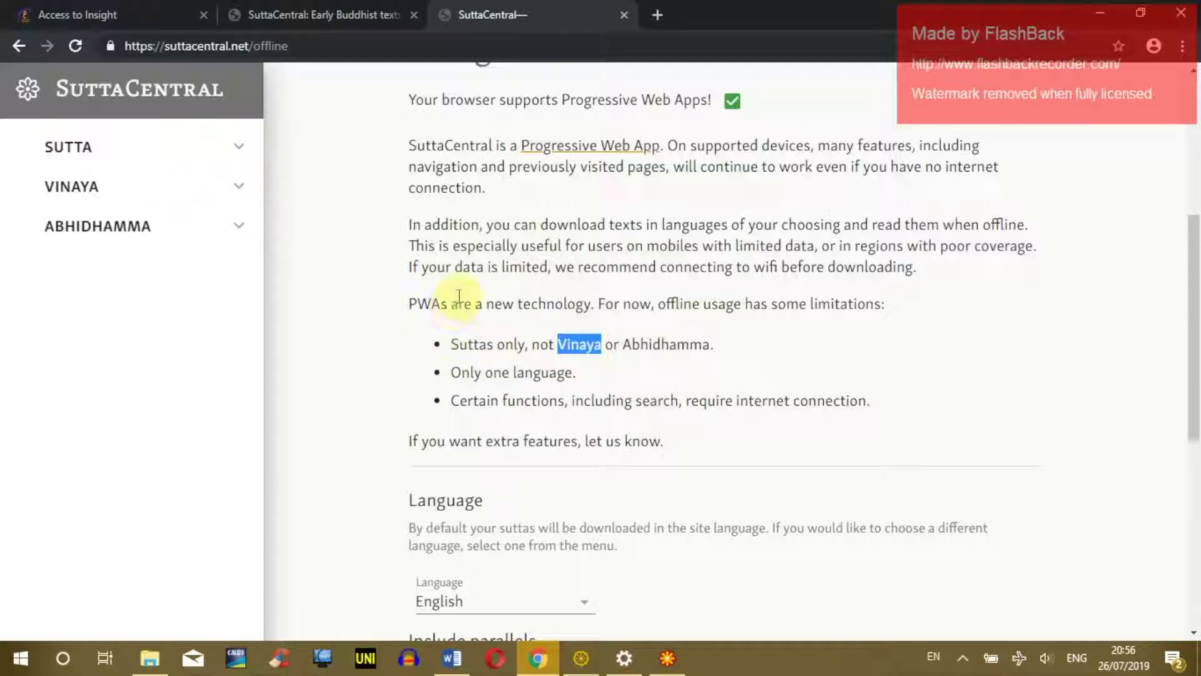
- Open the 2018 English & Pāli translation of The Prime Net from the Sīlakkhandha Vagga of the Long discourses
click(239, 147)
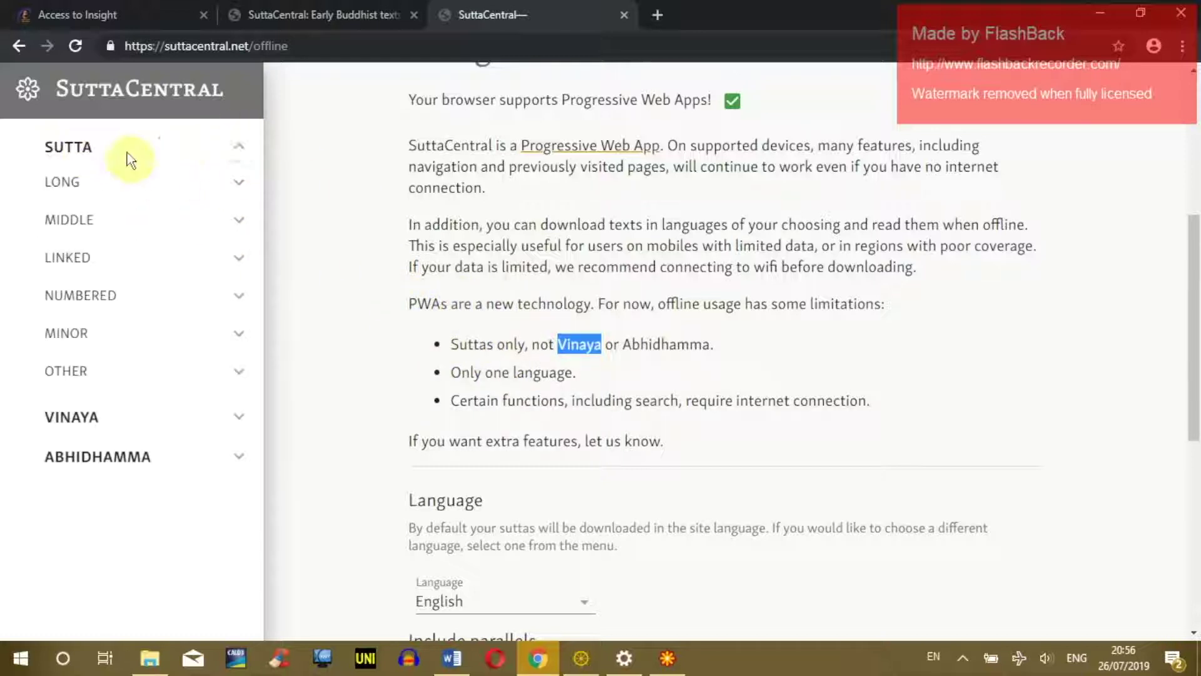
click(238, 177)
click(241, 215)
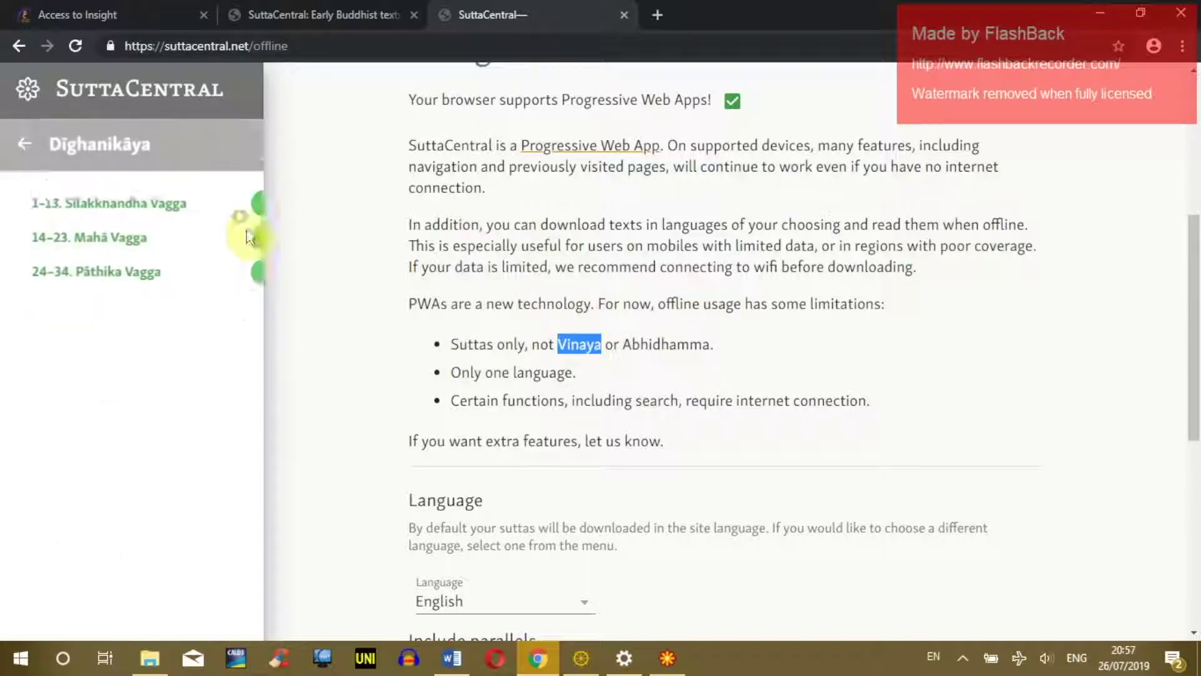
click(147, 203)
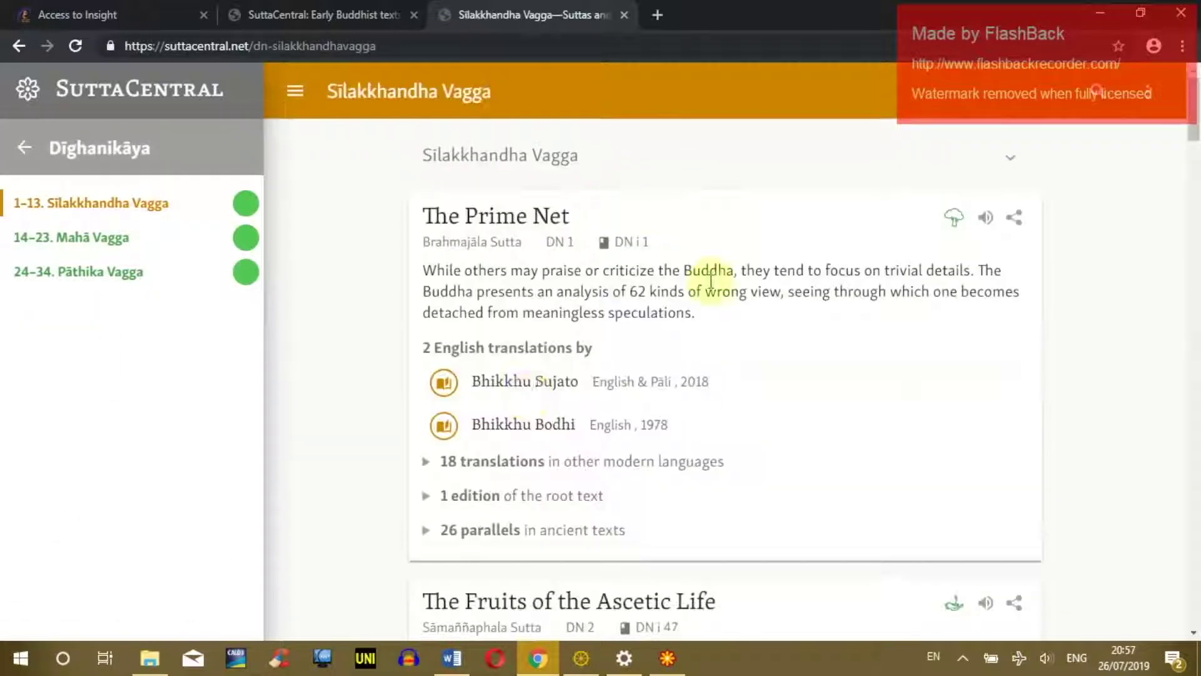
scroll(560, 327, down, 3)
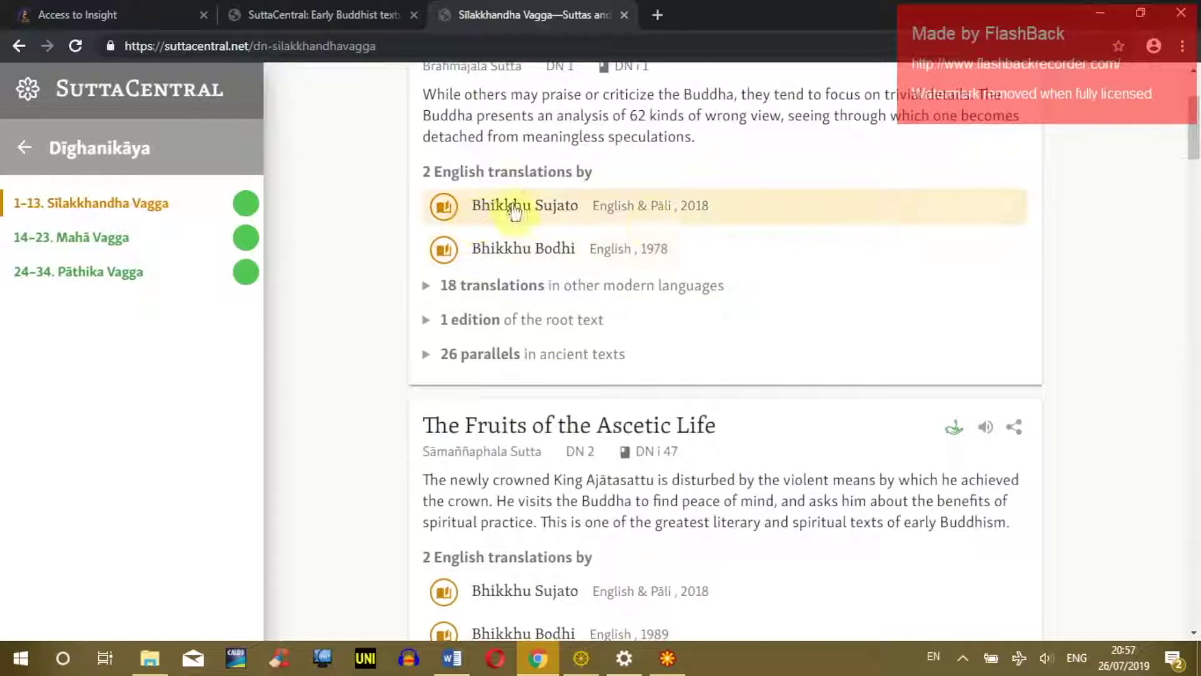
click(678, 214)
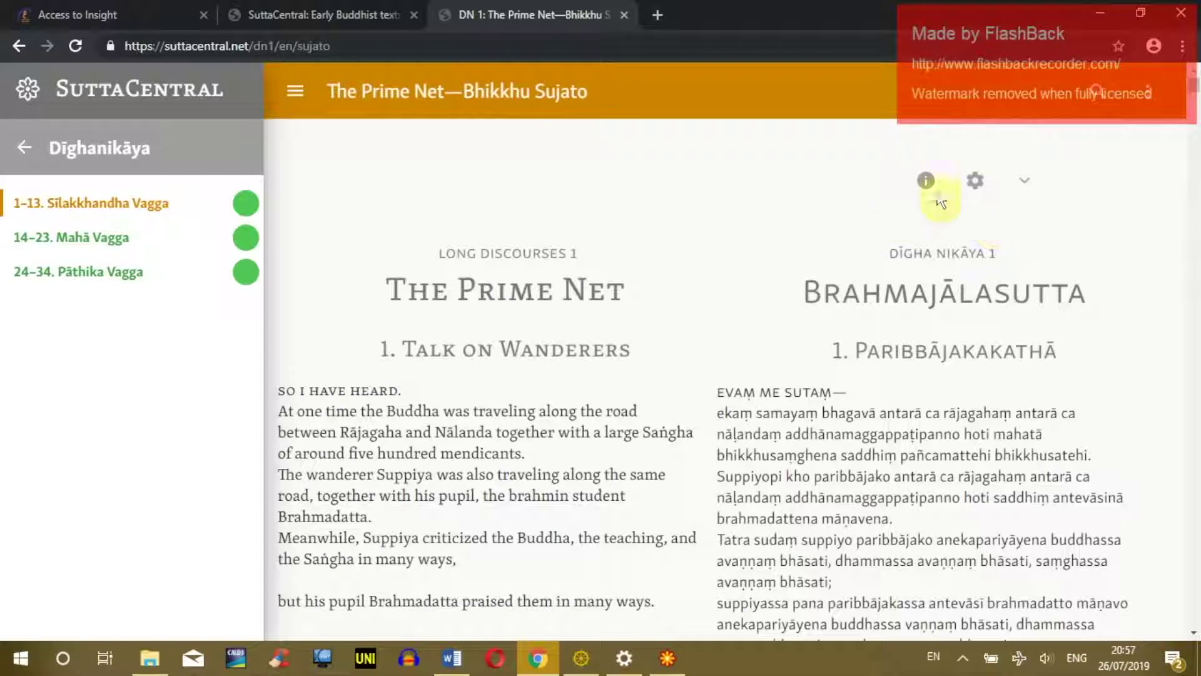
- Open the text settings and review the original-text view, Pali and Chinese word lookup, and Pali script options
click(975, 181)
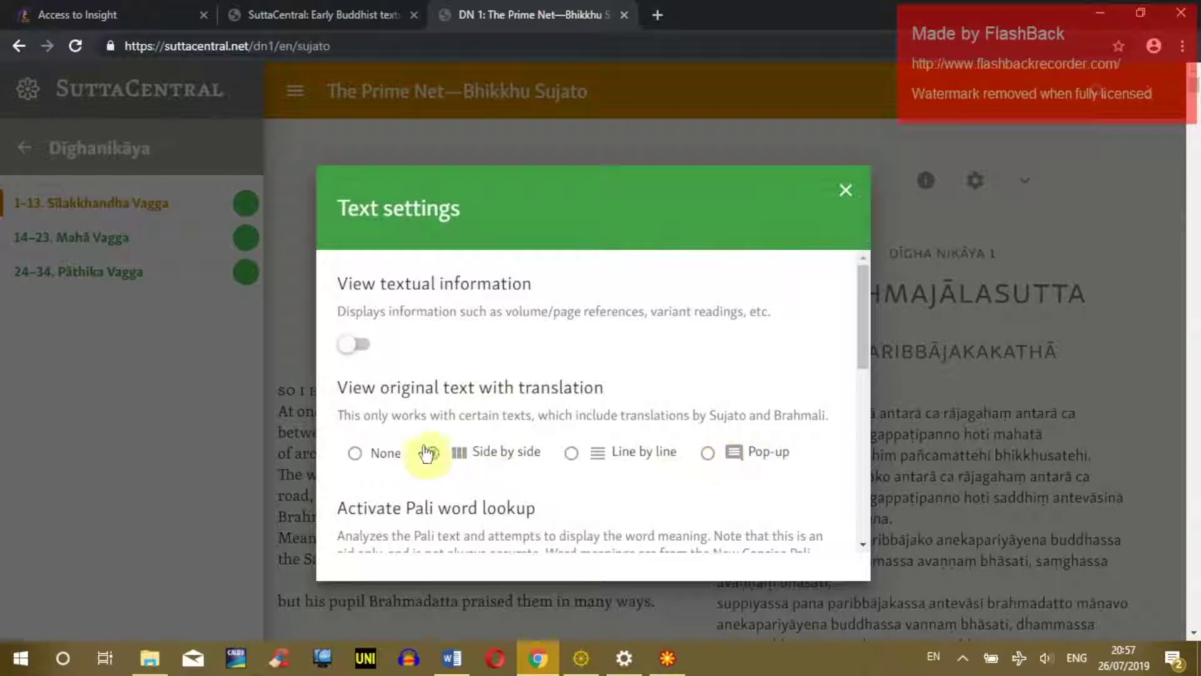
drag(865, 309, 858, 467)
scroll(606, 365, up, 2)
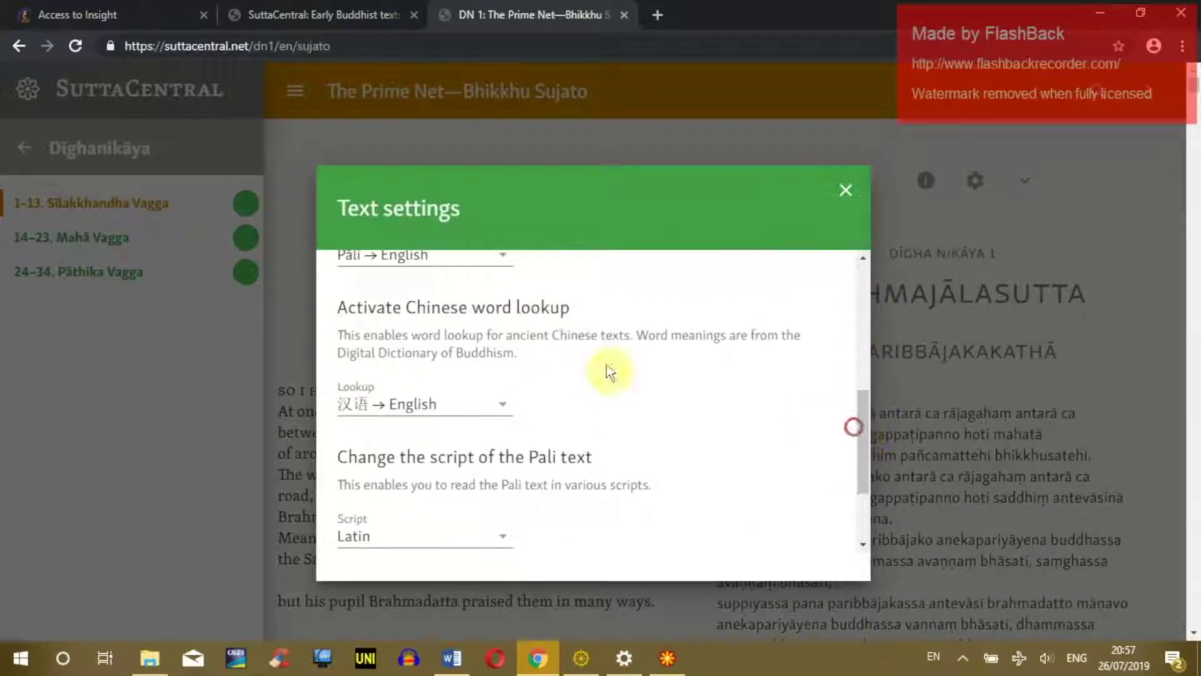
scroll(389, 373, up, 1)
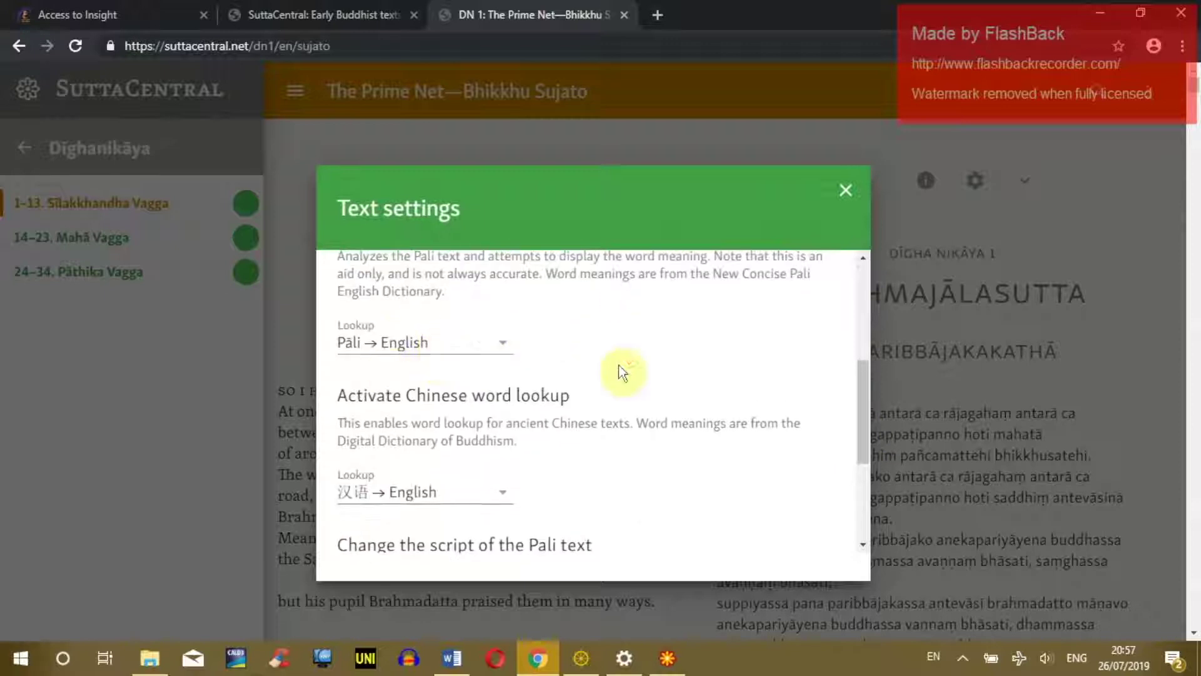
- Set the Pali text's script to Burmese in the text settings, close them, and look up Pali words in the first lines
scroll(550, 400, down, 3)
click(494, 411)
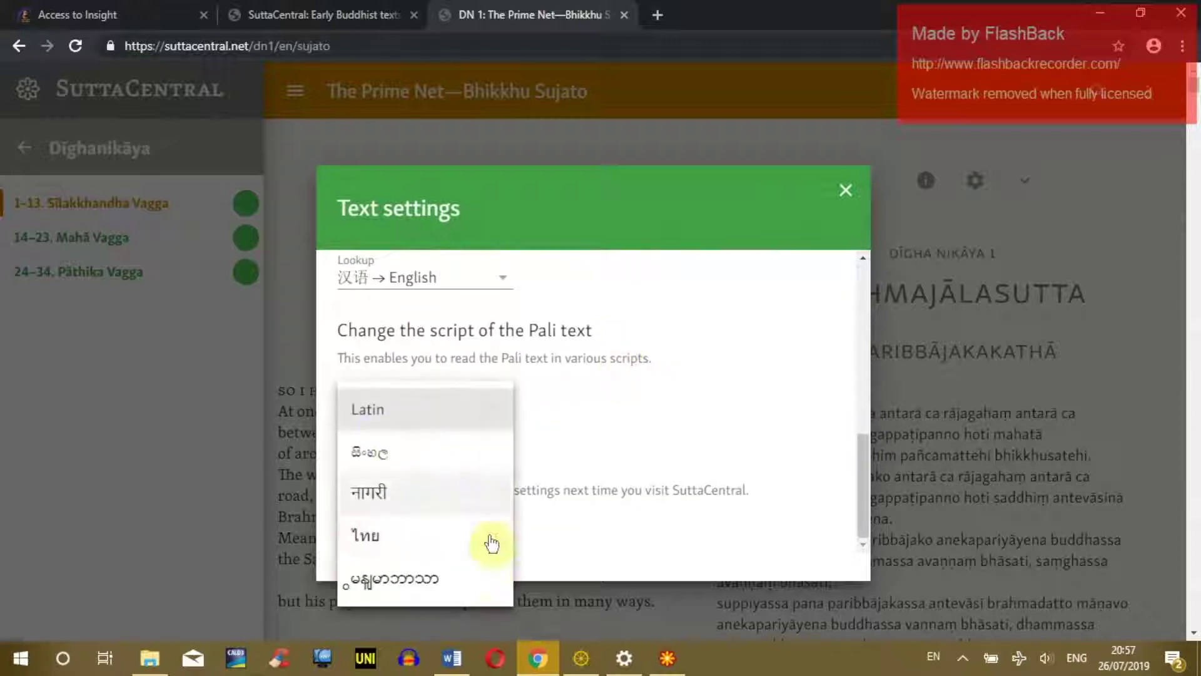
click(427, 587)
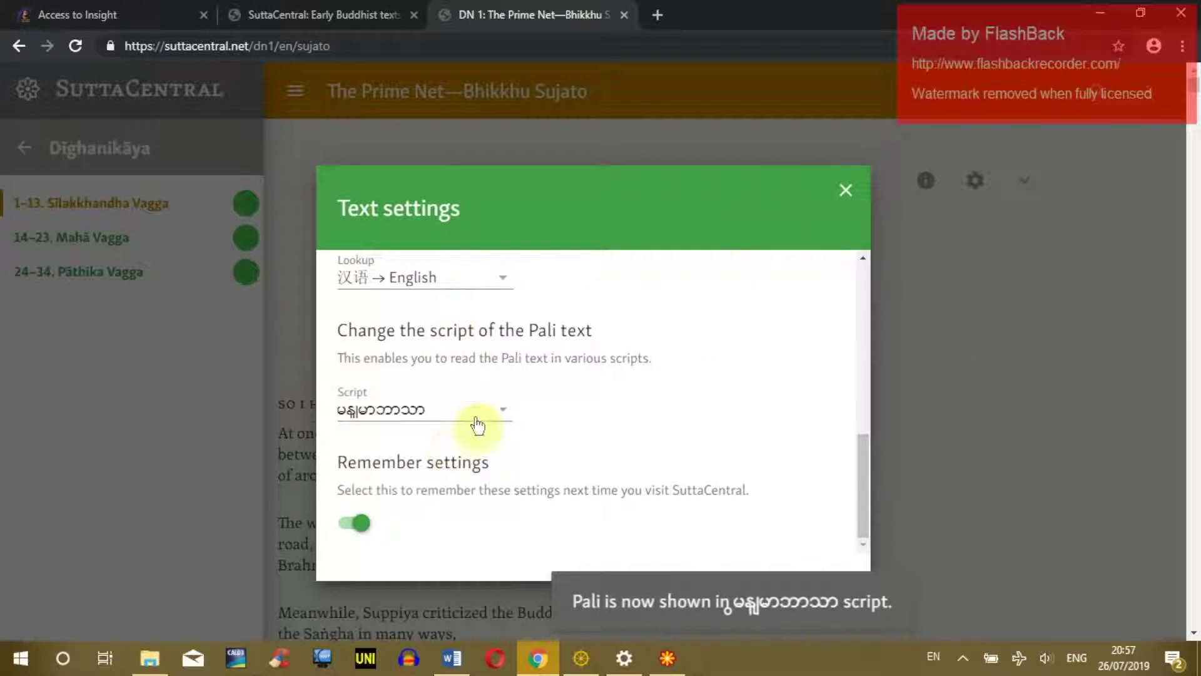
click(497, 411)
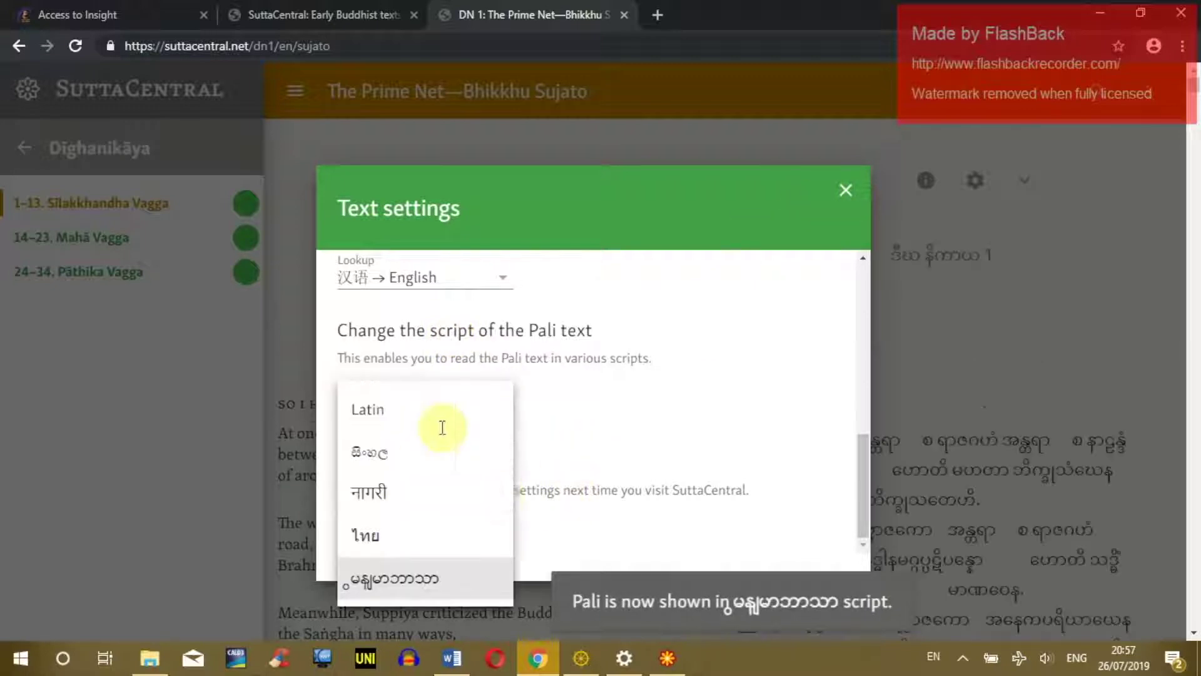
click(827, 219)
click(844, 190)
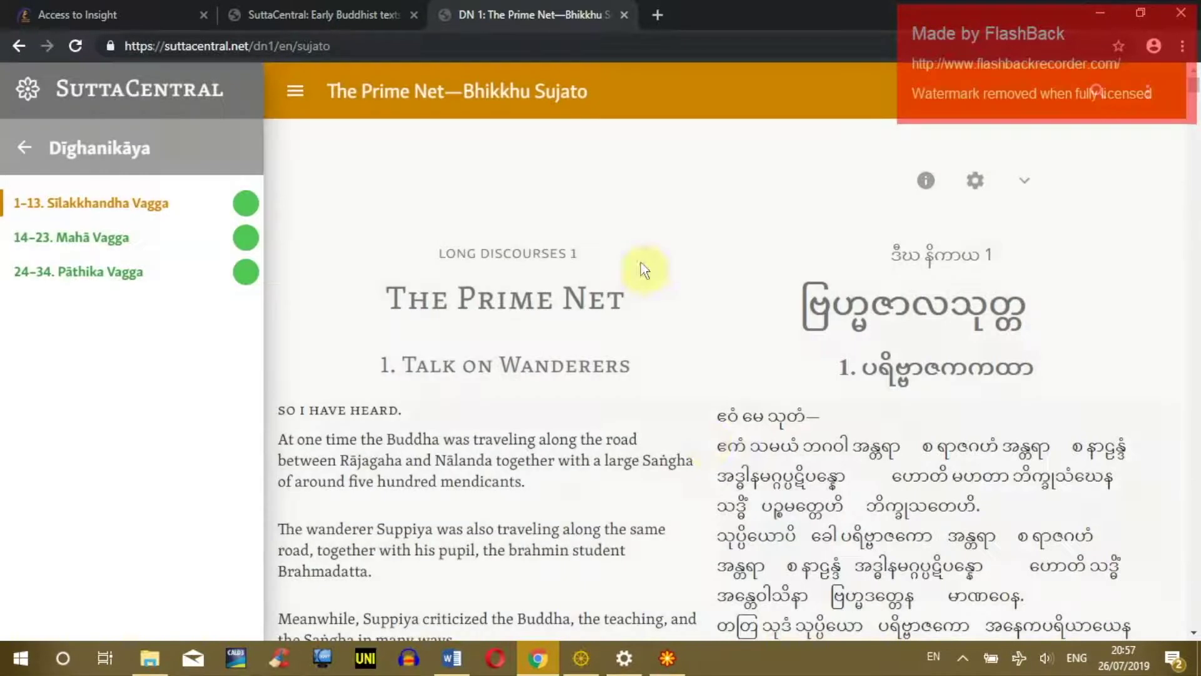
mouse_move(790, 416)
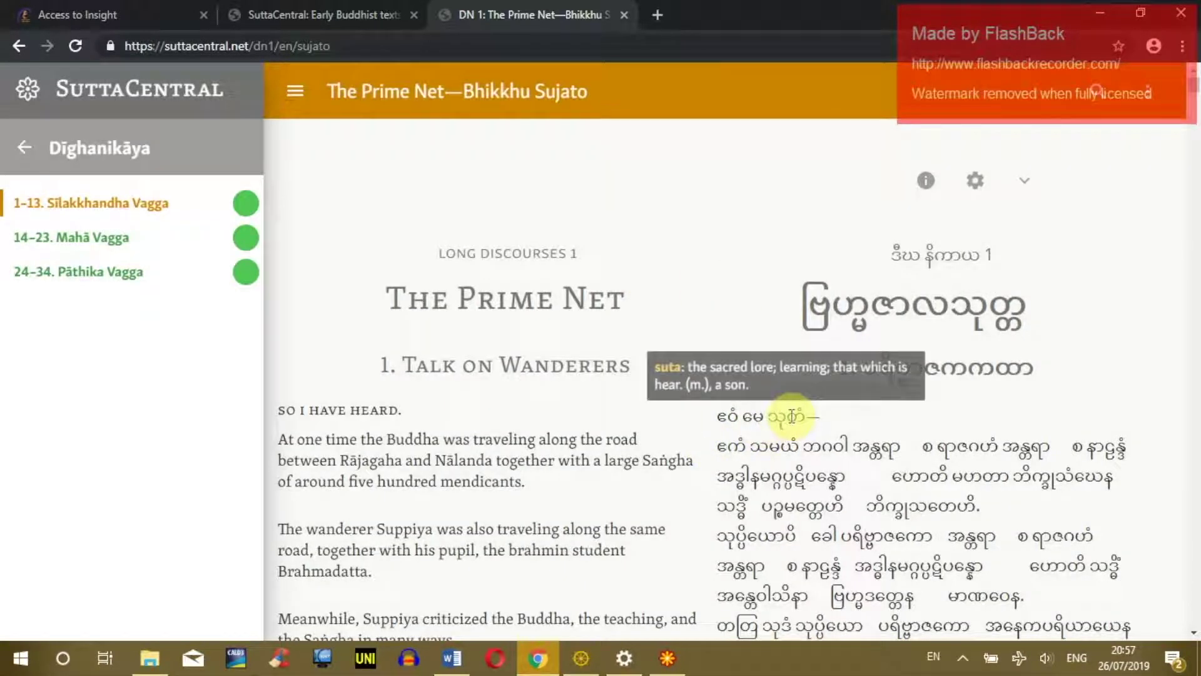
mouse_move(782, 451)
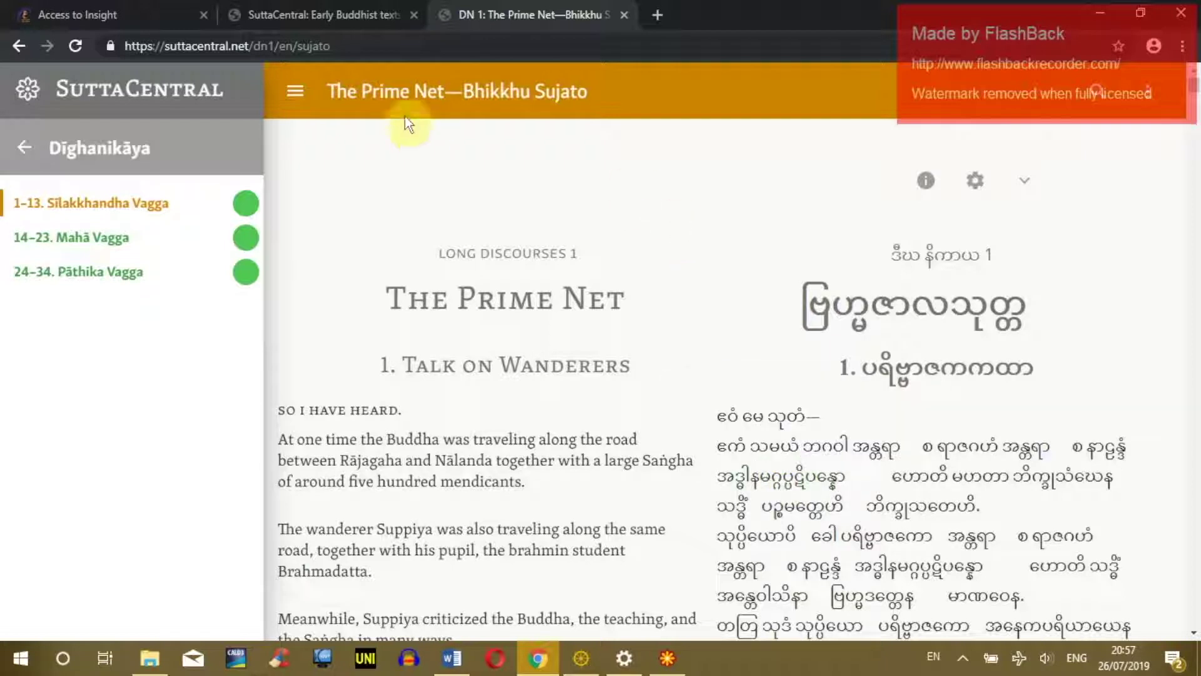
- Close the DN 1 discourse page and switch to the standalone SuttaCentral window, maximized
click(624, 14)
click(1099, 12)
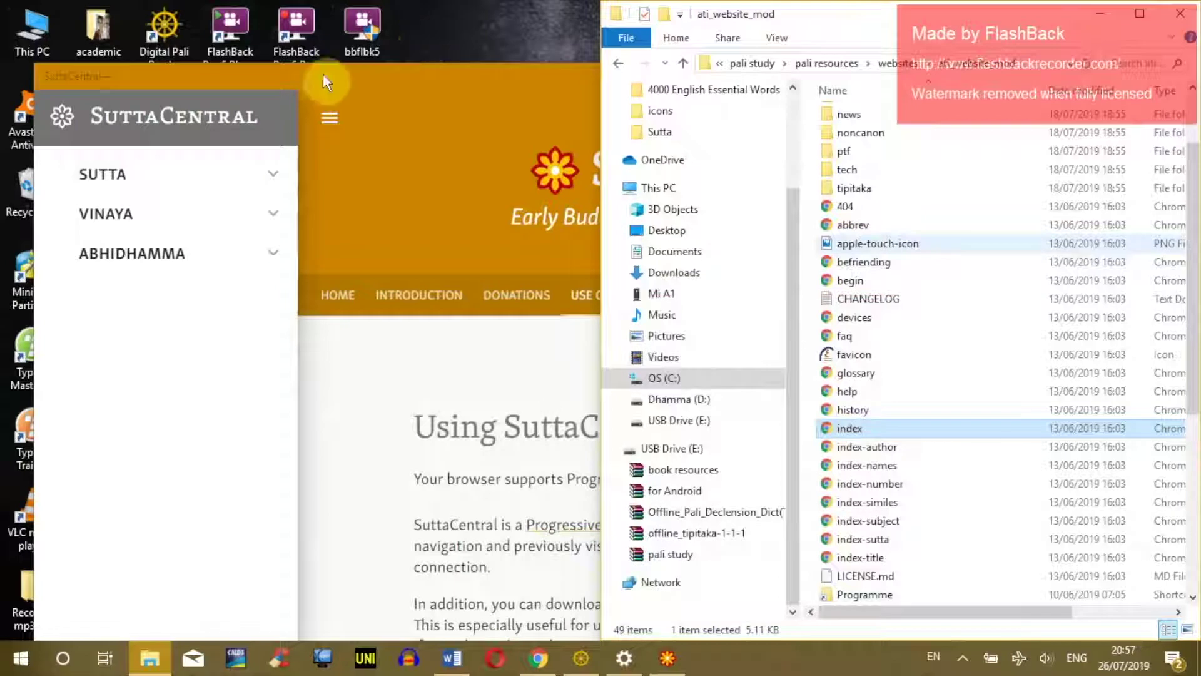
click(323, 73)
drag(437, 90, 456, 74)
double_click(456, 74)
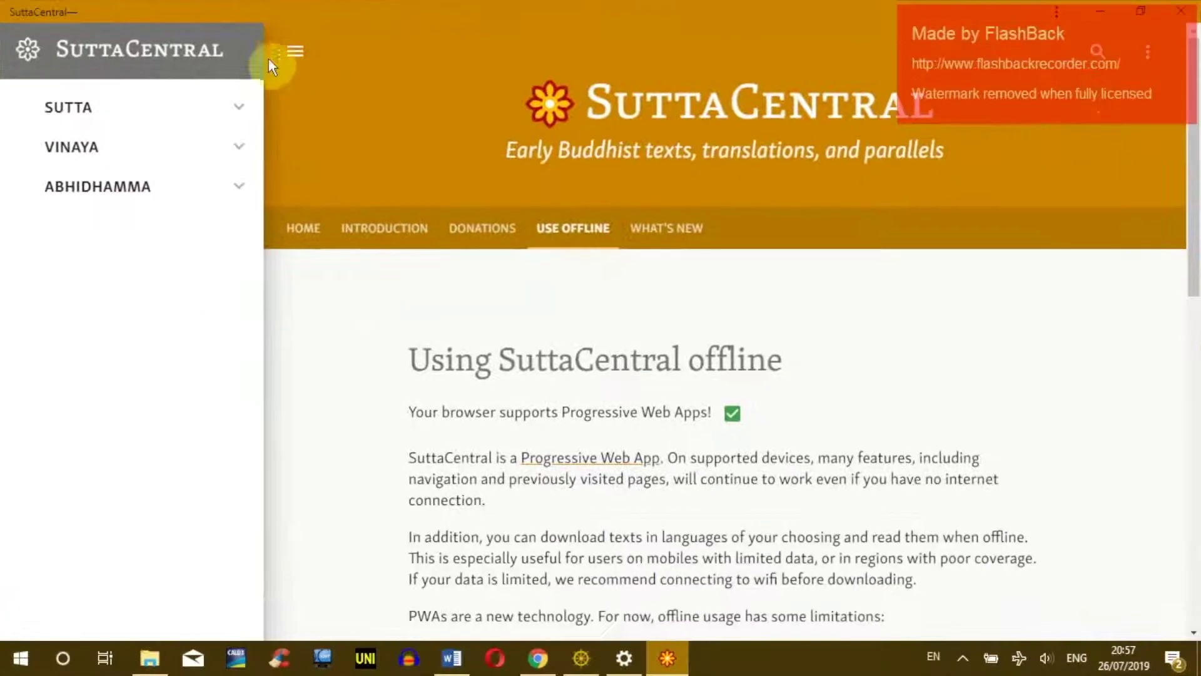
click(295, 52)
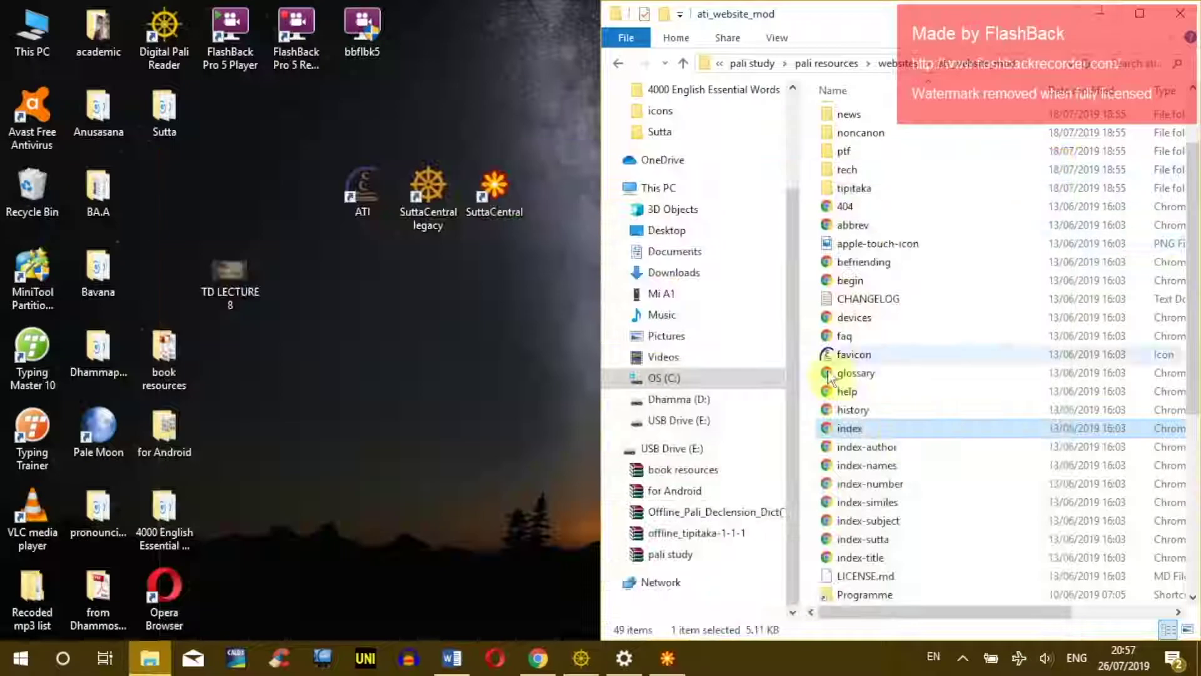
- Go back from the ati_website_mod folder to the pali resources folder
click(899, 188)
click(620, 65)
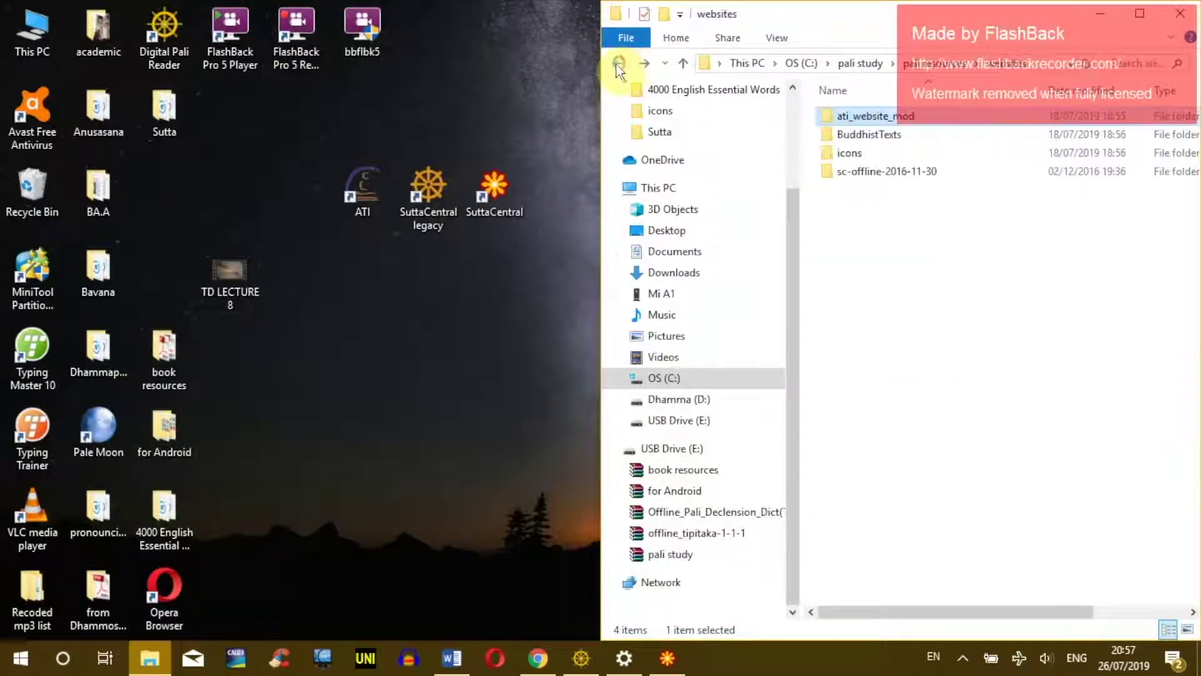
click(618, 65)
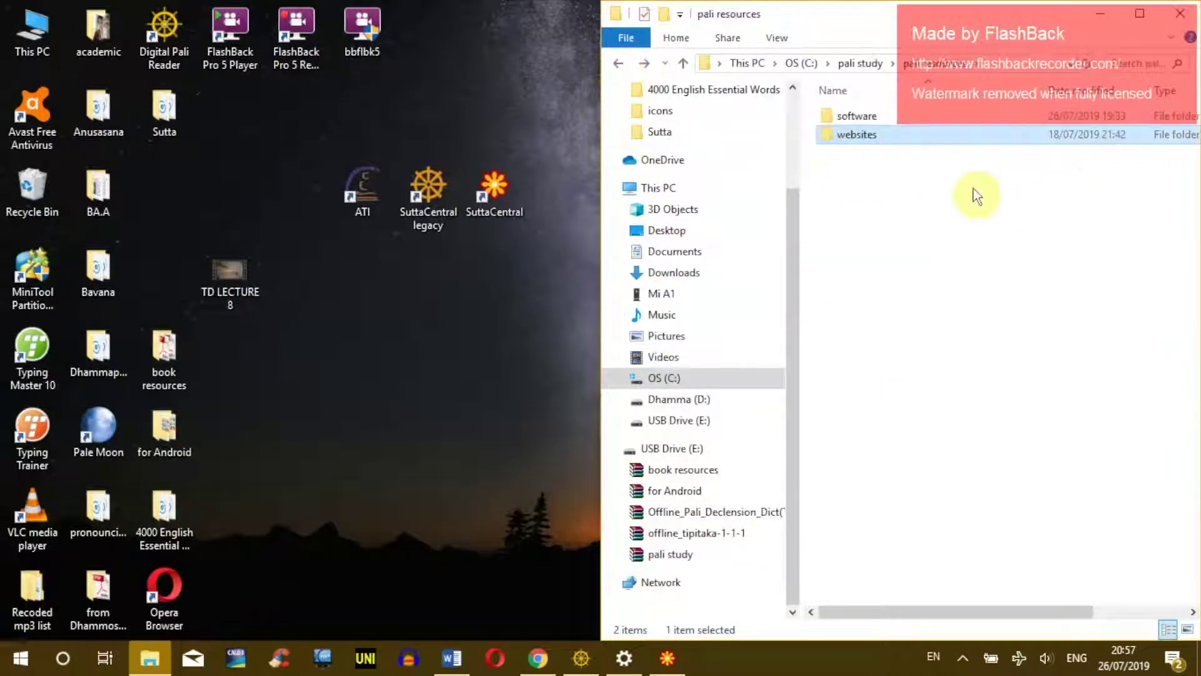
- Try to pin the SuttaCentral window to the taskbar
right_click(668, 661)
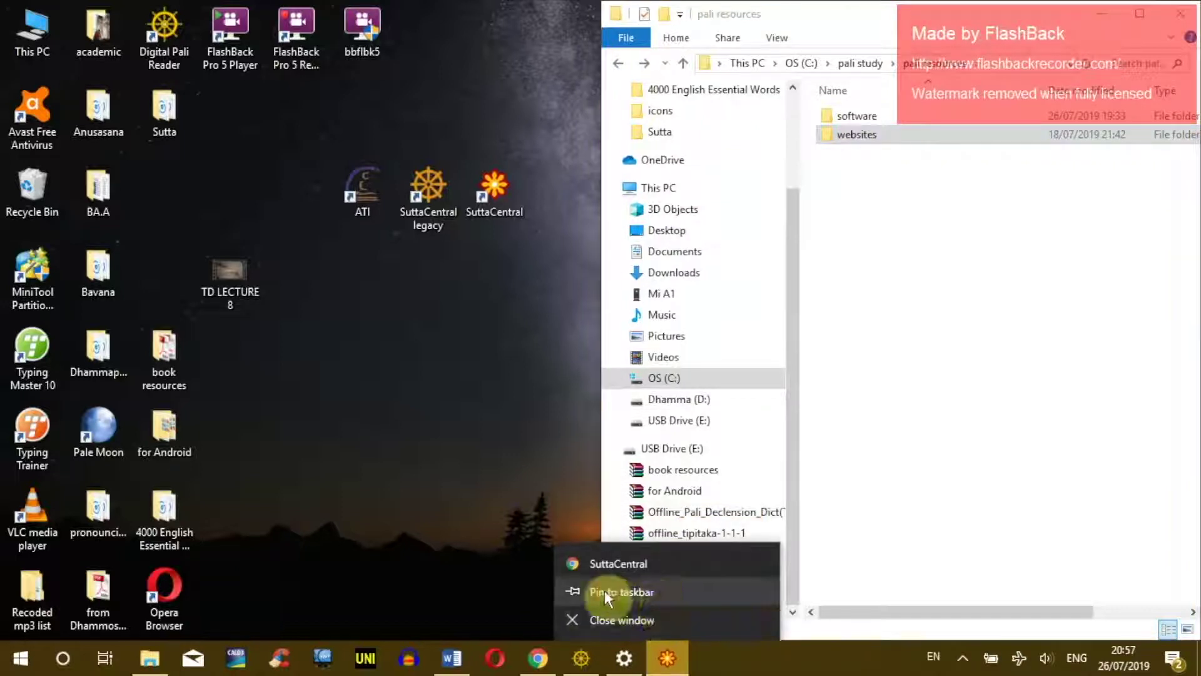
click(604, 591)
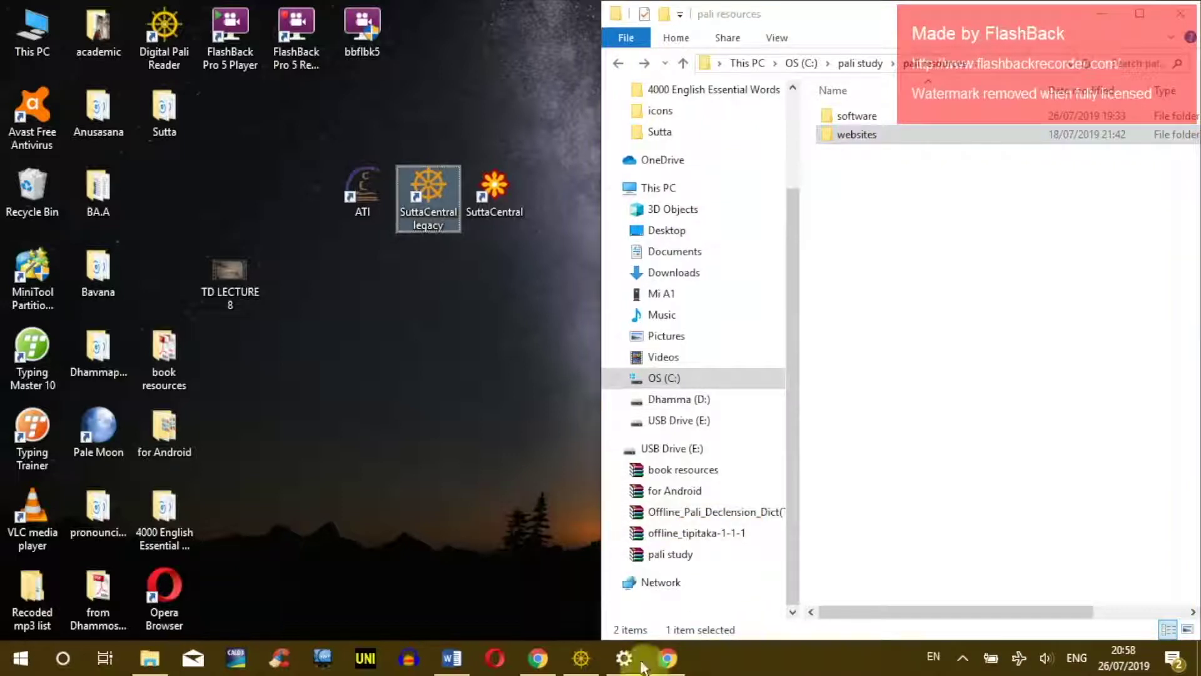
right_click(538, 658)
click(492, 620)
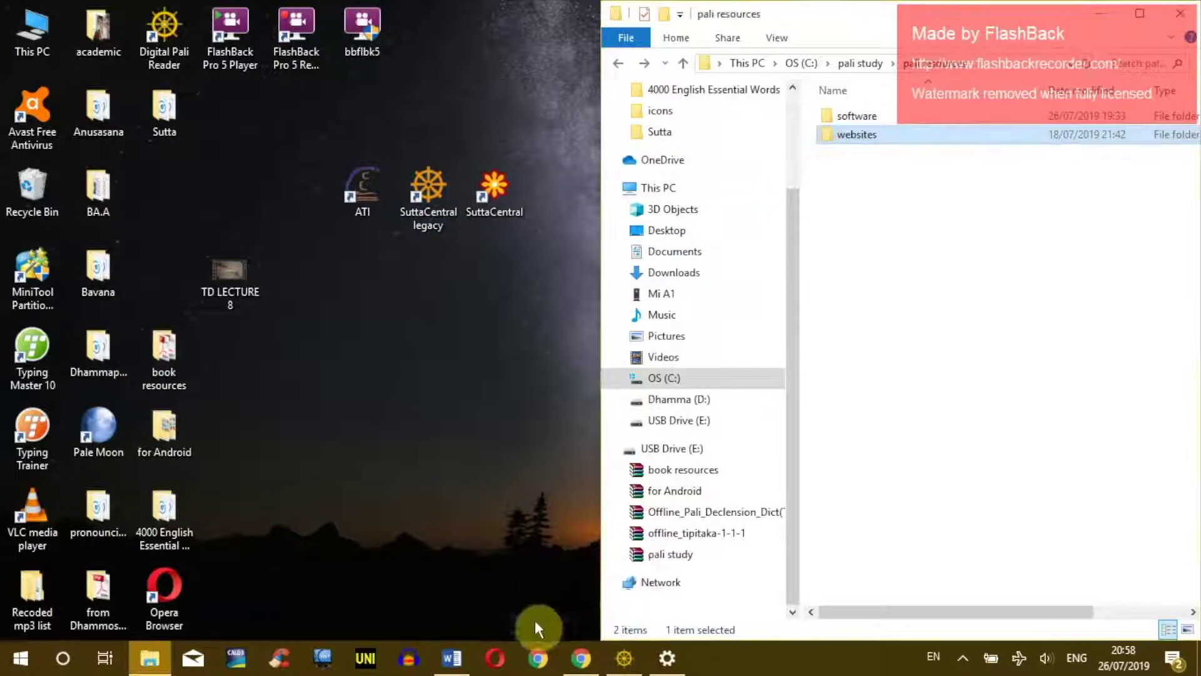
- Check the duplicate Chrome taskbar entry by launching and closing a new window, and unpin that entry
click(536, 658)
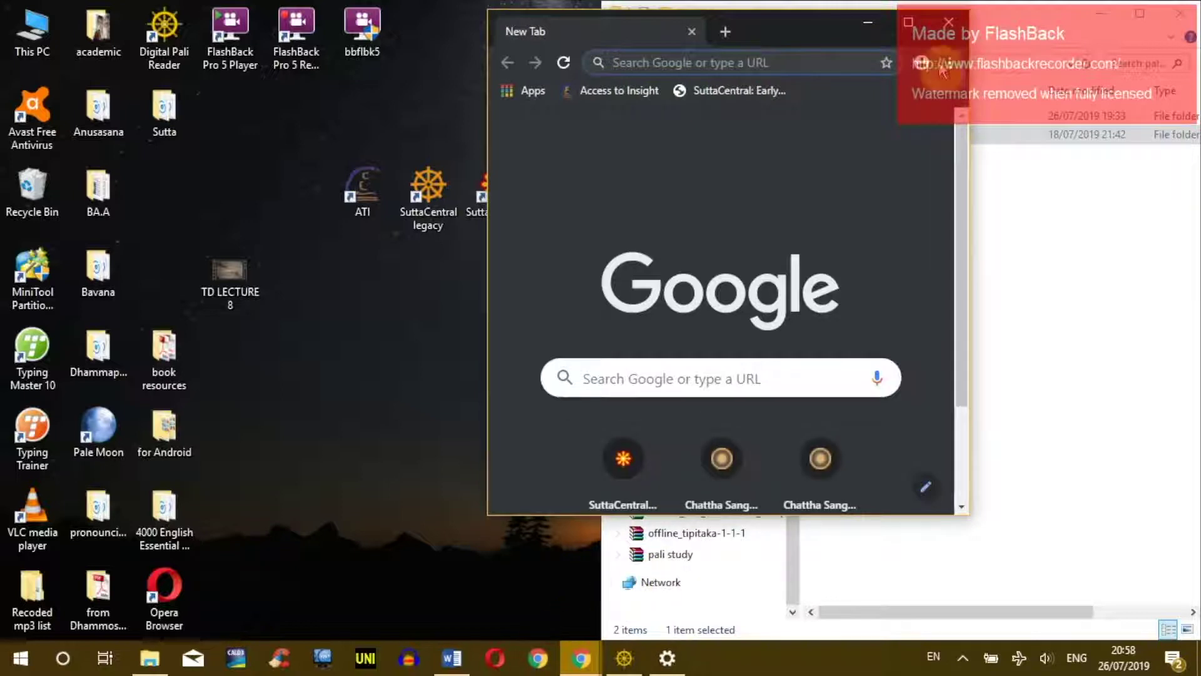
click(949, 22)
right_click(543, 654)
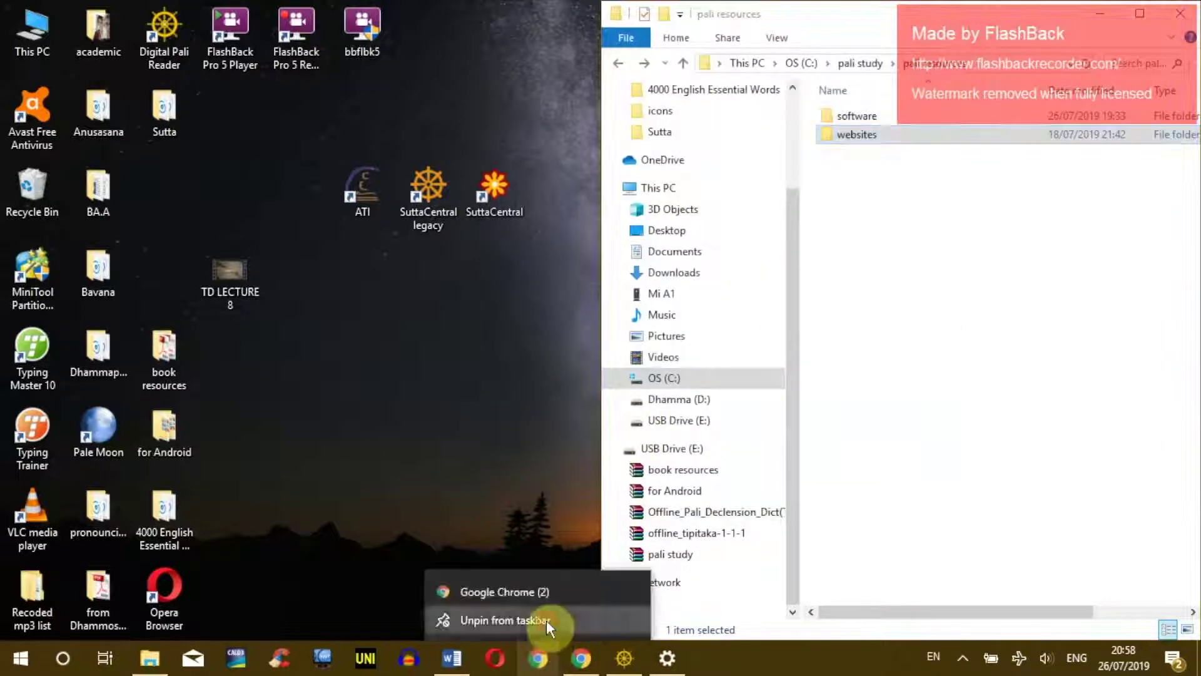
click(546, 622)
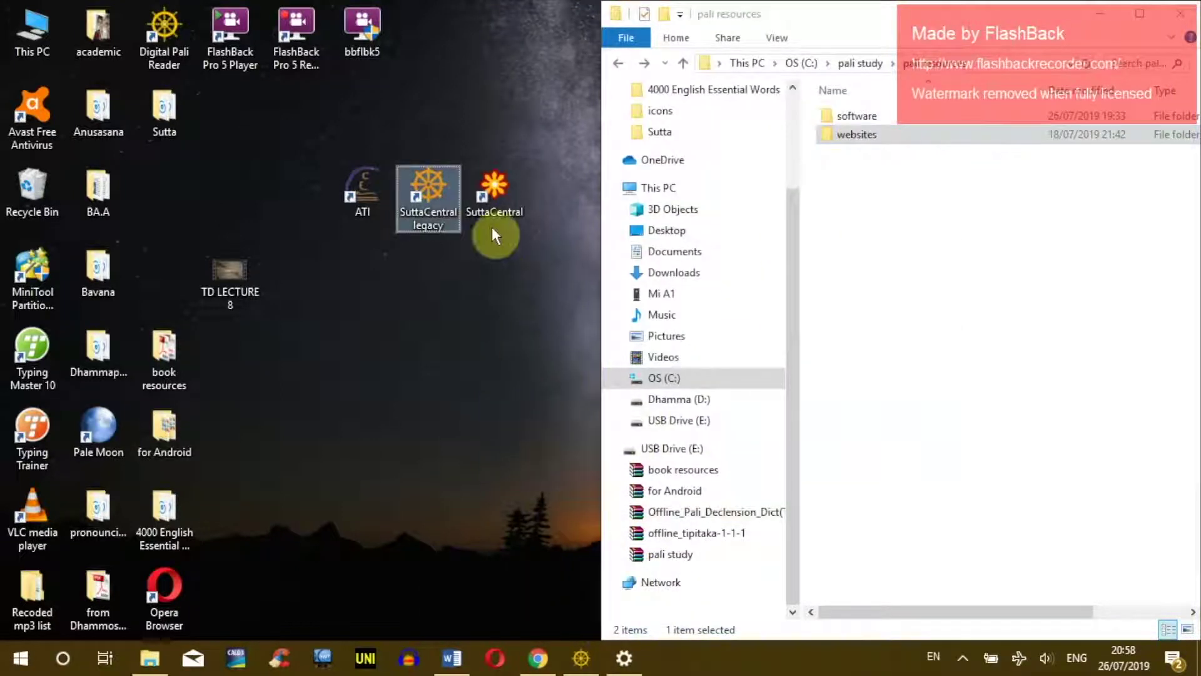
- Open the software folder inside pali resources and go into its tipitaka-app folder
click(581, 658)
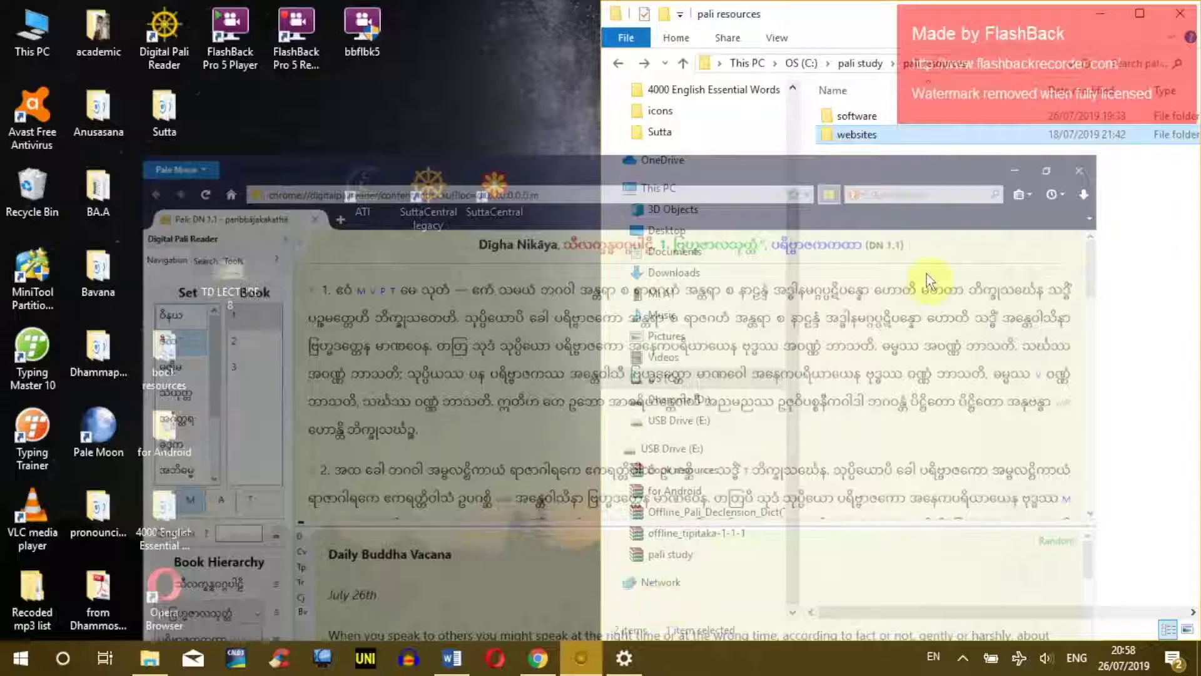
click(949, 225)
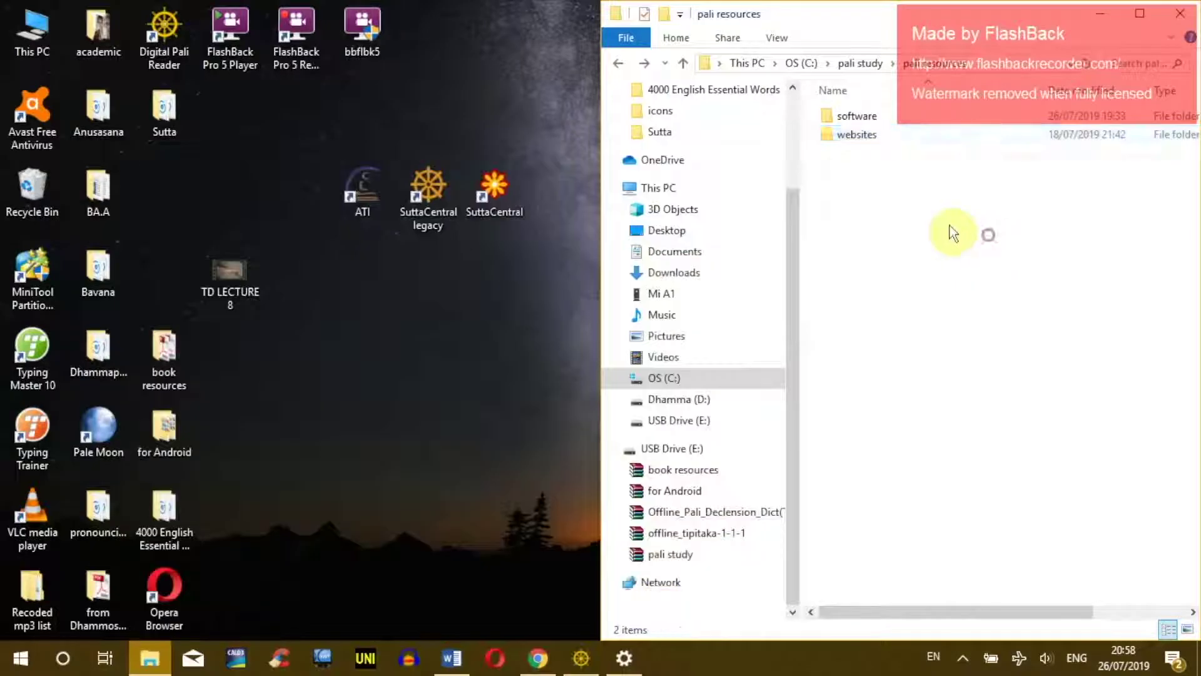
click(841, 118)
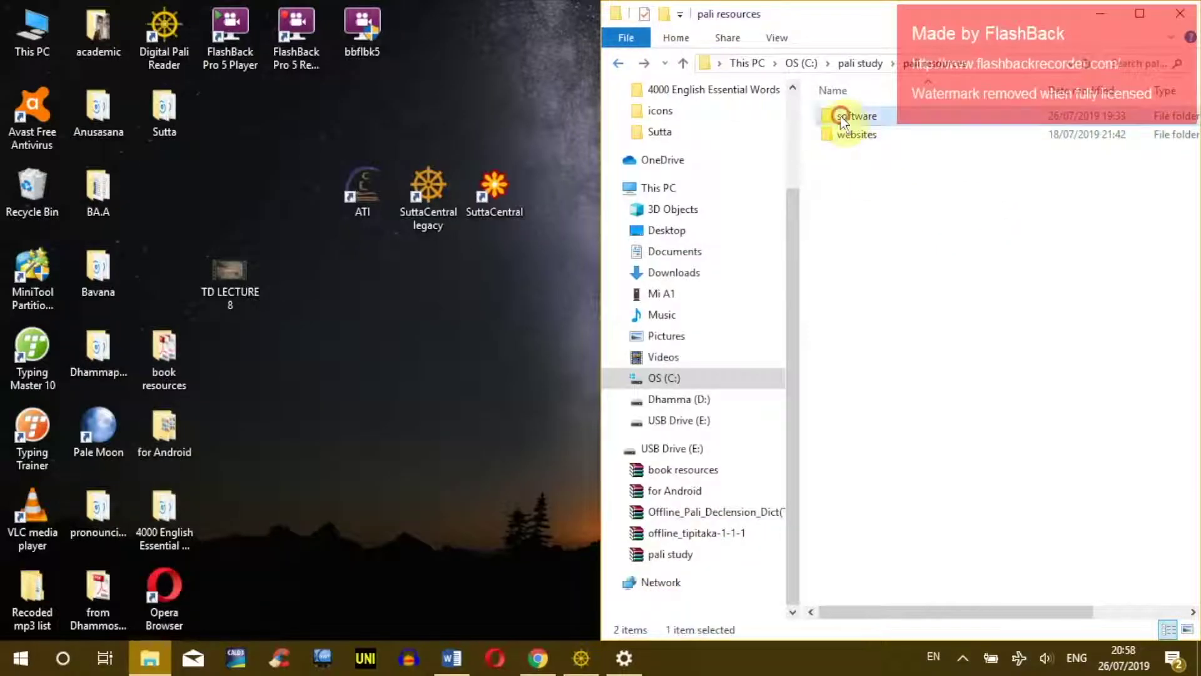
double_click(887, 119)
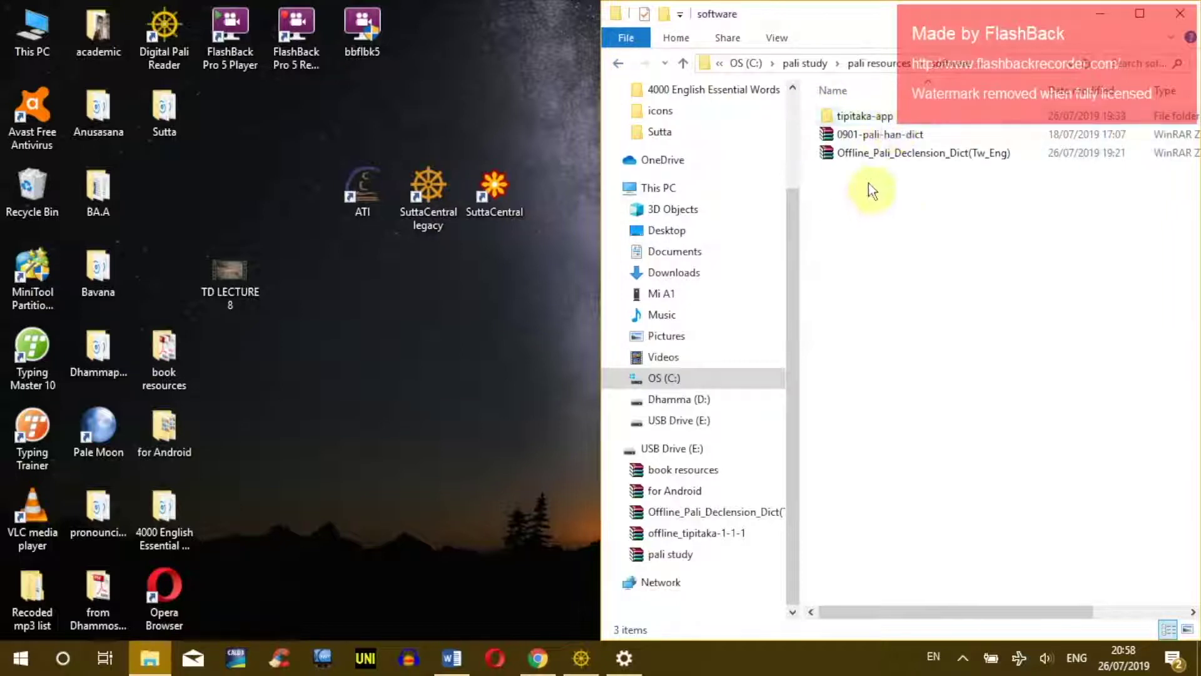
drag(935, 212, 858, 72)
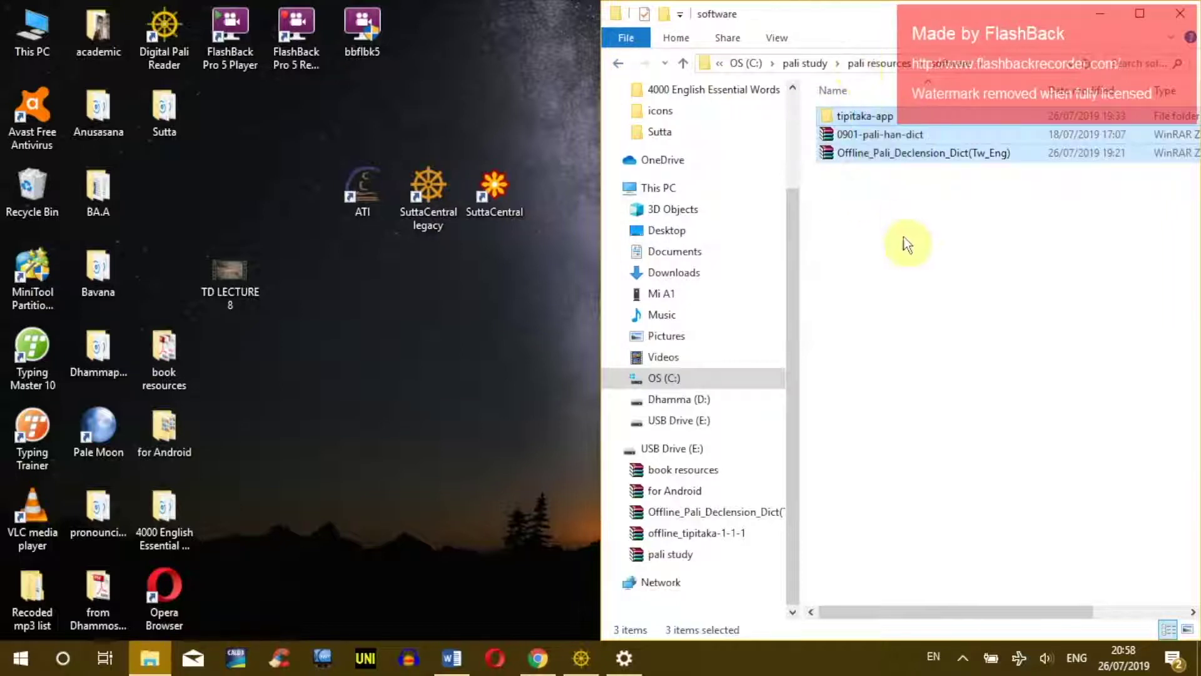
click(860, 119)
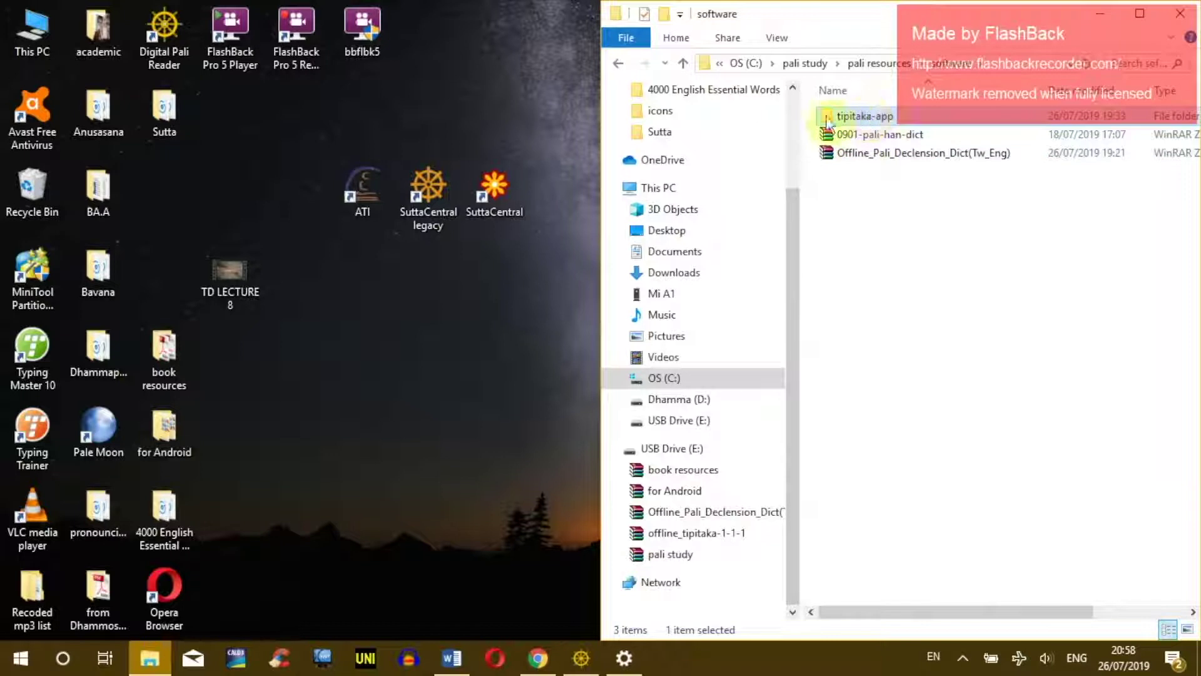
double_click(829, 119)
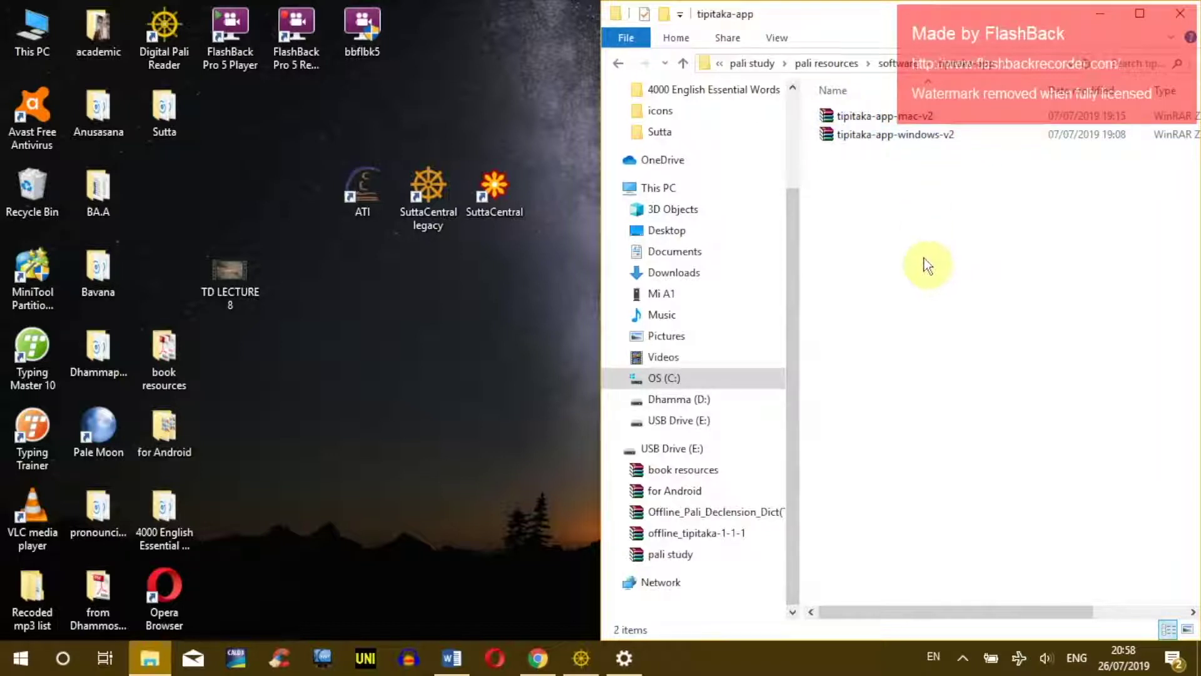
- Delete the tipitaka-app-mac-v2 archive and extract tipitaka-app-windows-v2 into the current folder with 7-Zip
click(900, 116)
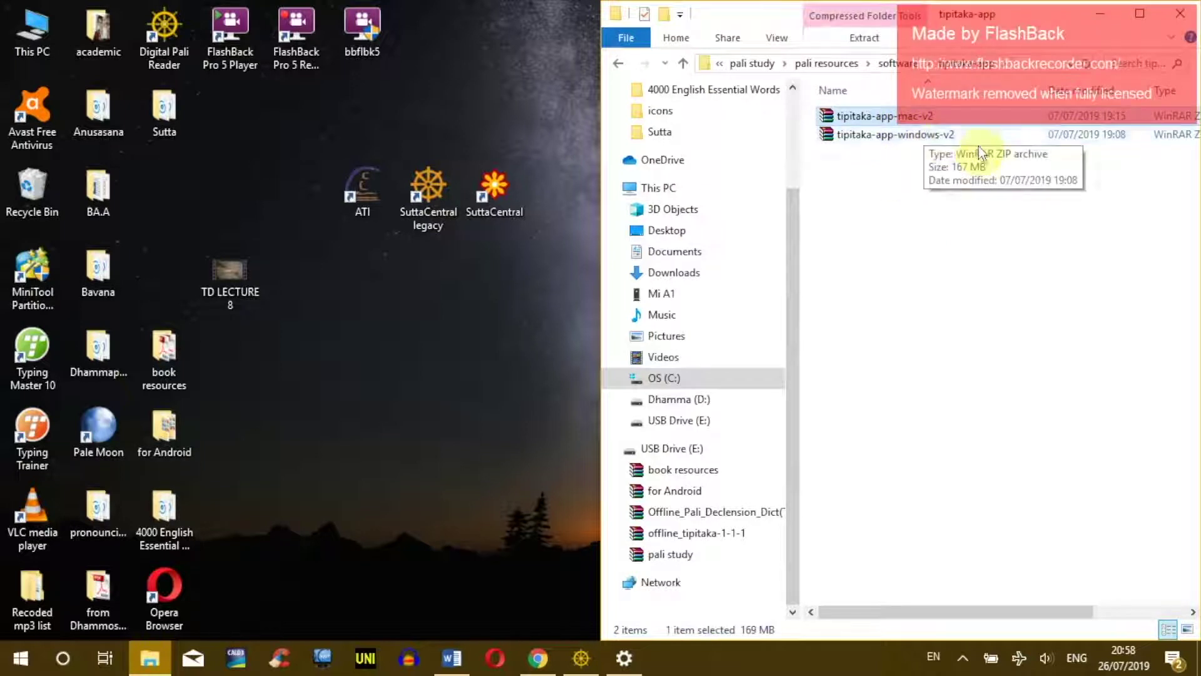
key(Delete)
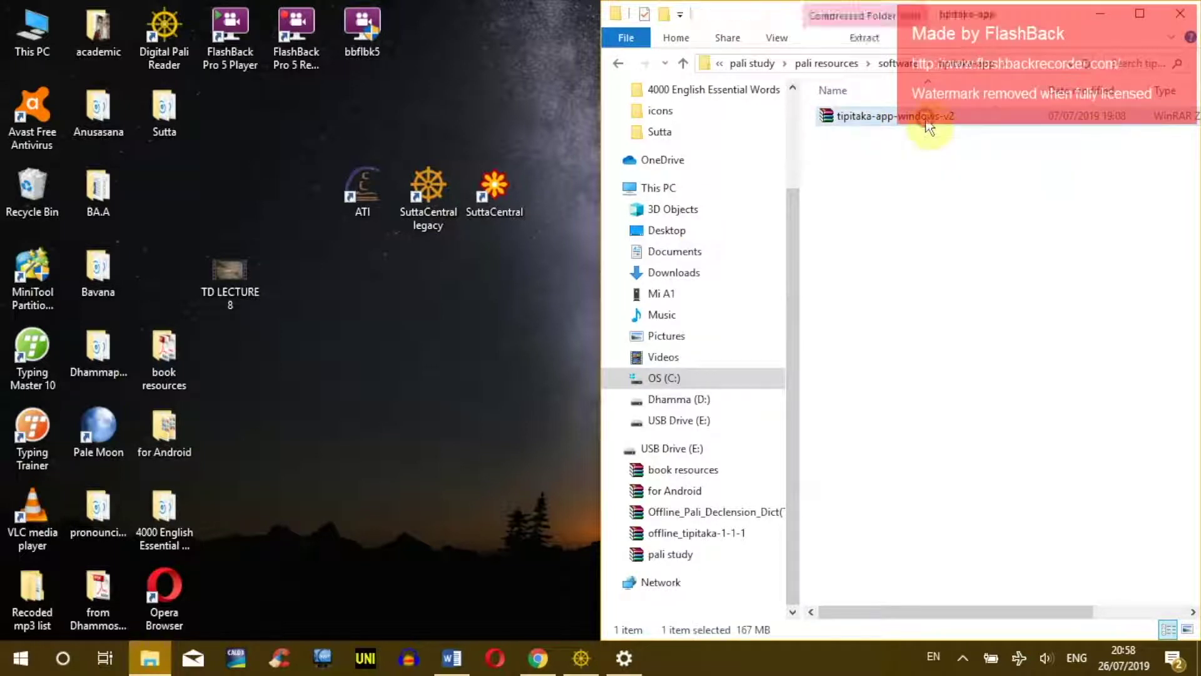
right_click(864, 114)
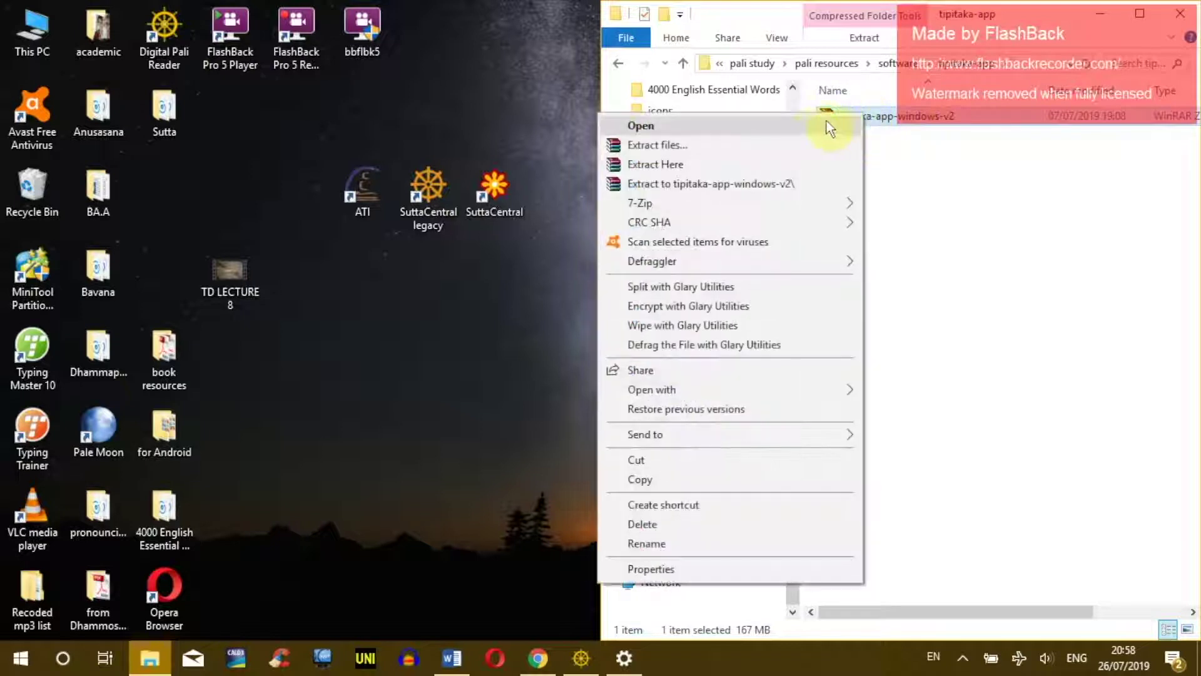
mouse_move(816, 205)
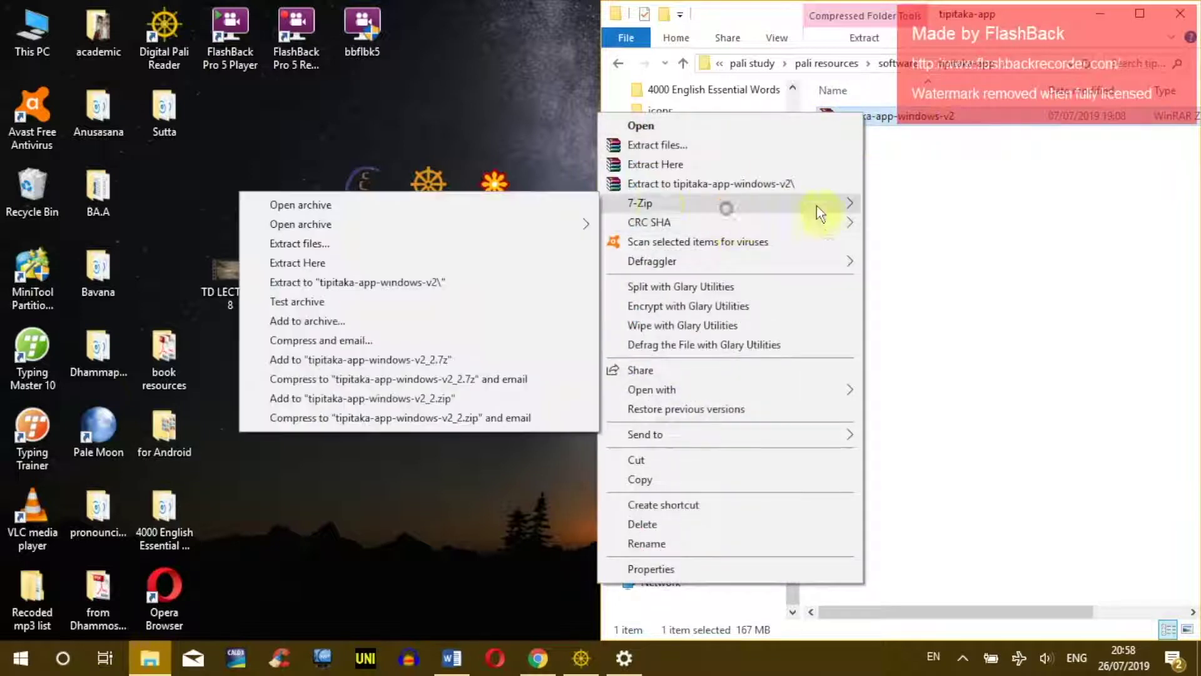
click(432, 263)
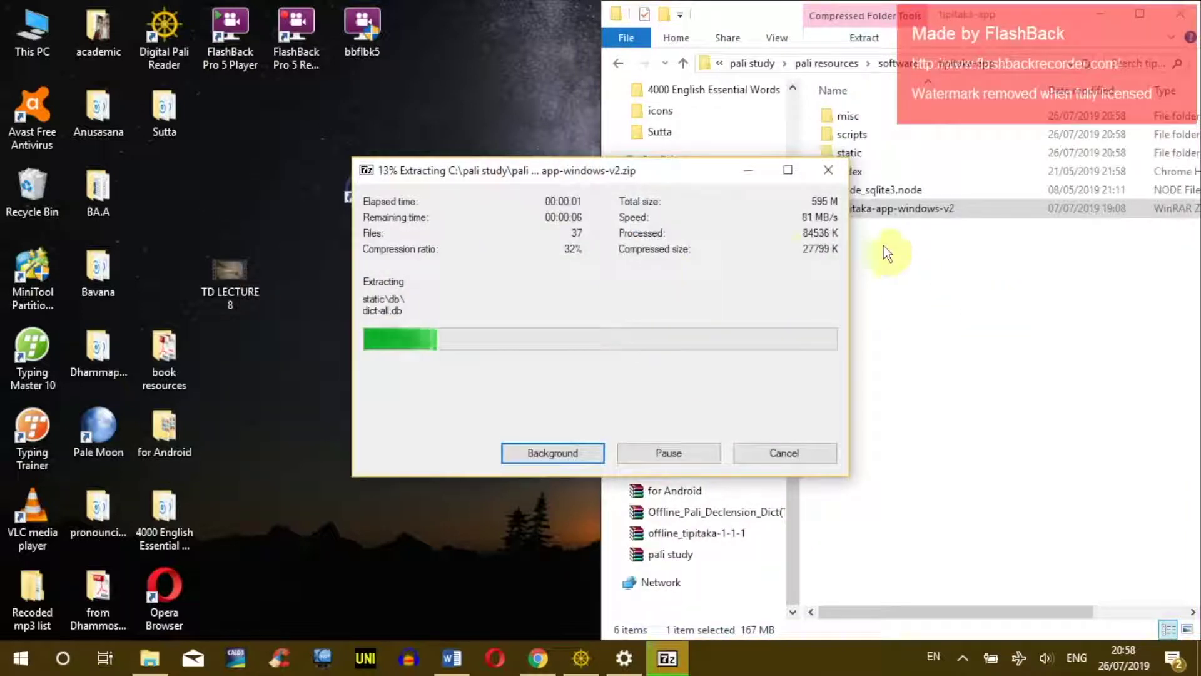
drag(690, 174, 542, 158)
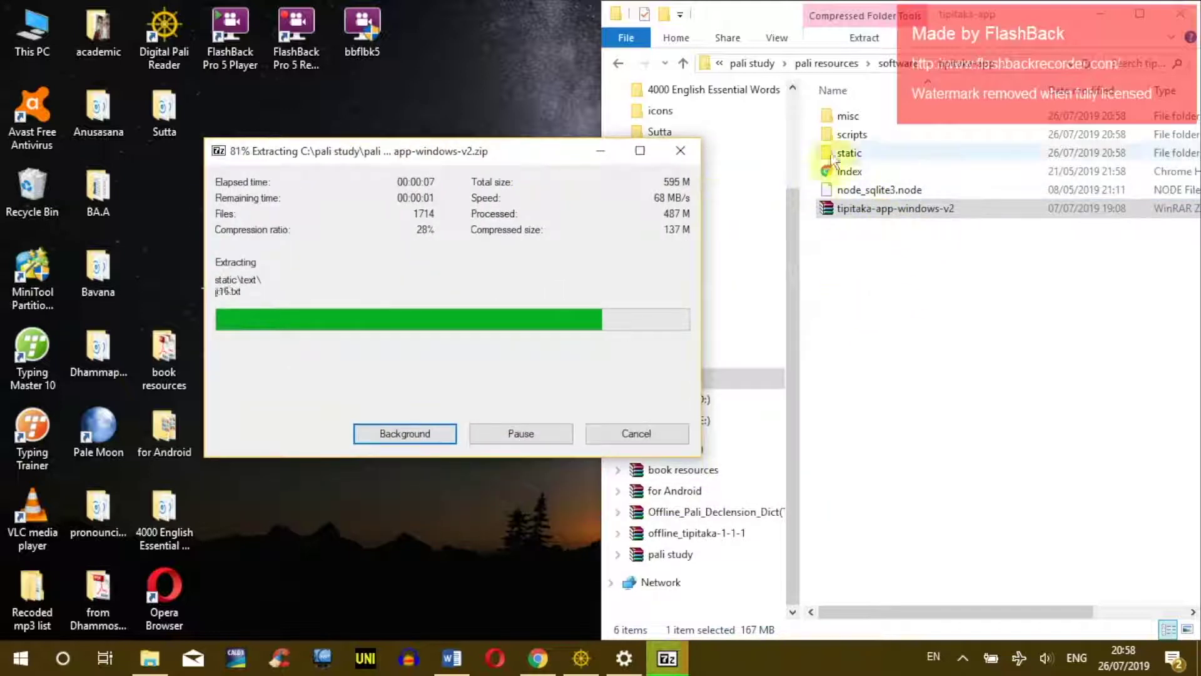
click(849, 174)
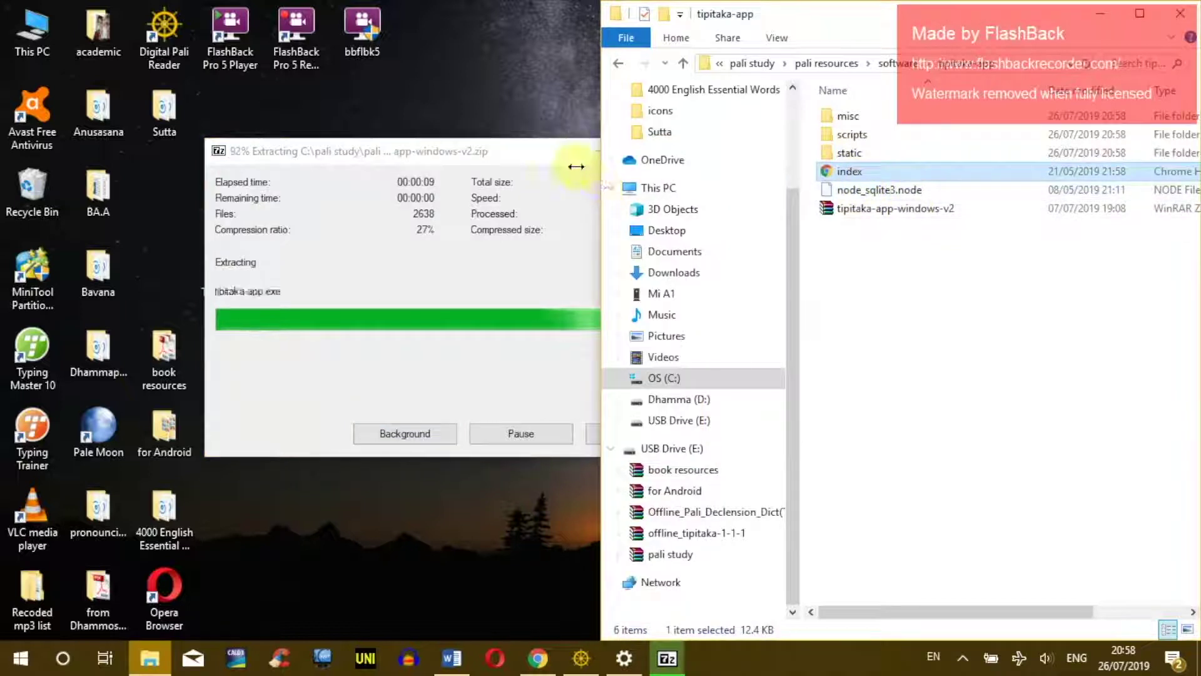
click(952, 287)
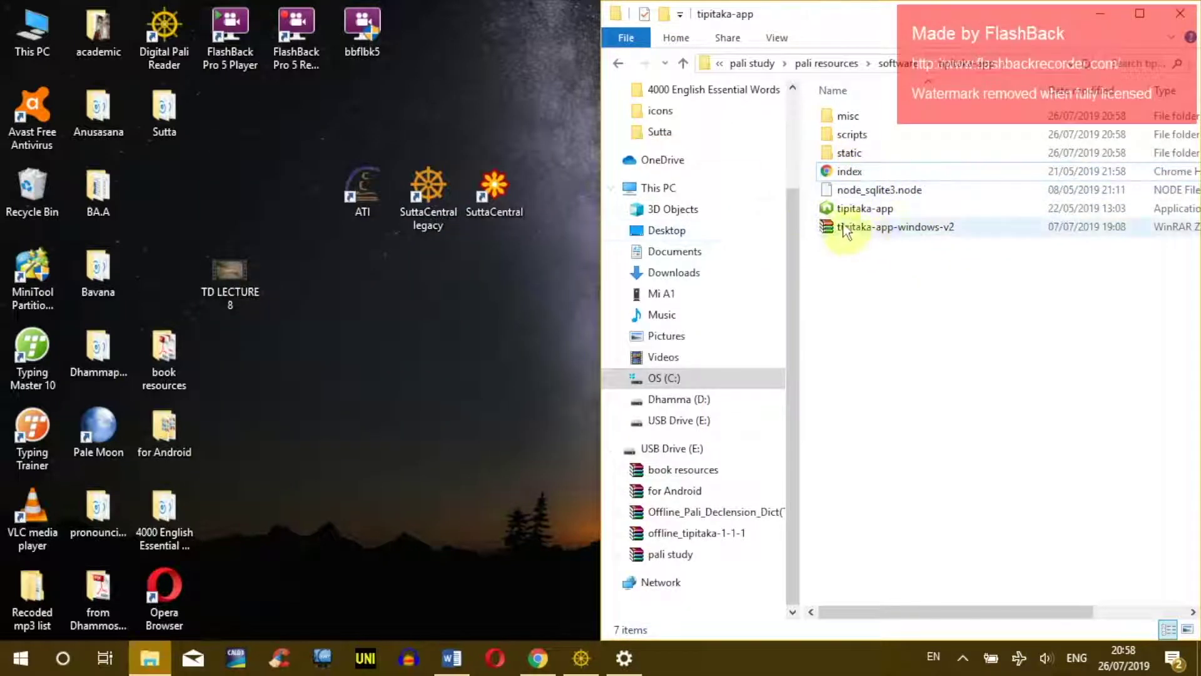
- Delete the tipitaka-app-windows-v2 archive and launch the extracted tipitaka-app application
click(895, 228)
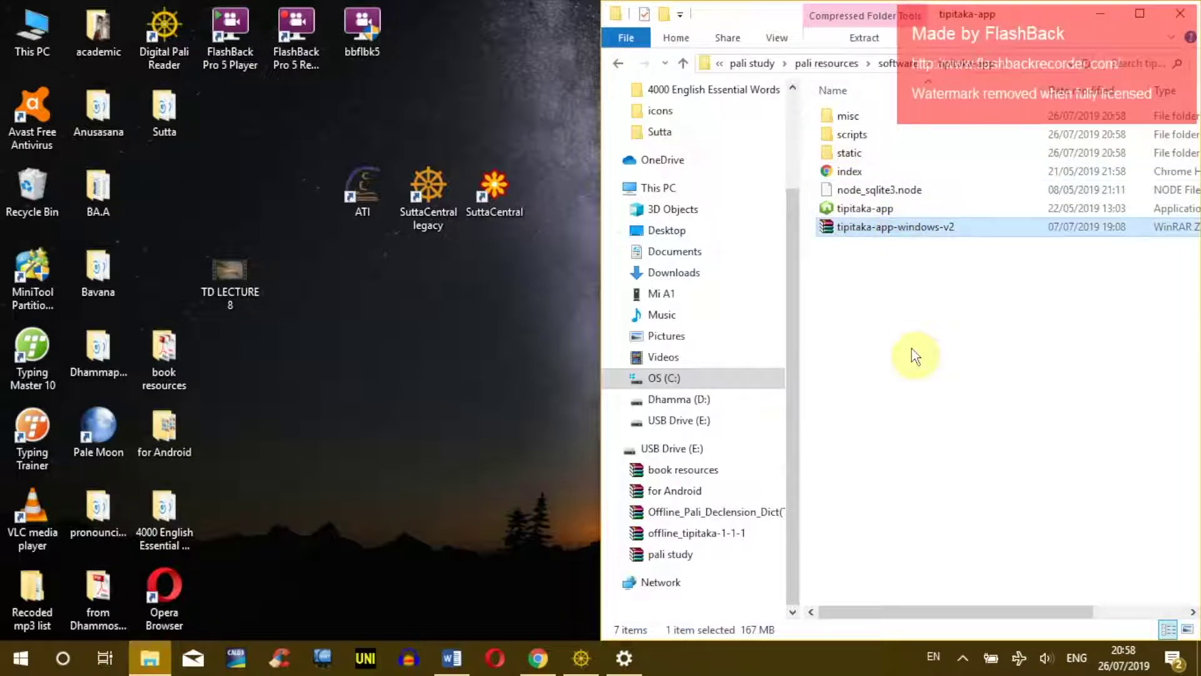
key(Delete)
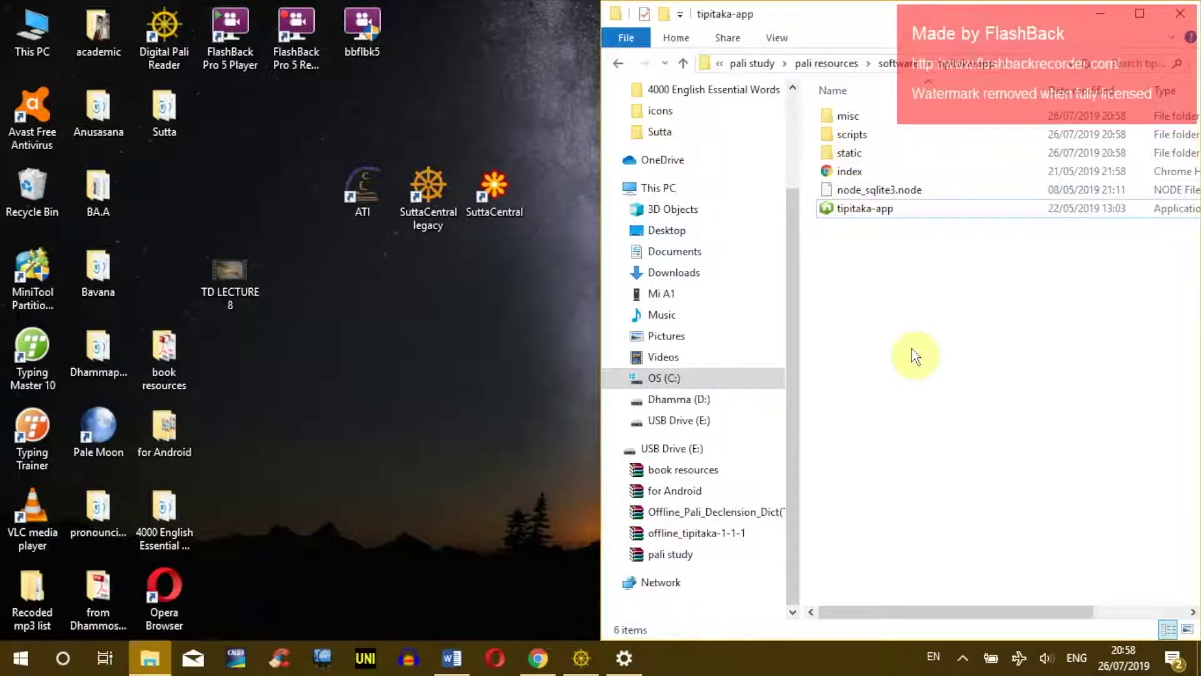
double_click(832, 213)
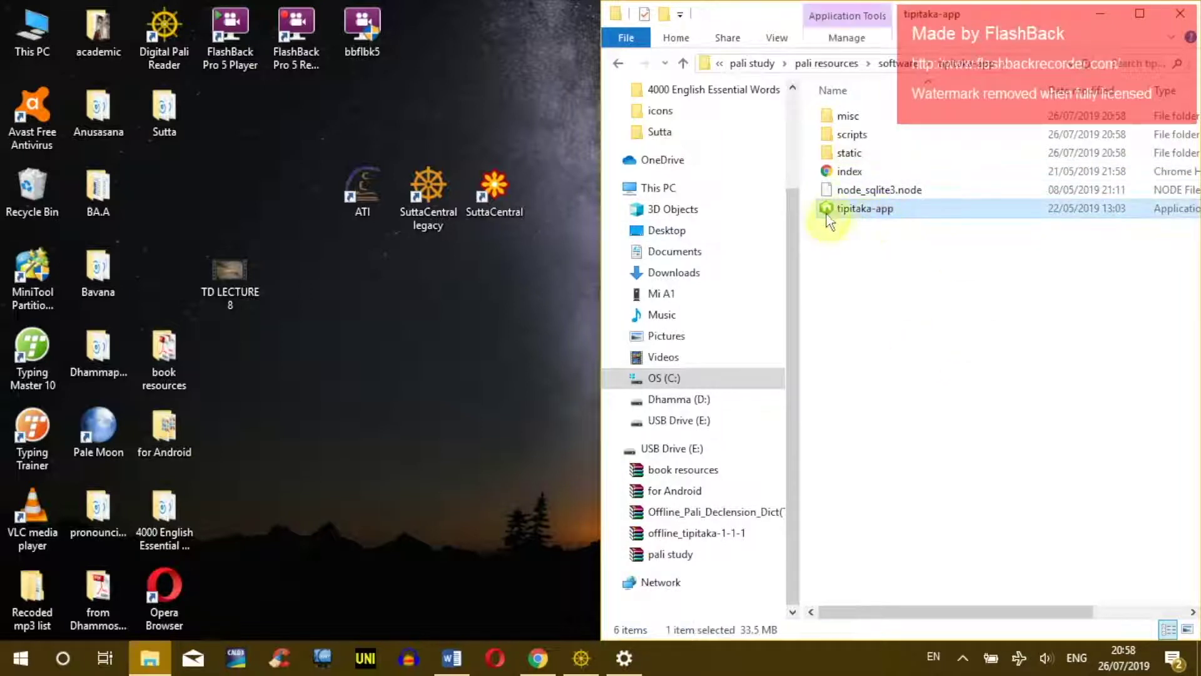
- Create a desktop shortcut for the extracted tipitaka-app application and place it beside the SuttaCentral icon
right_click(869, 209)
mouse_move(741, 474)
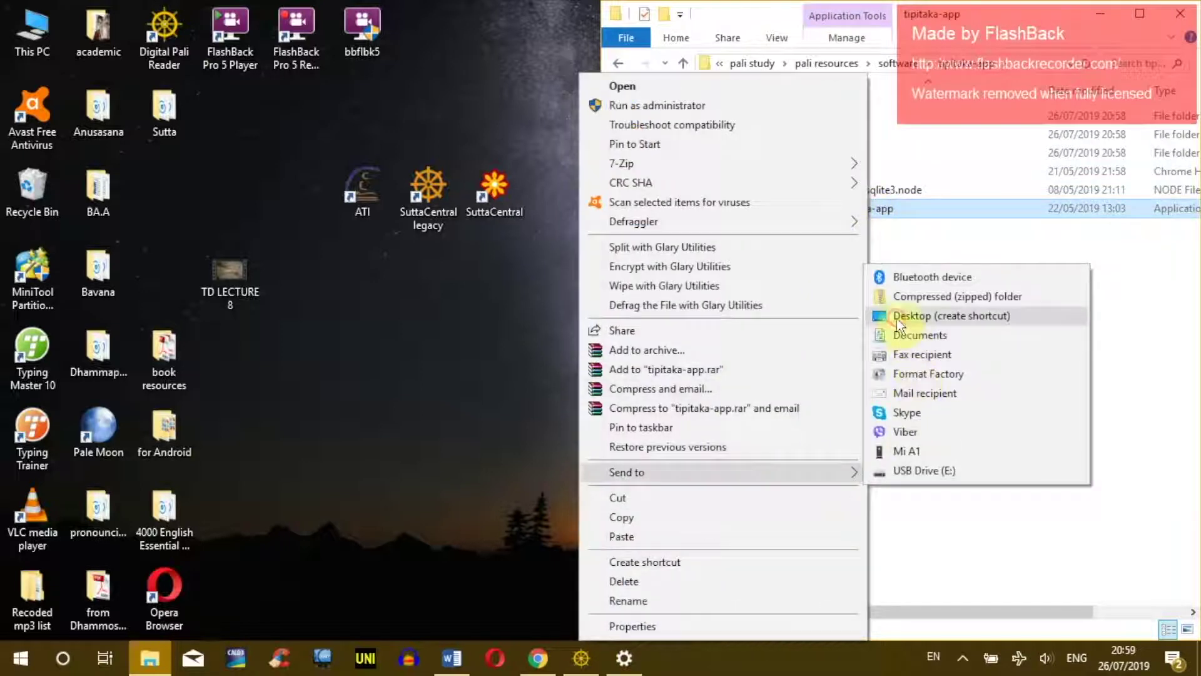
click(929, 316)
drag(254, 182, 256, 197)
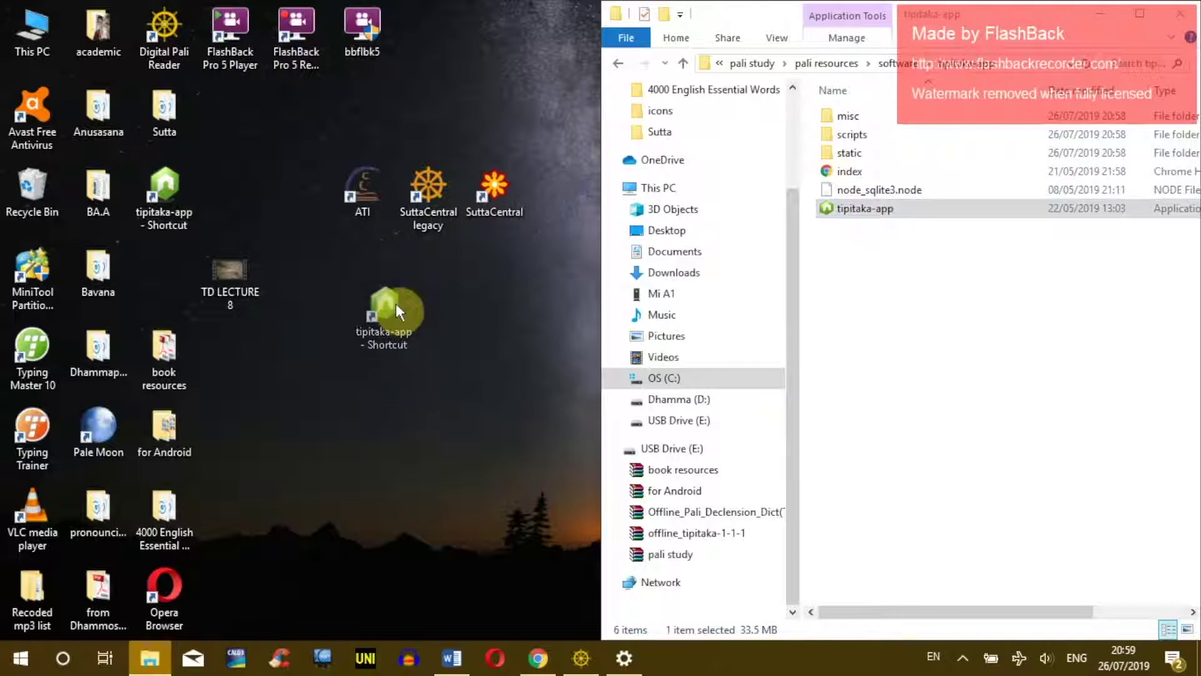
drag(563, 188, 563, 191)
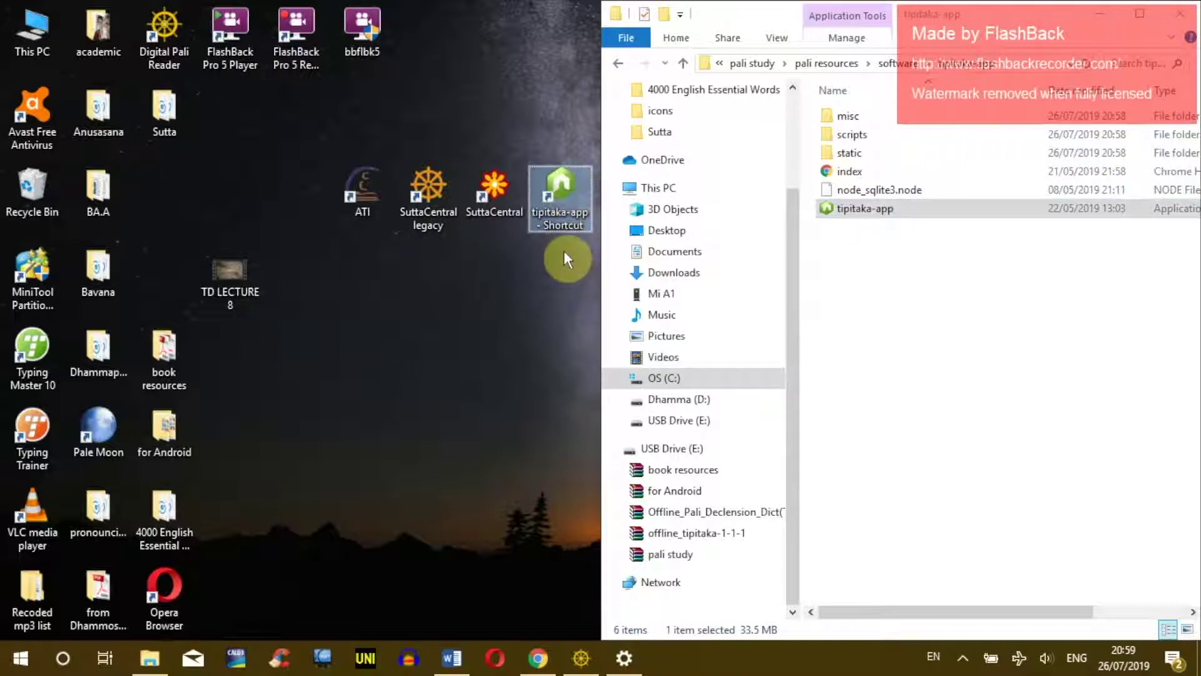
- Rename the new tipitaka-app desktop shortcut as tipitaka-app server
key(F2)
text(tip)
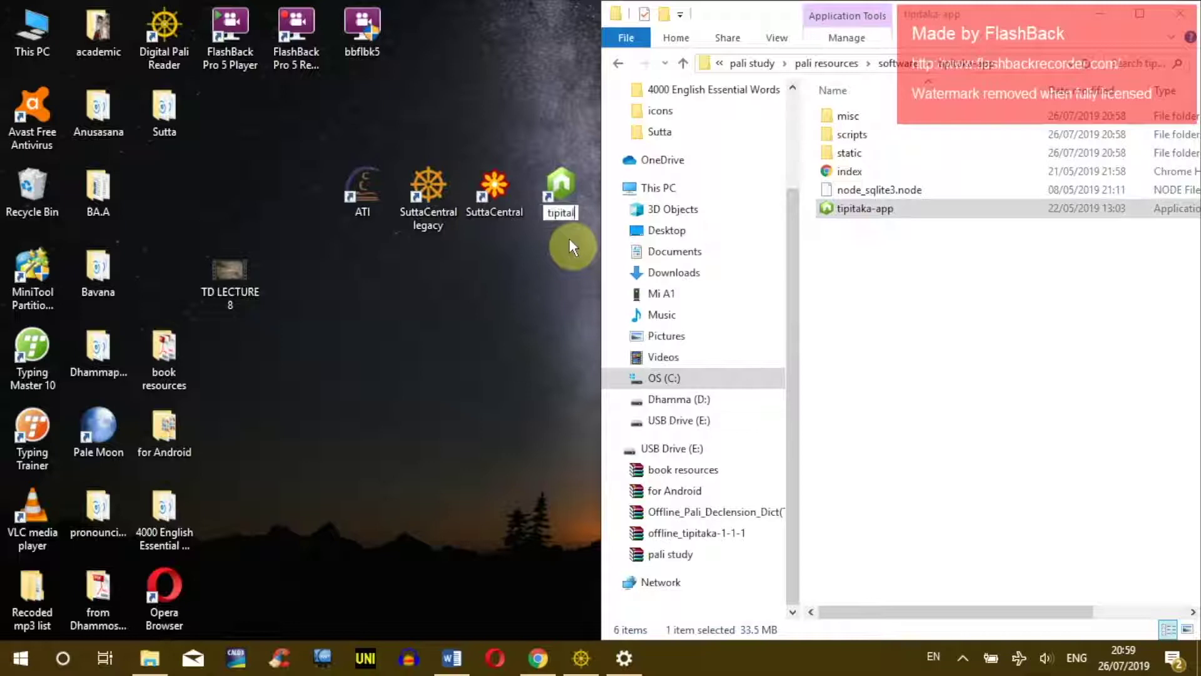
text(itaka-a)
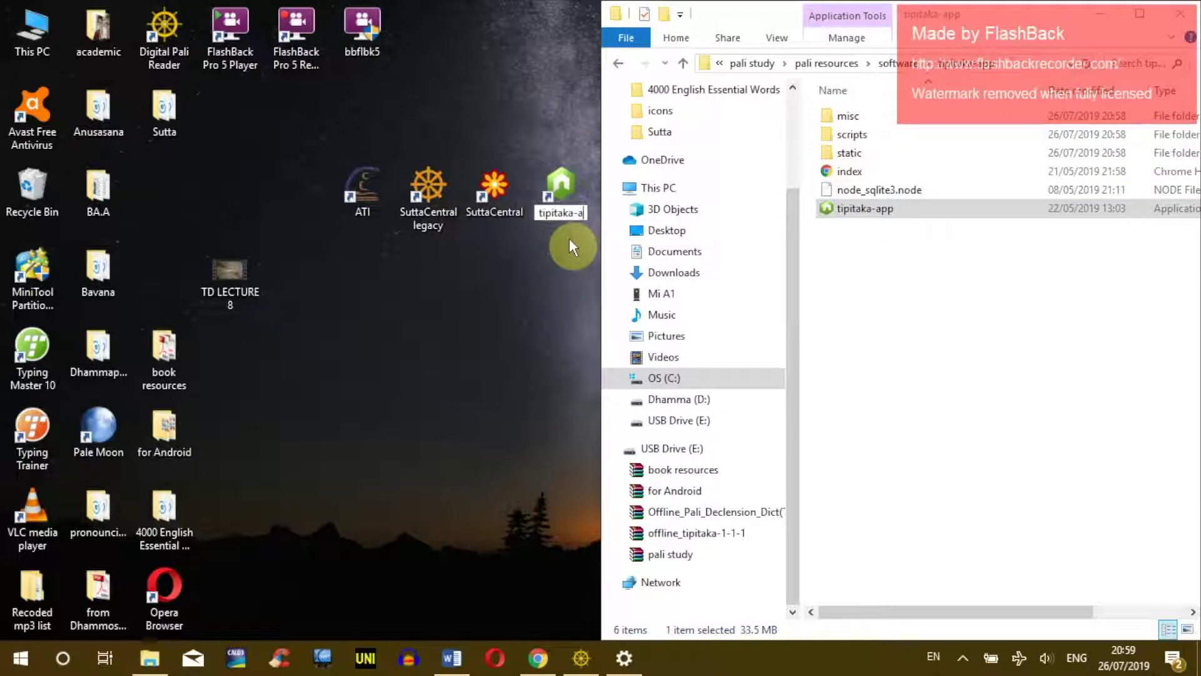
text(pp server)
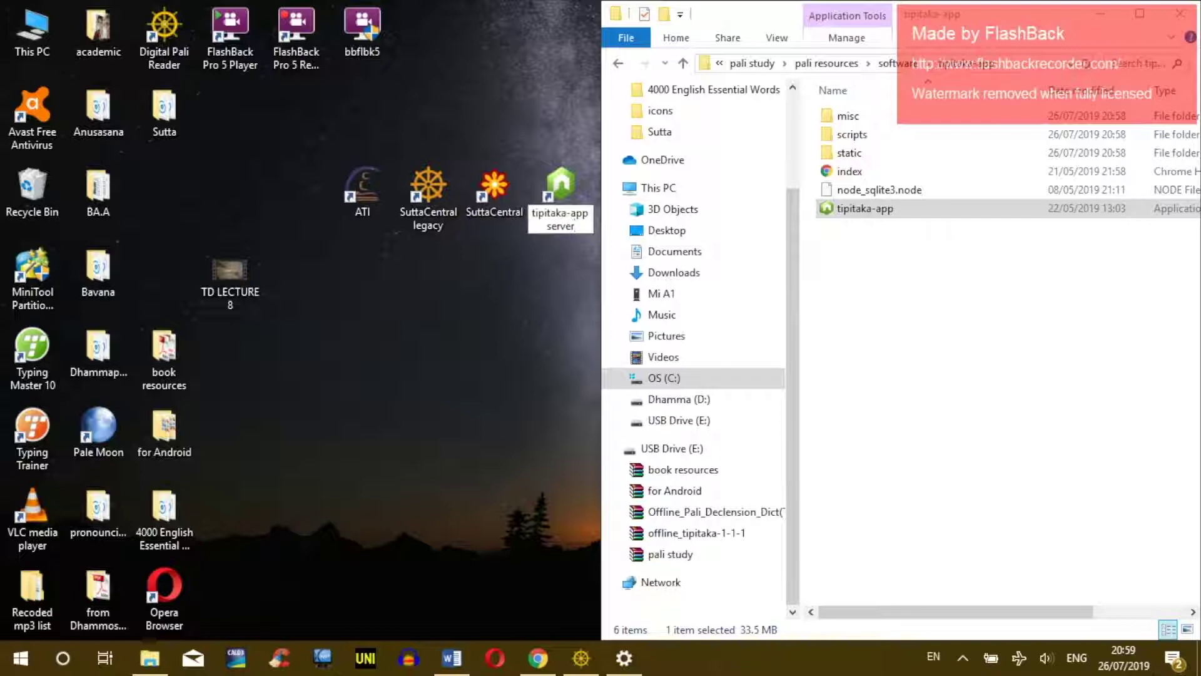
double_click(567, 188)
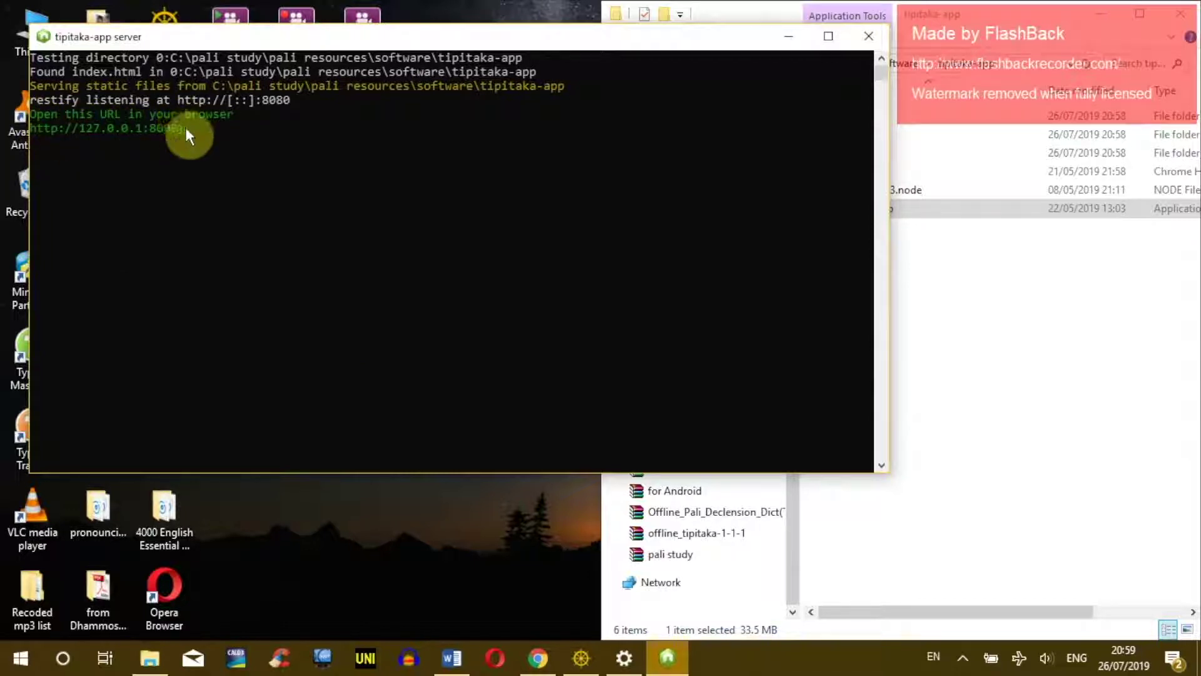
drag(111, 131, 34, 132)
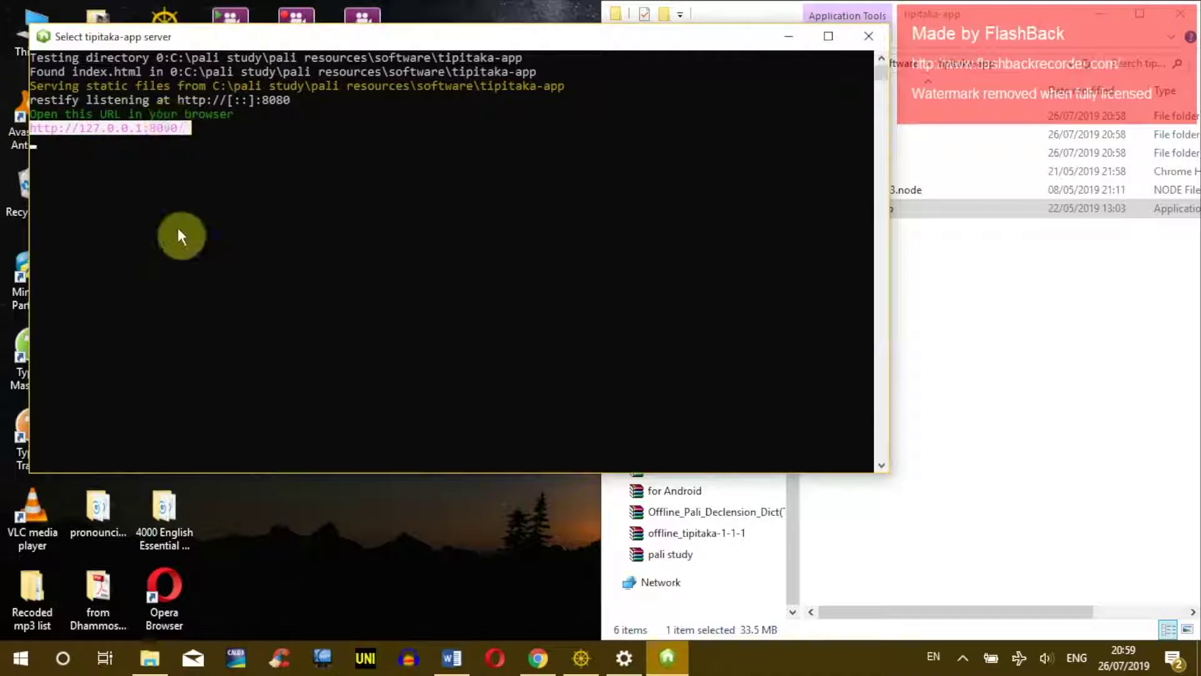
right_click(64, 127)
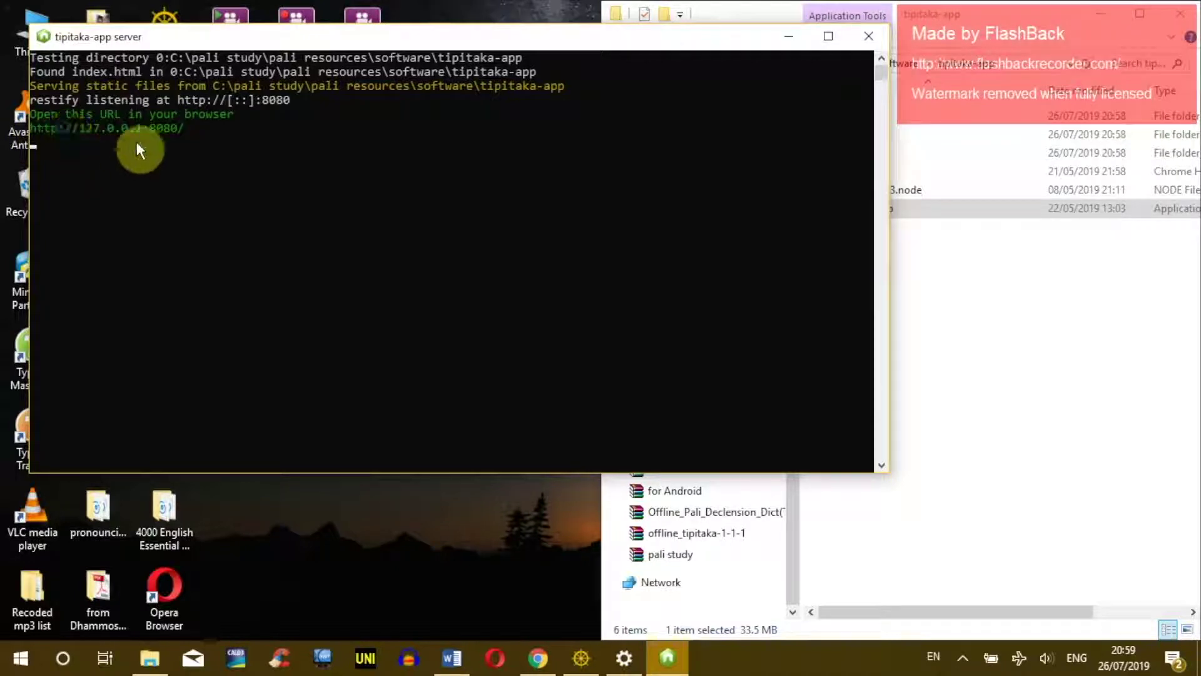
drag(193, 127, 148, 127)
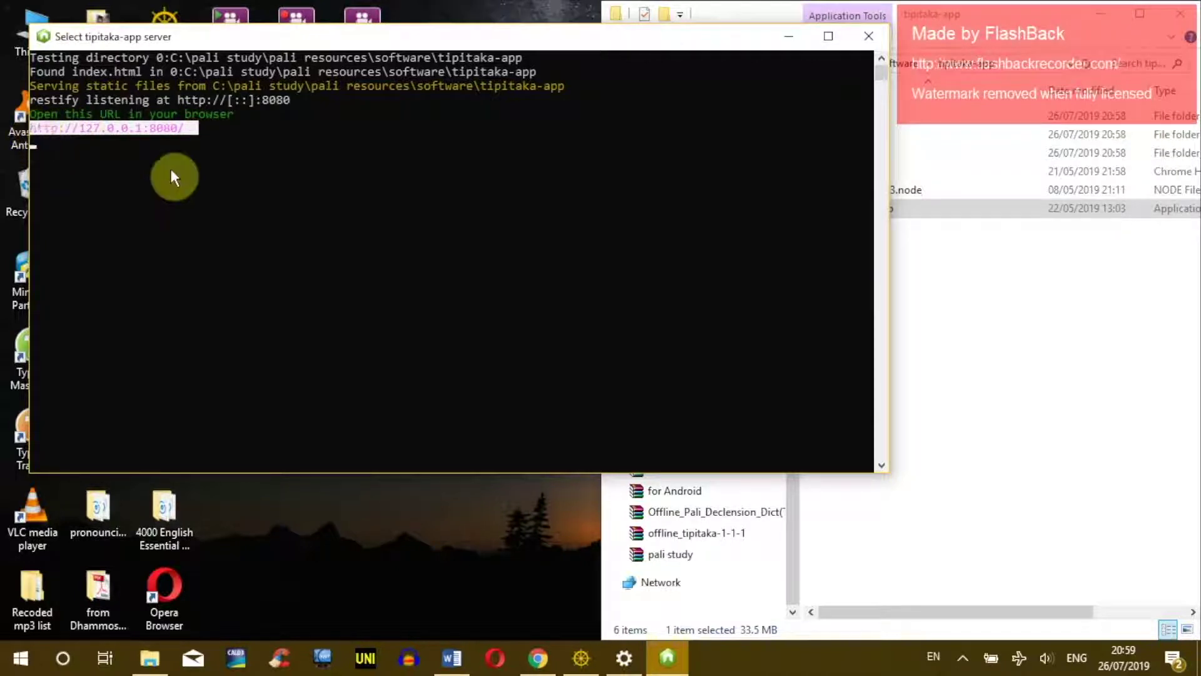
right_click(187, 181)
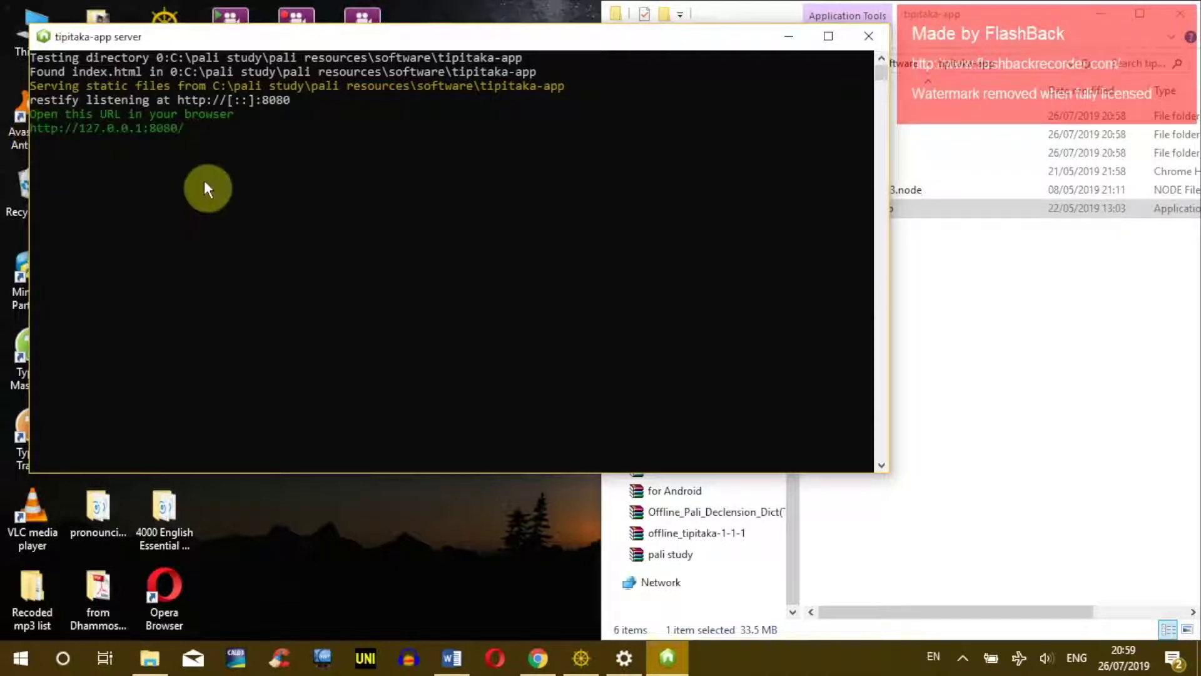
click(540, 661)
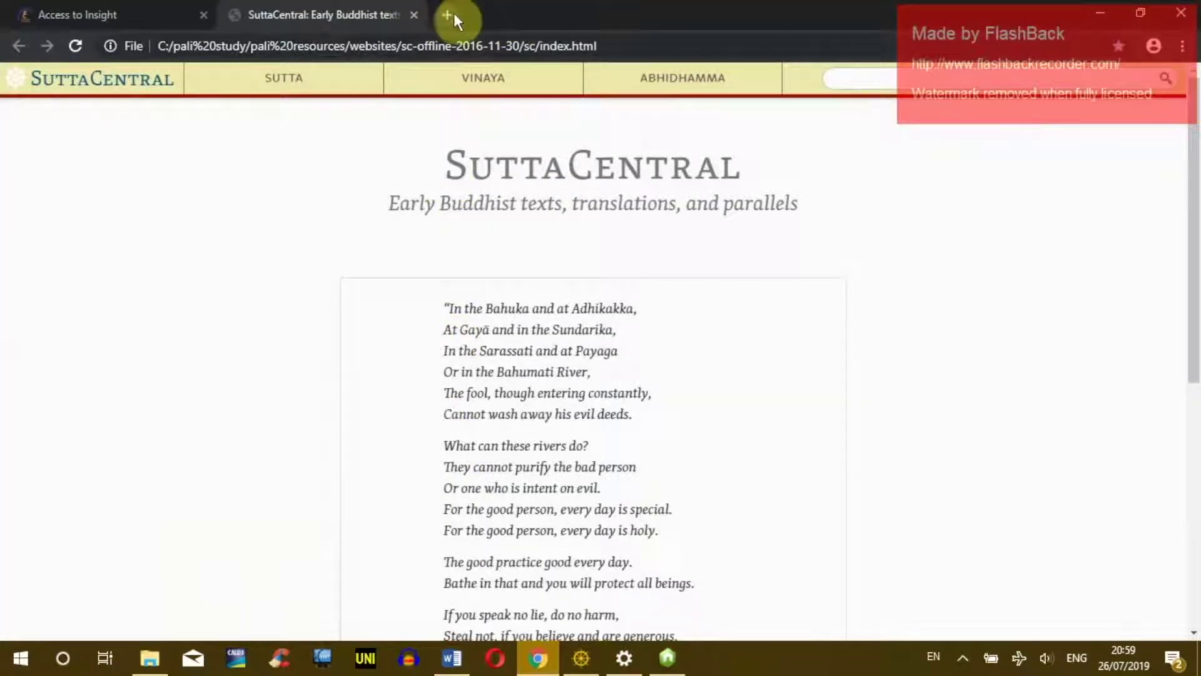
click(451, 15)
key(ctrl+v)
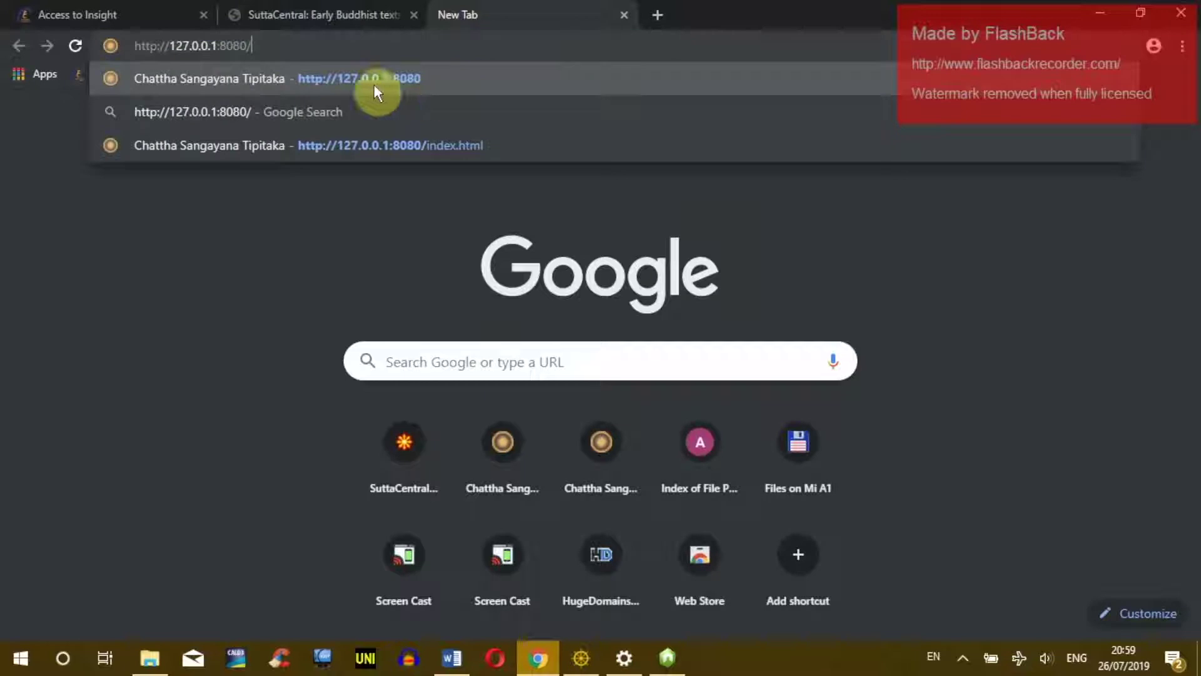
key(Return)
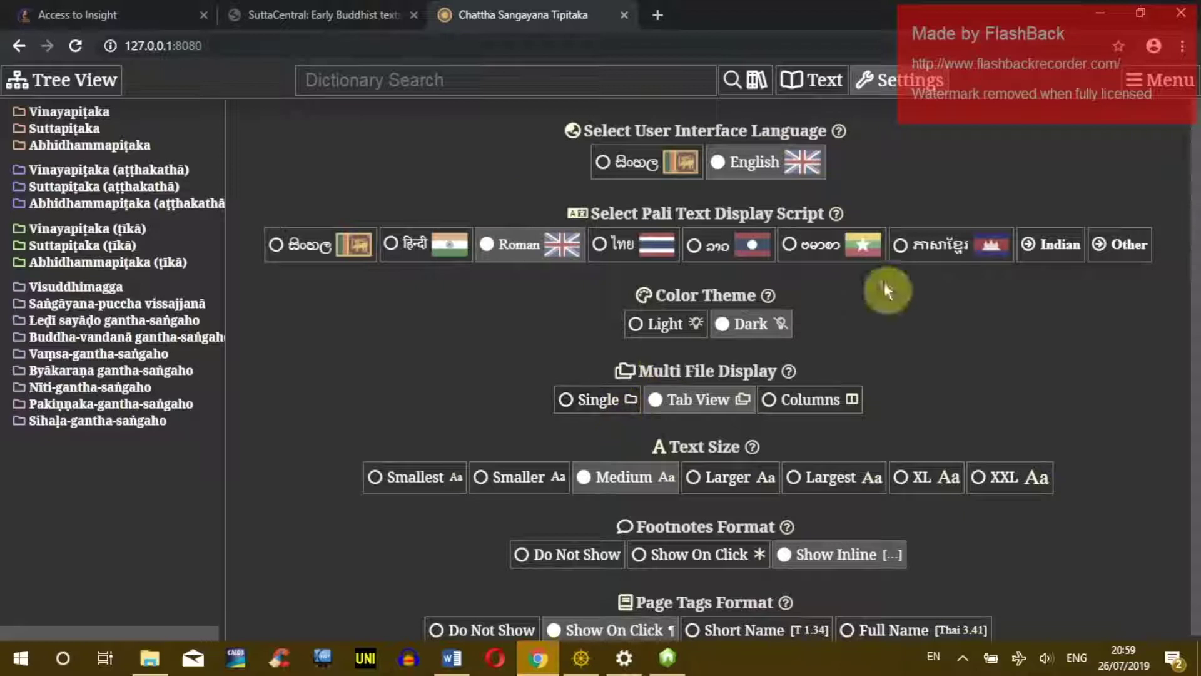
- Bookmark the Chattha Sangayana Tipitaka page on the bookmarks bar and check the bookmark in a temporary new tab
click(1119, 48)
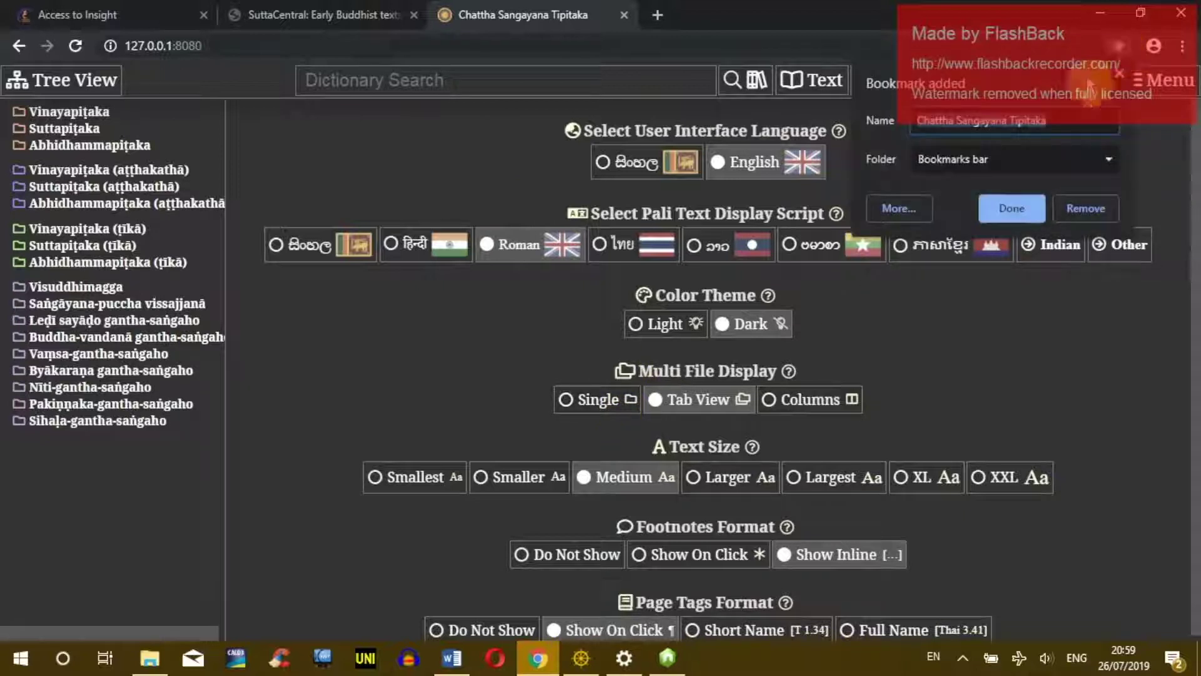
click(1009, 209)
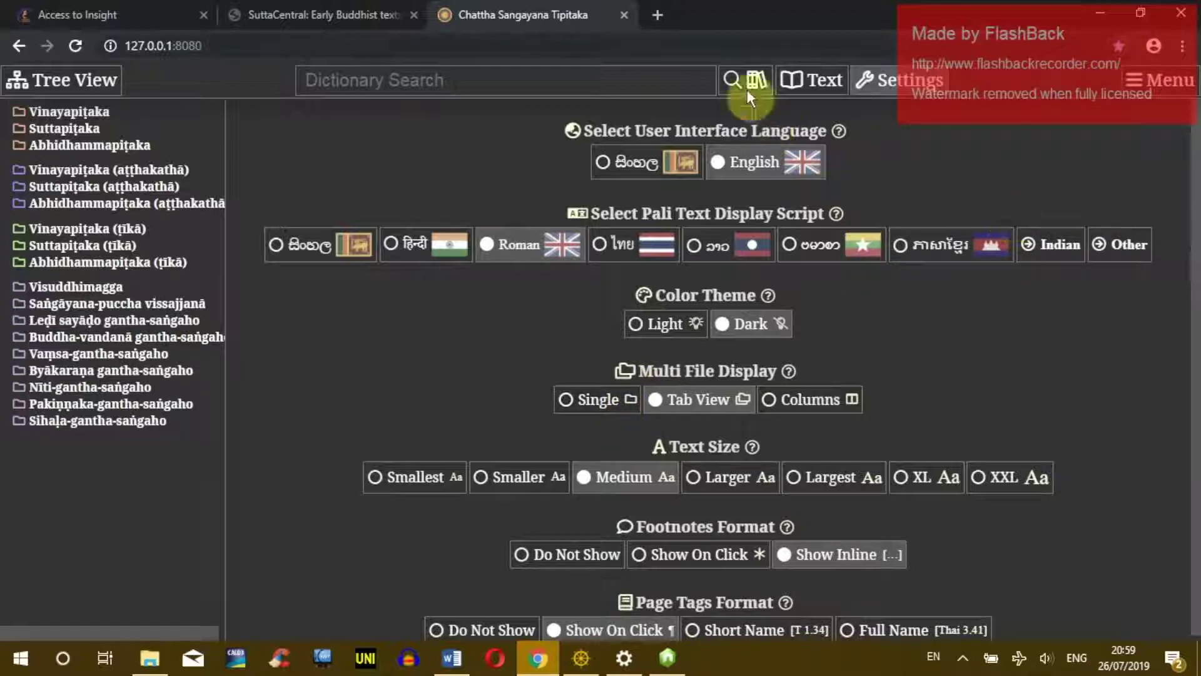
click(657, 14)
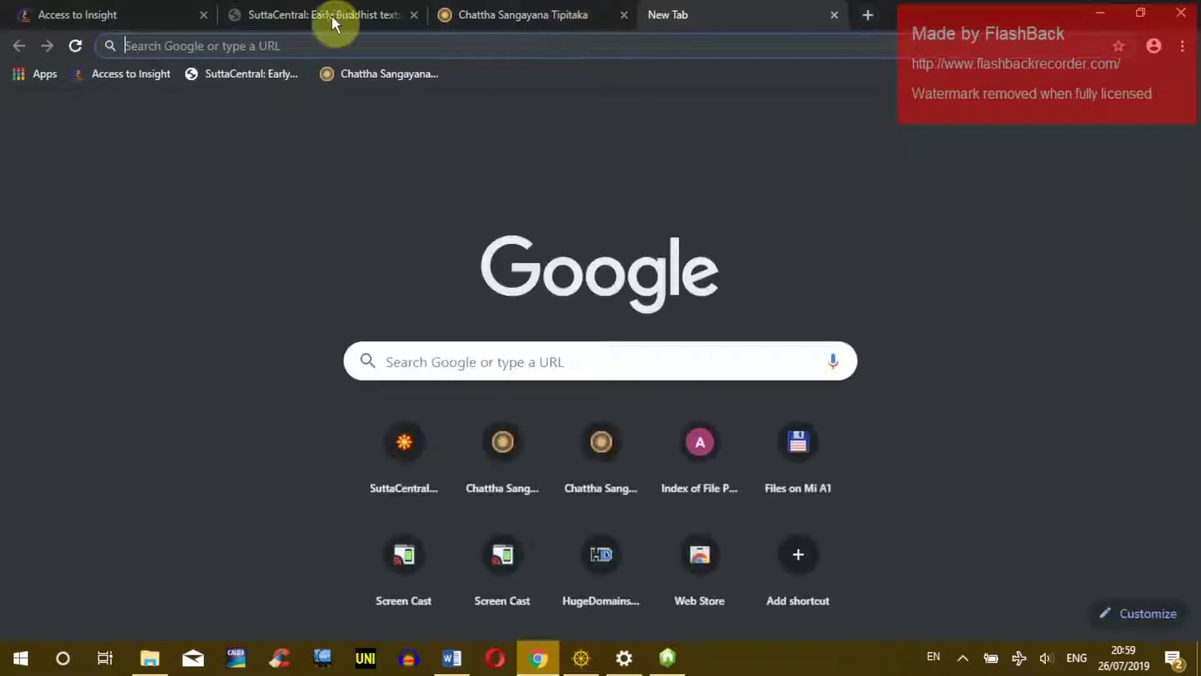
click(832, 15)
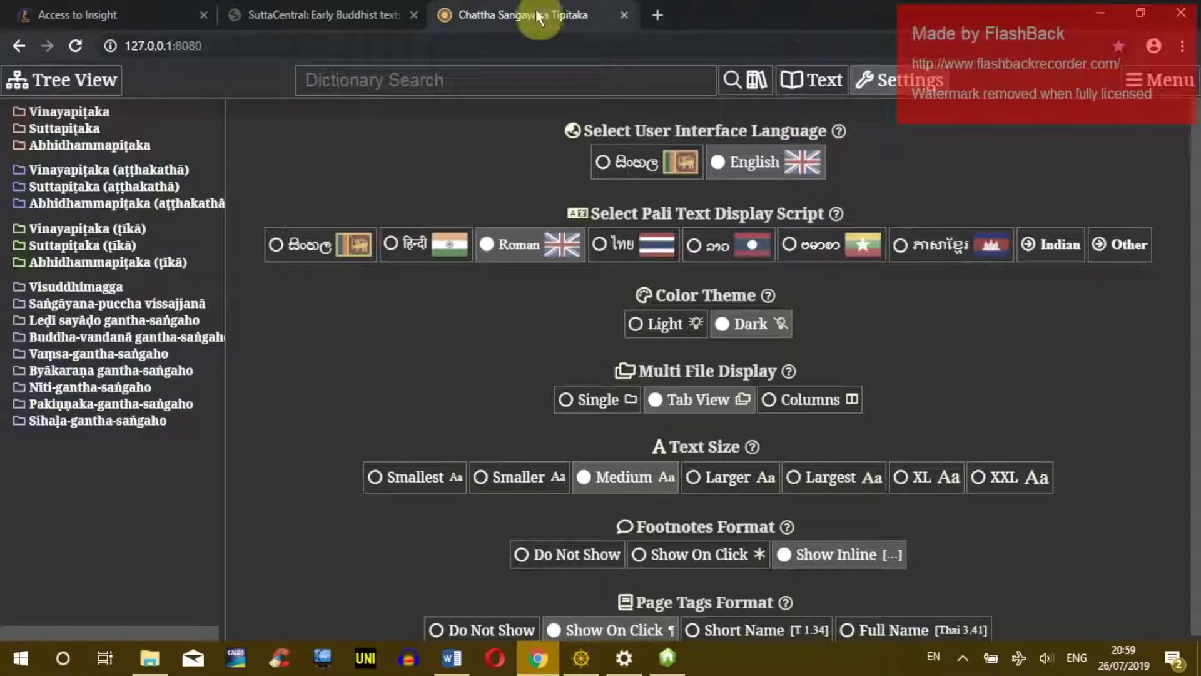
- Create a desktop shortcut to the Tipitaka page, keeping the name Chatta Sangayana Tipitaka
click(1184, 49)
mouse_move(1041, 305)
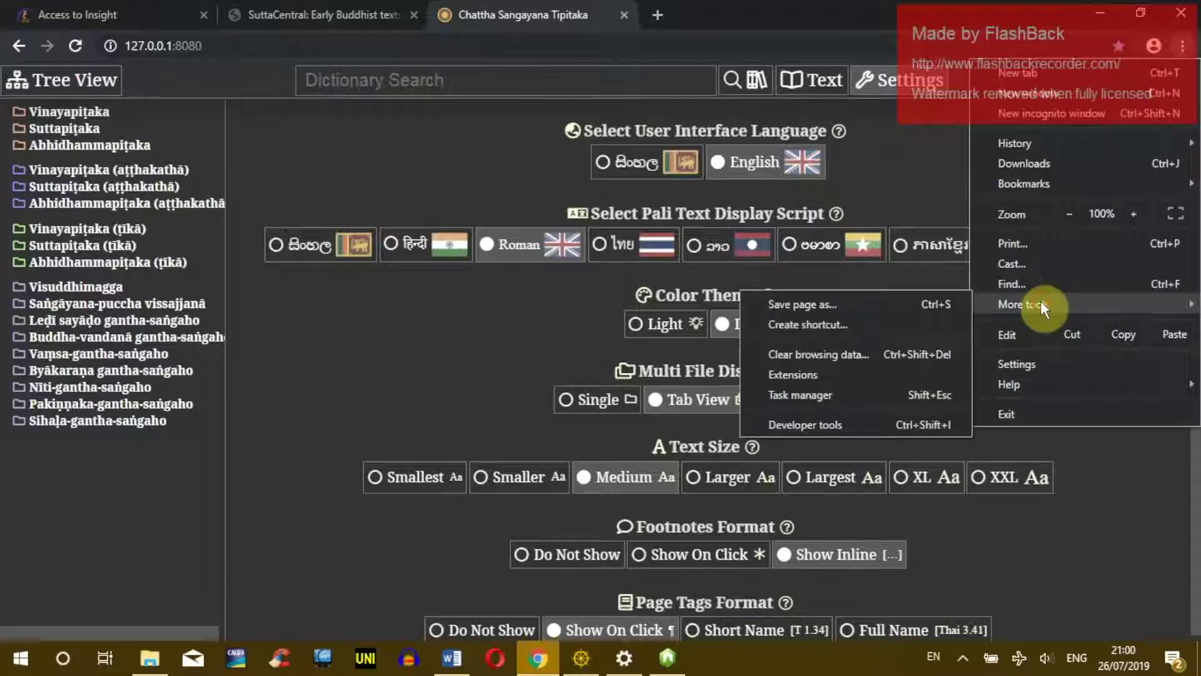
click(785, 322)
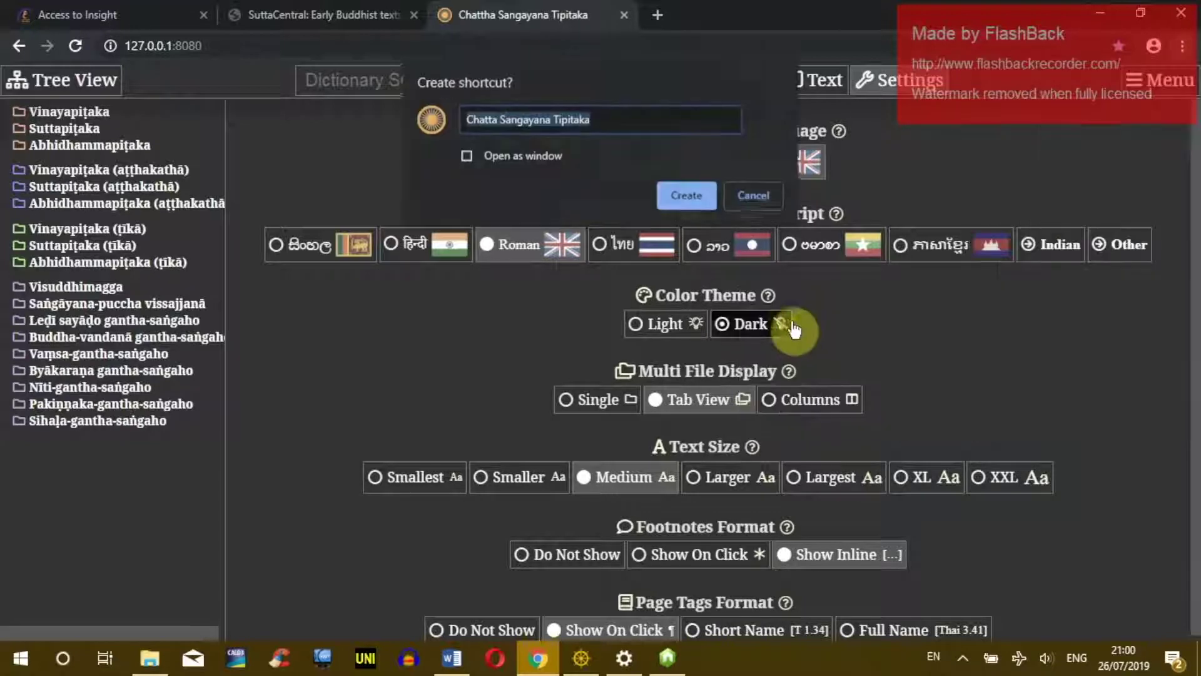
click(681, 196)
- Minimize the browser and server console, and move the Chatta Sangayana Tipitaka shortcut beside SuttaCentral, directly above tipitaka-app server
click(1114, 17)
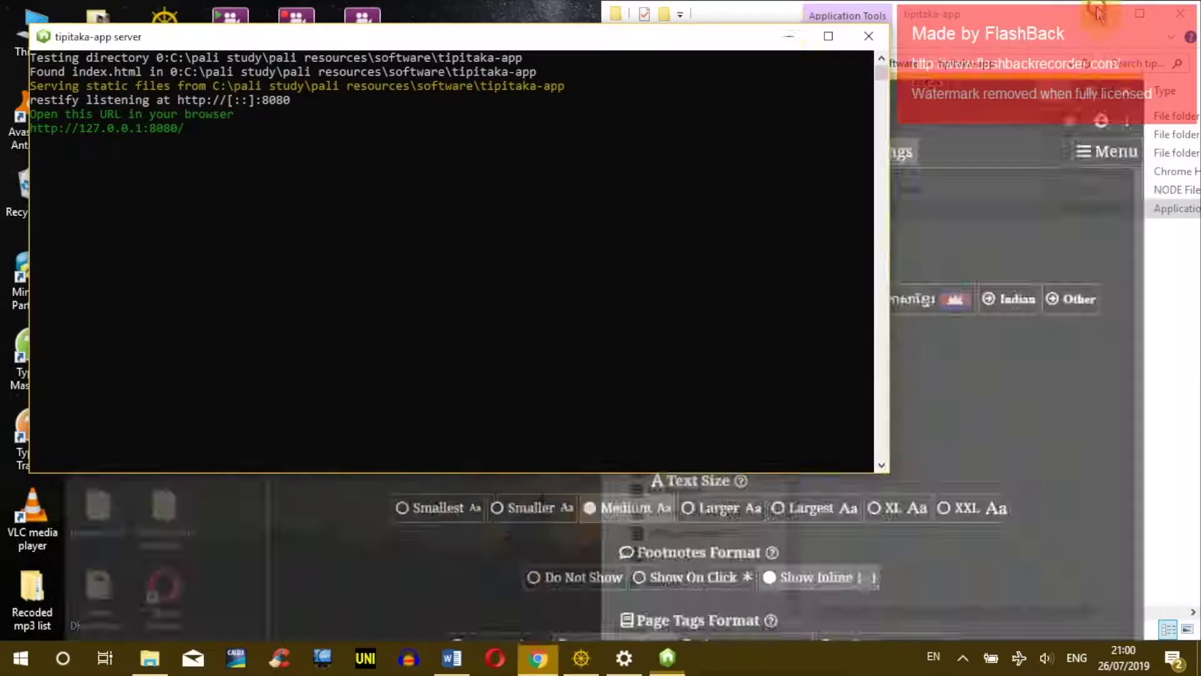
click(785, 35)
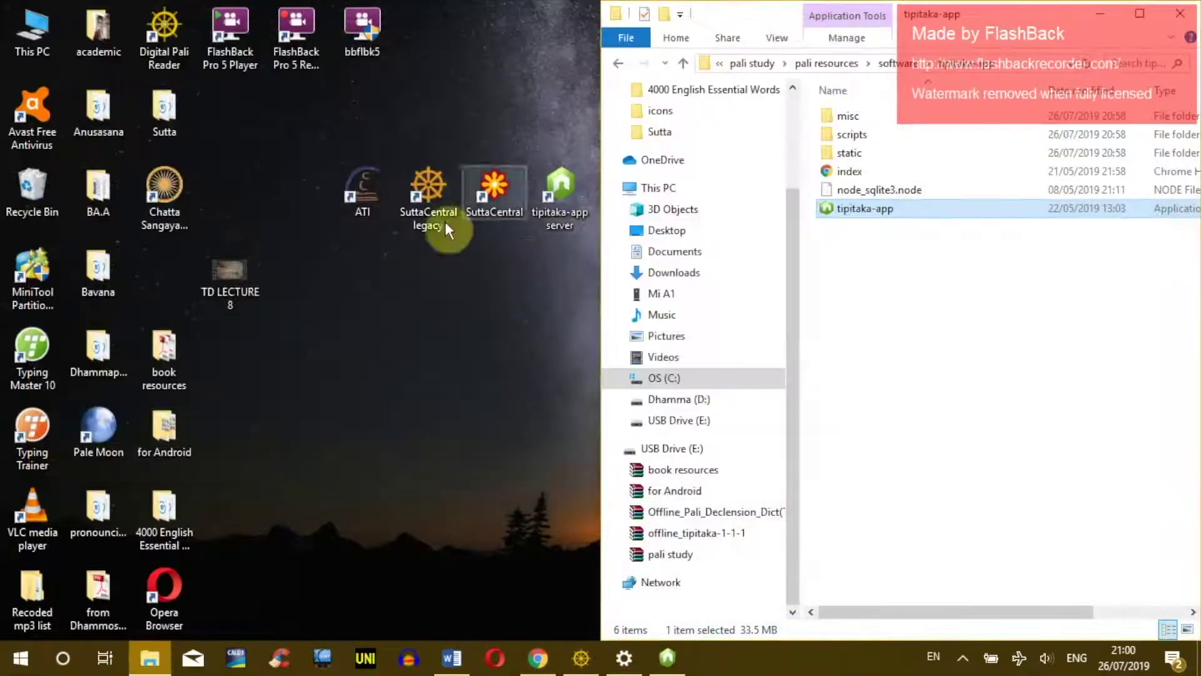
drag(177, 209, 501, 281)
mouse_move(564, 207)
mouse_down()
mouse_move(560, 284)
mouse_move(563, 199)
mouse_up()
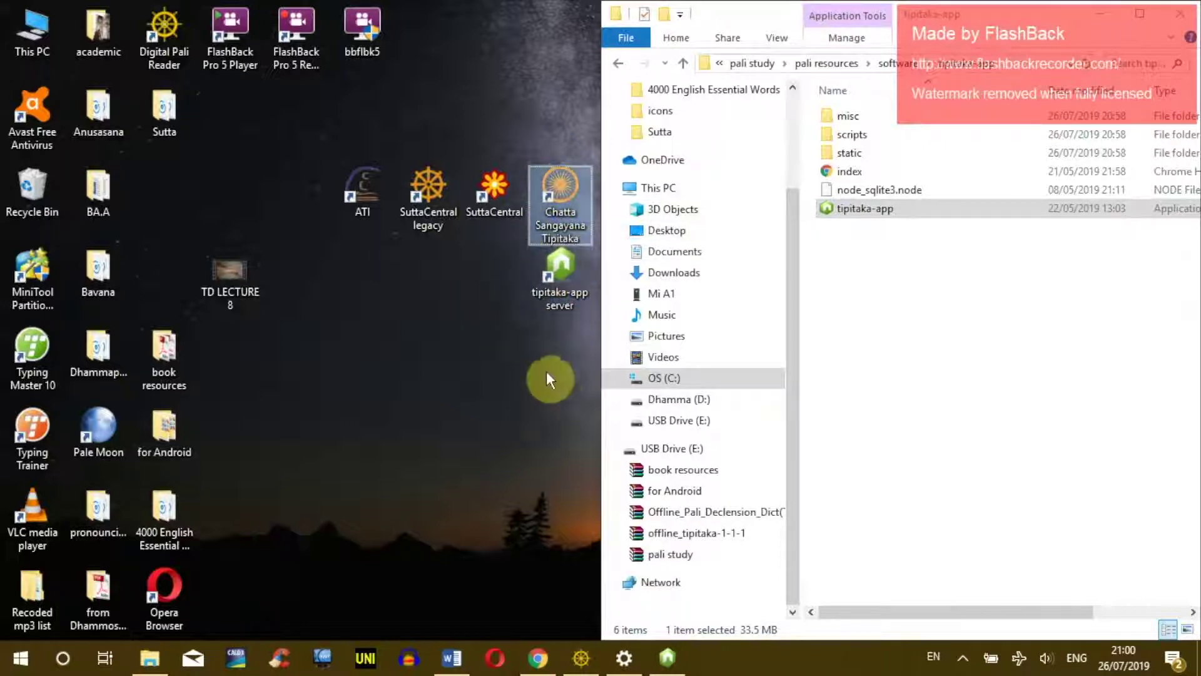
- Return to the server-hosted Tipitaka page in Chrome and open its Pali Script Converter
click(668, 657)
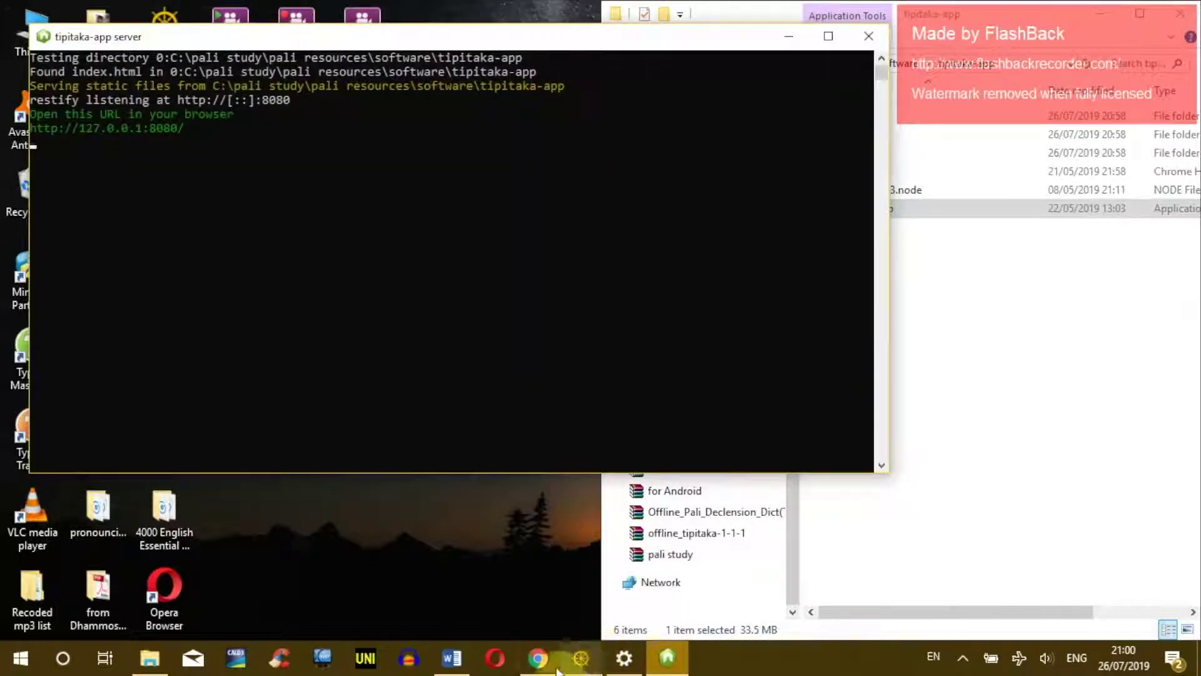
click(544, 659)
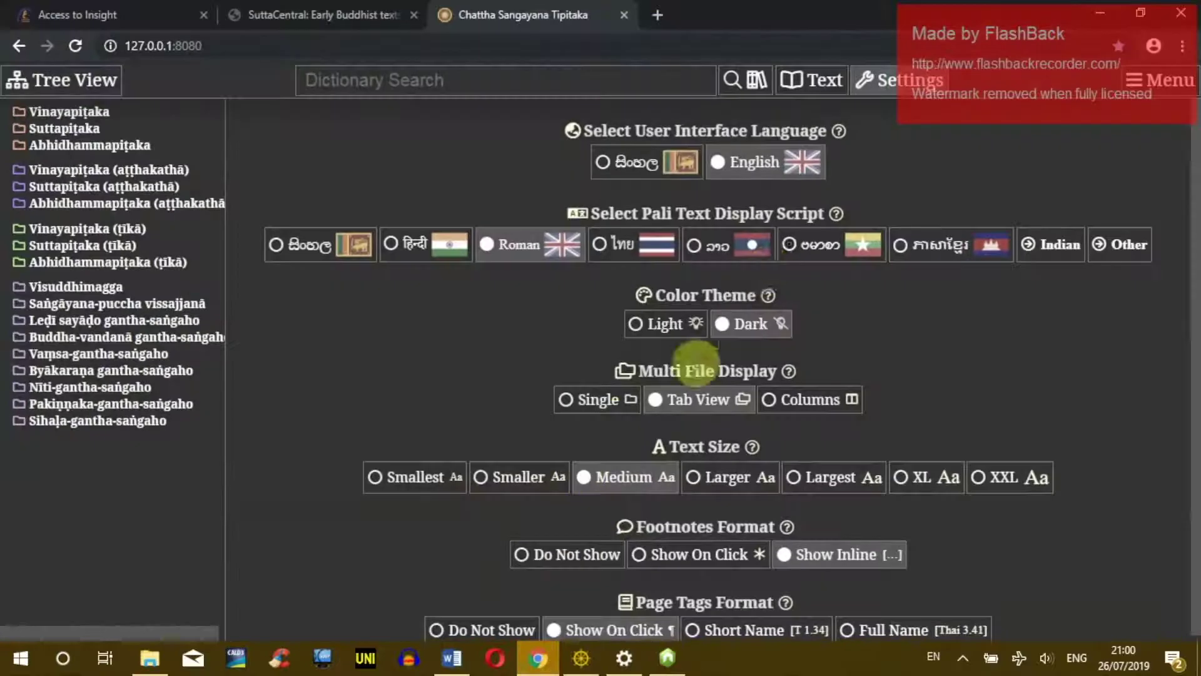
click(1160, 80)
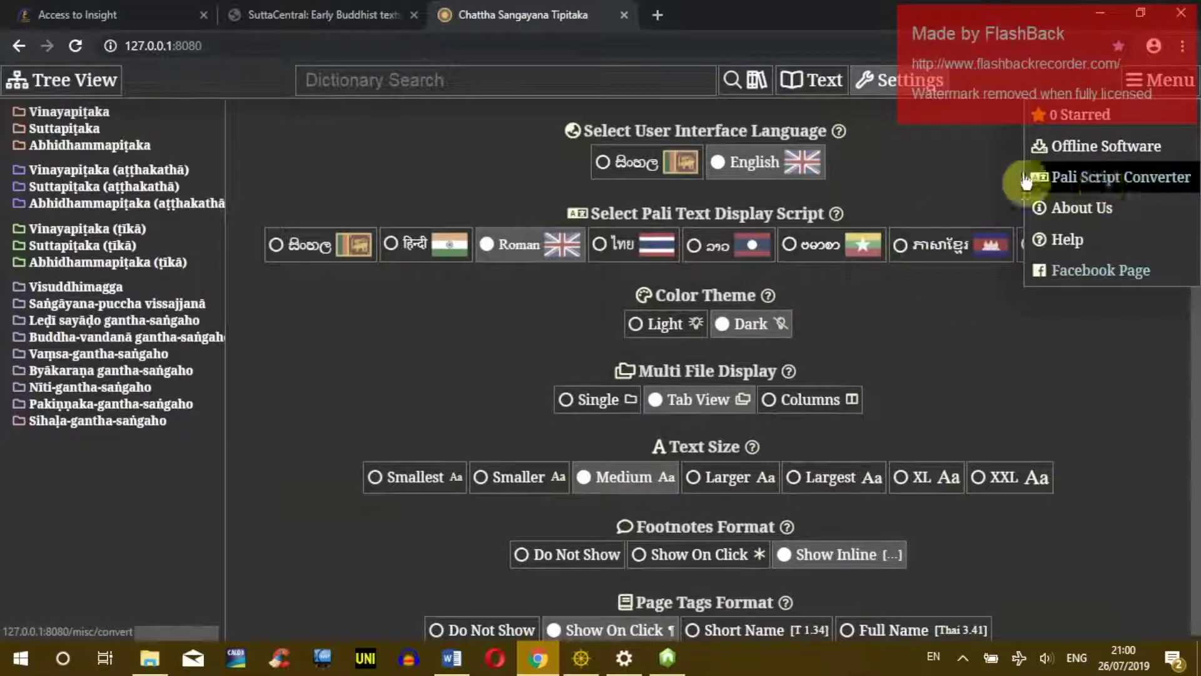
click(1080, 183)
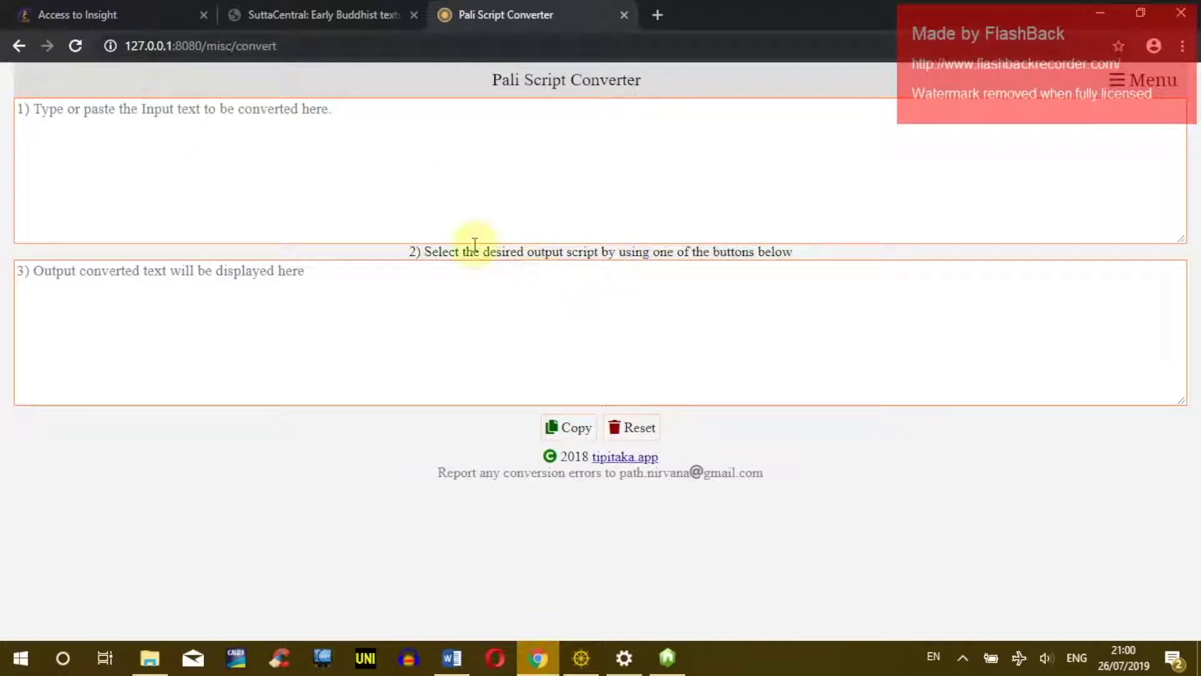
- Open the index file from the tipitaka-app folder in Chrome to load the local version of the Tipitaka page
click(151, 660)
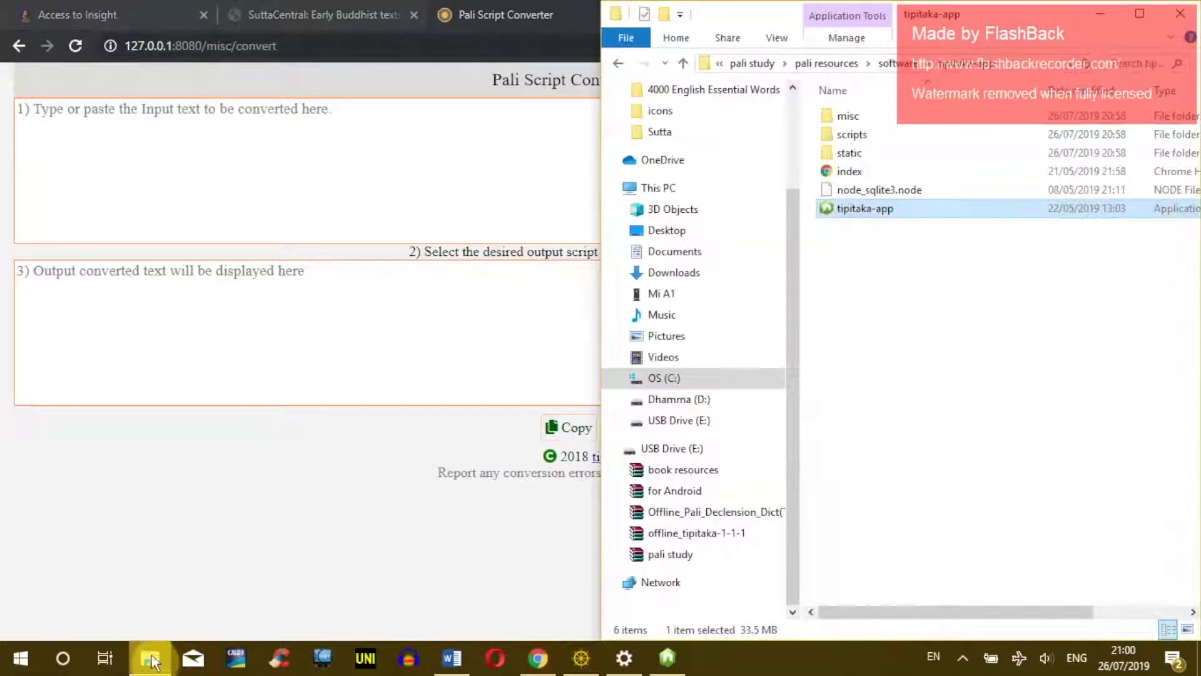
click(958, 358)
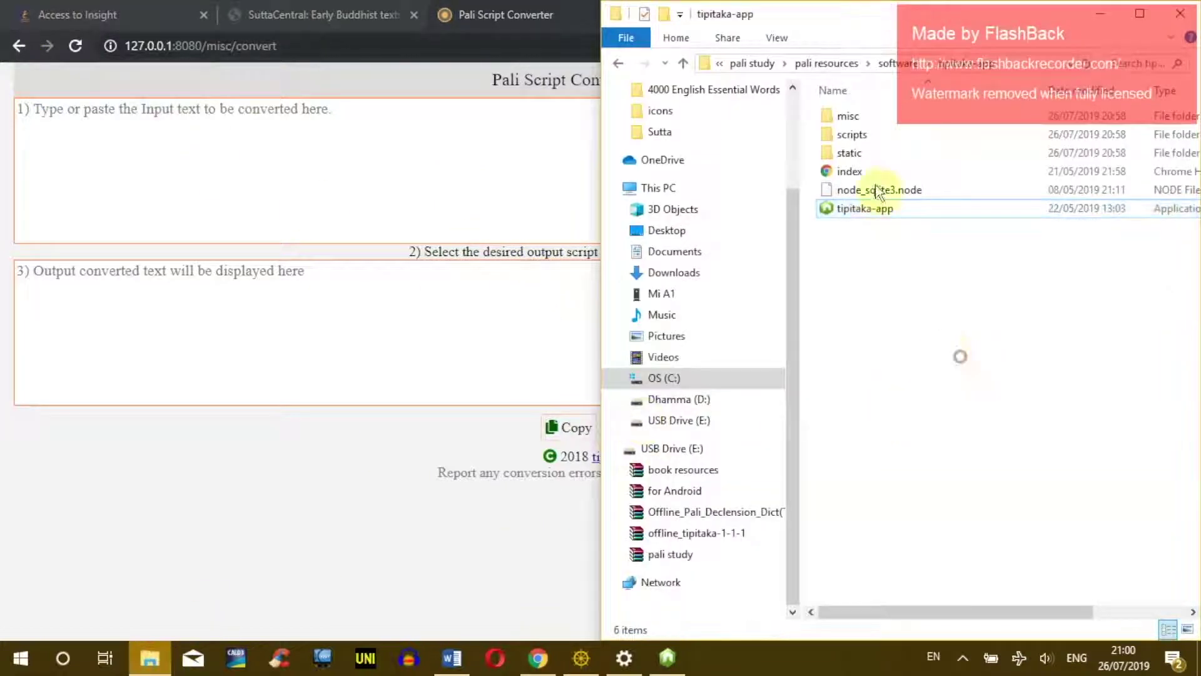
double_click(832, 170)
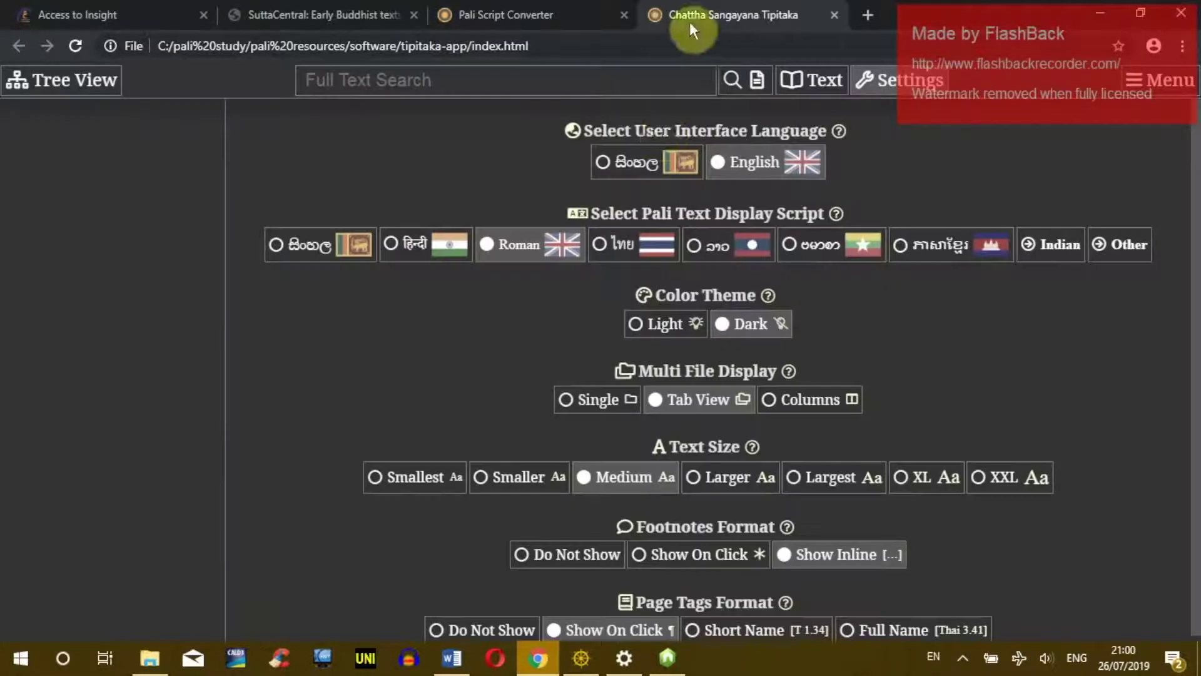
key(alt+Tab)
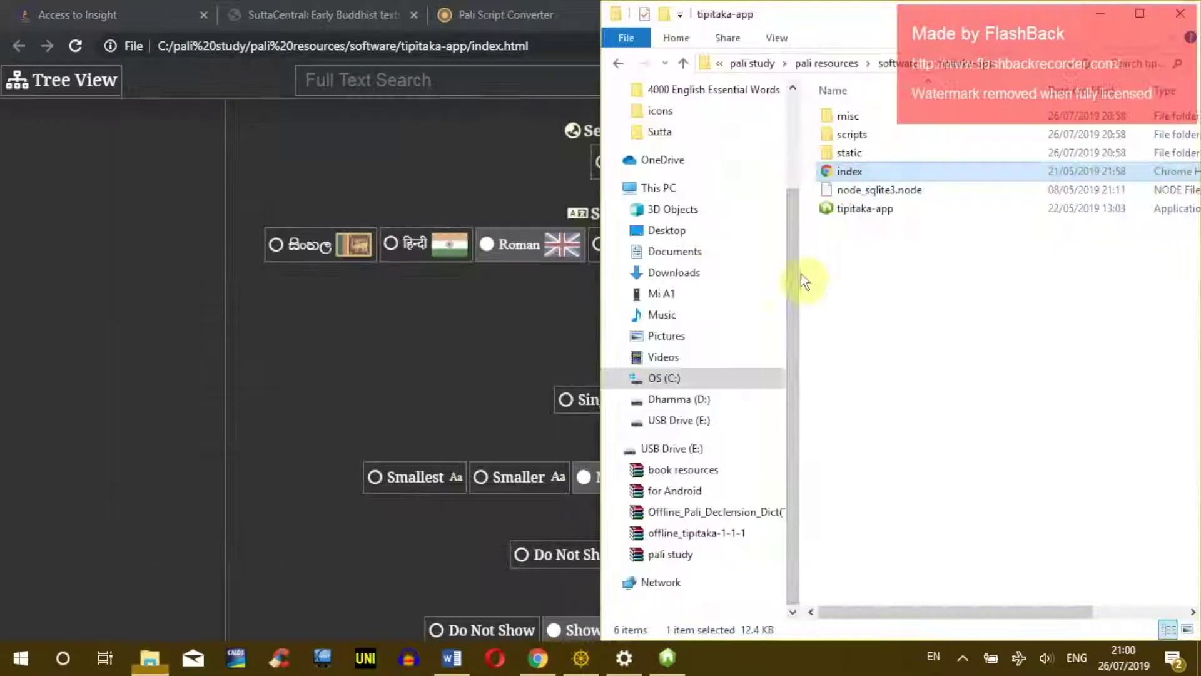
click(400, 125)
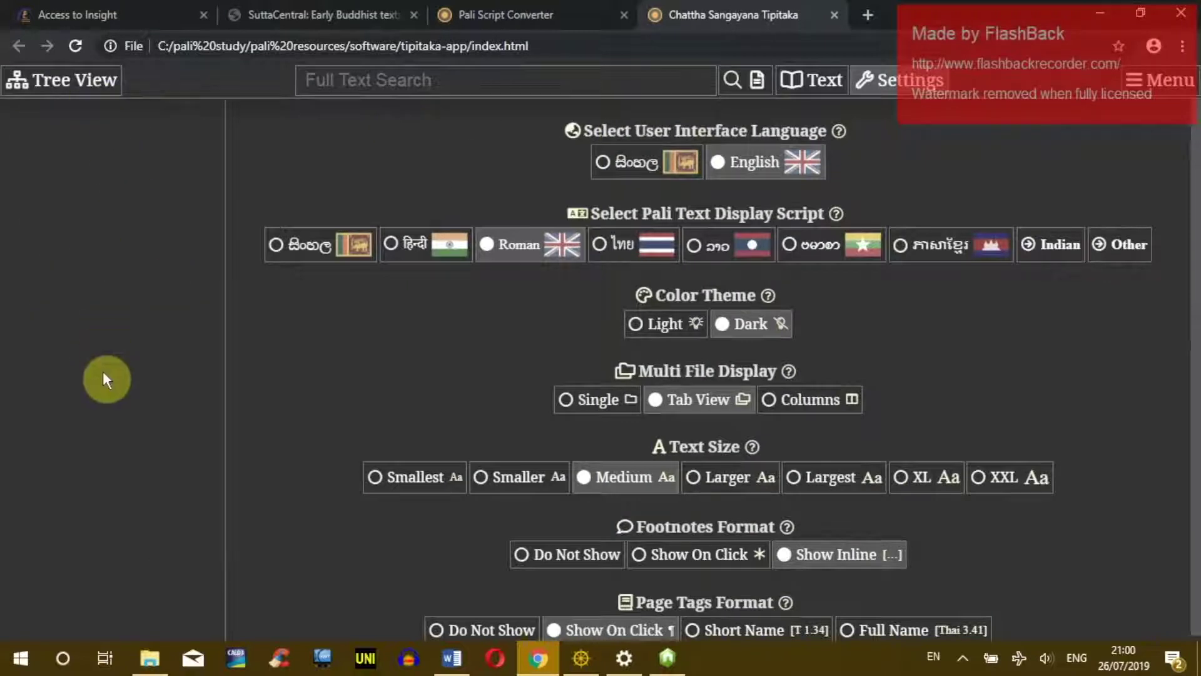
- Open the local page's Pali Script Converter folder and load its index.html file
click(1160, 79)
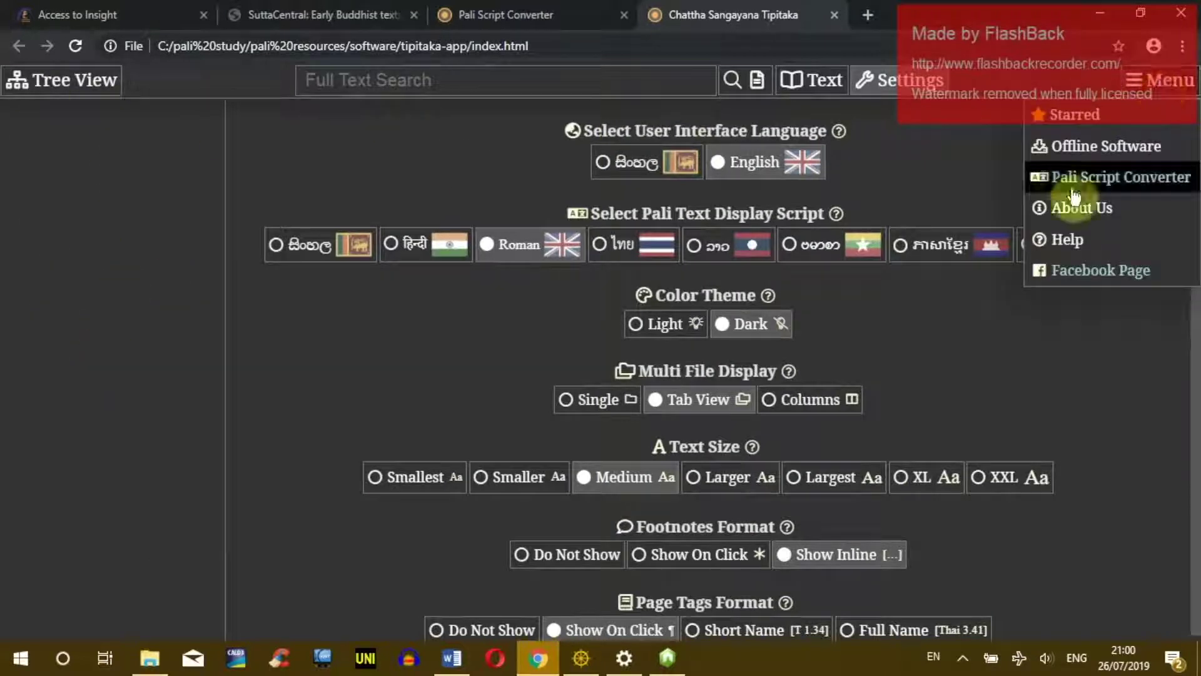
click(1092, 181)
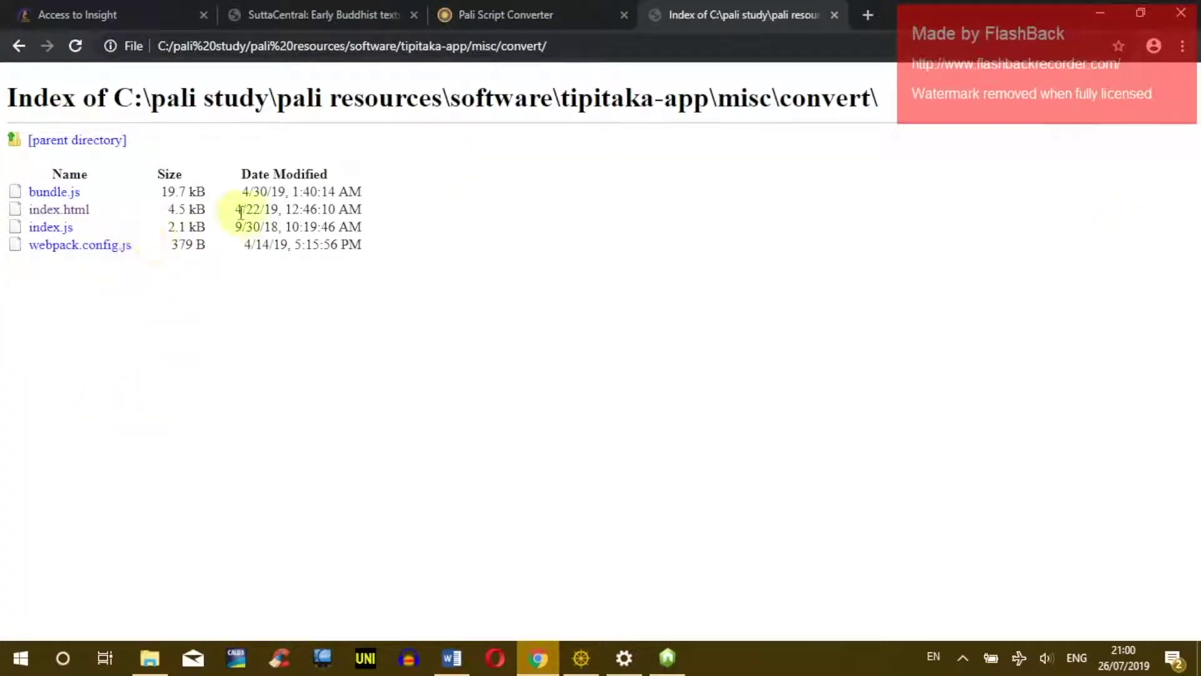
click(80, 218)
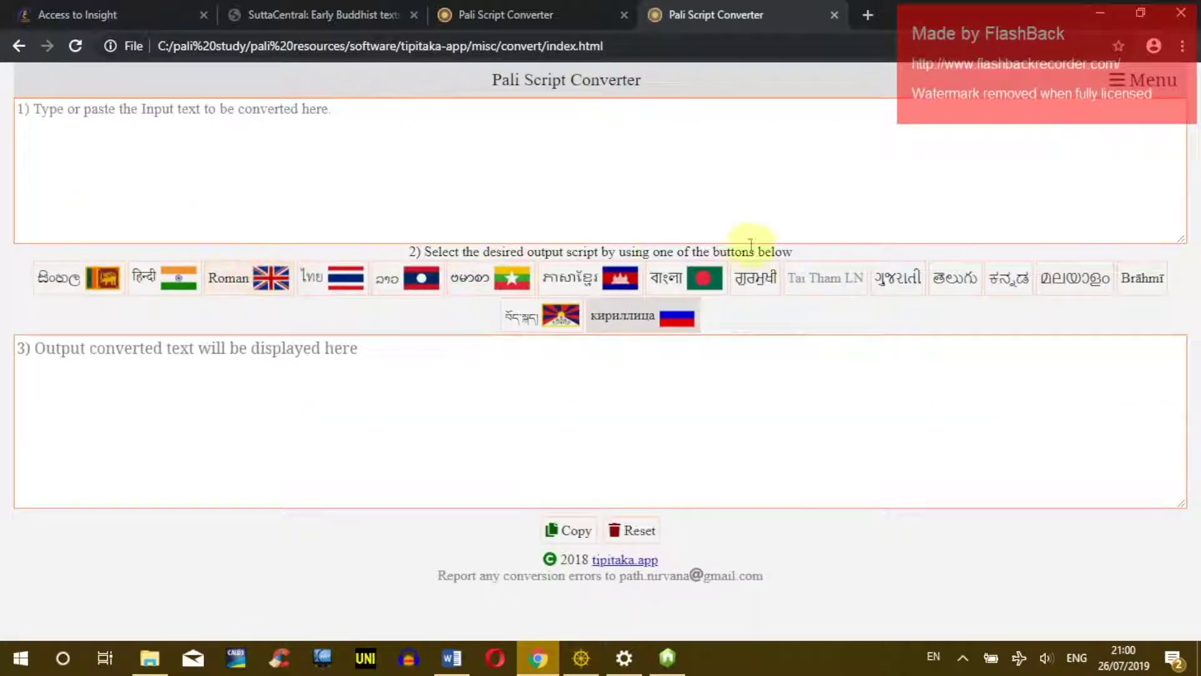
- Compare the server-hosted and local Pali Script Converter pages, and return the server-hosted one to the main Tipitaka page
click(569, 18)
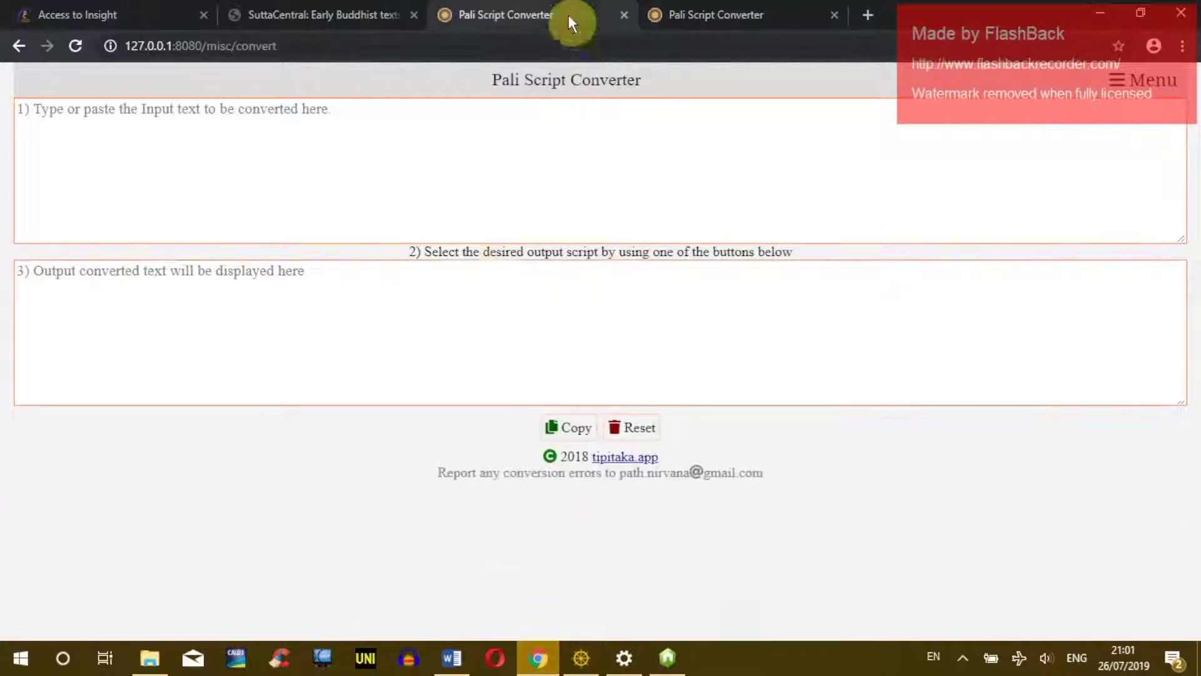
click(610, 267)
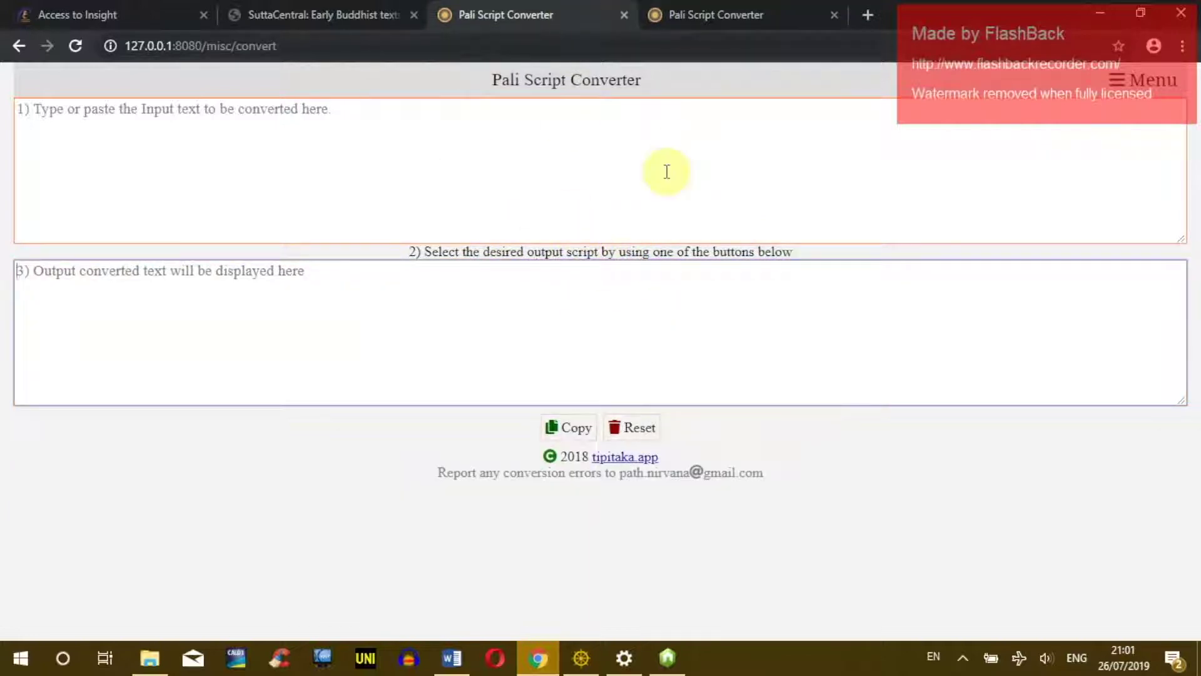
click(717, 19)
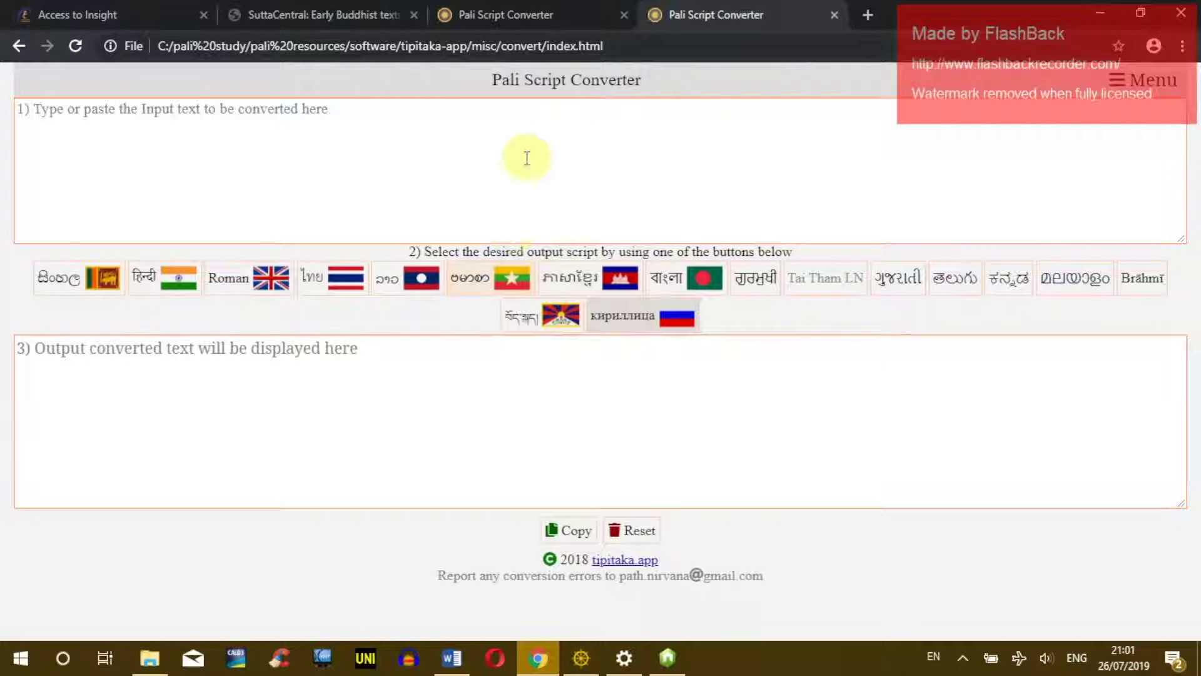
click(519, 15)
click(19, 46)
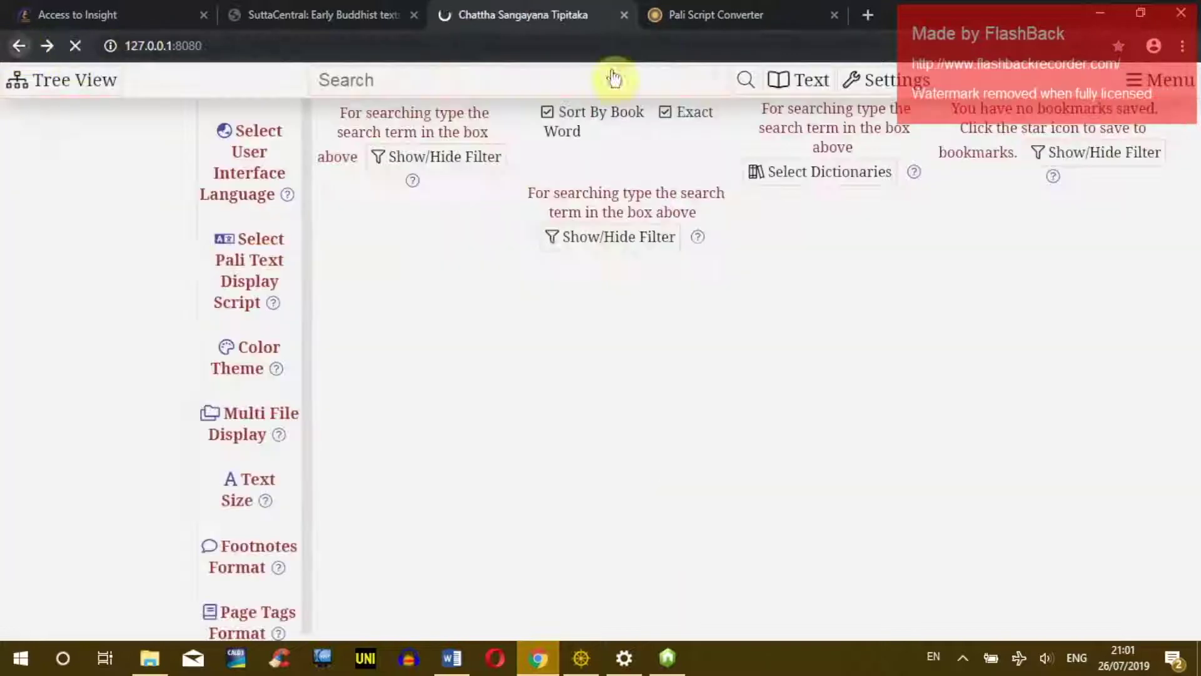
- Bookmark the local Pali Script Converter page in the Bookmarks bar folder
click(710, 18)
click(1119, 45)
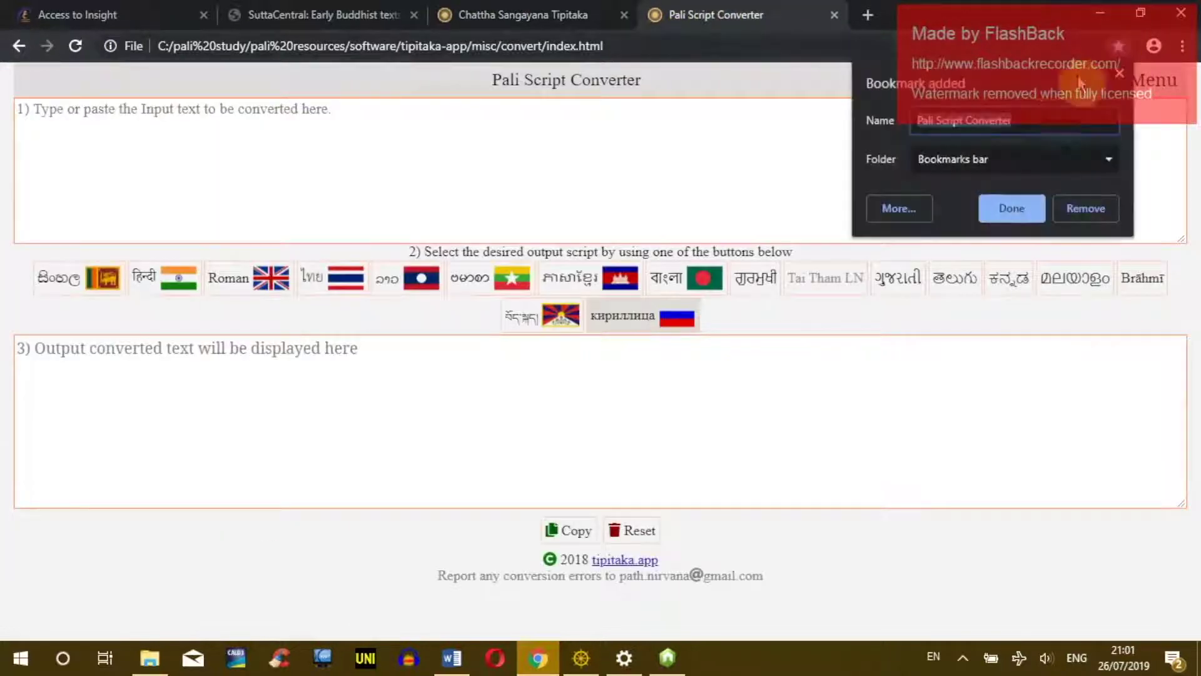
click(1001, 211)
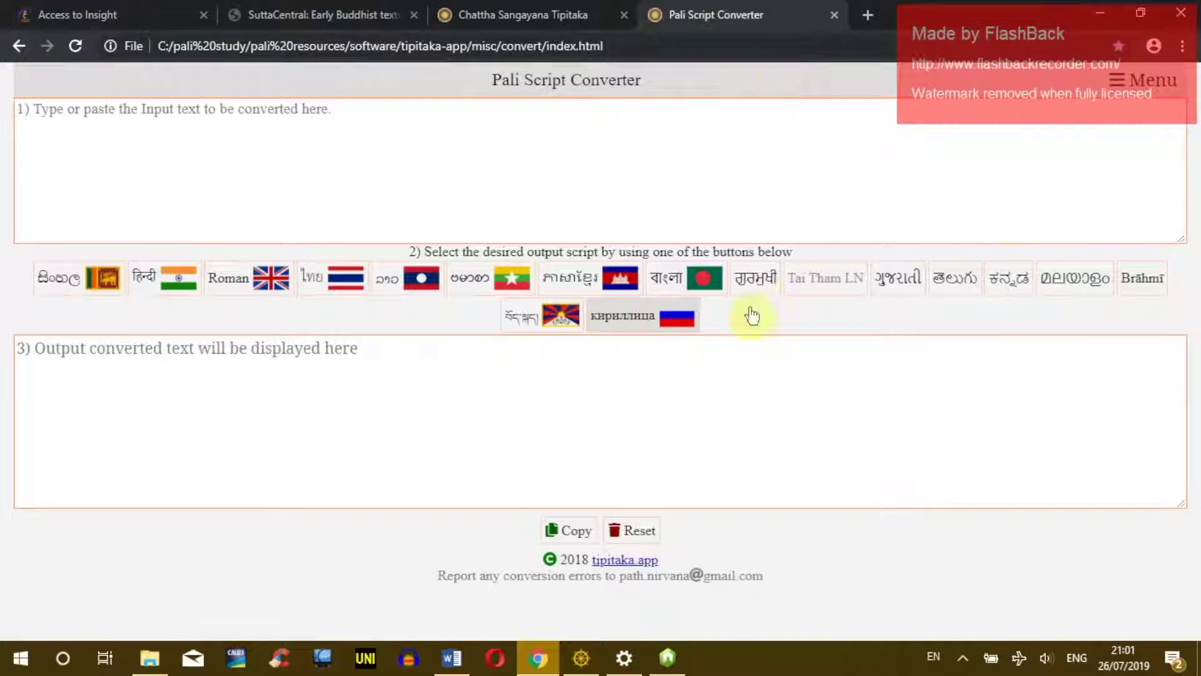
- Open Gahapativaggo from Suttapiṭaka (ṭīkā), Majjhimanikāya, Majjhimapaṇṇāsa-ṭīkā on the server-hosted page, at section 2, Aṭṭhakanāgarasuttavaṇṇanā
click(544, 15)
click(93, 247)
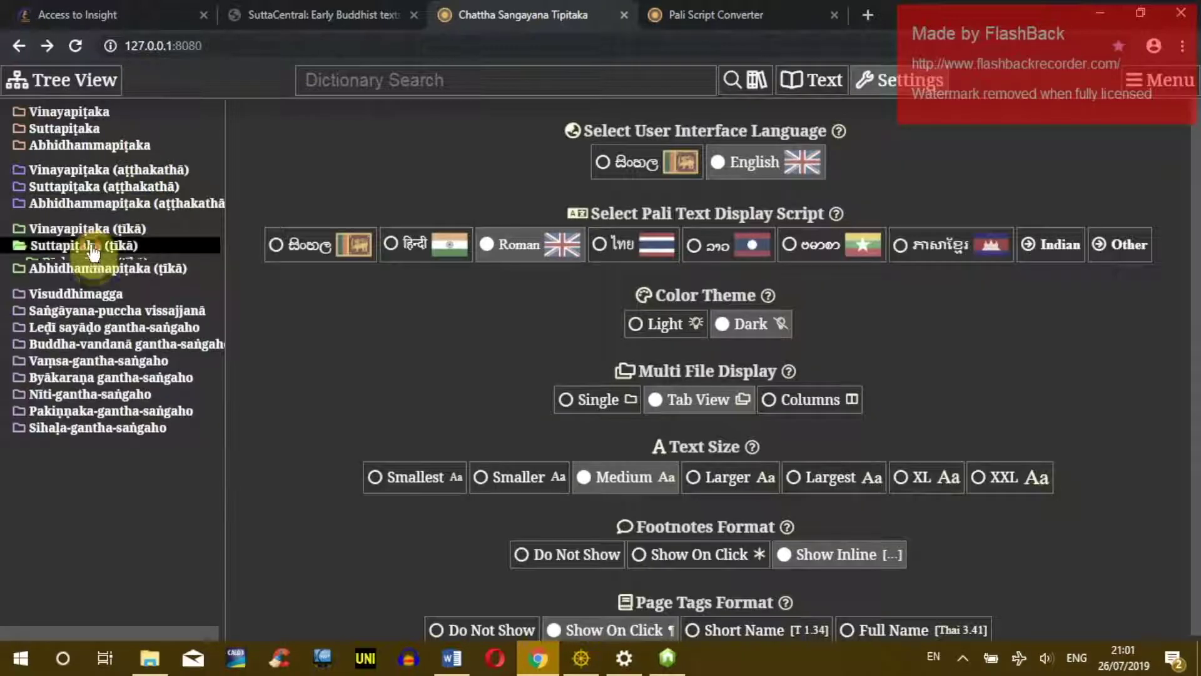
click(94, 278)
click(93, 312)
click(107, 329)
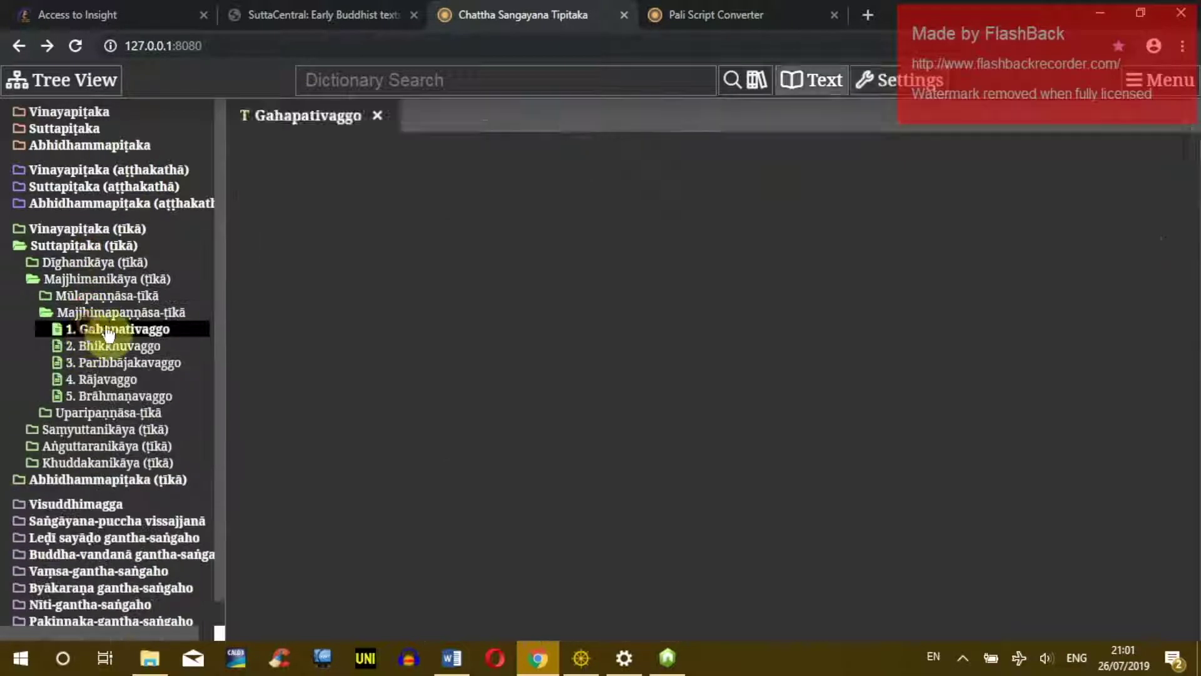
click(664, 330)
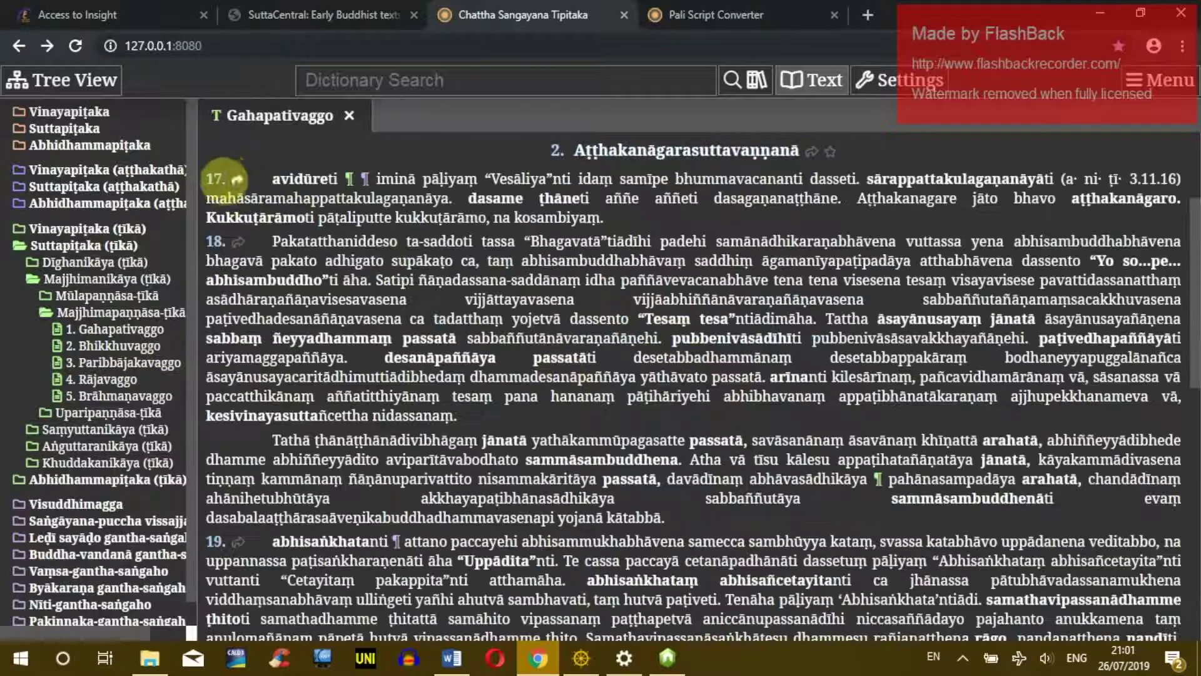
- Copy paragraph 17 and the first part of paragraph 18 into the input box of the local Pali Script Converter
drag(258, 178, 569, 411)
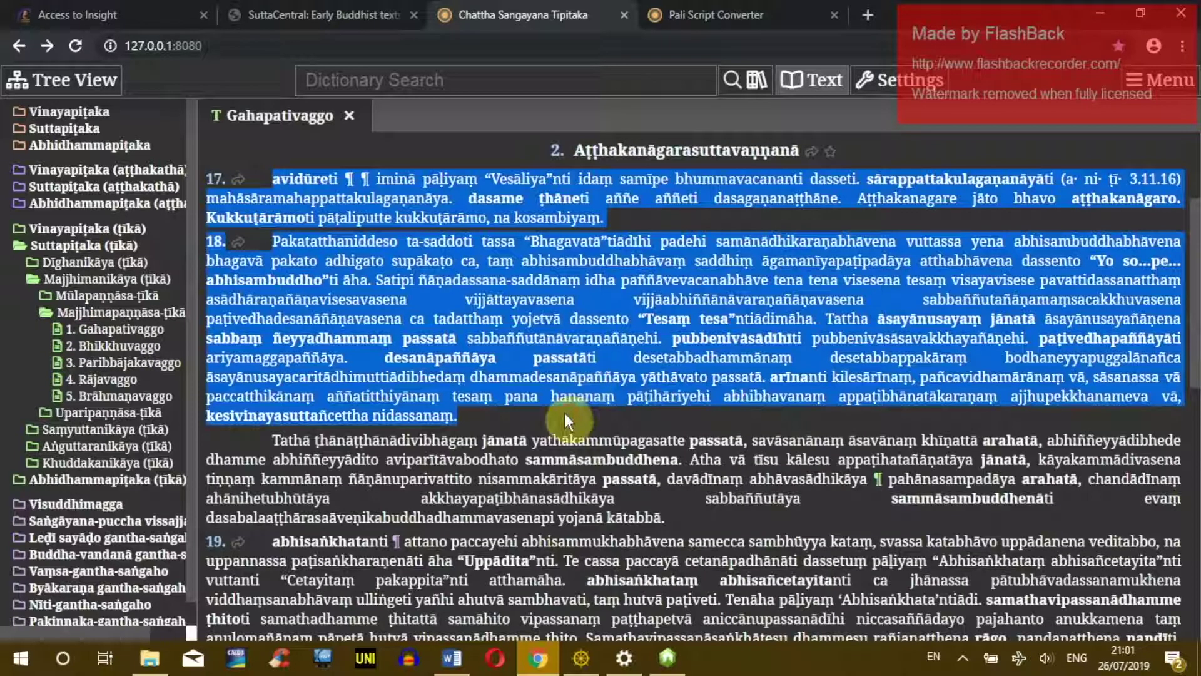
key(ctrl+c)
click(688, 15)
click(458, 200)
key(ctrl+v)
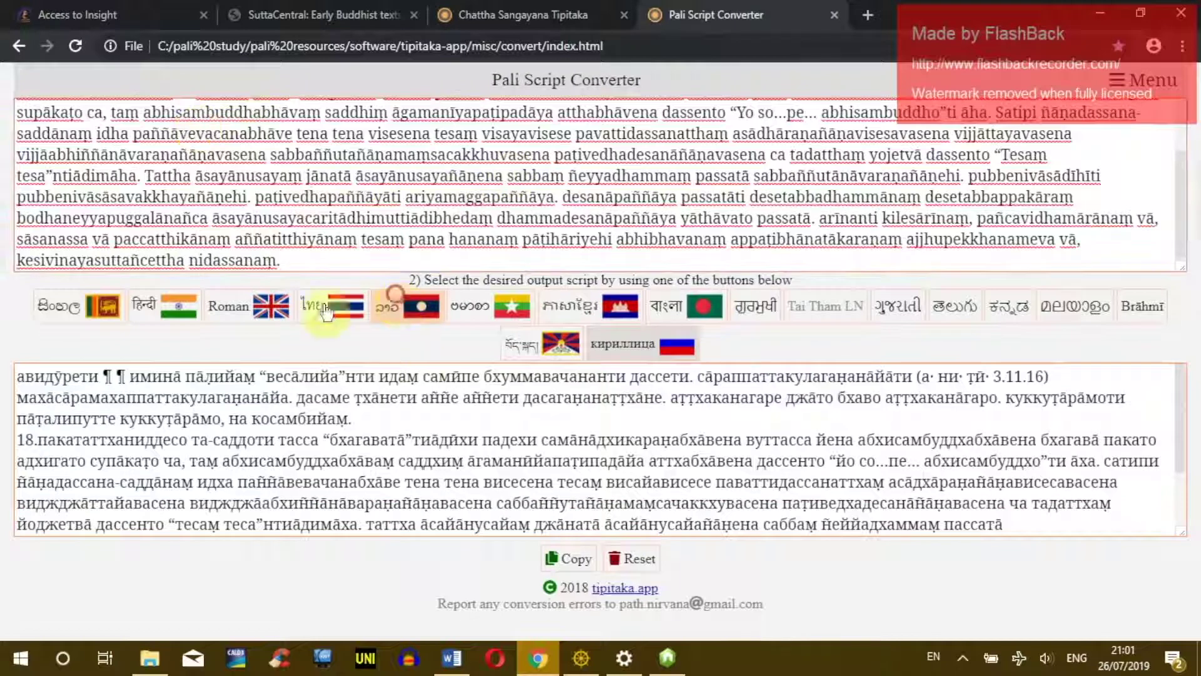
- Convert the pasted passage in turn to Lao, Roman, Sinhala, Lao again, Burmese, Khmer and Bengali script
click(386, 305)
click(238, 306)
click(117, 319)
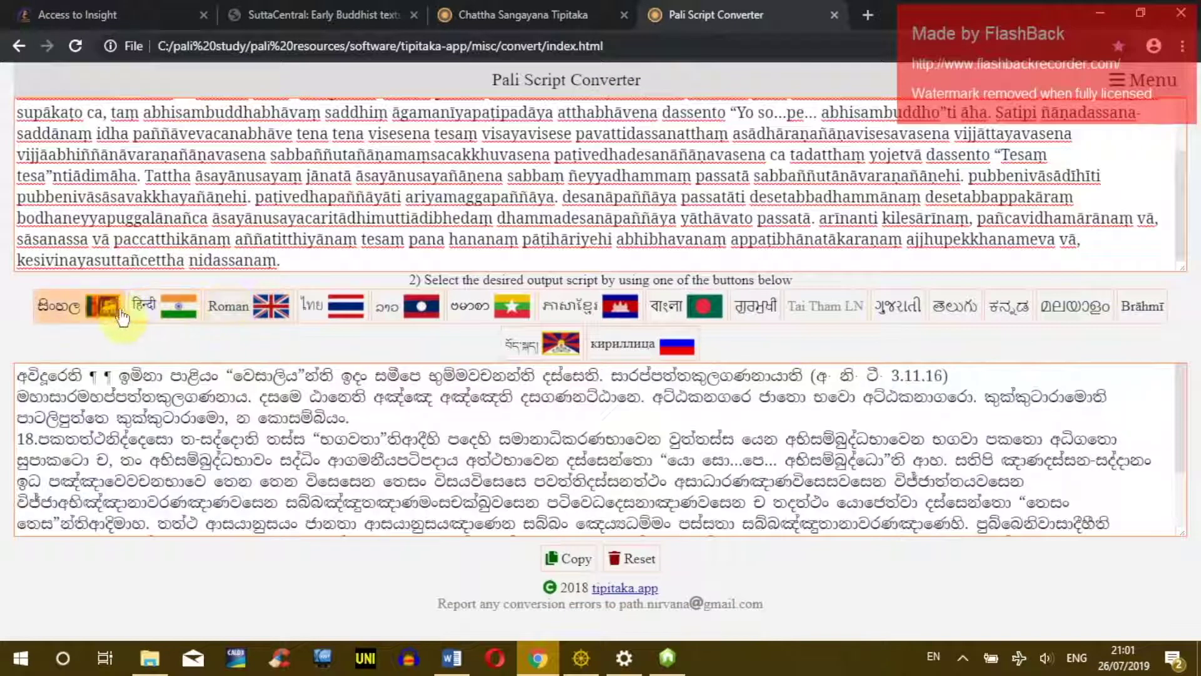
click(416, 307)
click(517, 310)
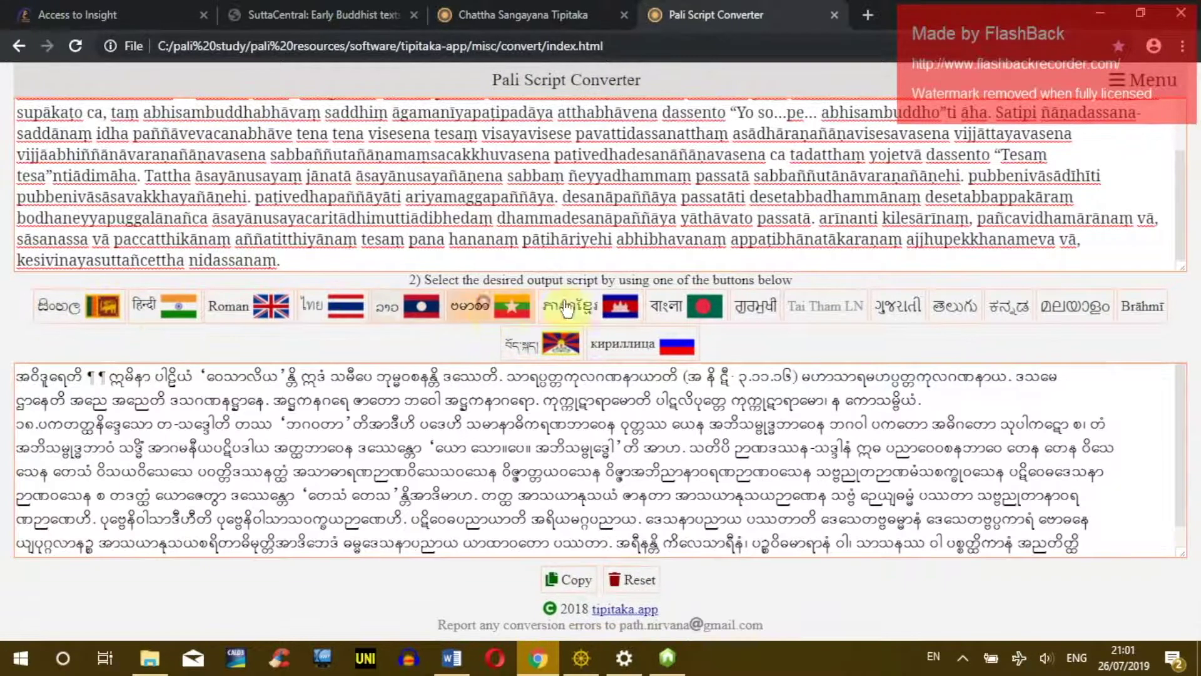
click(613, 306)
click(697, 306)
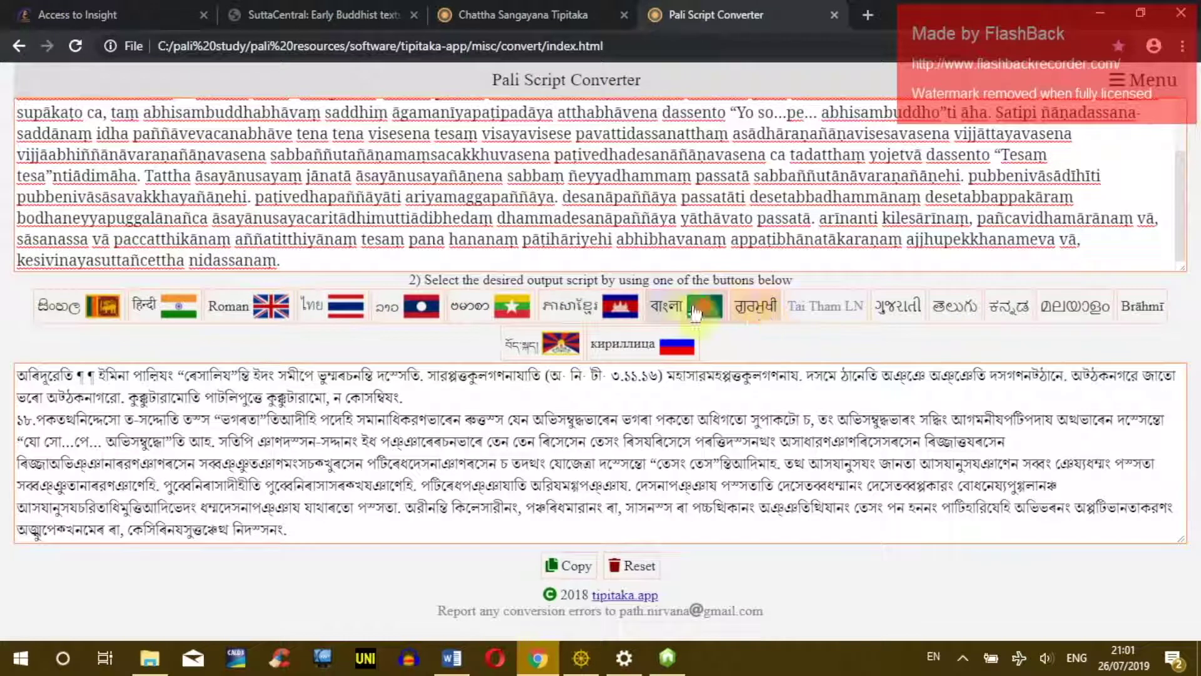
- Convert the passage to Brāhmī, highlighting part of the output, and then to Tibetan and Cyrillic script
click(1140, 308)
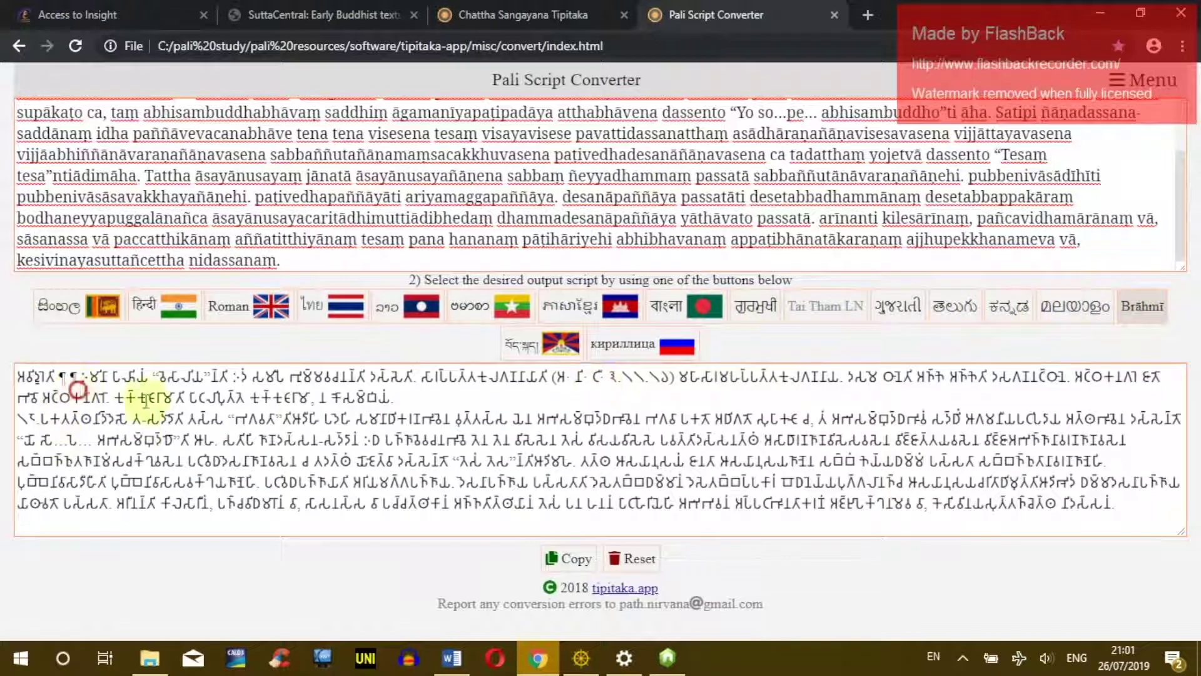
drag(77, 391, 444, 461)
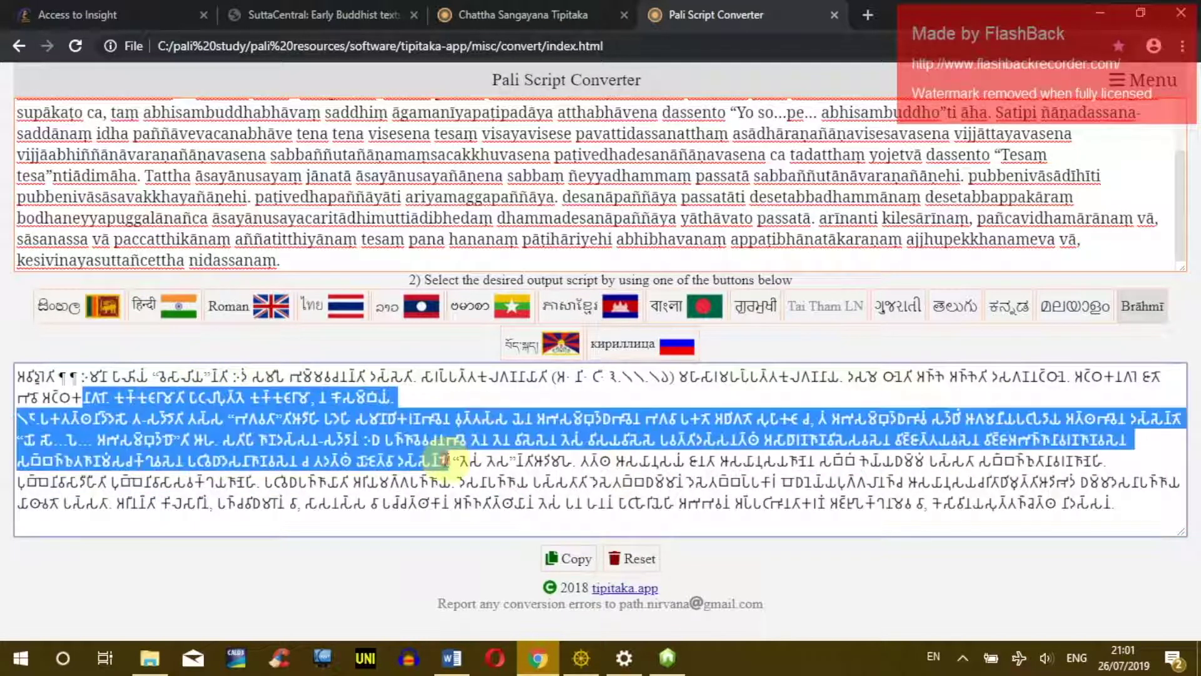
click(538, 352)
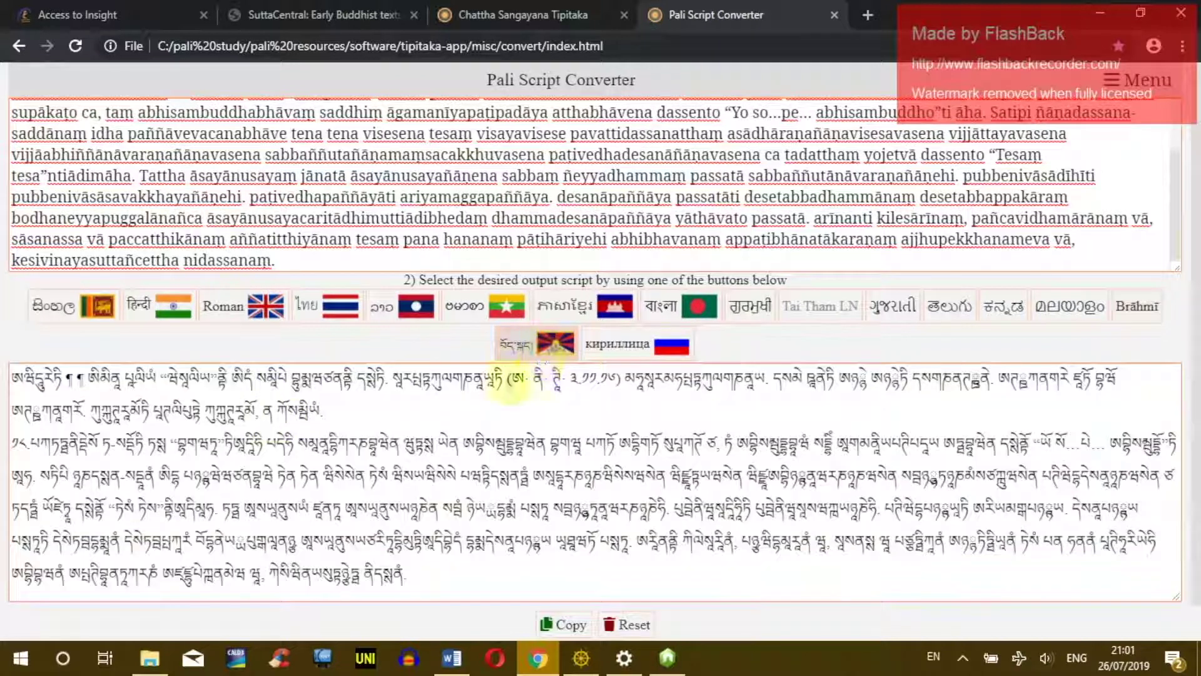
click(625, 344)
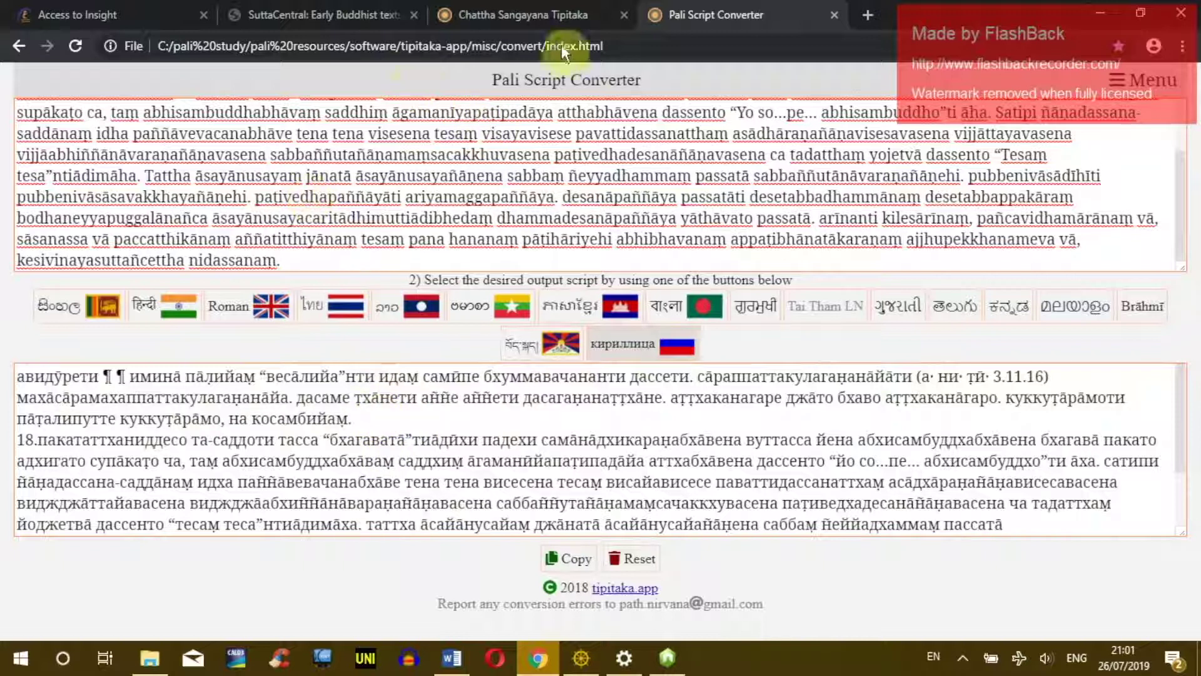
- Return to the server-hosted Tipitaka page and set its Pali text display script to Sinhala
click(532, 14)
click(726, 12)
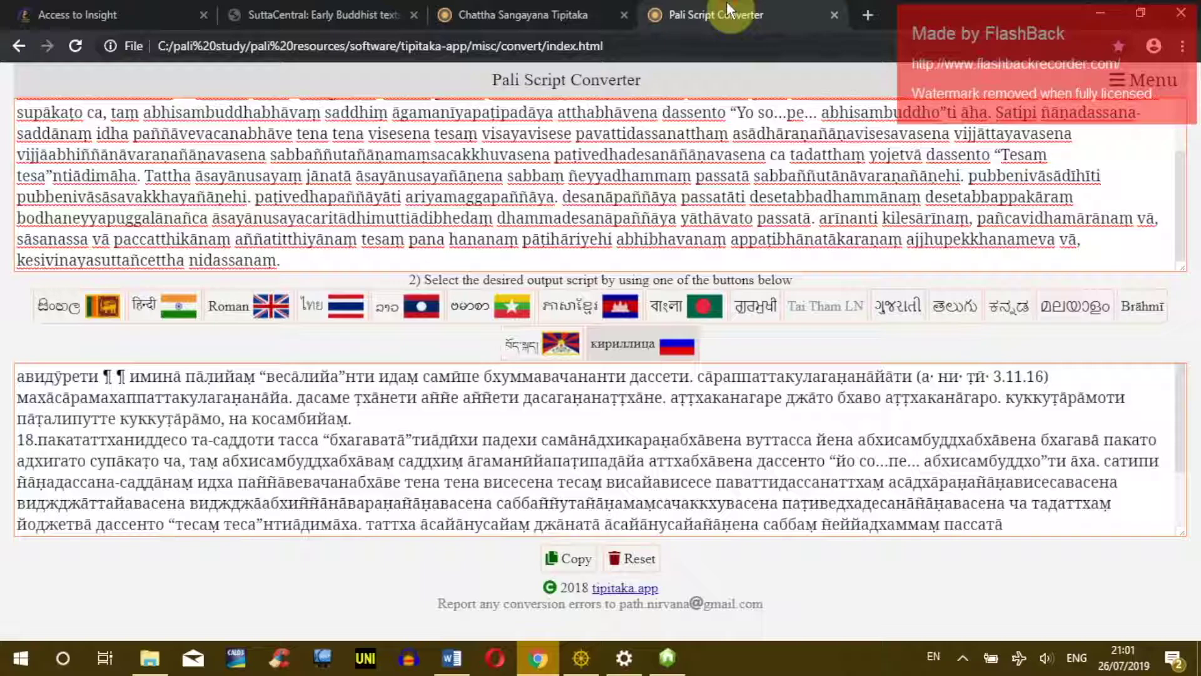
click(570, 15)
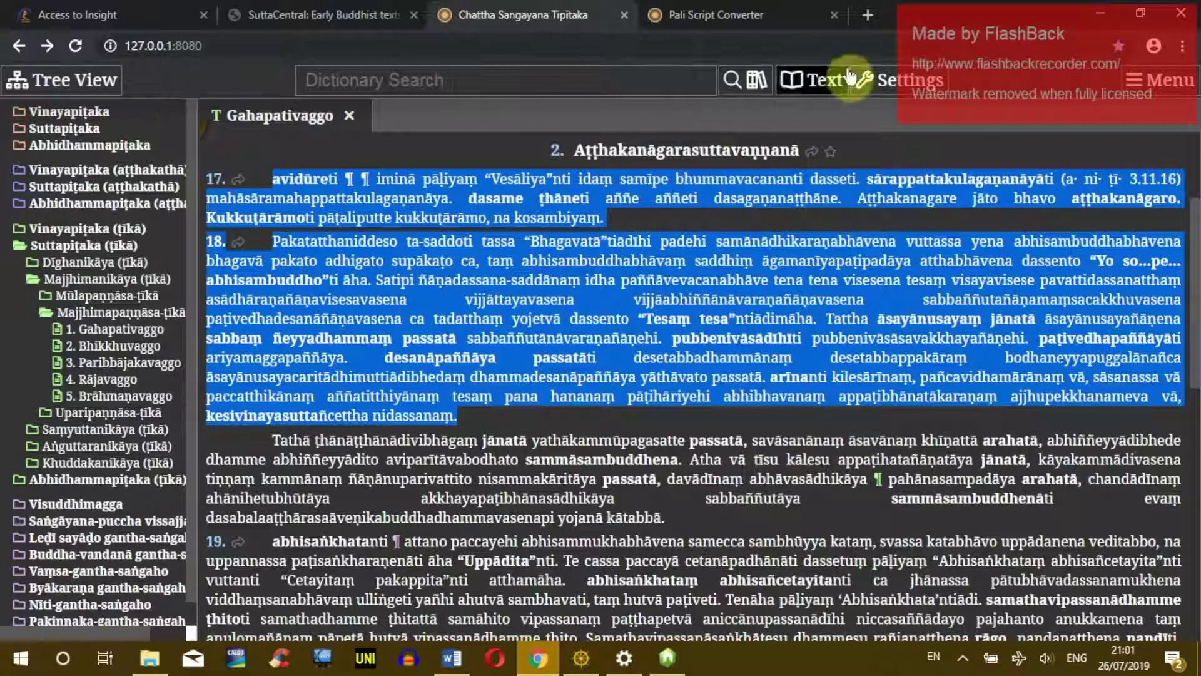
click(894, 80)
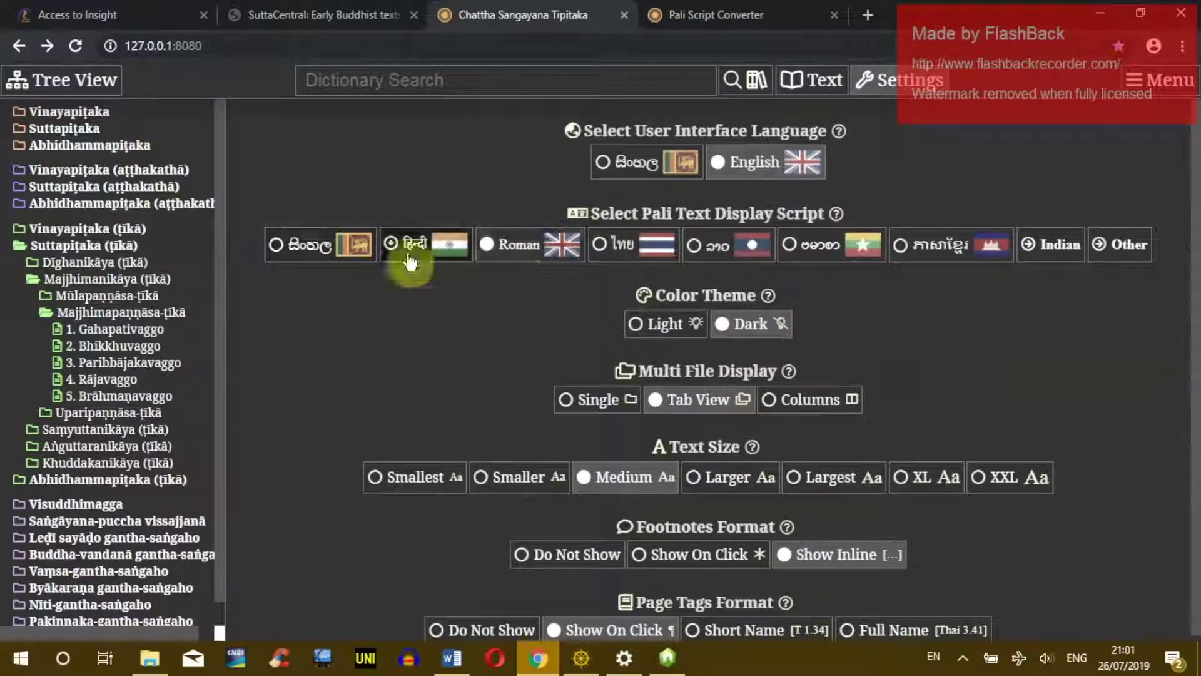
click(305, 244)
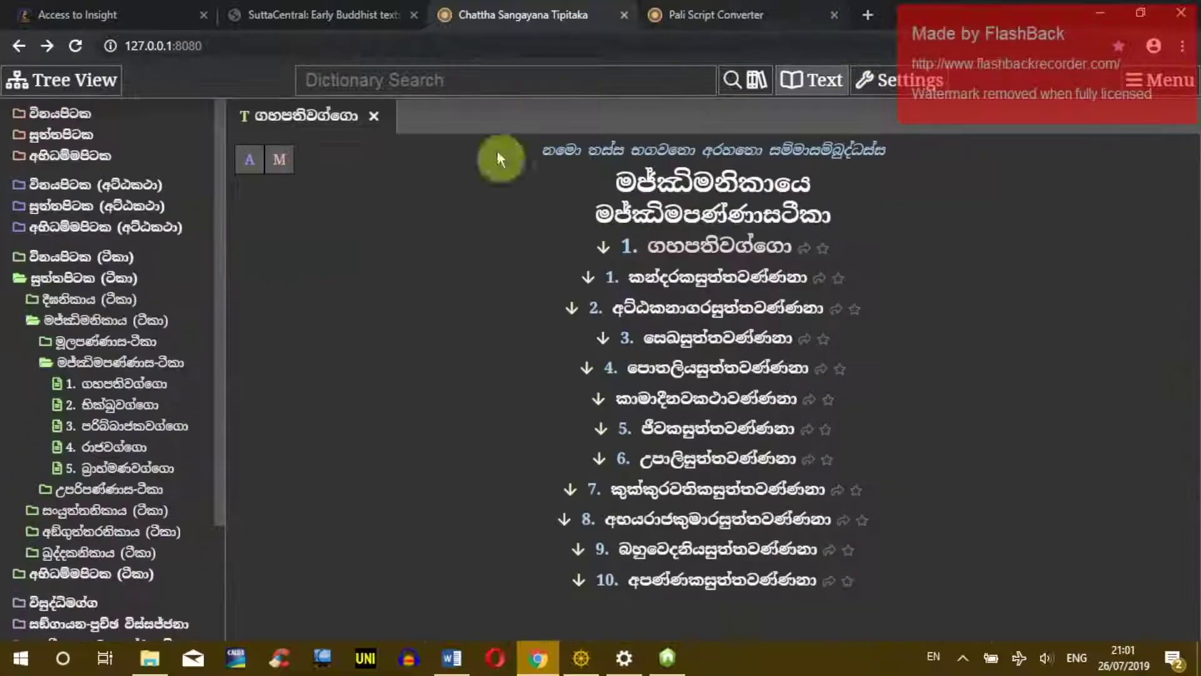
- Replace the converter's input with the first sutta heading and opening paragraph of the Sinhala-script Gahapativaggo, and convert it to Roman
click(684, 253)
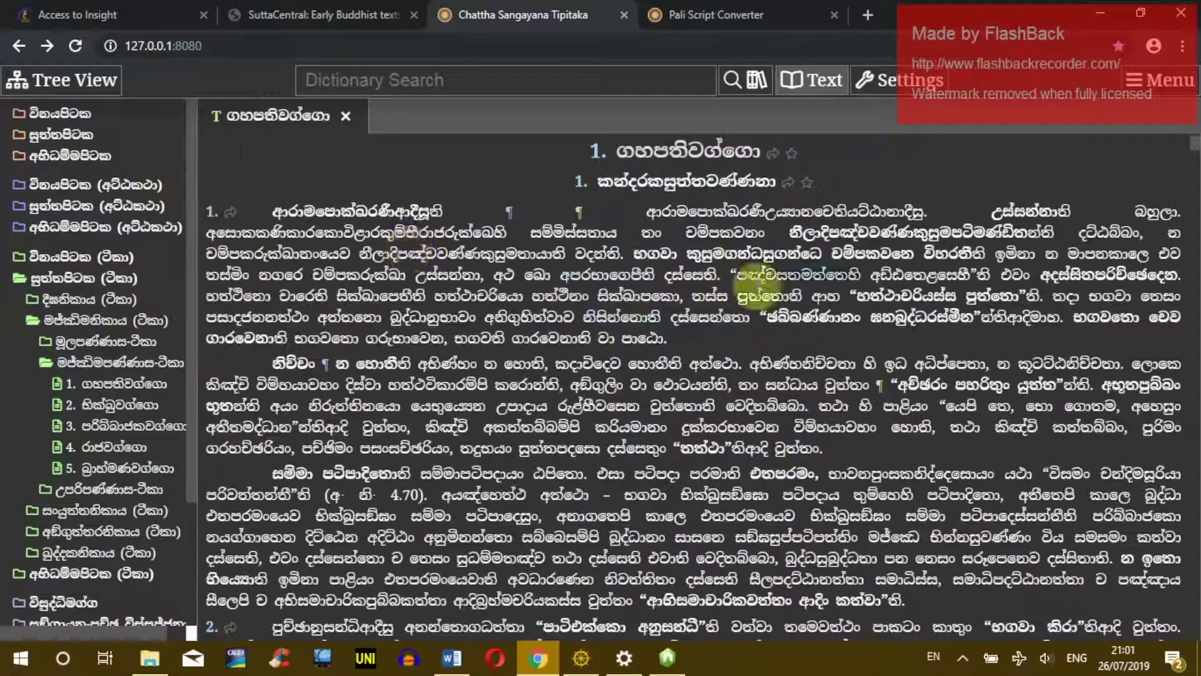
drag(579, 181, 743, 340)
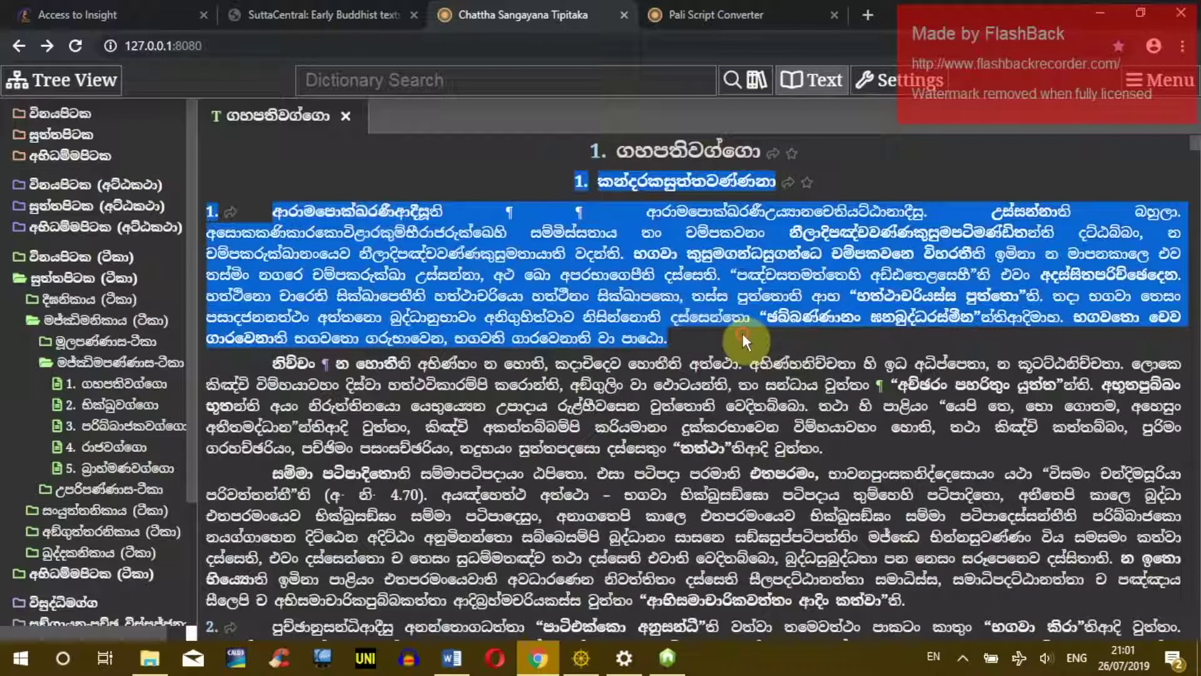
click(730, 16)
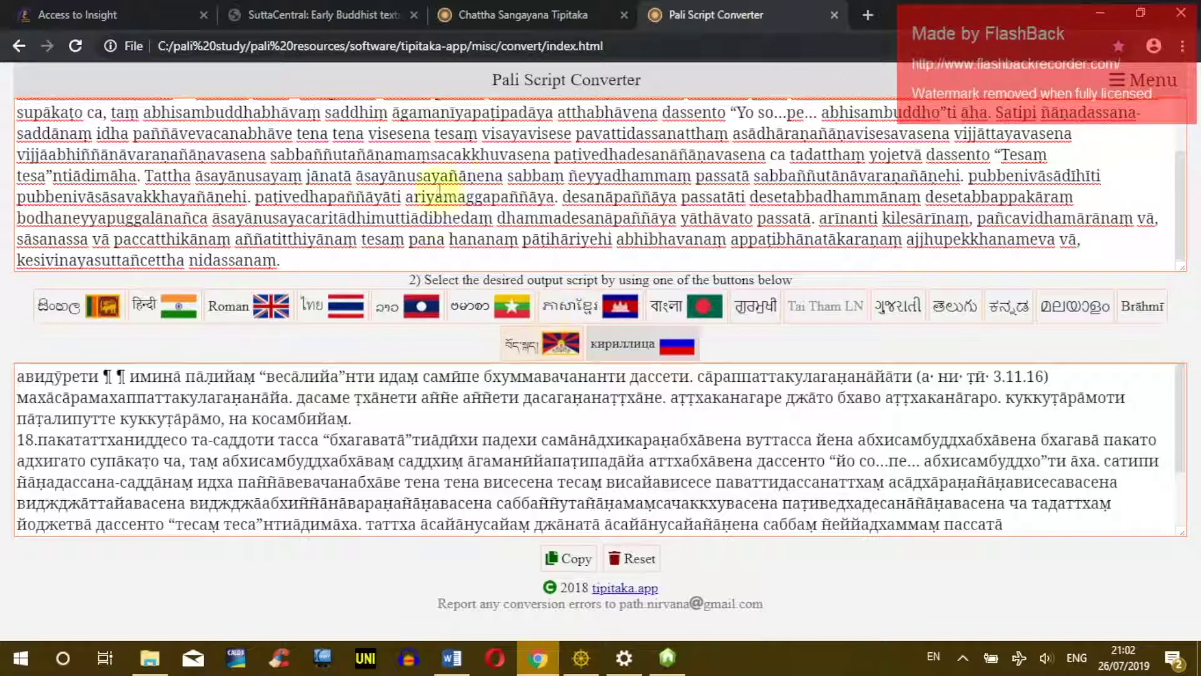
key(ctrl+a)
key(ctrl+v)
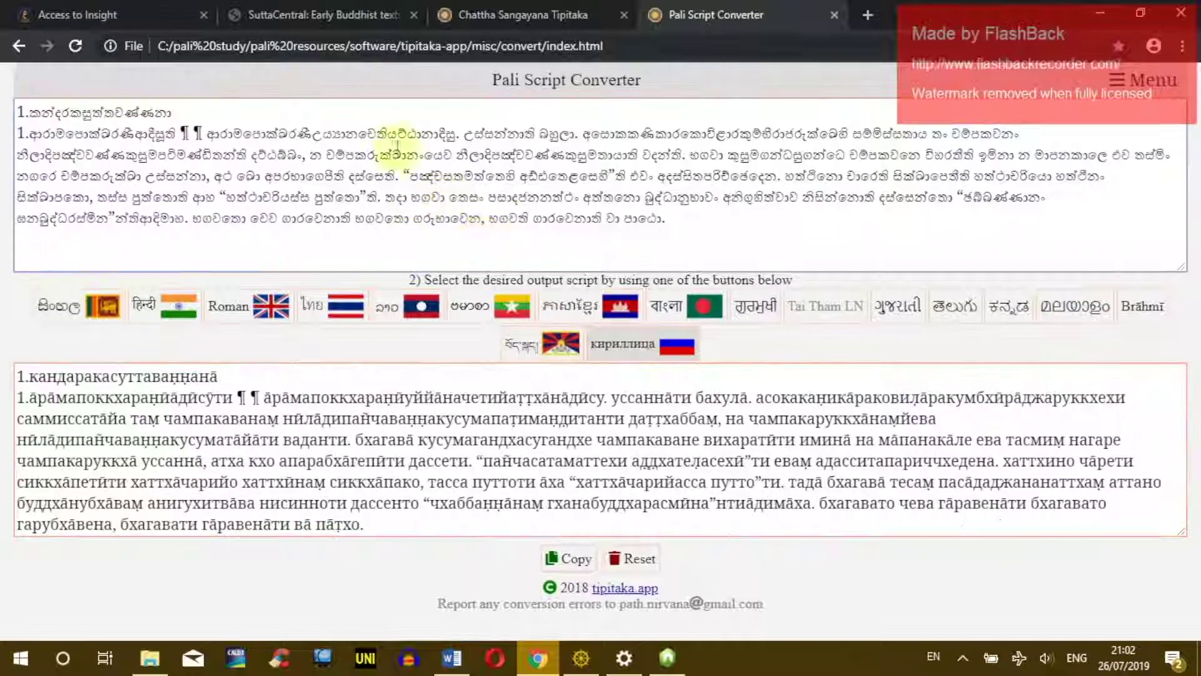
click(247, 314)
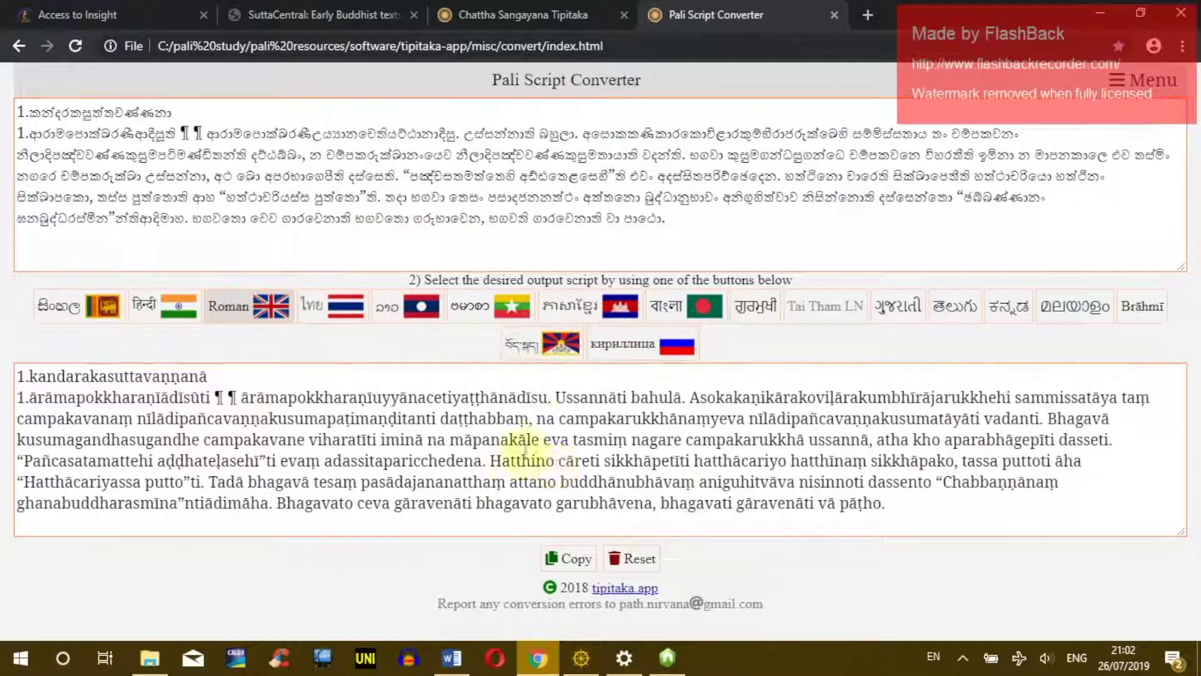
- Minimize Chrome from the Tipitaka page, and close the tipitaka-app server console
click(522, 15)
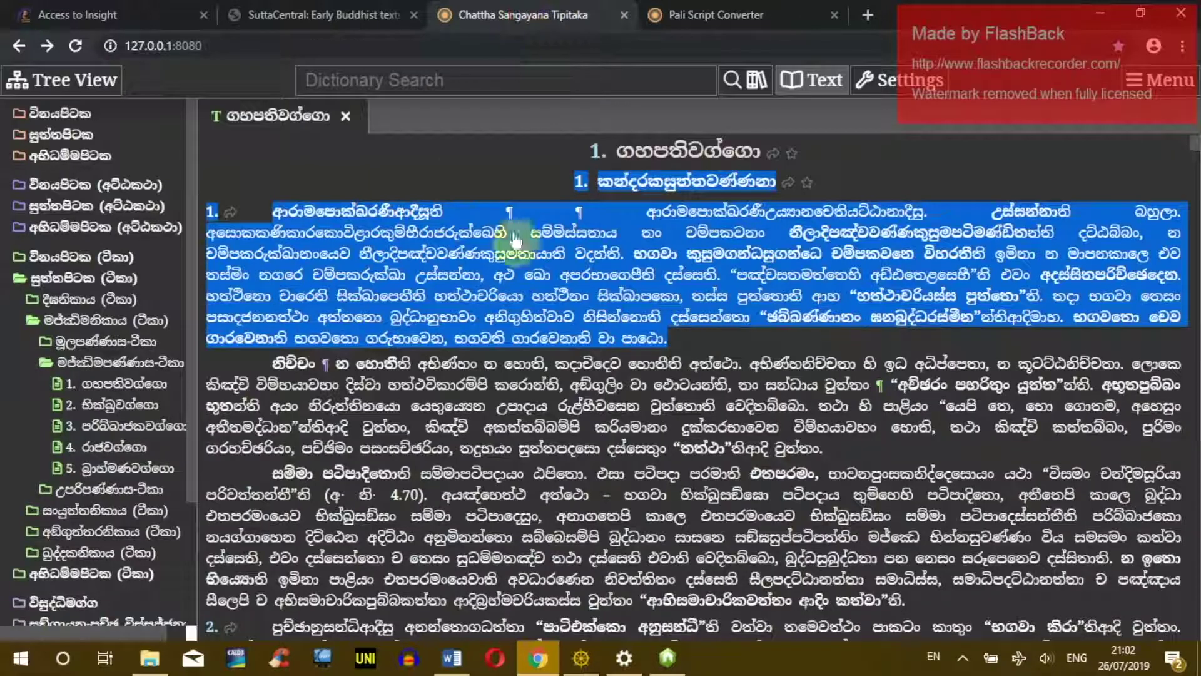
click(442, 173)
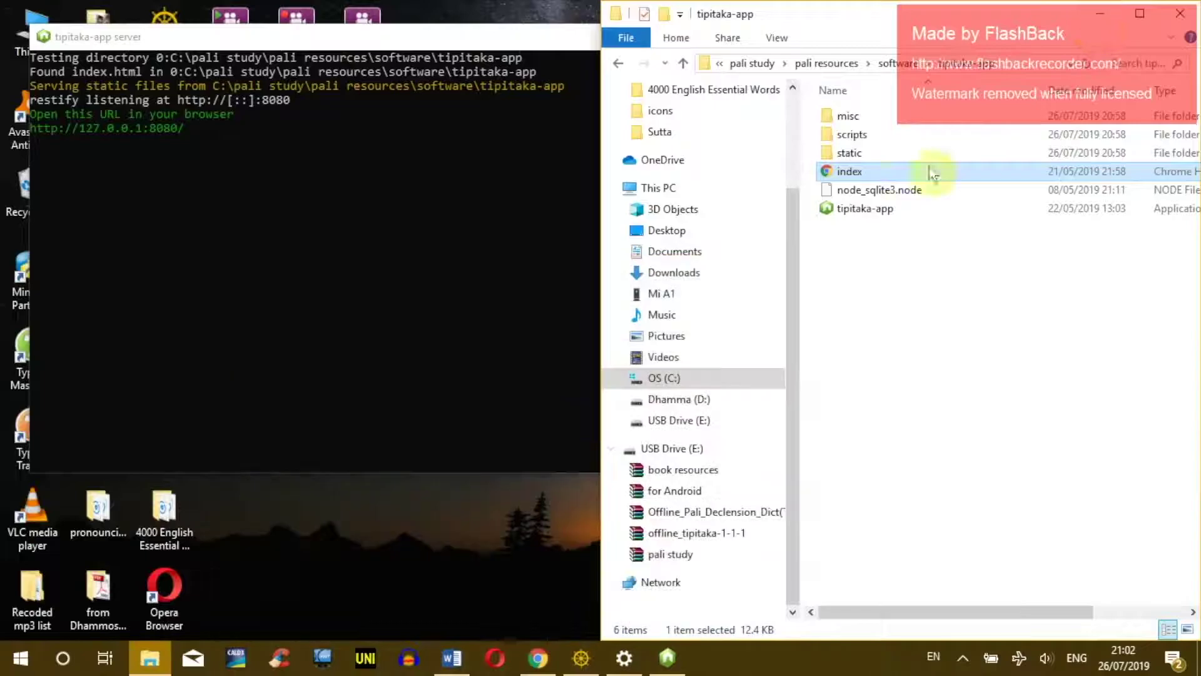
click(1099, 12)
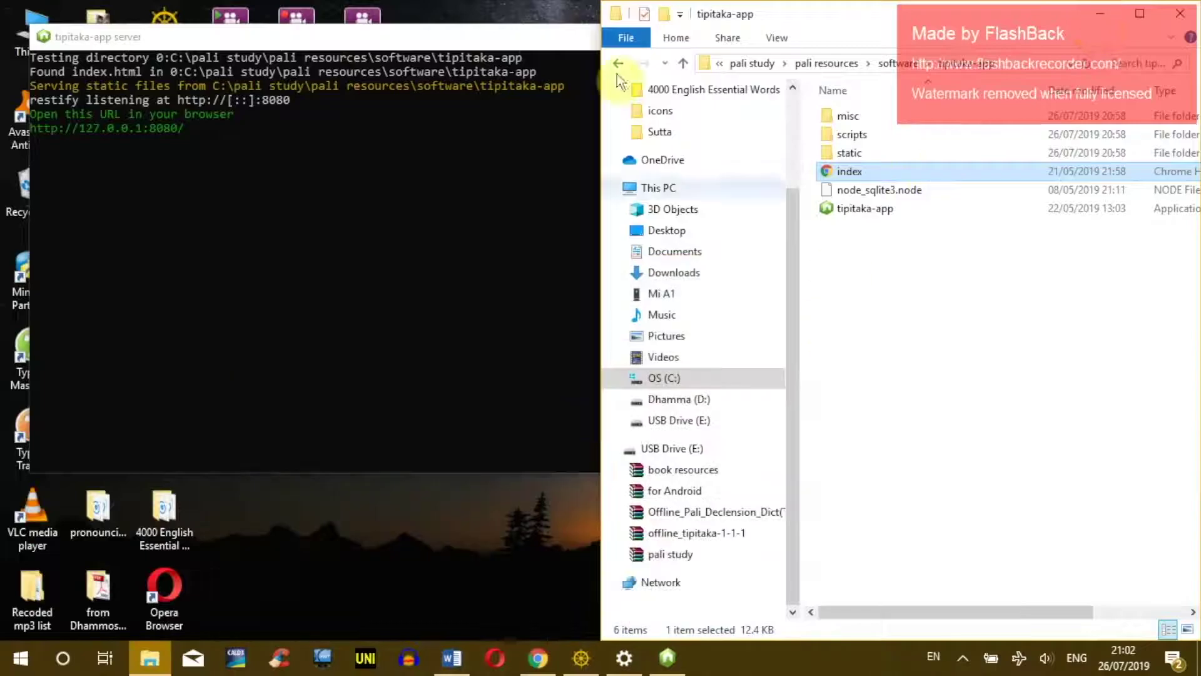
click(595, 80)
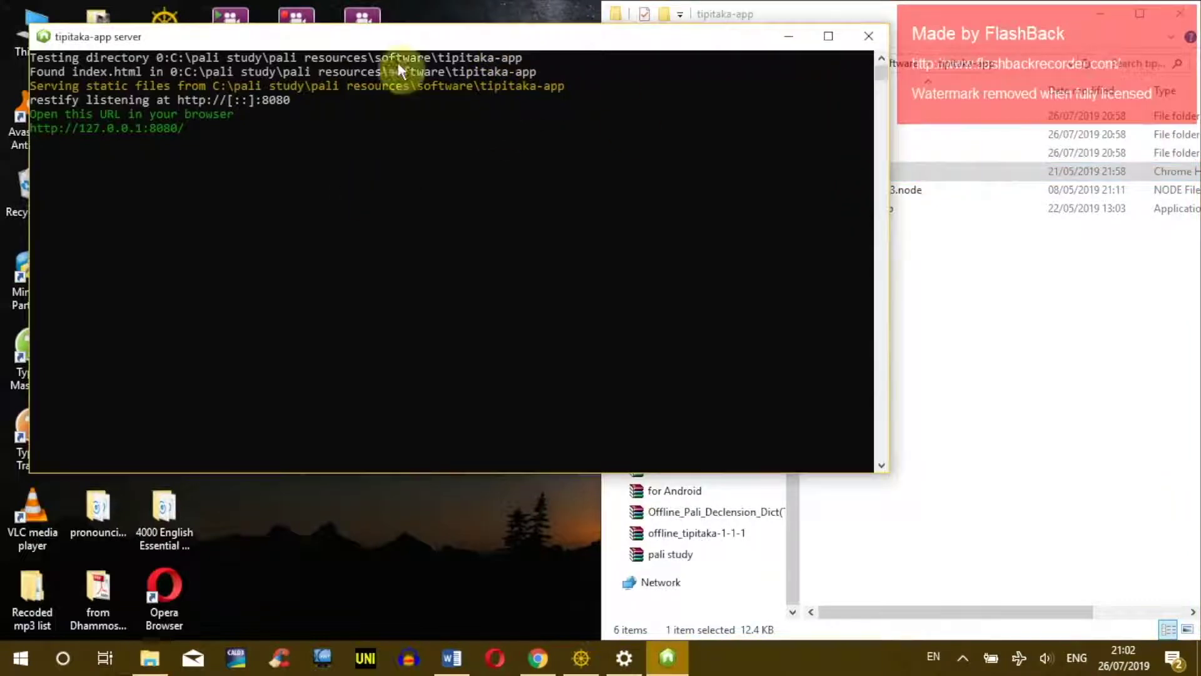
drag(296, 50, 357, 90)
click(928, 79)
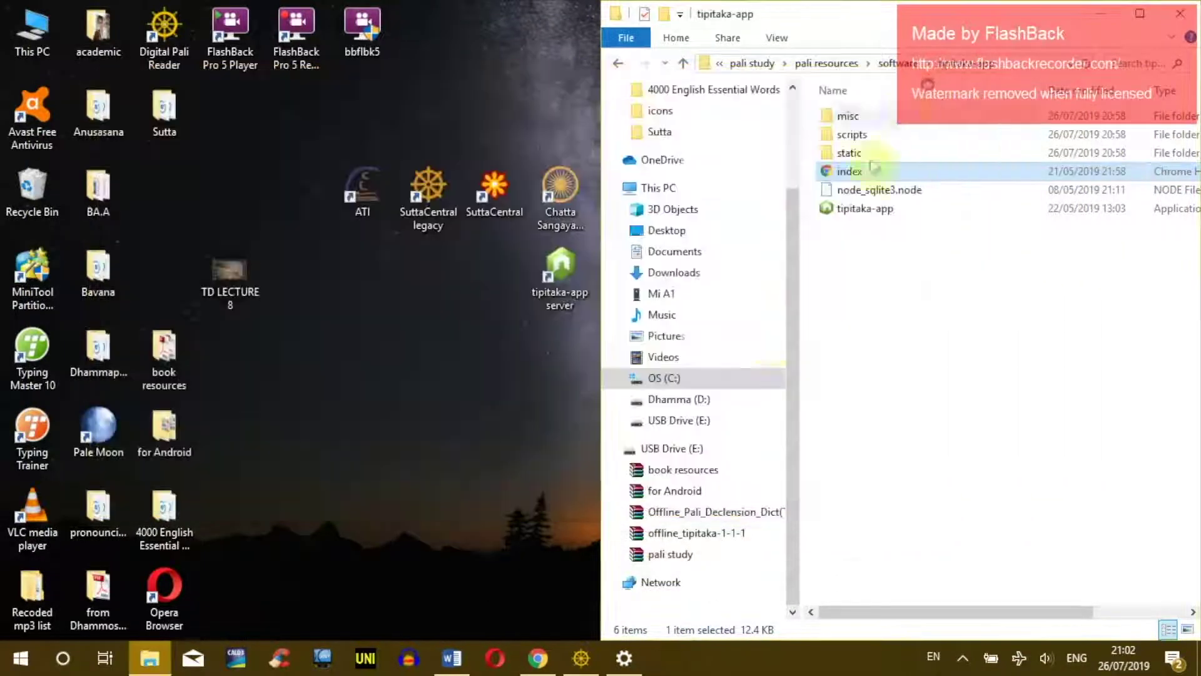
- Close the open Chrome window, and try to load the Tipitaka from its Chatta Sangayana desktop shortcut without the server running
click(538, 657)
drag(651, 357, 438, 295)
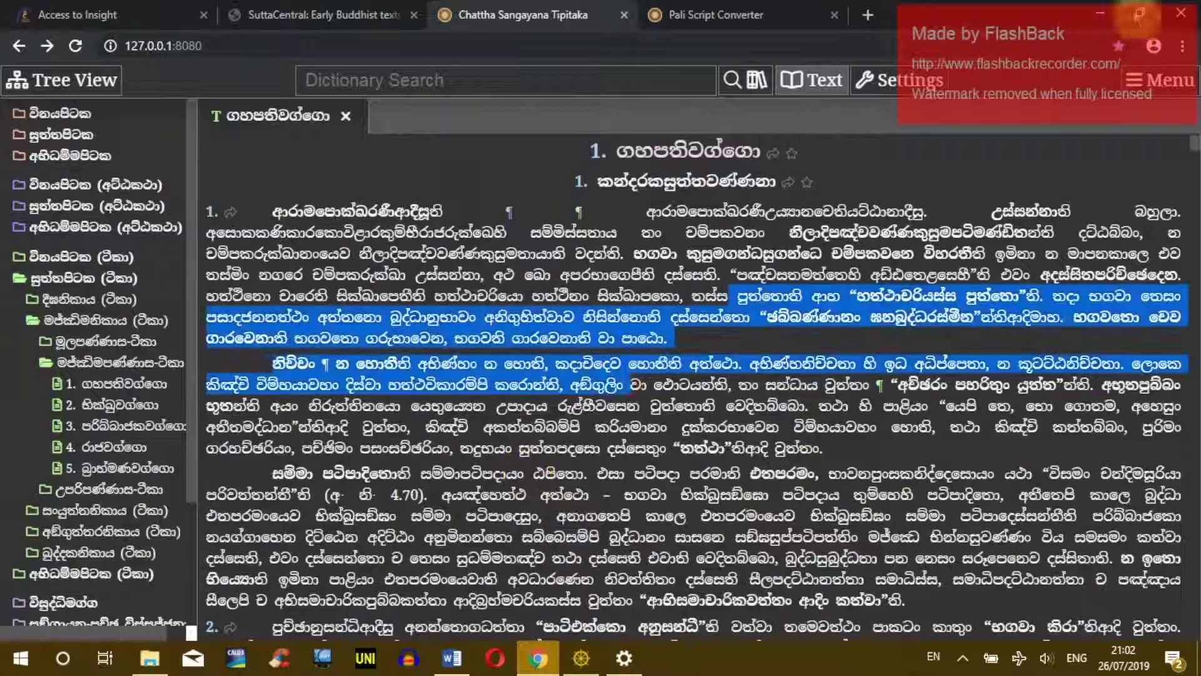
click(1100, 13)
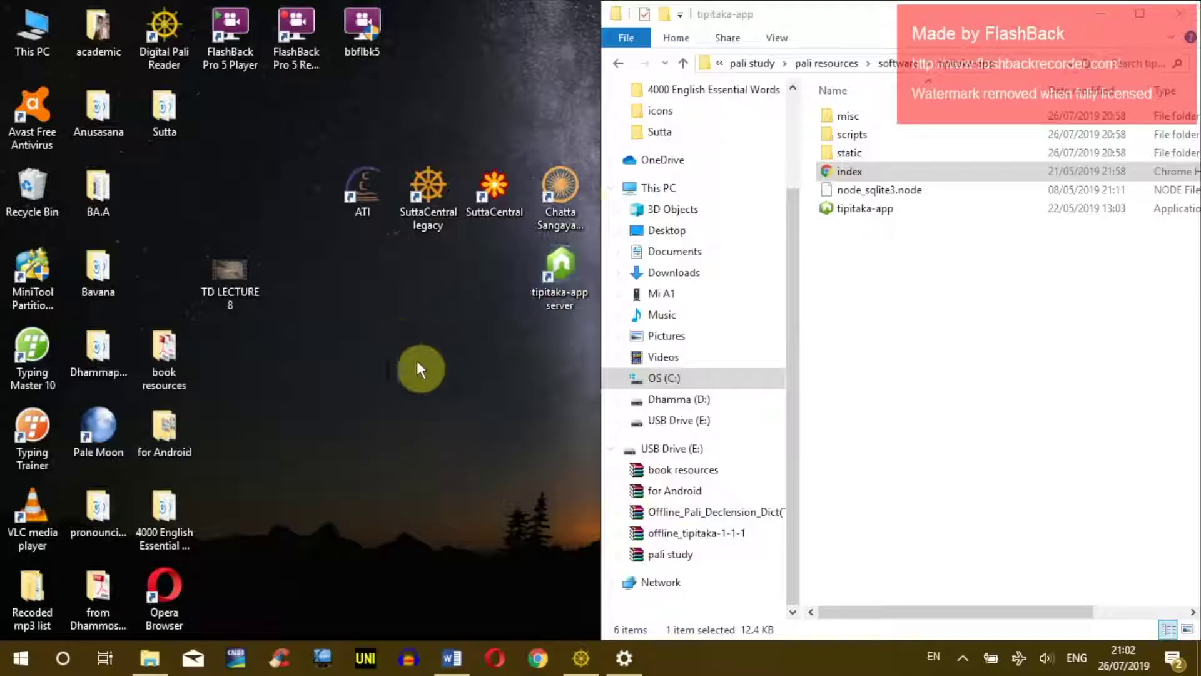
double_click(561, 191)
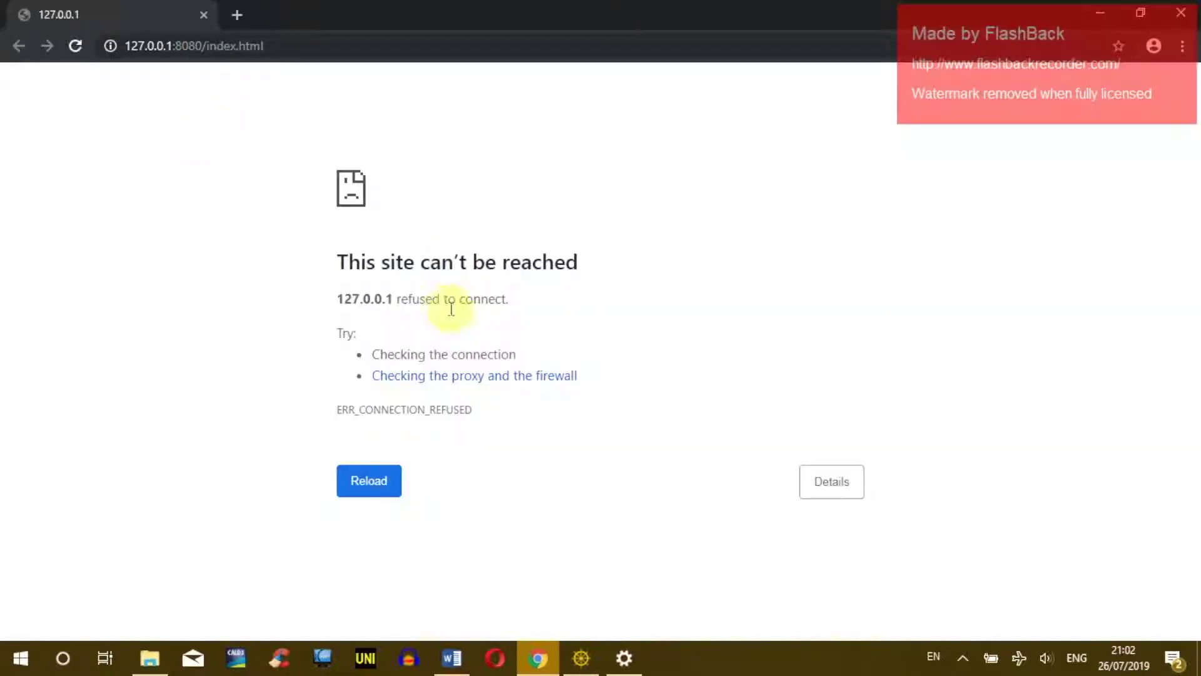
- Minimize Chrome from the failed page, and restart the local server from the tipitaka-app server desktop shortcut
click(1100, 13)
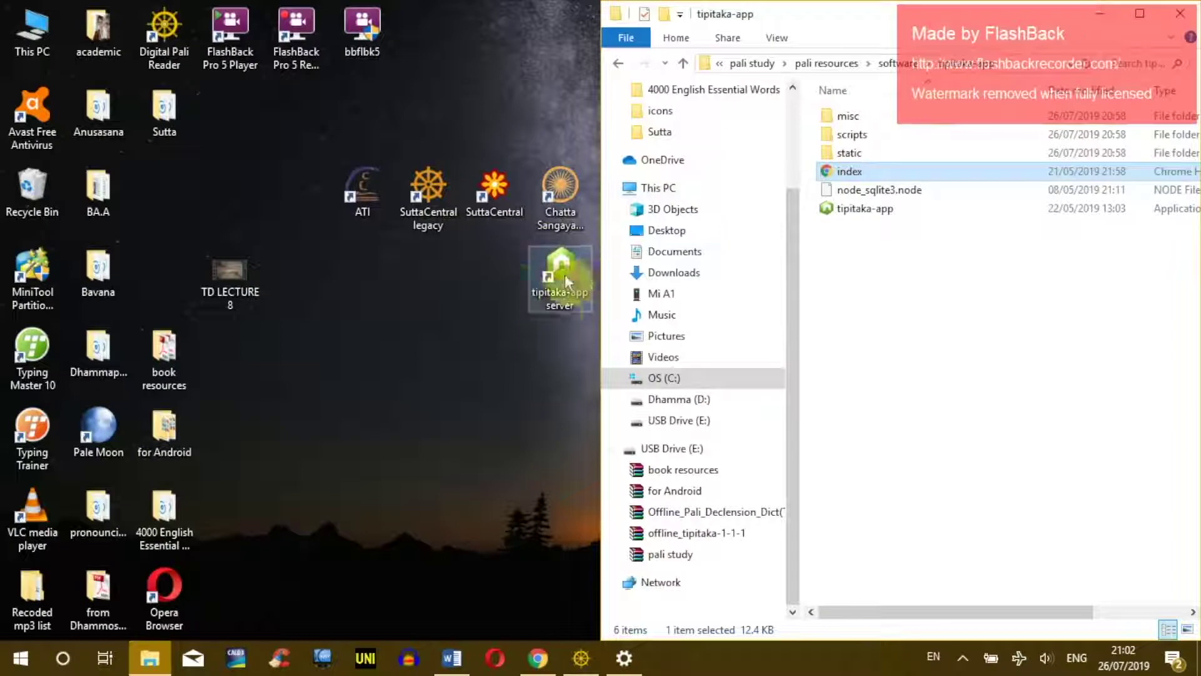
click(561, 266)
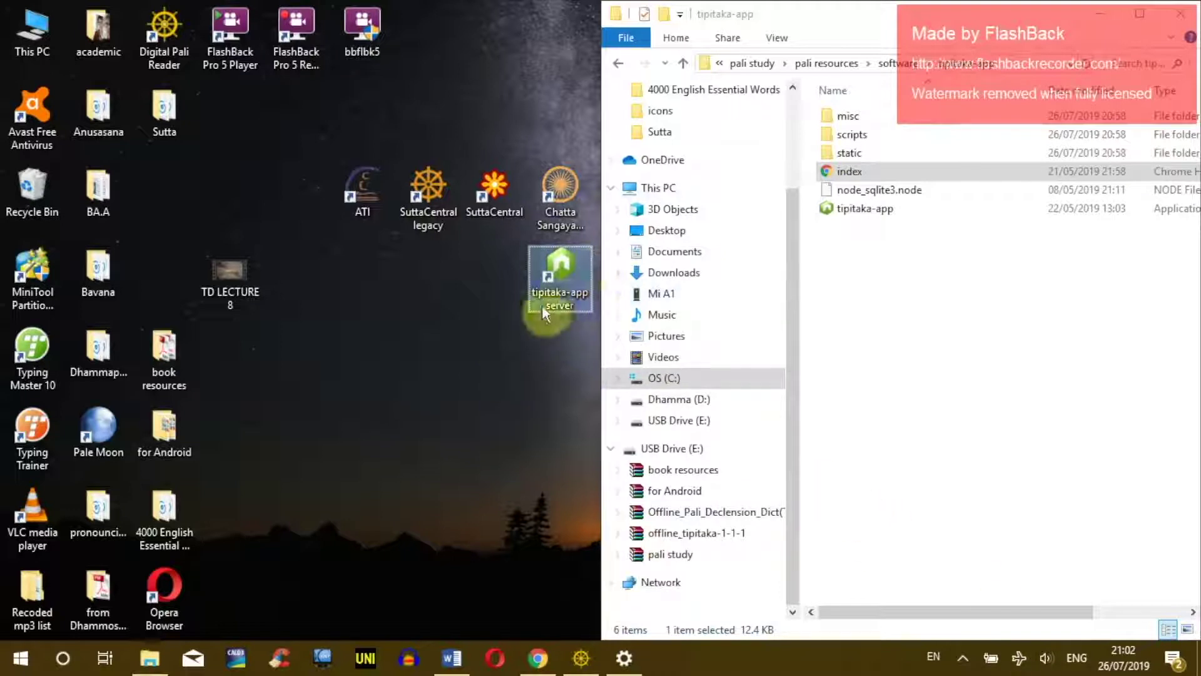
double_click(562, 274)
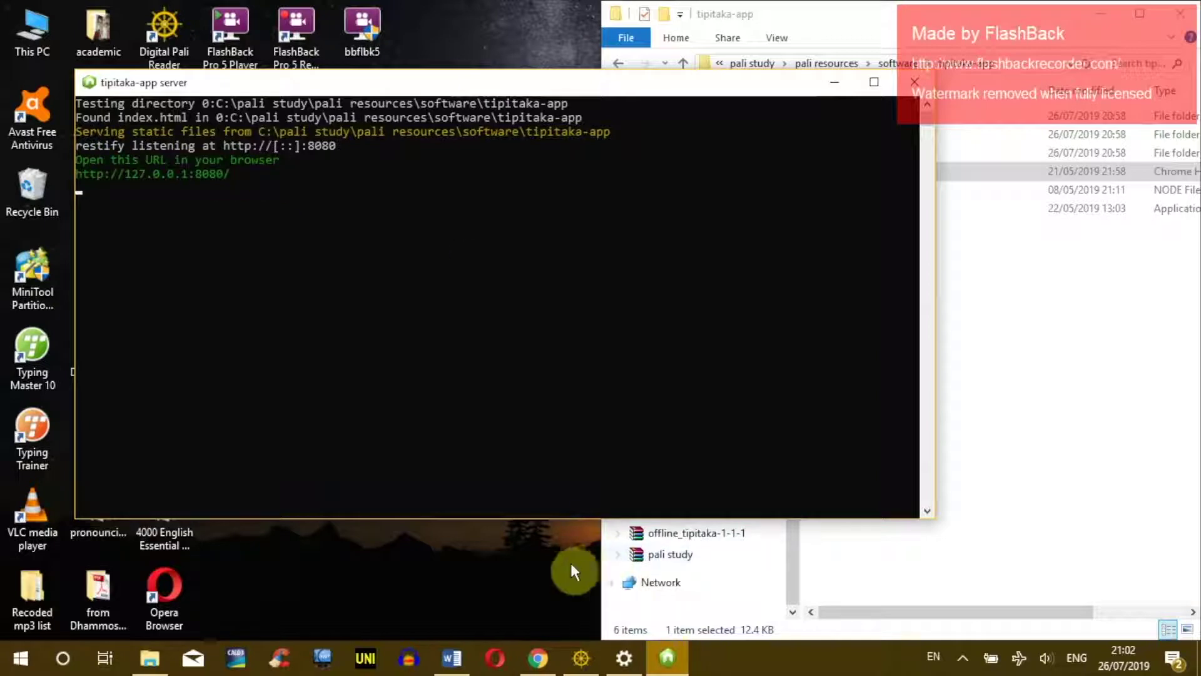
click(829, 90)
- Load the Tipitaka from its Chatta Sangayana desktop shortcut, and set its Pali text display script to Roman
double_click(565, 182)
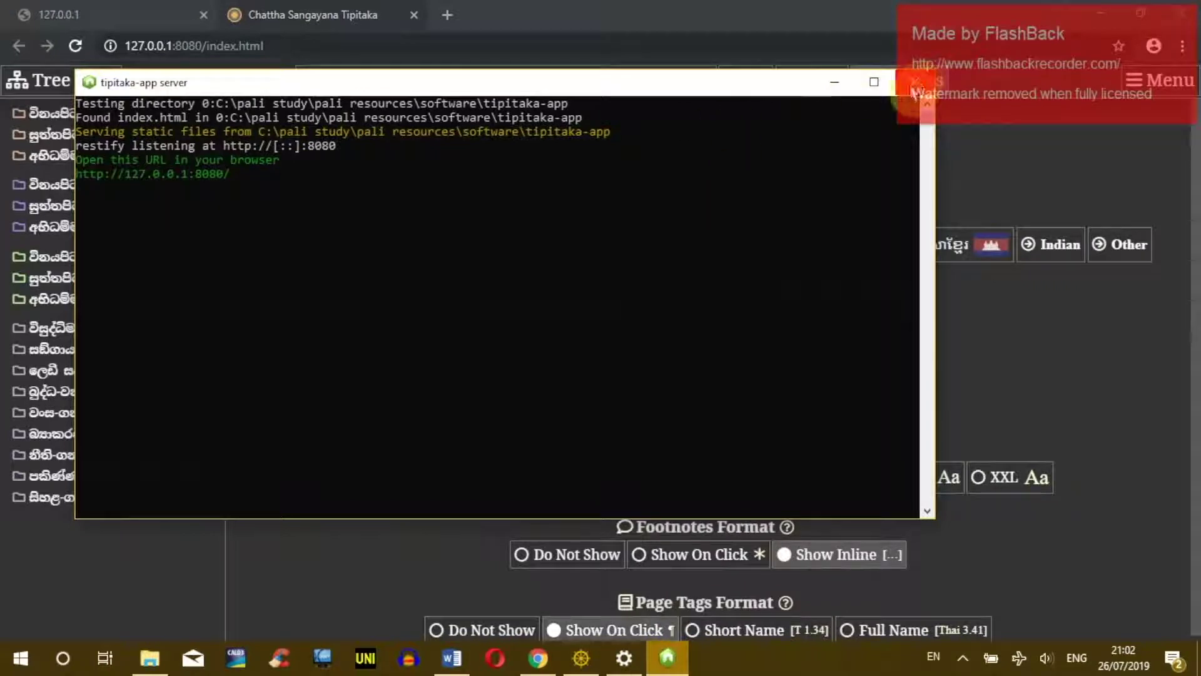
click(59, 169)
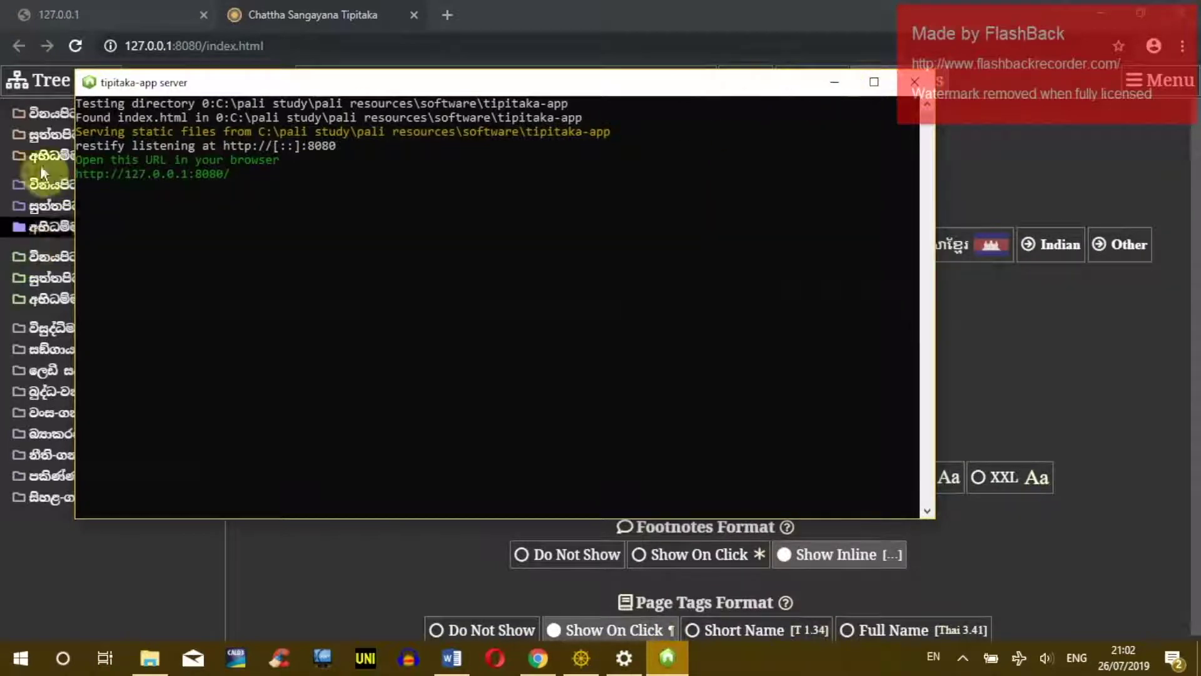
click(837, 85)
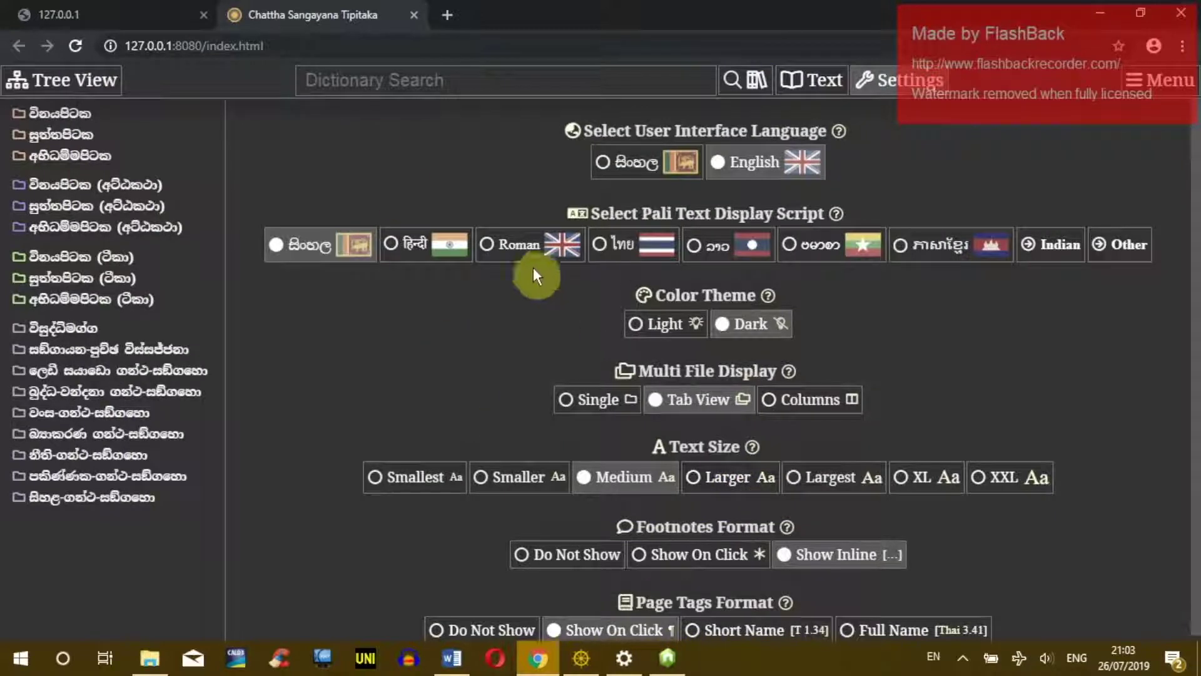
click(522, 245)
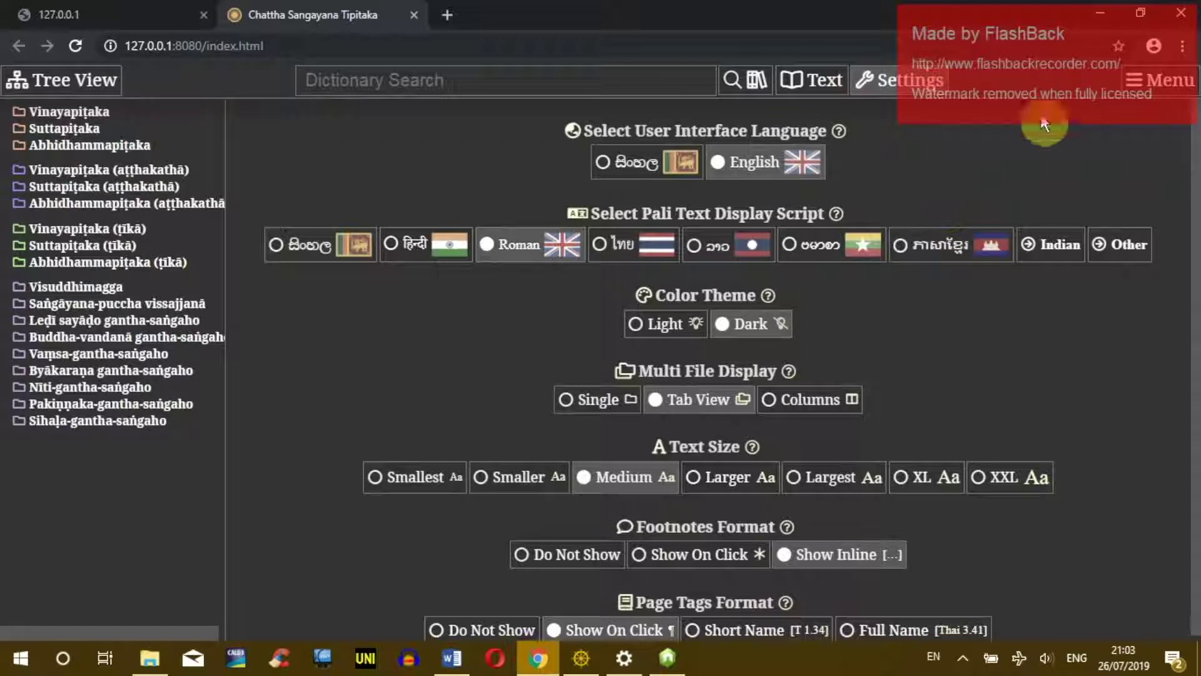
click(1099, 12)
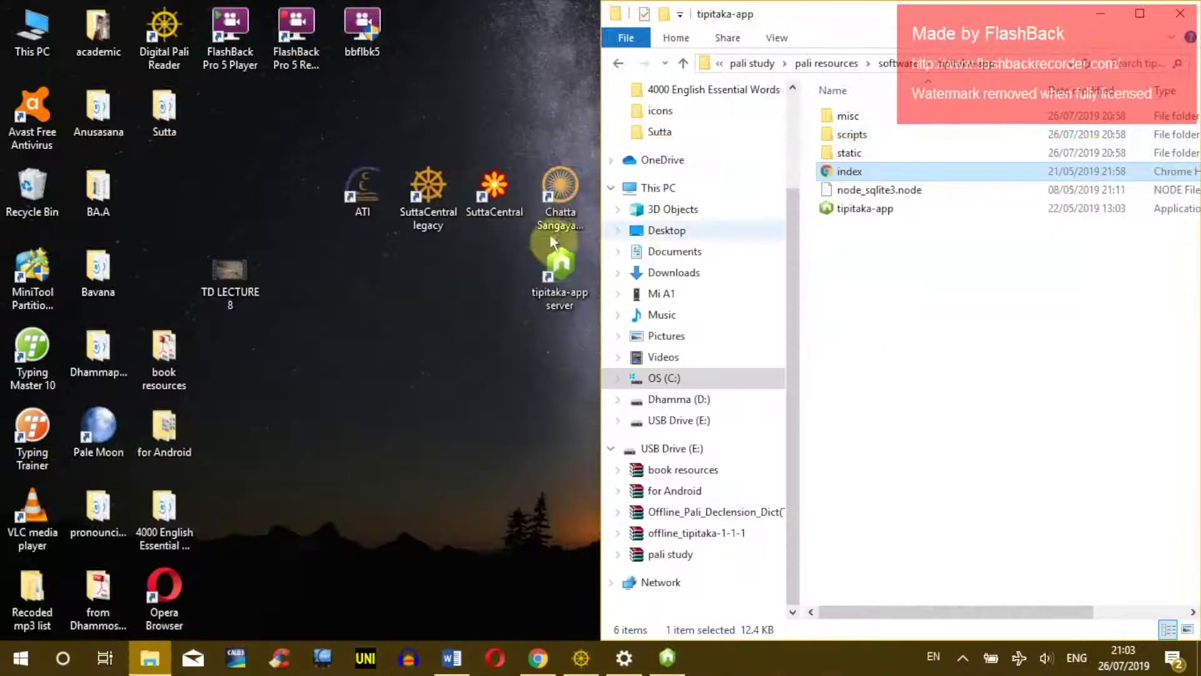
- Return to the software folder and extract the 0901-pali-han-dict archive directly into it
click(957, 313)
click(618, 64)
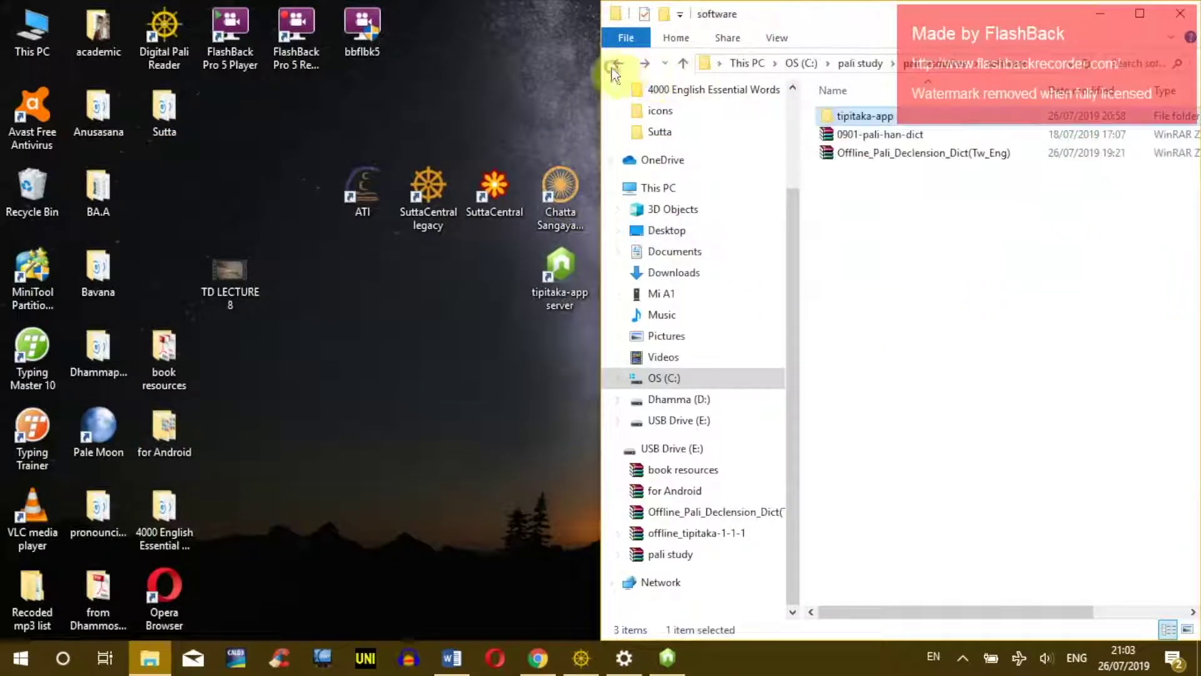
click(878, 135)
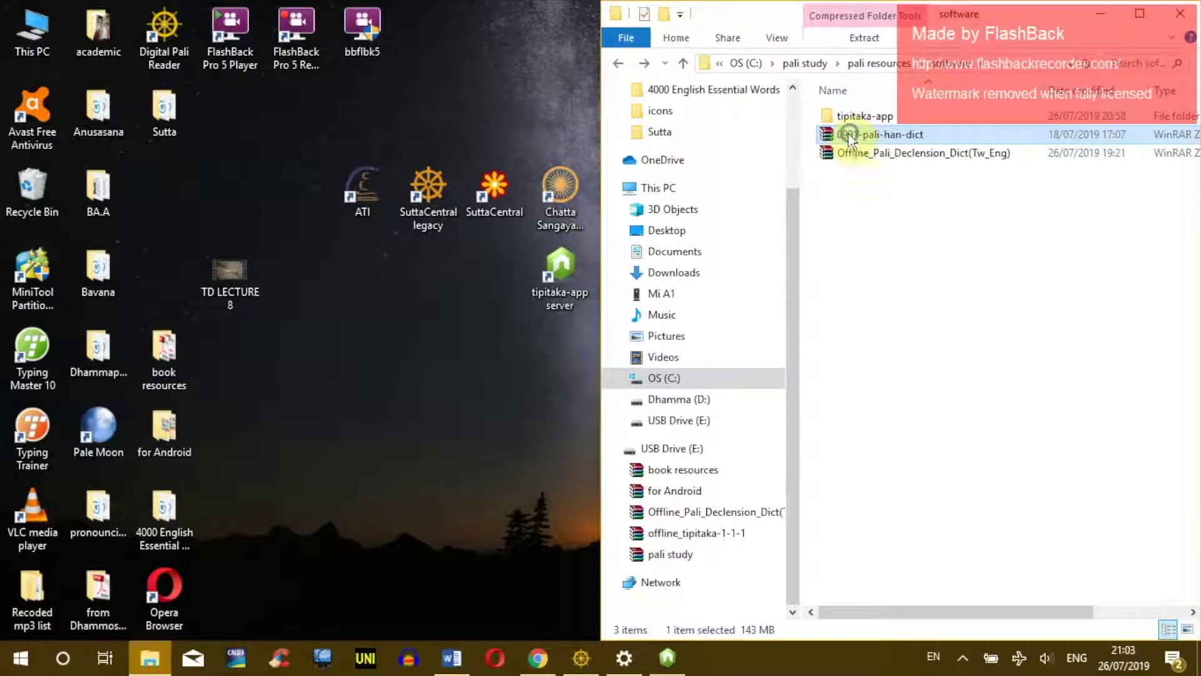
right_click(851, 139)
click(760, 188)
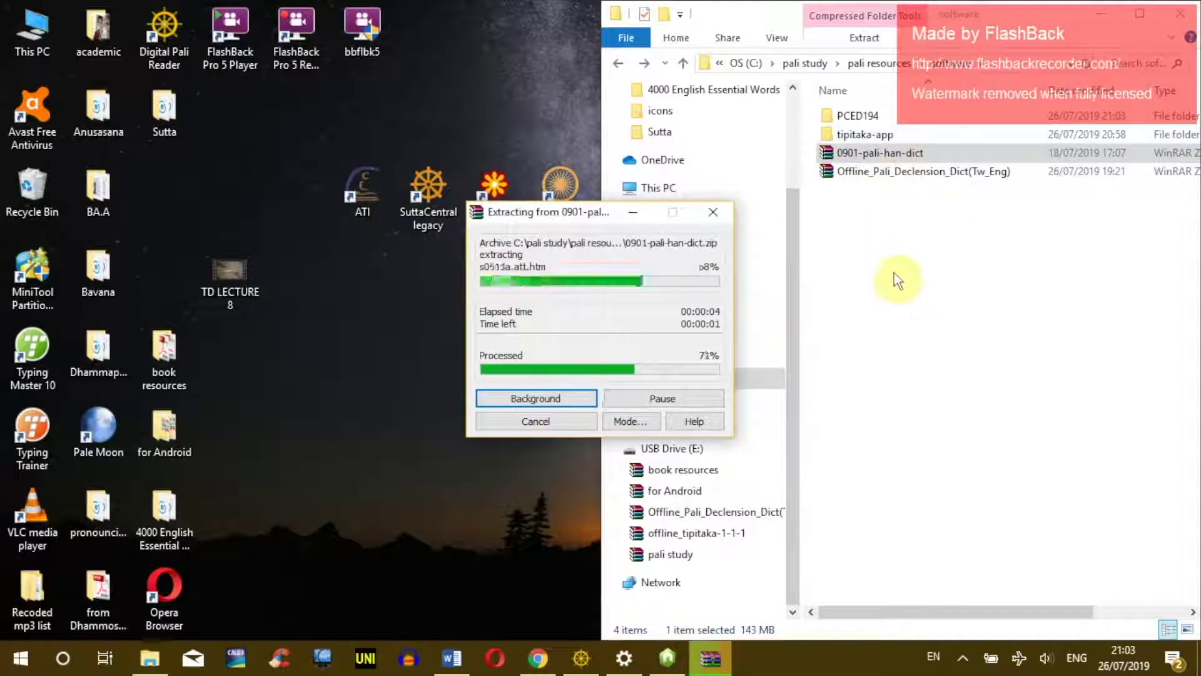
- Open the extracted PCED194 folder and launch its pced application
click(841, 118)
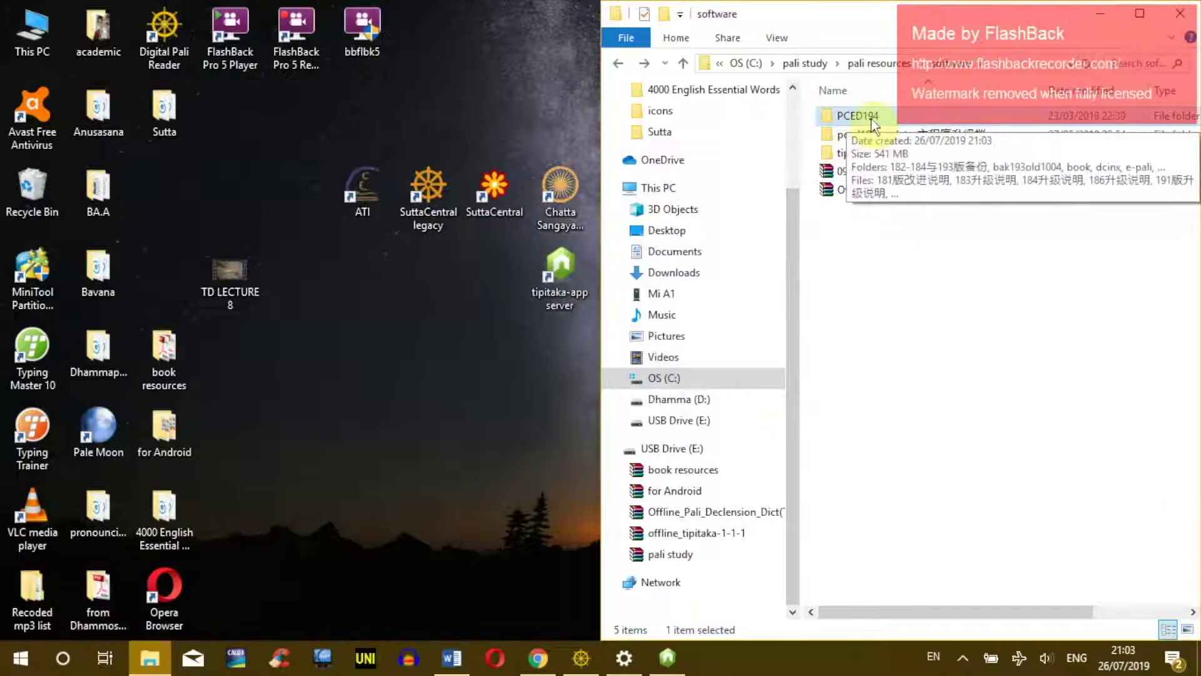
double_click(872, 119)
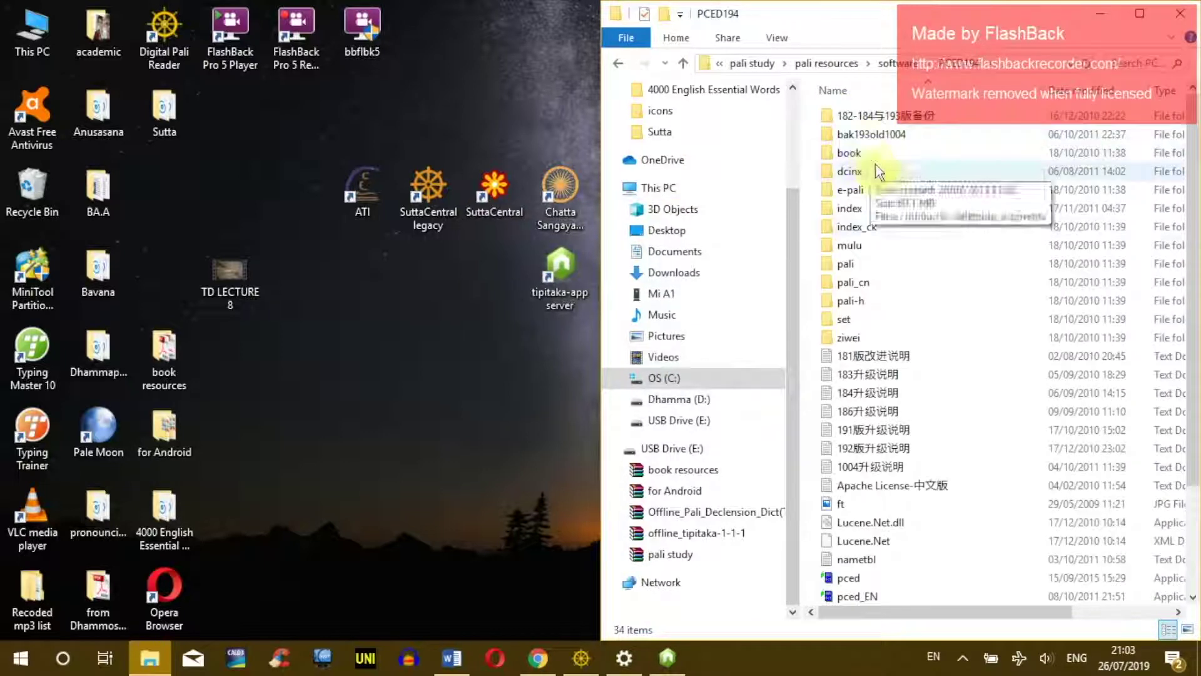
scroll(914, 223, down, 3)
click(827, 464)
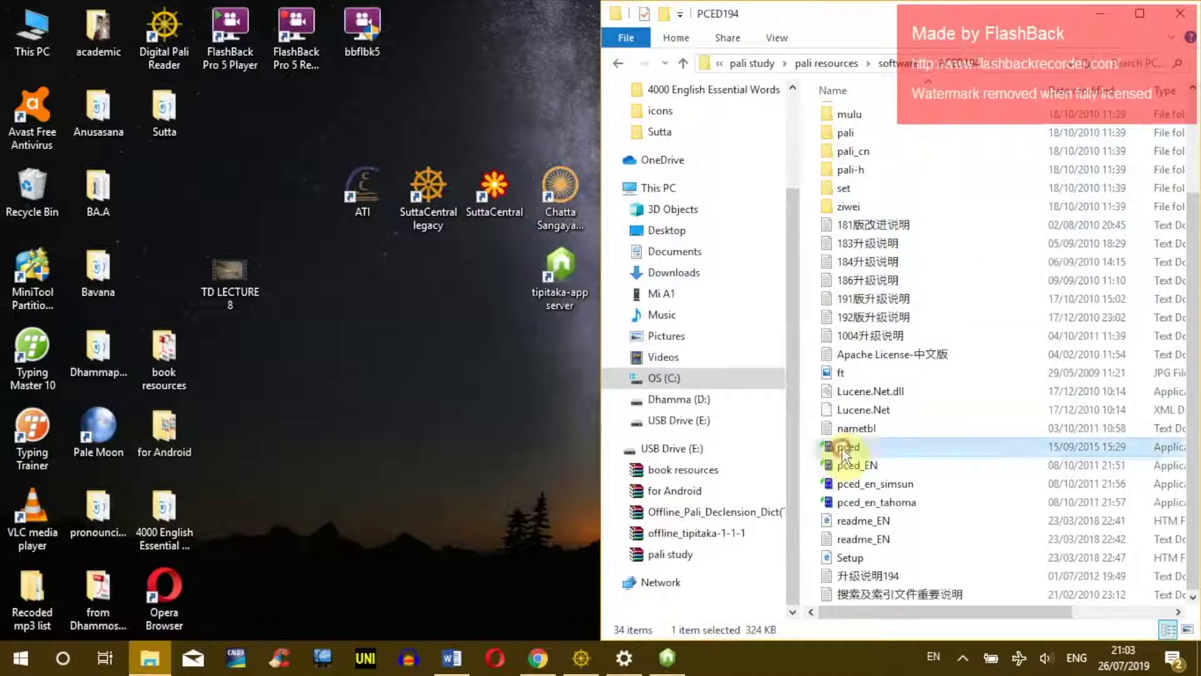
click(848, 448)
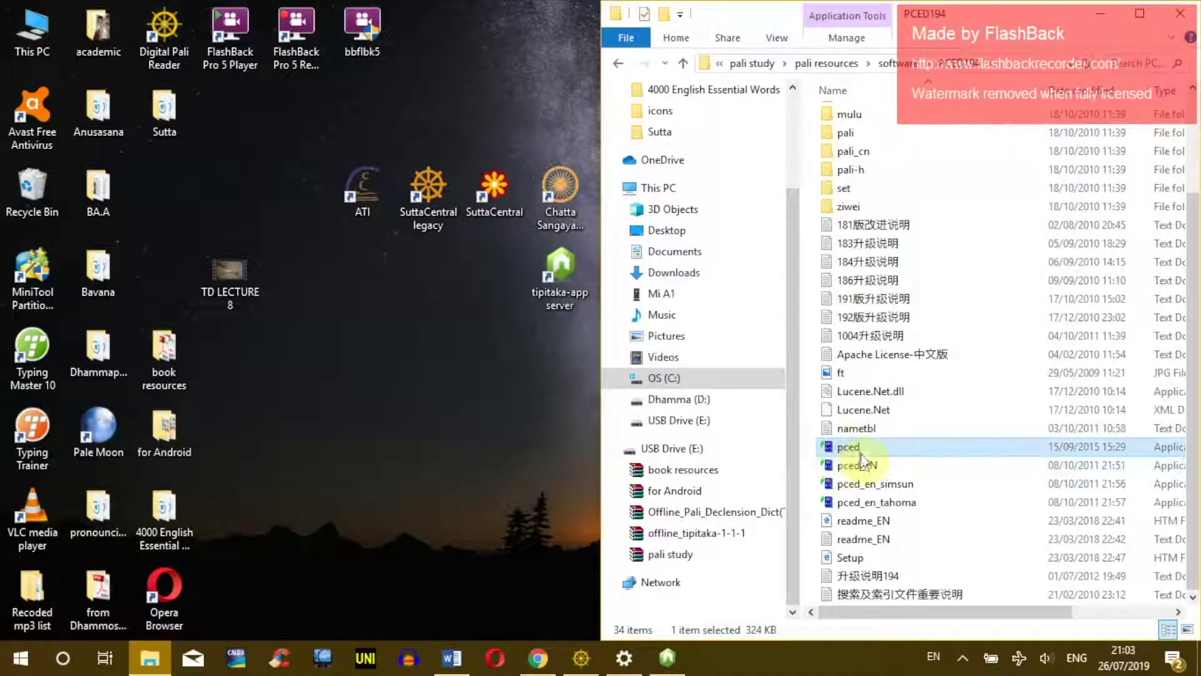
click(860, 466)
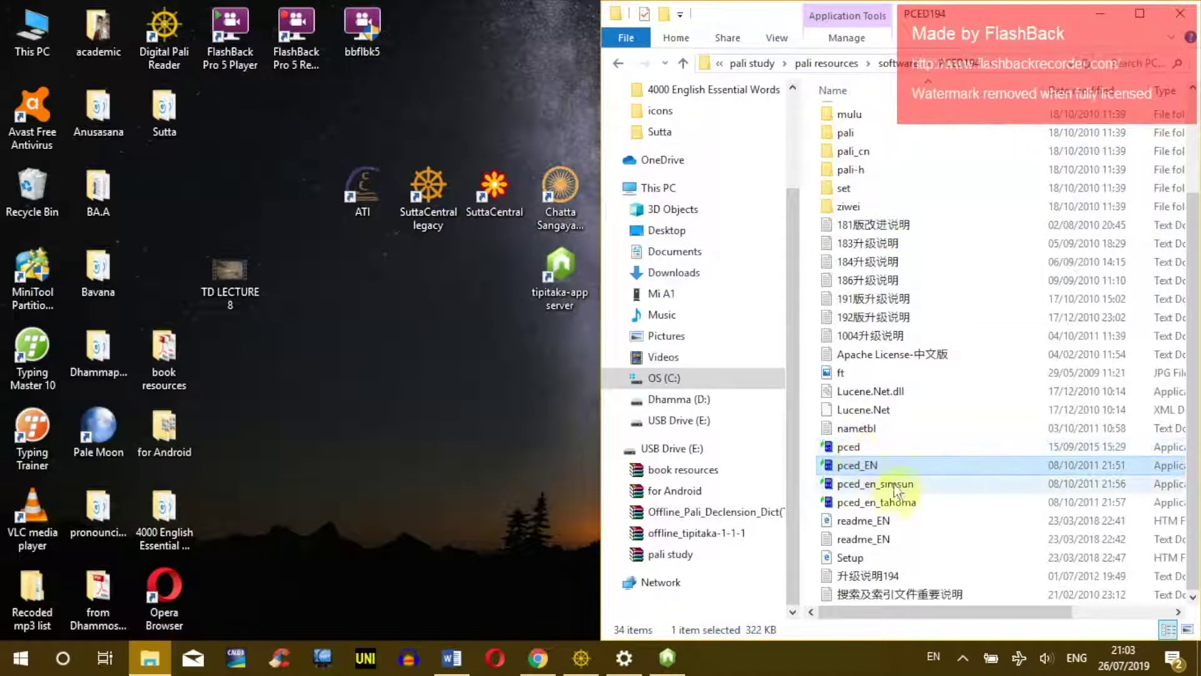
double_click(845, 448)
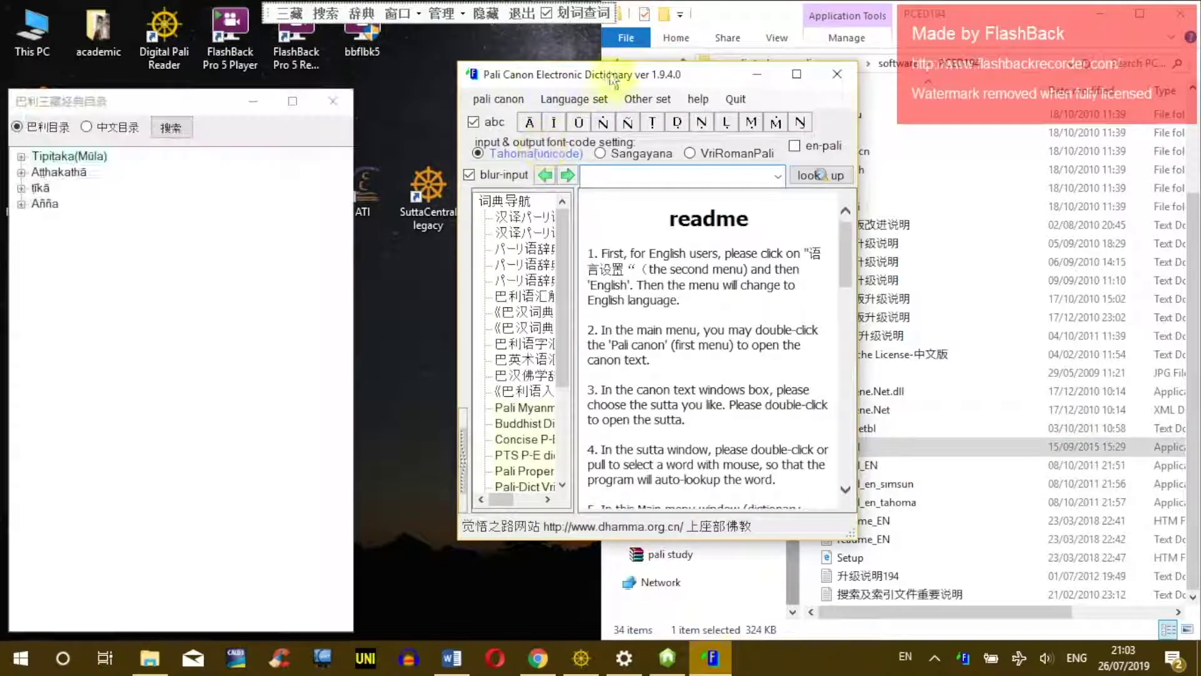
- Close the Pali Canon Electronic Dictionary window, and quit the Chinese-interface program completely
click(153, 116)
click(316, 16)
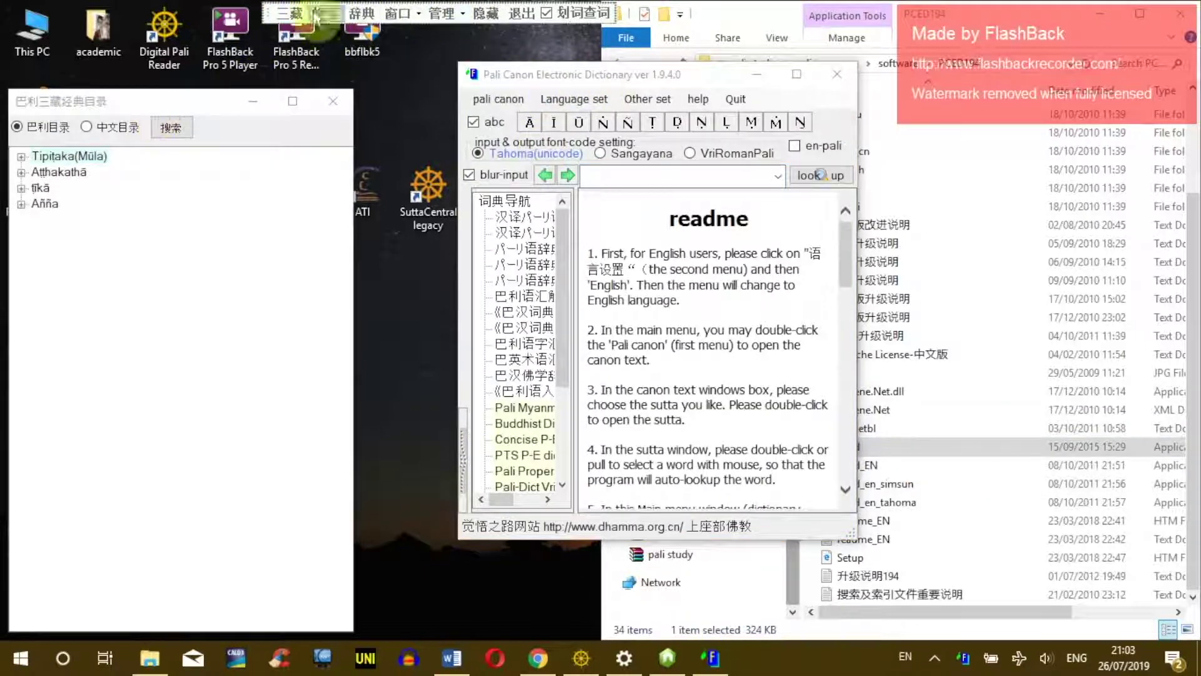
click(832, 74)
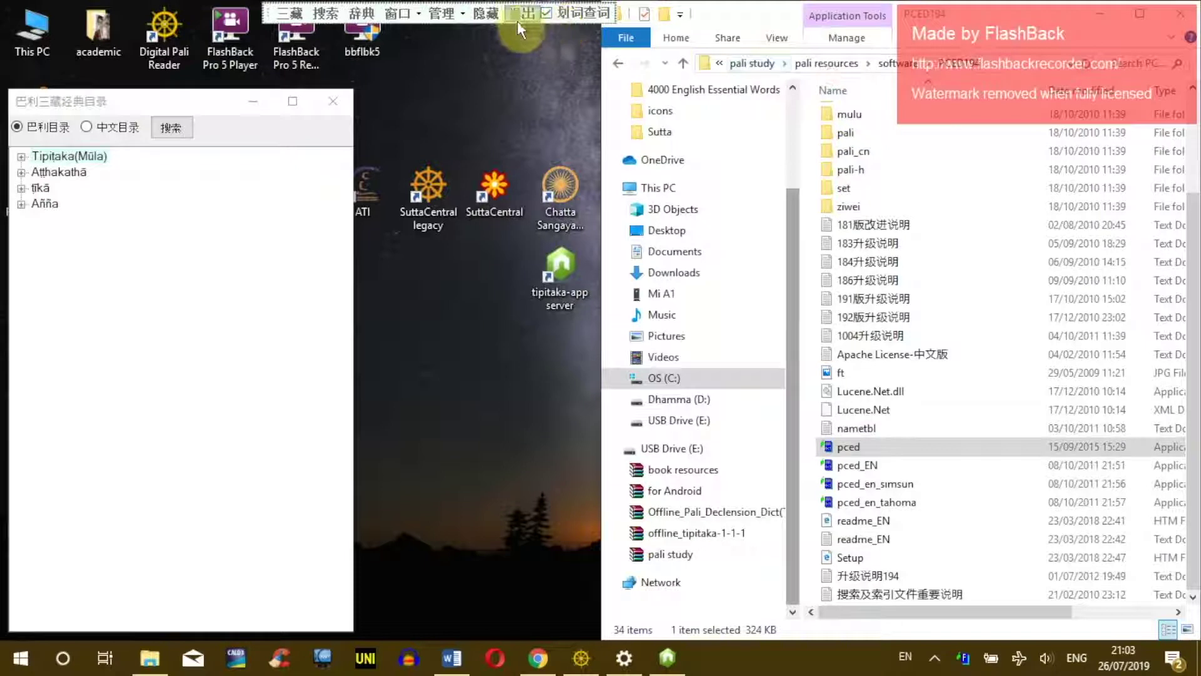
click(516, 10)
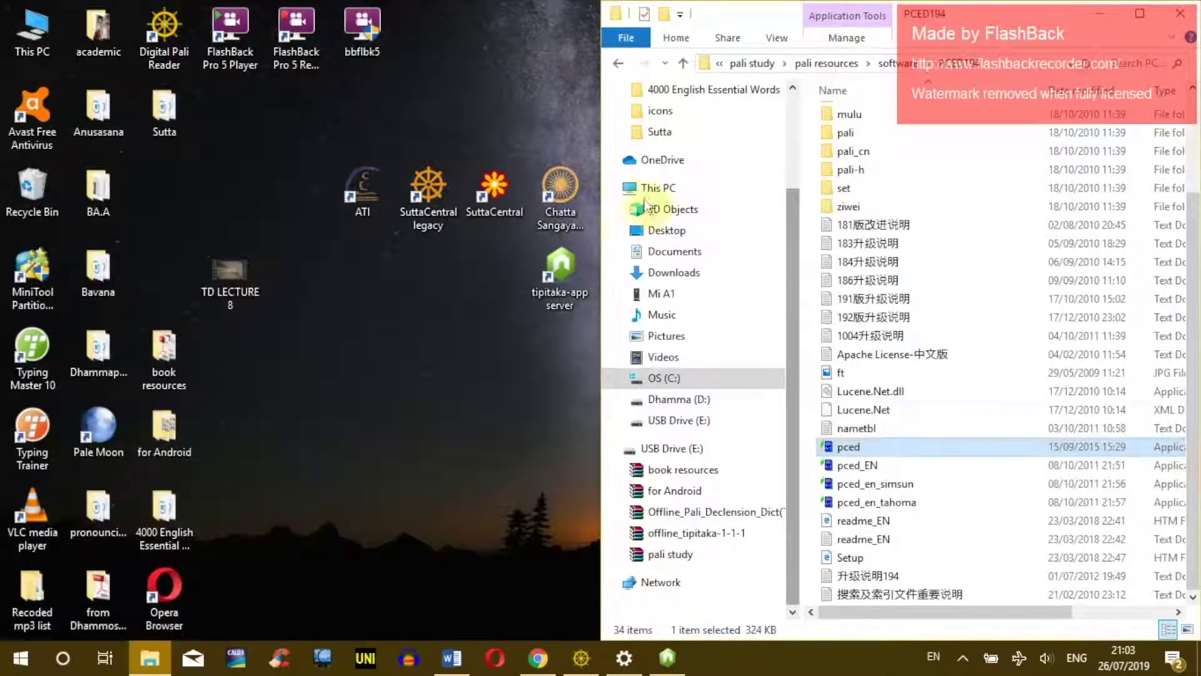
- Launch the English version, pced_EN, from the PCED194 folder, and check its interface language options
double_click(872, 467)
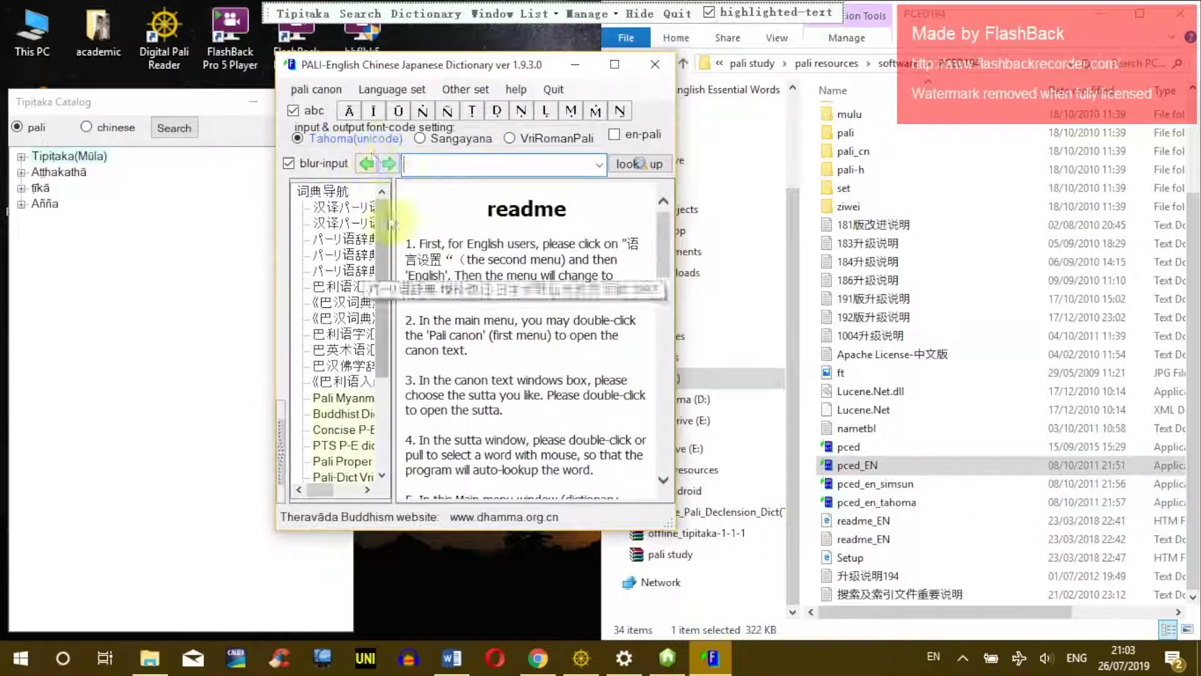
click(400, 91)
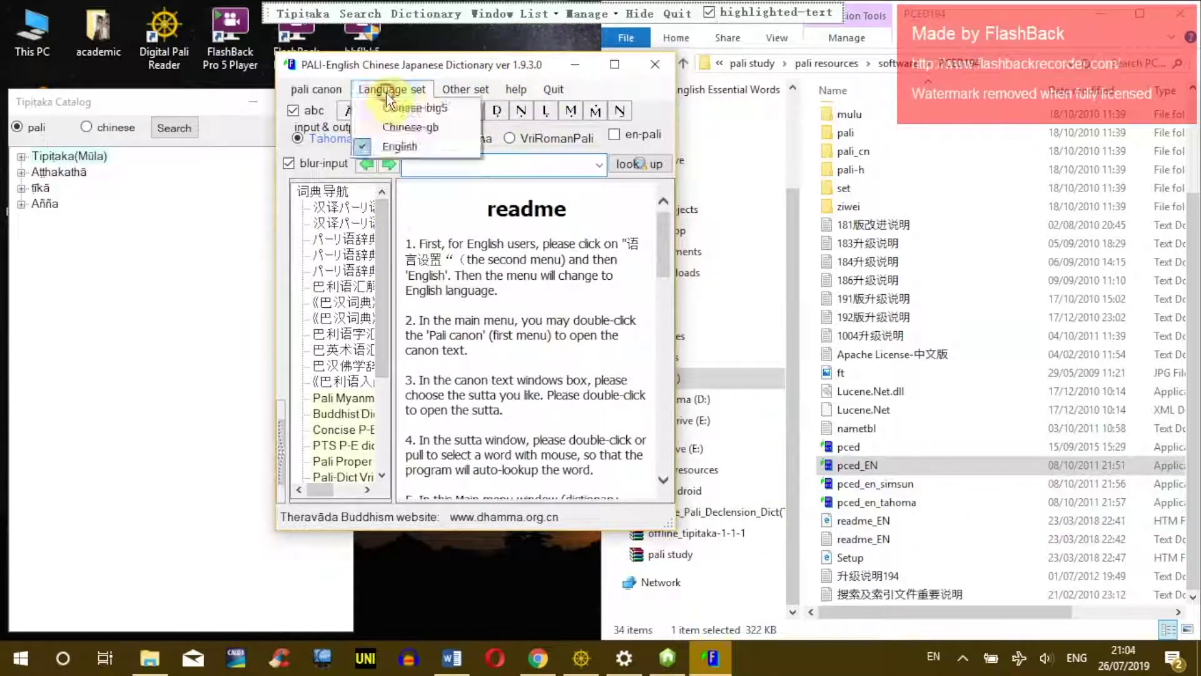
click(383, 92)
click(383, 92)
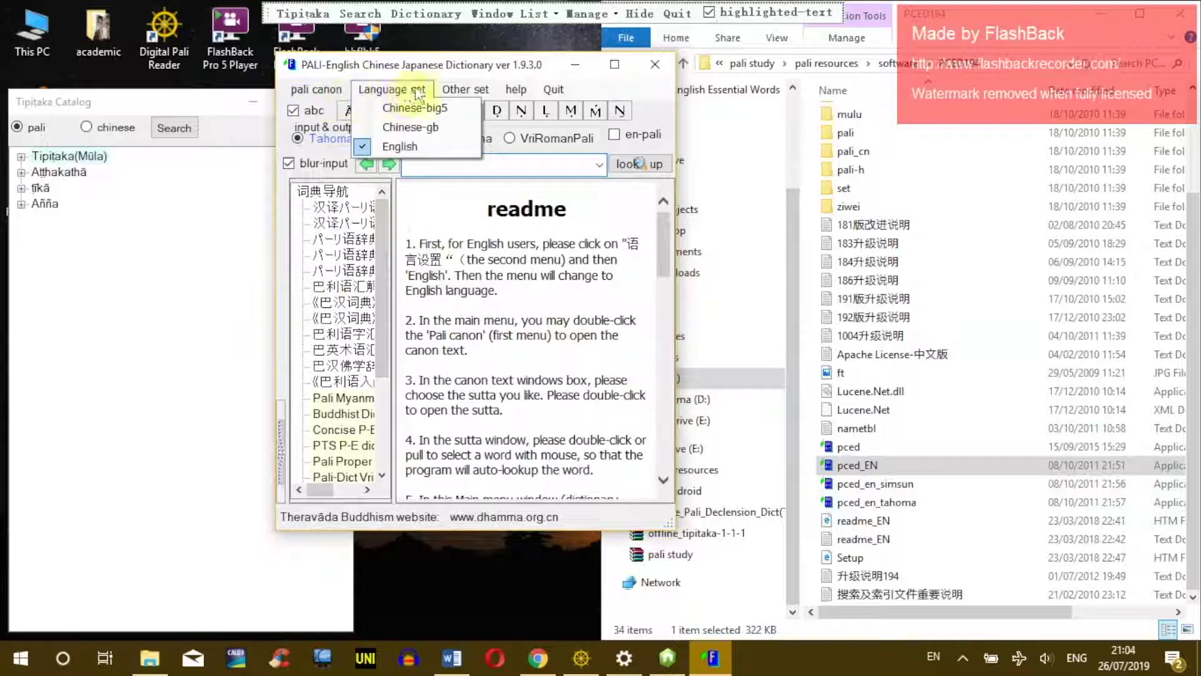
mouse_move(516, 93)
click(518, 186)
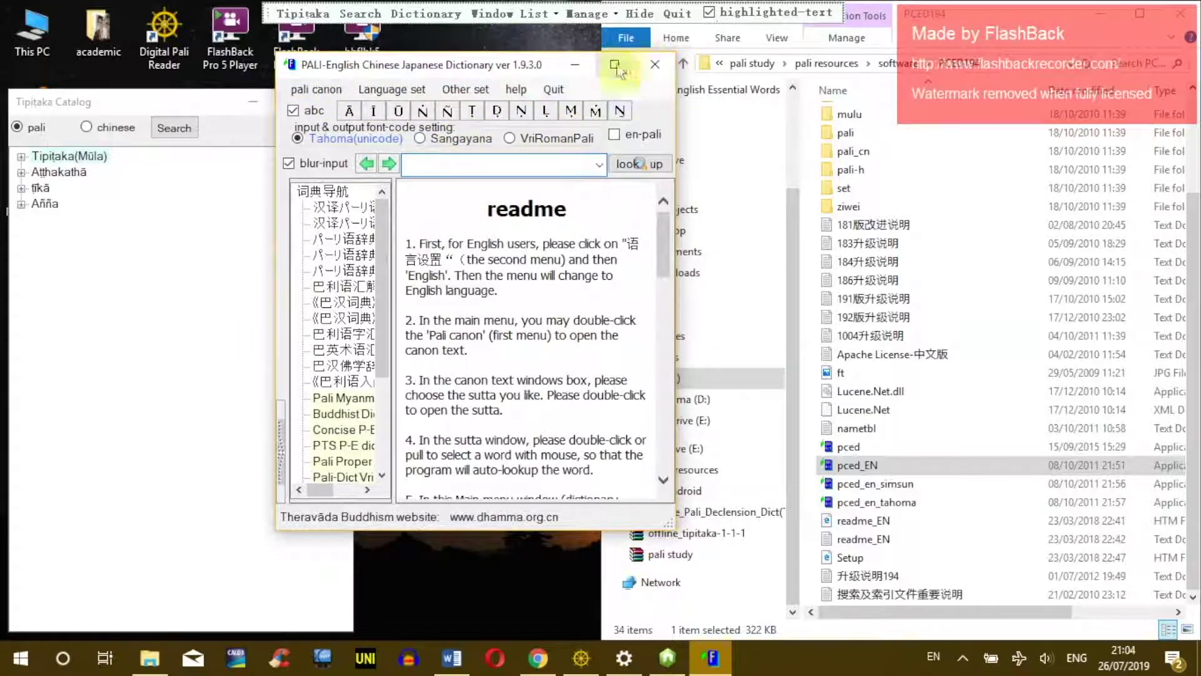
- Examine the dictionary's Other set options, and view its readme and dictionary list in a maximized window before restoring its size
drag(457, 60, 564, 71)
click(573, 100)
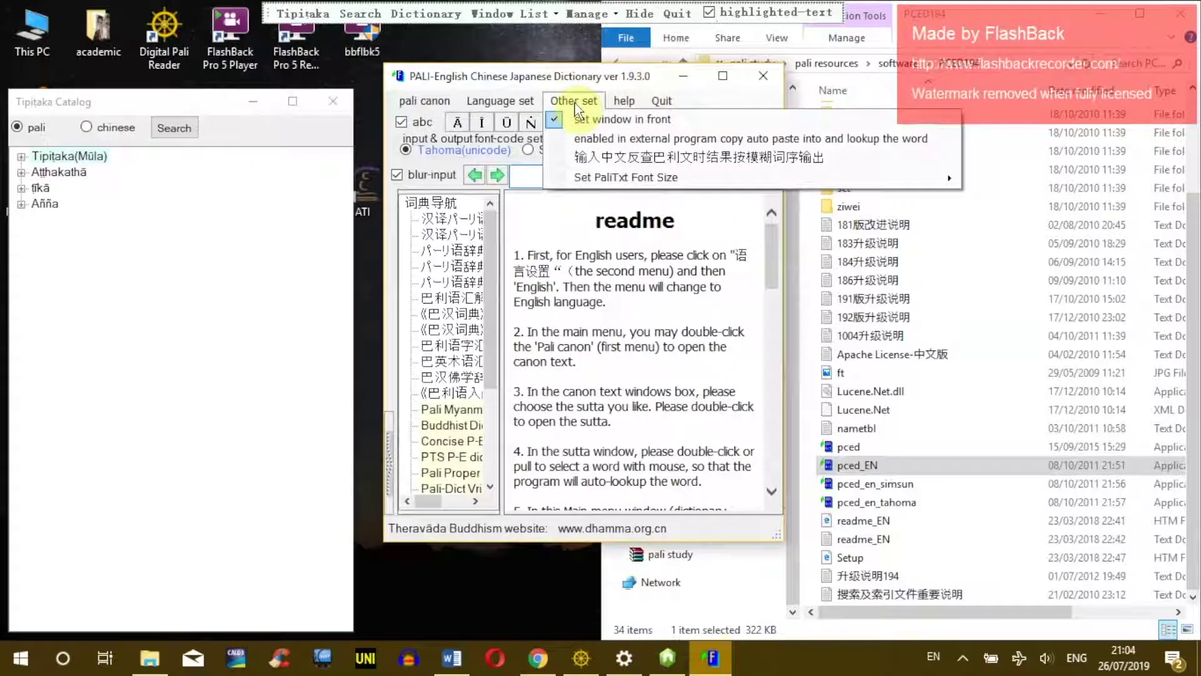
click(694, 304)
click(722, 75)
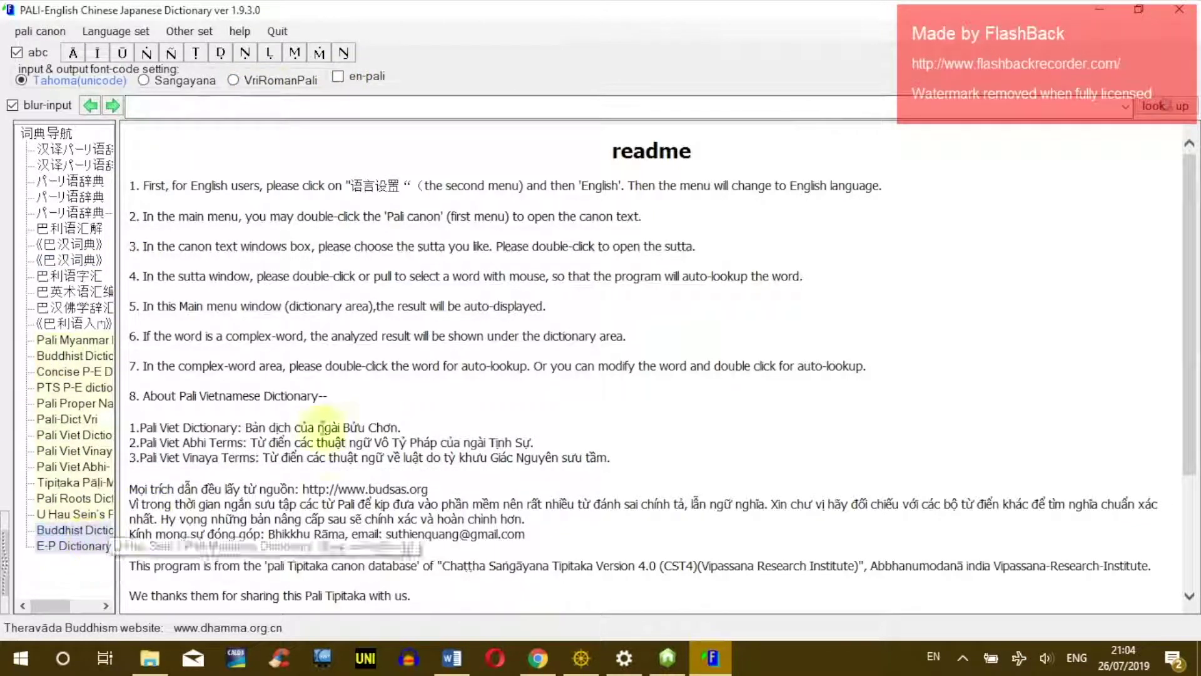
click(1138, 9)
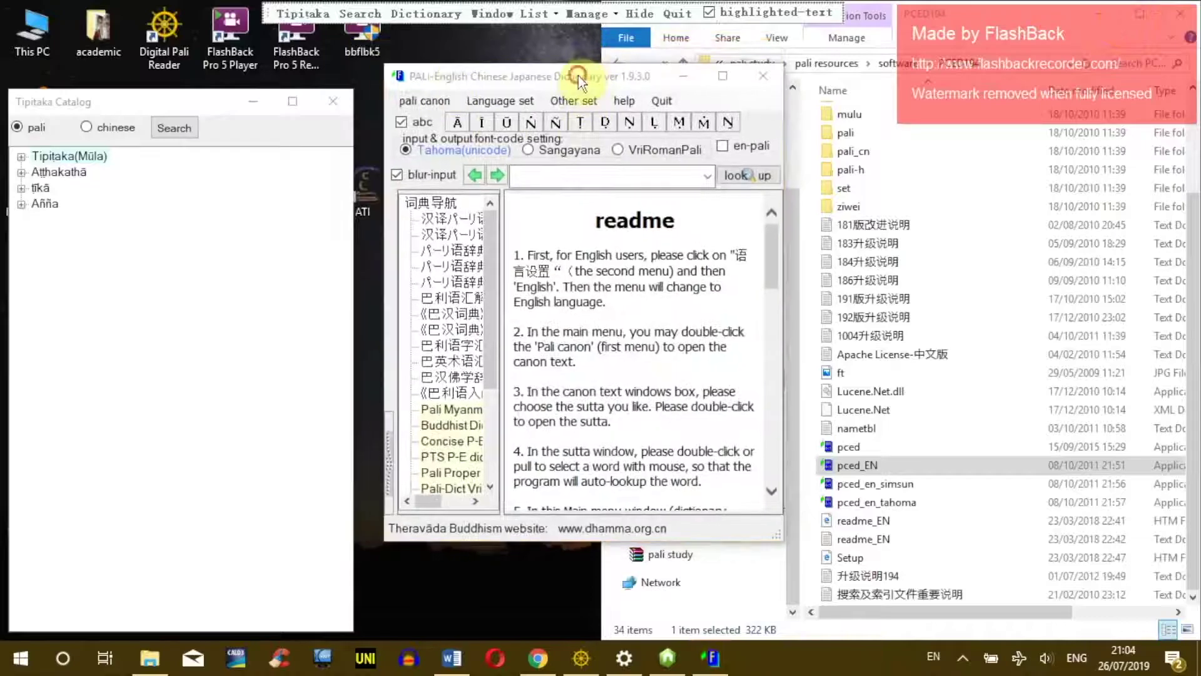
- Reposition the dictionary window, bring the PCED194 folder window back beside it, and close the dictionary
drag(578, 77, 543, 77)
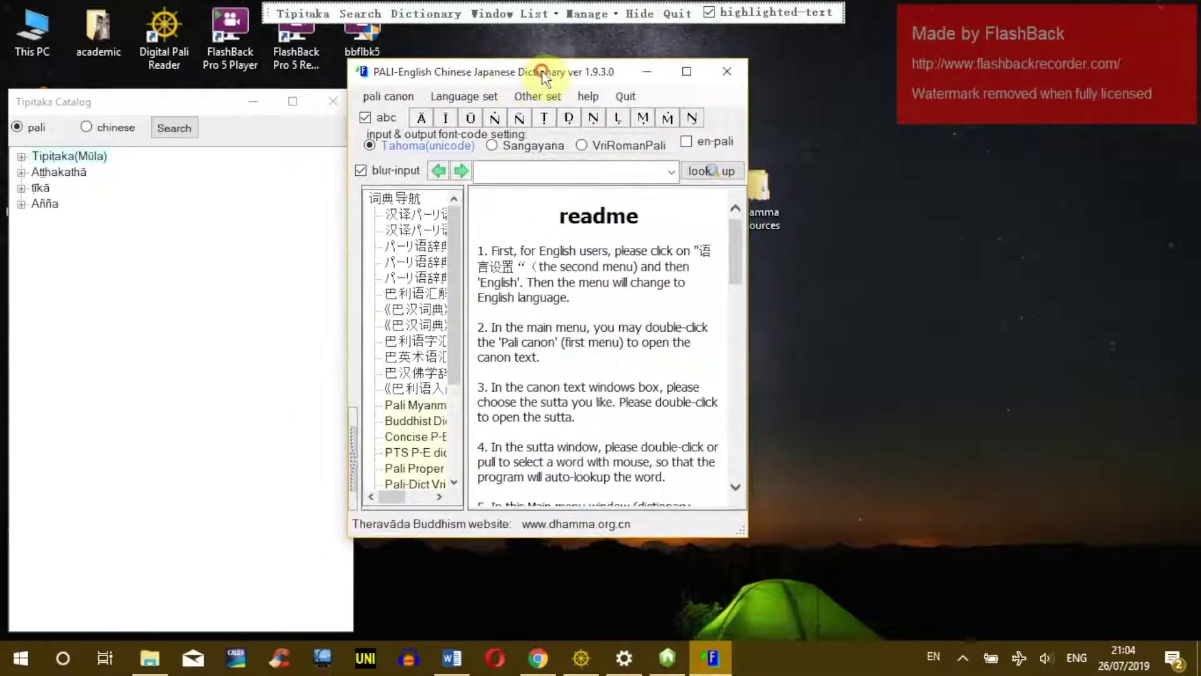
key(alt+Tab)
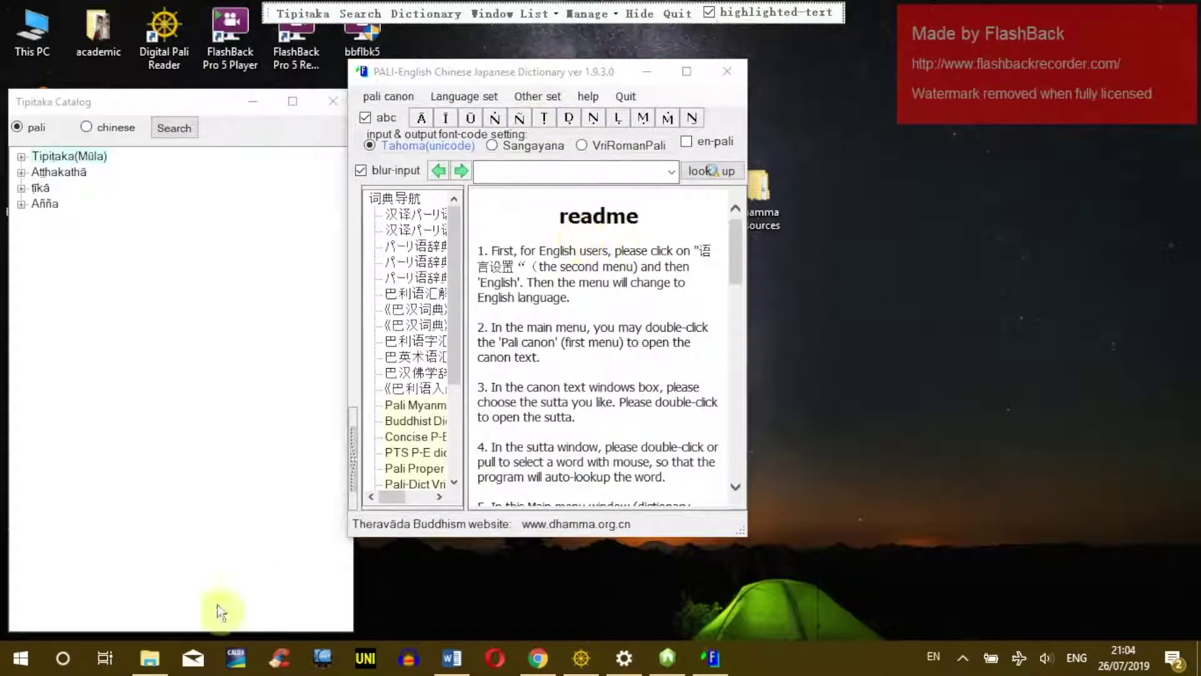
click(149, 658)
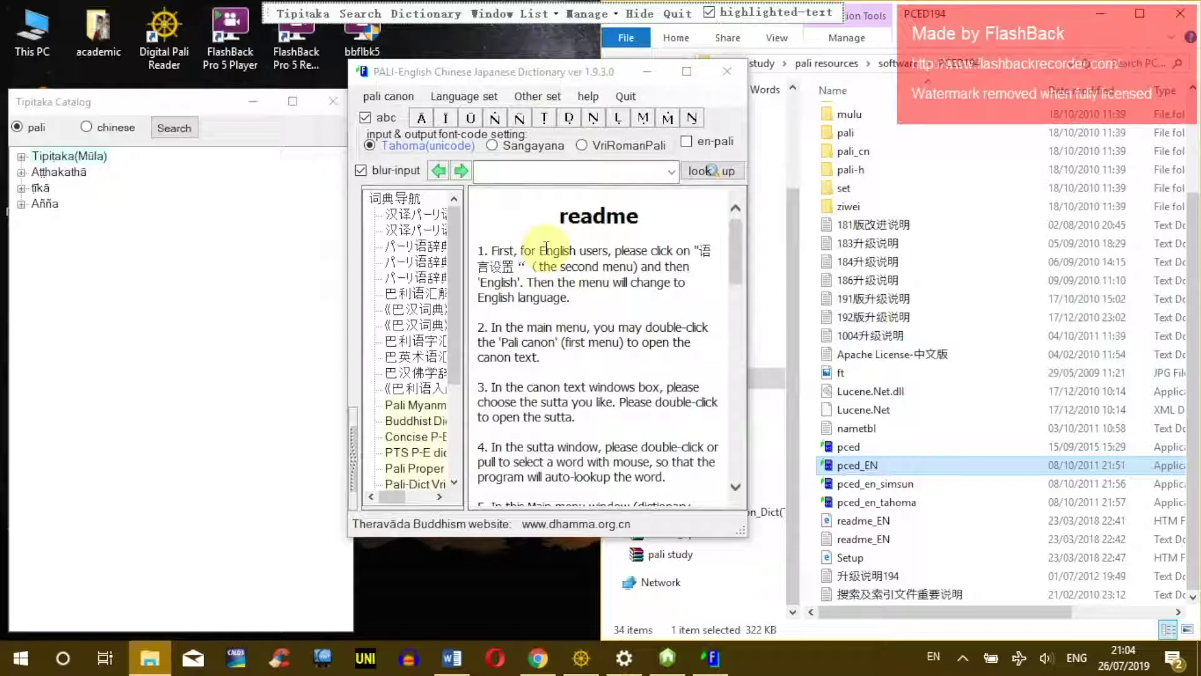
click(491, 146)
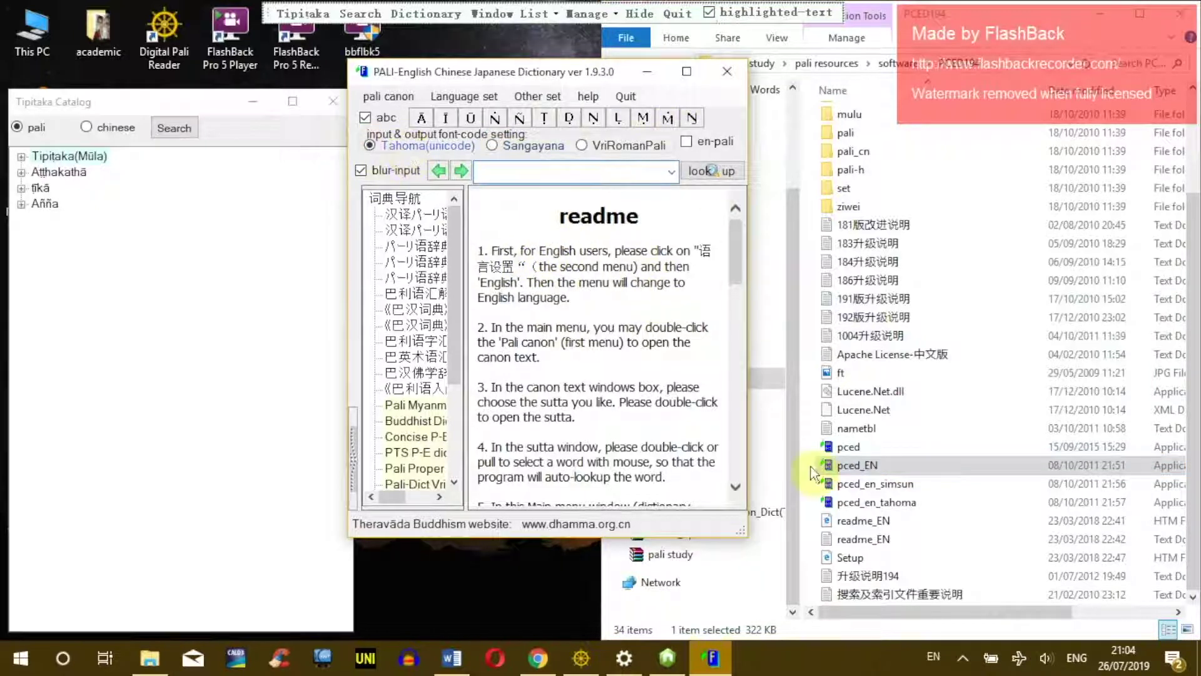
click(888, 483)
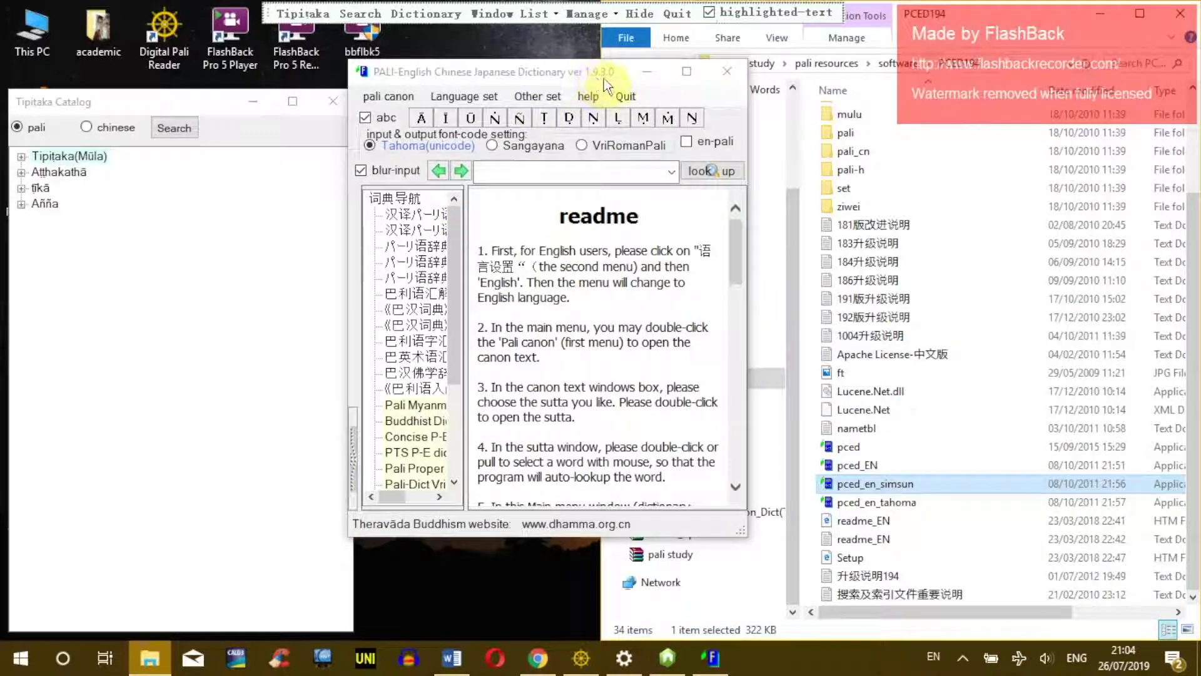
click(924, 187)
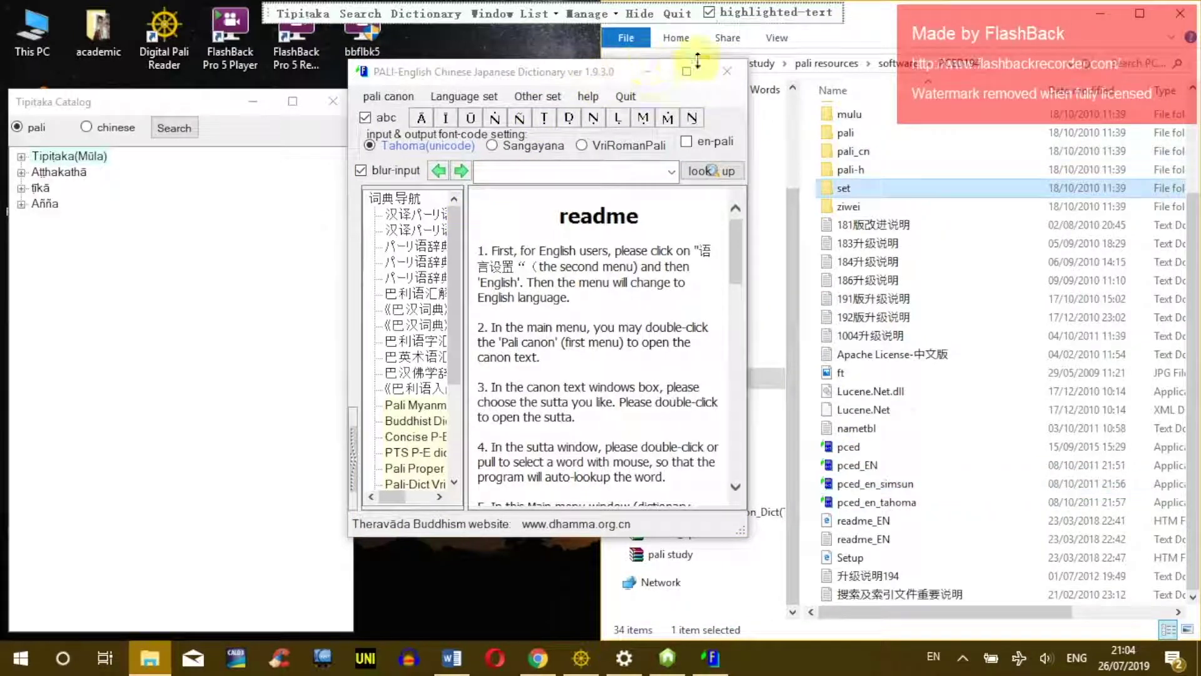
click(726, 70)
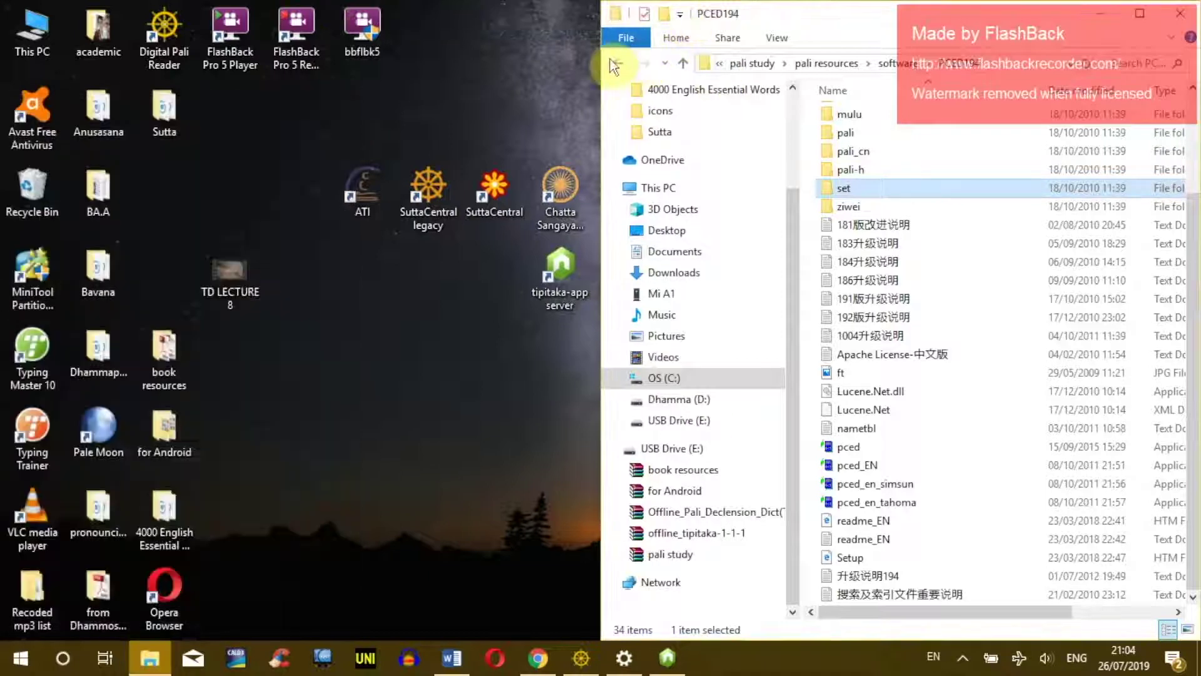
- Open the pced195_update folder within the software folder, and open its Windows 10 upgrade subfolder, pced195_win10版主程序升级档
click(610, 59)
click(856, 136)
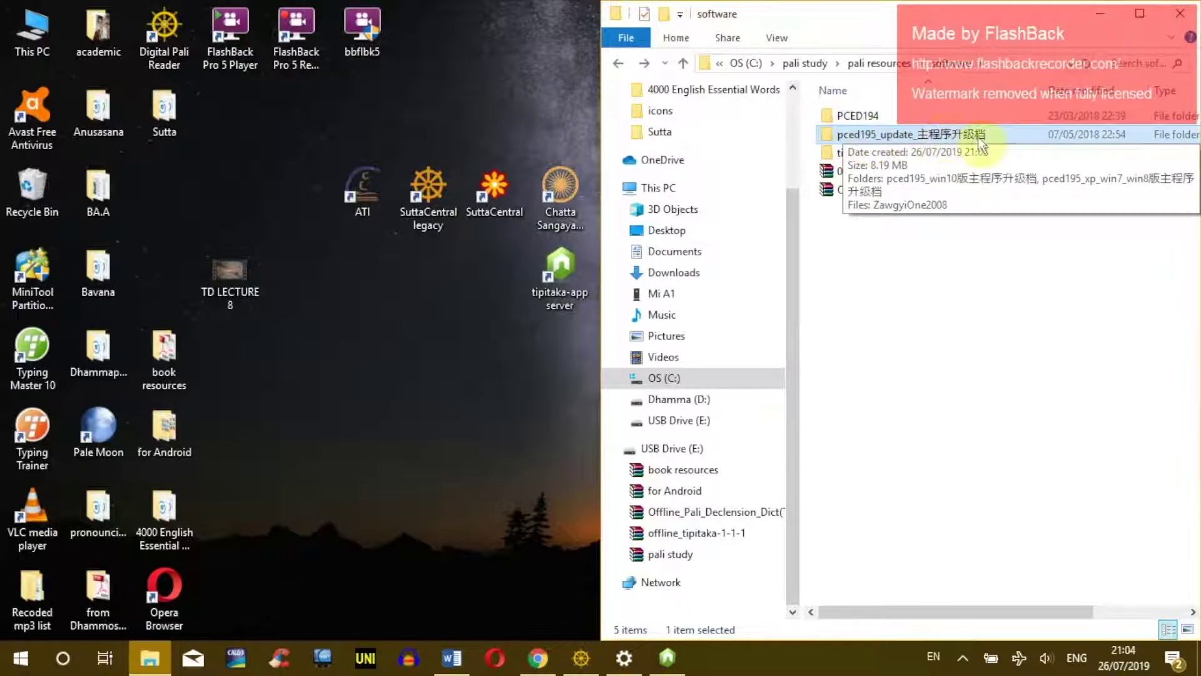
double_click(888, 137)
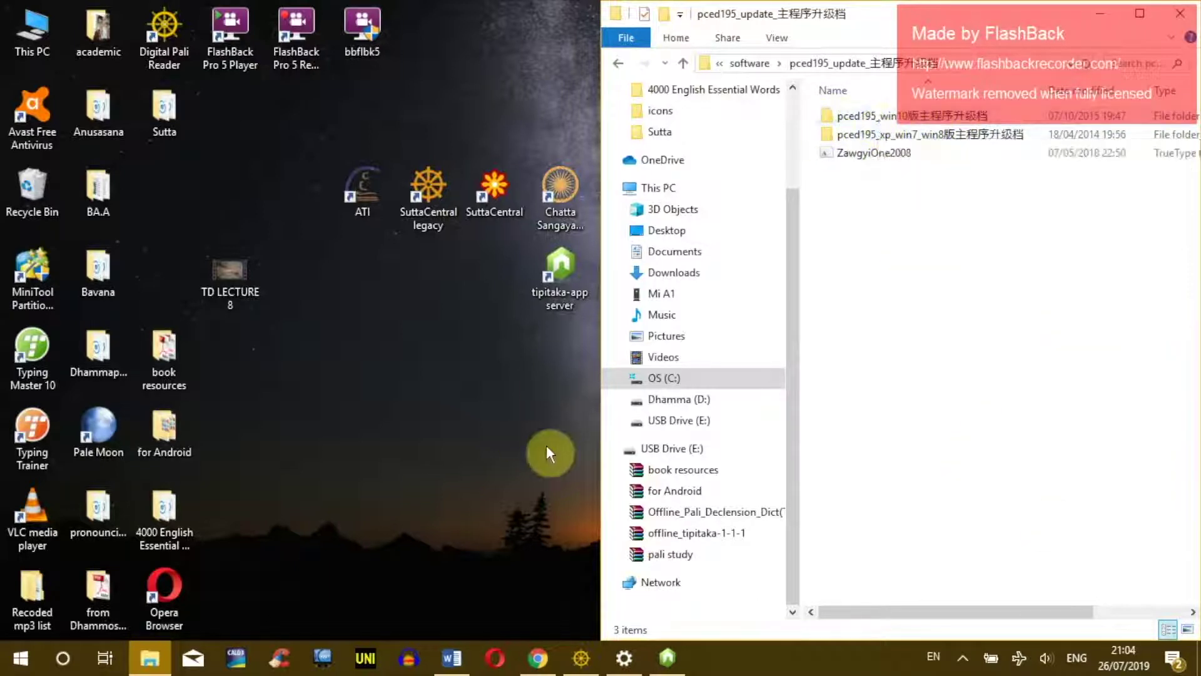
click(900, 119)
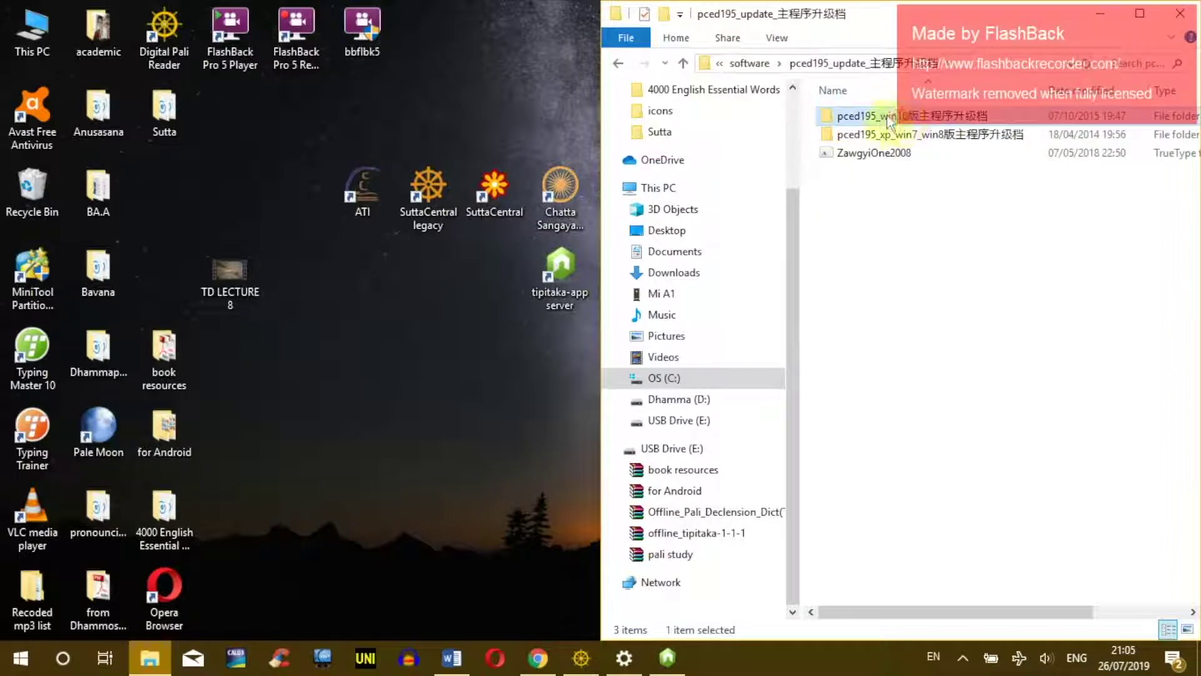
click(886, 137)
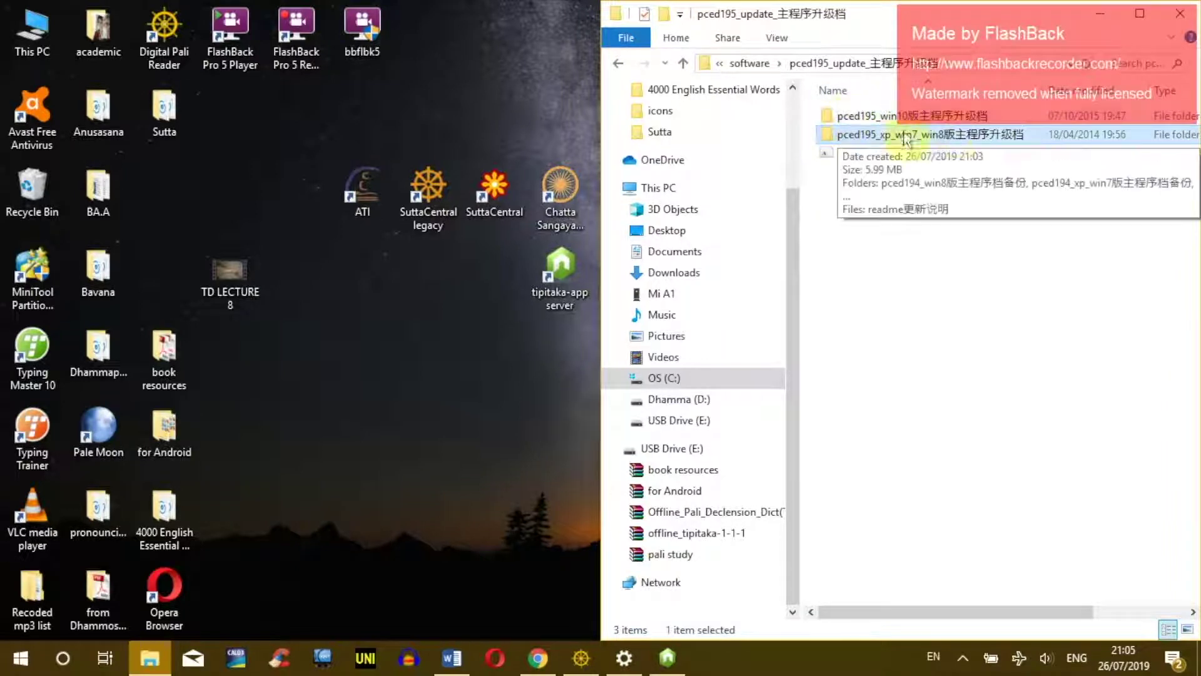
double_click(887, 118)
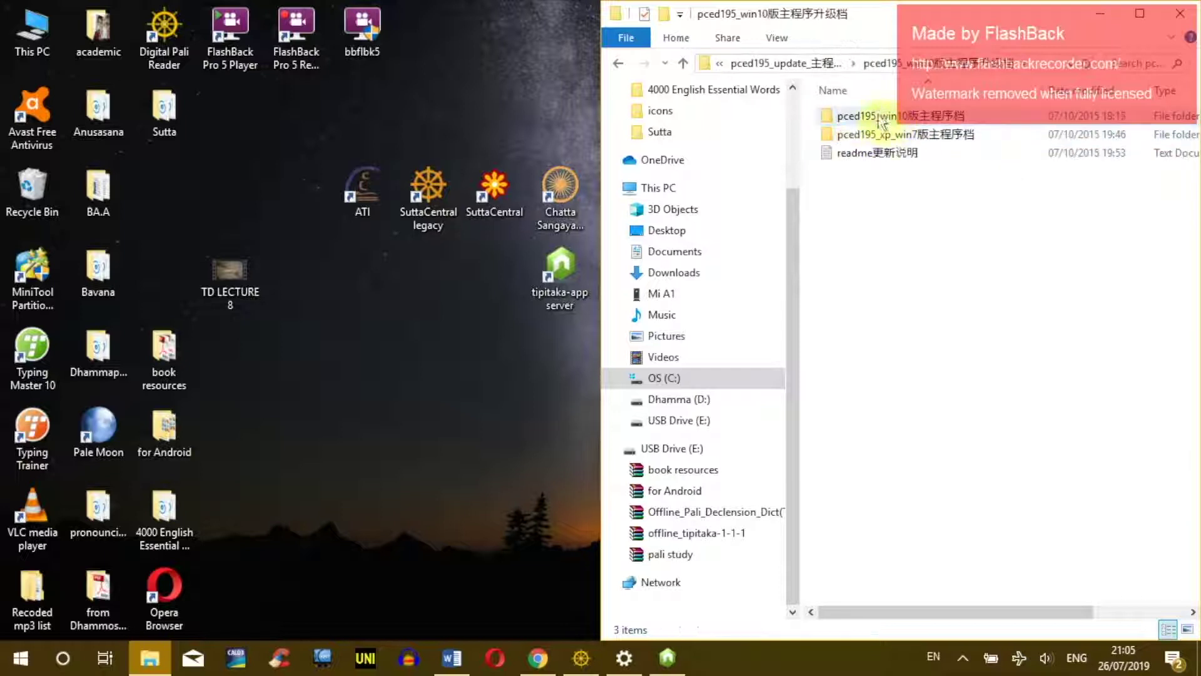
- Check the program files inside pced195_win10版主程序档, and return to its parent folder
click(889, 119)
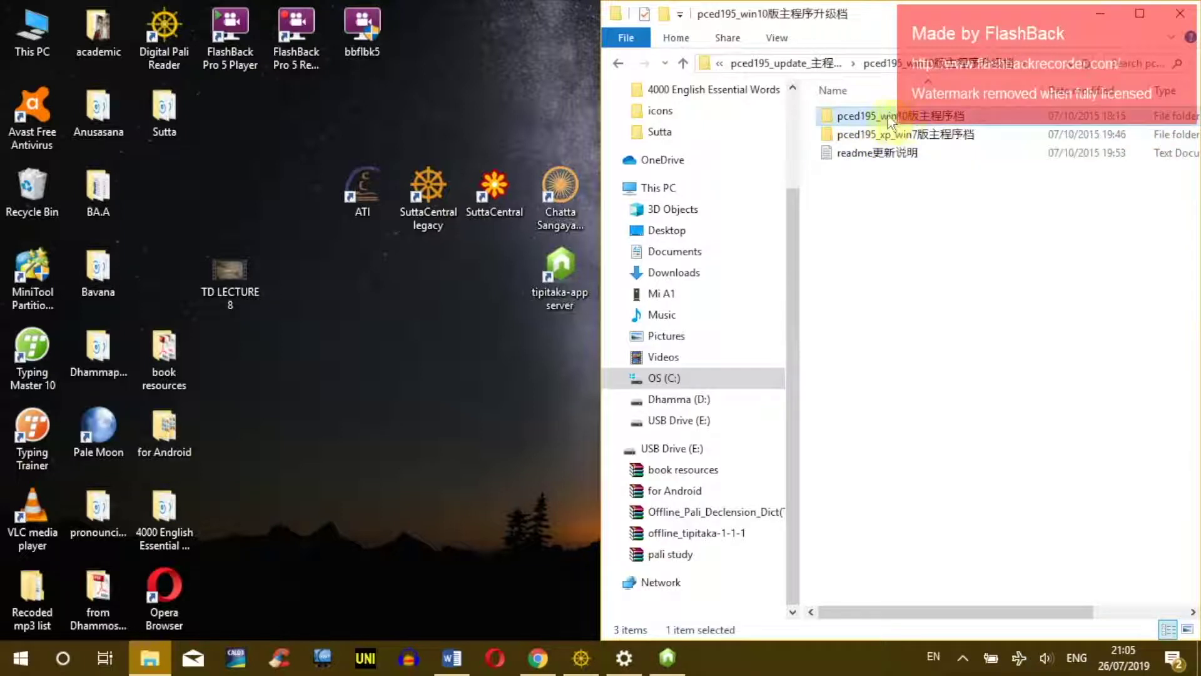
double_click(886, 120)
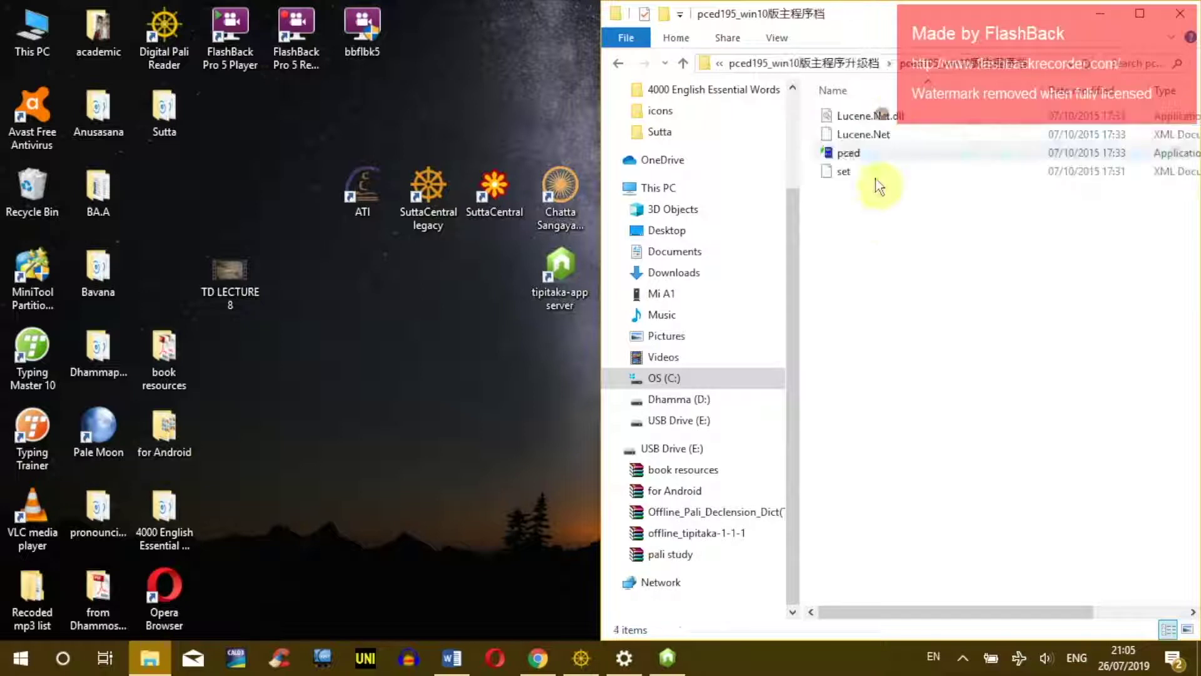
click(840, 152)
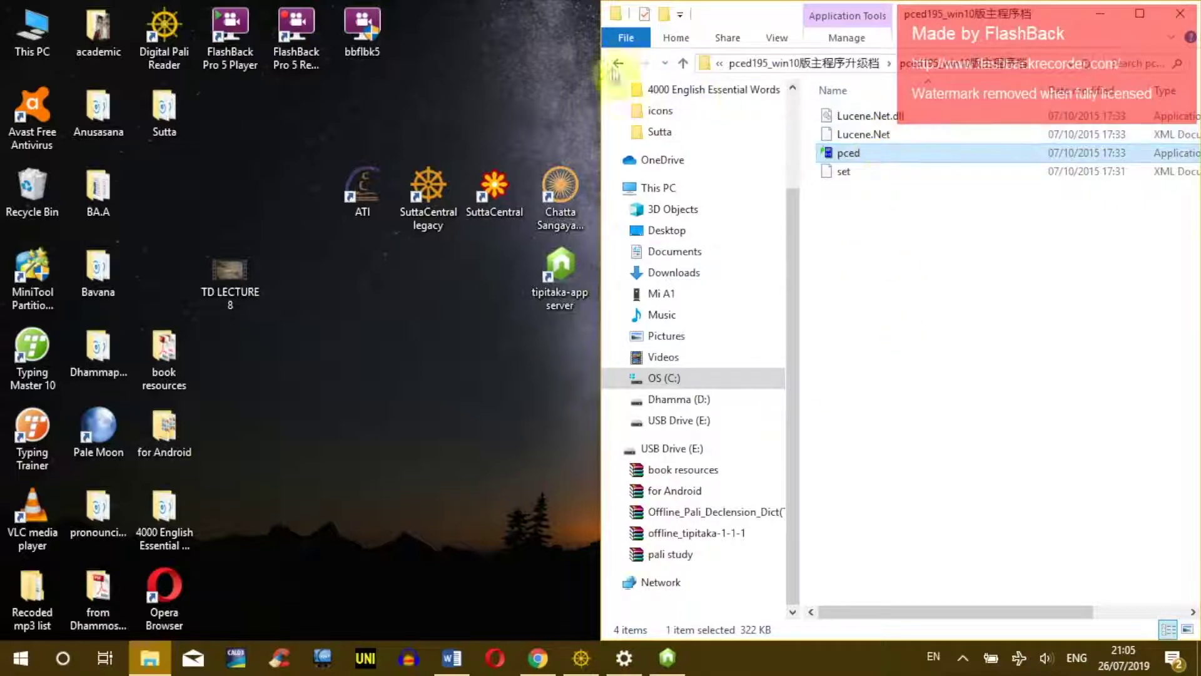
click(934, 230)
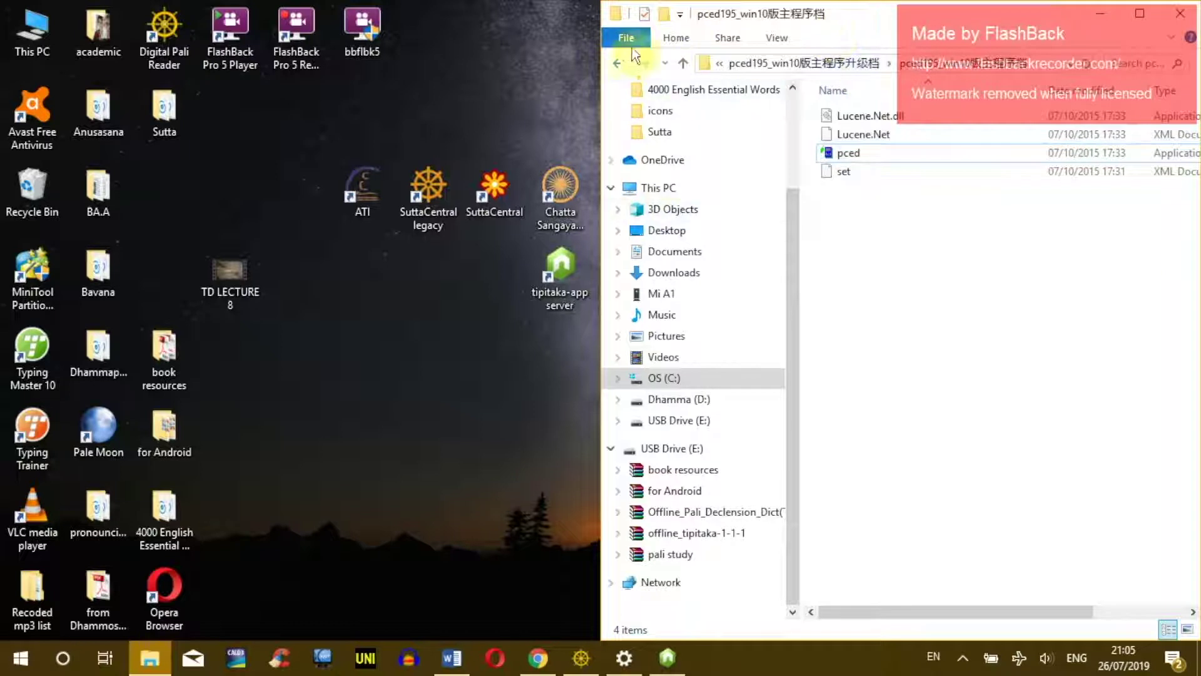
click(619, 63)
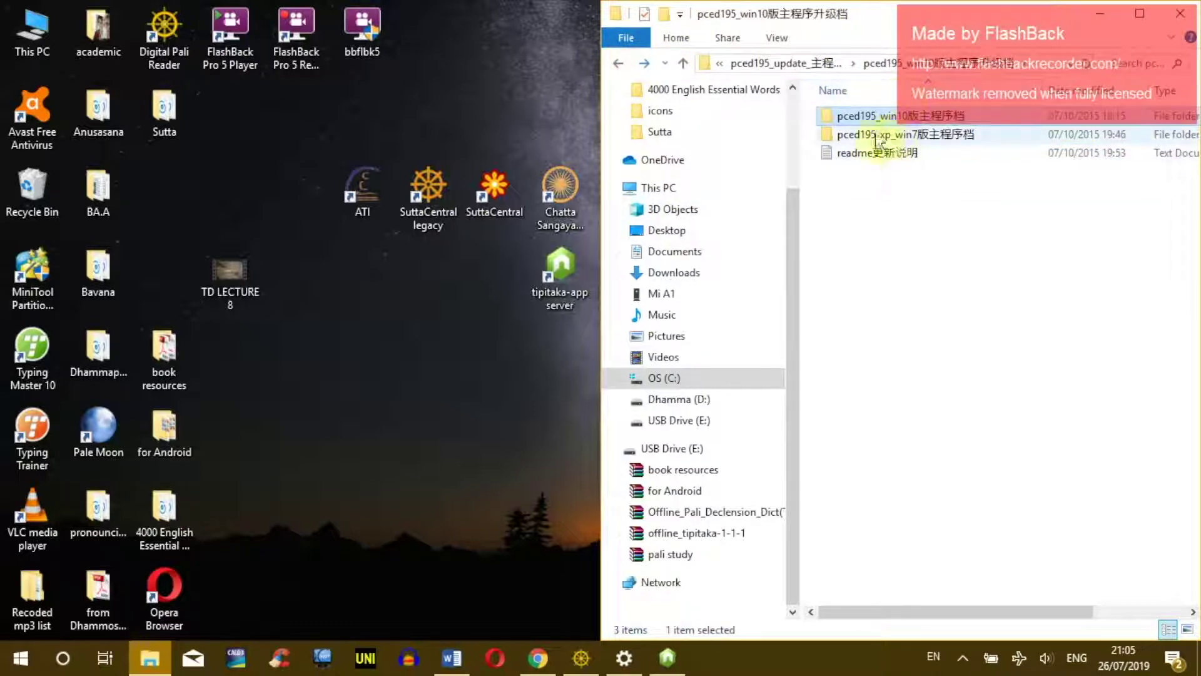
- Copy all four files from the pced195_xp_win7版主程序档 folder, and return to the software folder
click(914, 137)
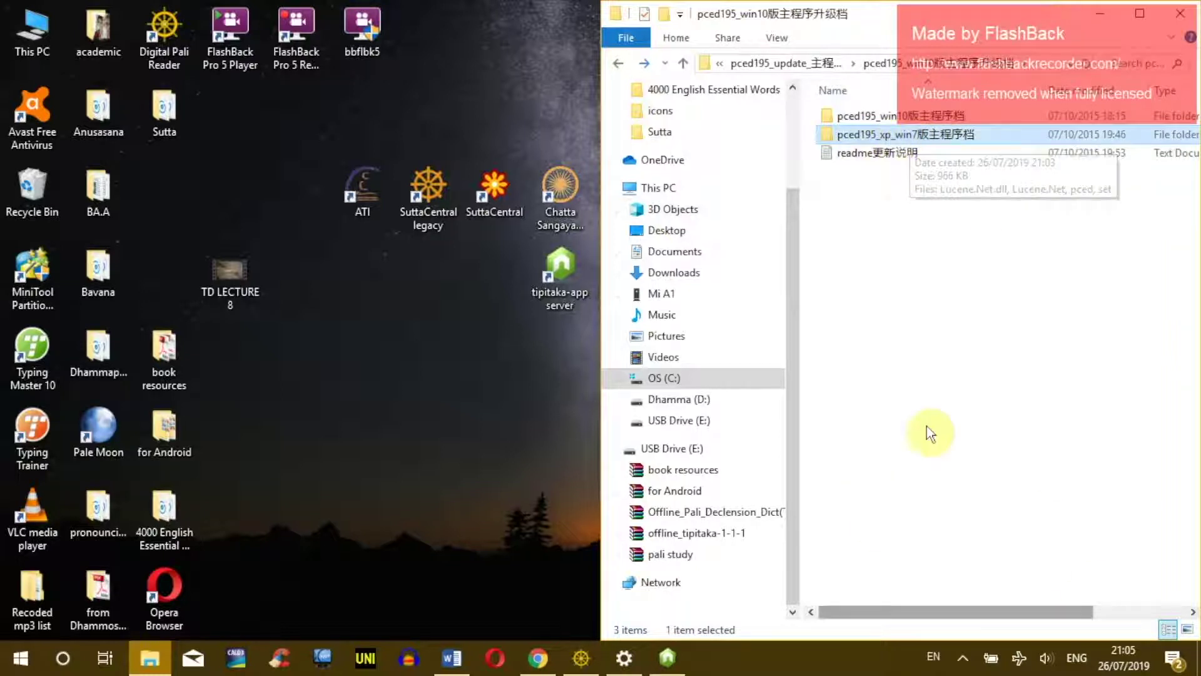
double_click(907, 138)
drag(858, 102, 893, 287)
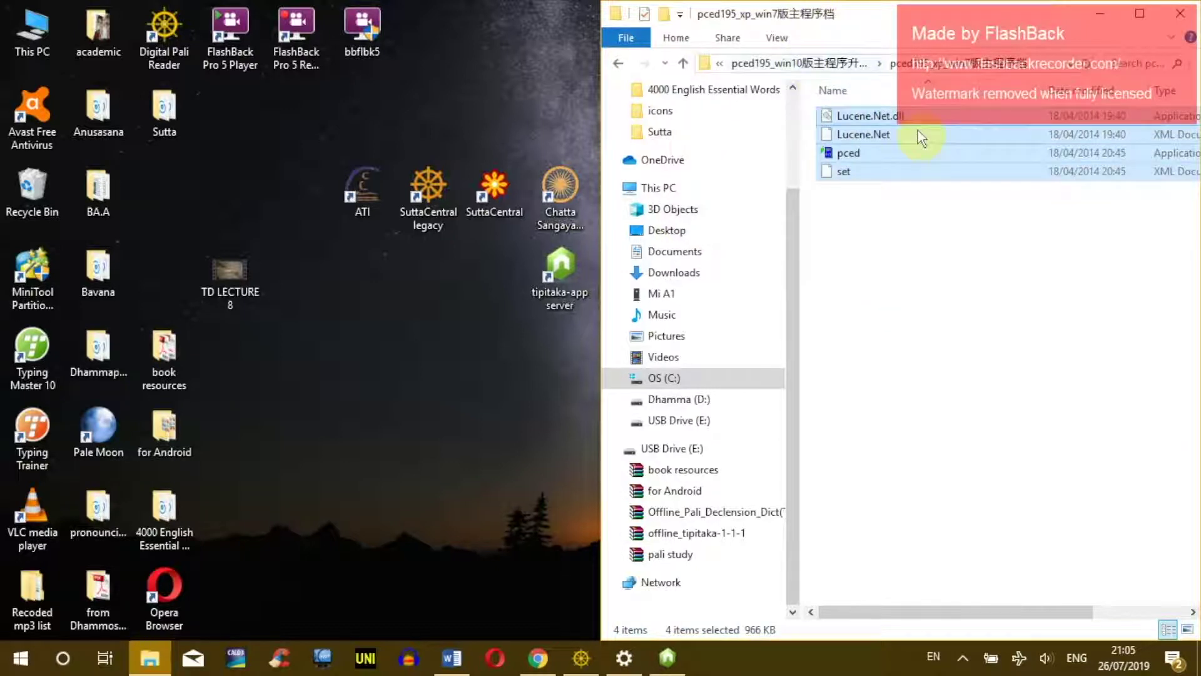
click(615, 65)
click(614, 65)
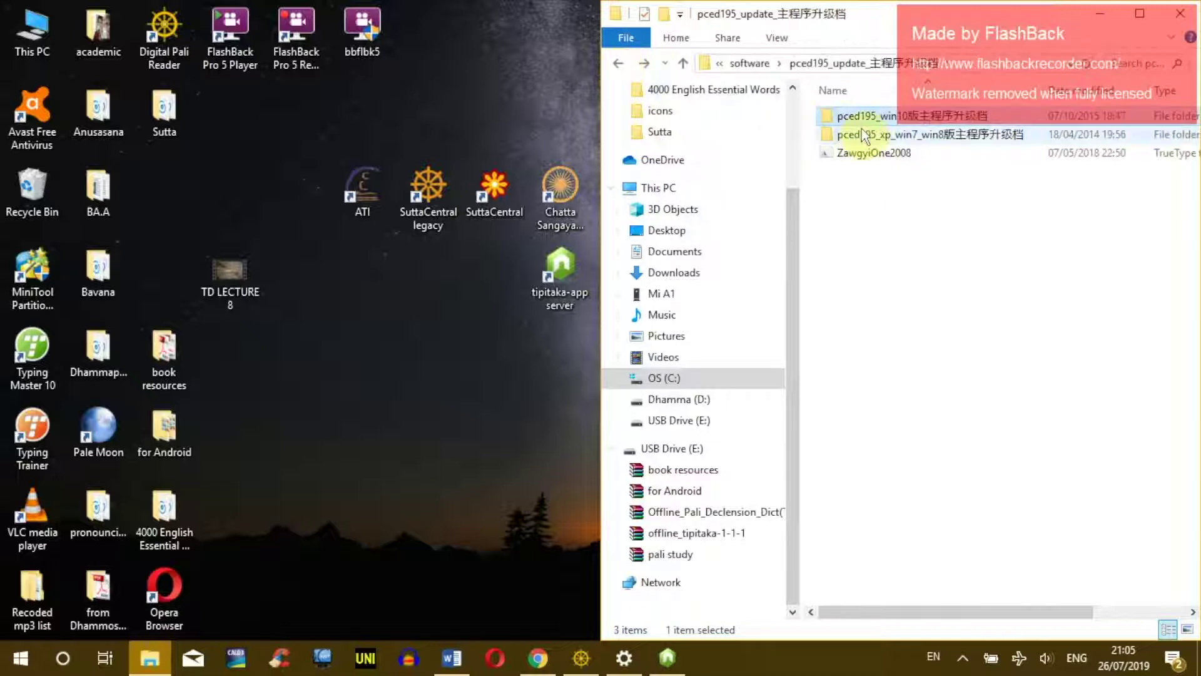
click(618, 64)
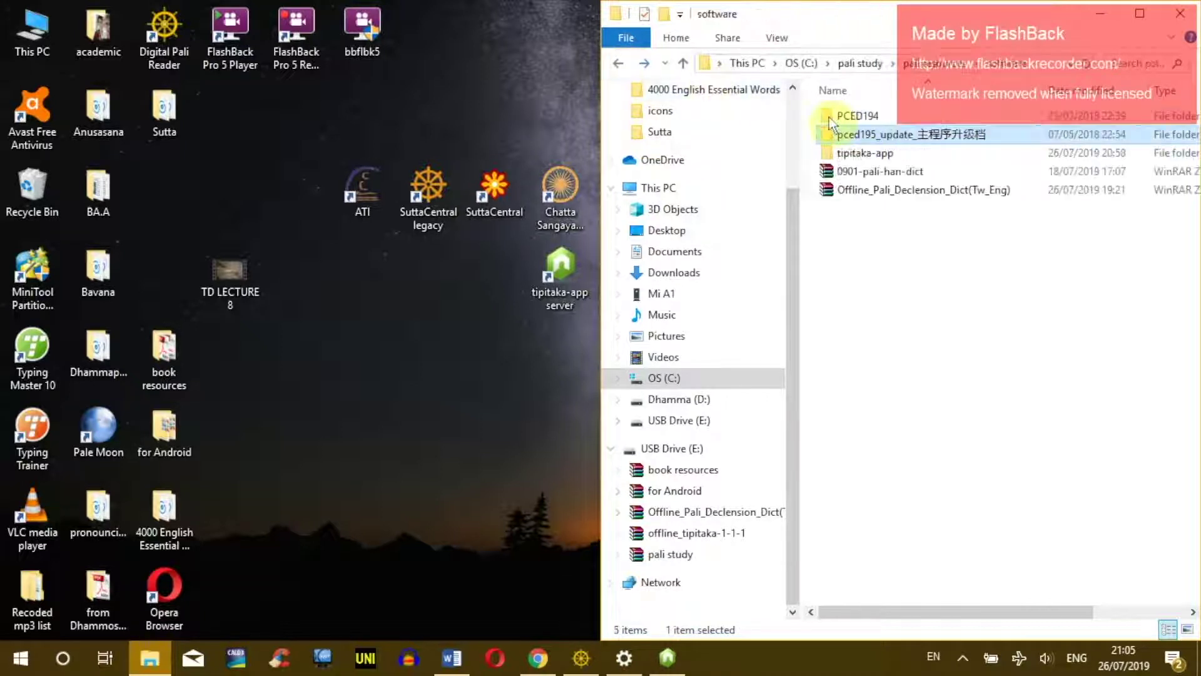
- Look at the ZawgyiOne2008 font file in the pced195_update folder, and return to the software folder
double_click(892, 135)
click(869, 155)
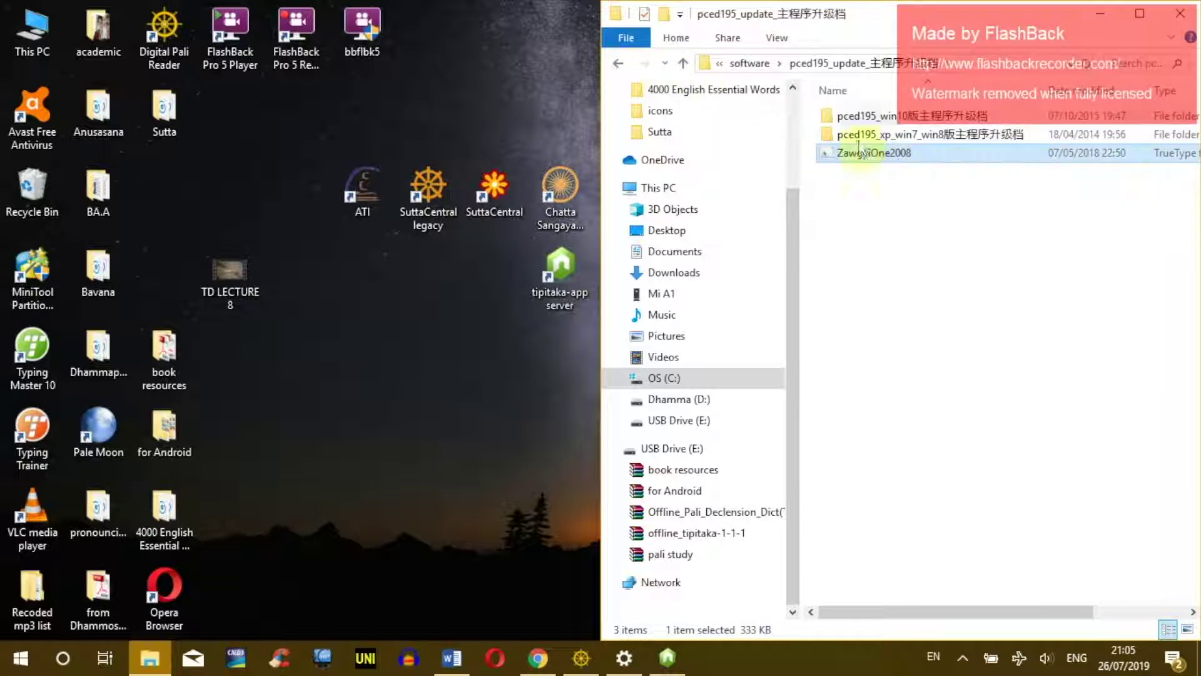
click(616, 63)
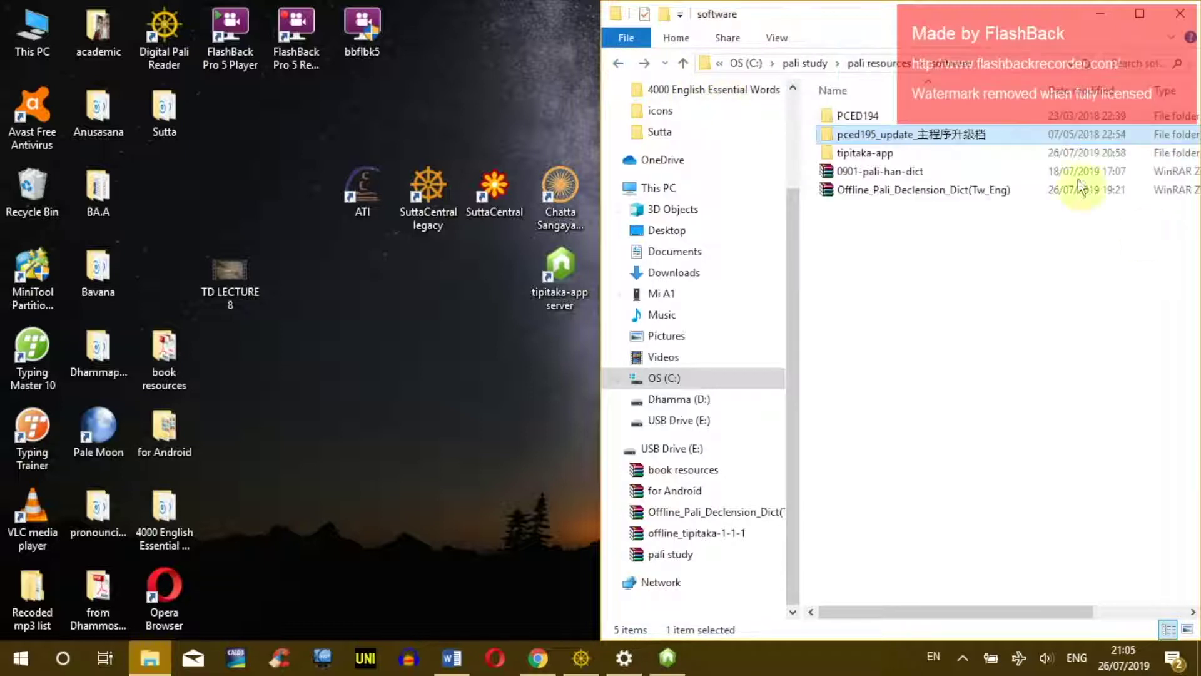
- Paste the copied update files into the PCED194 folder, replacing the existing files of the same names
double_click(862, 118)
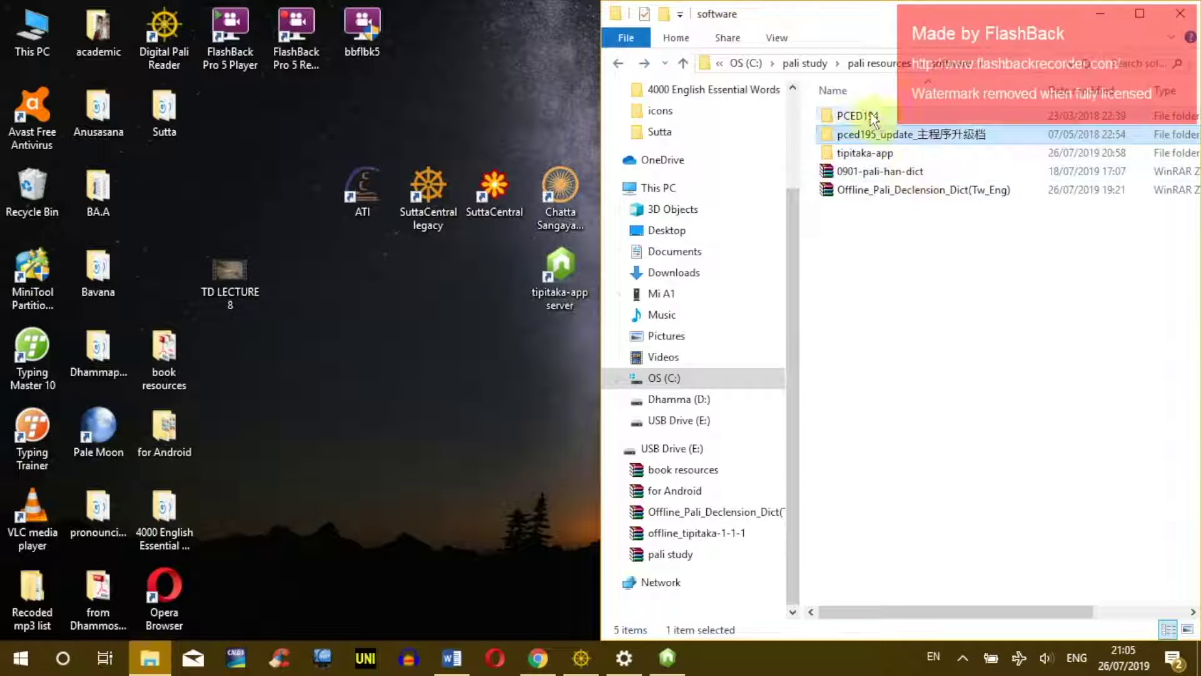
scroll(945, 231, down, 3)
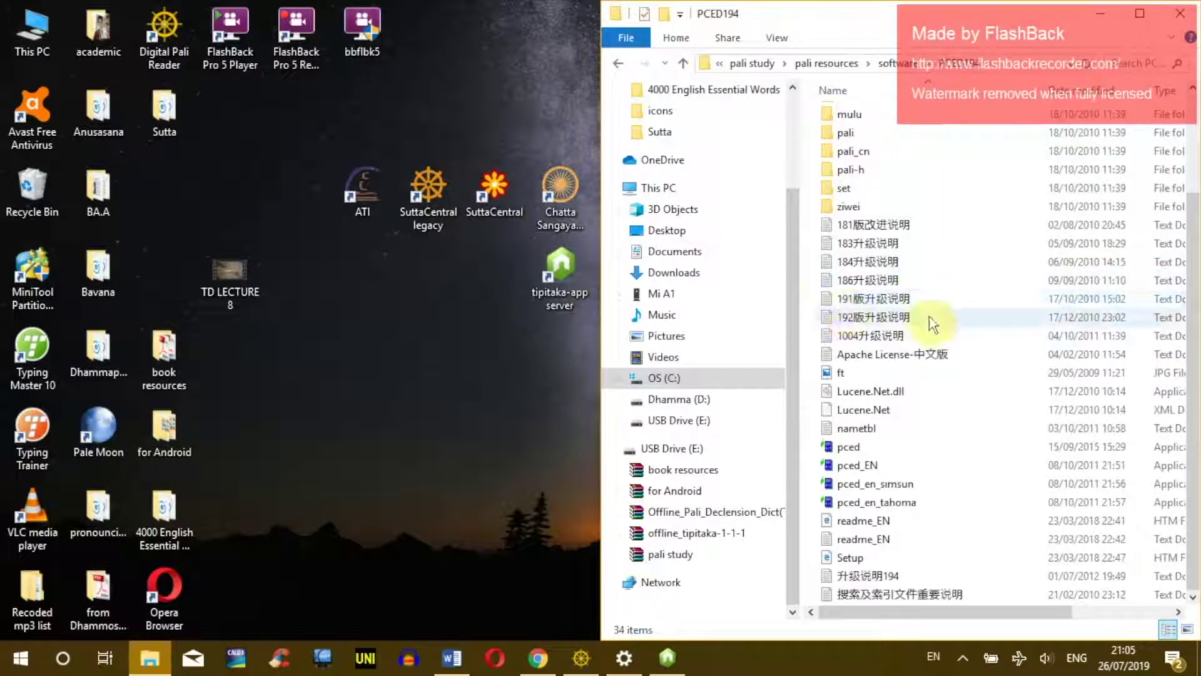
key(ctrl+v)
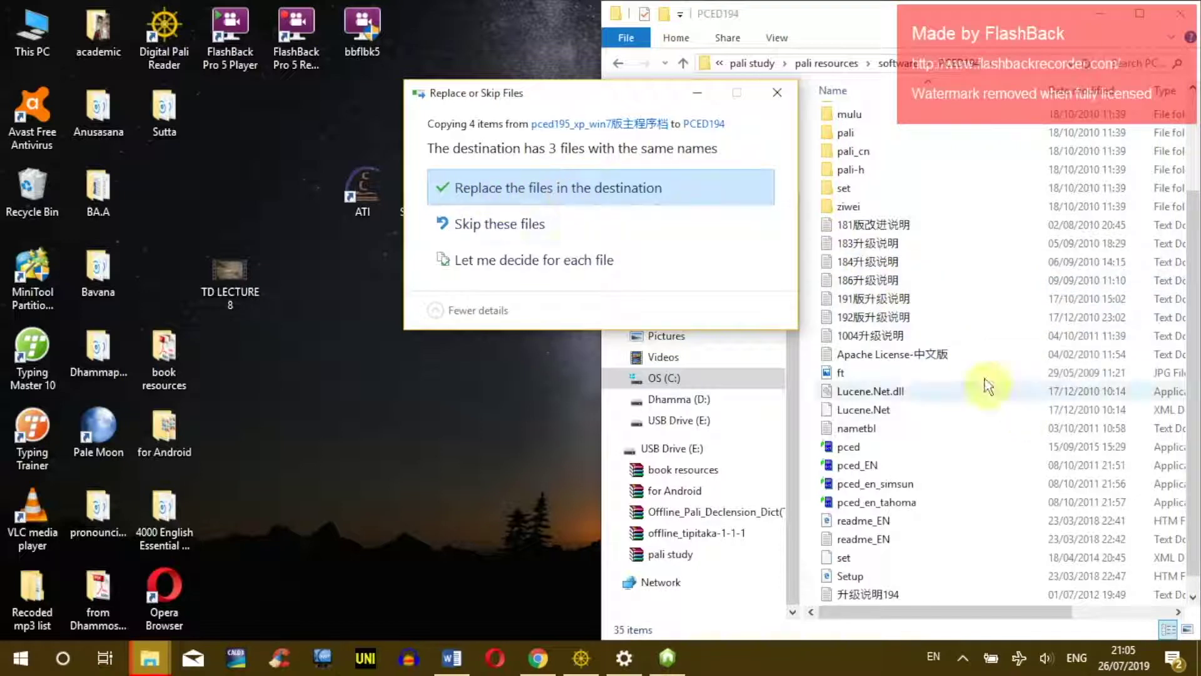
click(514, 190)
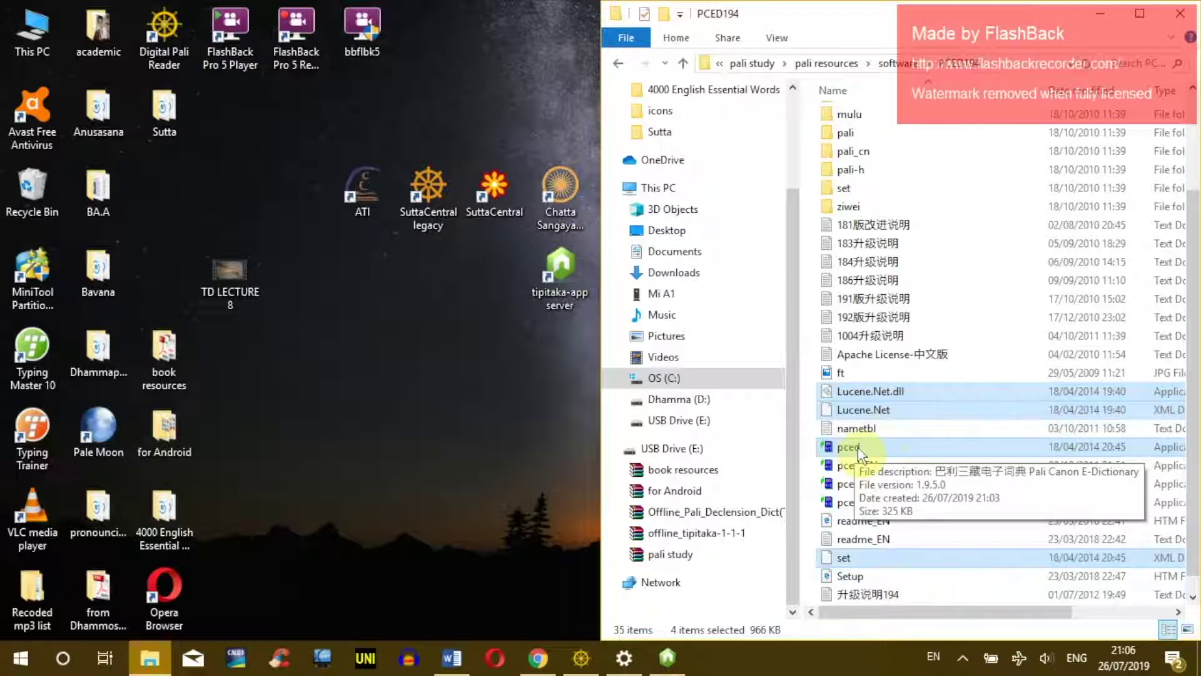
- Launch both pced_EN and the updated pced, and place their dictionary windows side by side to compare versions
click(881, 467)
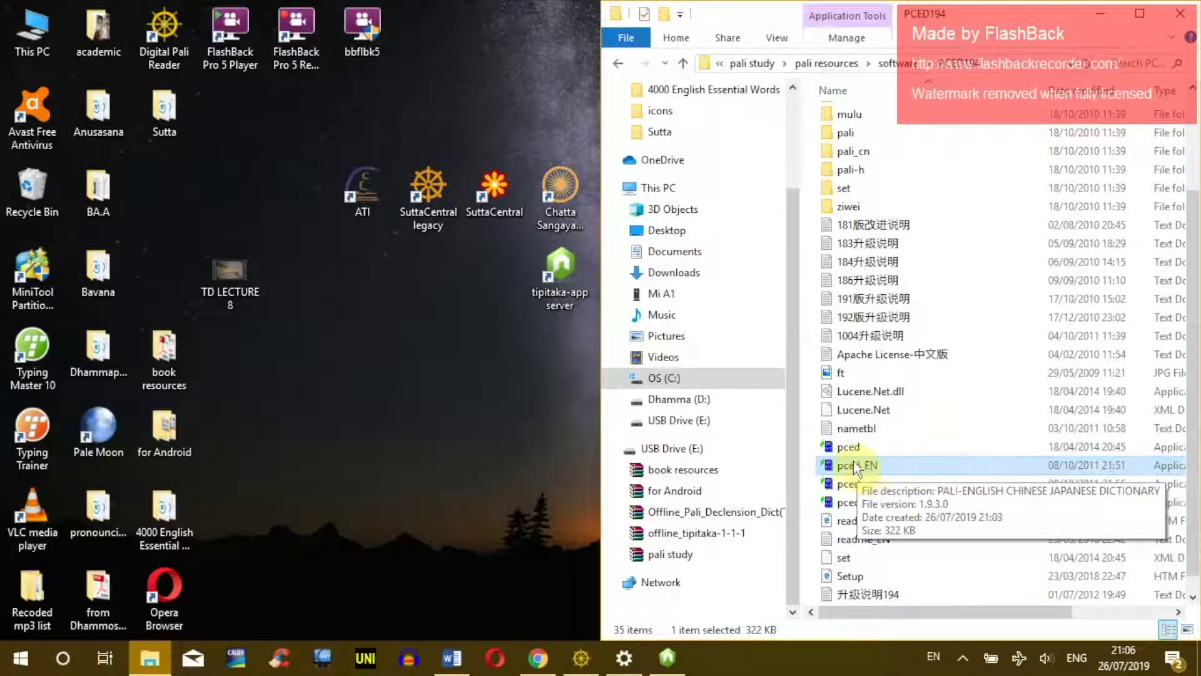
double_click(853, 463)
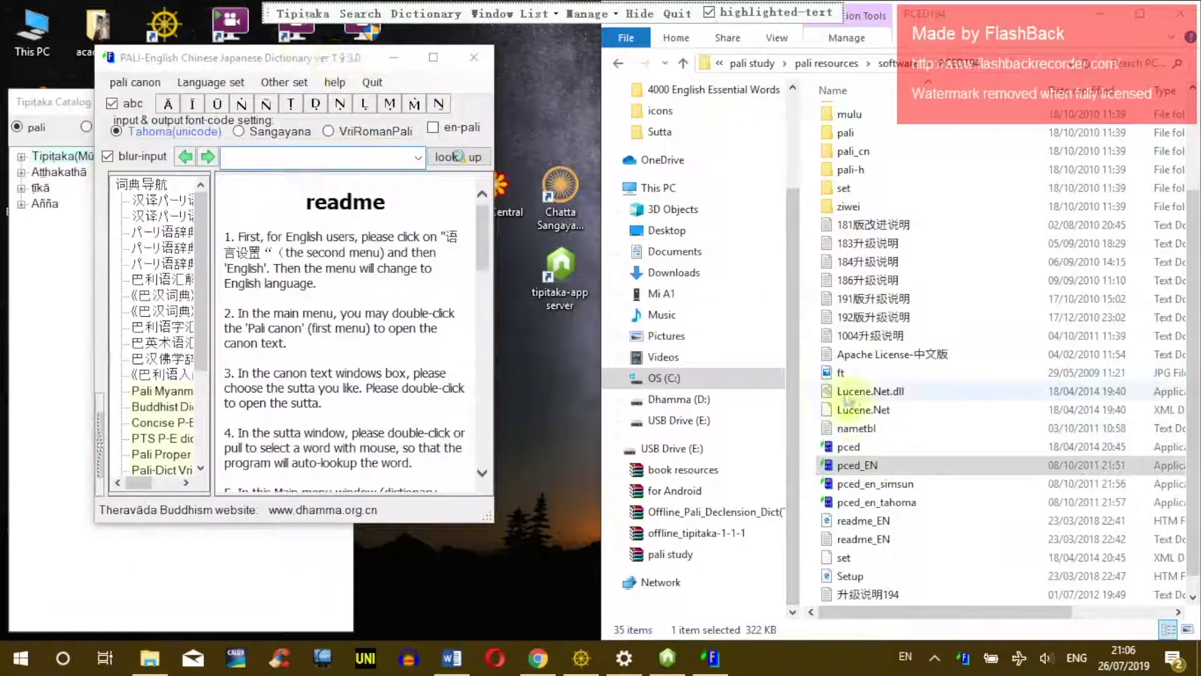
double_click(863, 447)
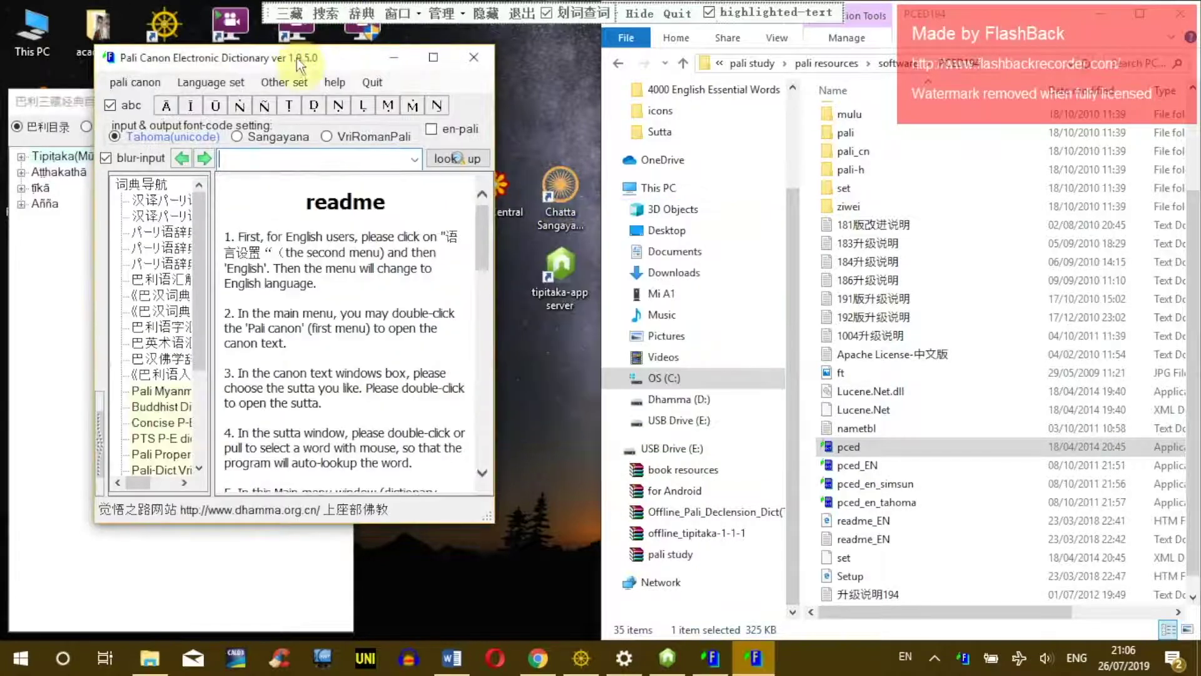
drag(305, 62, 753, 63)
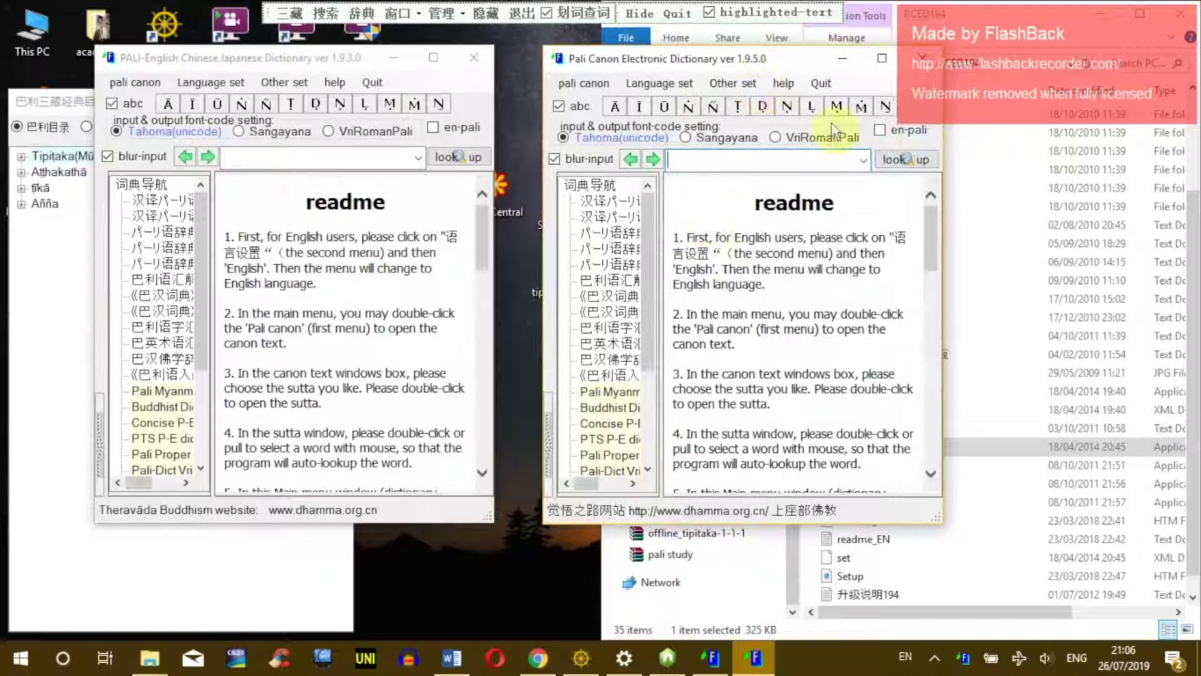
- Close both dictionary windows and the Tipitaka catalogues, and quit the English-interface program
click(922, 57)
click(474, 57)
click(332, 97)
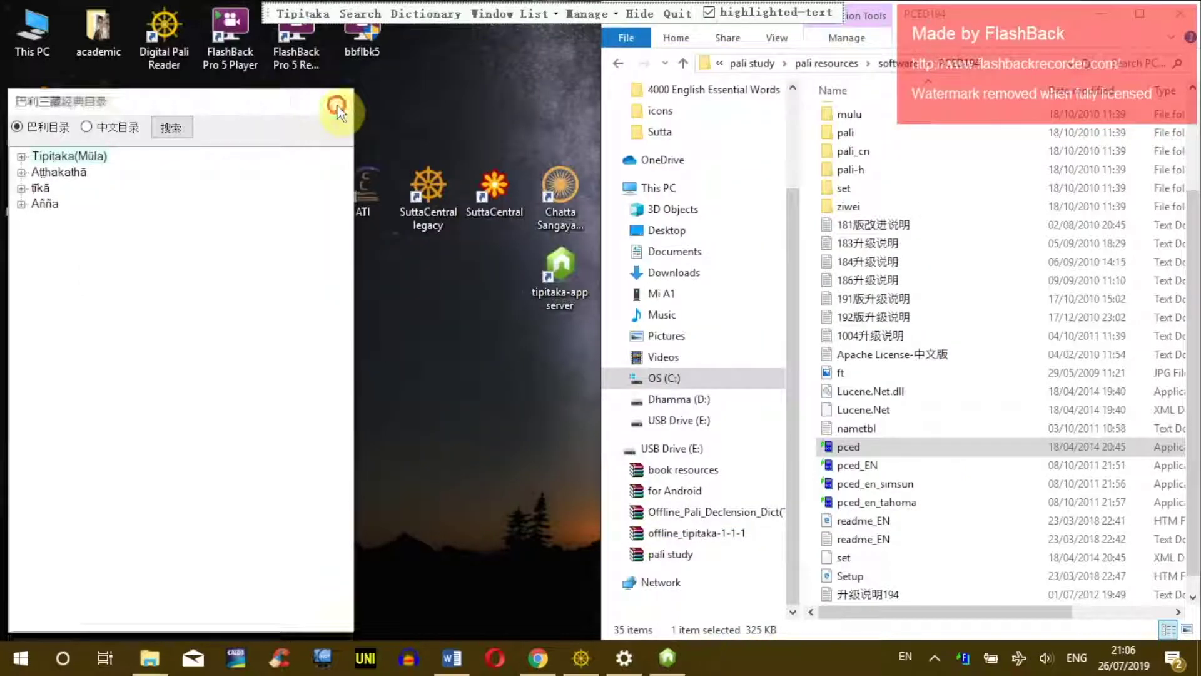
click(677, 13)
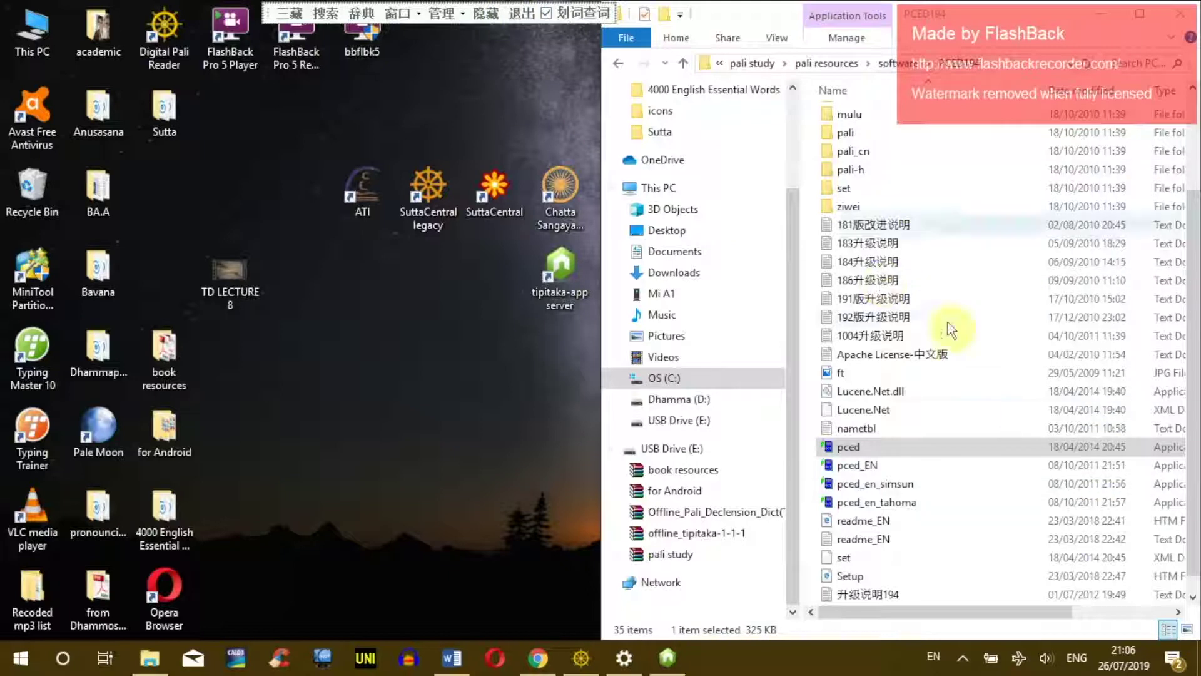
- Open the pced dictionary again, examine its dictionary list in a widened pane, and quit the program completely
scroll(944, 318, down, 1)
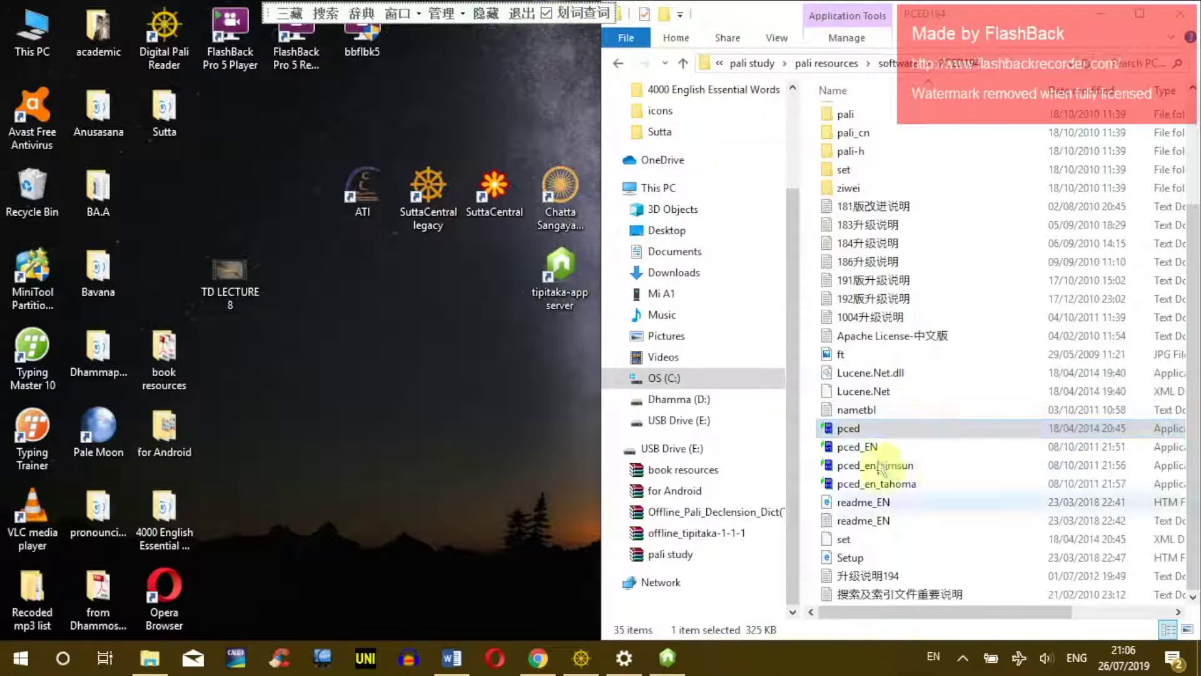
double_click(871, 430)
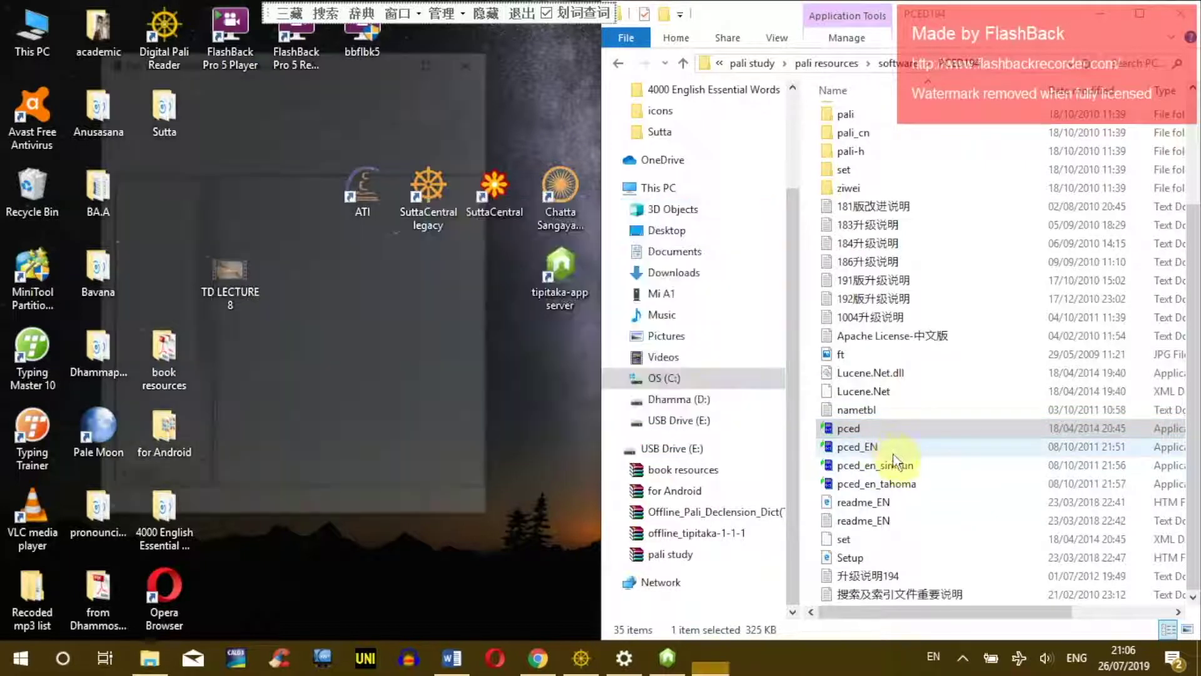
drag(199, 269, 273, 394)
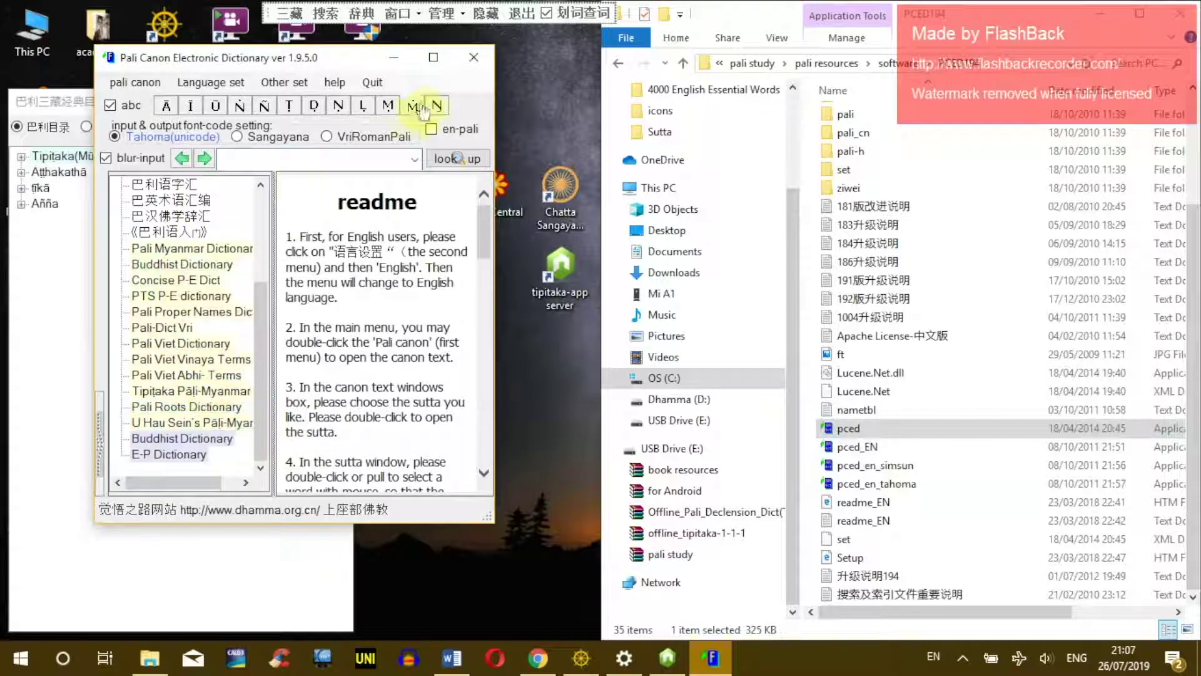
click(475, 57)
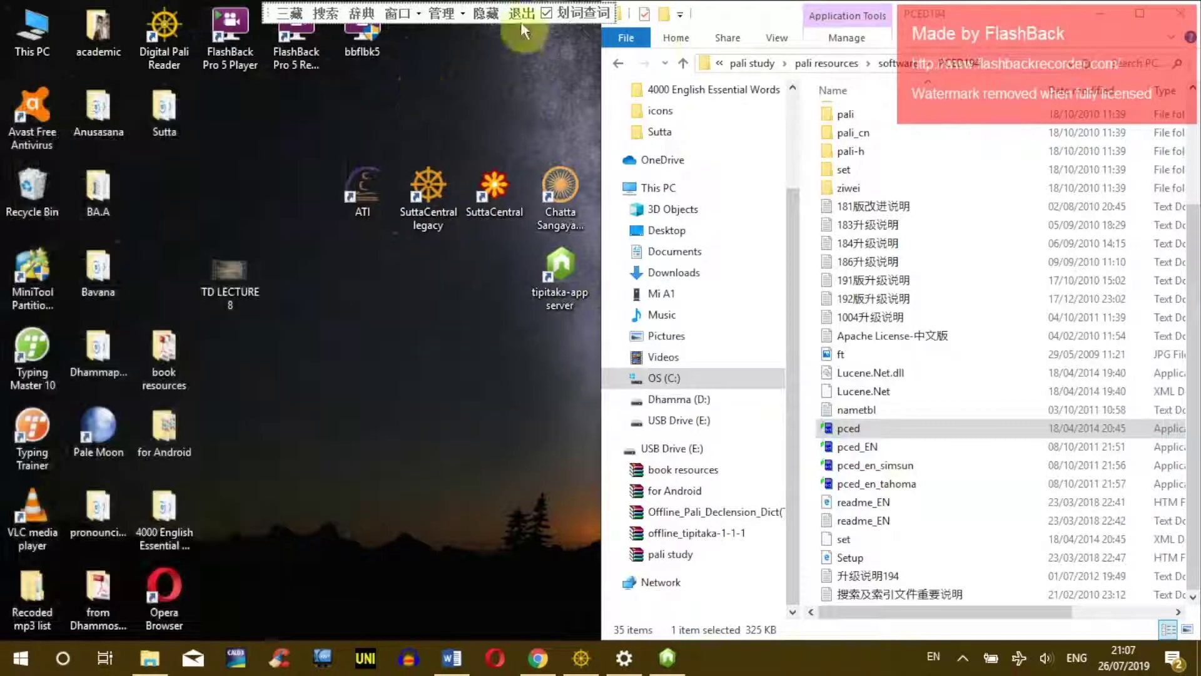
click(603, 44)
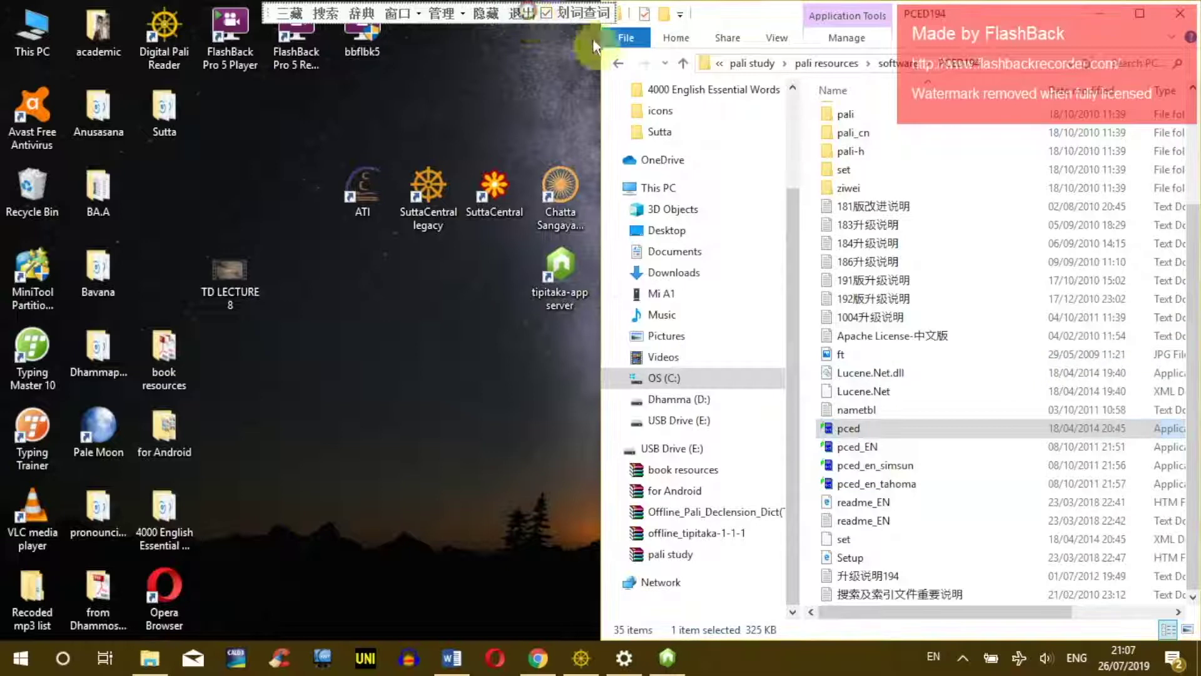
- Extract the Offline_Pali_Declension_Dict(Tw_Eng) archive within the software folder using 7-Zip
click(618, 63)
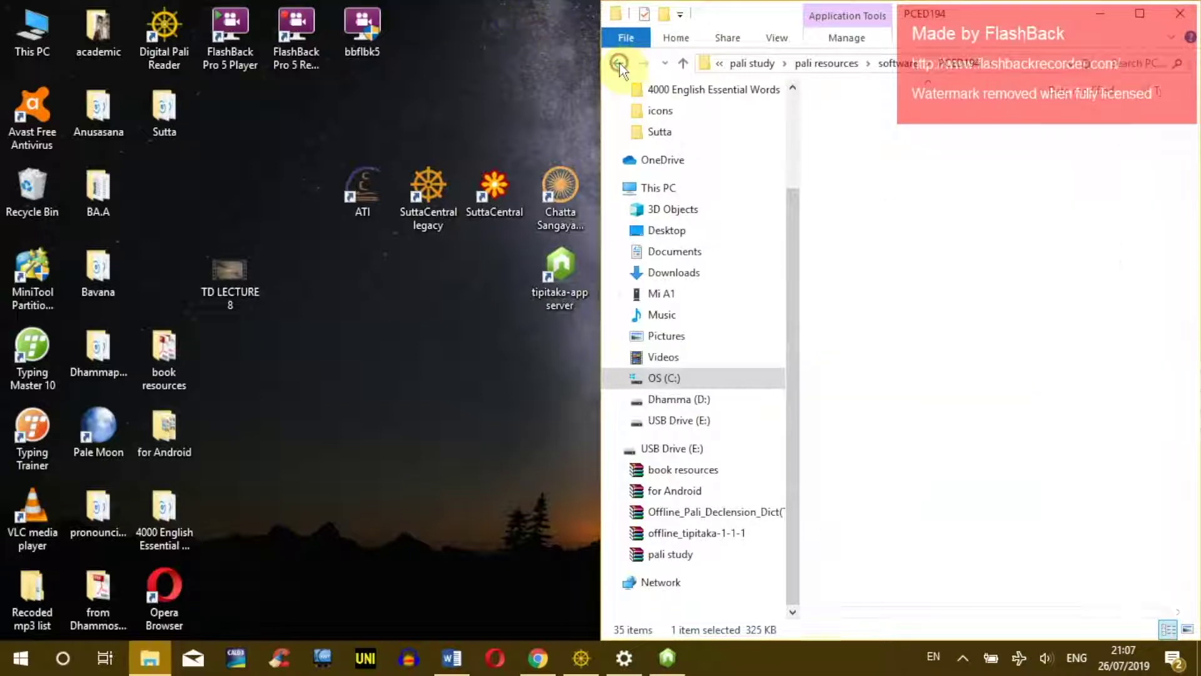
click(864, 192)
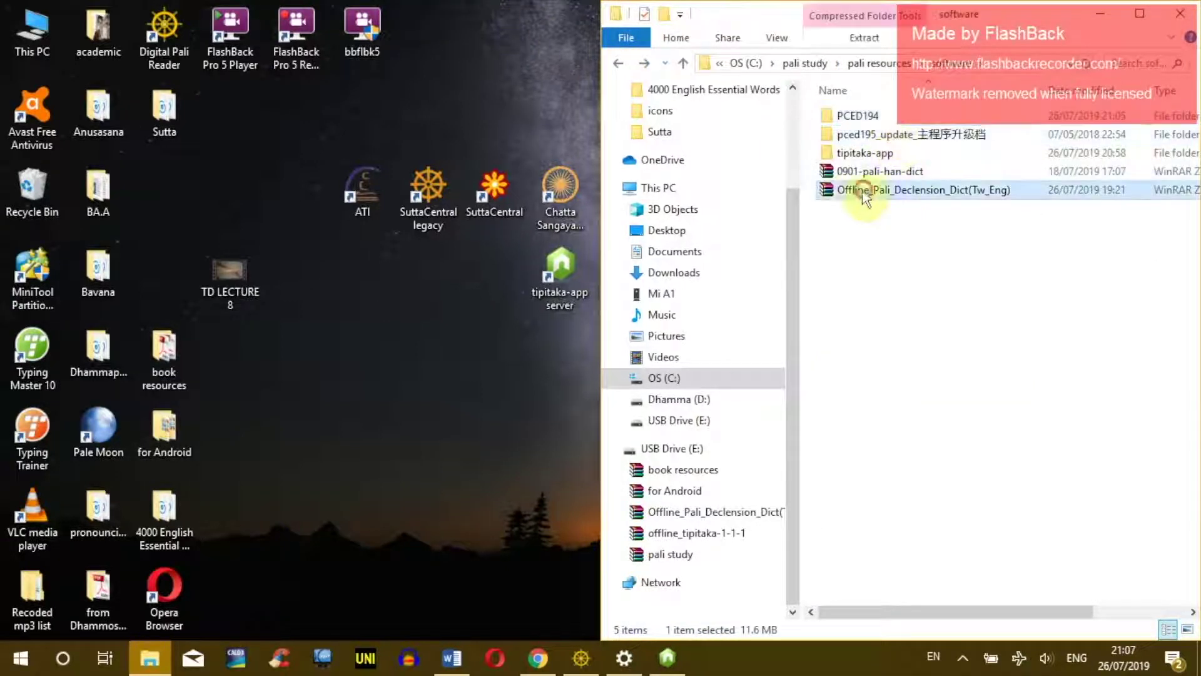
right_click(924, 196)
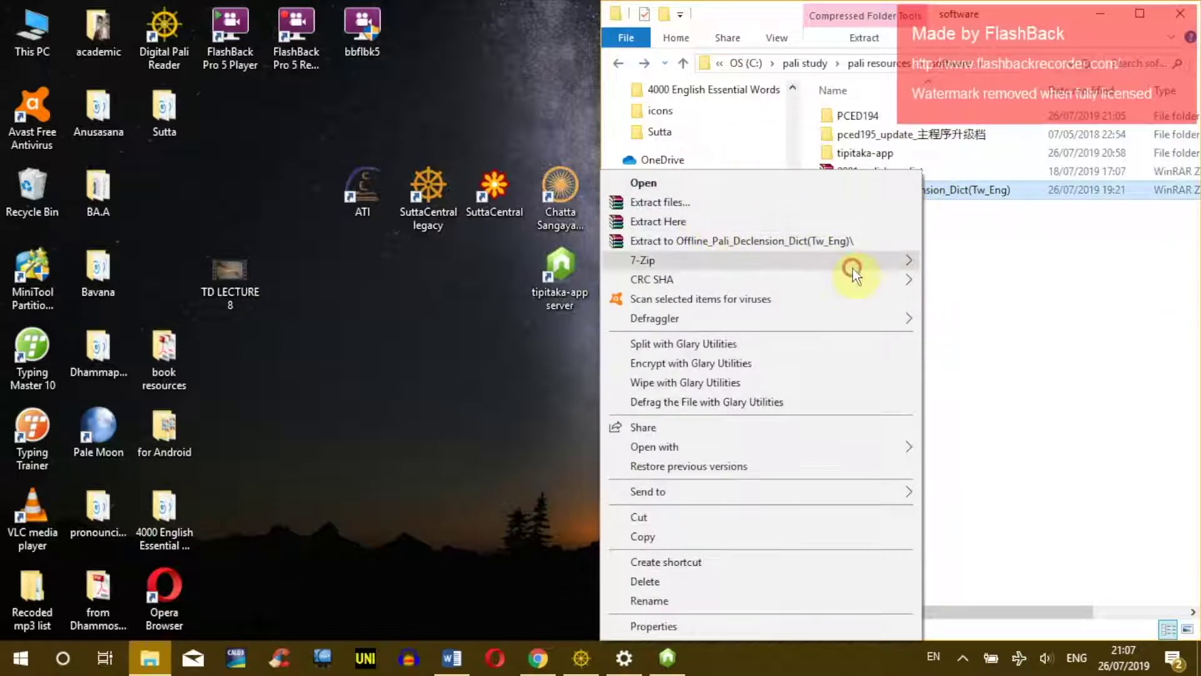
mouse_move(853, 260)
click(422, 320)
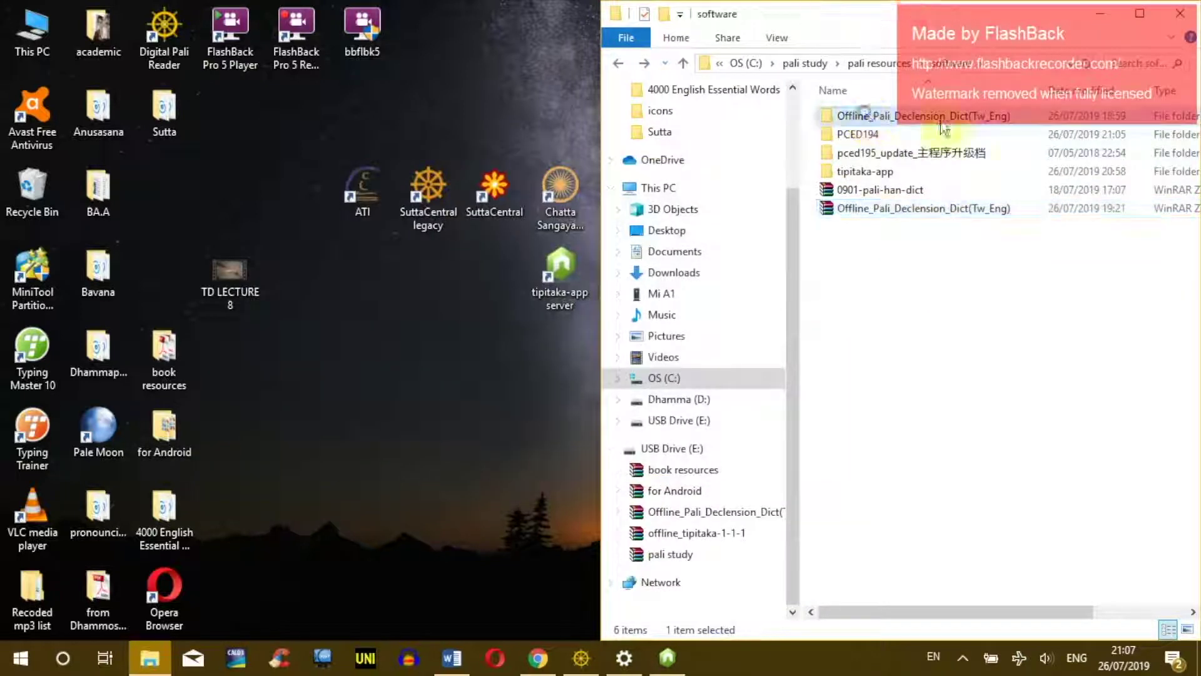
- Delete the 0901-pali-han-dict and Offline_Pali_Declension_Dict(Tw_Eng) archives, and open the extracted Offline_Pali_Declension_Dict(Tw_Eng) folder
drag(889, 258, 877, 195)
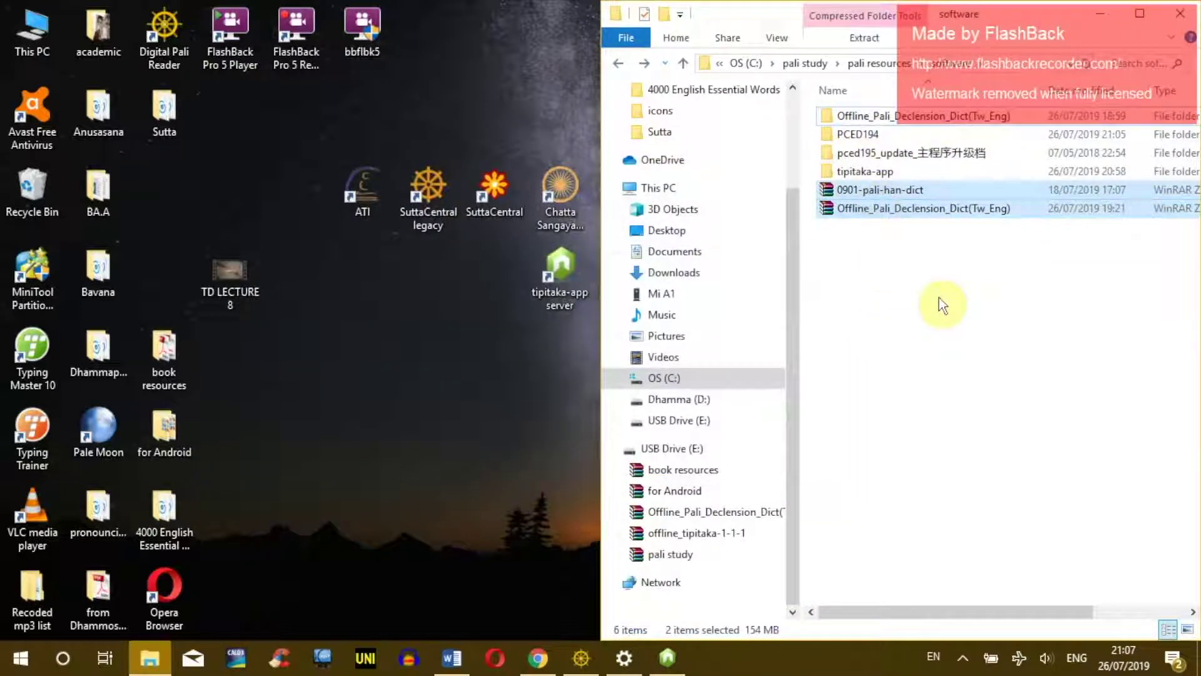
key(Delete)
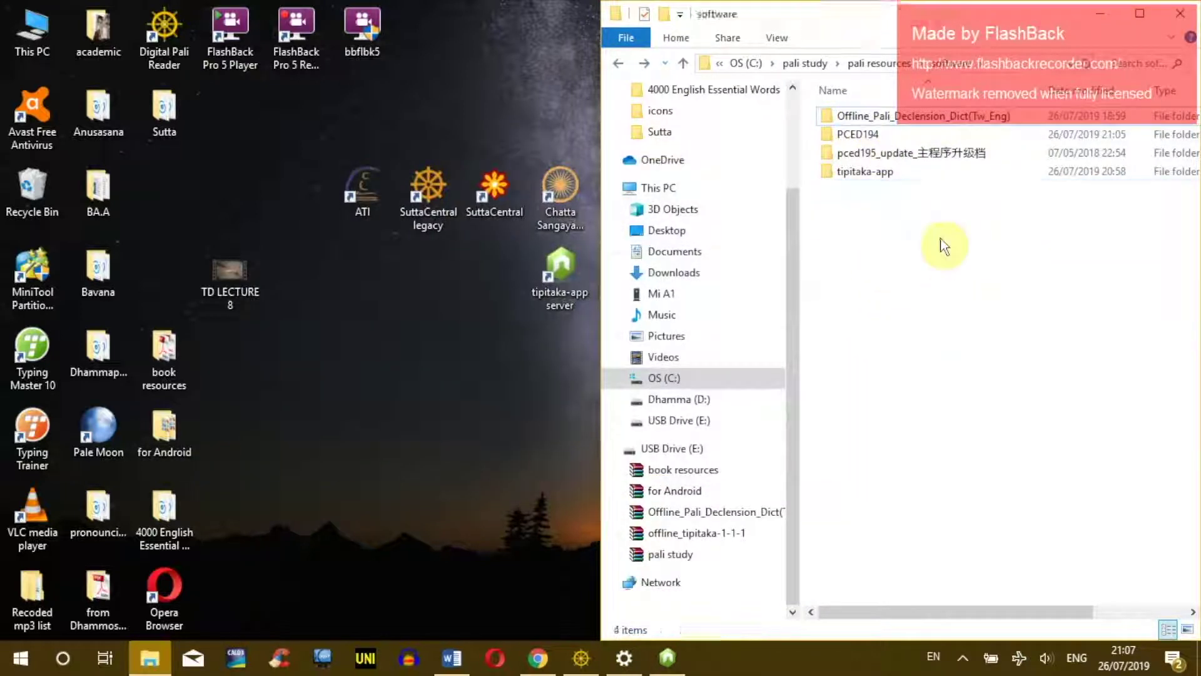
double_click(865, 118)
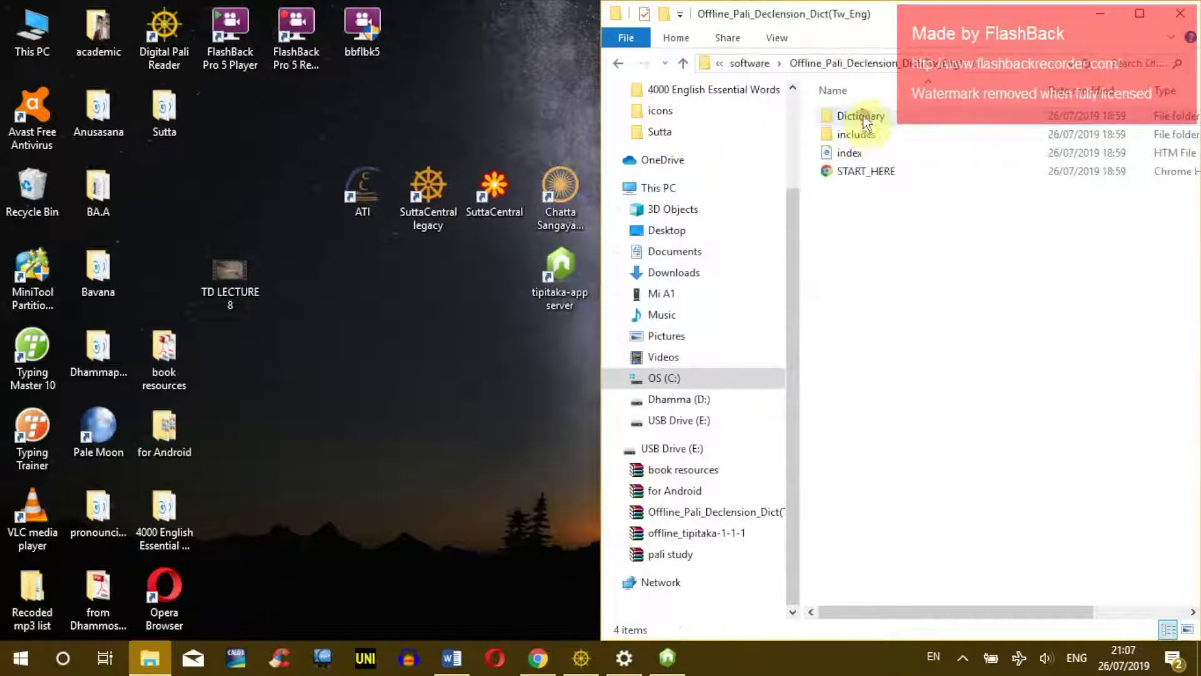
- Create a desktop shortcut for the START_HERE page and place it beside the tipitaka-app server icon
click(854, 180)
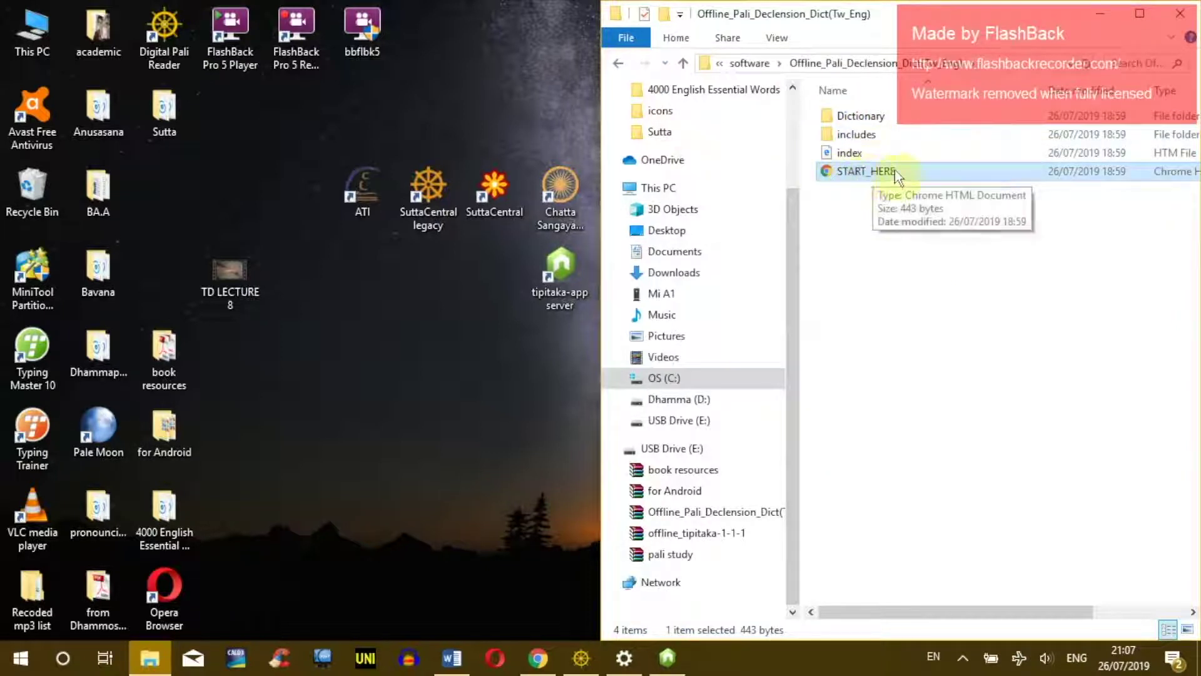
right_click(866, 171)
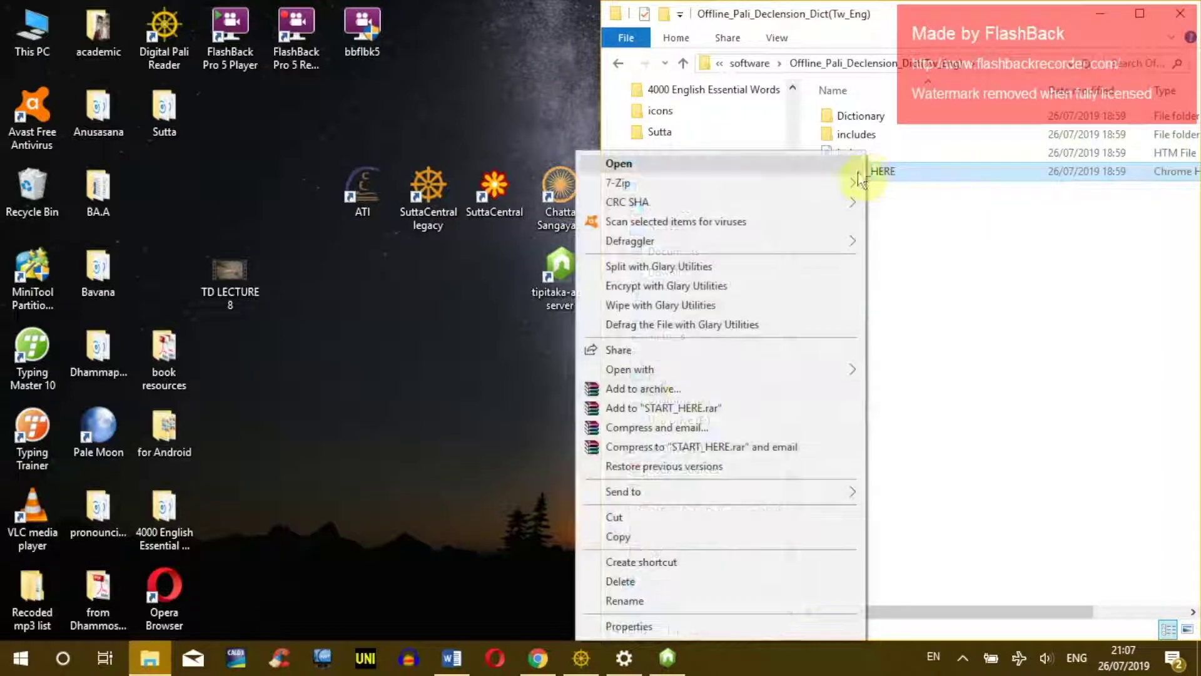
mouse_move(677, 489)
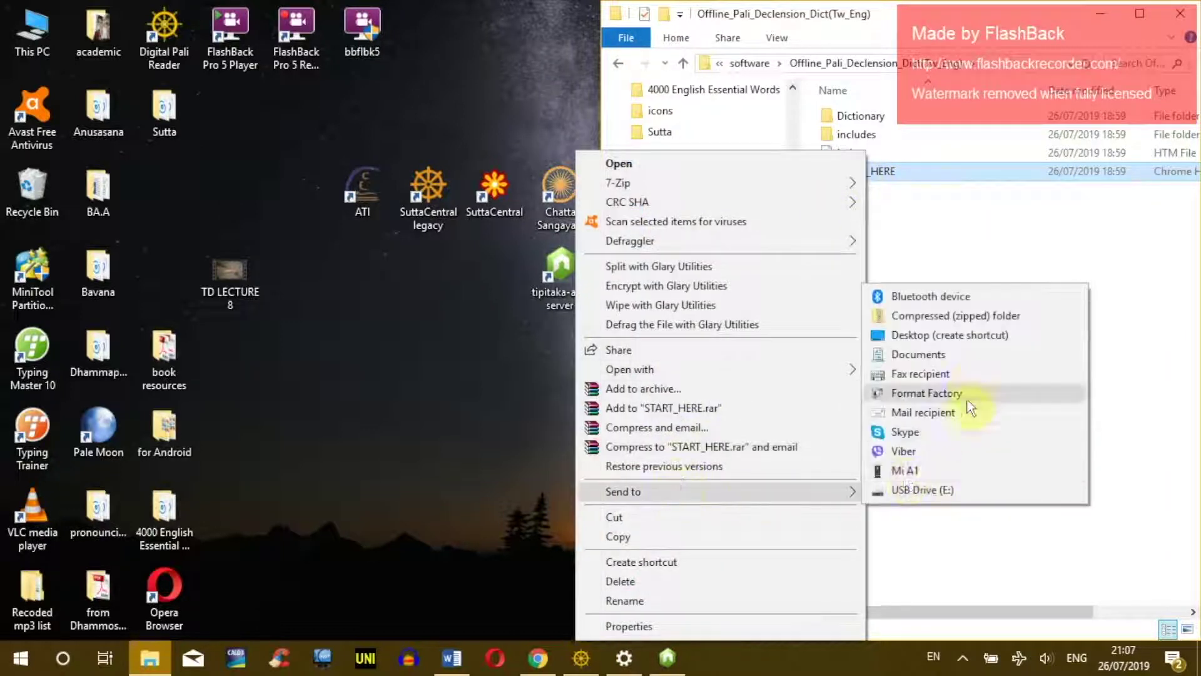
click(957, 335)
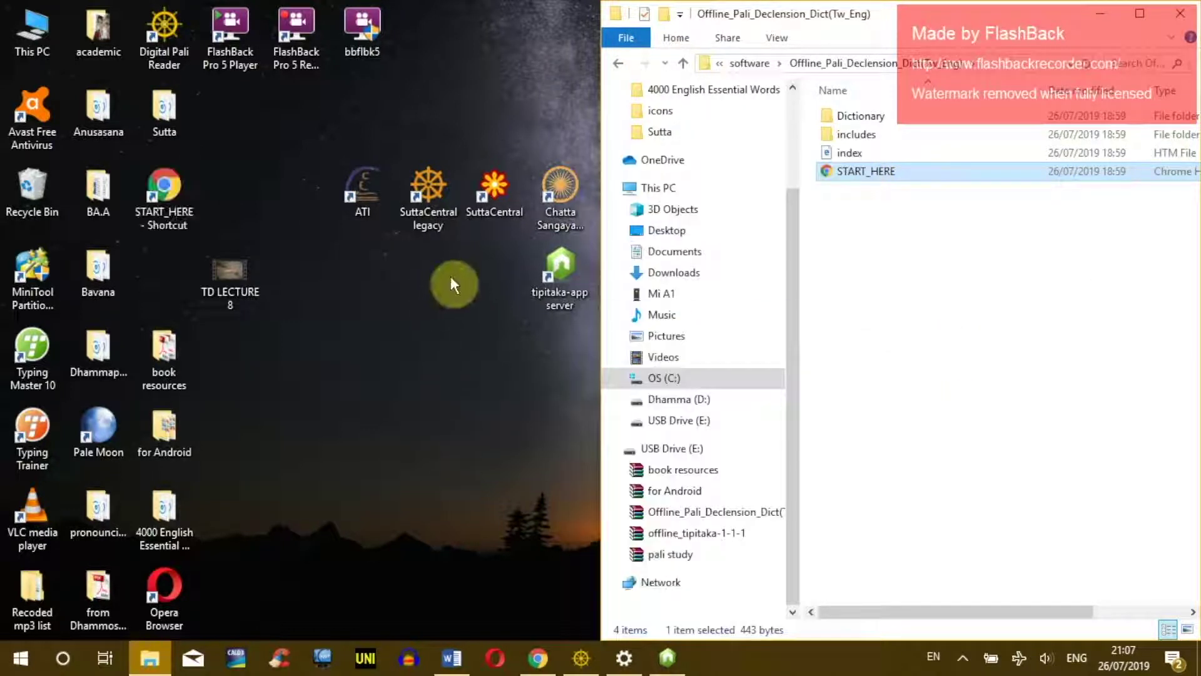
drag(174, 215, 200, 216)
drag(473, 246, 476, 256)
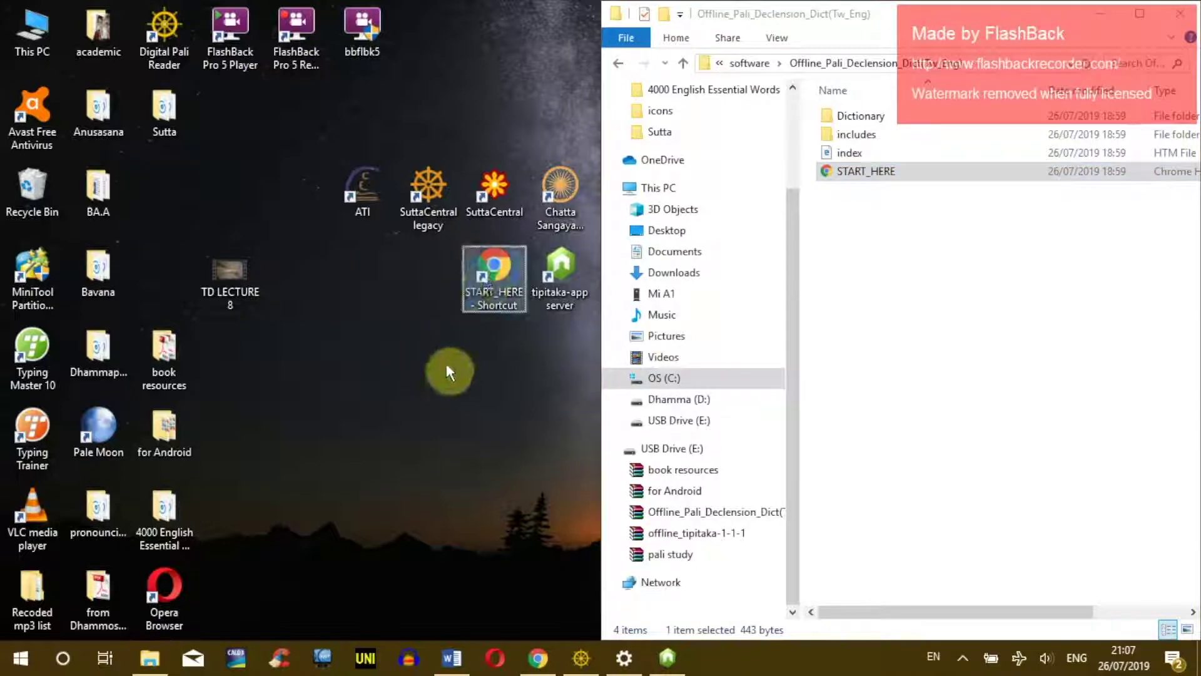
right_click(490, 280)
key(Escape)
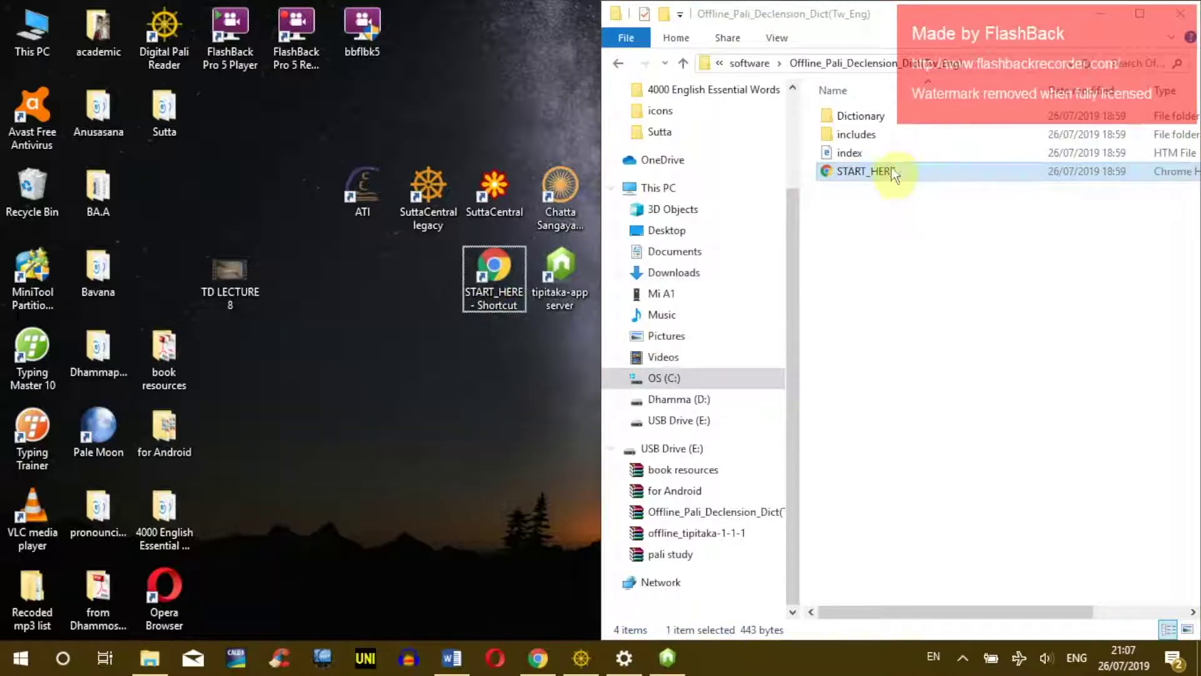
click(879, 169)
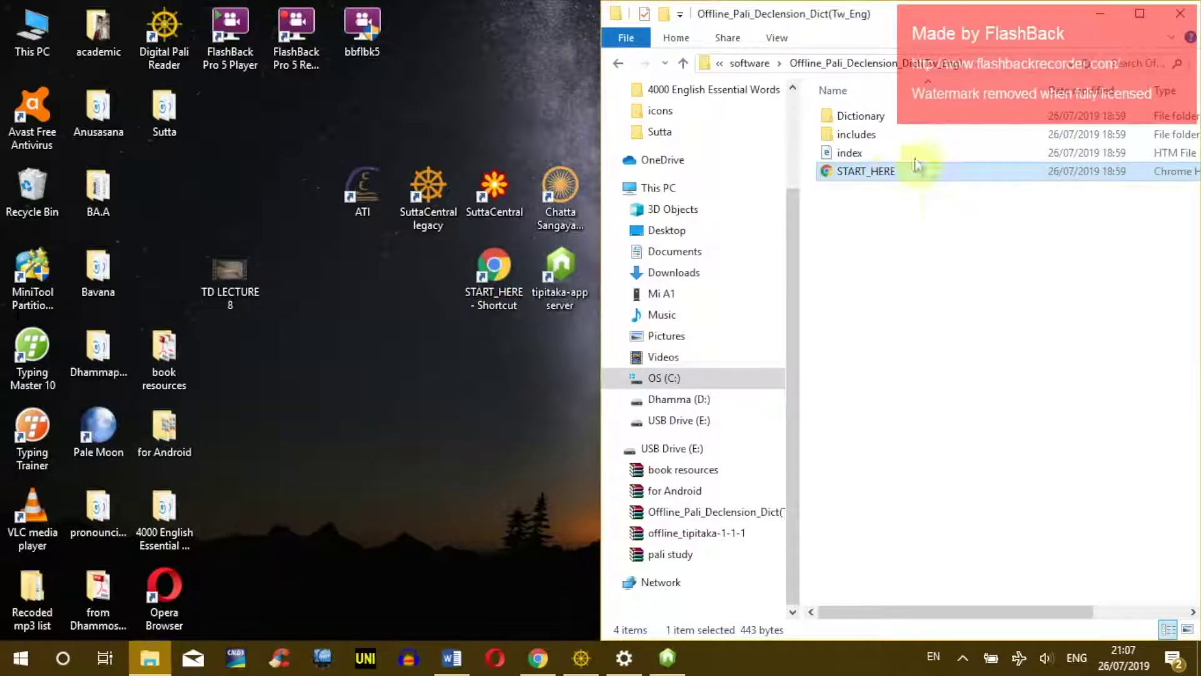
click(872, 257)
click(490, 280)
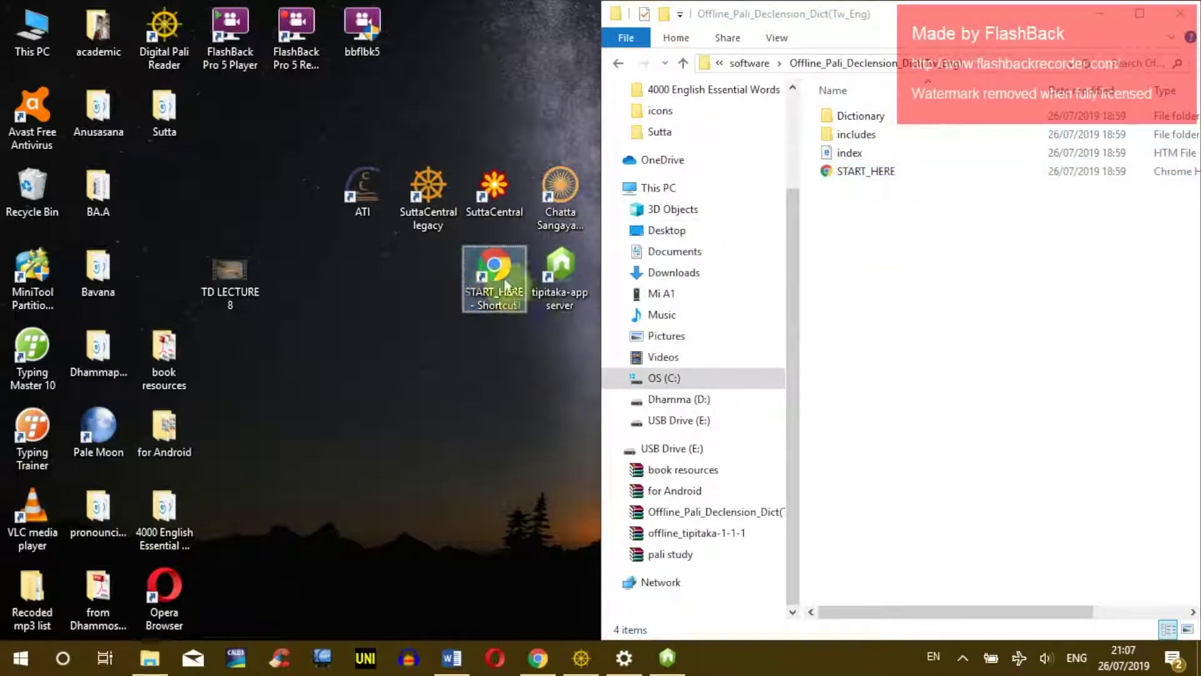
click(473, 309)
double_click(490, 268)
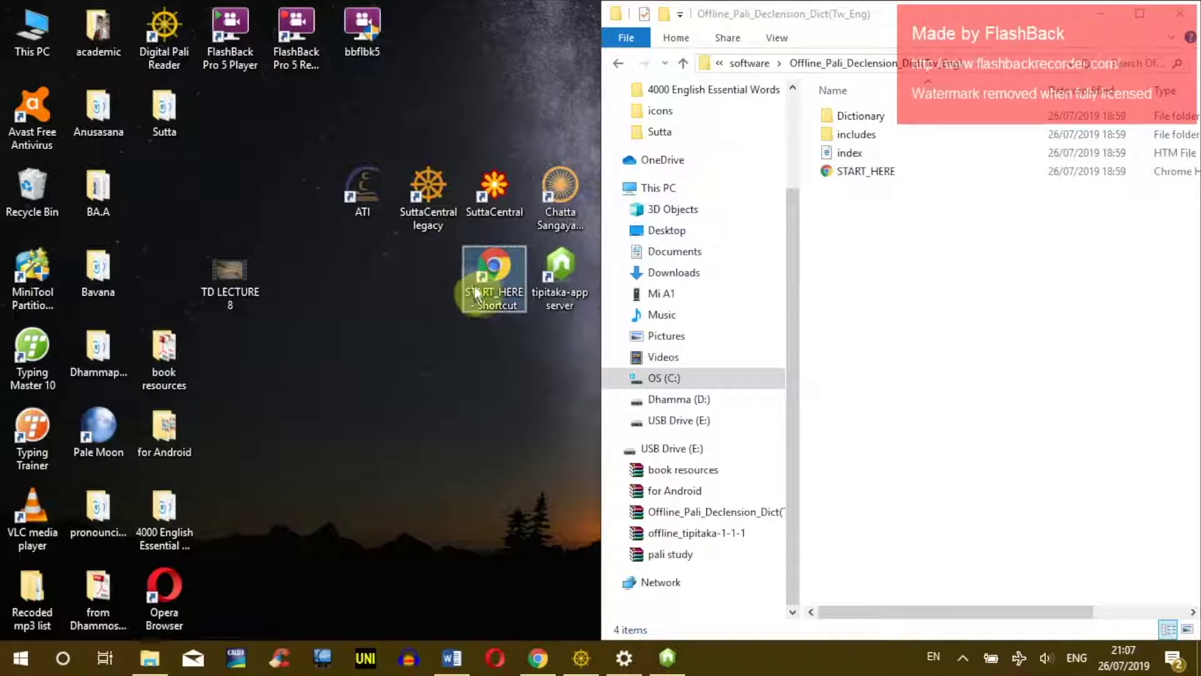
right_click(491, 271)
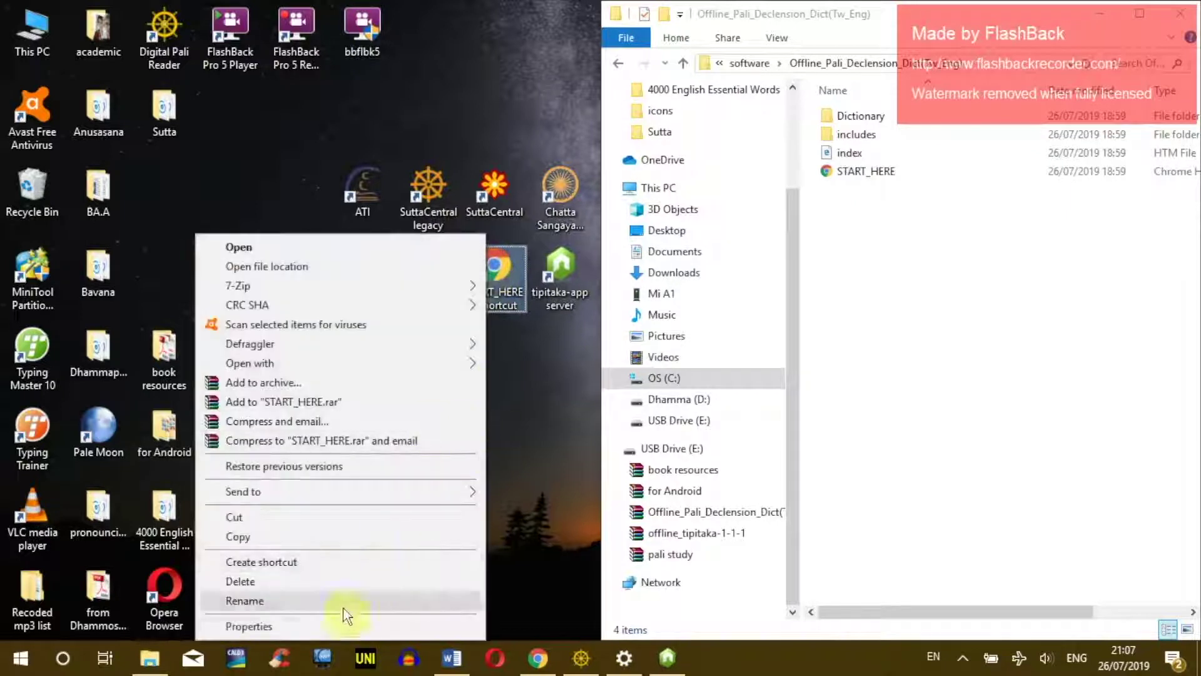
click(506, 398)
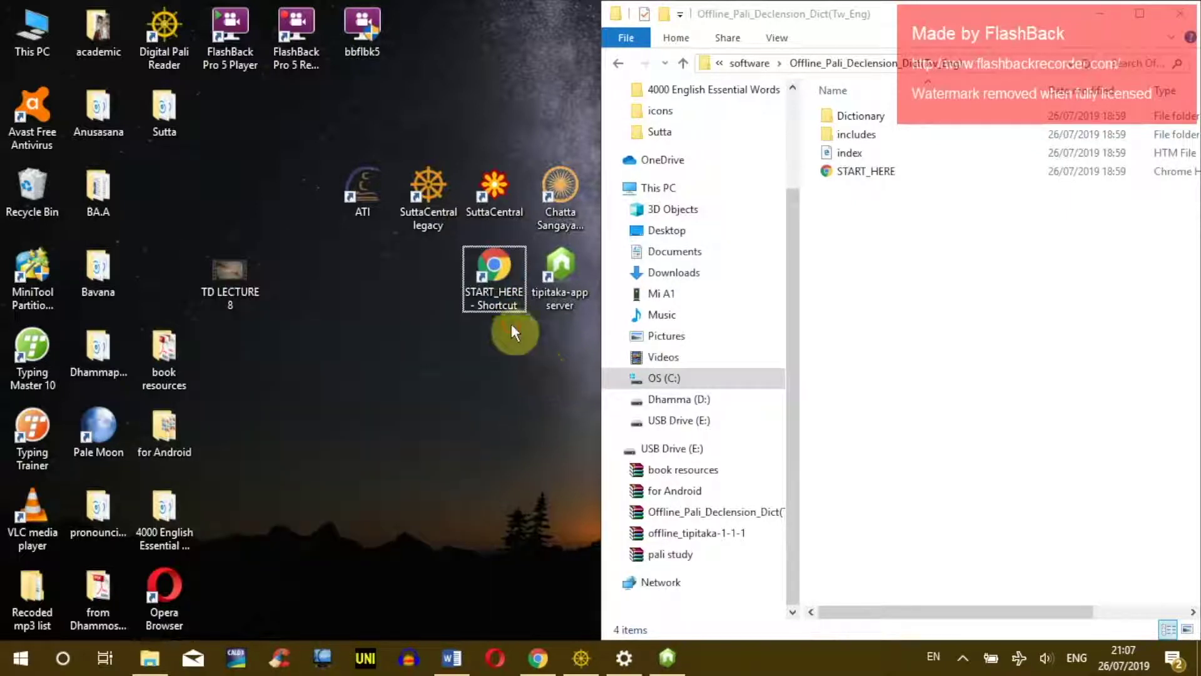
- Rename the desktop shortcut as START_HERE, removing the "- Shortcut" ending
click(509, 289)
drag(499, 307, 450, 306)
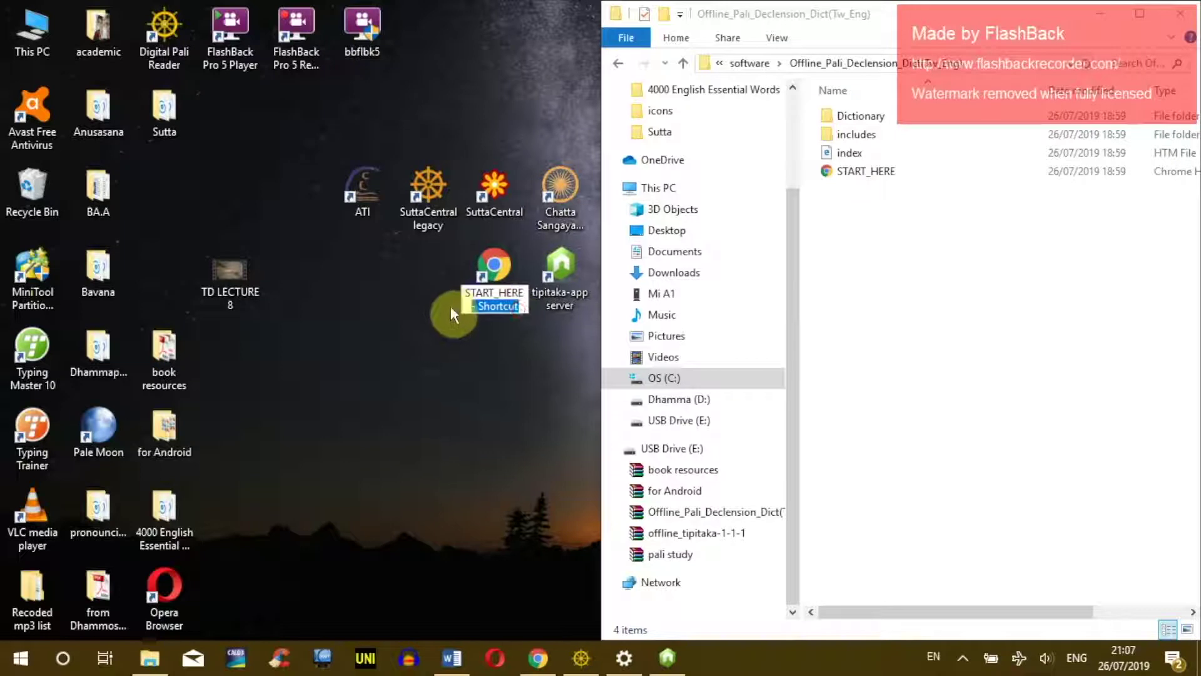
key(BackSpace)
click(497, 265)
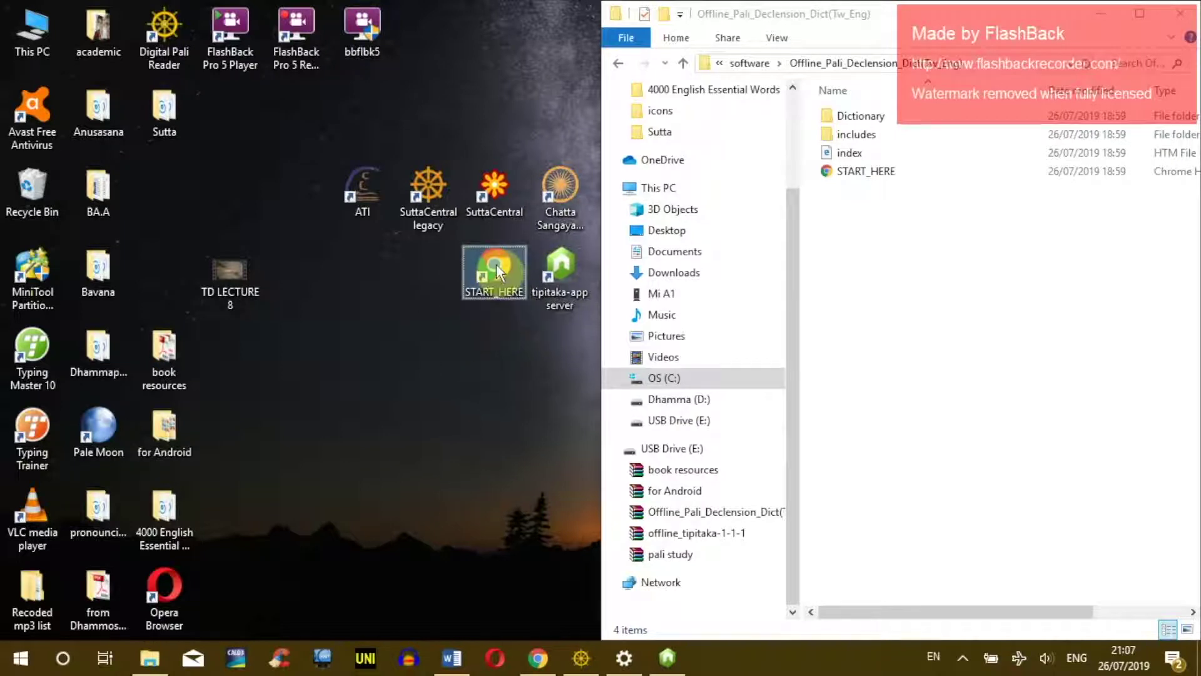
- Change the START_HERE shortcut's icon to the clipboard icon from SHELL32.dll and apply its properties
right_click(496, 265)
click(388, 626)
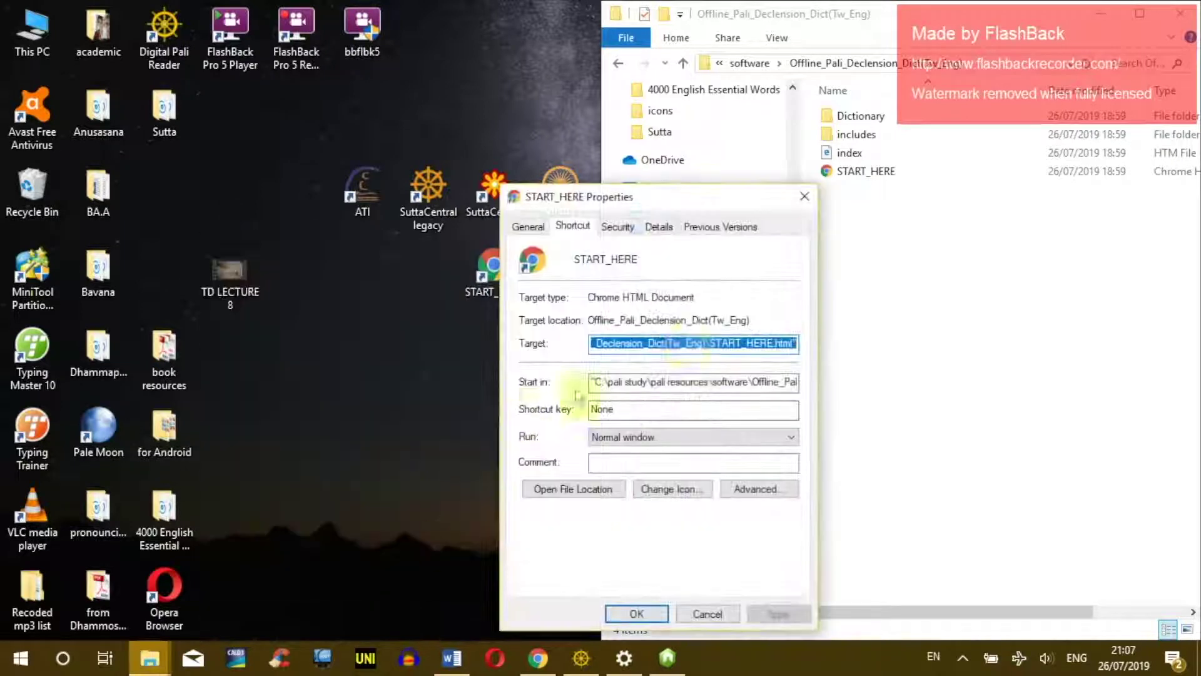
click(668, 488)
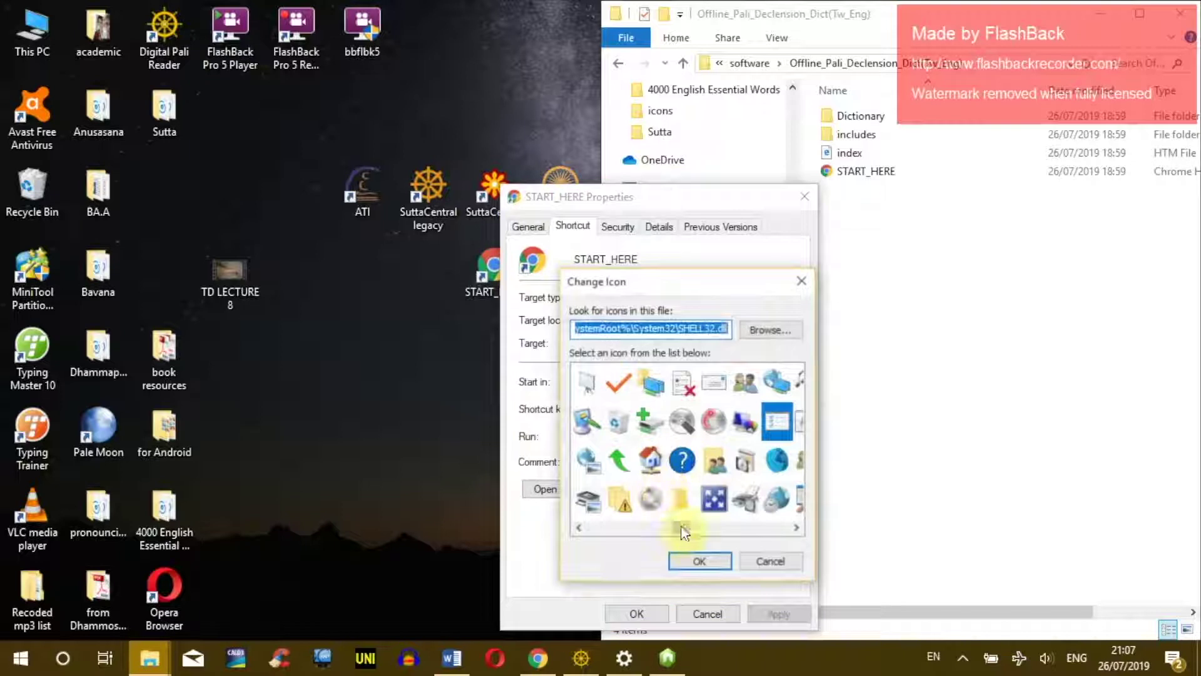
drag(682, 531, 752, 544)
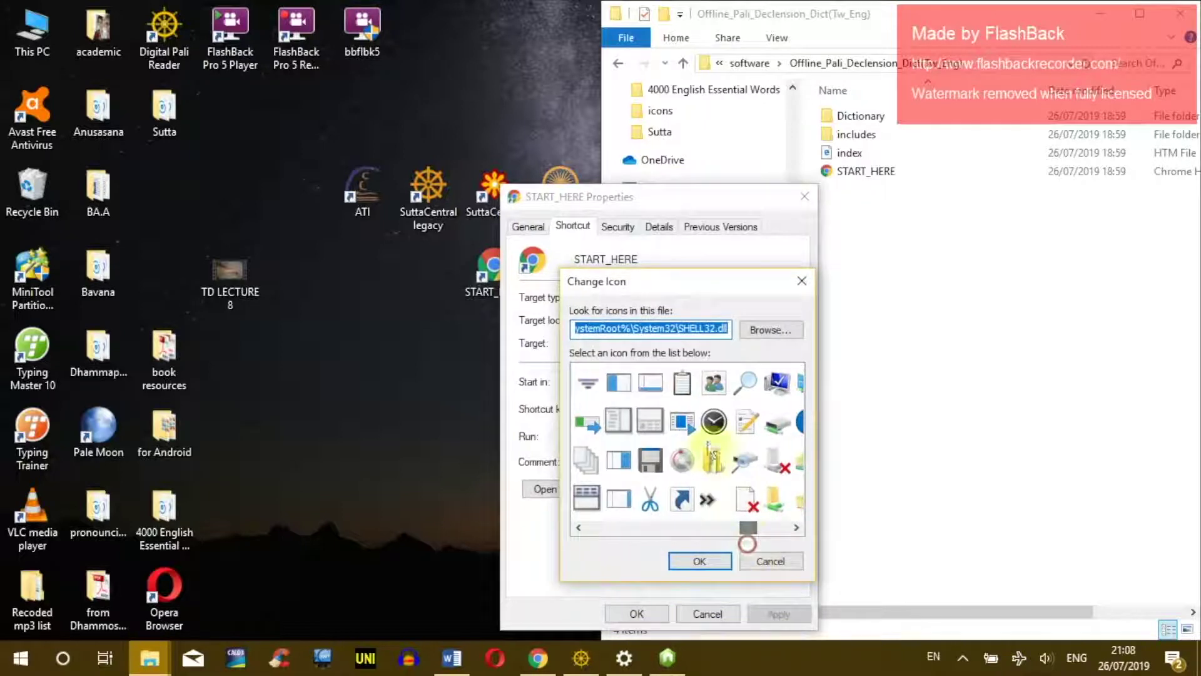
click(688, 388)
click(698, 560)
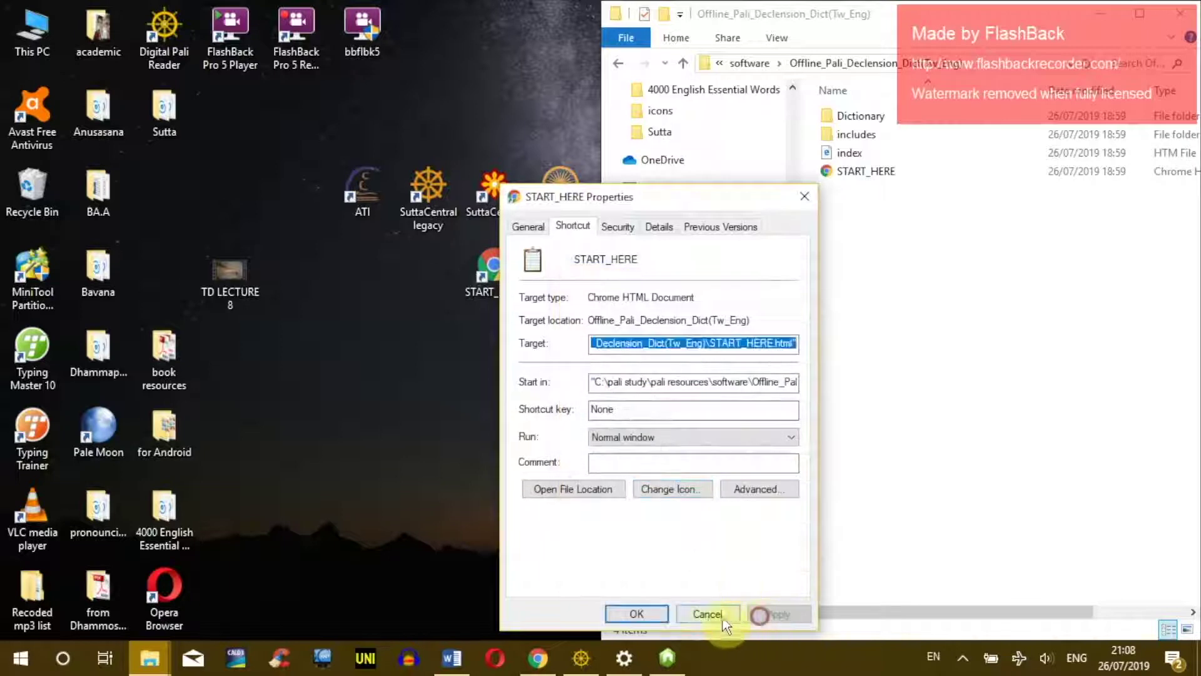
click(648, 615)
- Launch the declension dictionary from the START_HERE shortcut and bookmark its page in the Bookmarks bar folder
double_click(500, 270)
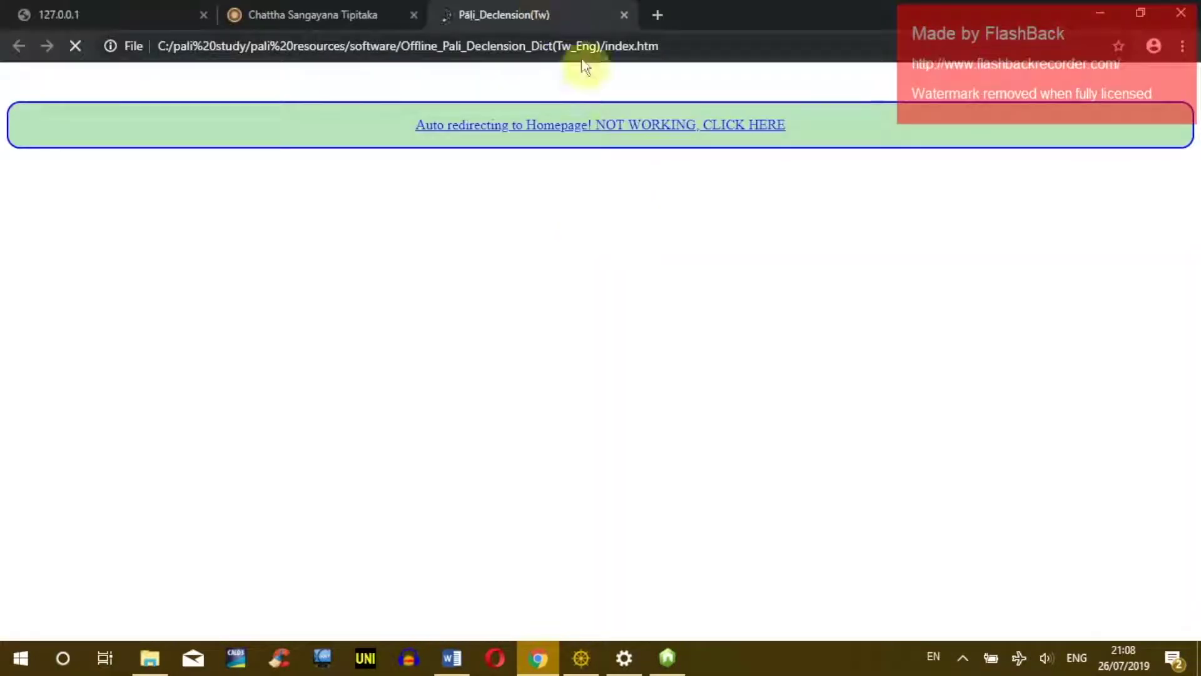
click(531, 127)
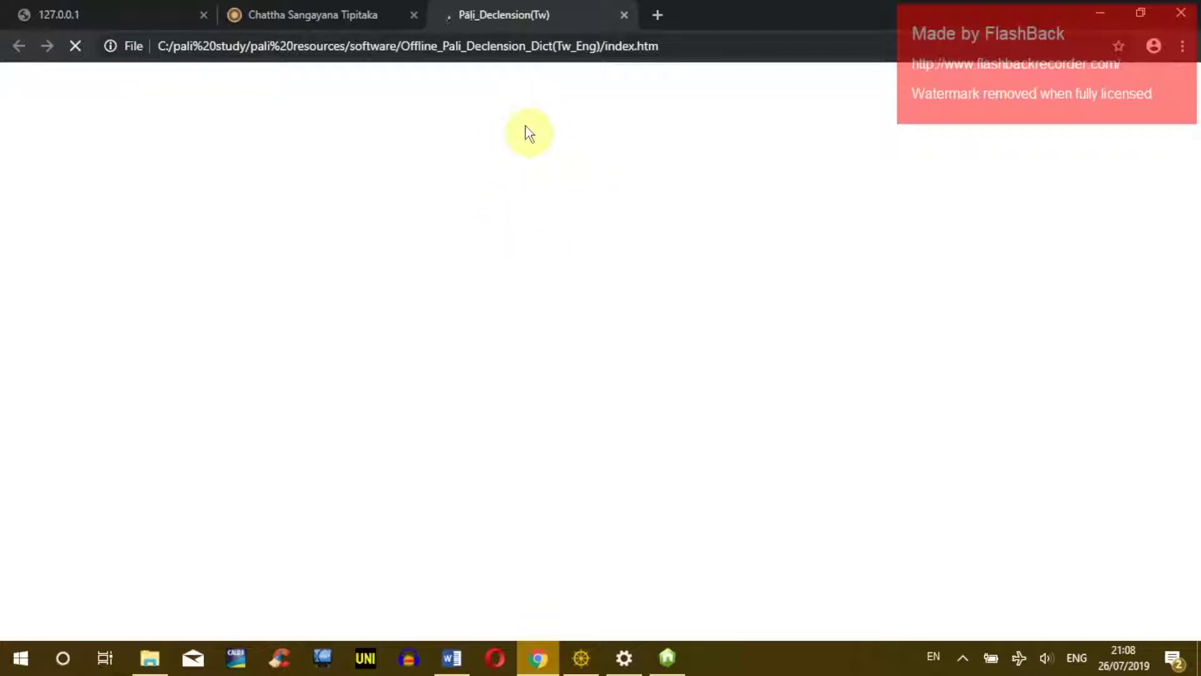
click(1119, 46)
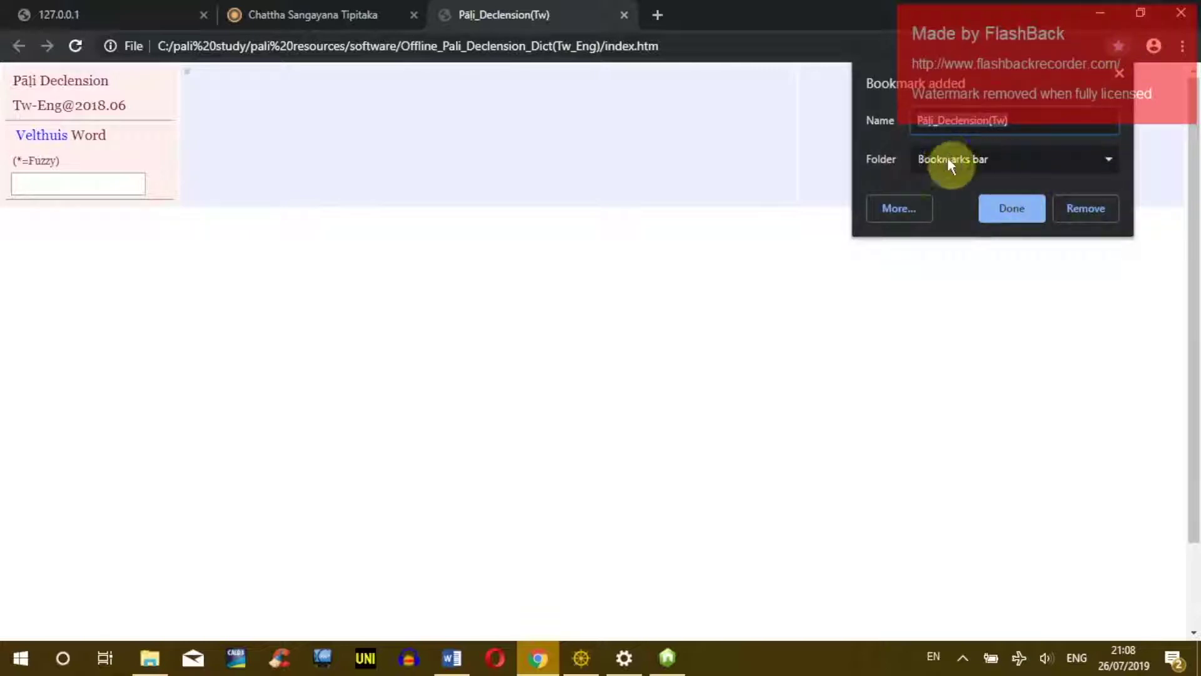
click(1010, 213)
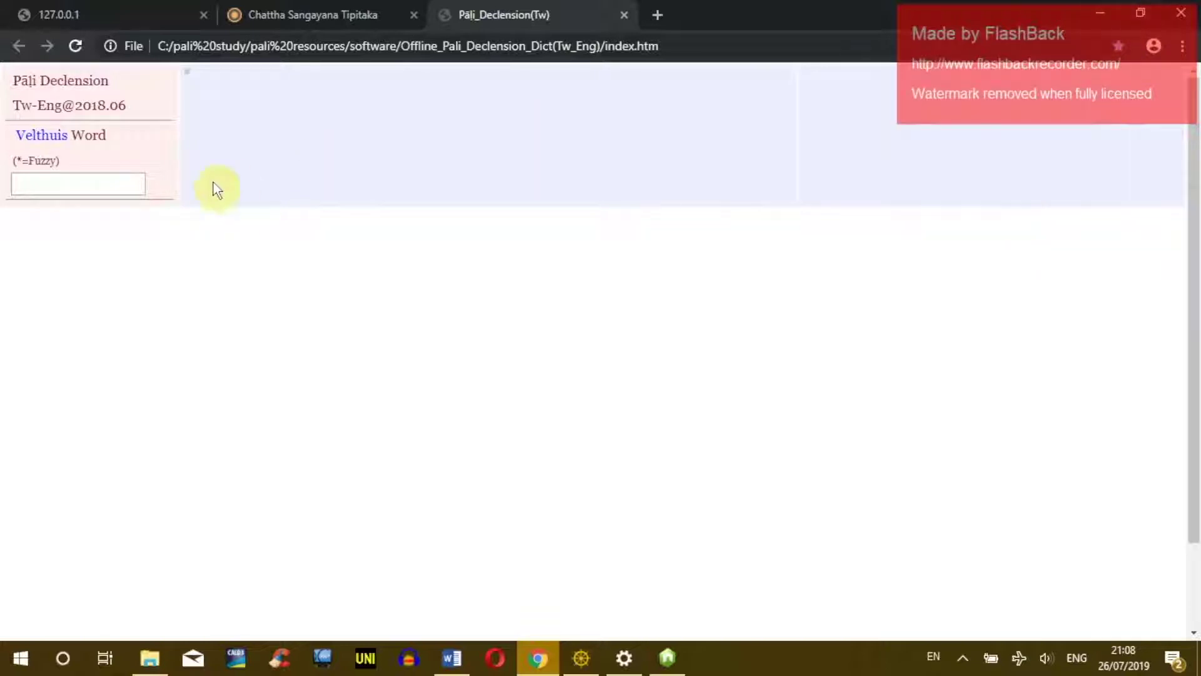
- Look up "bhās" in the Pali declension dictionary and clear the search word
click(118, 183)
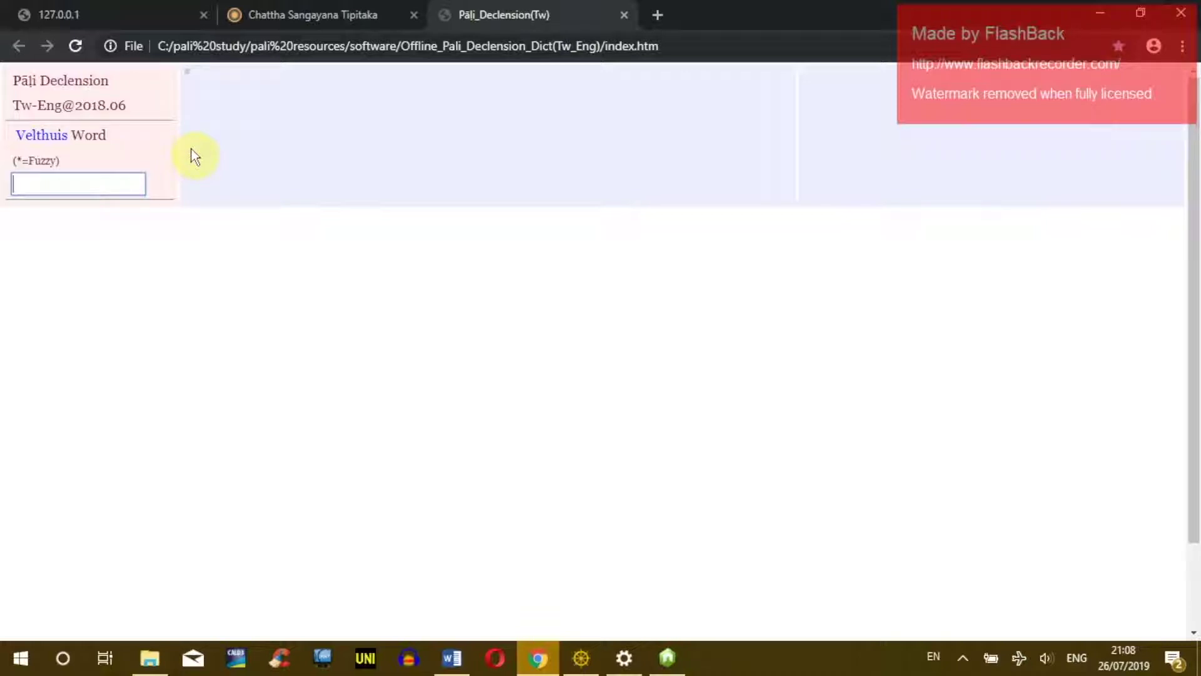
text(bhās)
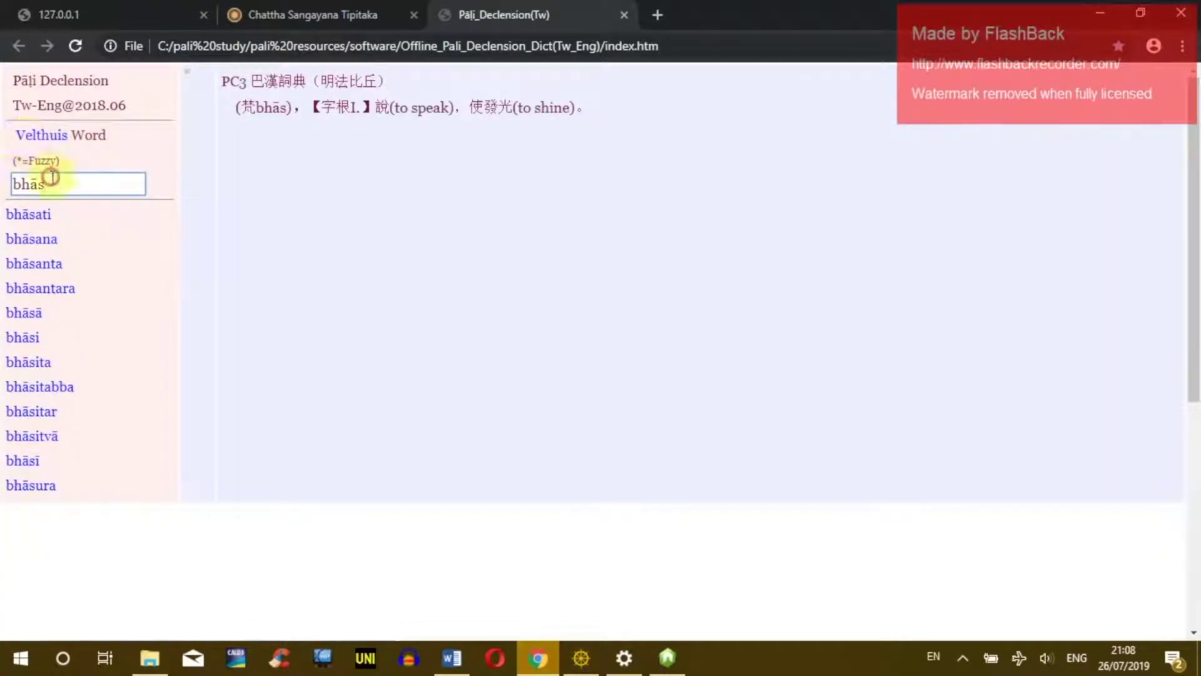
drag(47, 182, 3, 185)
key(BackSpace)
- Look up "bhāsa" using the Velthuis spelling "bhaasa", examine its conjugation tables, and clear the search word
text(n)
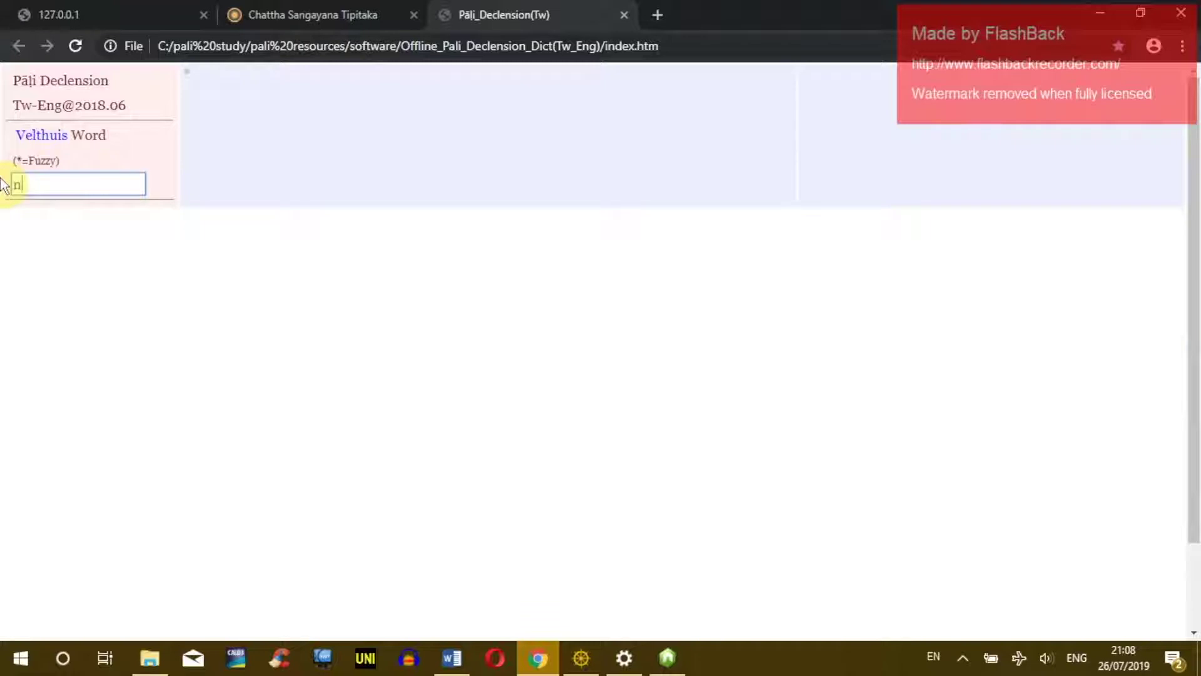
text(h)
key(BackSpace)
key(BackSpace)
text(bhaa)
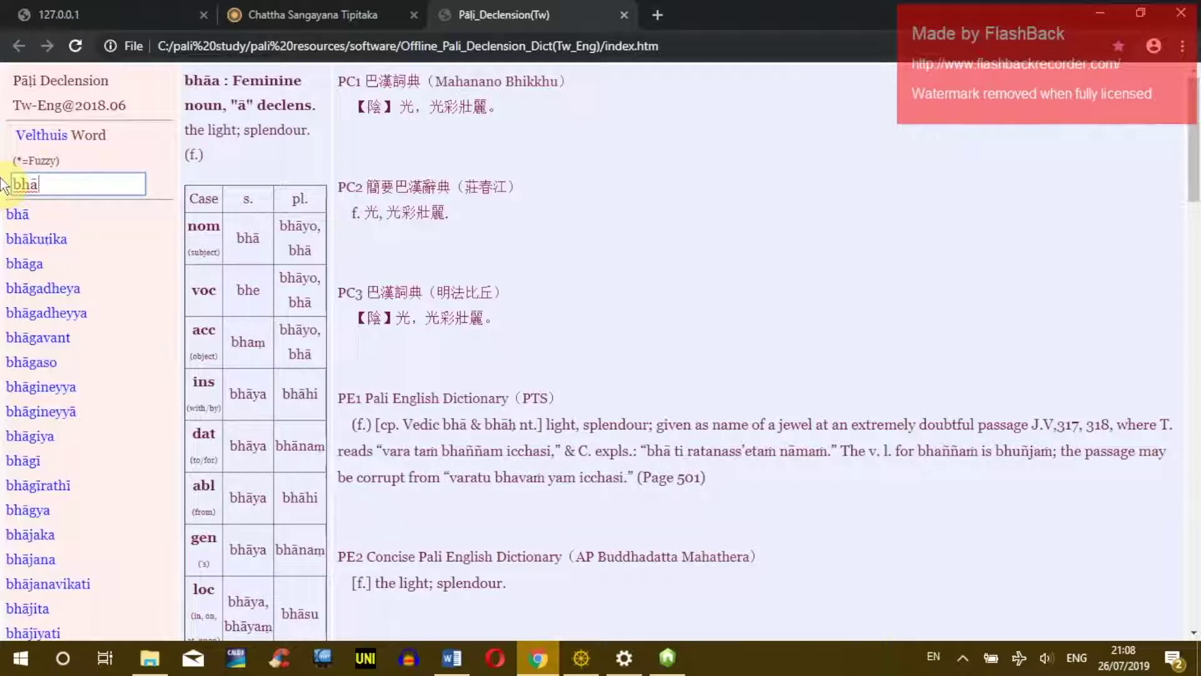
text(sa)
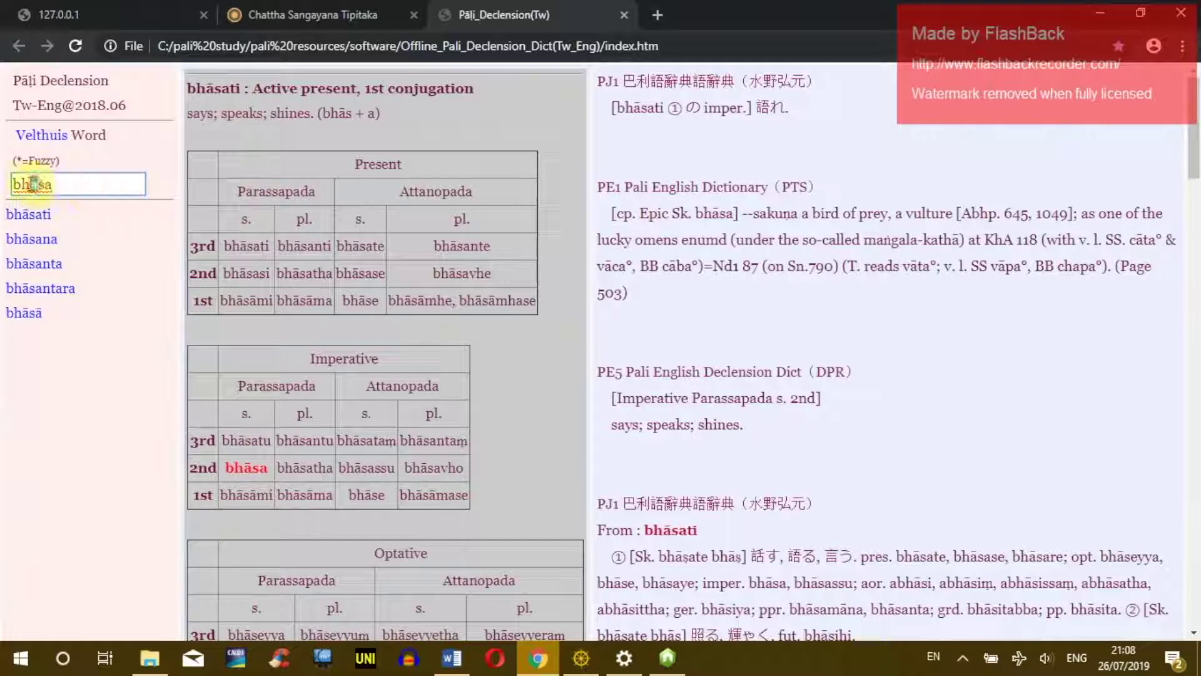
drag(33, 184, 75, 184)
key(BackSpace)
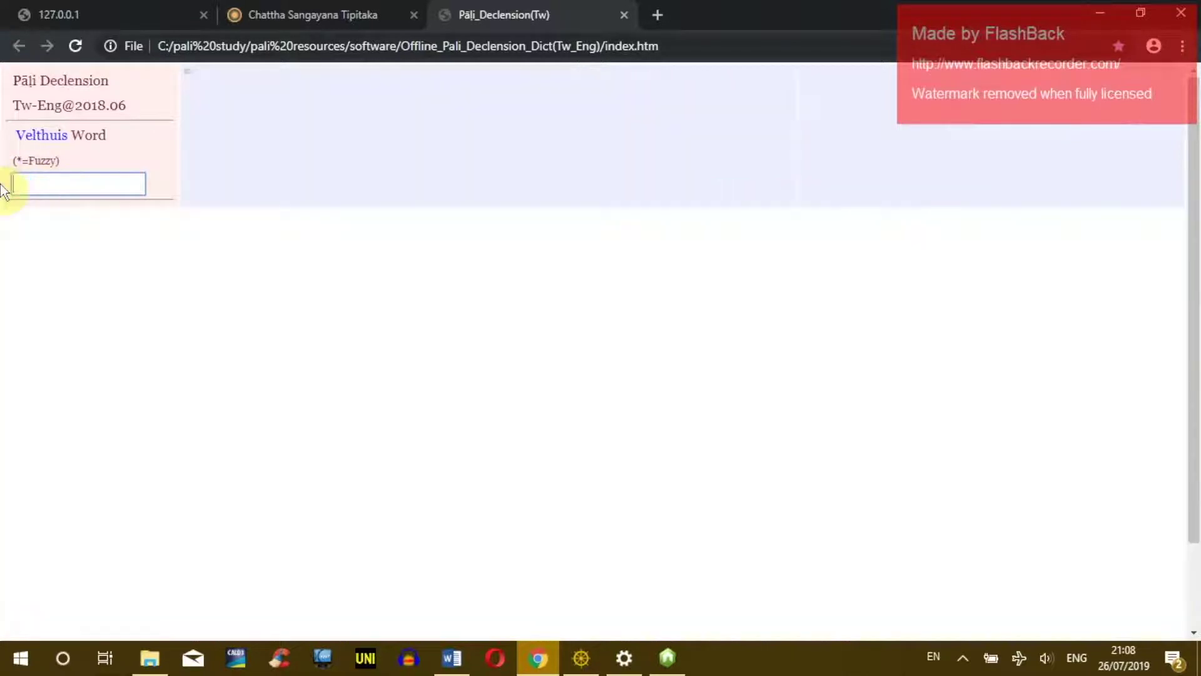
- Open the Velthuis scheme help and examine its table of Unicode and Velthuis spellings for long vowels and consonants
click(43, 137)
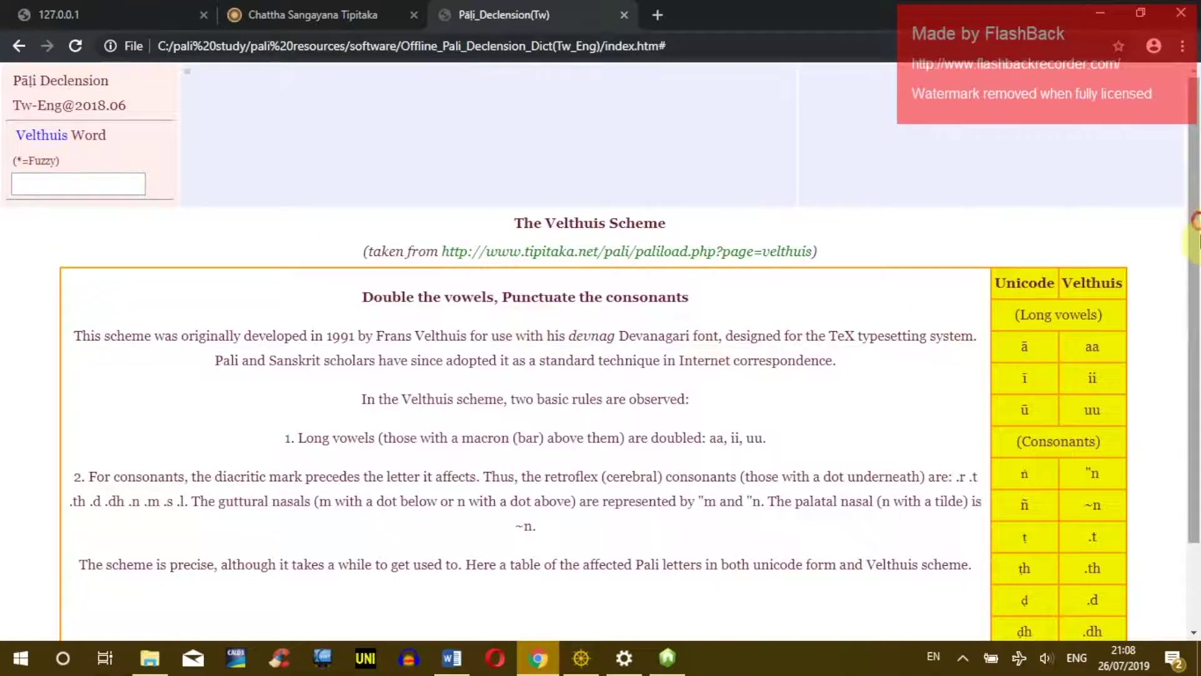
drag(1194, 222, 1195, 322)
click(1092, 250)
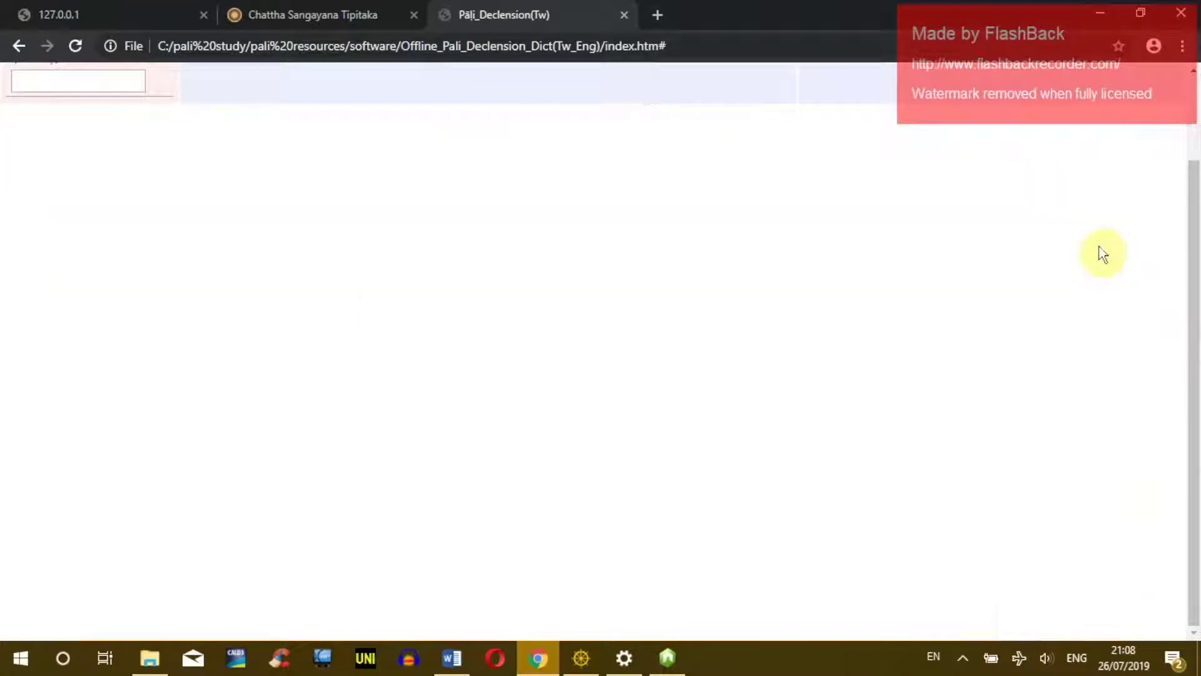
click(17, 47)
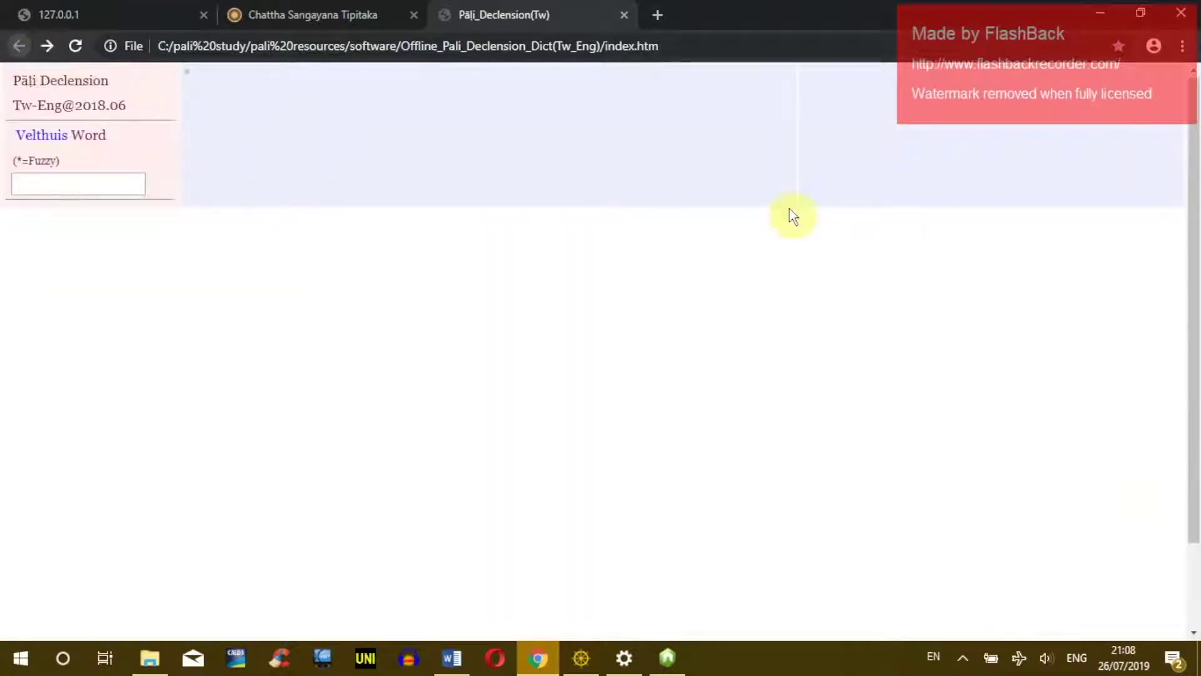
click(51, 138)
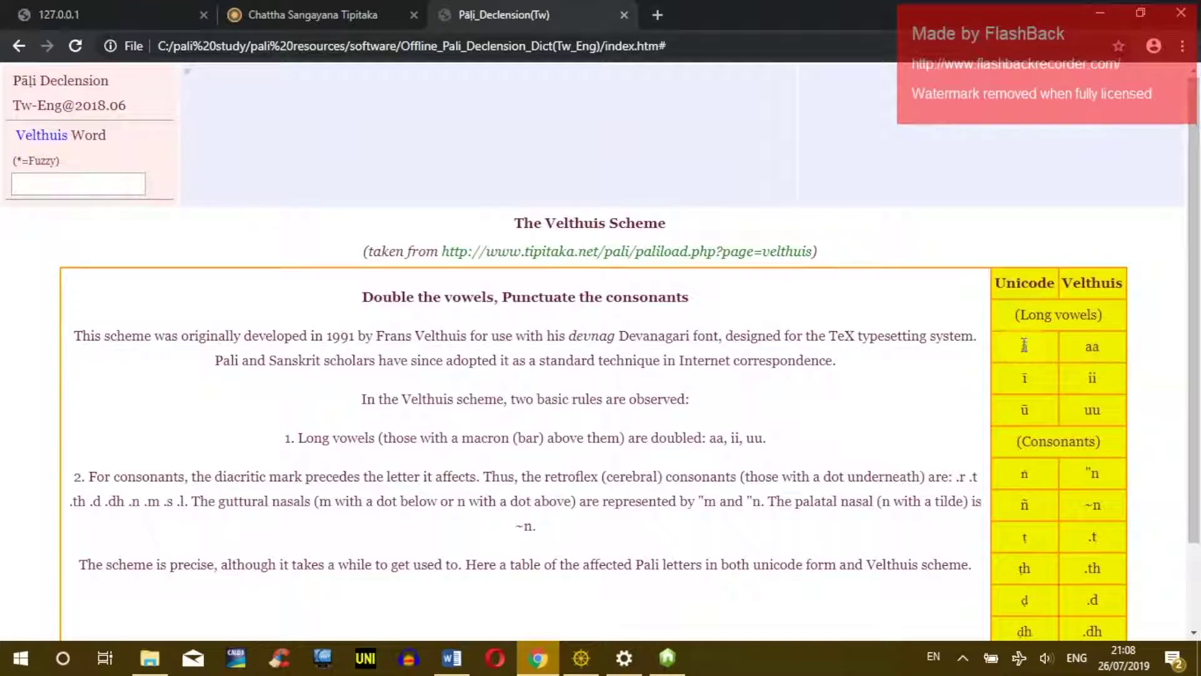
scroll(1057, 312, down, 2)
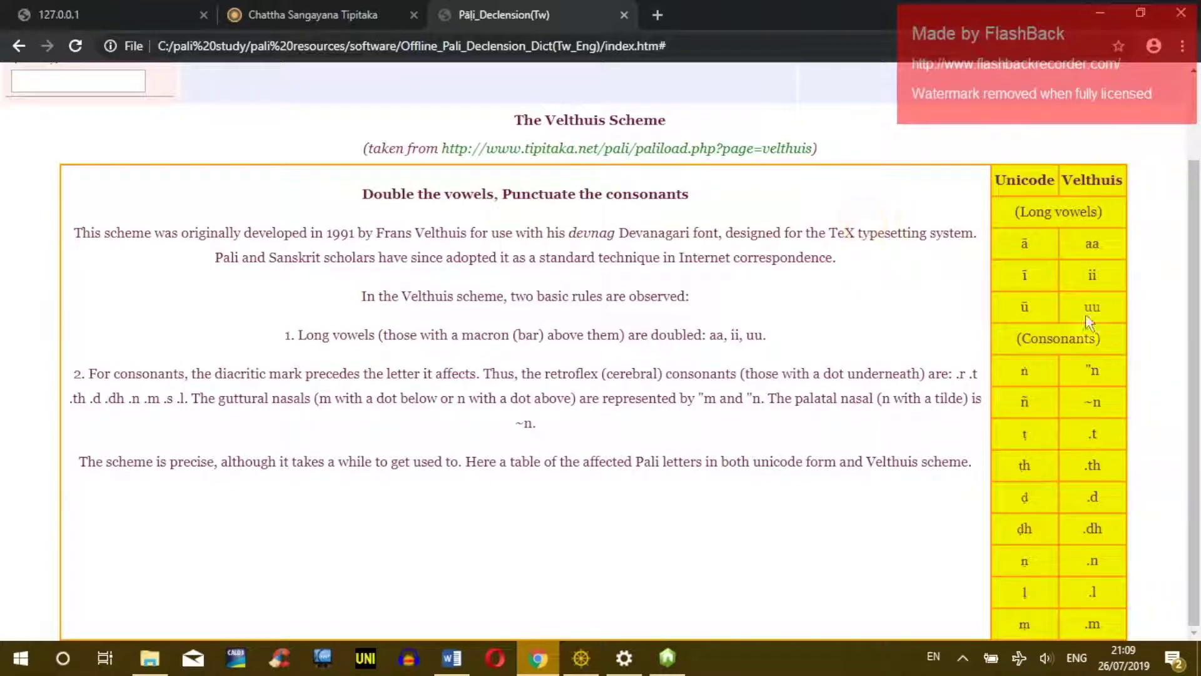
- Look up "bhāsati" in the Pali declension dictionary using the Velthuis spelling "bhaasati"
drag(1194, 251, 1195, 166)
click(50, 192)
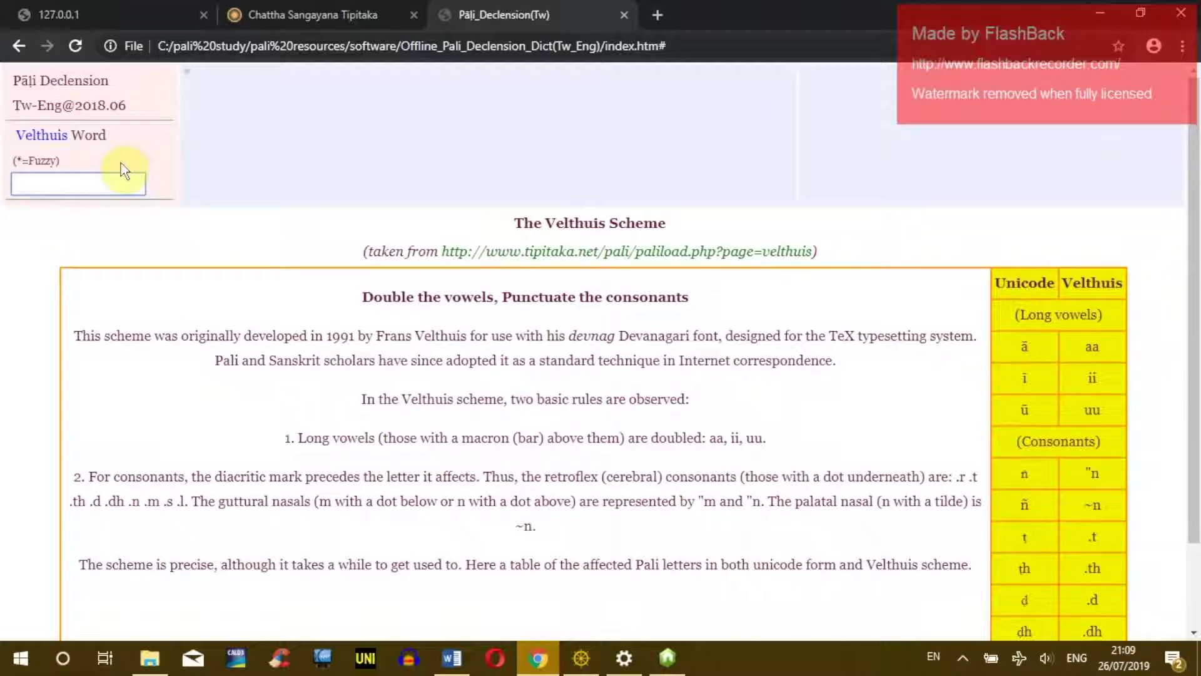
text(bhaas)
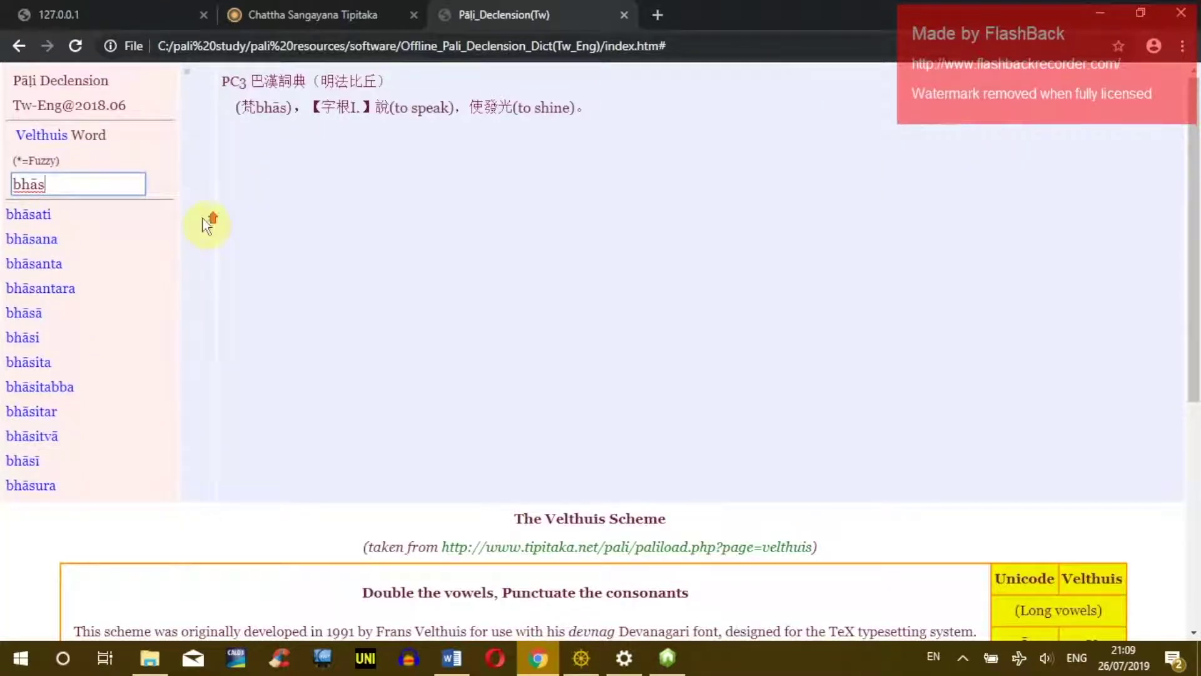
scroll(68, 247, down, 1)
scroll(67, 246, up, 1)
text(a)
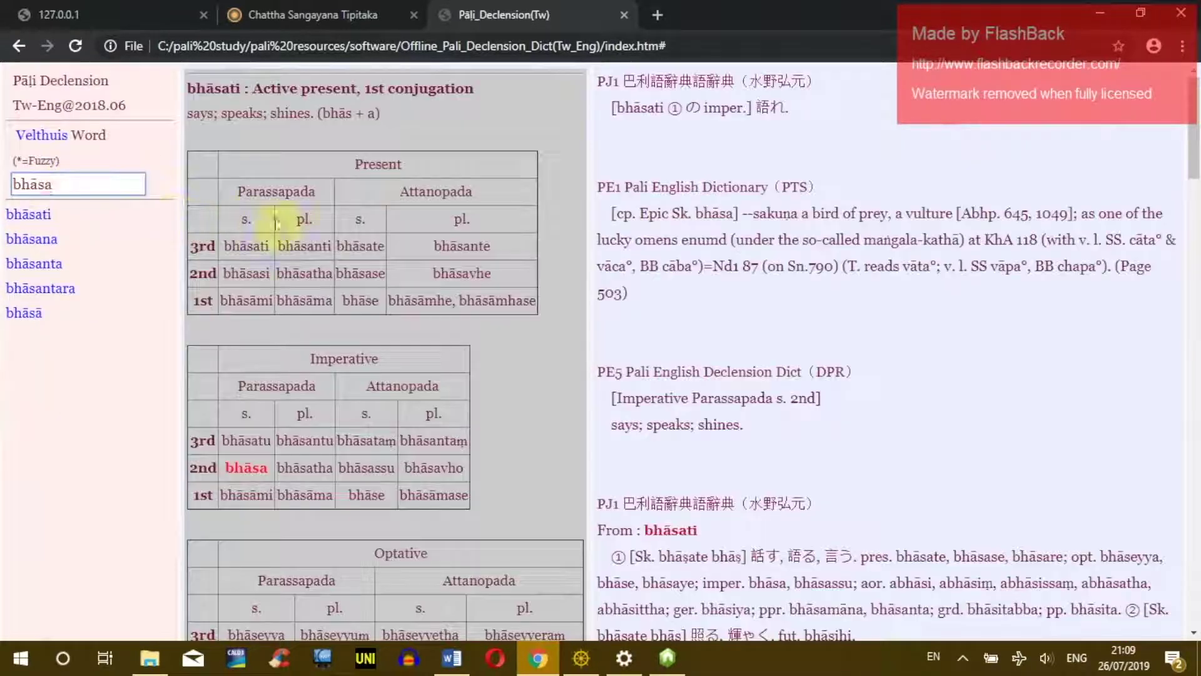
text(ti)
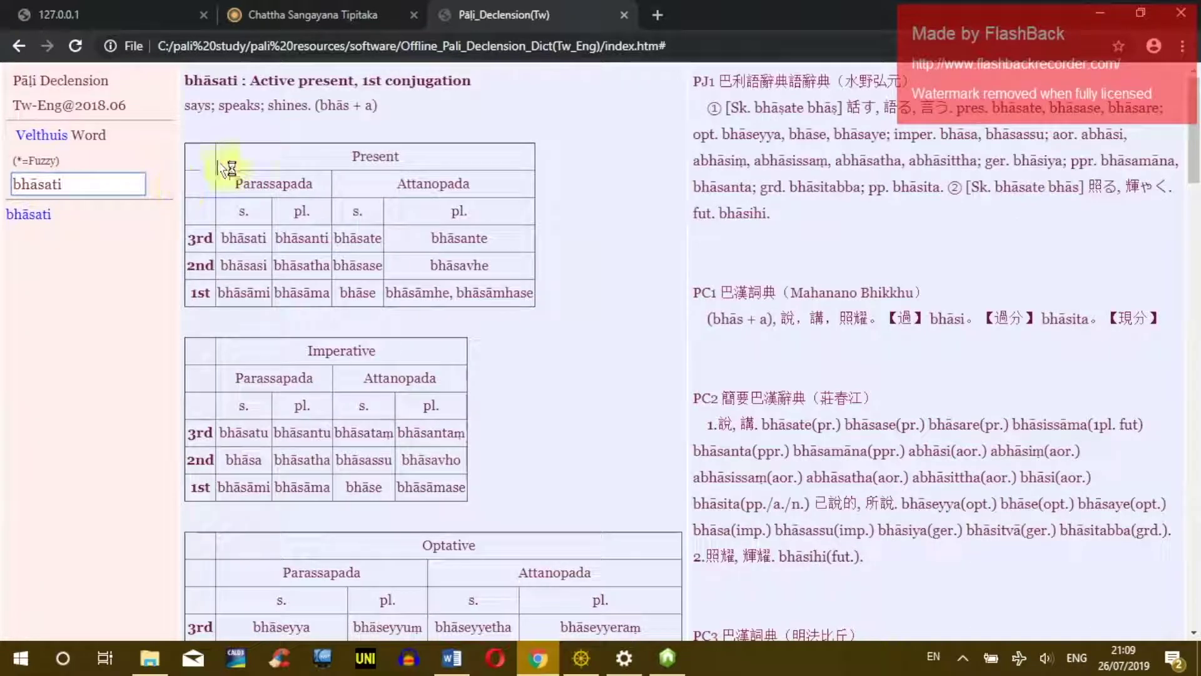
- Examine the conjugation and participle tables for "bhāsati" with their dictionary definitions, and close the browser
scroll(429, 332, down, 10)
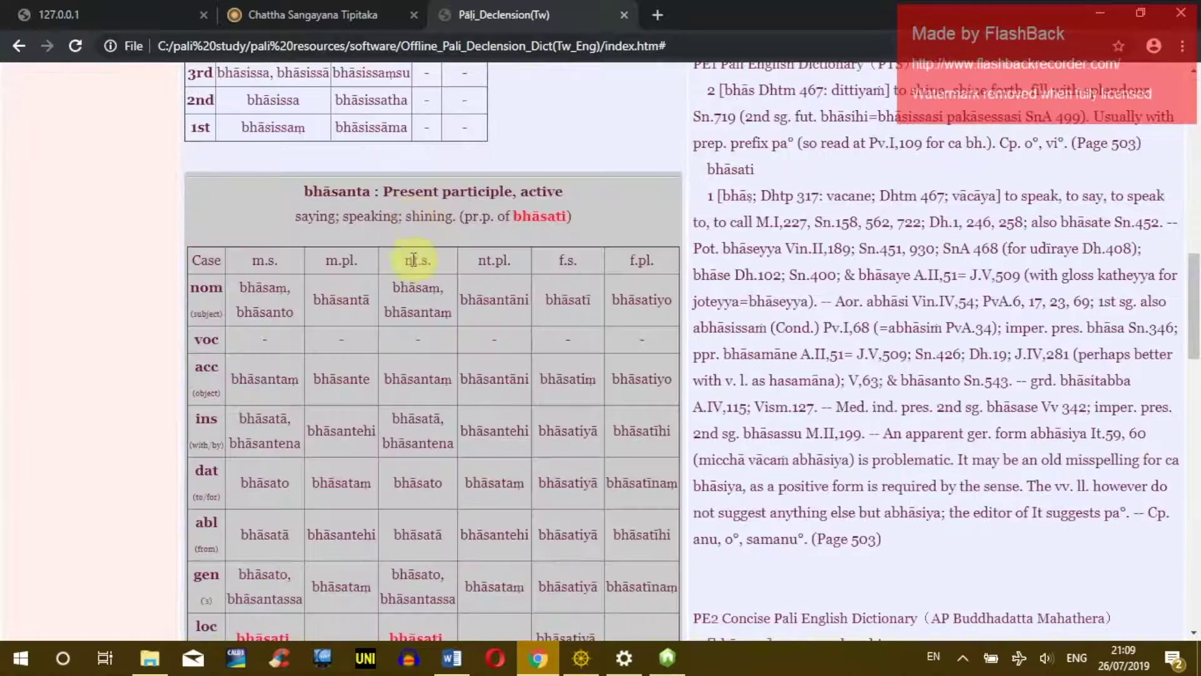
scroll(413, 258, down, 9)
scroll(412, 254, up, 14)
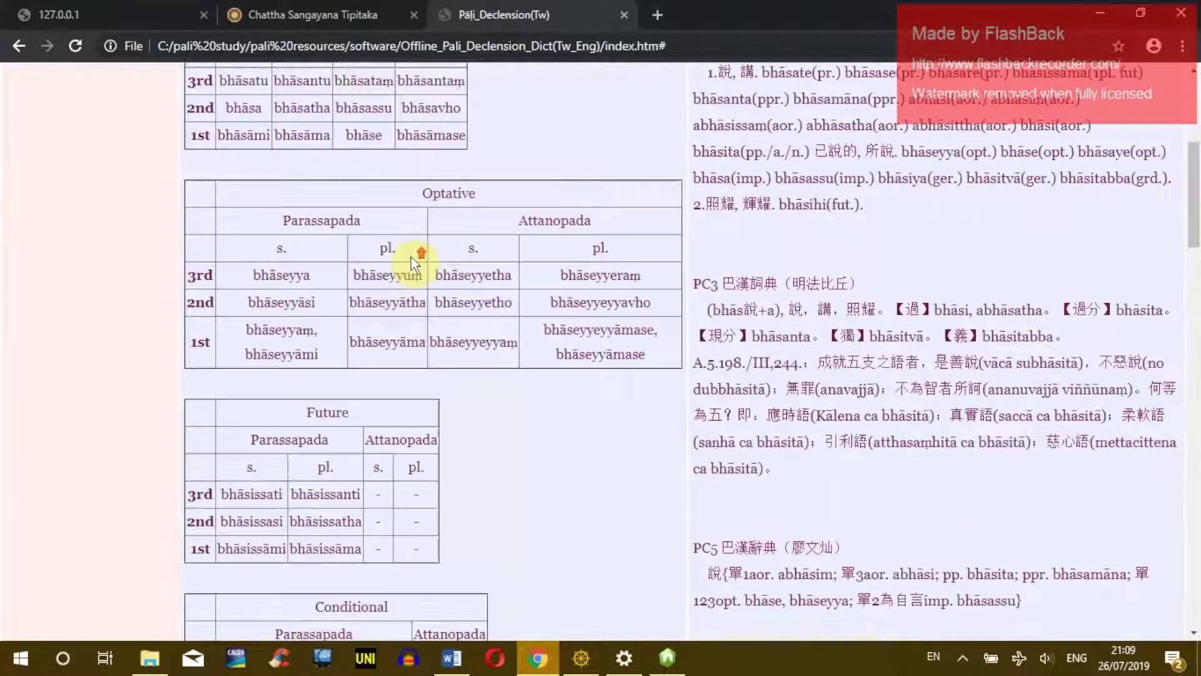
scroll(410, 257, up, 5)
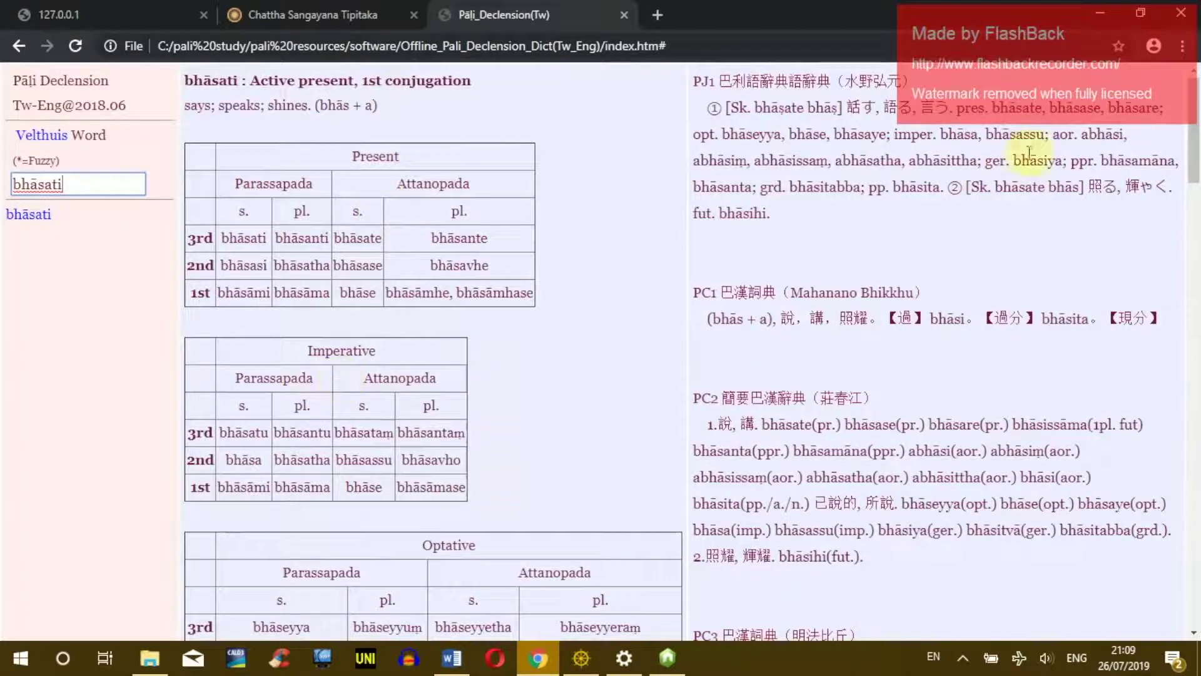
scroll(1026, 147, down, 4)
drag(1195, 202, 1157, 82)
click(1181, 13)
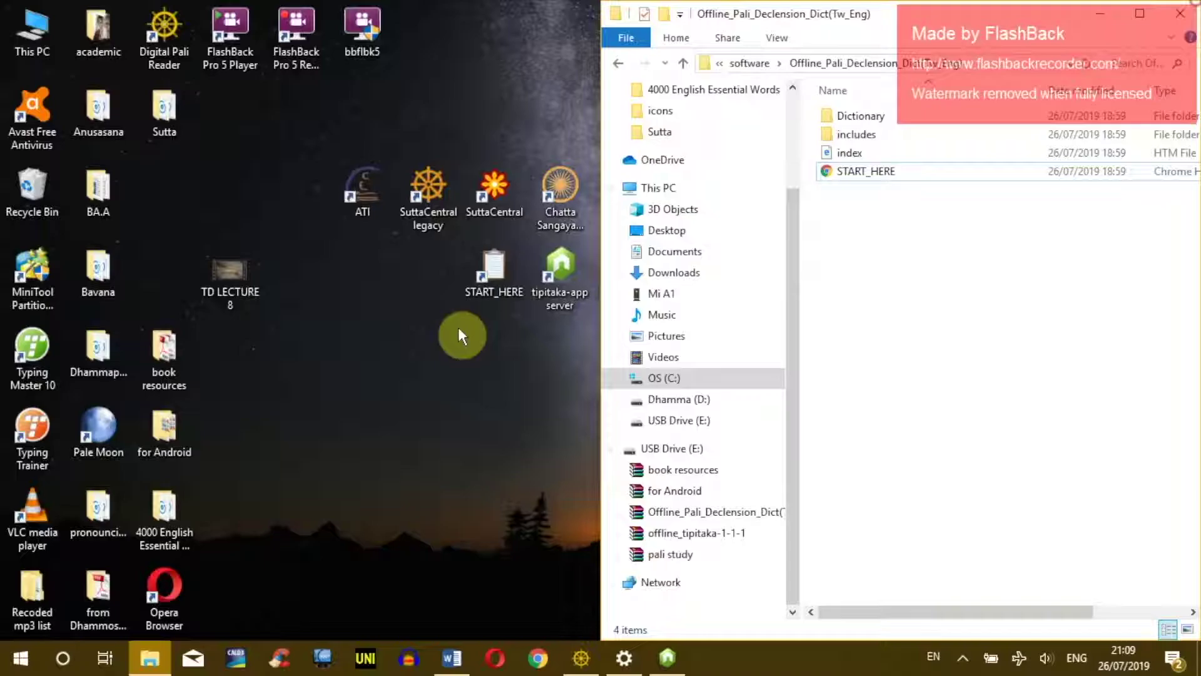
- Go back from the Offline_Pali_Declension_Dict(Tw_Eng) folder through pali resources to the pali study folder
click(618, 63)
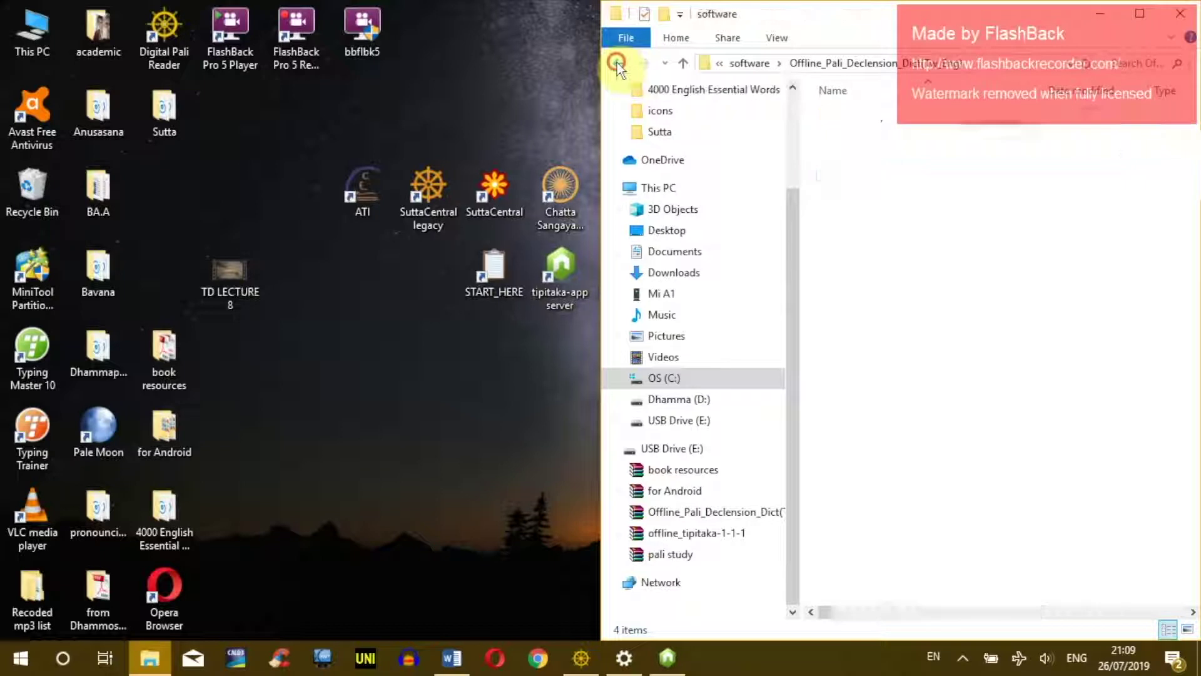
click(617, 63)
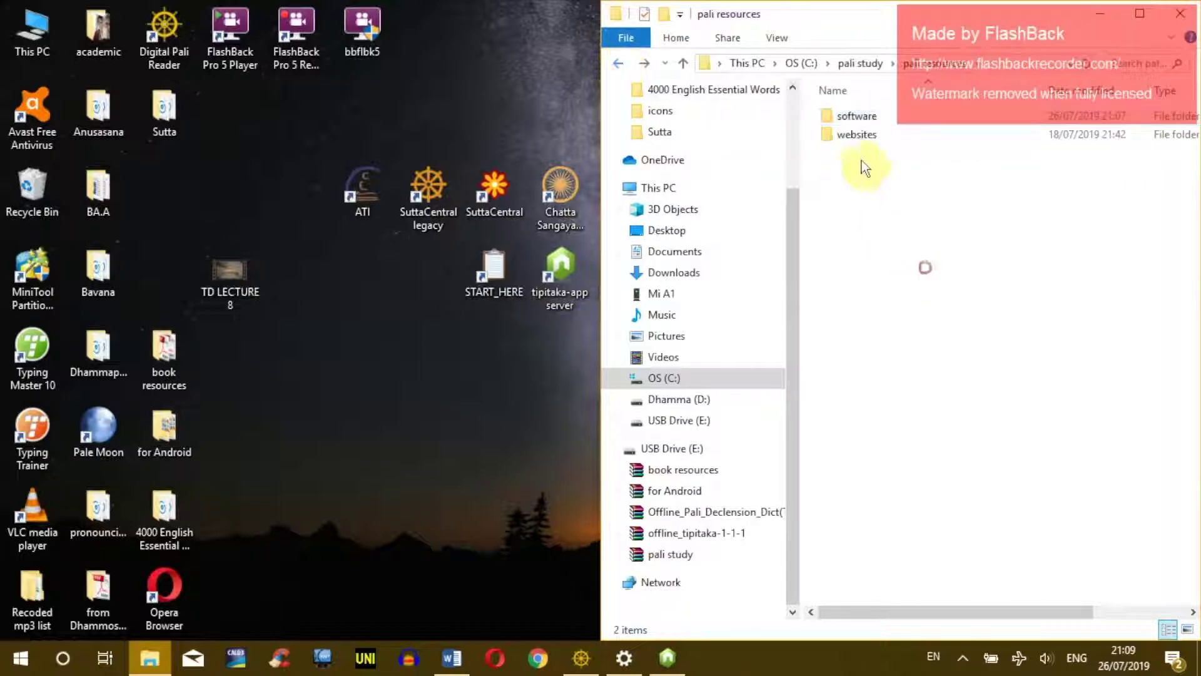
click(910, 119)
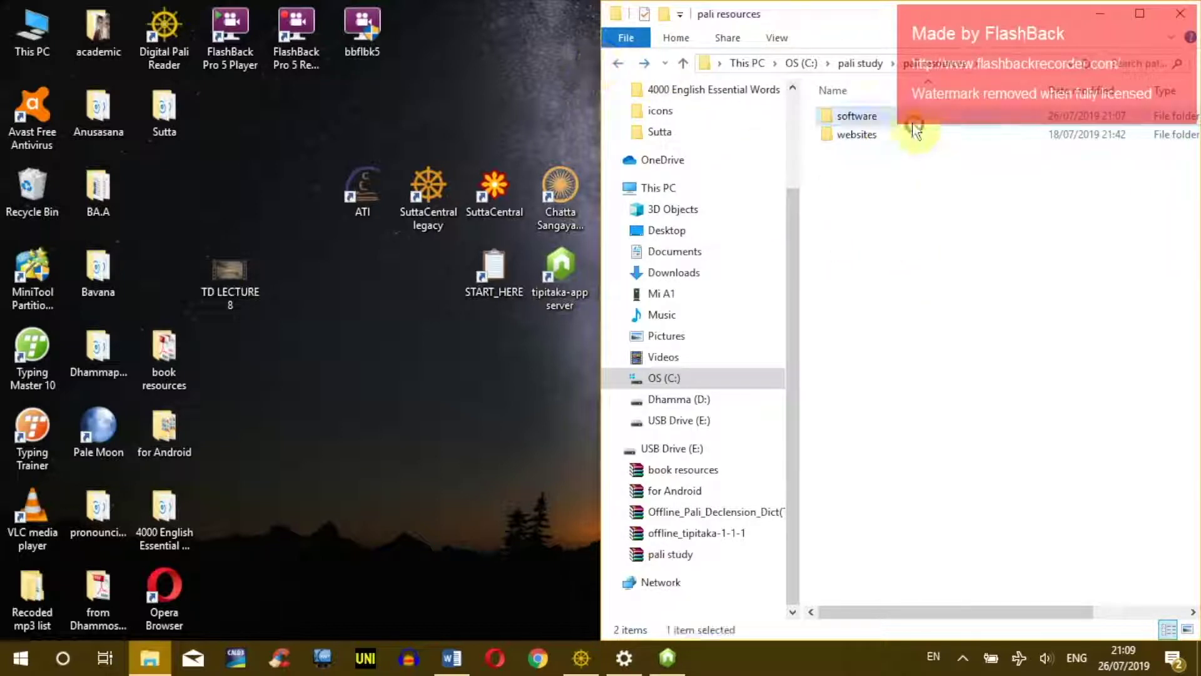
click(617, 63)
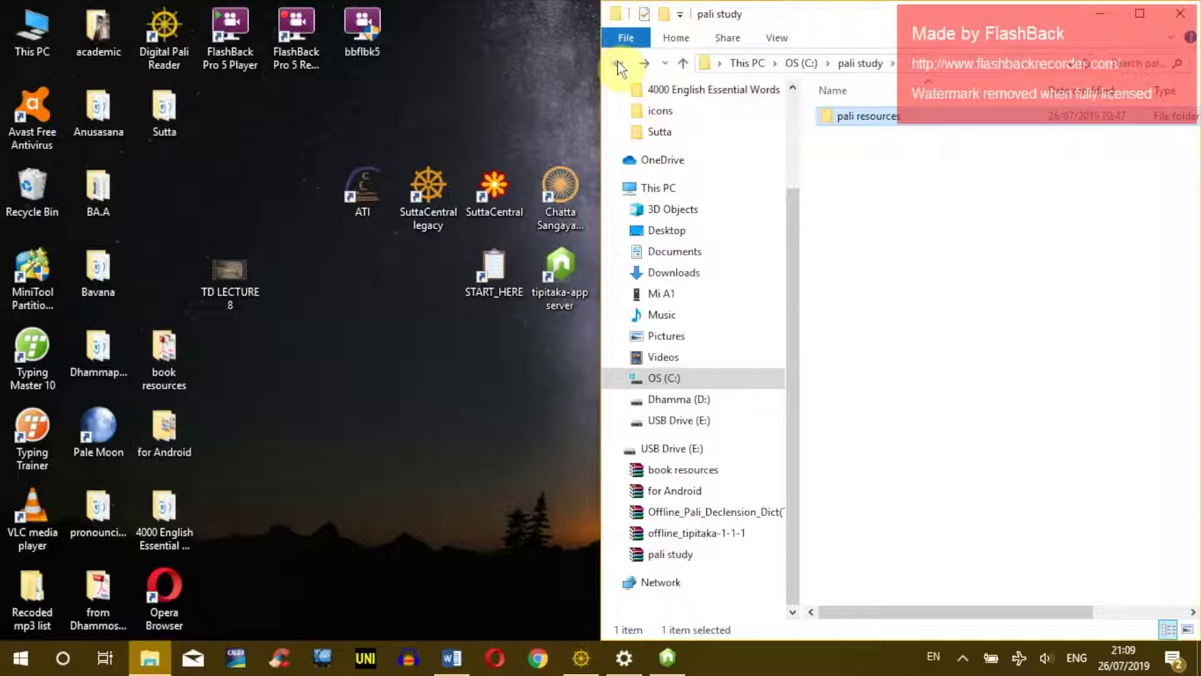
click(580, 659)
click(581, 660)
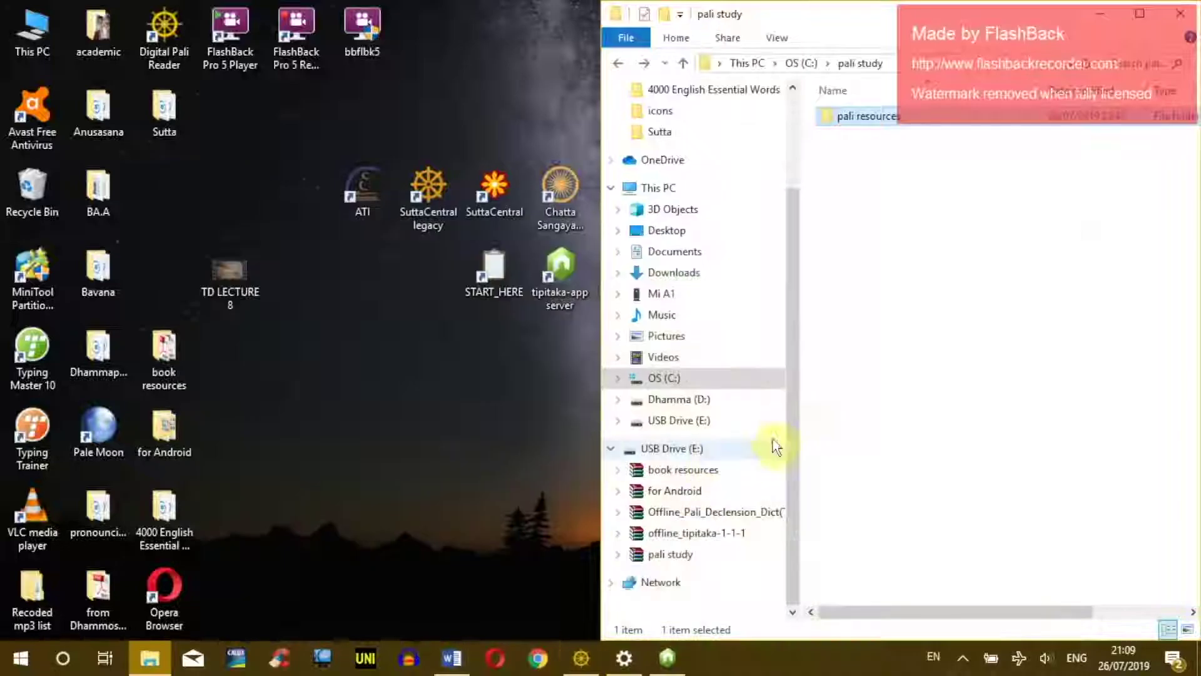
click(864, 225)
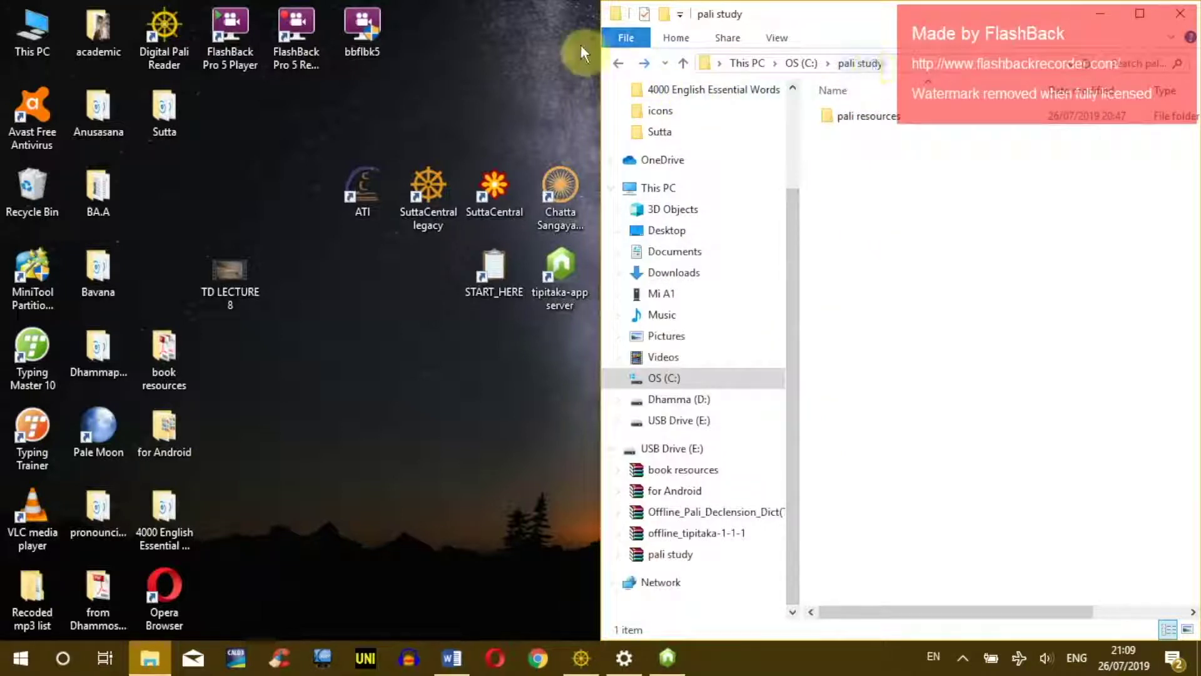
- Locate the pali study folder on drive C, open its pali resources subfolder, and select the Pali resource shortcuts on the desktop
click(617, 63)
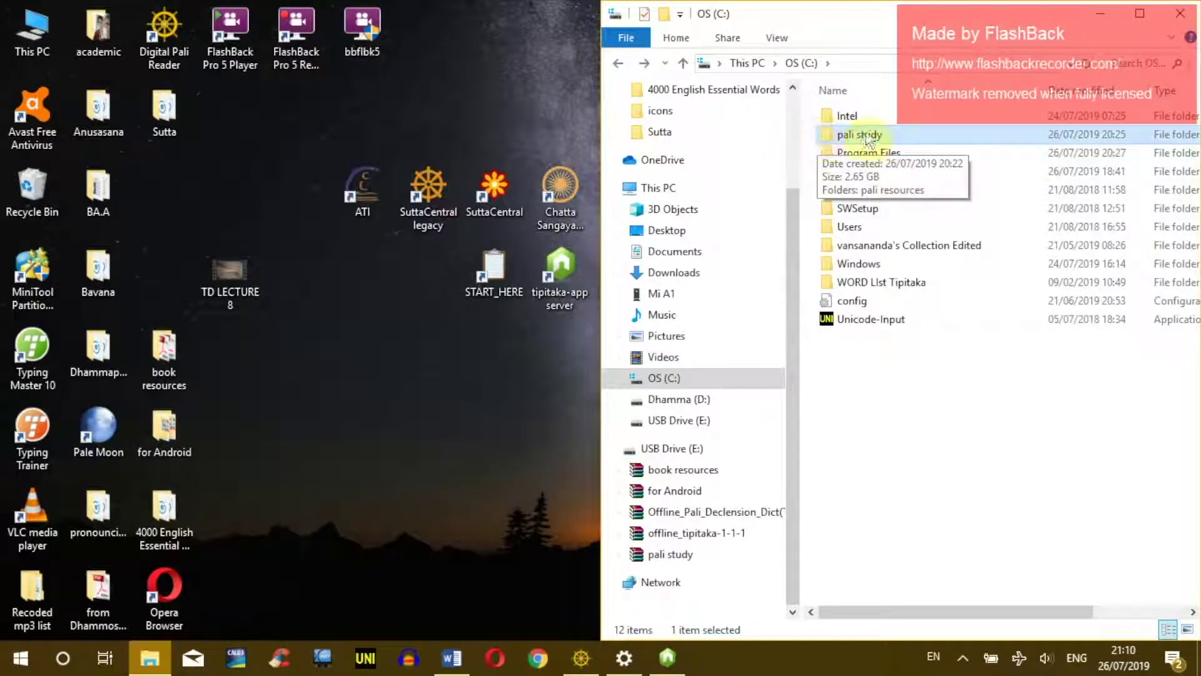
double_click(888, 133)
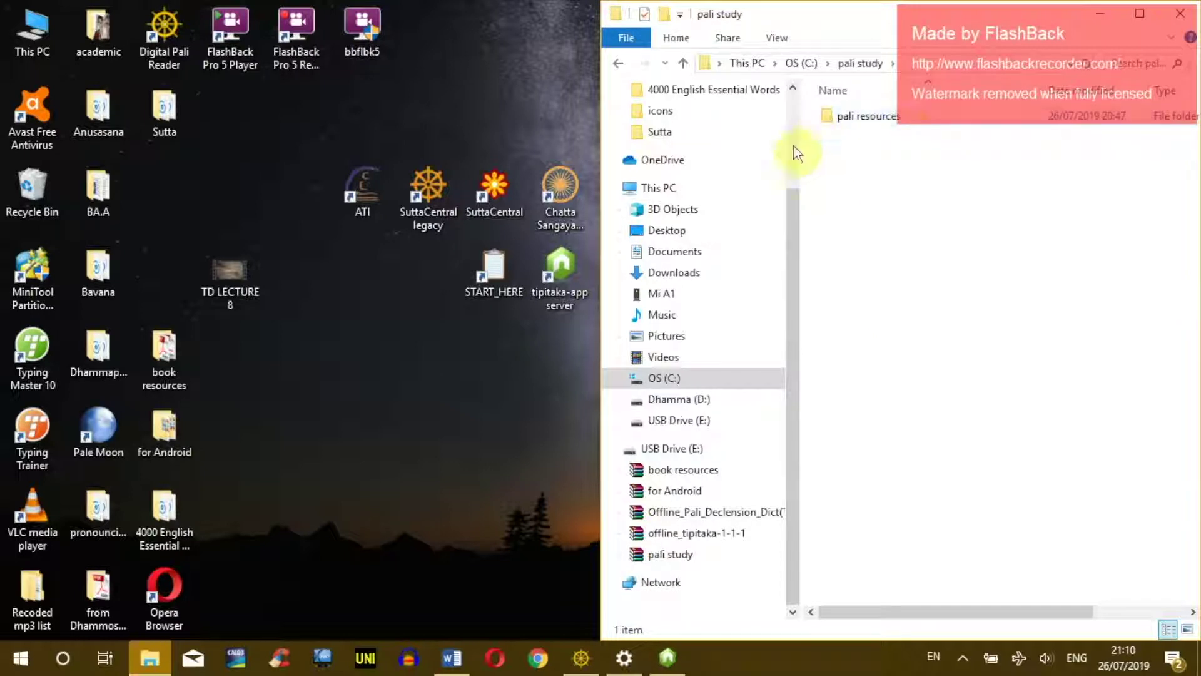
double_click(867, 117)
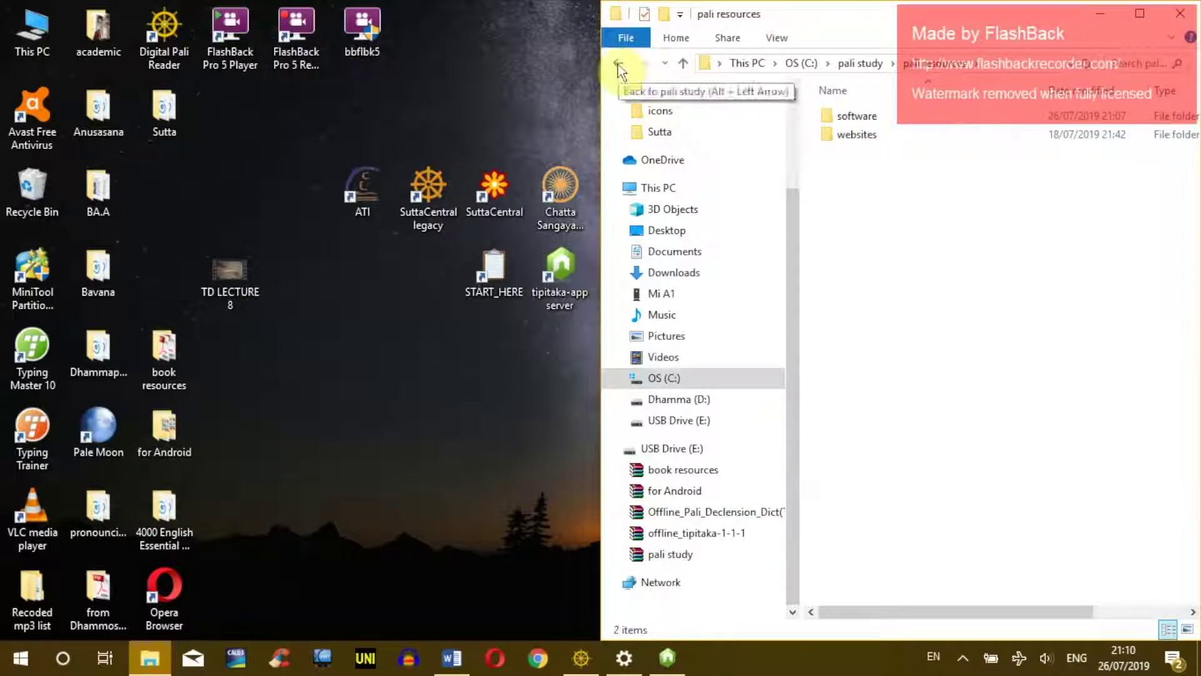
drag(857, 132, 884, 125)
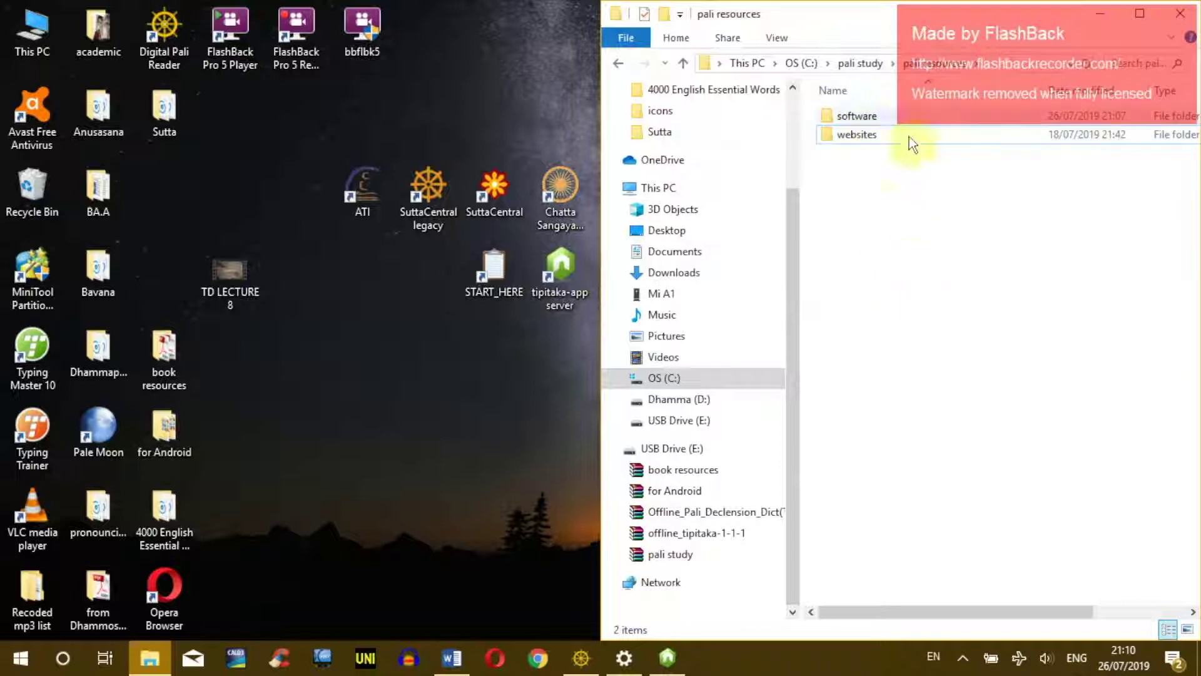
drag(280, 129, 573, 376)
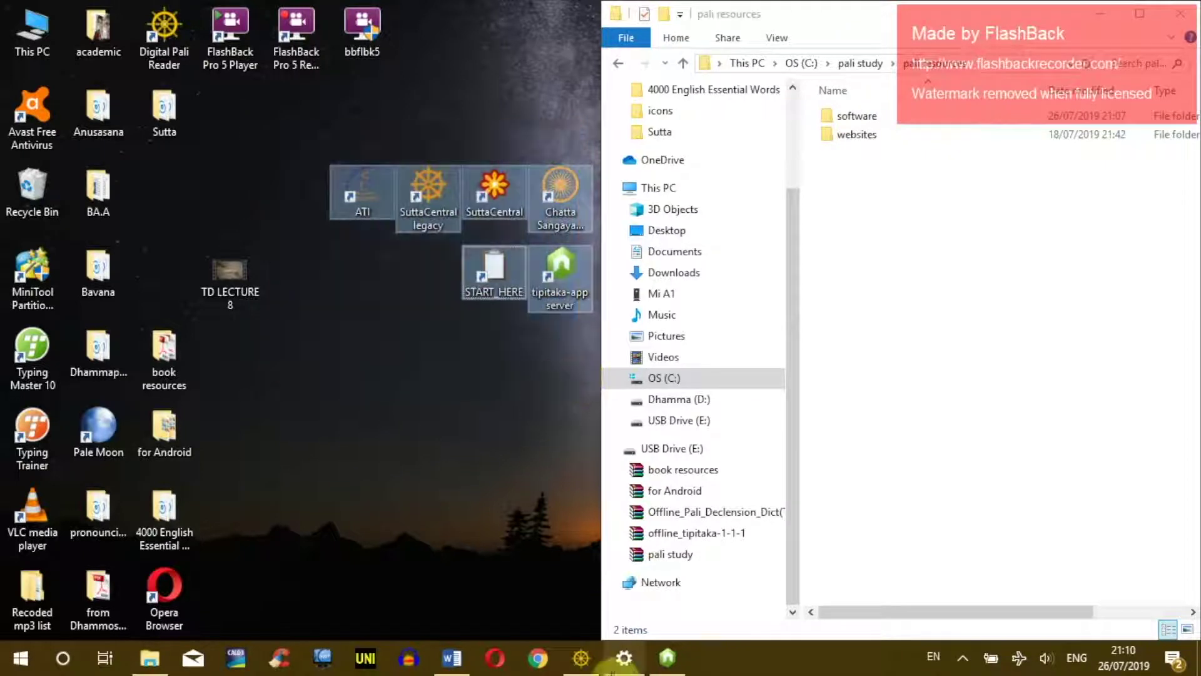
- Switch to the Digital Pali Reader and open the offline BuddhistTexts translation linked to DN 1.1
click(584, 659)
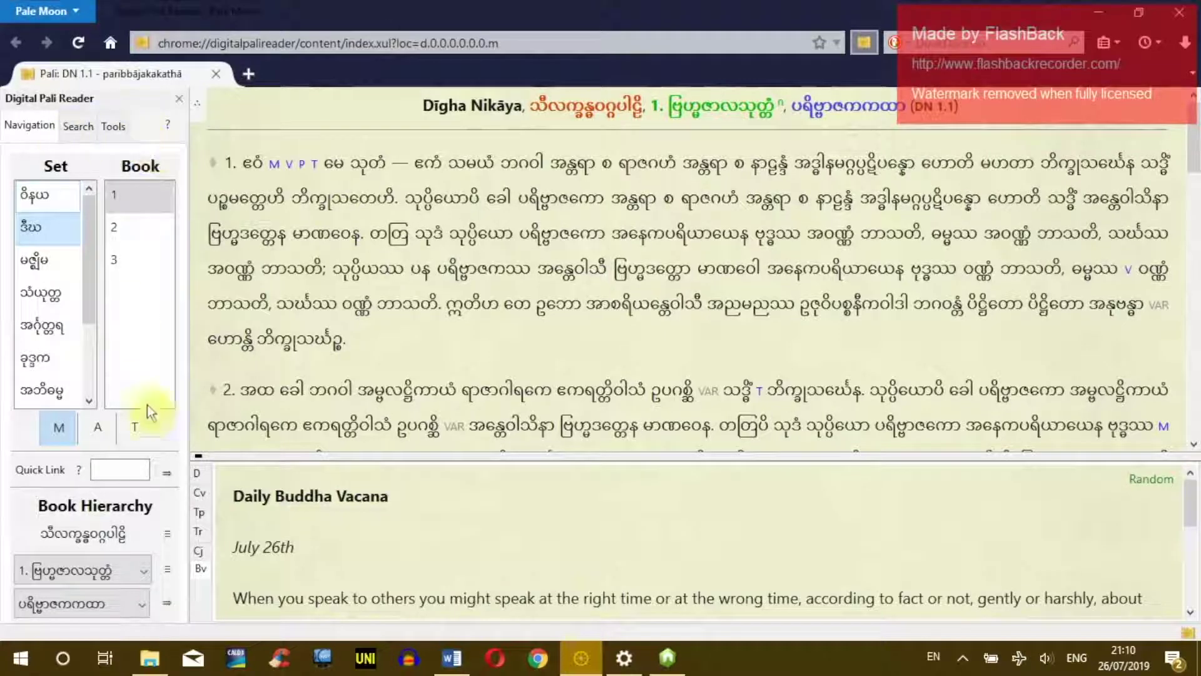
click(168, 468)
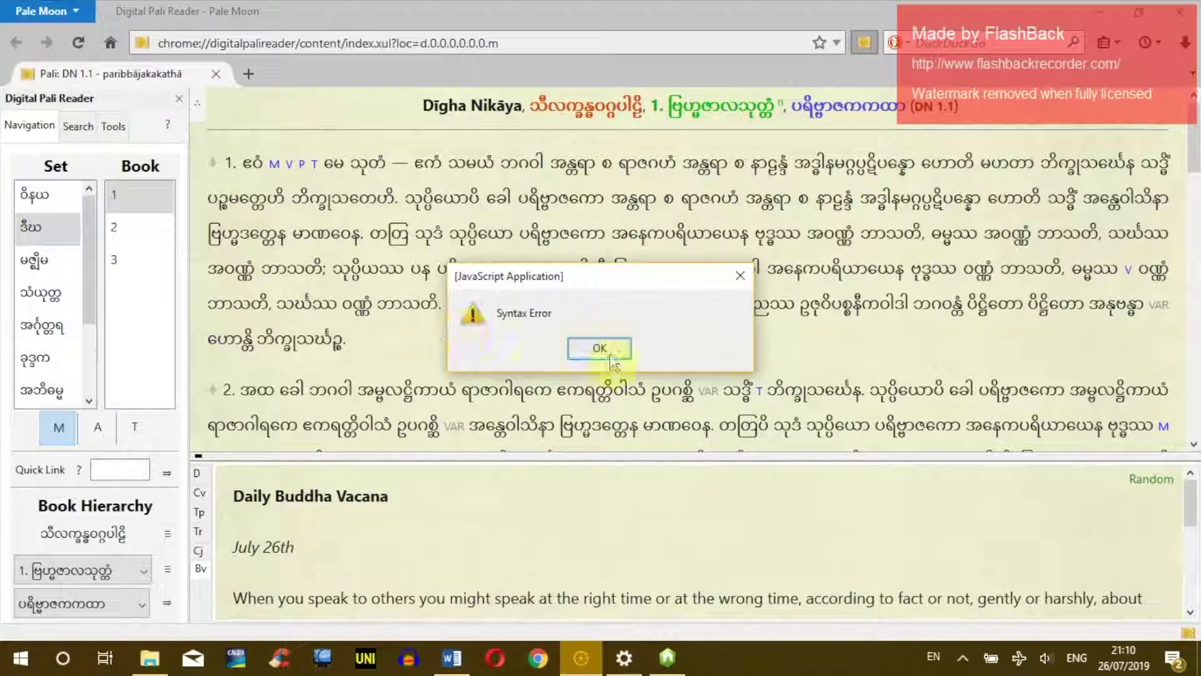
click(608, 348)
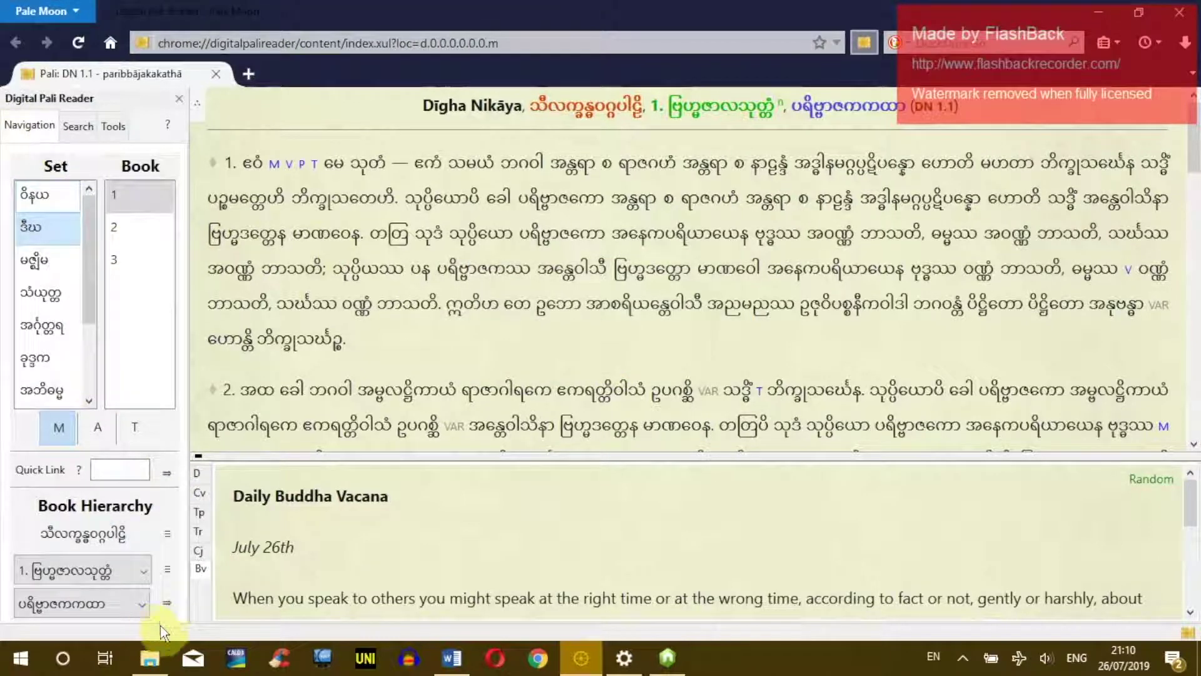
click(166, 602)
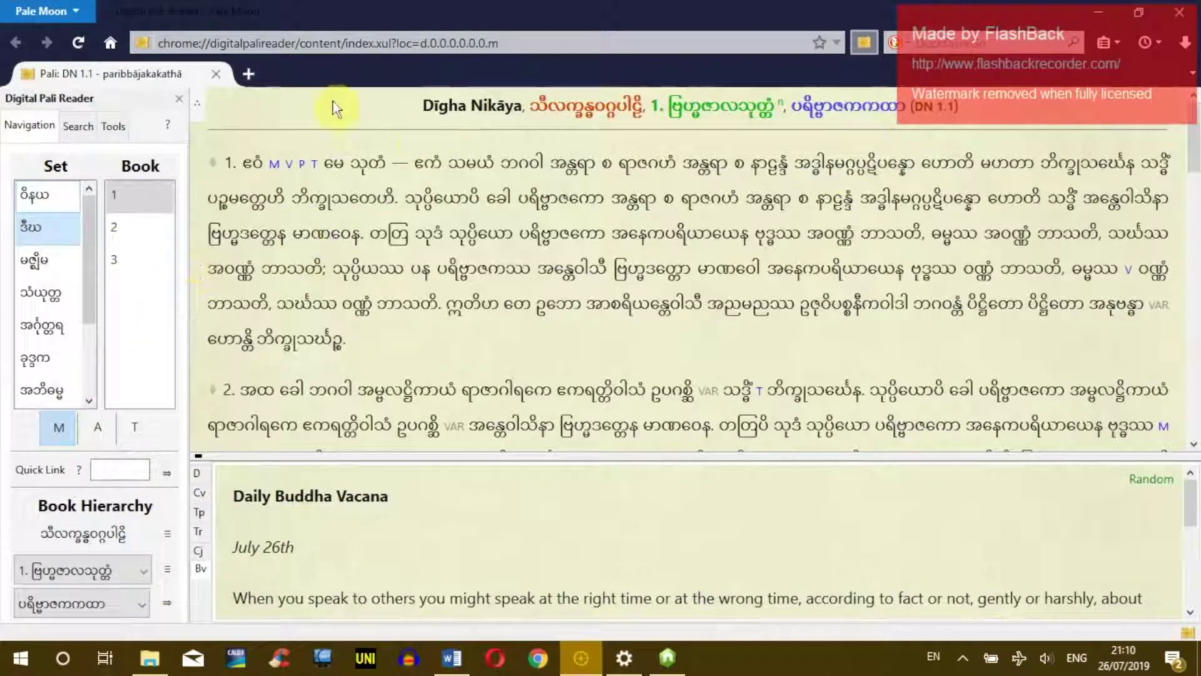
mouse_move(200, 109)
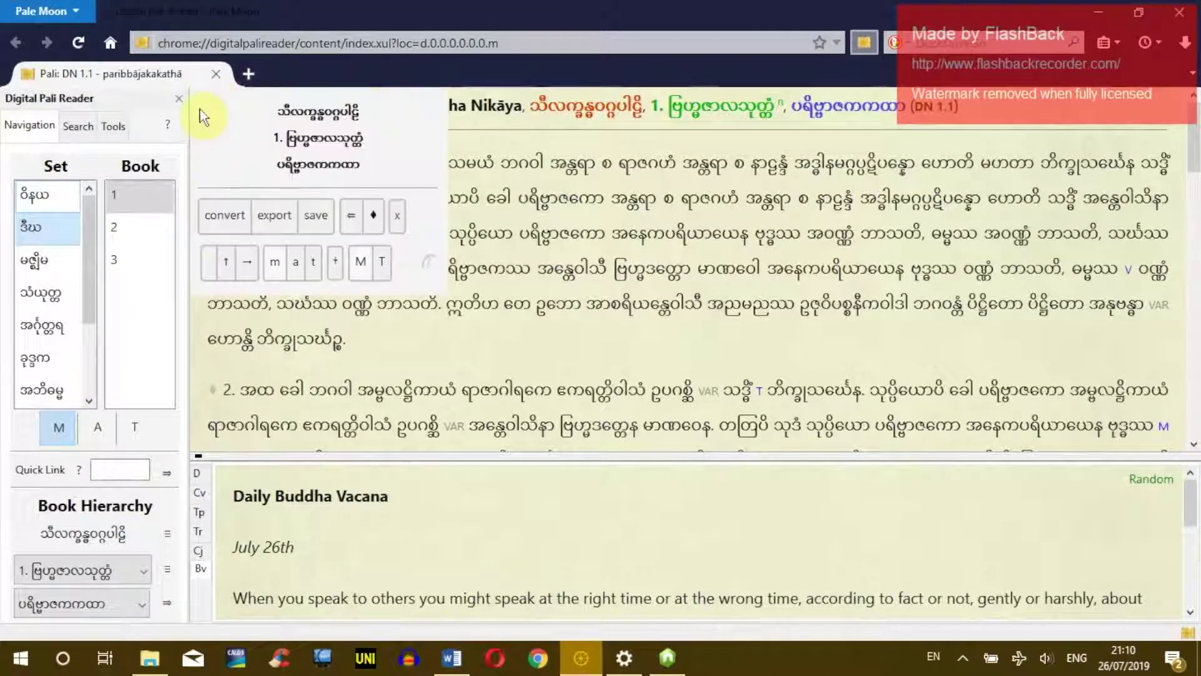
click(405, 268)
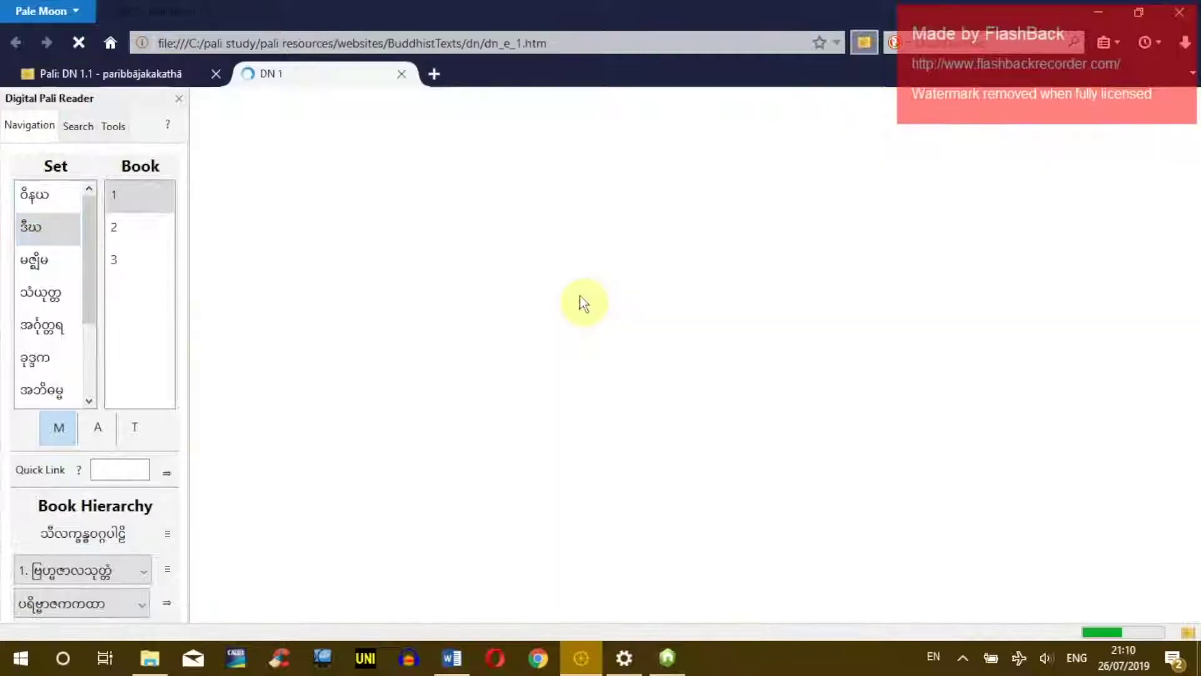
- Compare the DN 1.1 Pali text with its BuddhistTexts translation and open the offline Access to Insight translation of the Brahmajāla Sutta
click(93, 73)
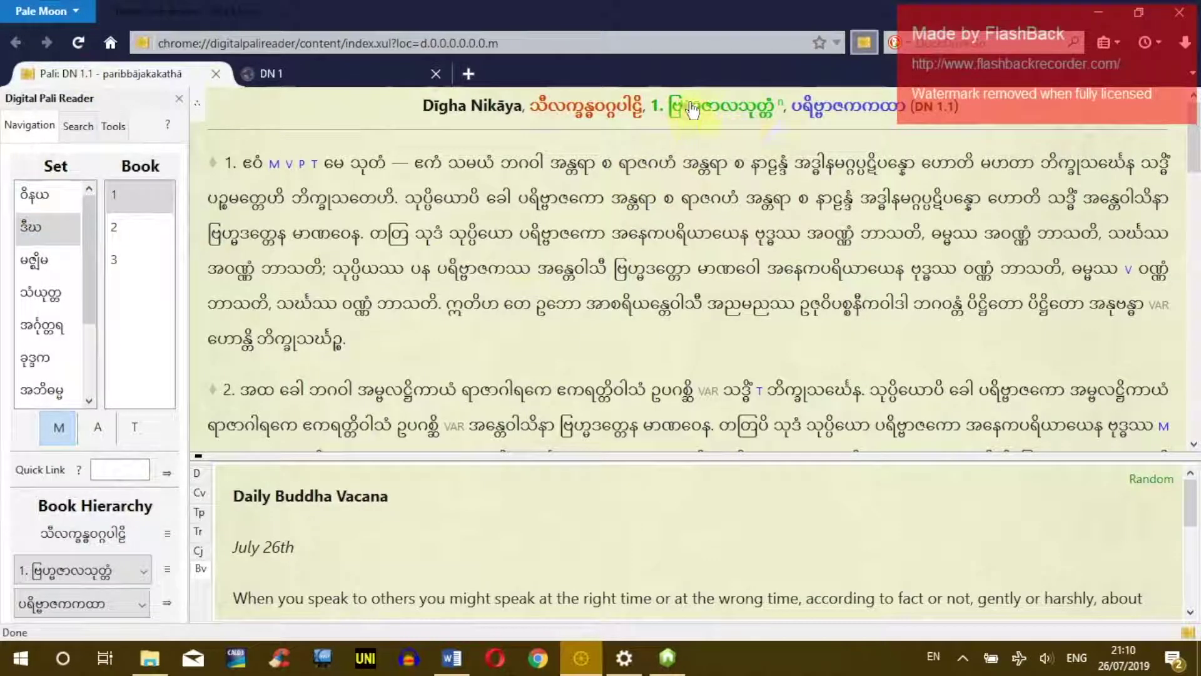
click(359, 67)
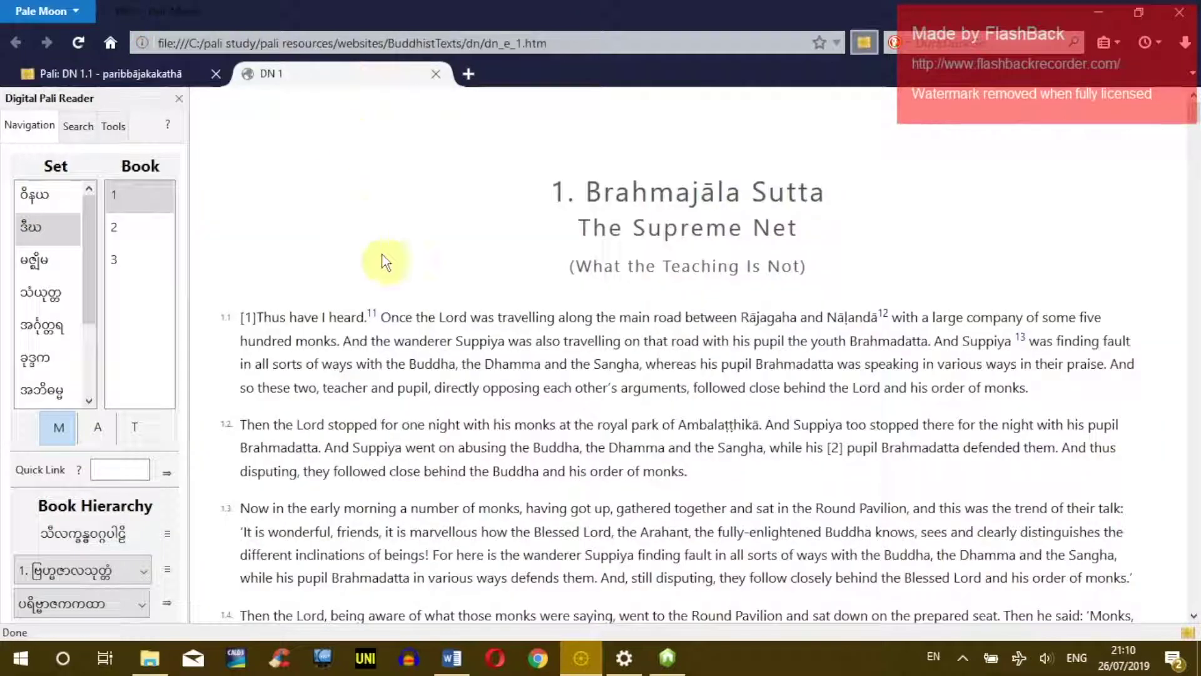
click(53, 72)
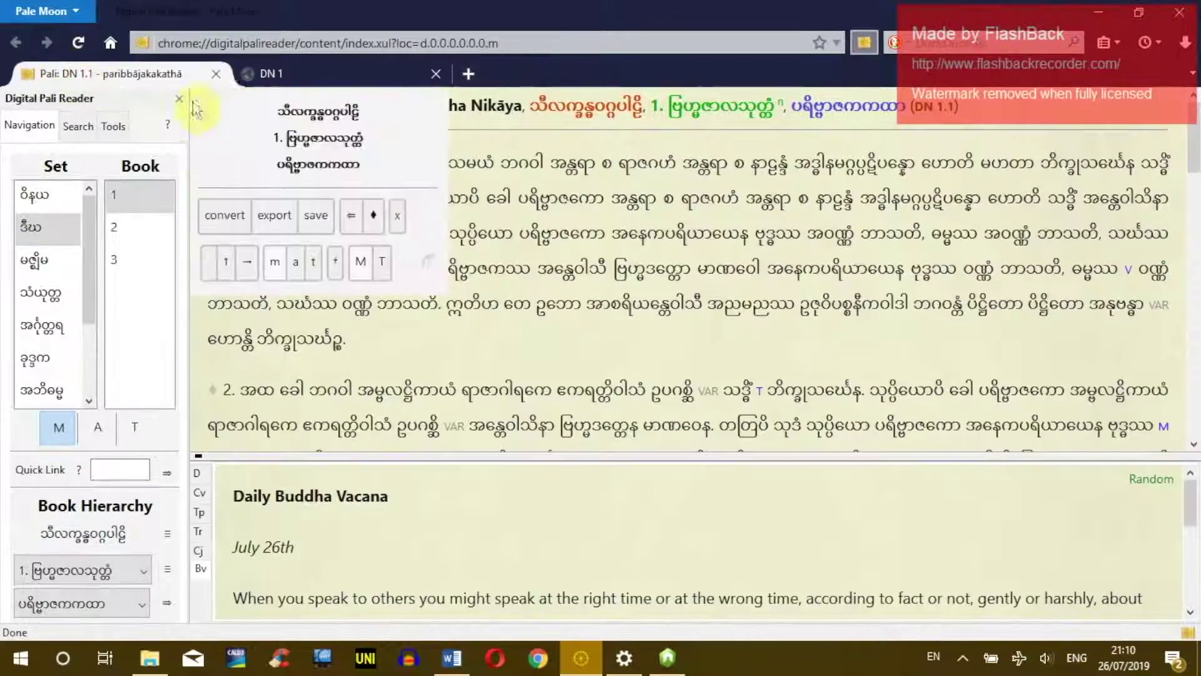
click(427, 275)
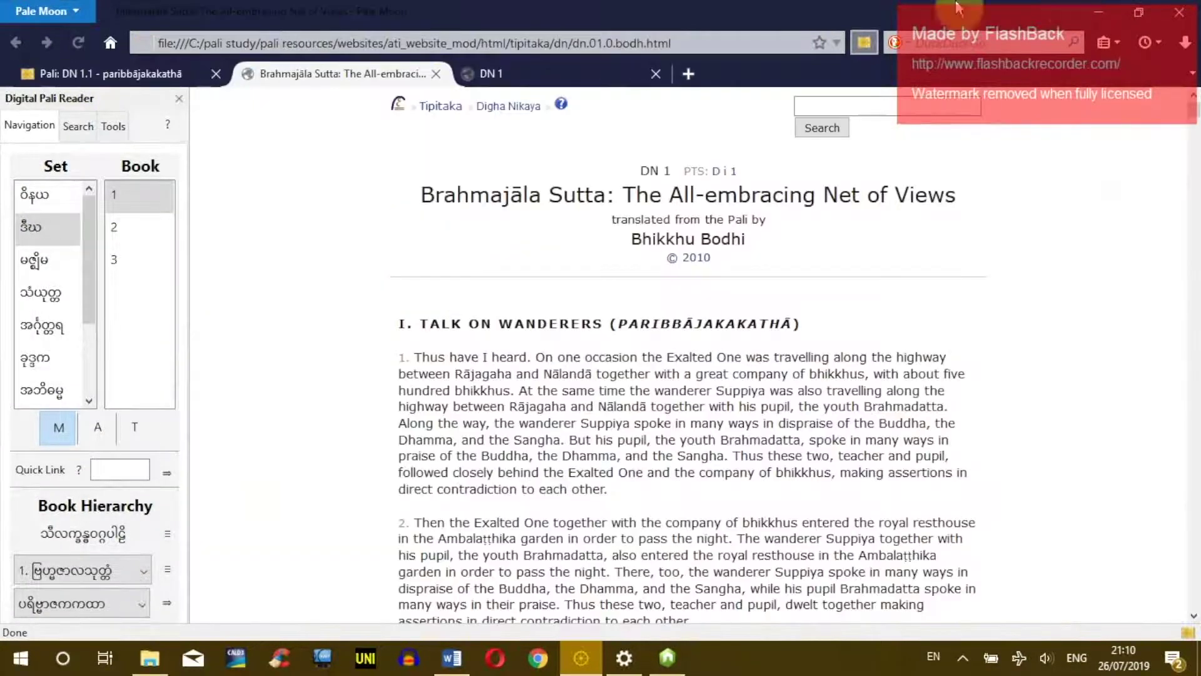
- Switch to File Explorer and return to the pali study folder that contains the pali resources
click(1098, 11)
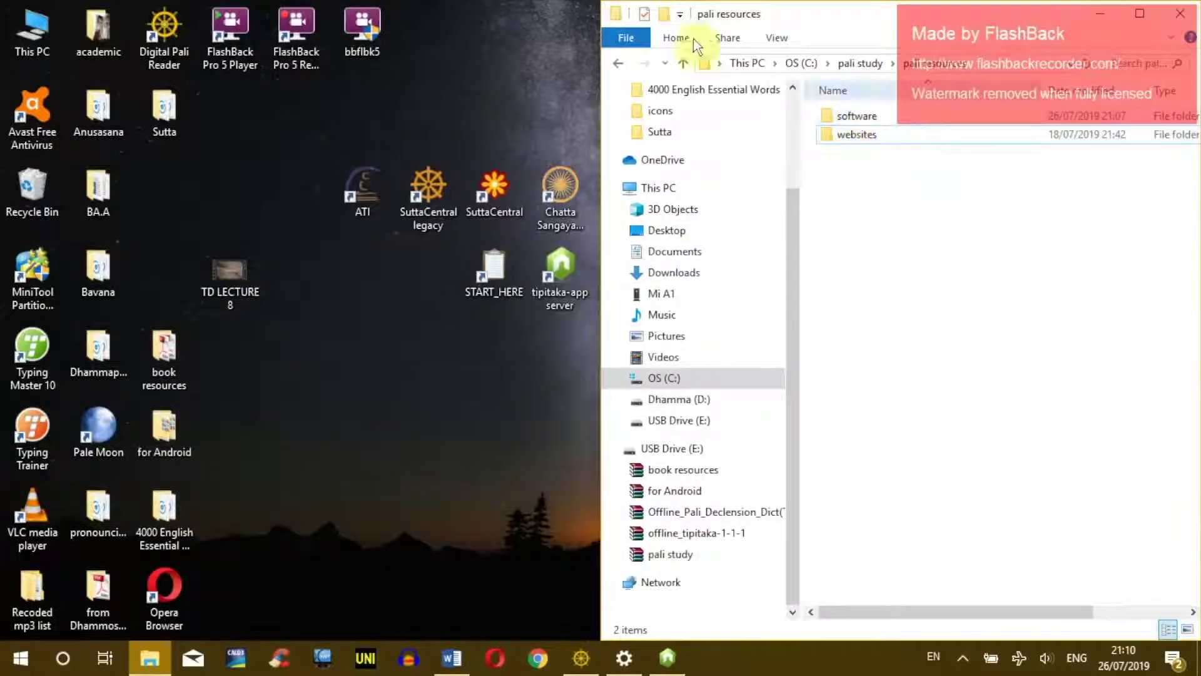
click(619, 65)
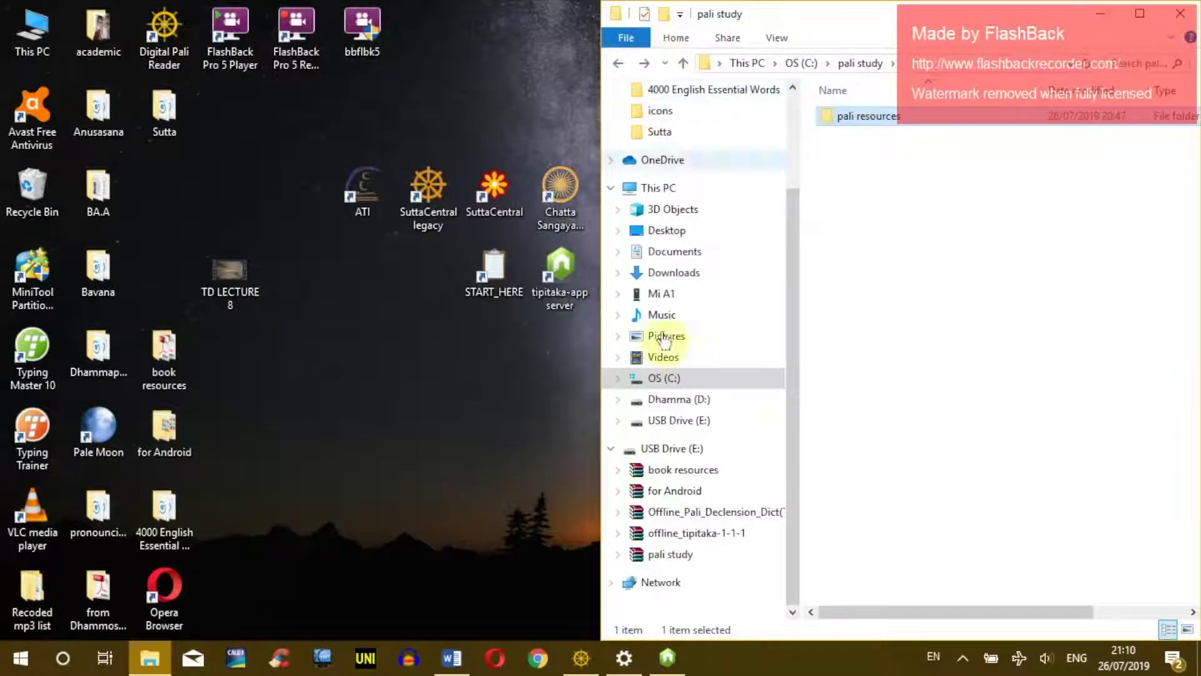
click(581, 657)
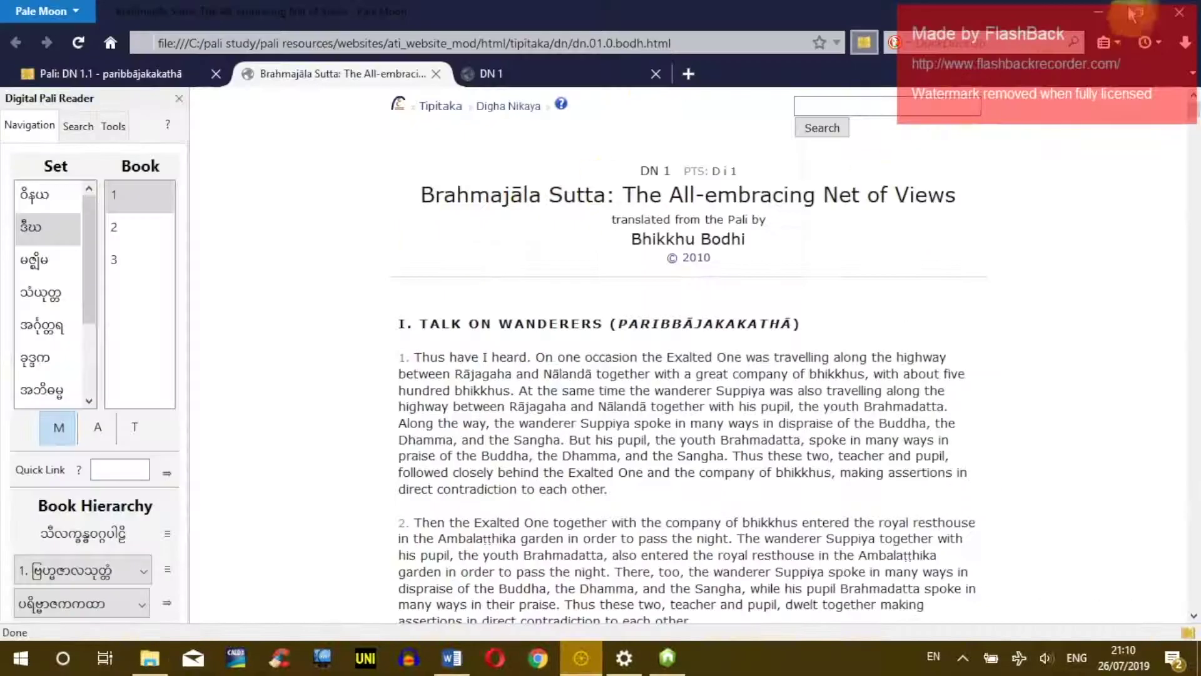
click(1099, 11)
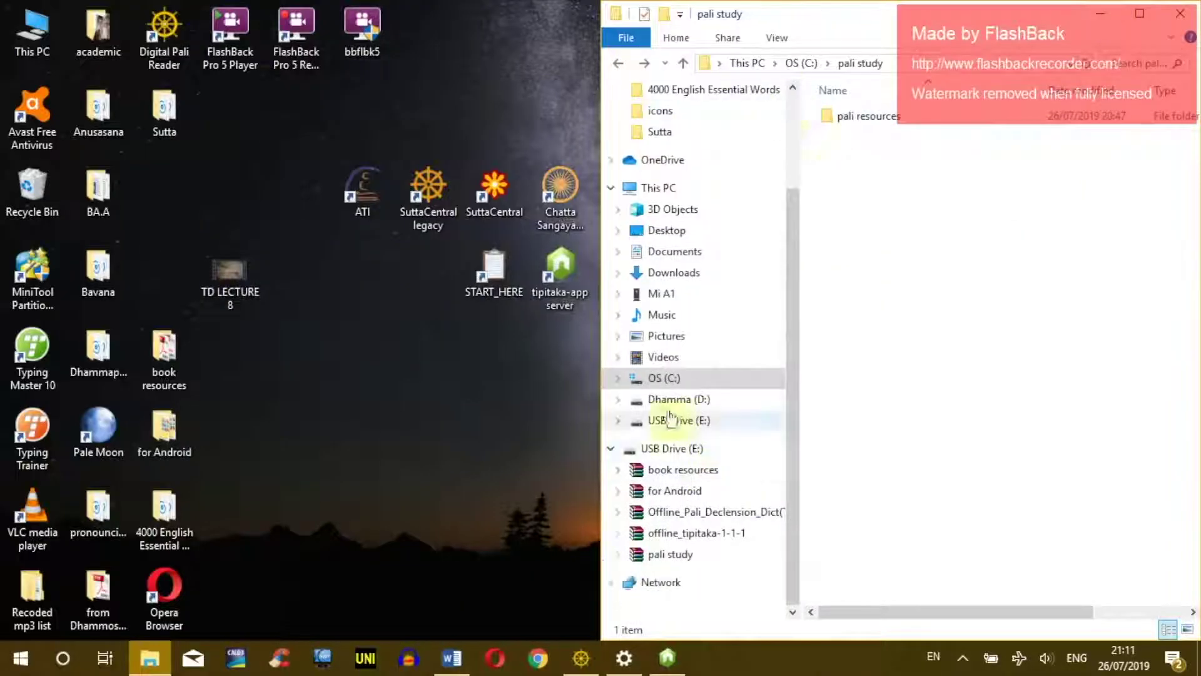
- Switch to the Digital Pali Reader and open its preferences to check the Access to Insight and BuddhistTexts archive locations
click(581, 658)
click(111, 126)
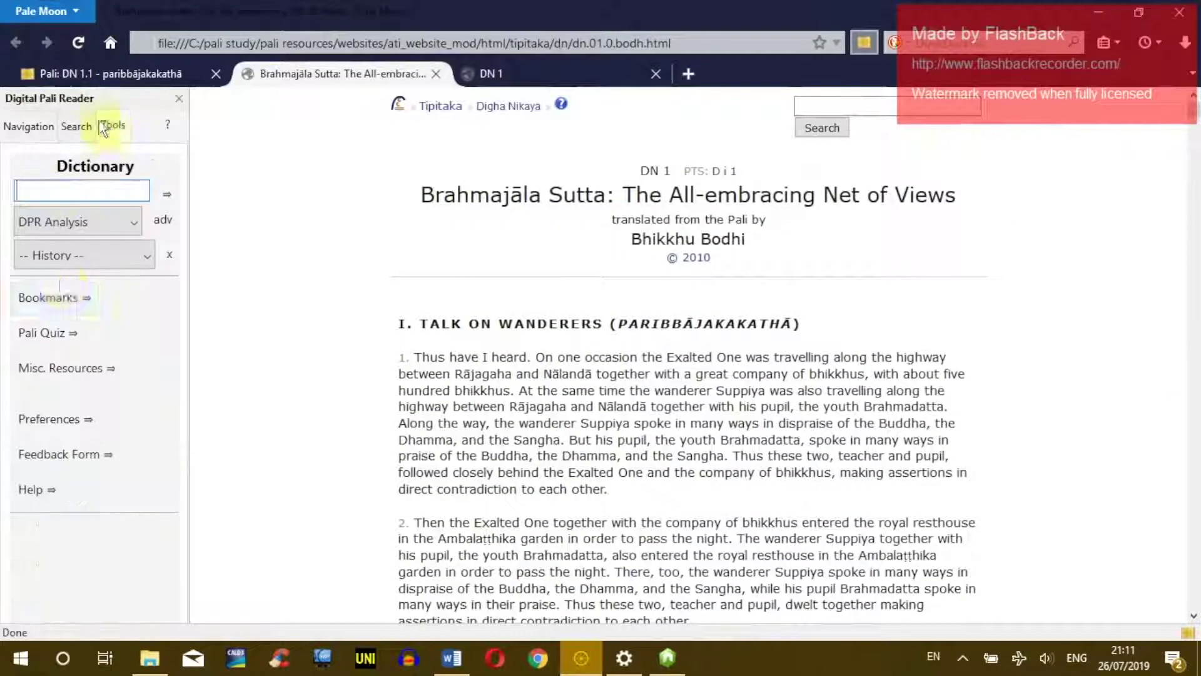
click(38, 418)
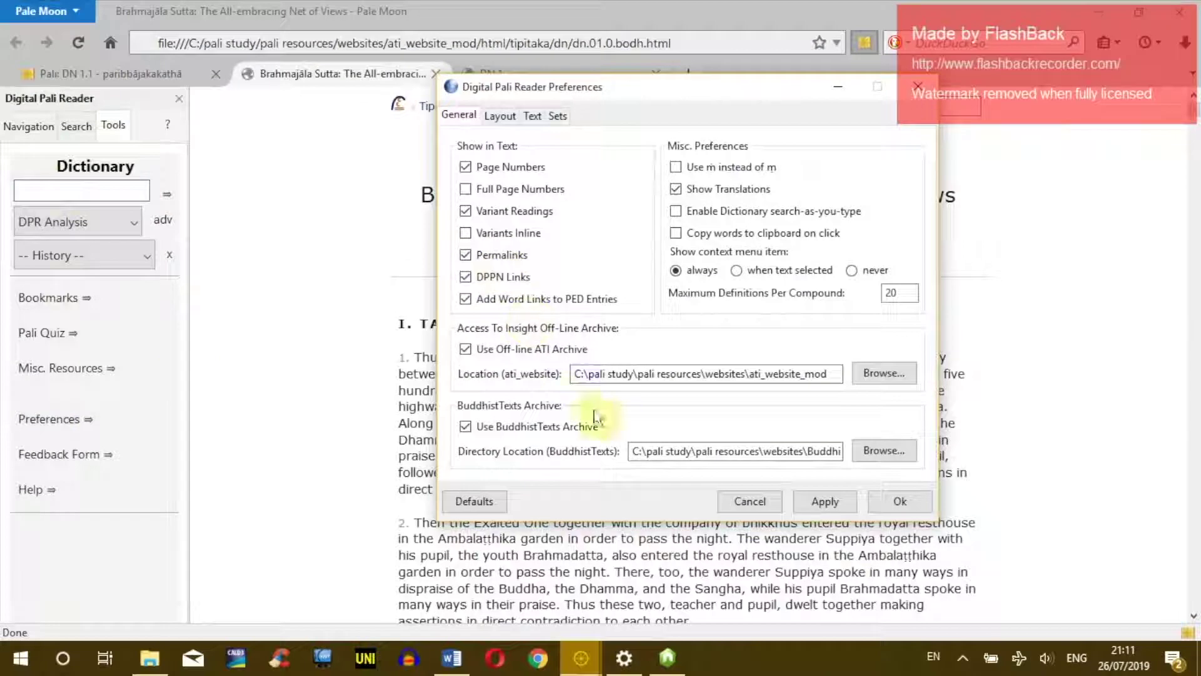
- Check the offline Access to Insight archive location, view its ati_website_mod folder without changing it, and minimize the Digital Pali Reader
drag(605, 374, 813, 375)
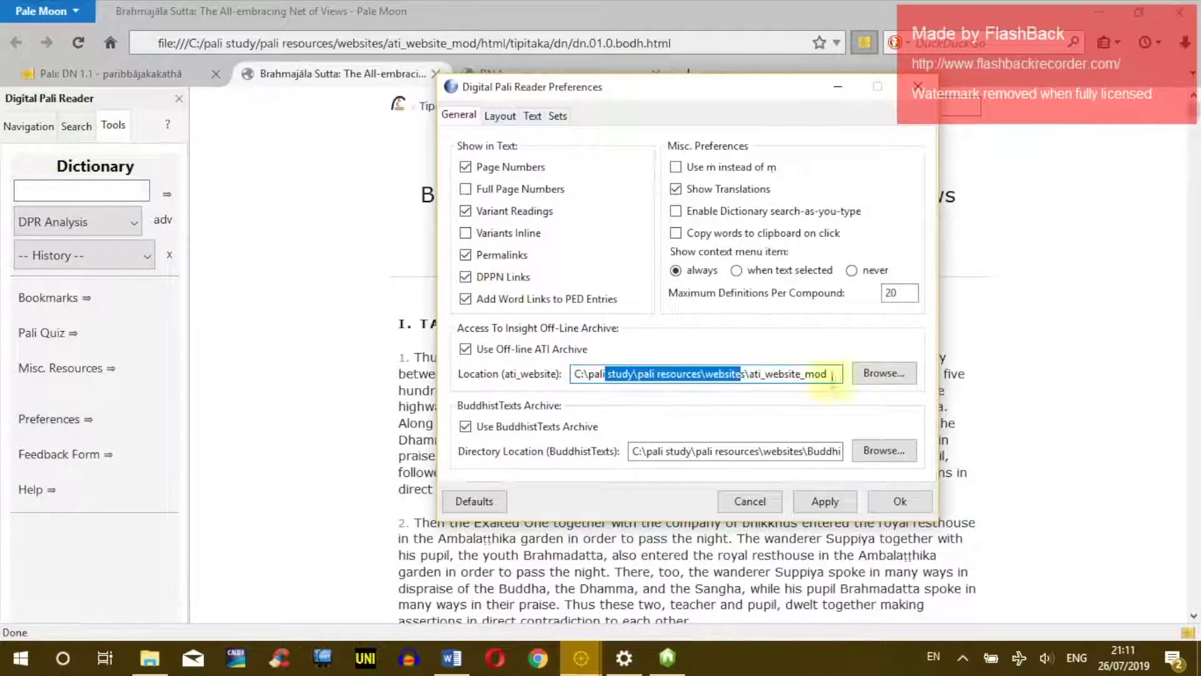
click(884, 373)
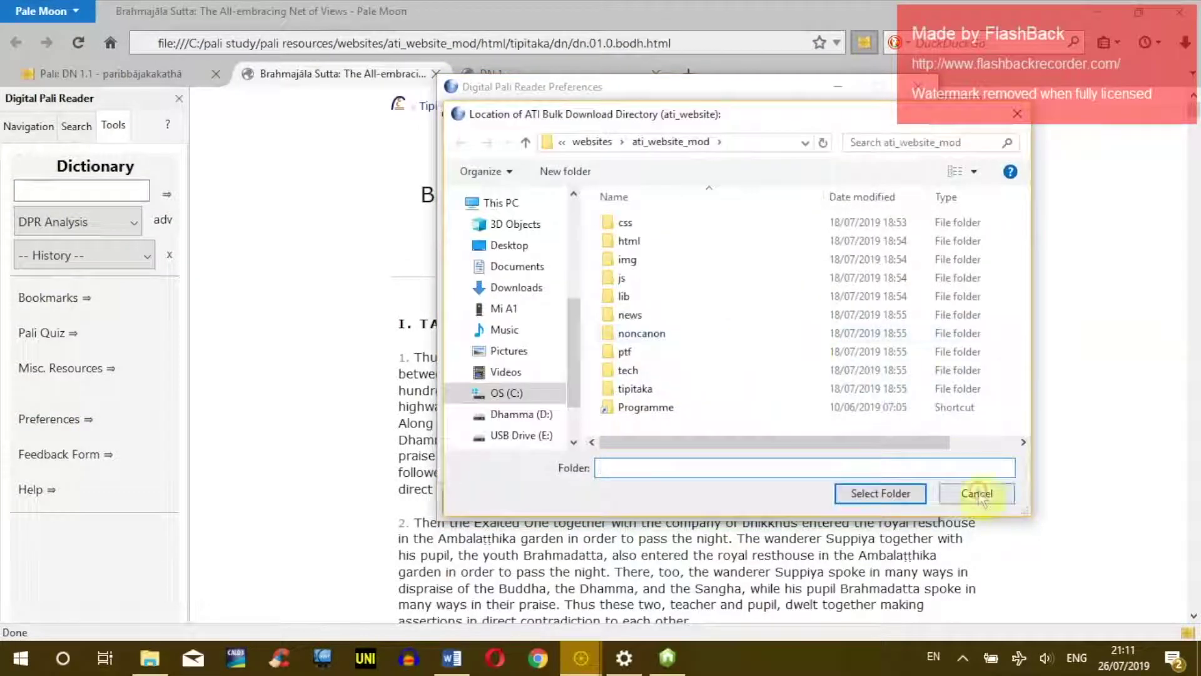
click(977, 493)
click(1168, 12)
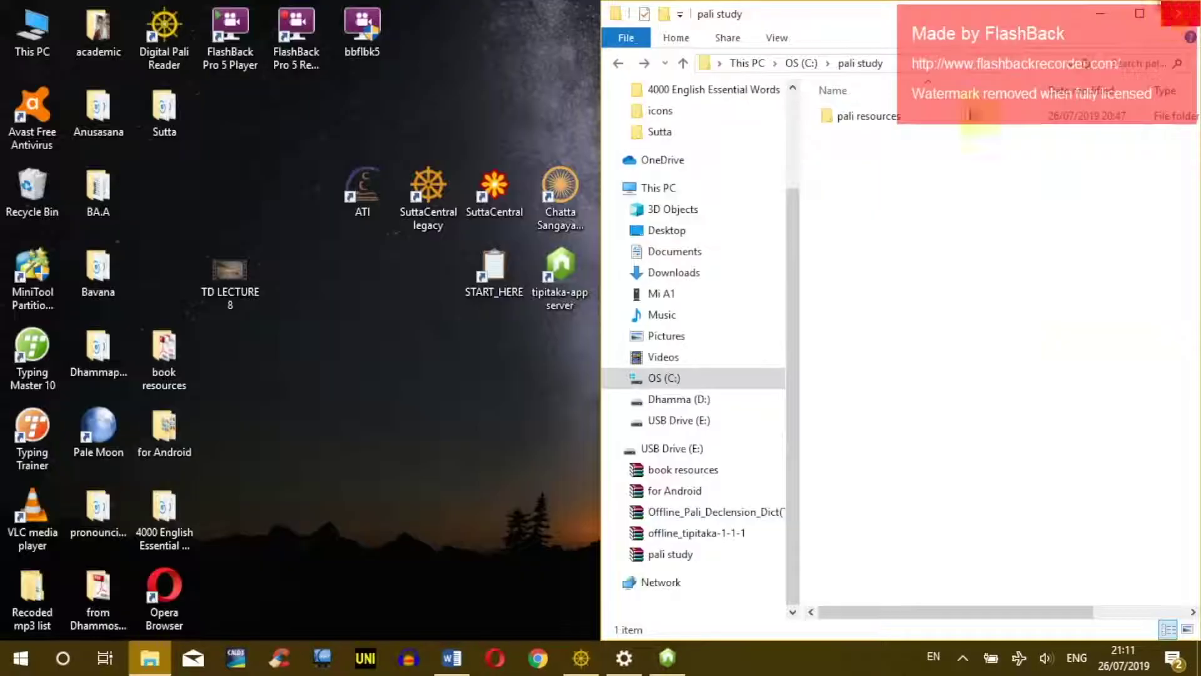
- Clear File Explorer from view and select the group of Pali resource shortcuts on the desktop, from ATI to tipitaka-app server
drag(326, 114, 565, 394)
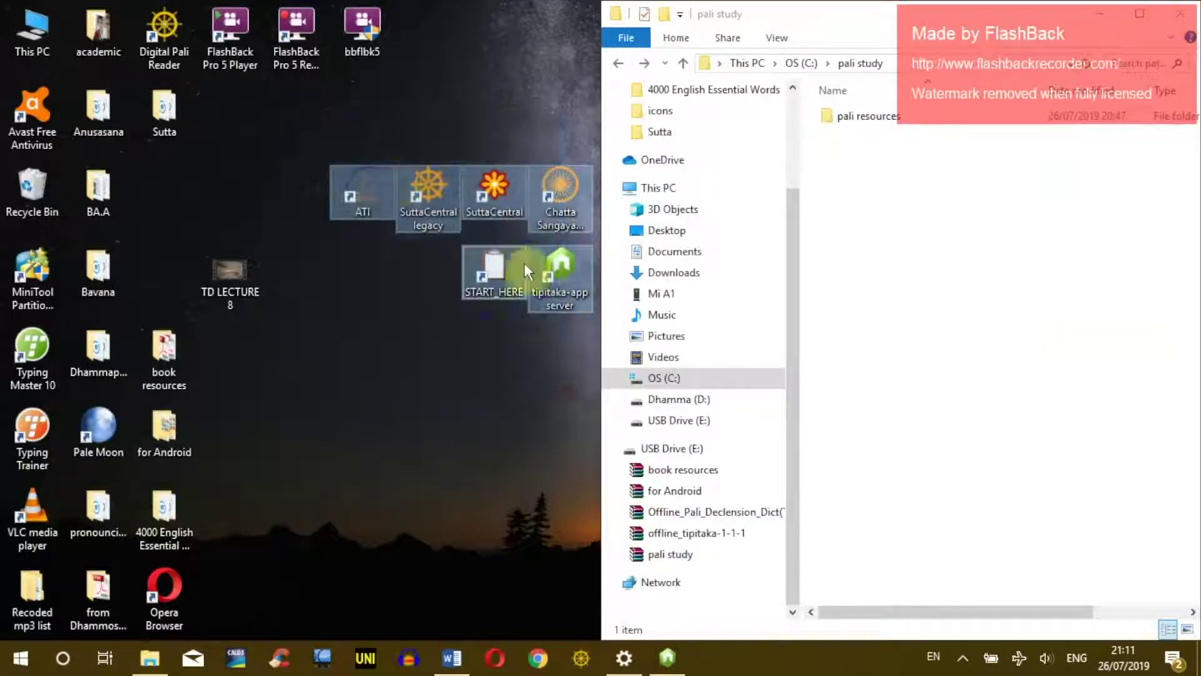
right_click(437, 190)
click(512, 351)
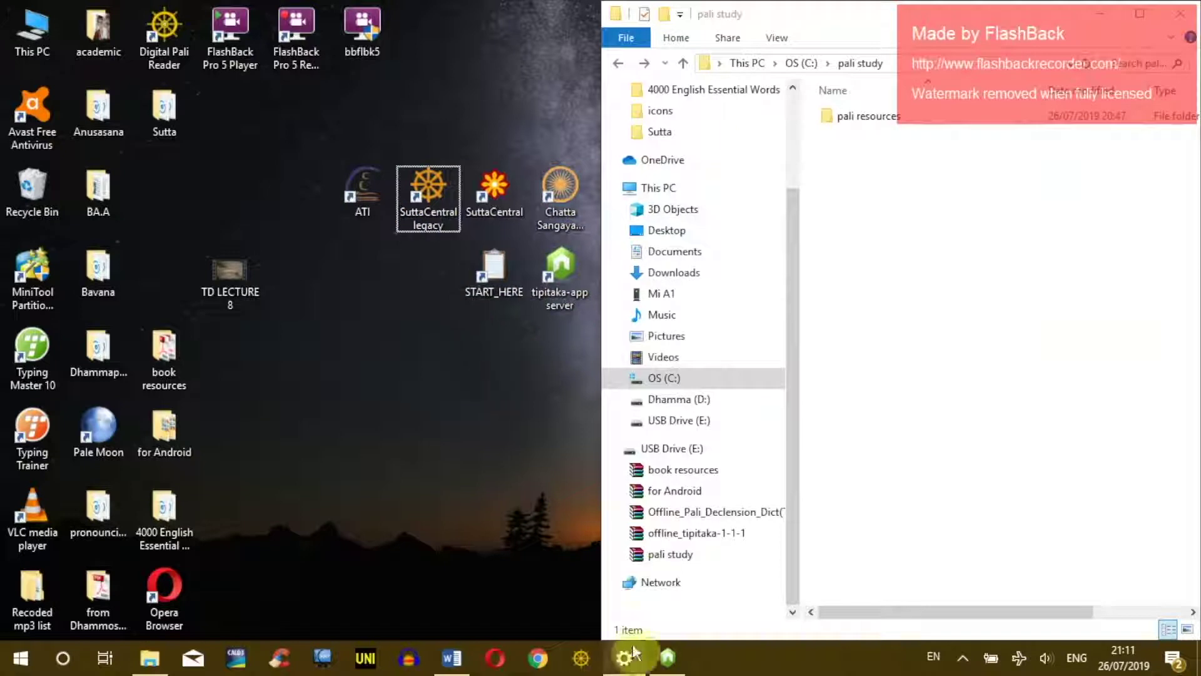
drag(1064, 14, 828, 152)
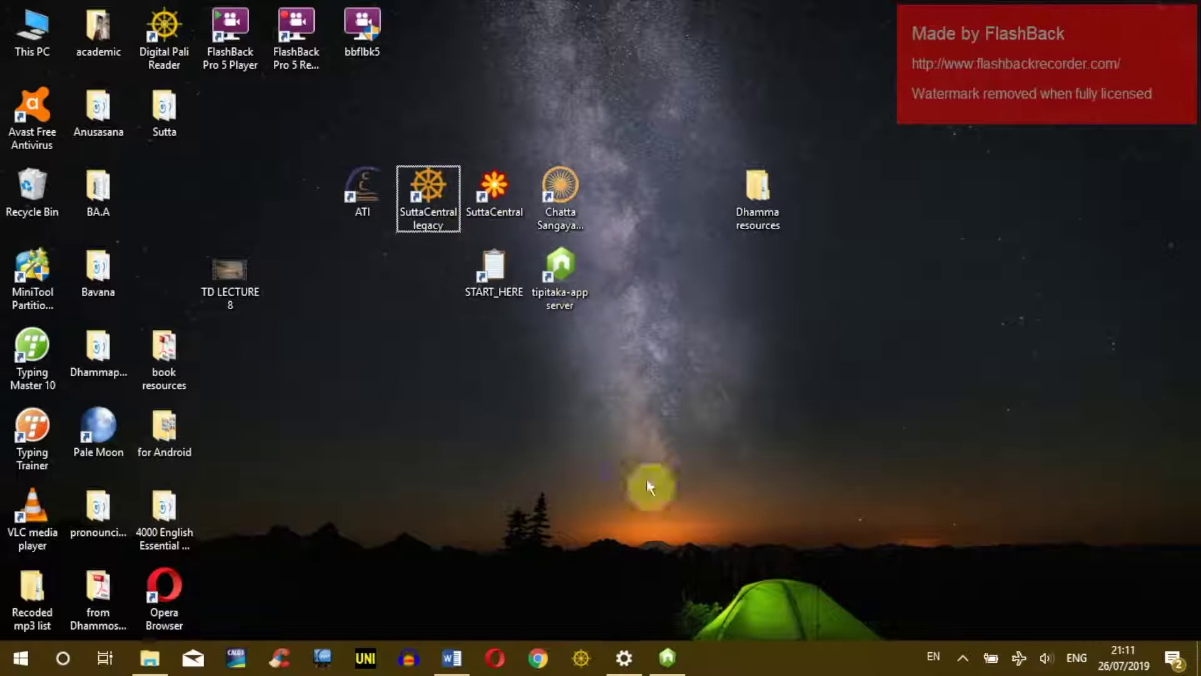
drag(287, 107, 651, 403)
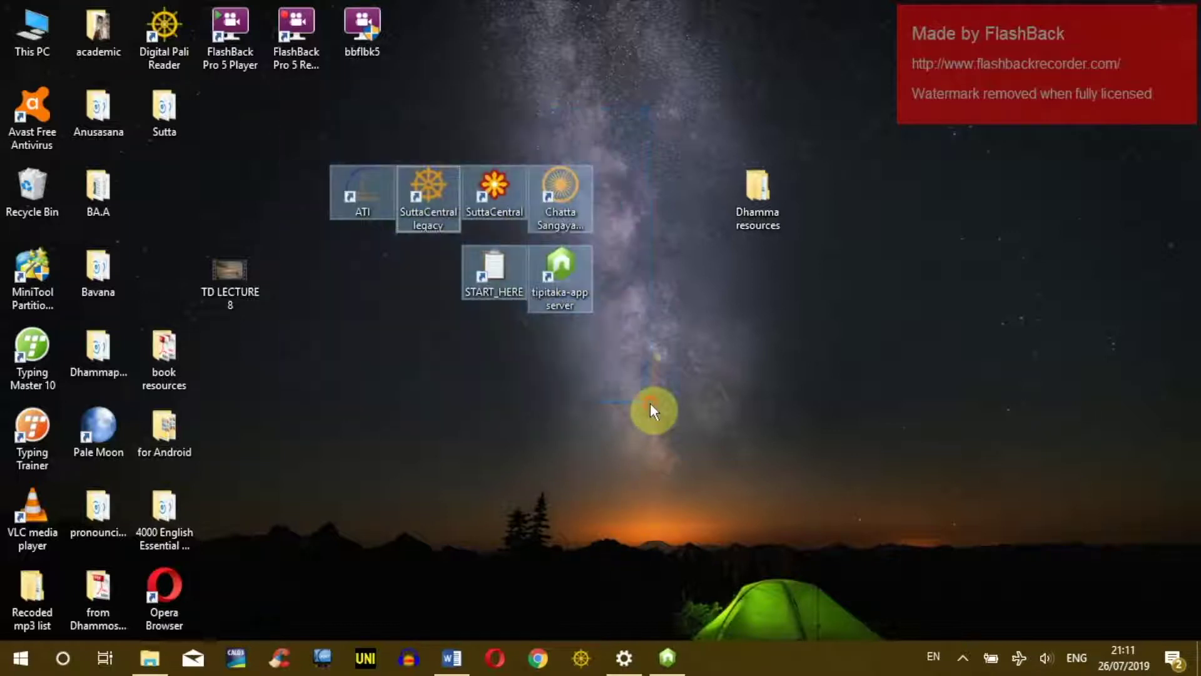
click(674, 368)
drag(306, 128, 652, 382)
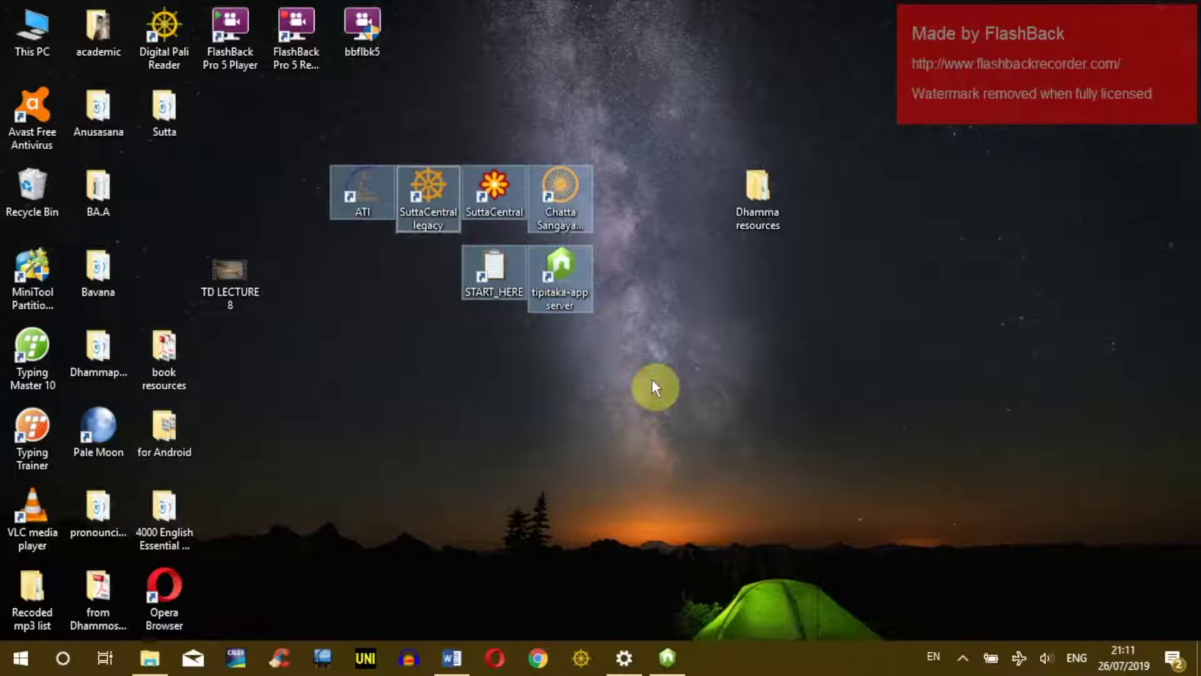
- Bring back File Explorer, go up to the C: drive to show the pali study folder, and keep the window beside the desktop
click(151, 651)
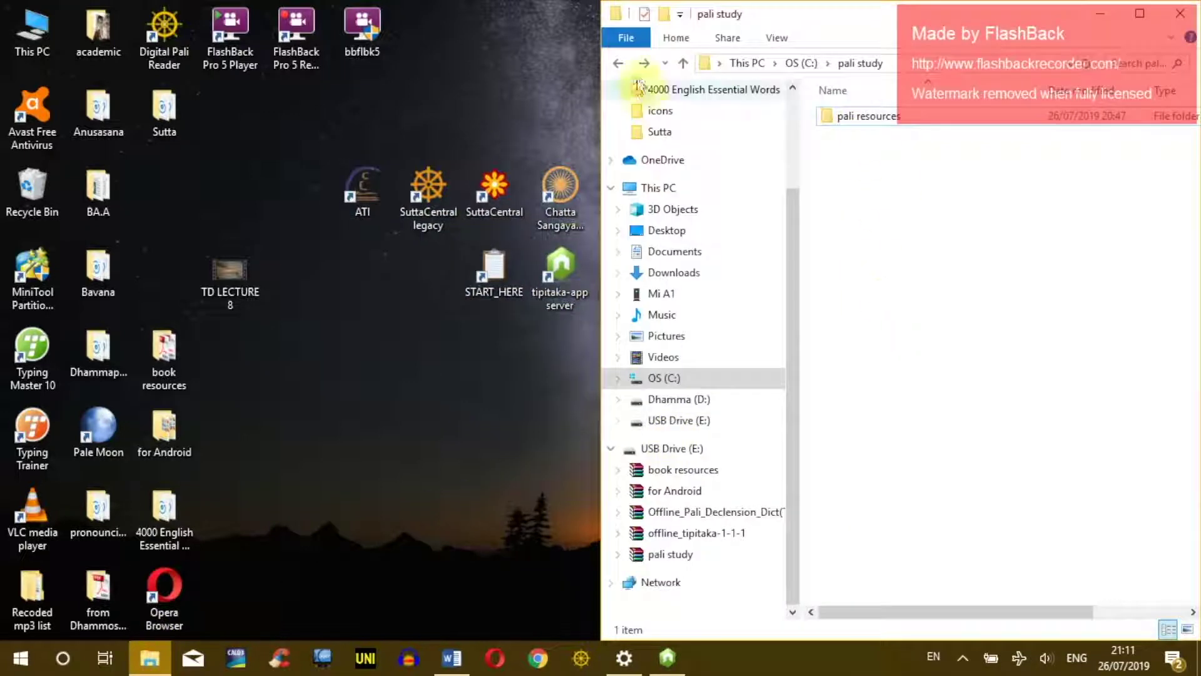
click(618, 64)
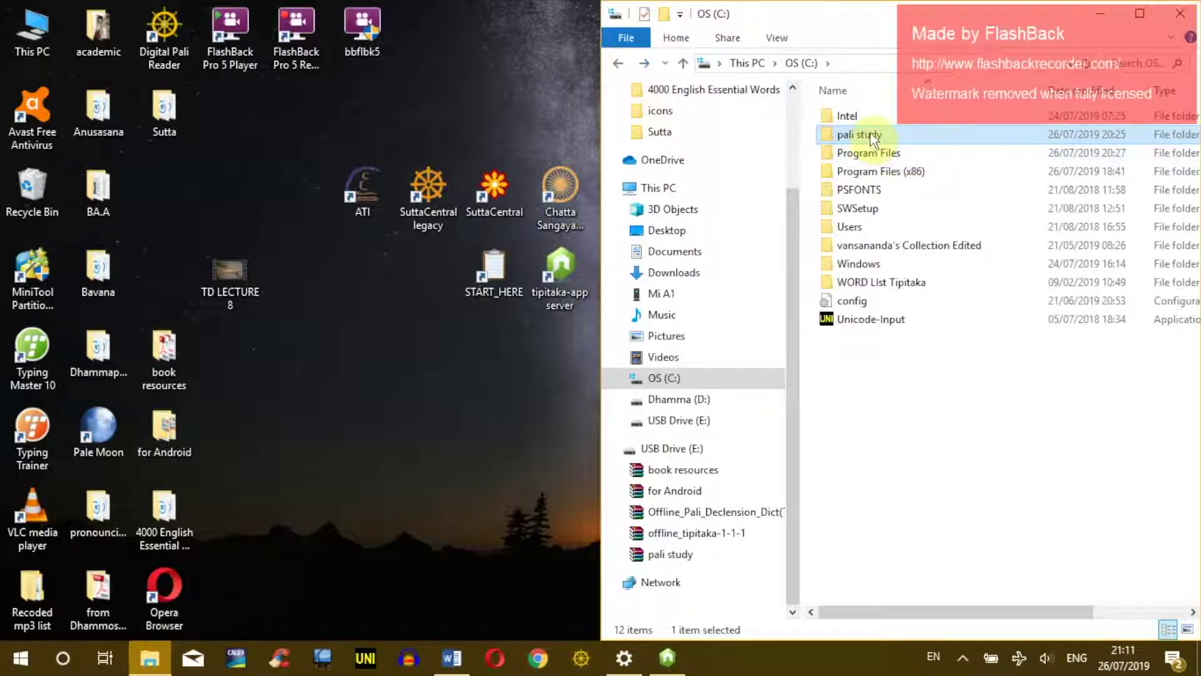
click(882, 10)
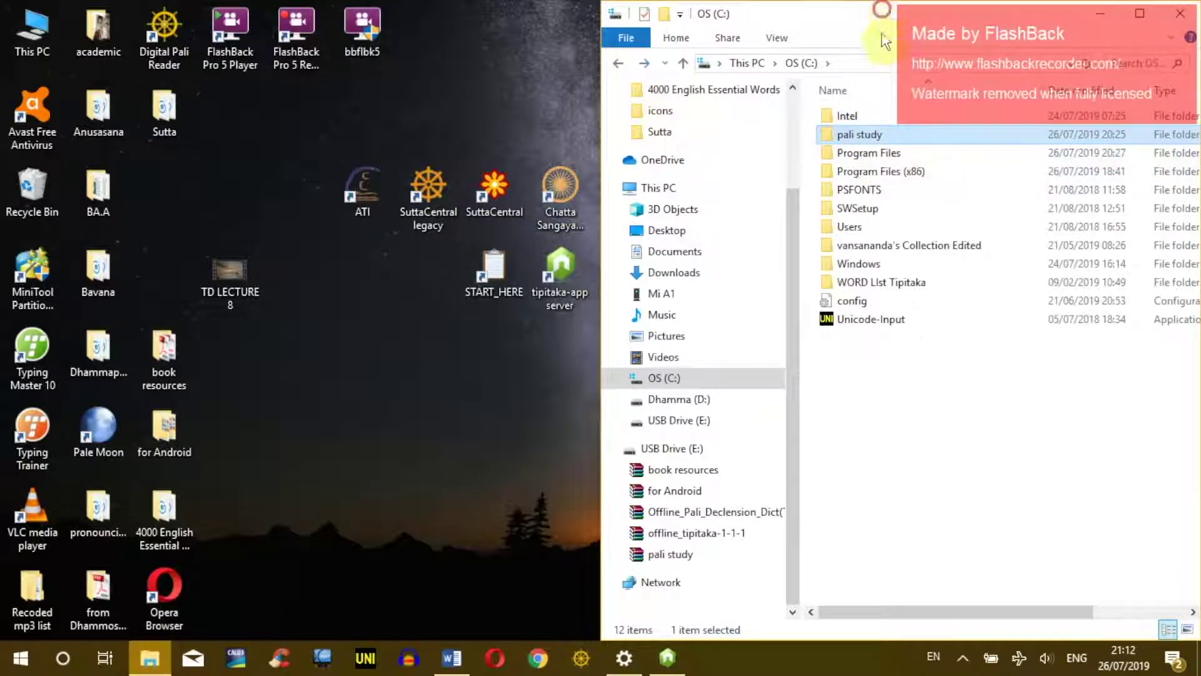
drag(883, 40, 1198, 200)
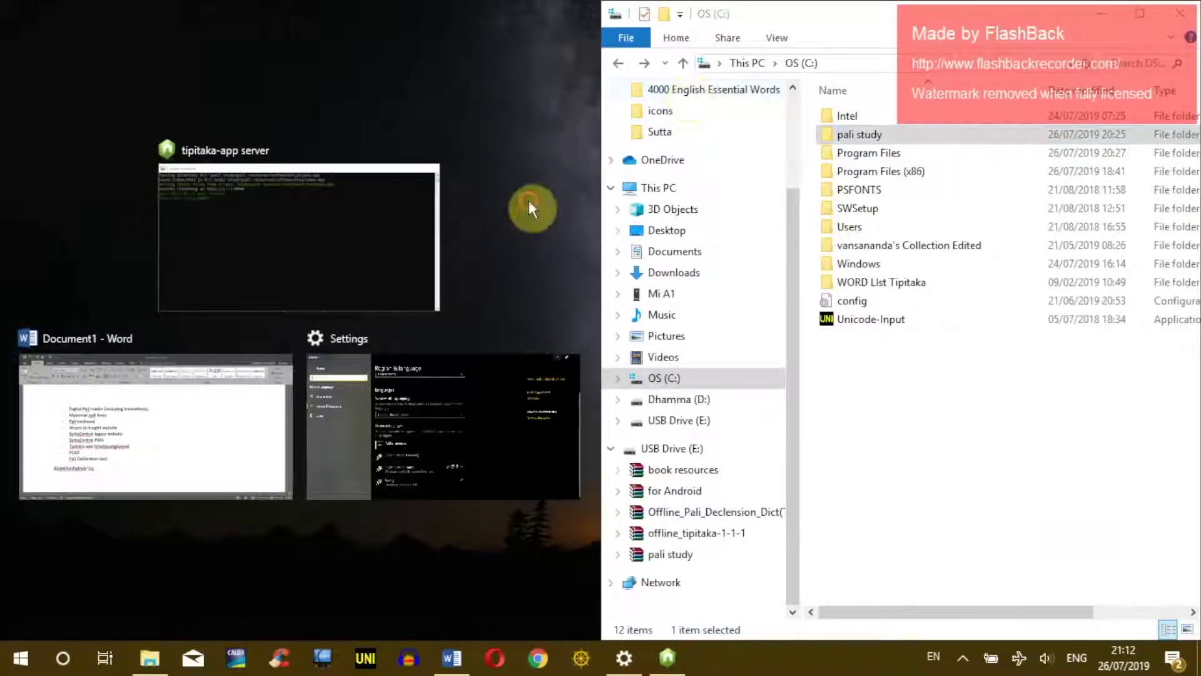
click(528, 200)
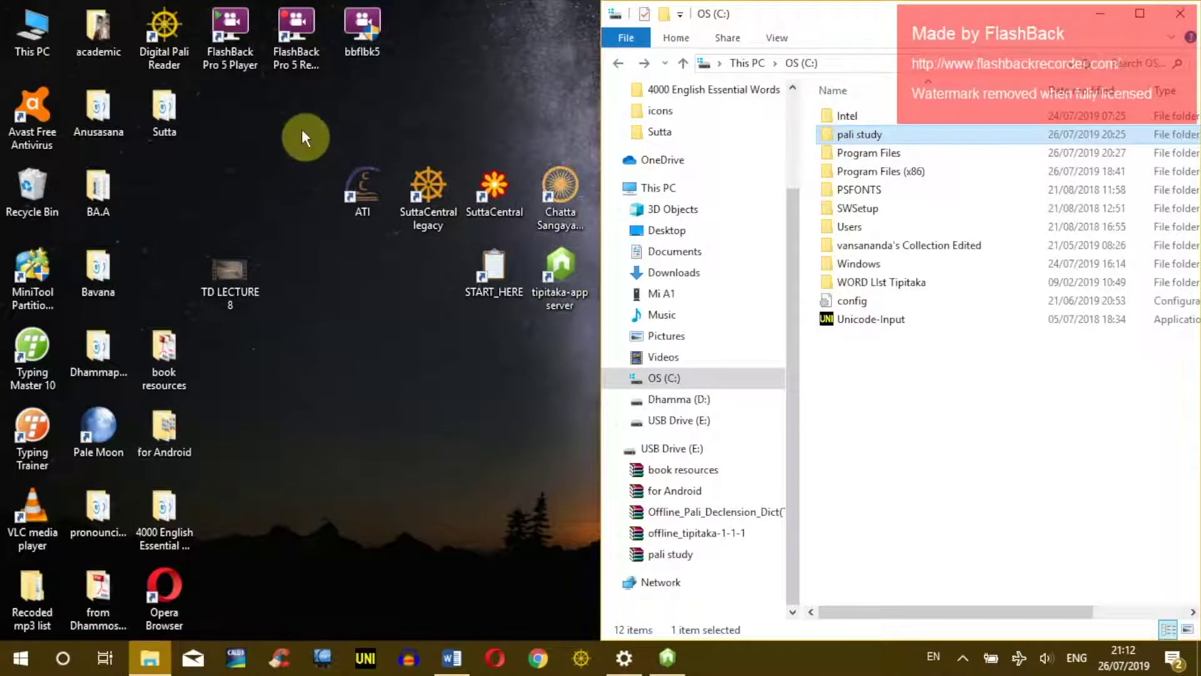
- Open the offline Pali declension dictionary from the START_HERE shortcut, check its homepage and word search, and minimize Chrome
click(494, 272)
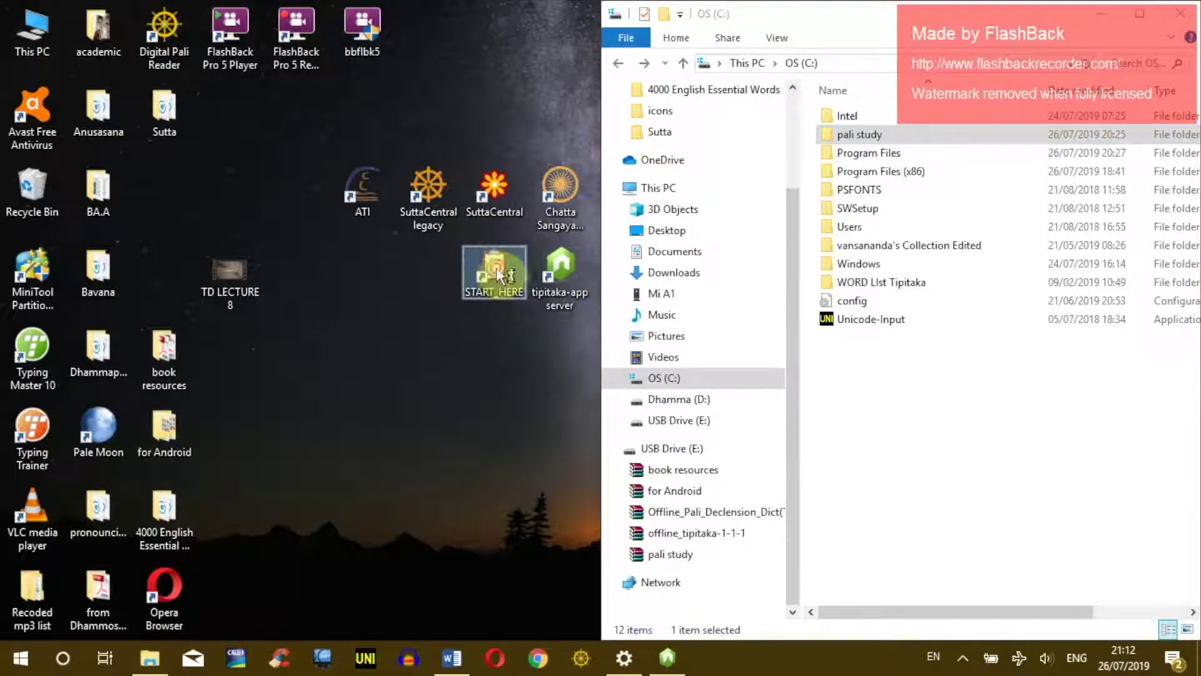
double_click(498, 275)
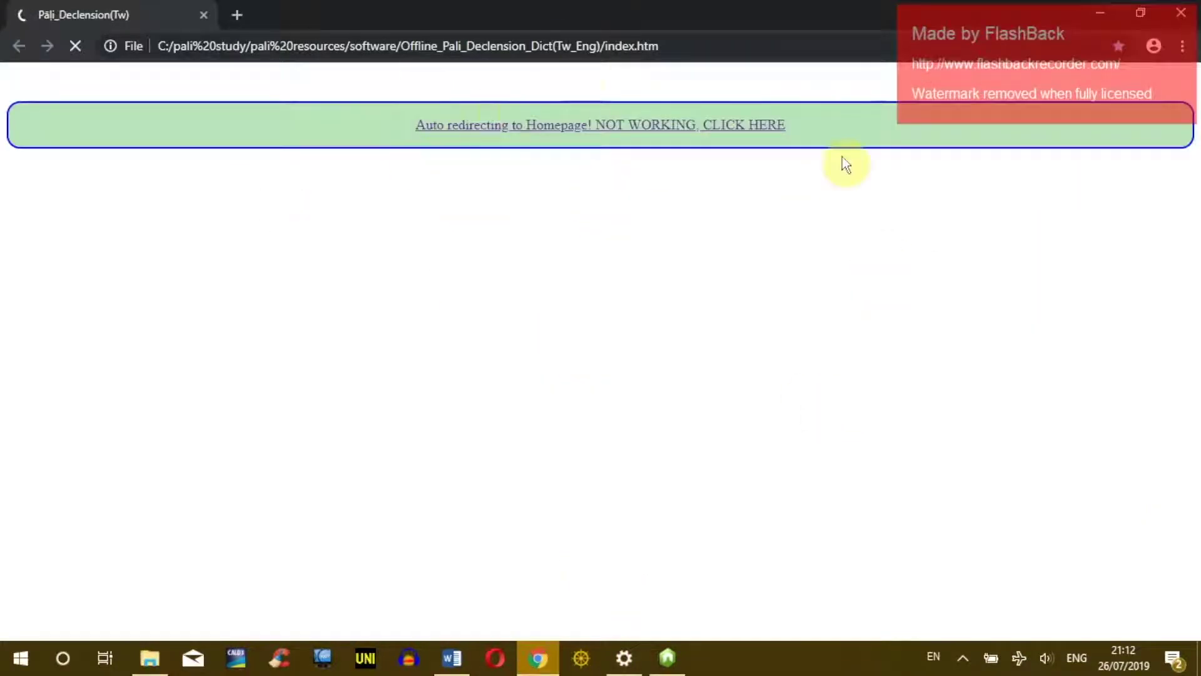
click(531, 126)
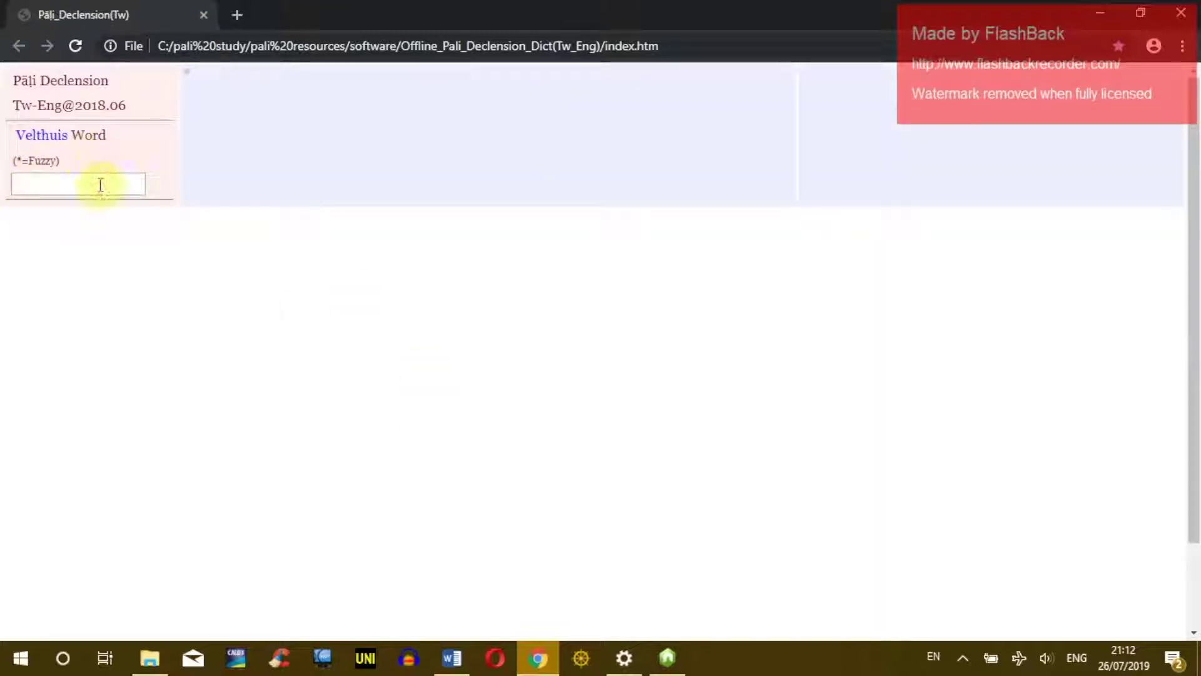
click(100, 185)
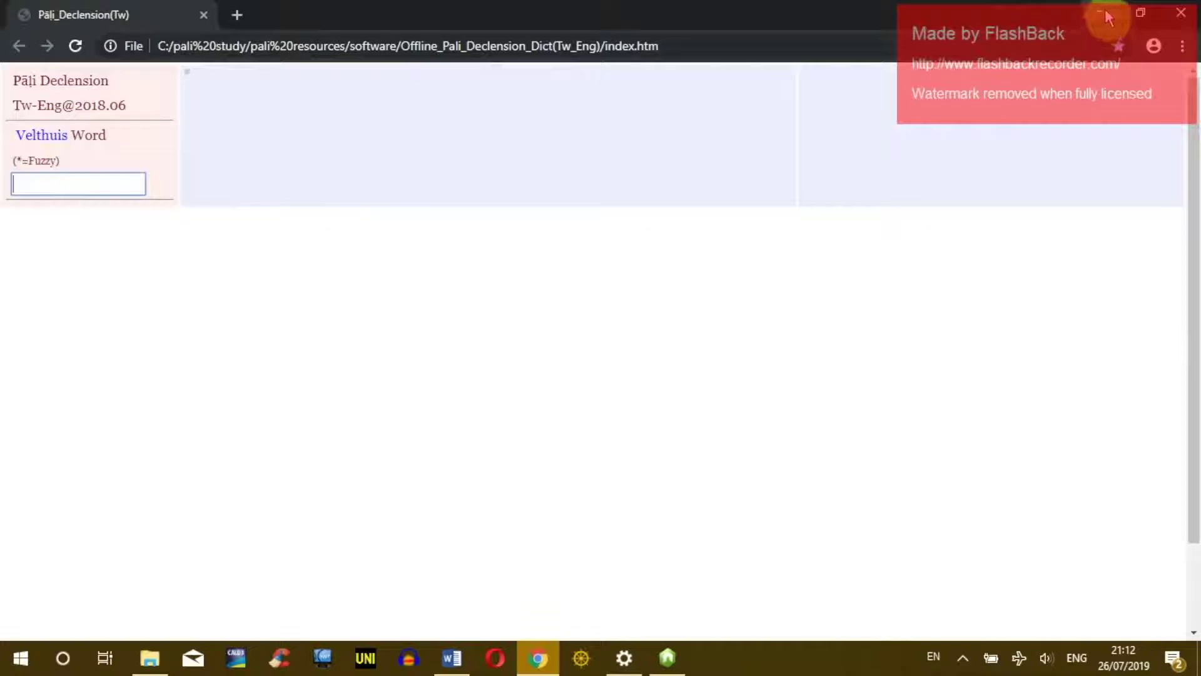
click(1106, 16)
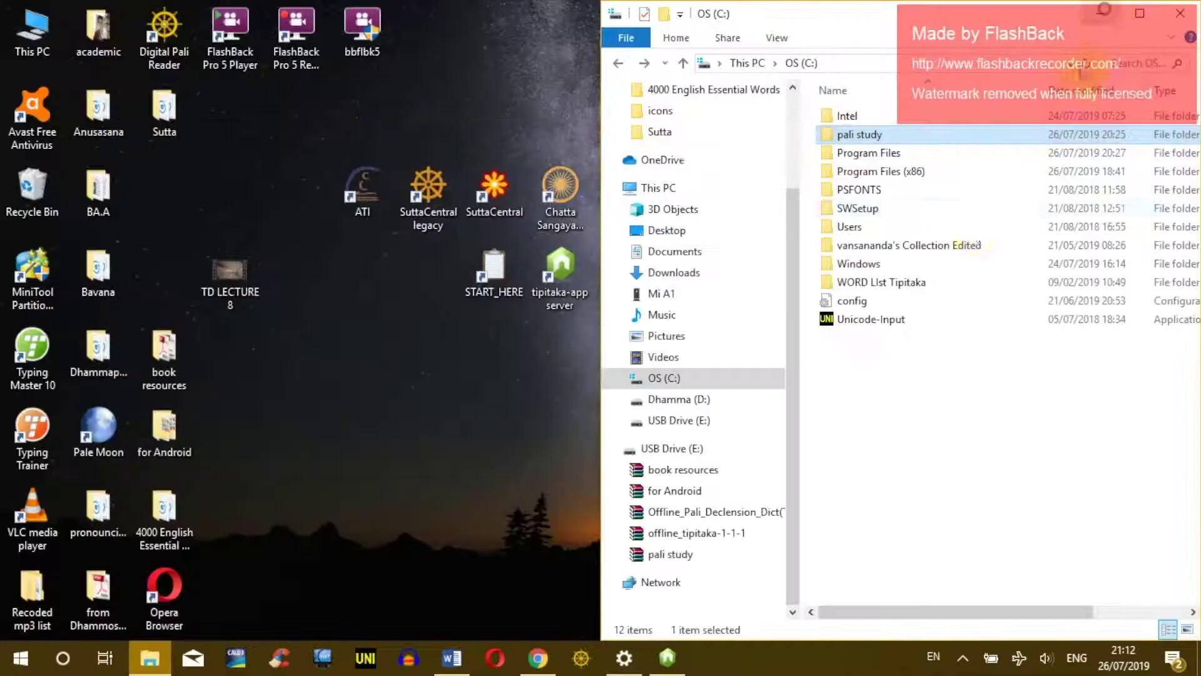
- Minimize the C: drive window, open the desktop's Dhamma resources folder, and check the details of the pali study archive
click(901, 393)
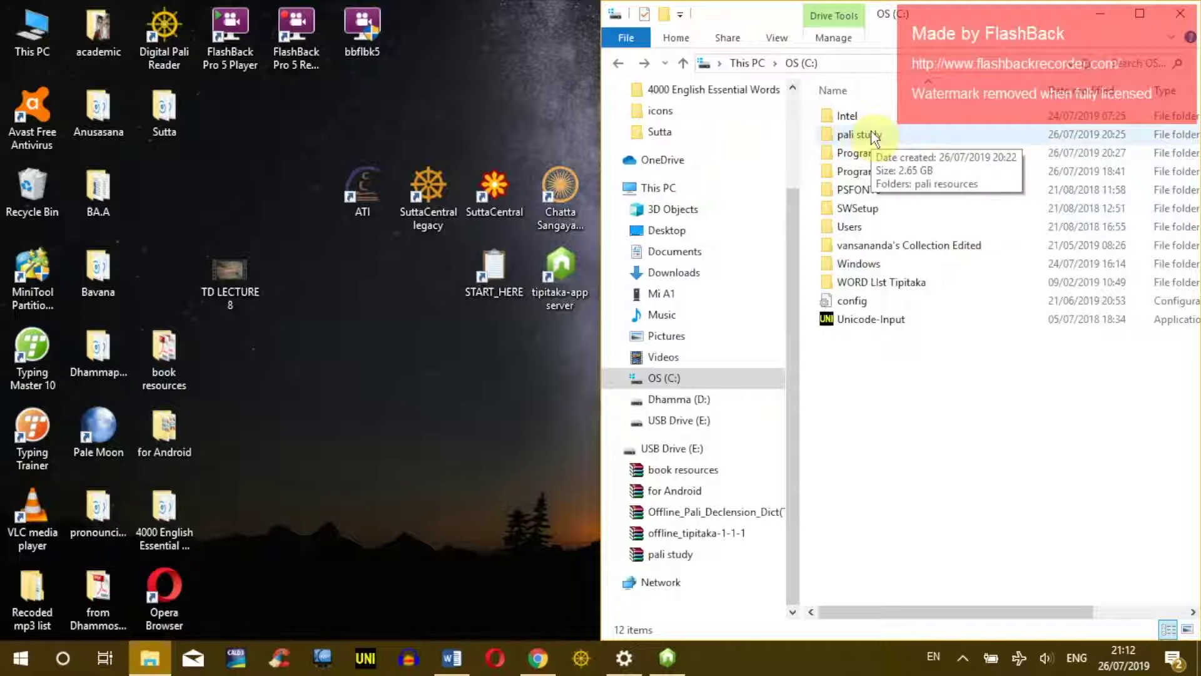
click(1100, 13)
double_click(759, 190)
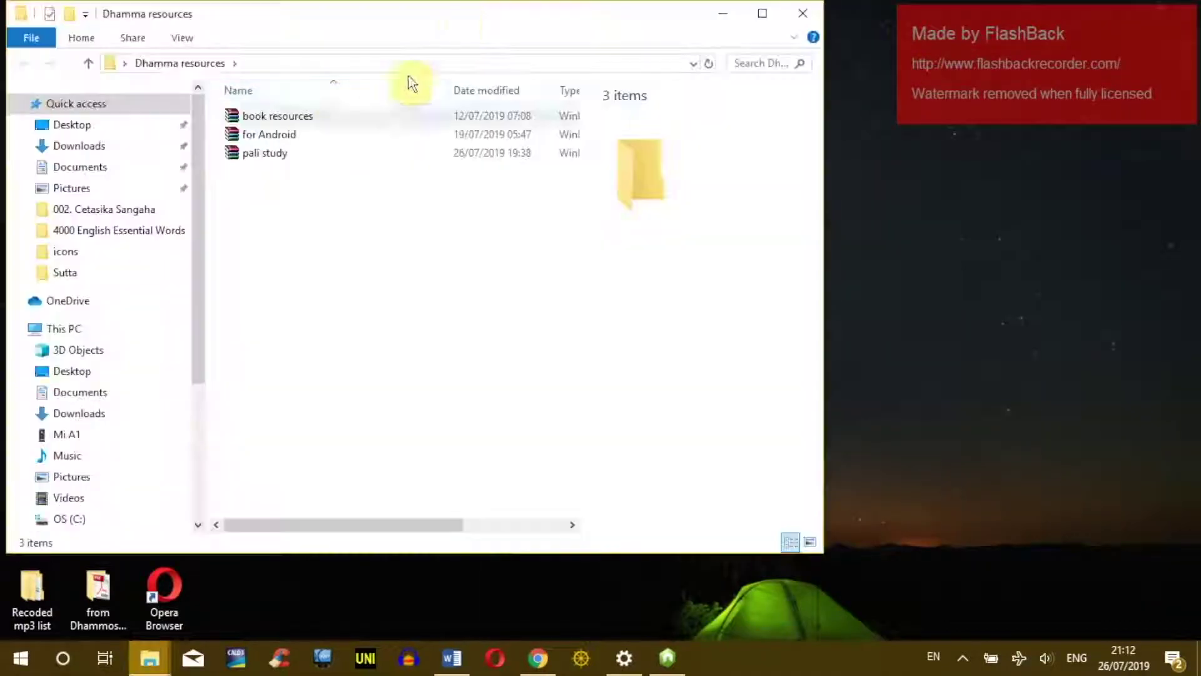
drag(460, 24, 735, 348)
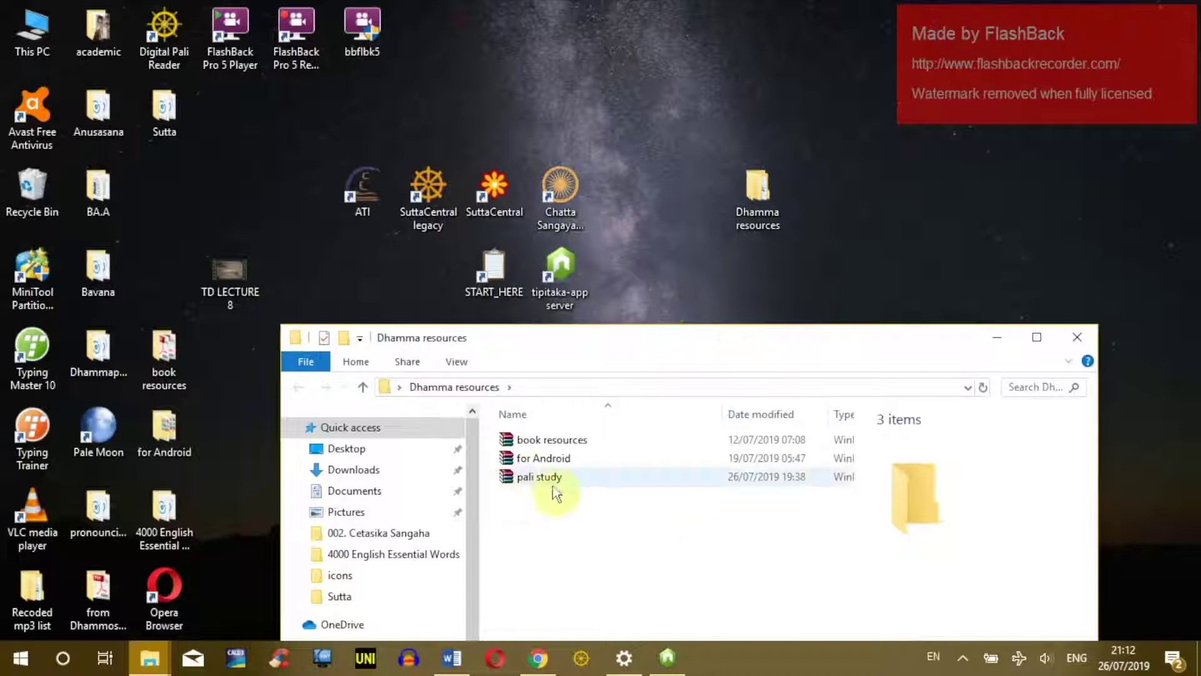
click(582, 478)
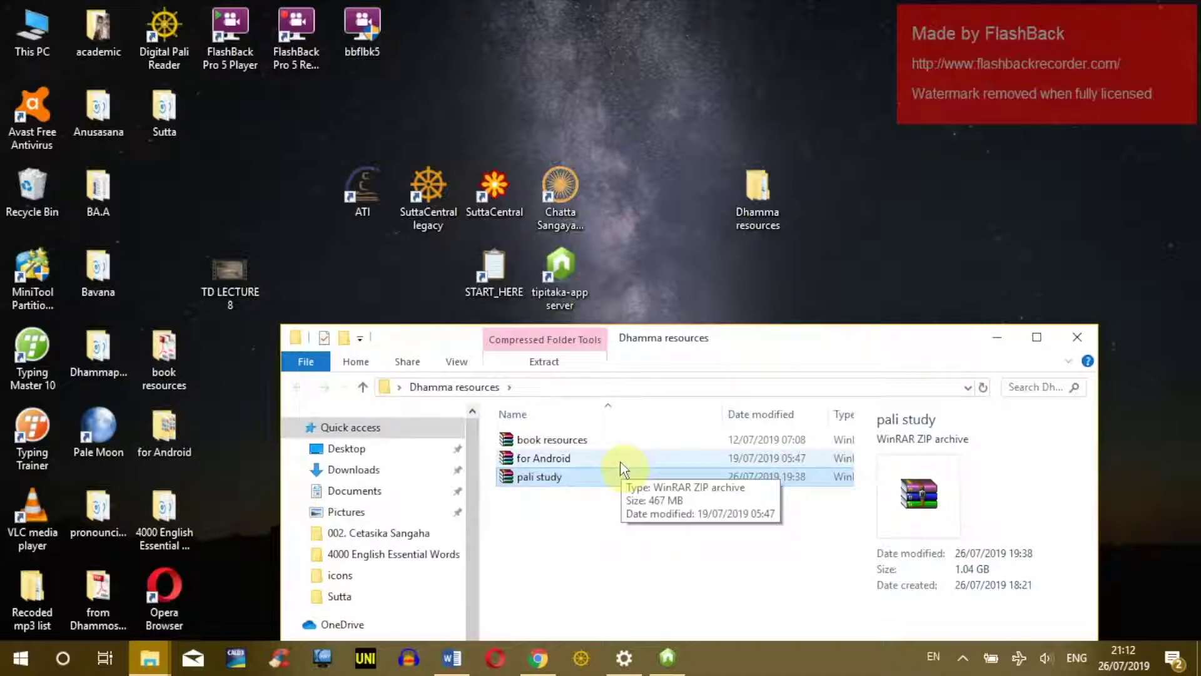
drag(655, 344, 638, 92)
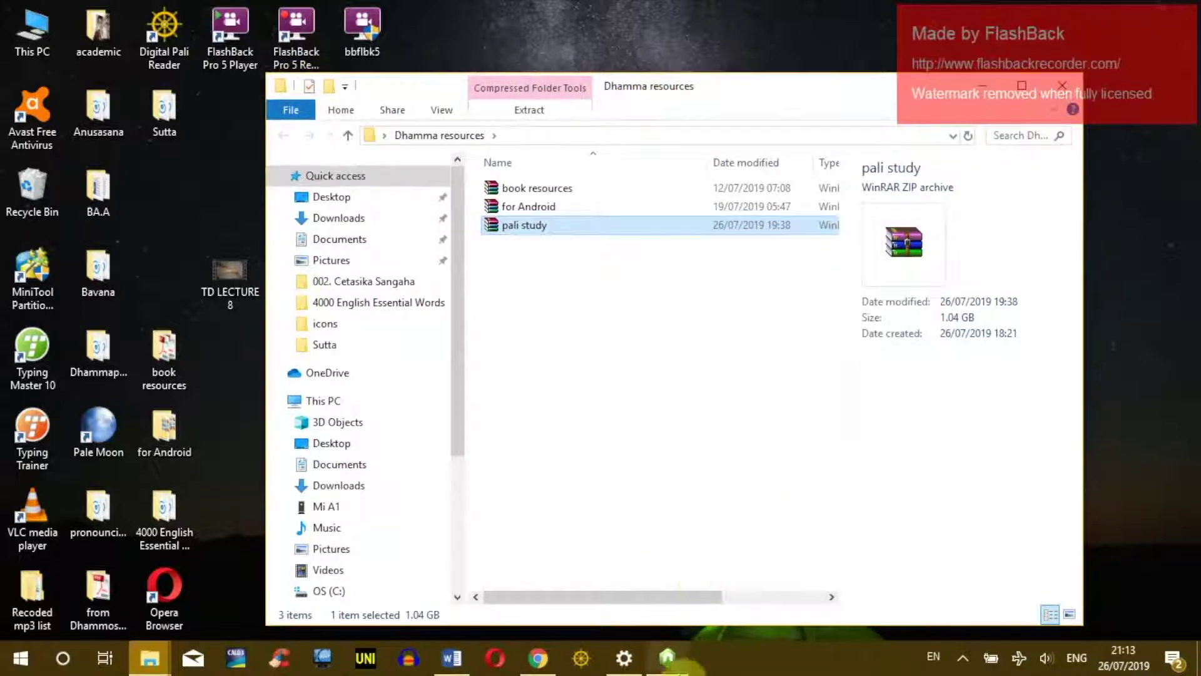
- Check the running tipitaka-app server console, review the resource list in the Word document, and return to the Dhamma resources folder
click(667, 657)
click(668, 663)
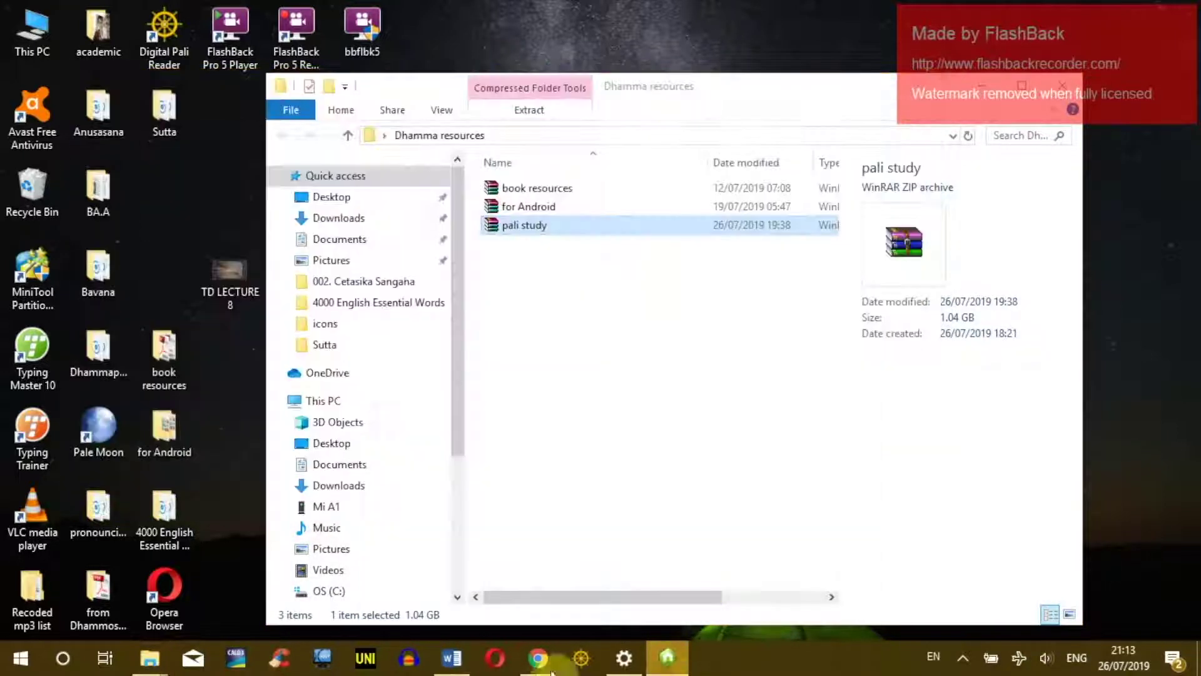
click(668, 663)
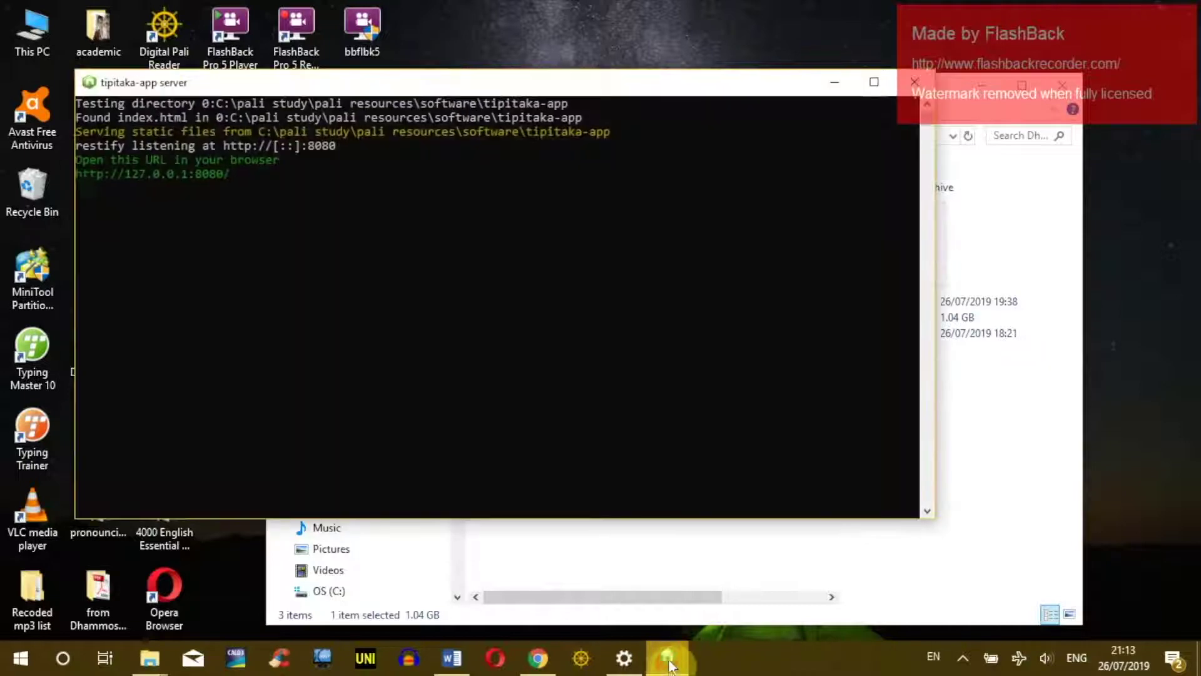
click(668, 663)
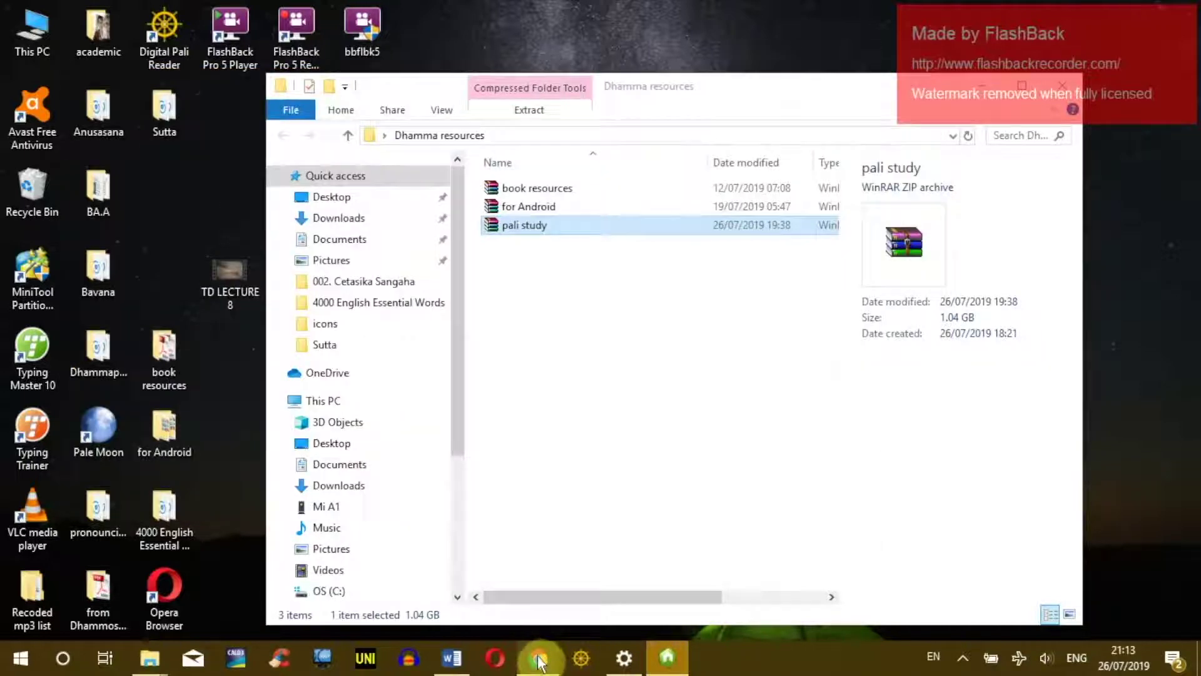
mouse_move(452, 657)
click(472, 602)
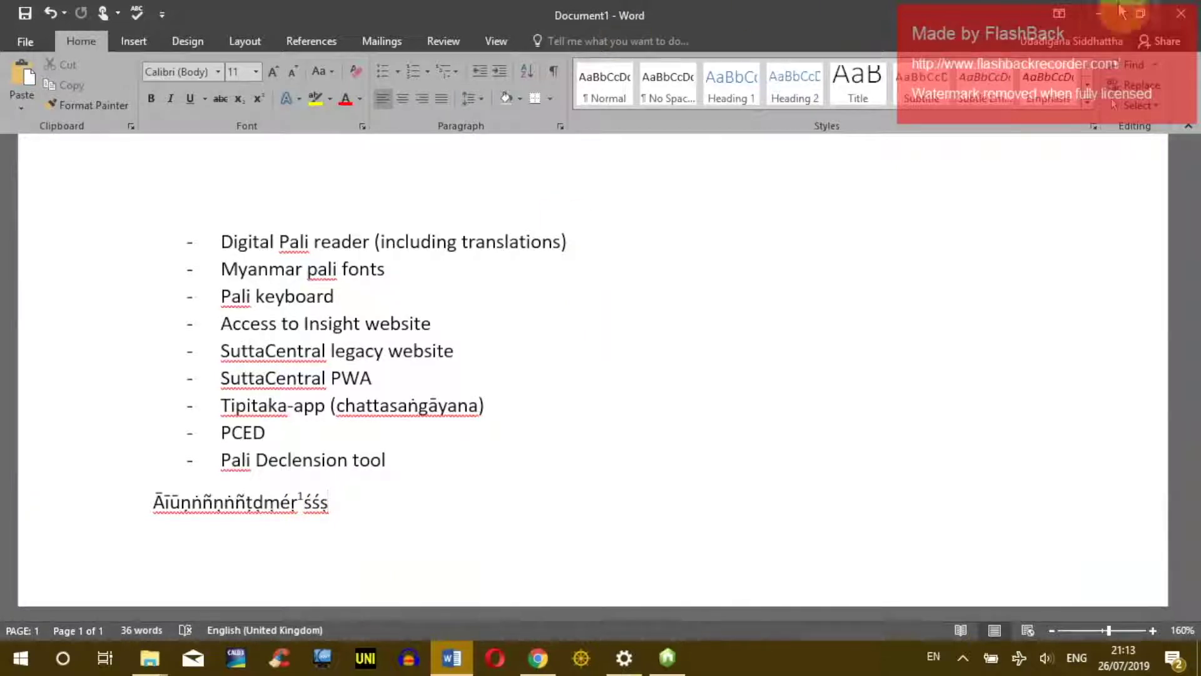
click(1100, 14)
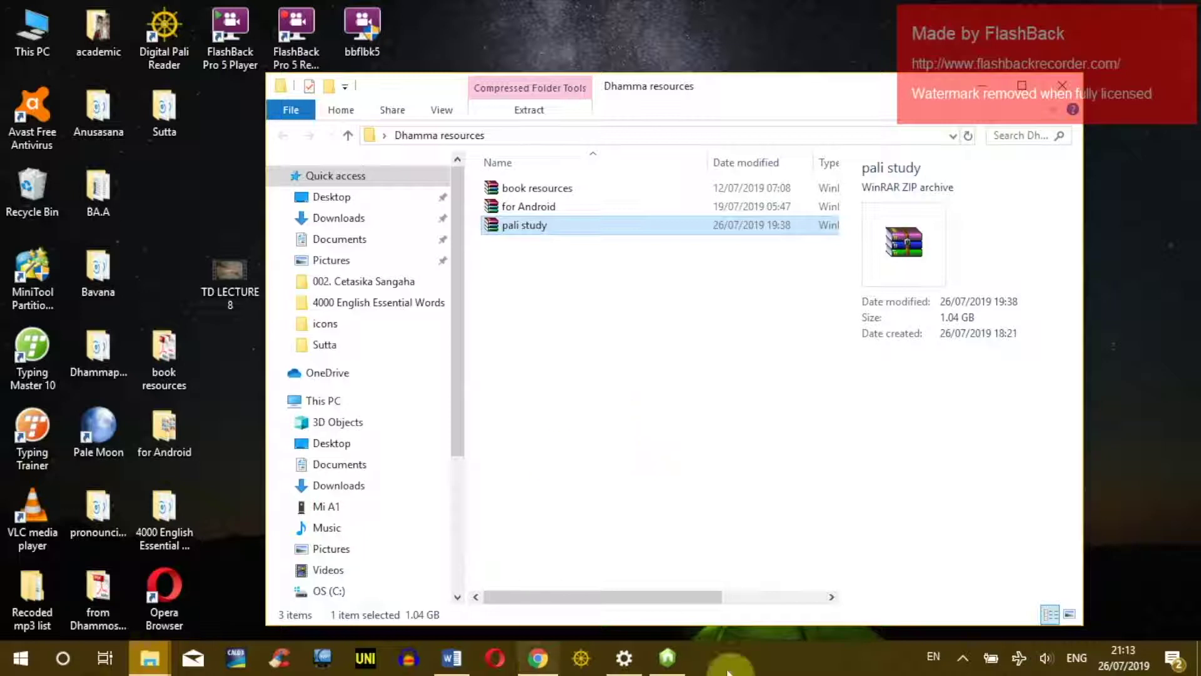
click(963, 657)
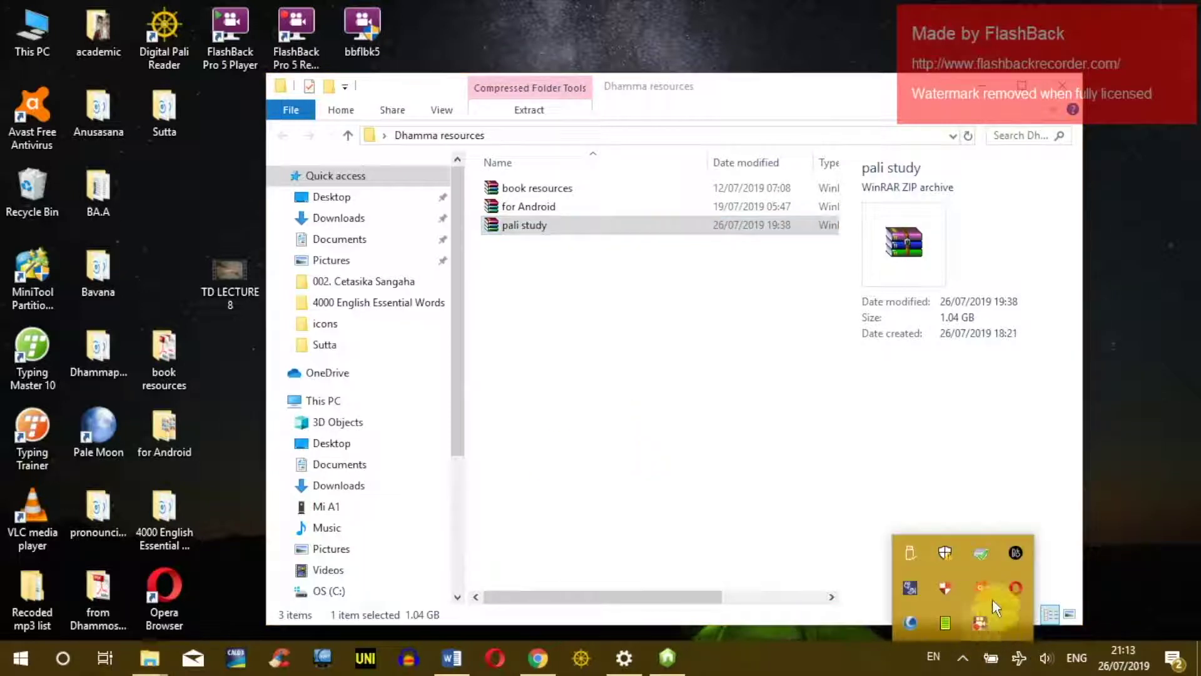
right_click(981, 623)
click(1035, 457)
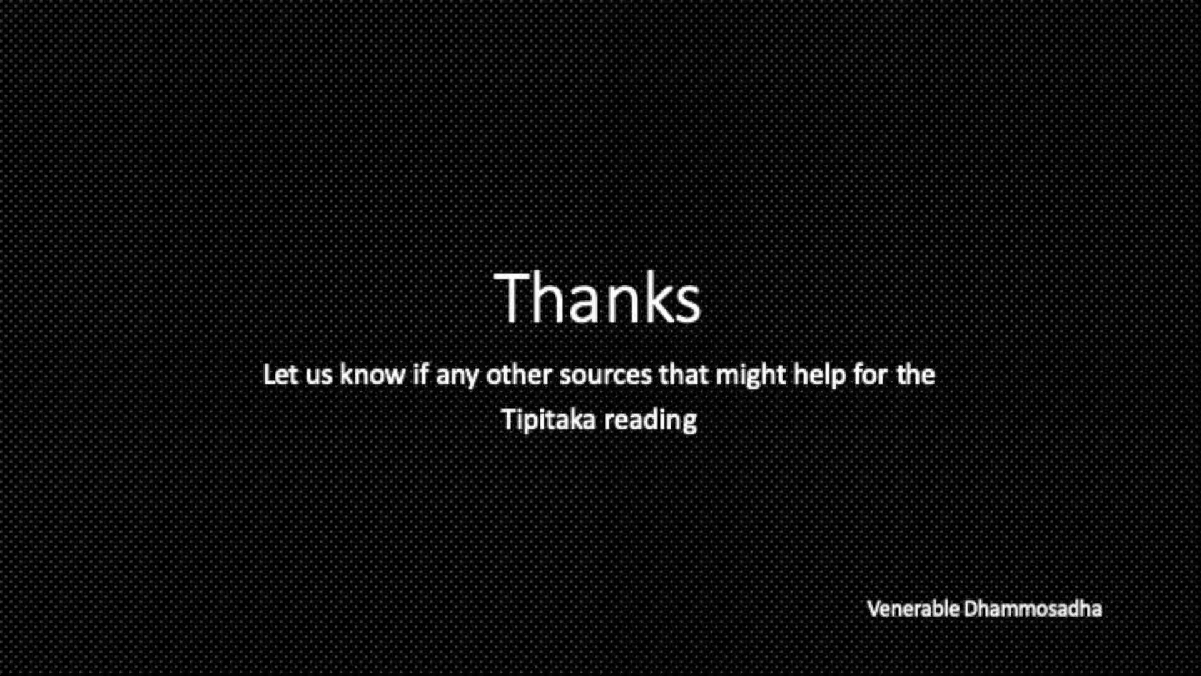